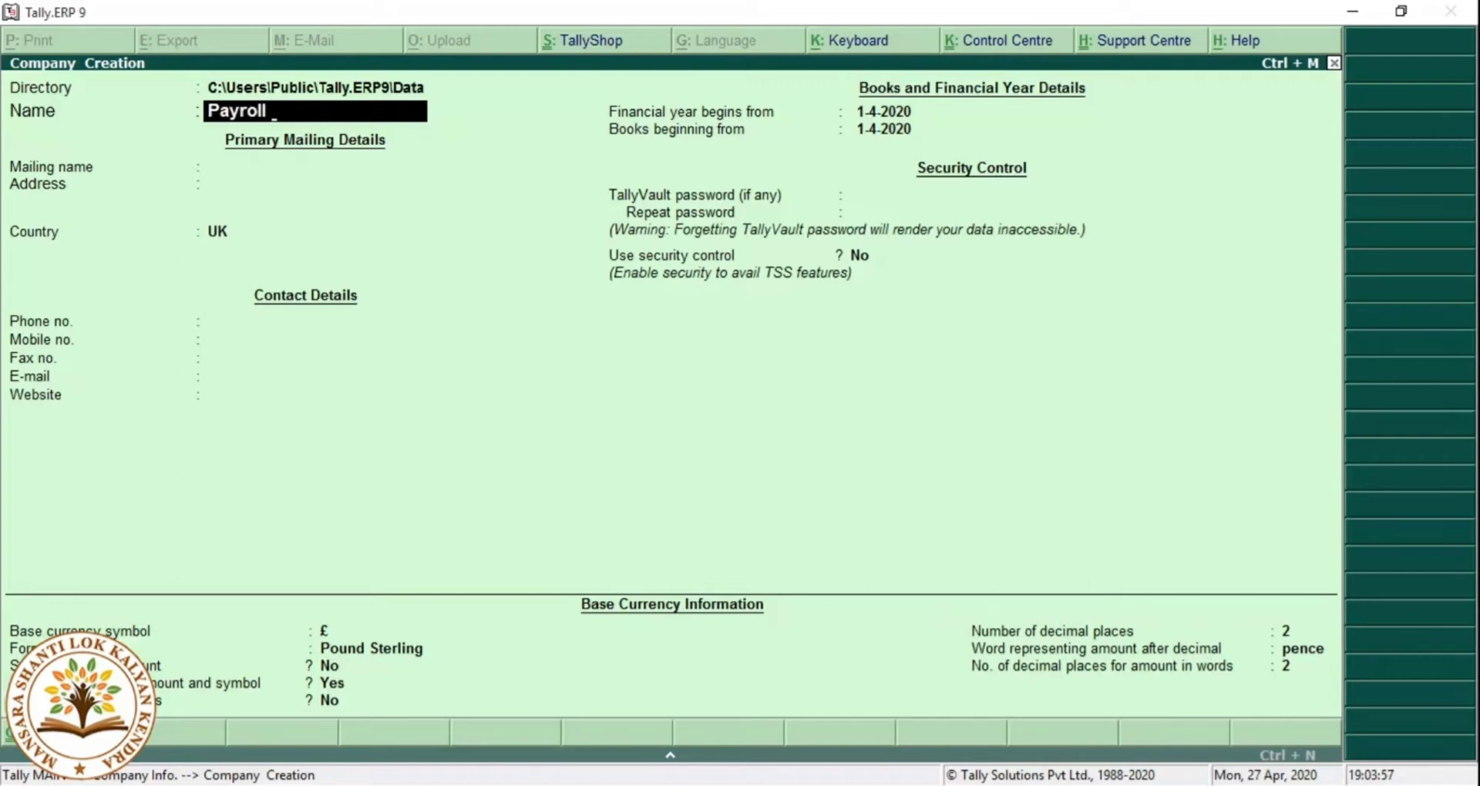
Create and save company 'Payroll Data' in India, Bihar, with books beginning 01.04.2019.
text(Data)
key(Return)
key(Return)
key(Return)
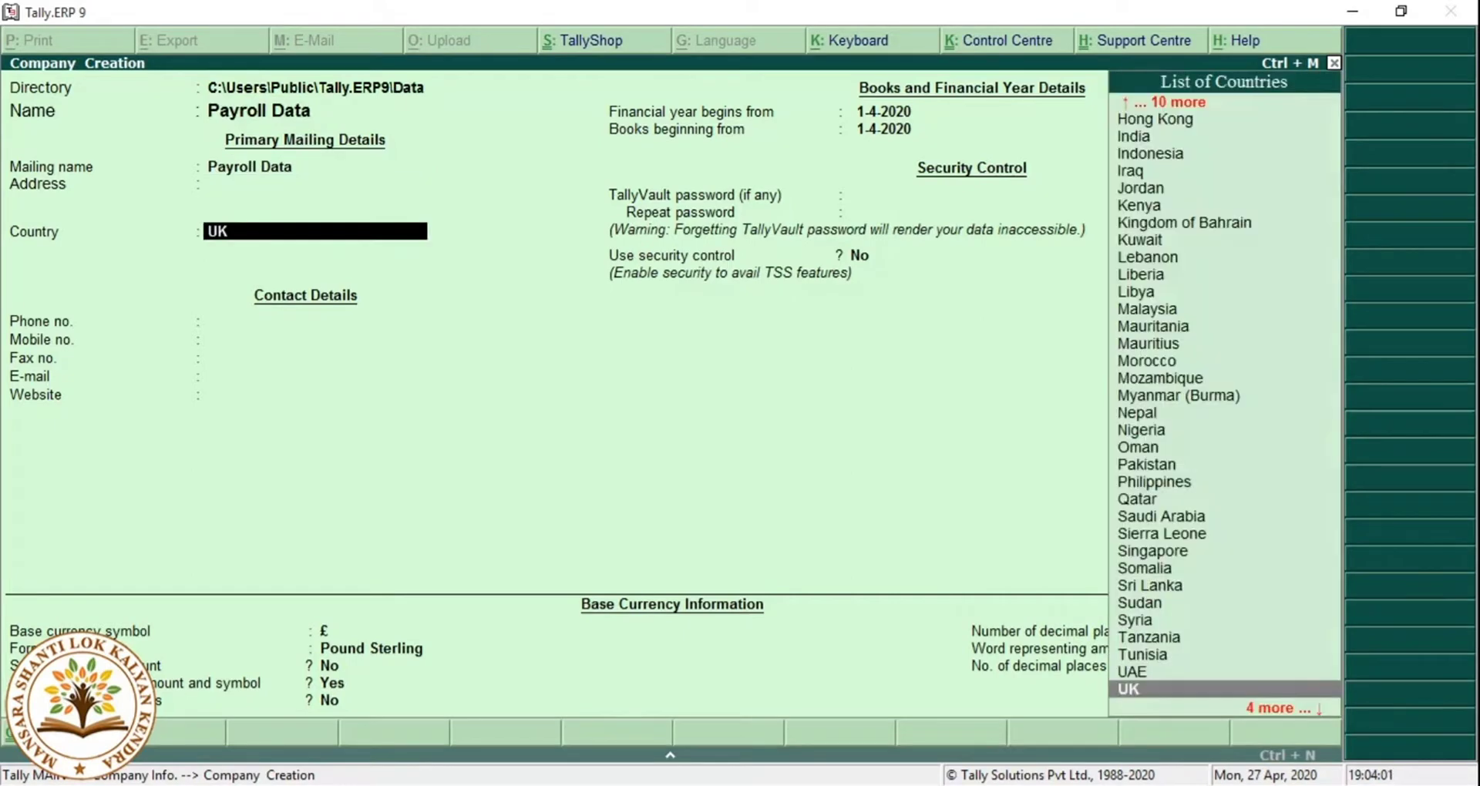
text(In)
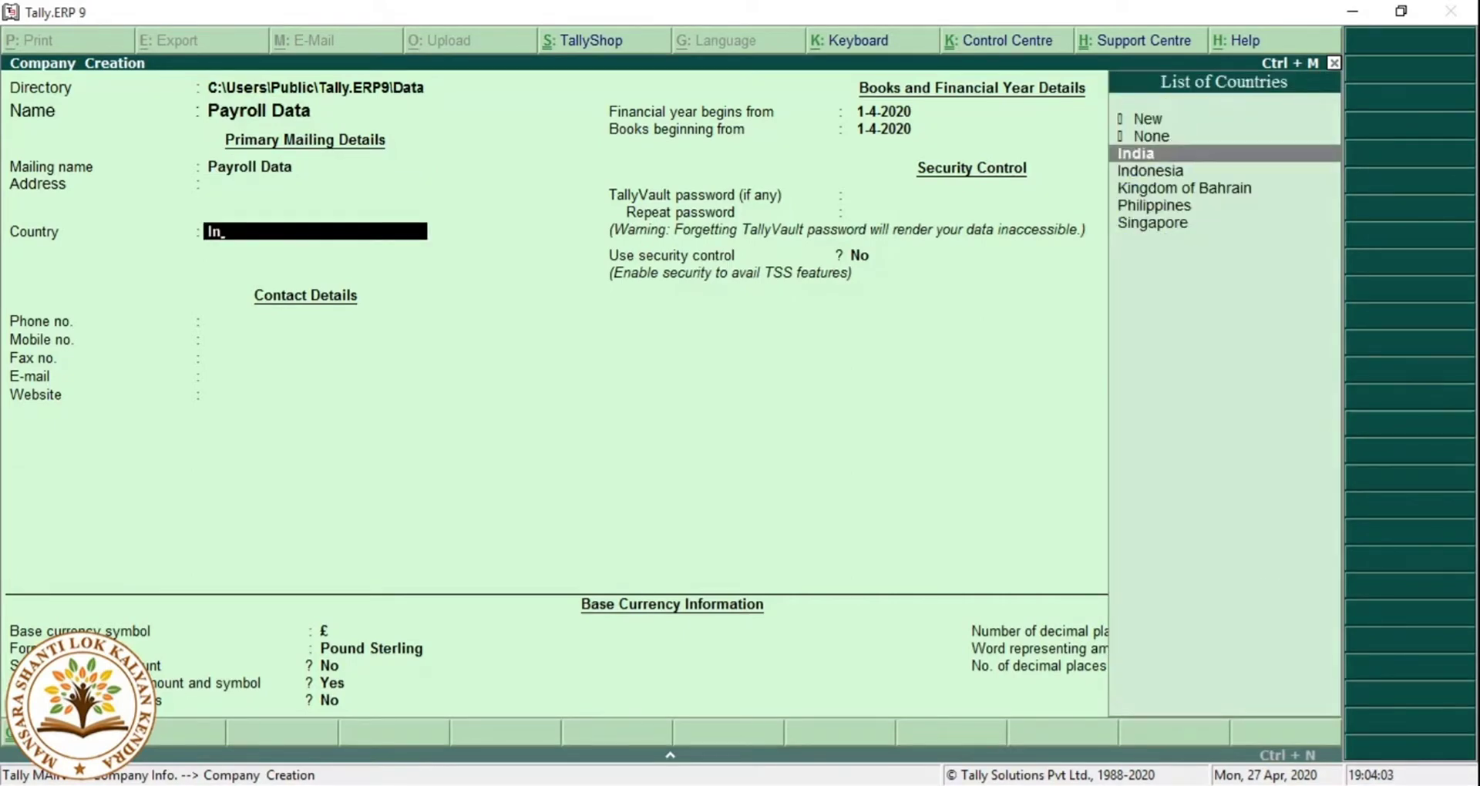
key(Return)
text(Bih)
key(Return)
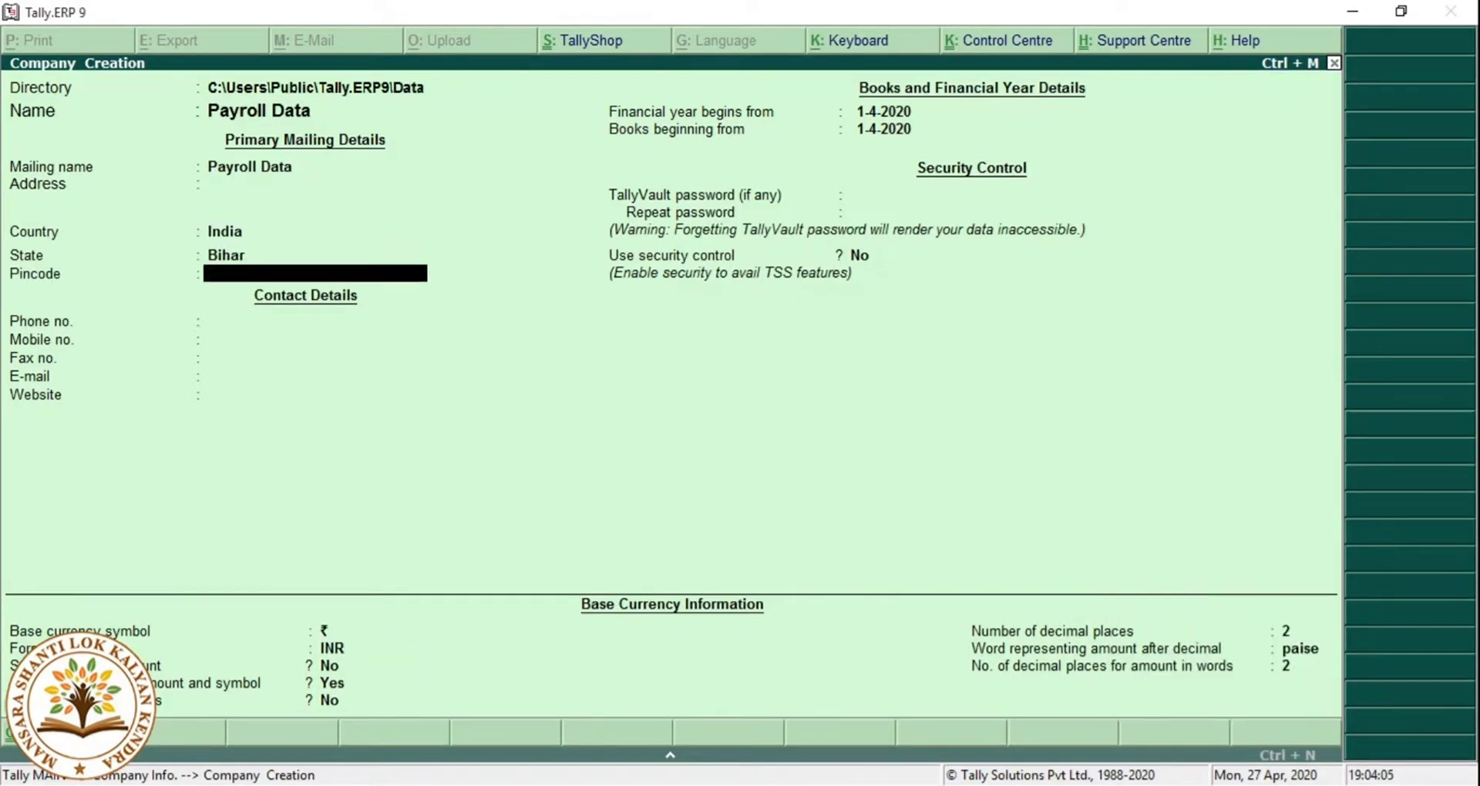
key(Return)
key(Return)
key(Return)
key(Return)
key(Return)
key(Return)
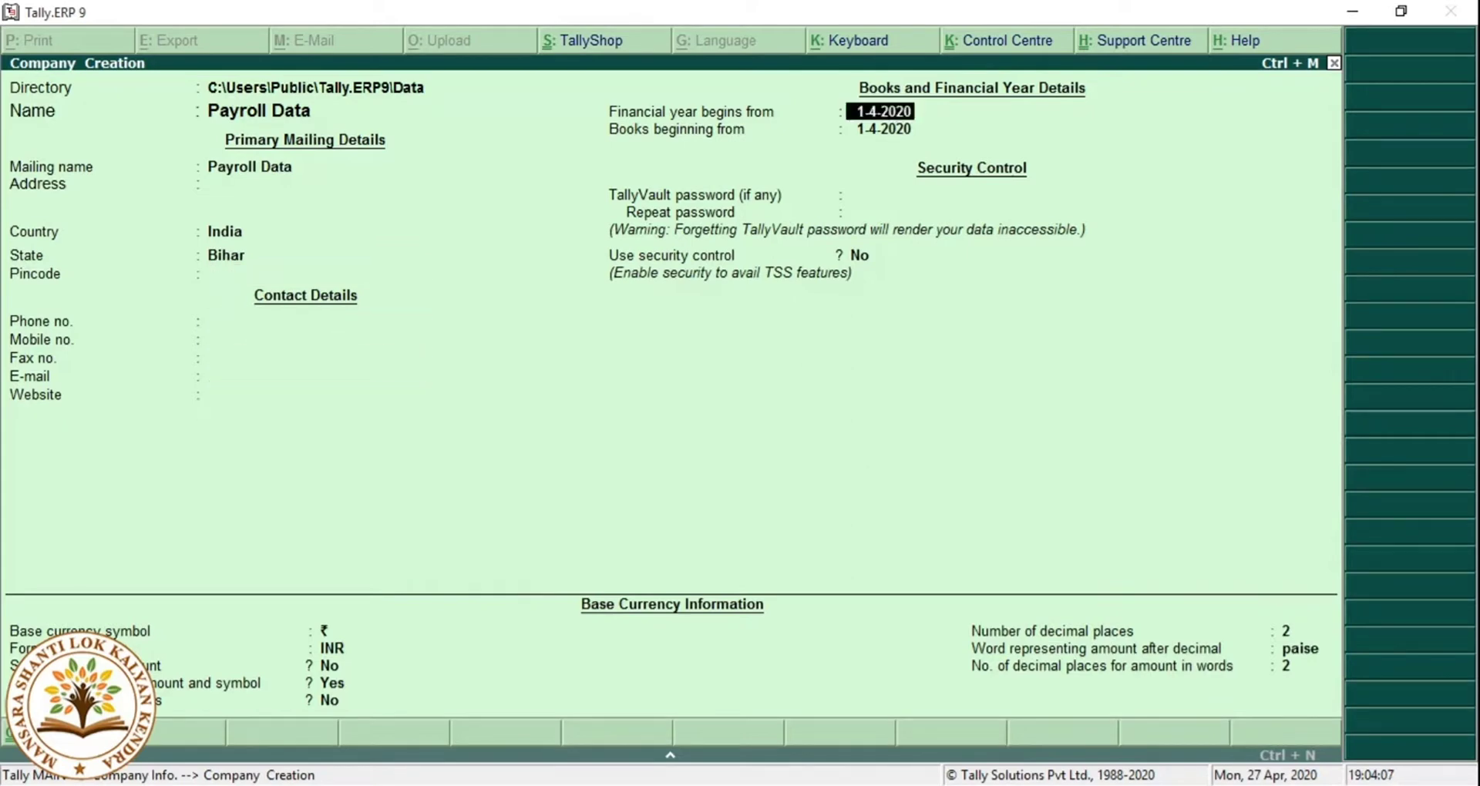
text(01.04.2019)
key(Return)
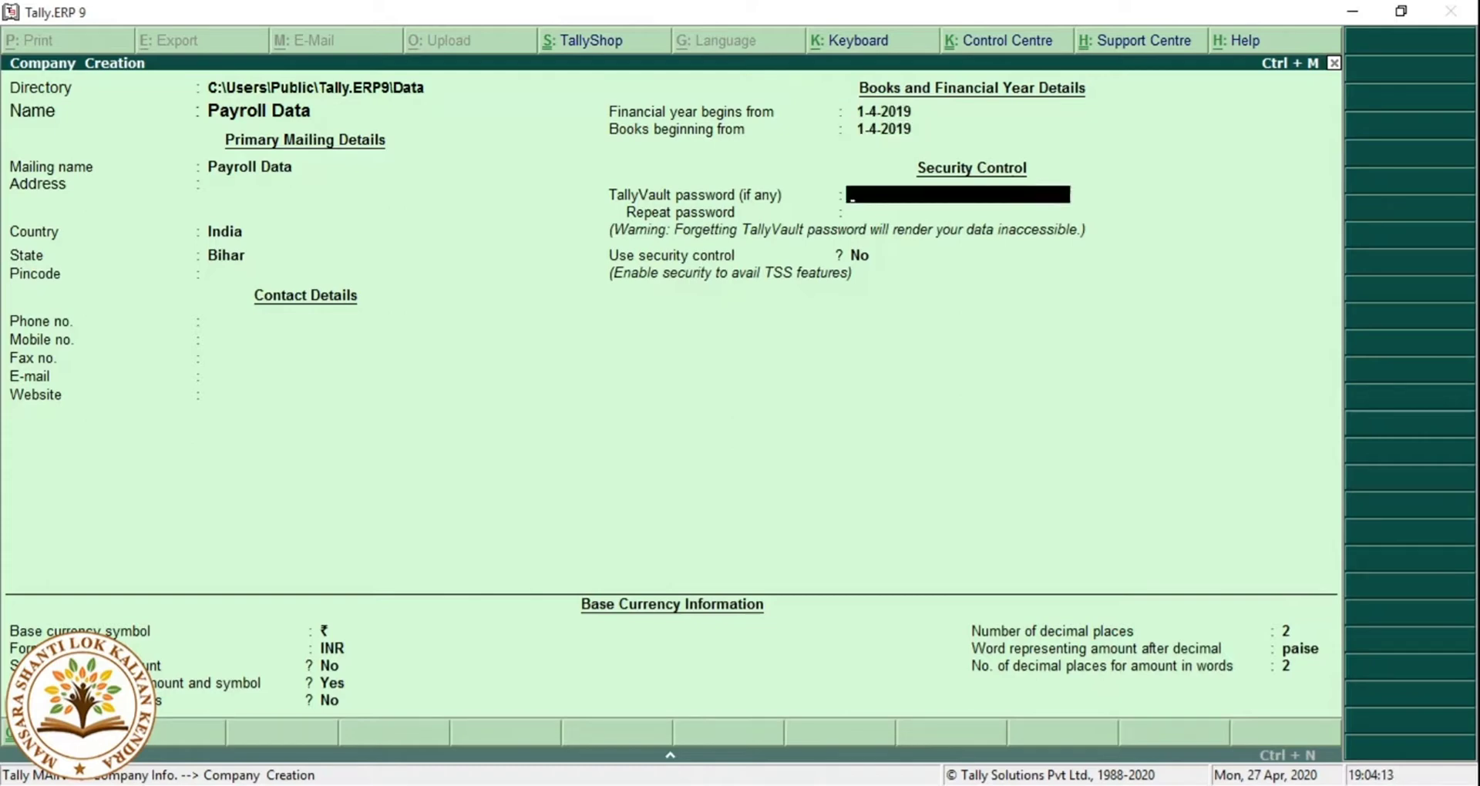
key(ctrl+a)
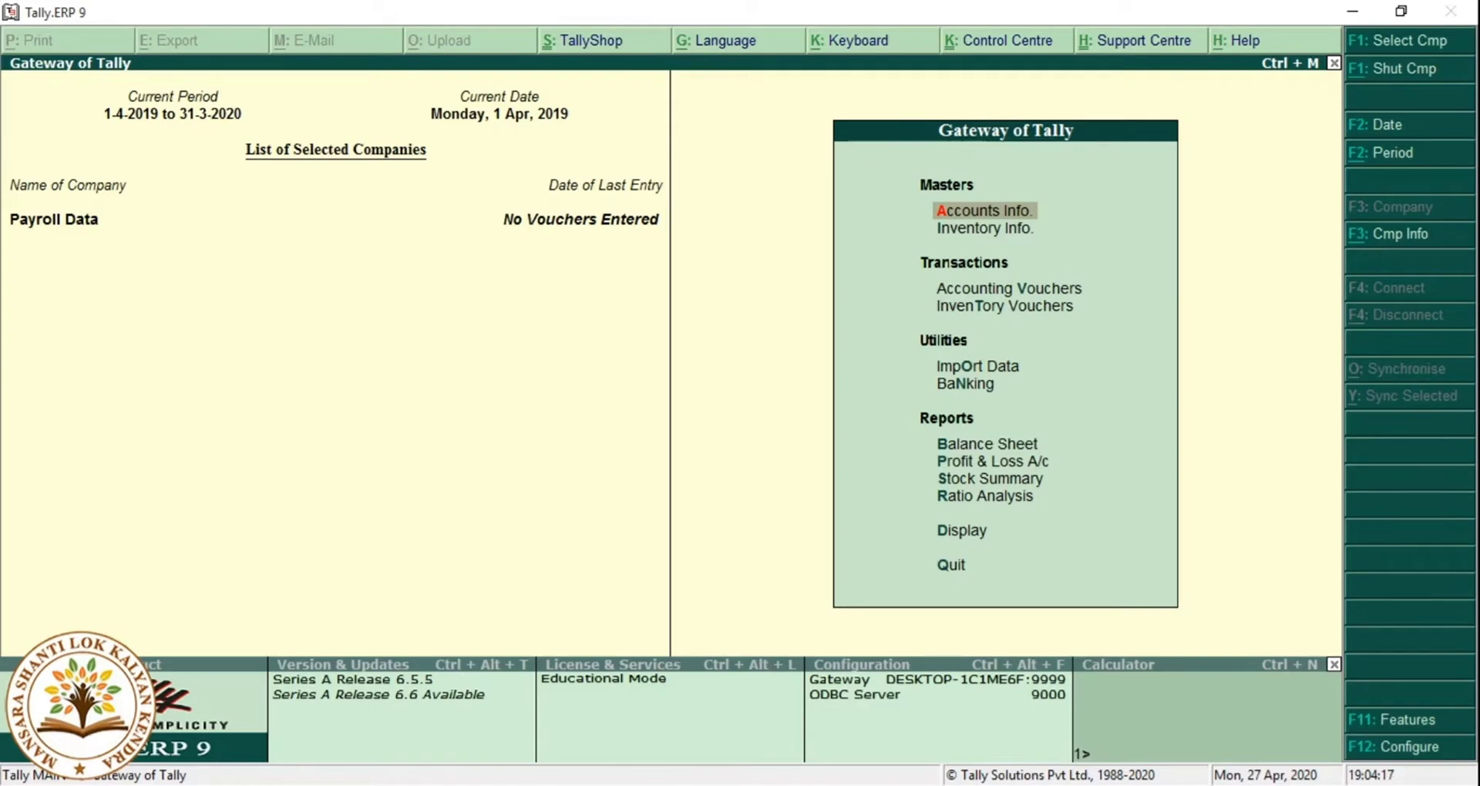
In F11 Accounting Features, set Maintain payroll and multiple payroll/cost categories to Yes.
key(F11)
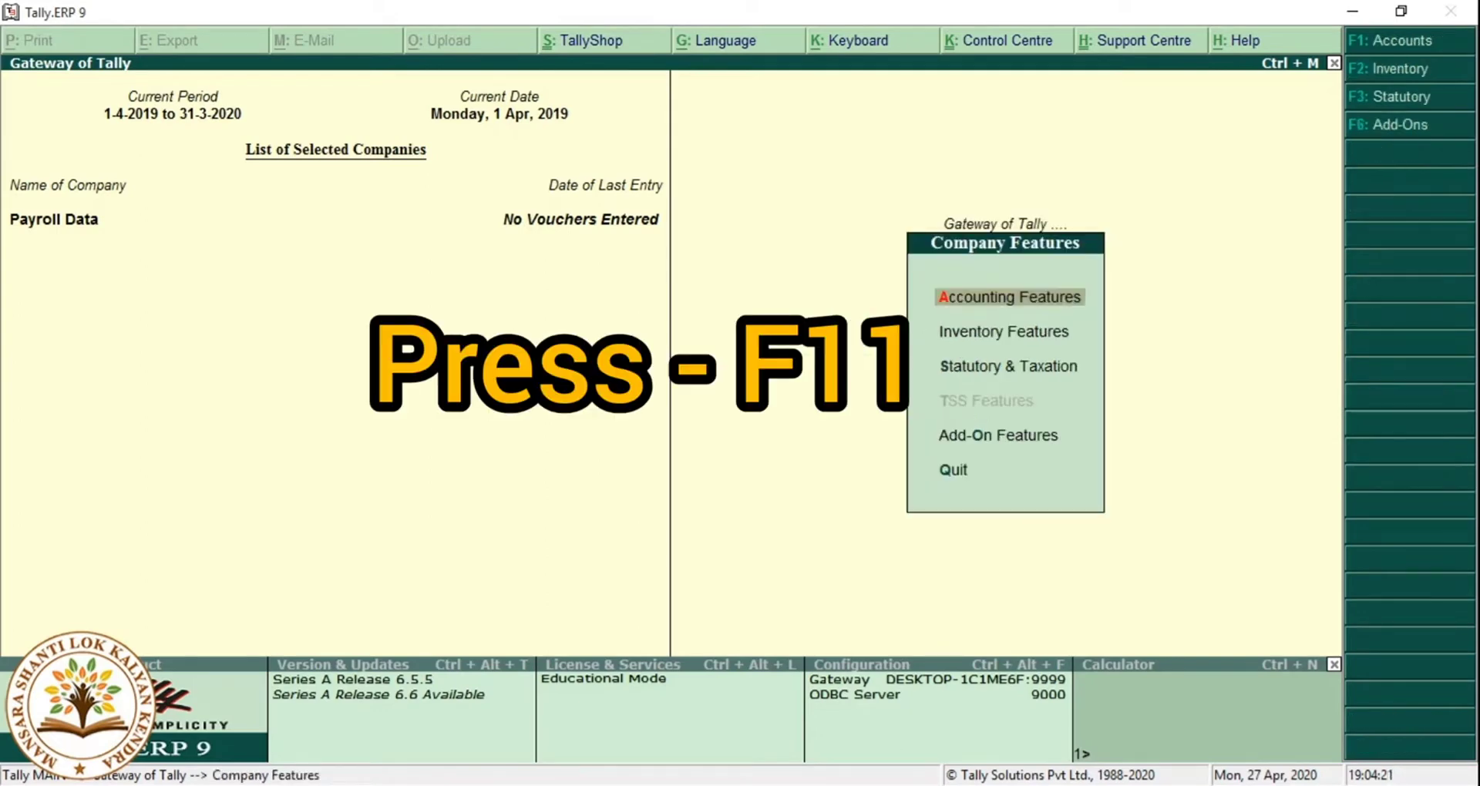
key(Return)
key(Return)
key(Return)
key(Return)
key(Return)
key(Return)
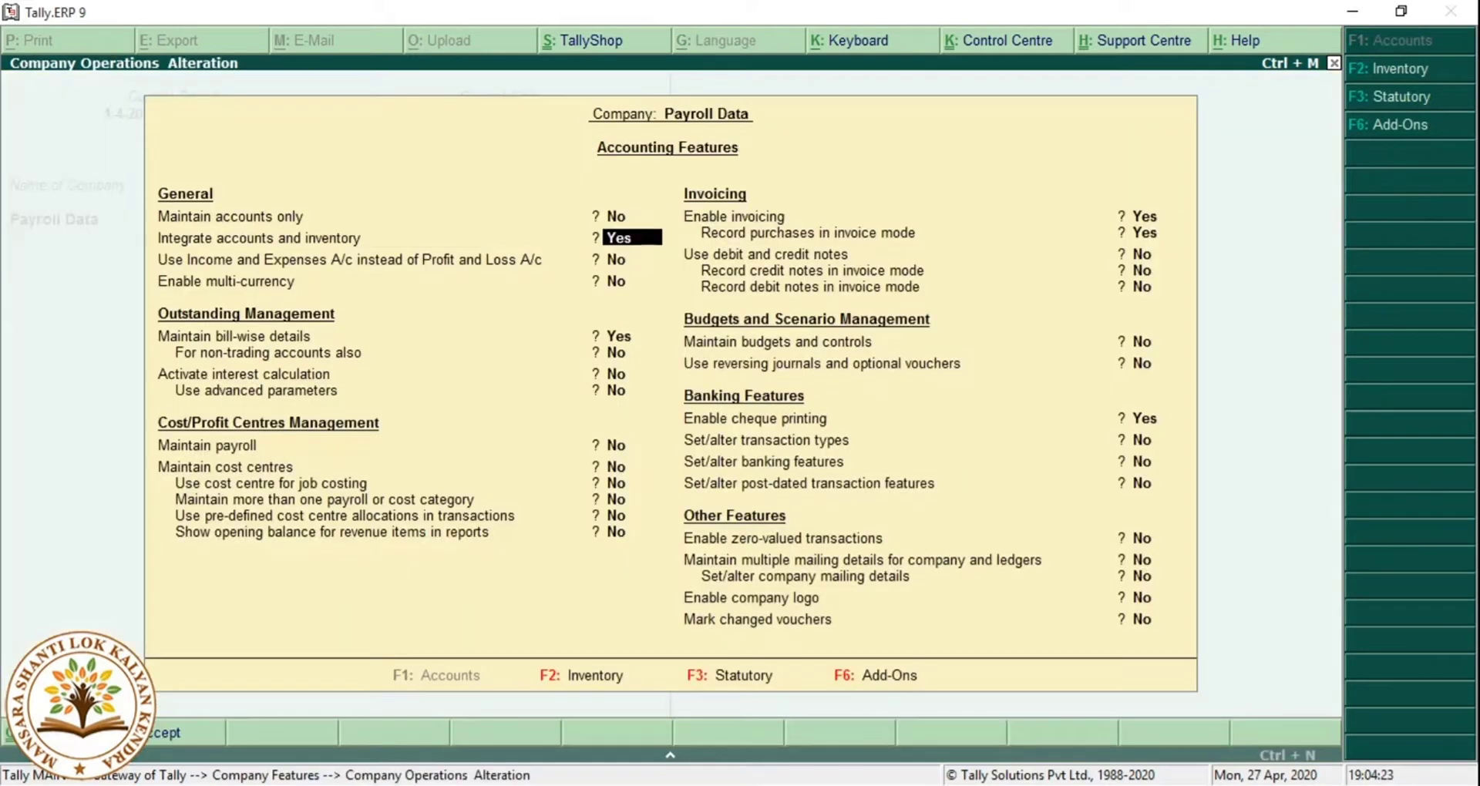
text(y)
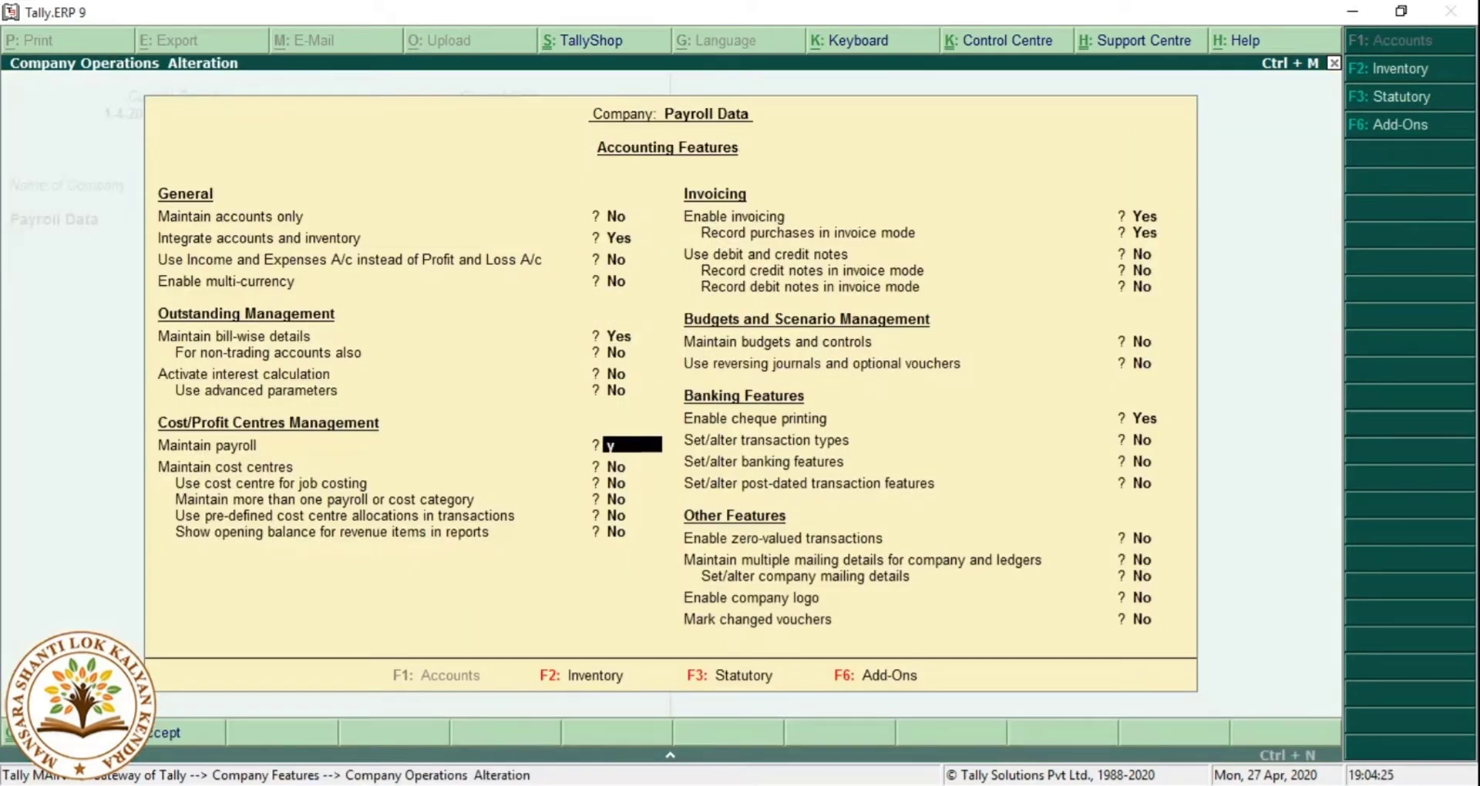
key(Return)
key(Return)
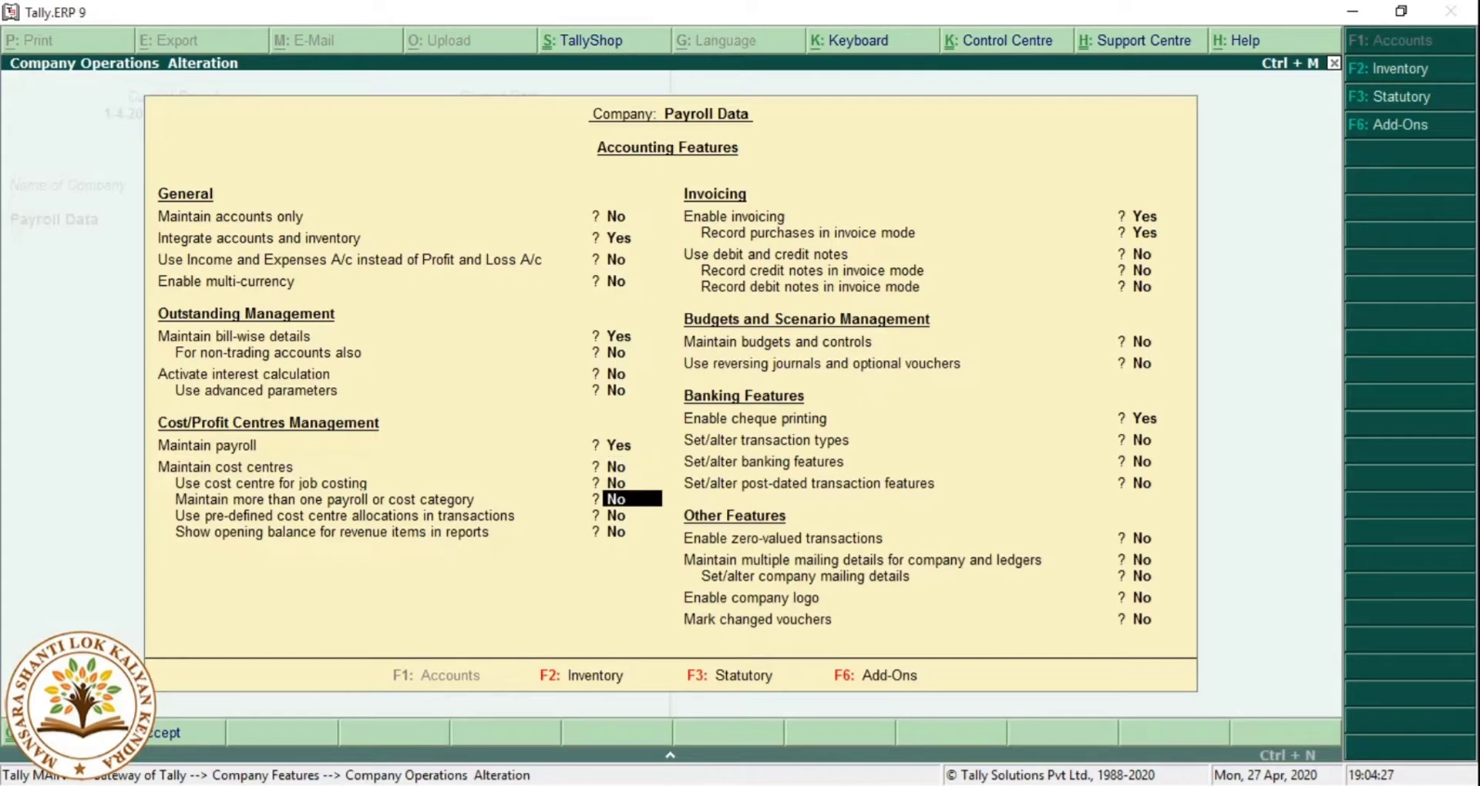
text(y)
key(Return)
key(ctrl+a)
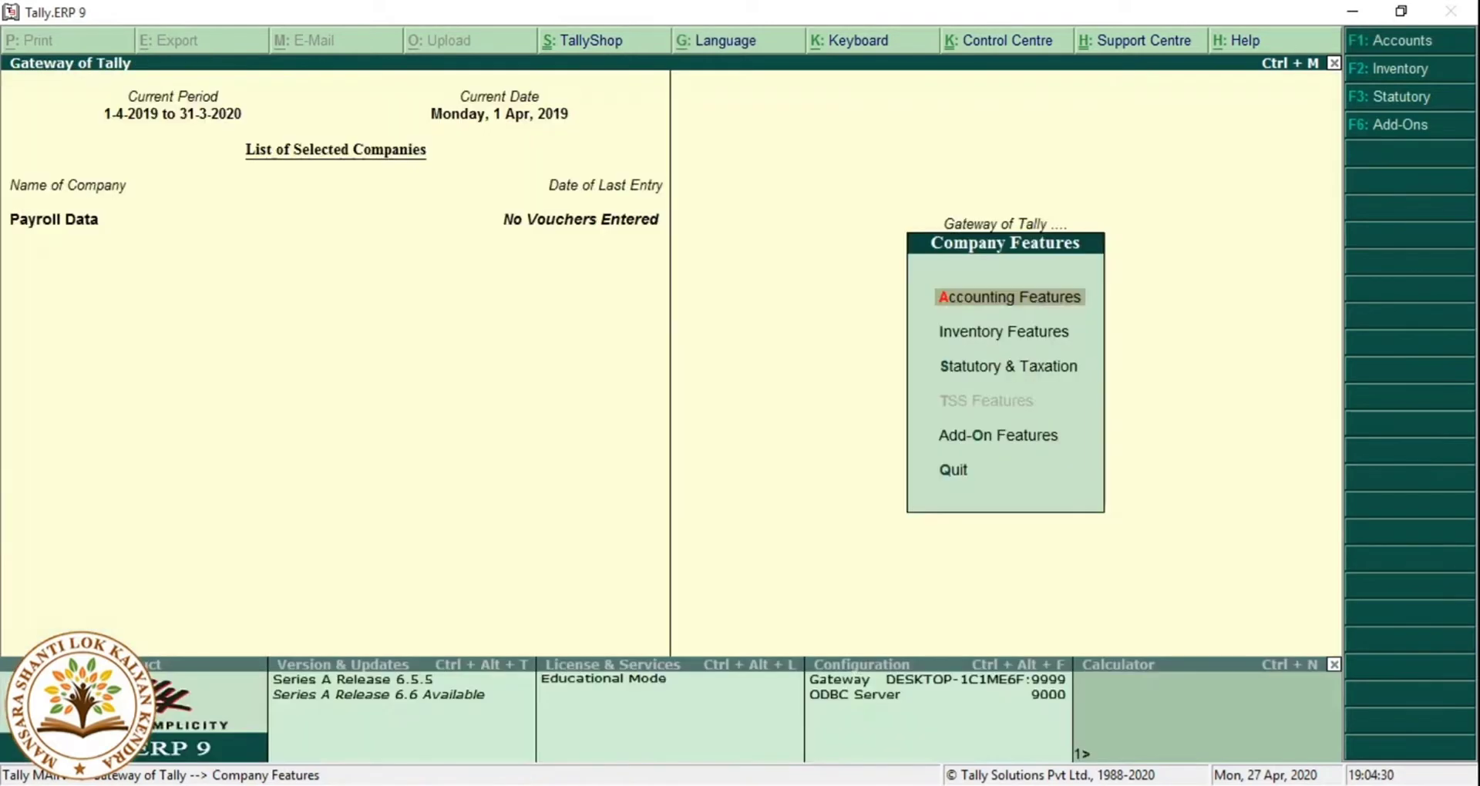
key(Escape)
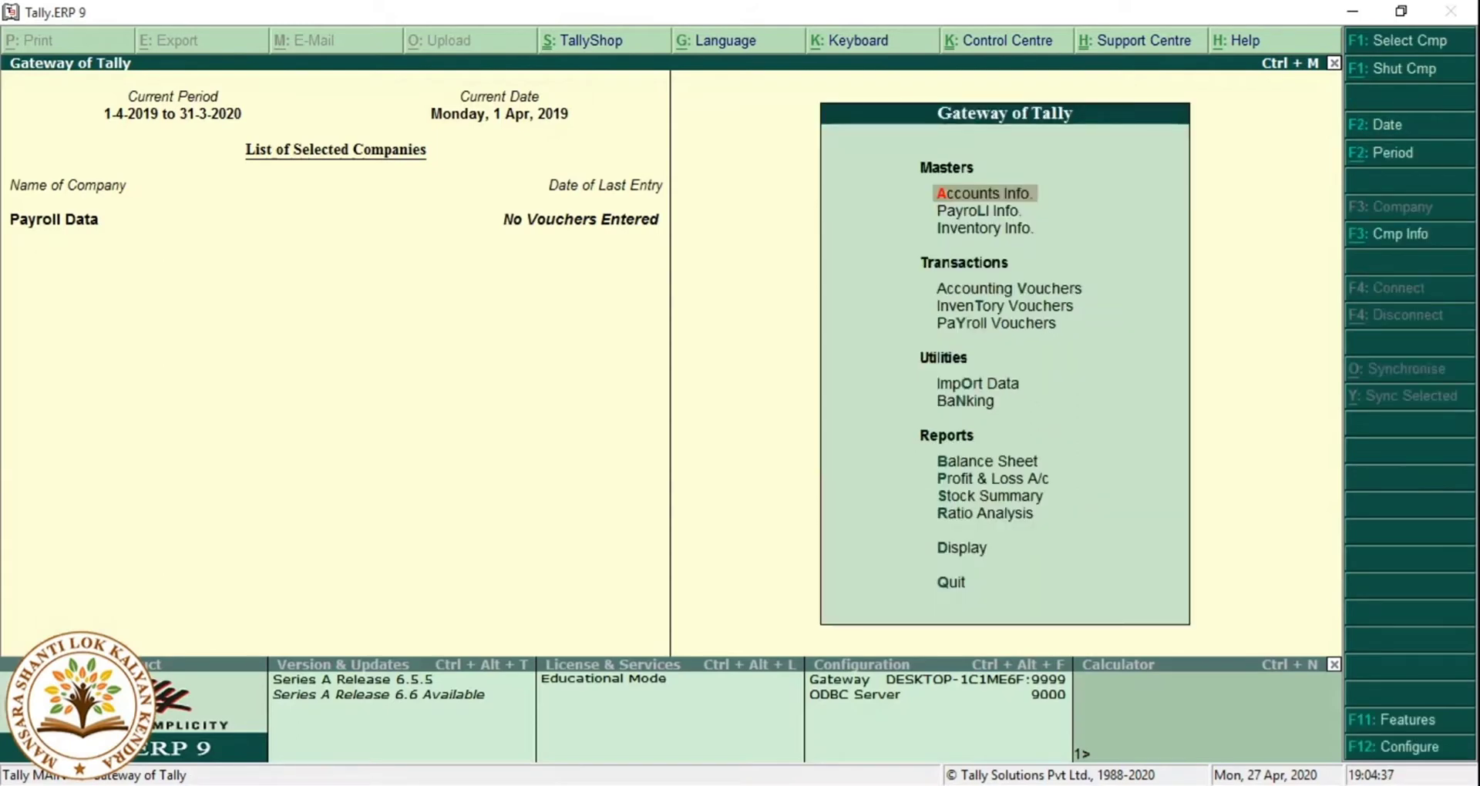
key(Down)
Add the employee groups Accounts and Sales, each under Primary.
key(Return)
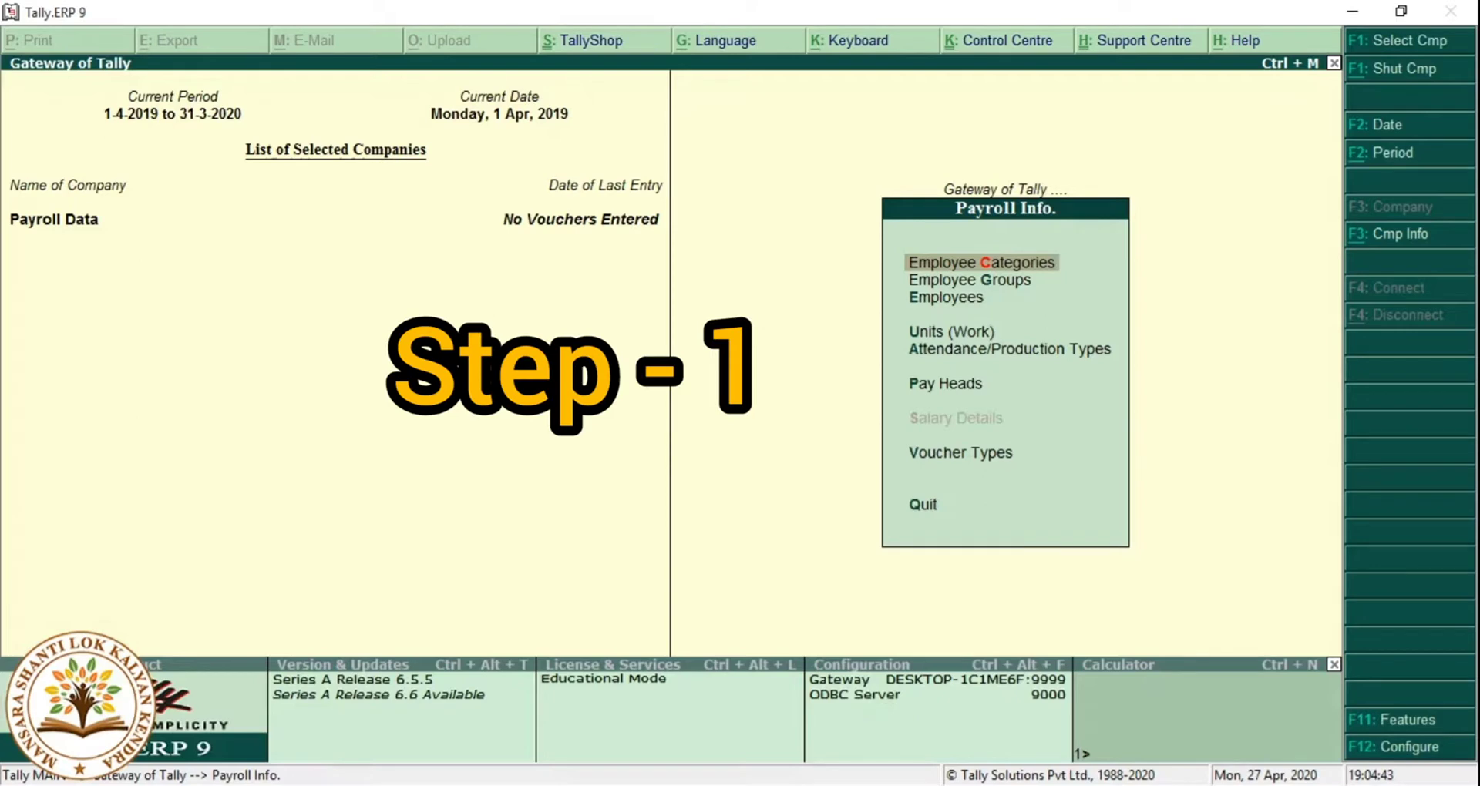
key(Down)
key(Return)
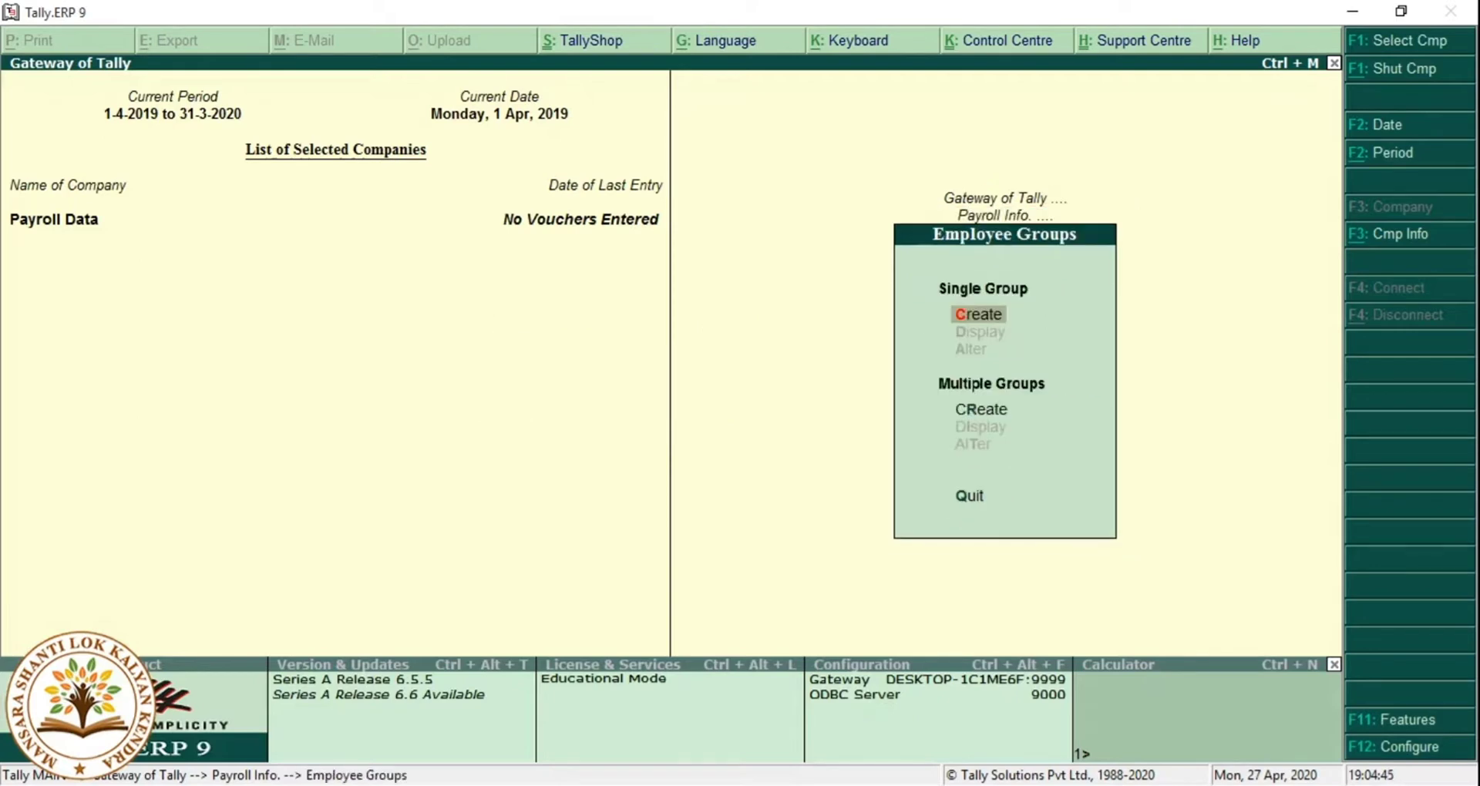
key(Return)
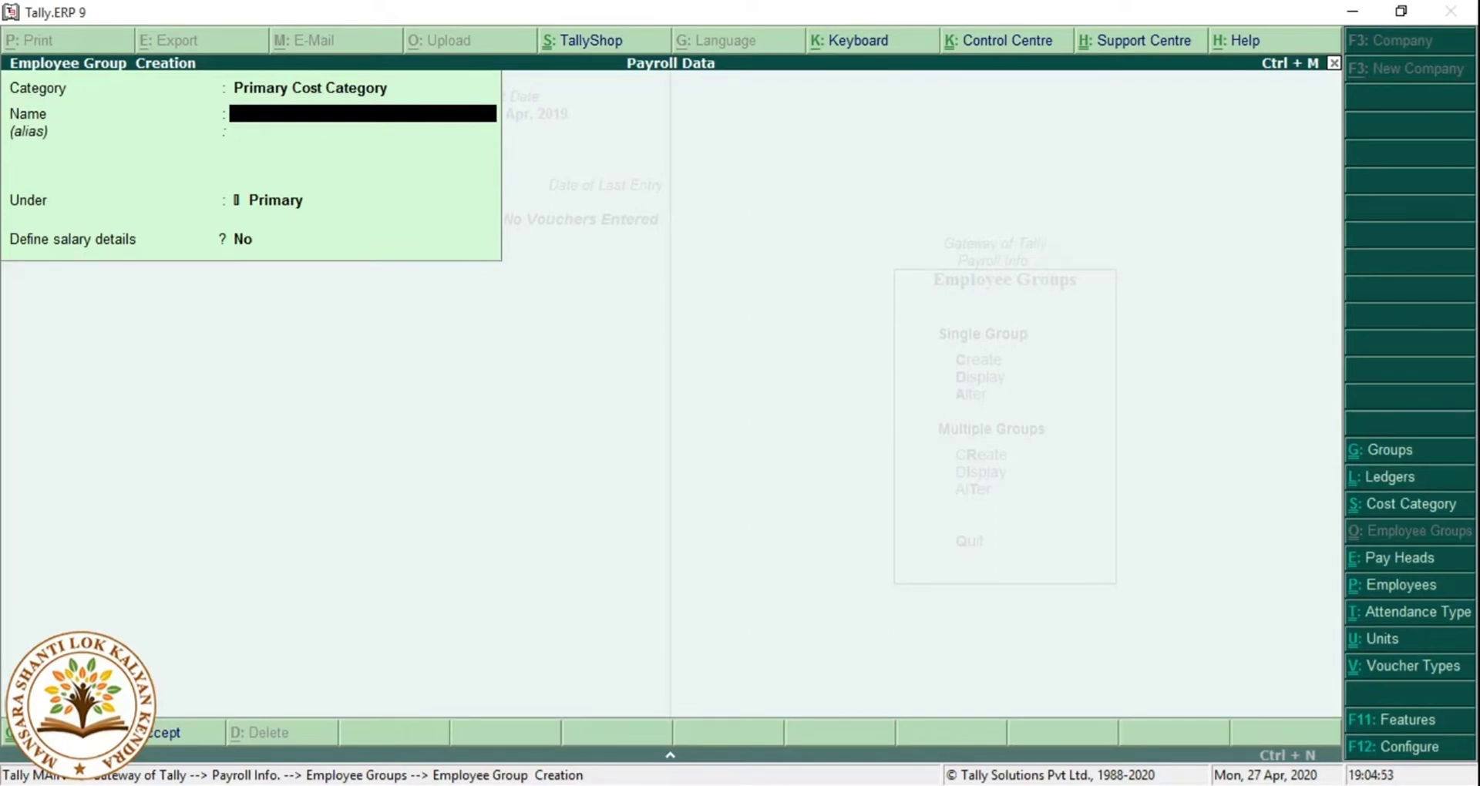
text(Accounts)
key(Return)
key(Return)
key(Return)
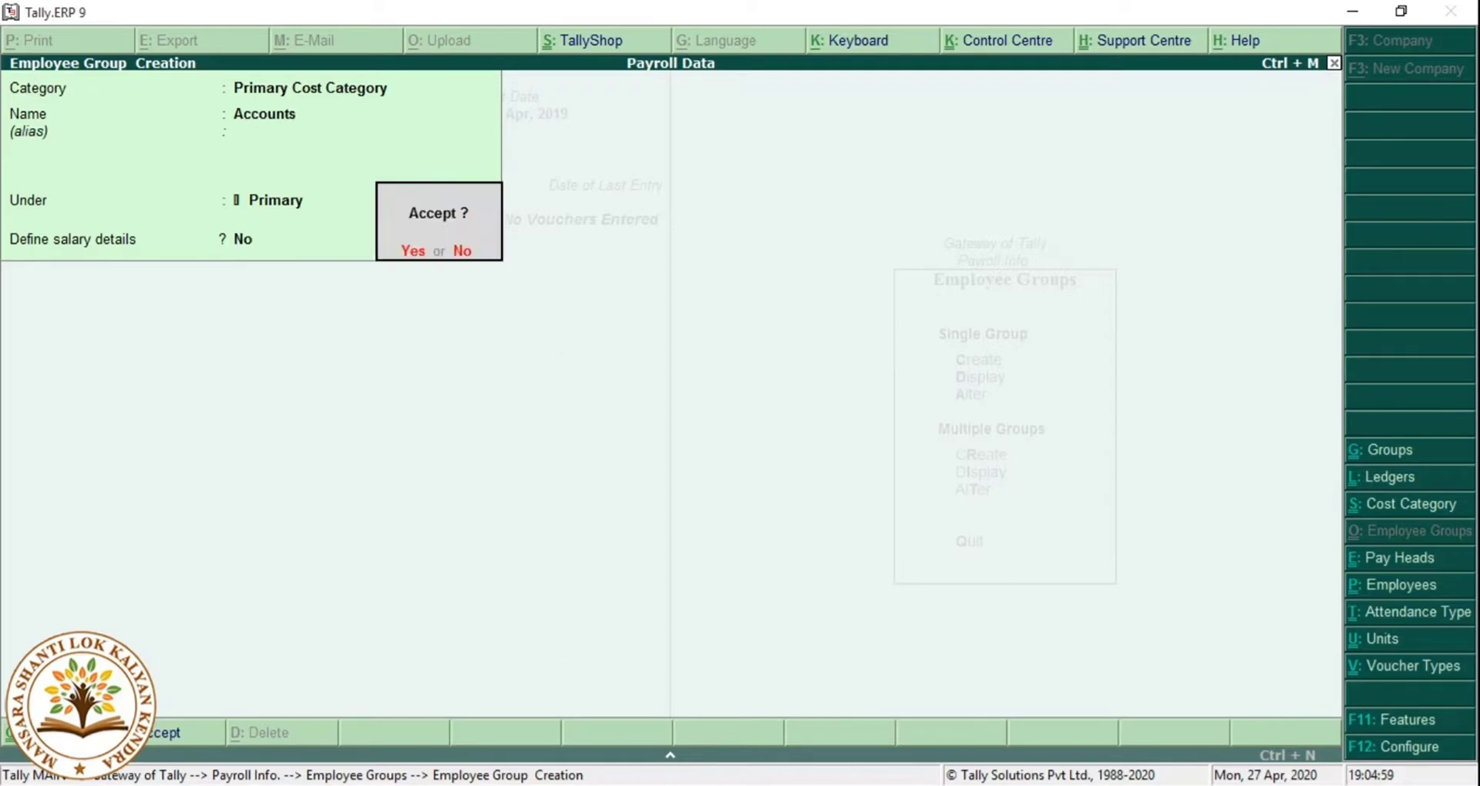
key(Return)
text(Sales)
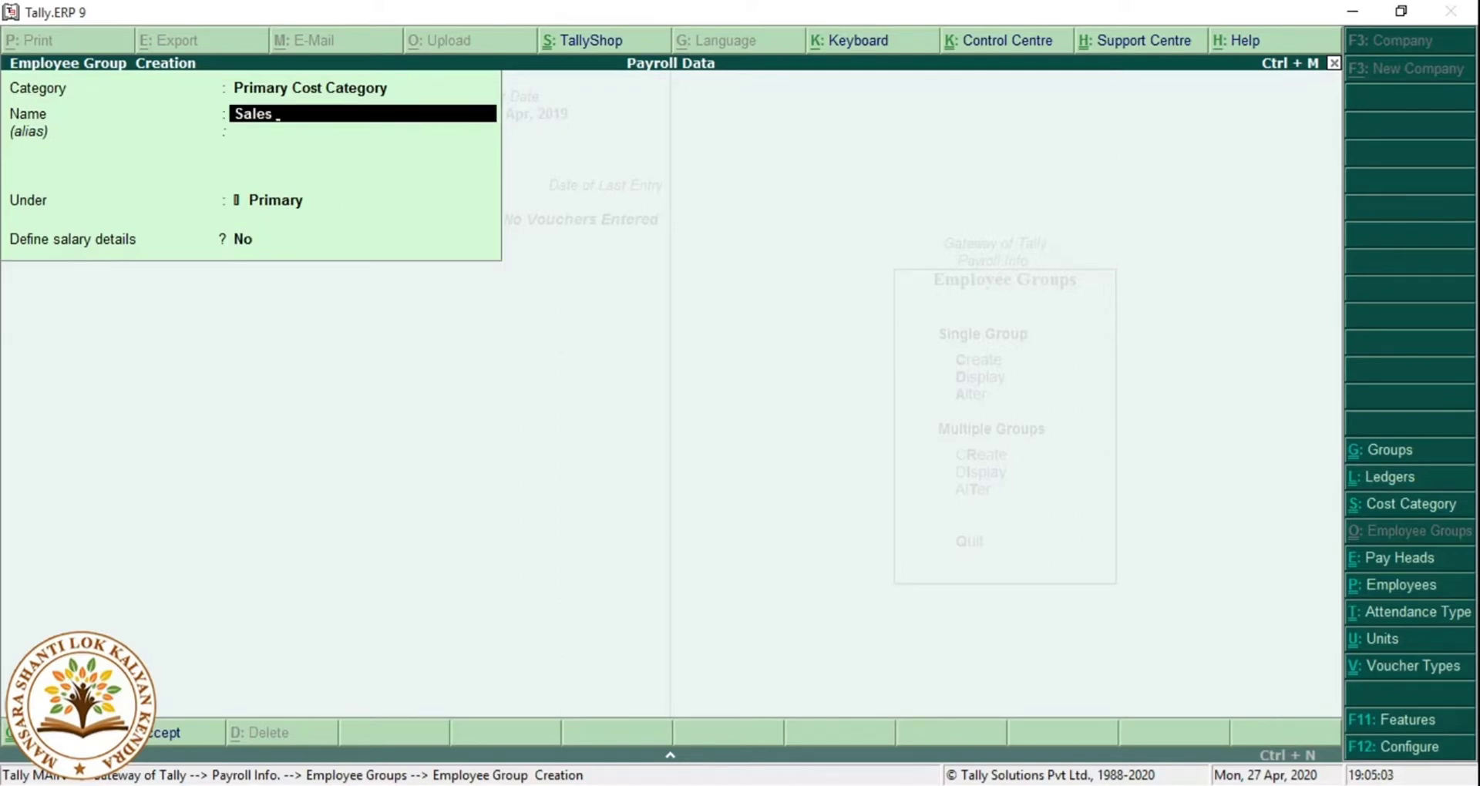
key(Return)
key(Return)
key(Return)
key(Return)
key(Escape)
key(Escape)
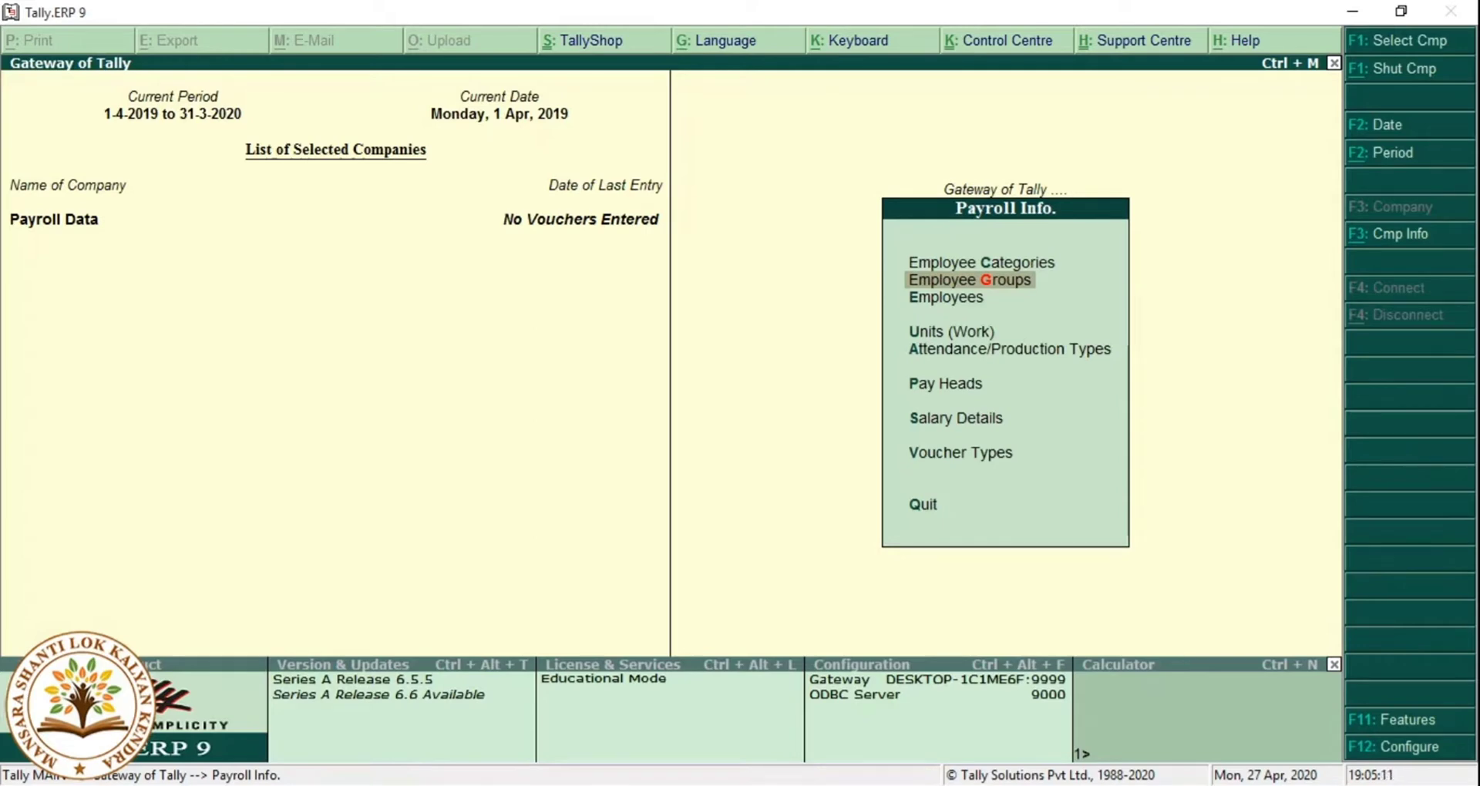
key(Down)
key(Down)
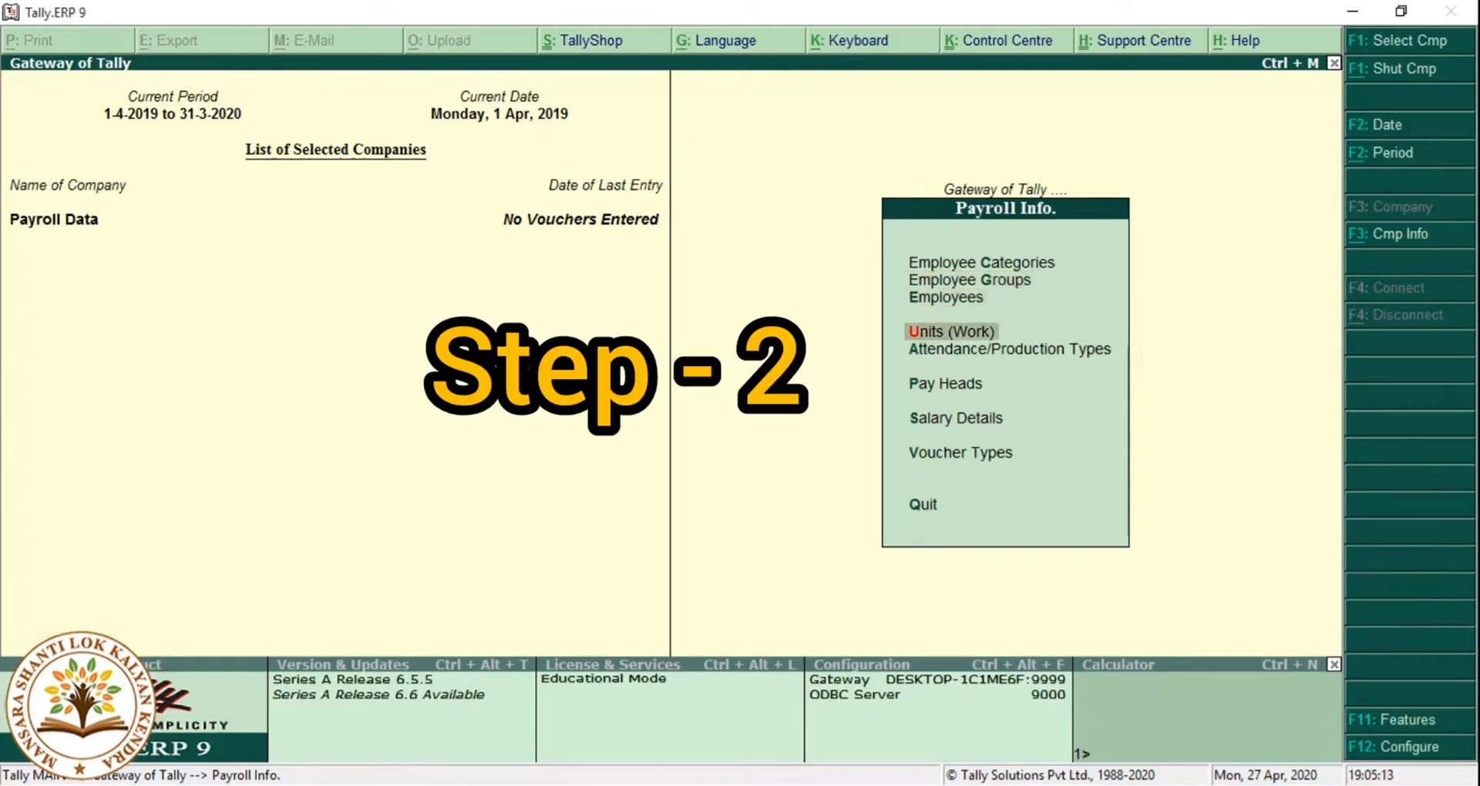
Create the simple work unit Day with formal name Days.
key(Return)
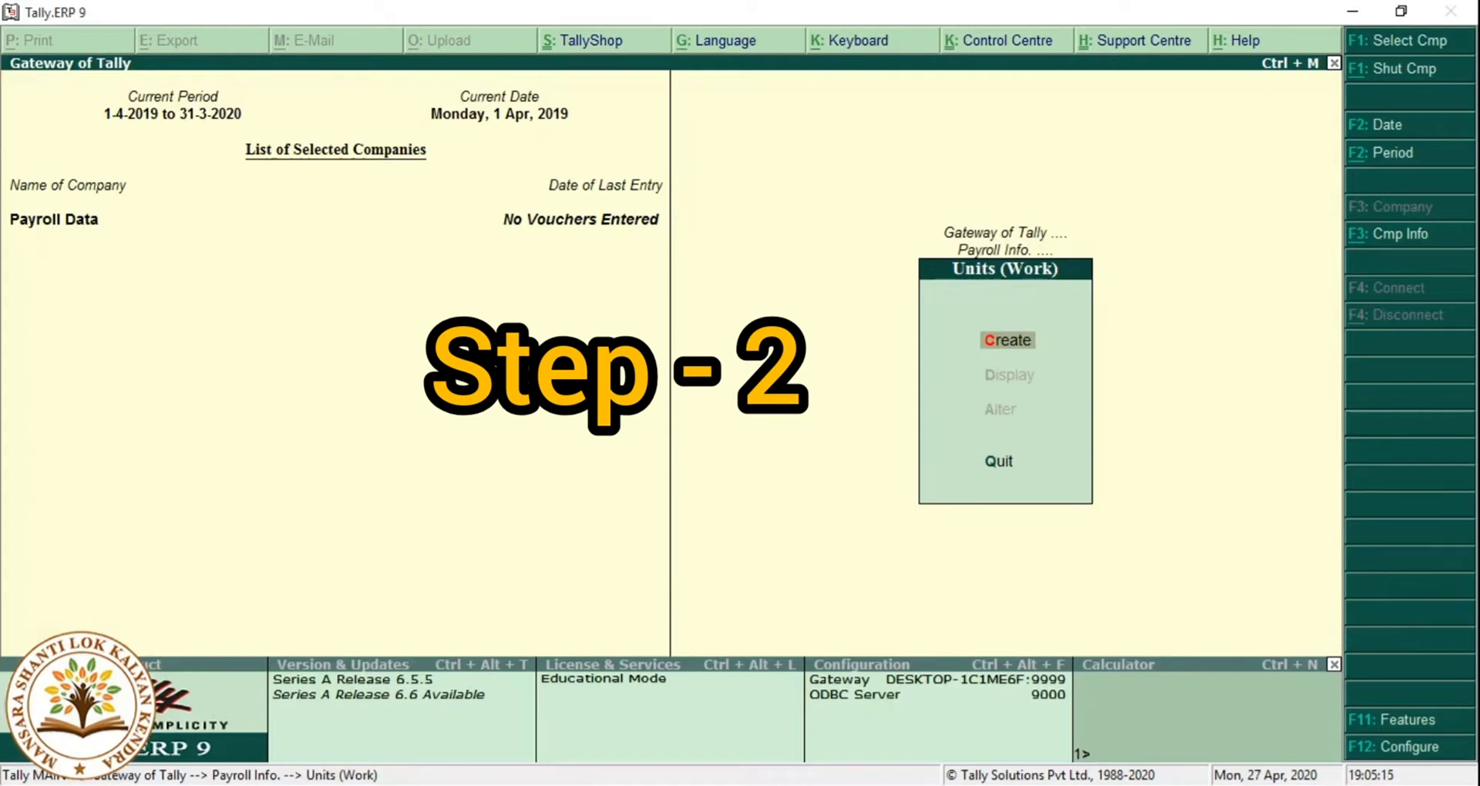
key(Return)
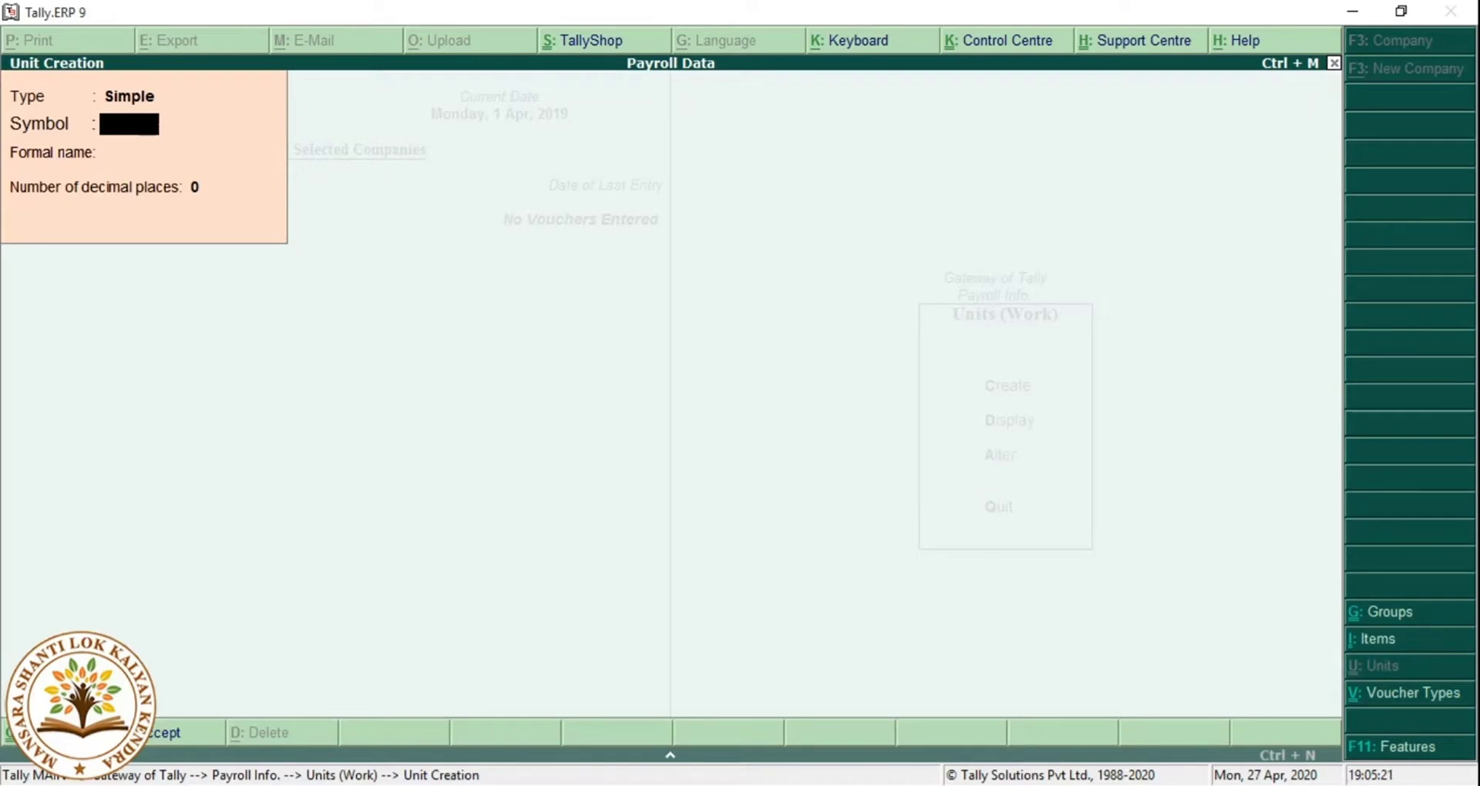
text(Day)
key(Return)
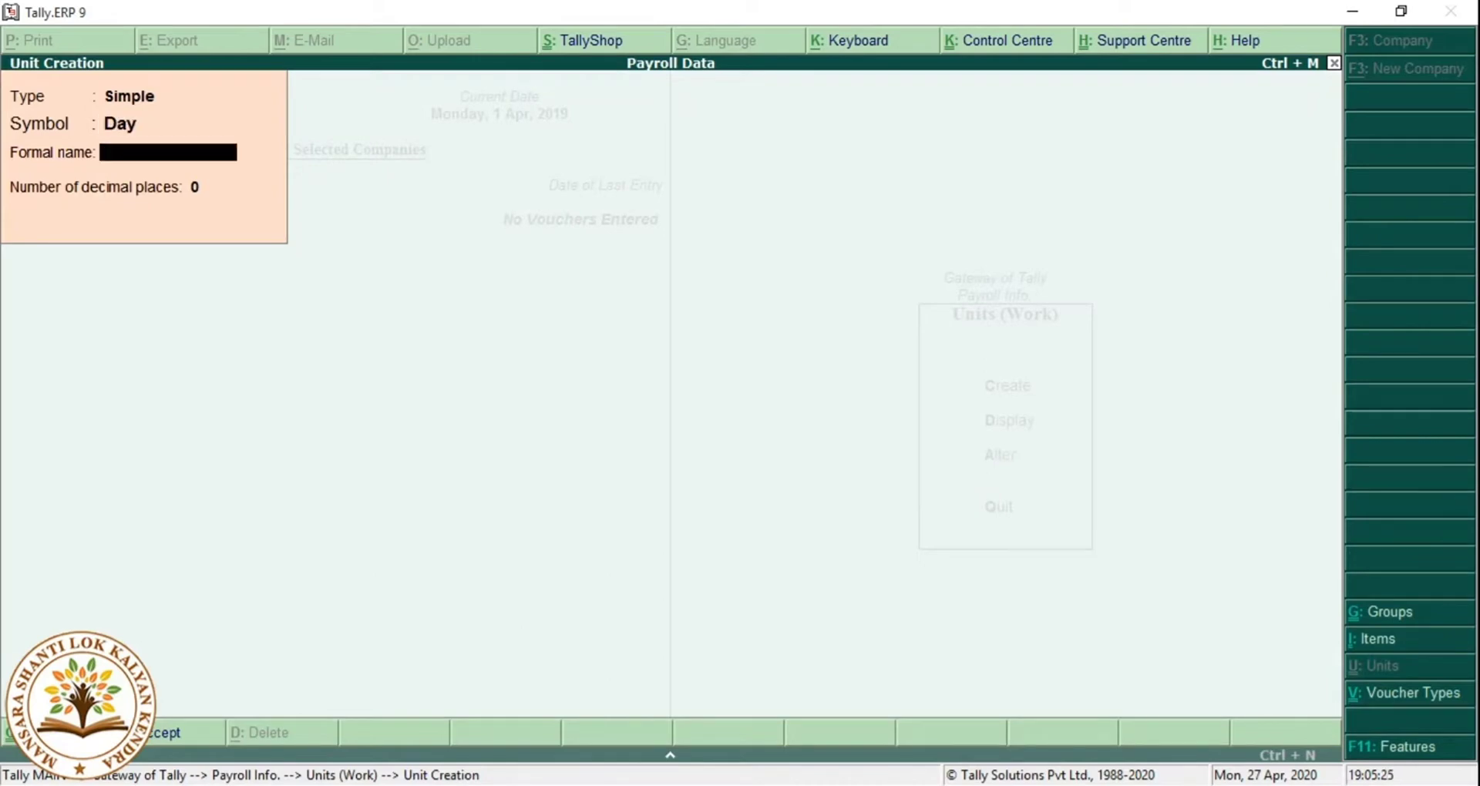
text(Days)
key(Return)
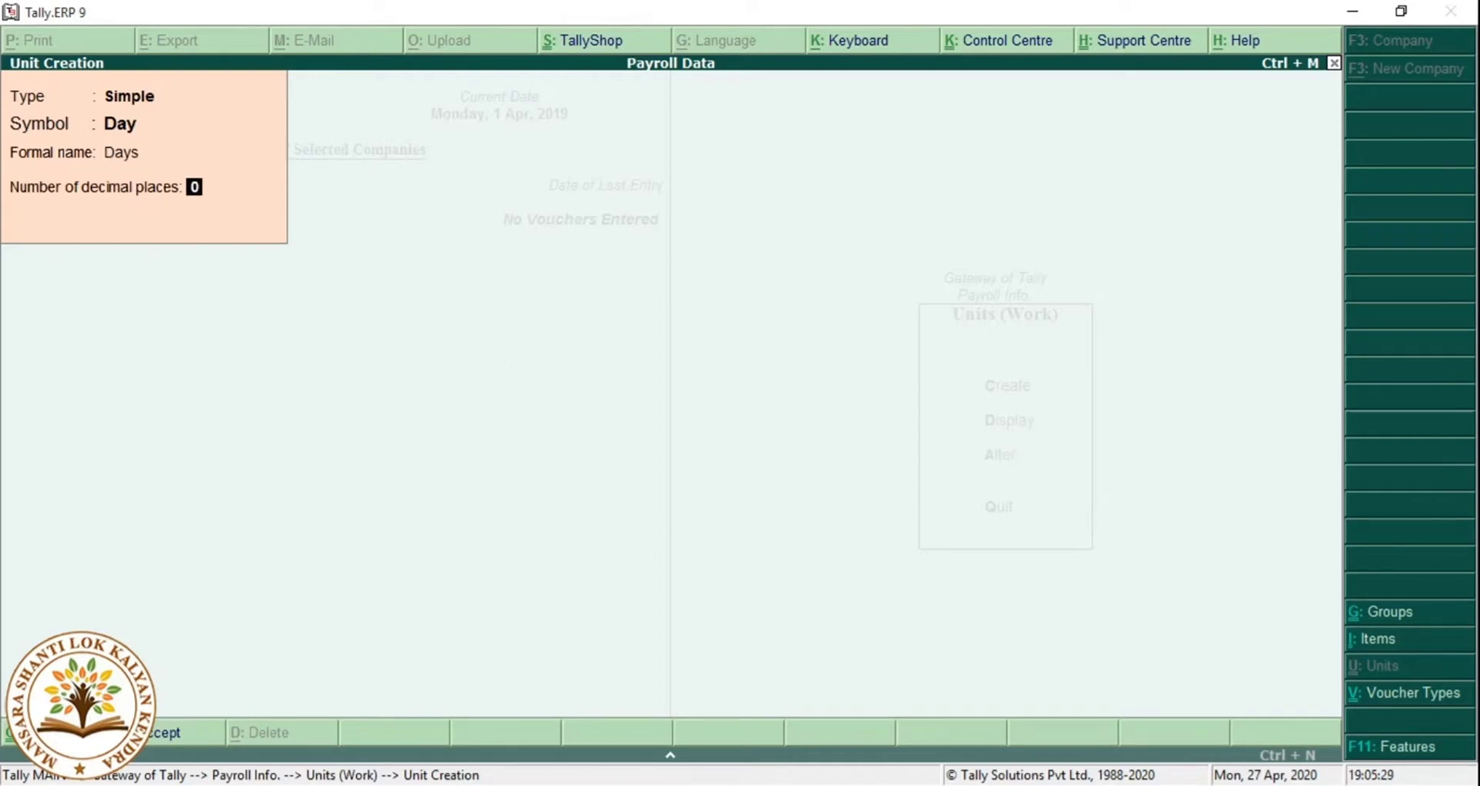
key(Return)
key(Return)
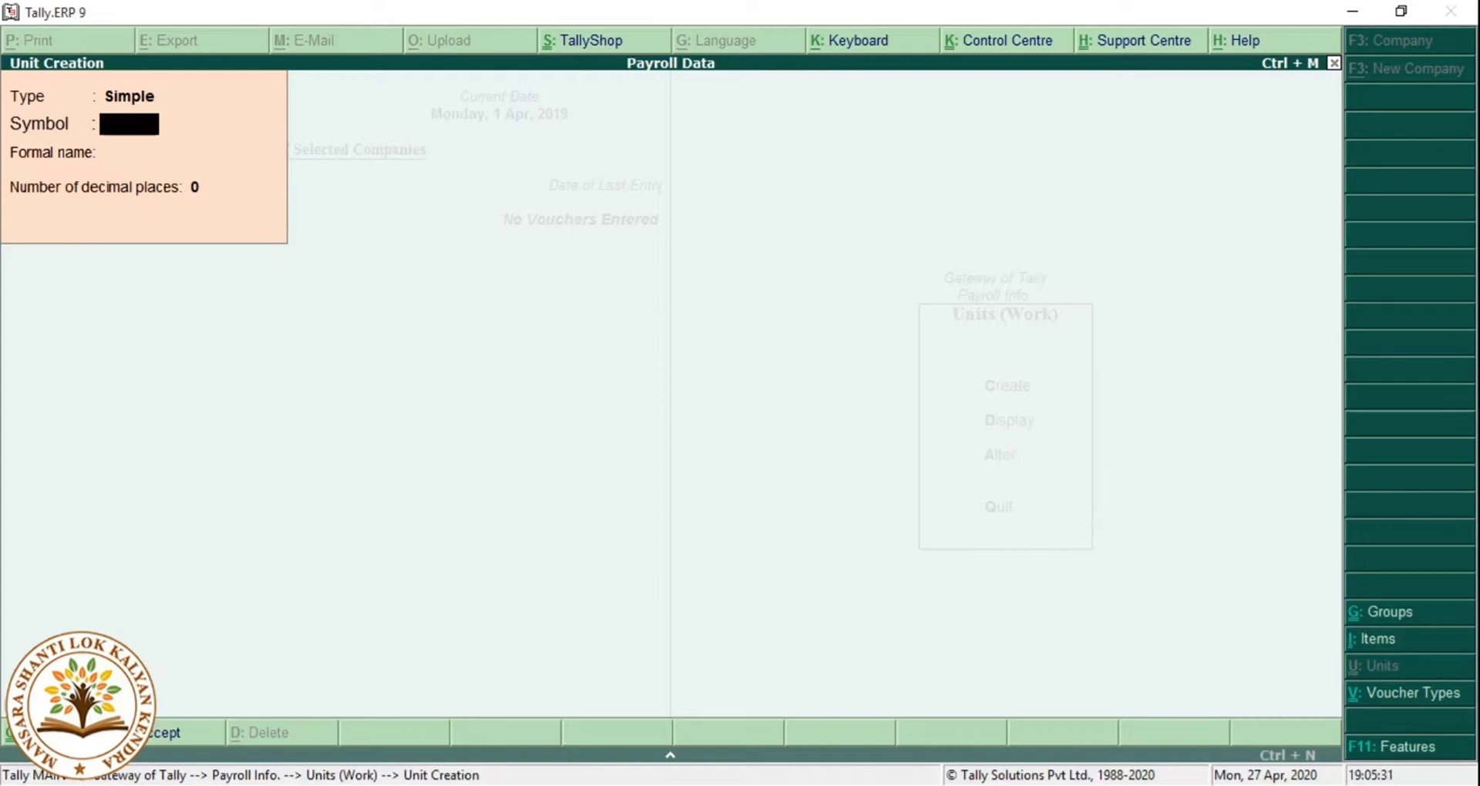
Create the simple work units Hr (Hours) and Min (Minutes).
text(Hr)
key(Return)
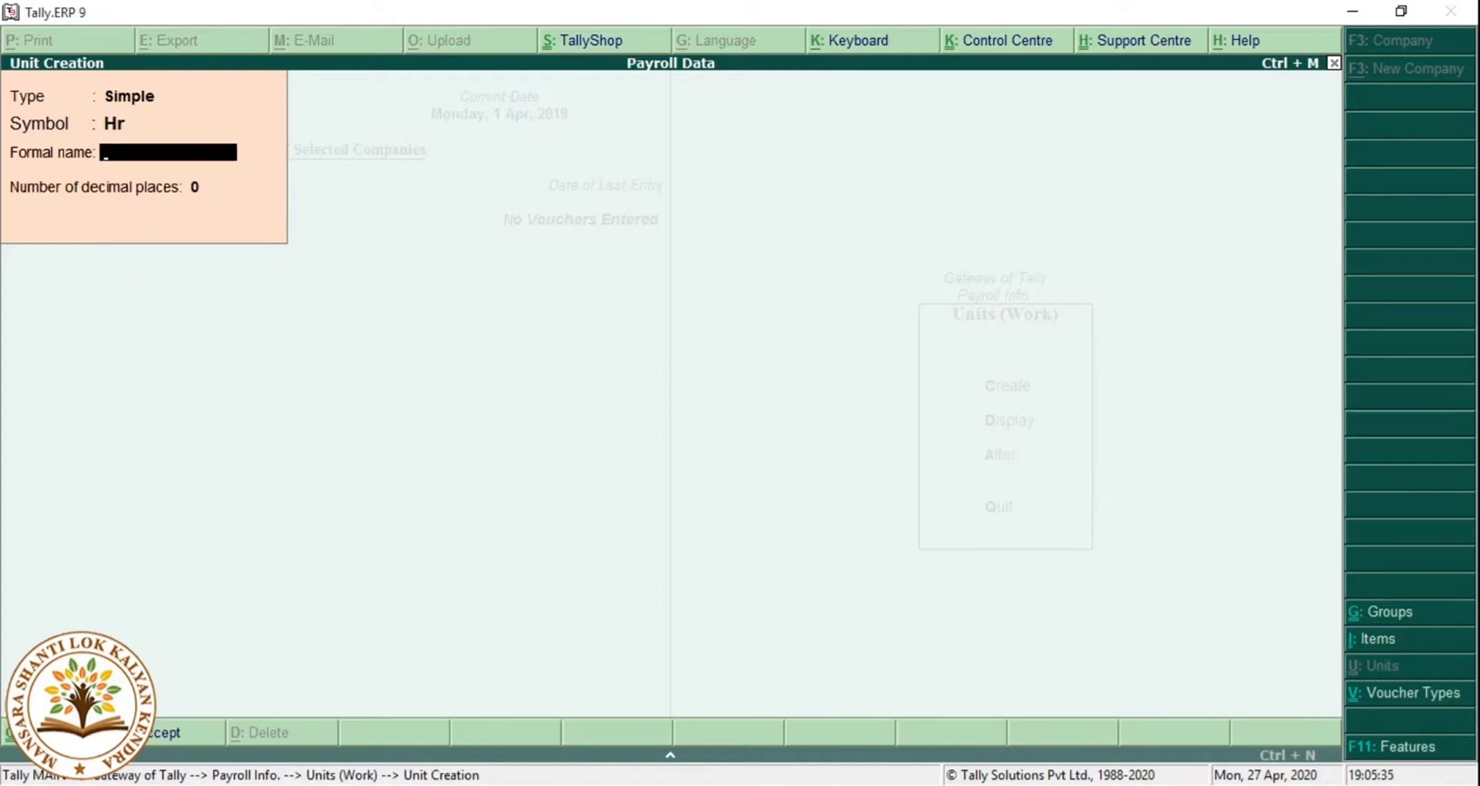
text(Hours)
key(Return)
key(Return)
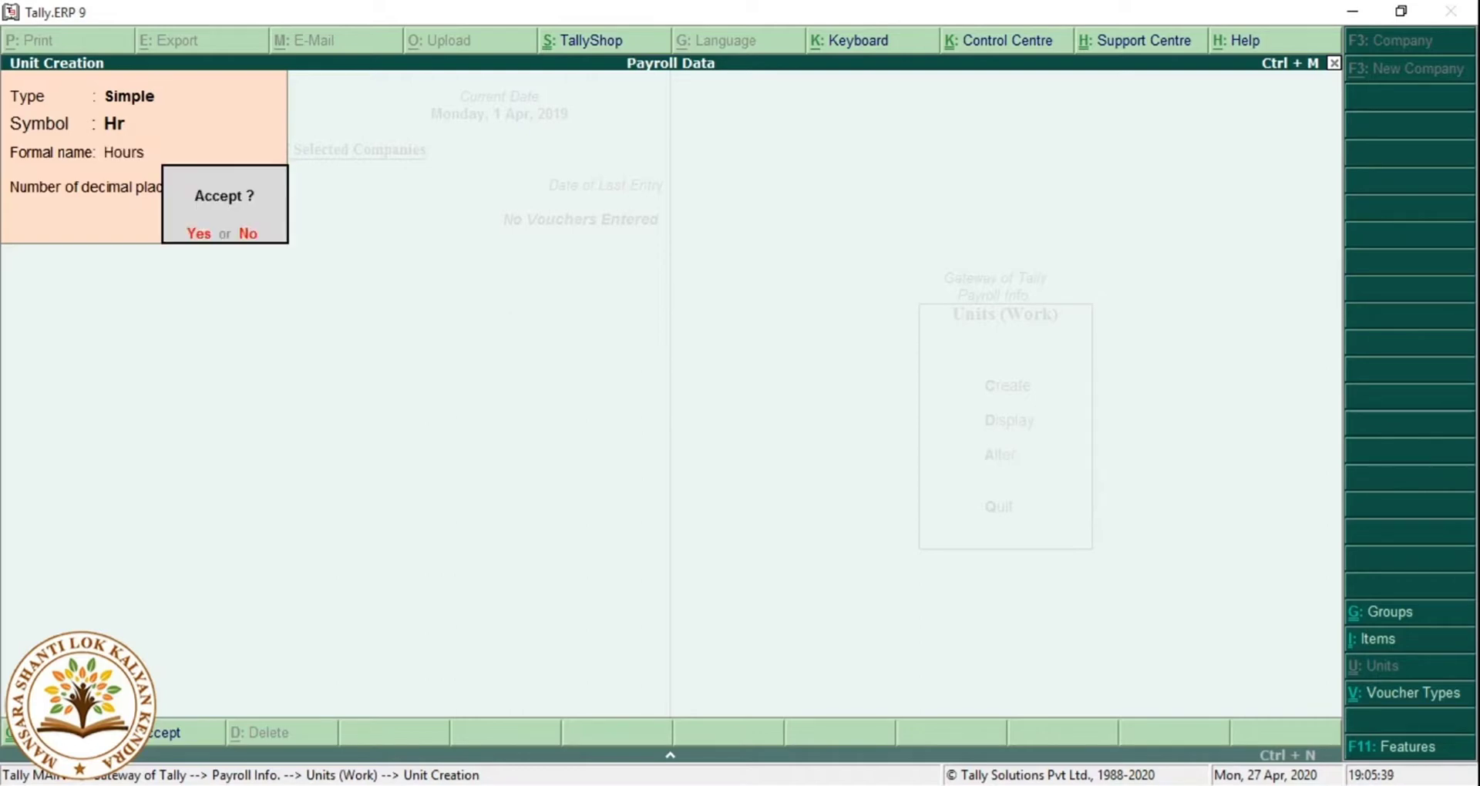
key(Return)
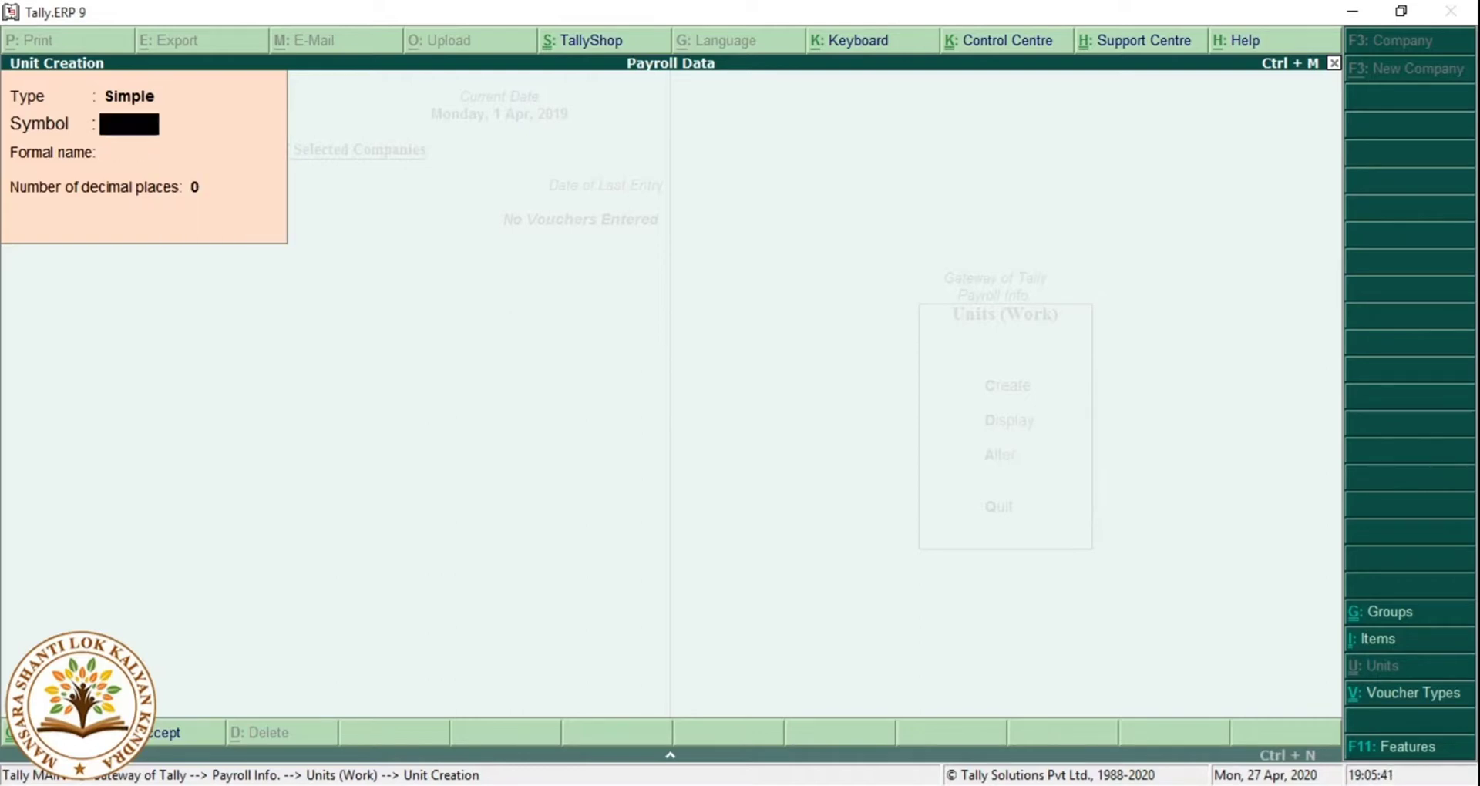
text(Min)
key(Return)
text(Mi)
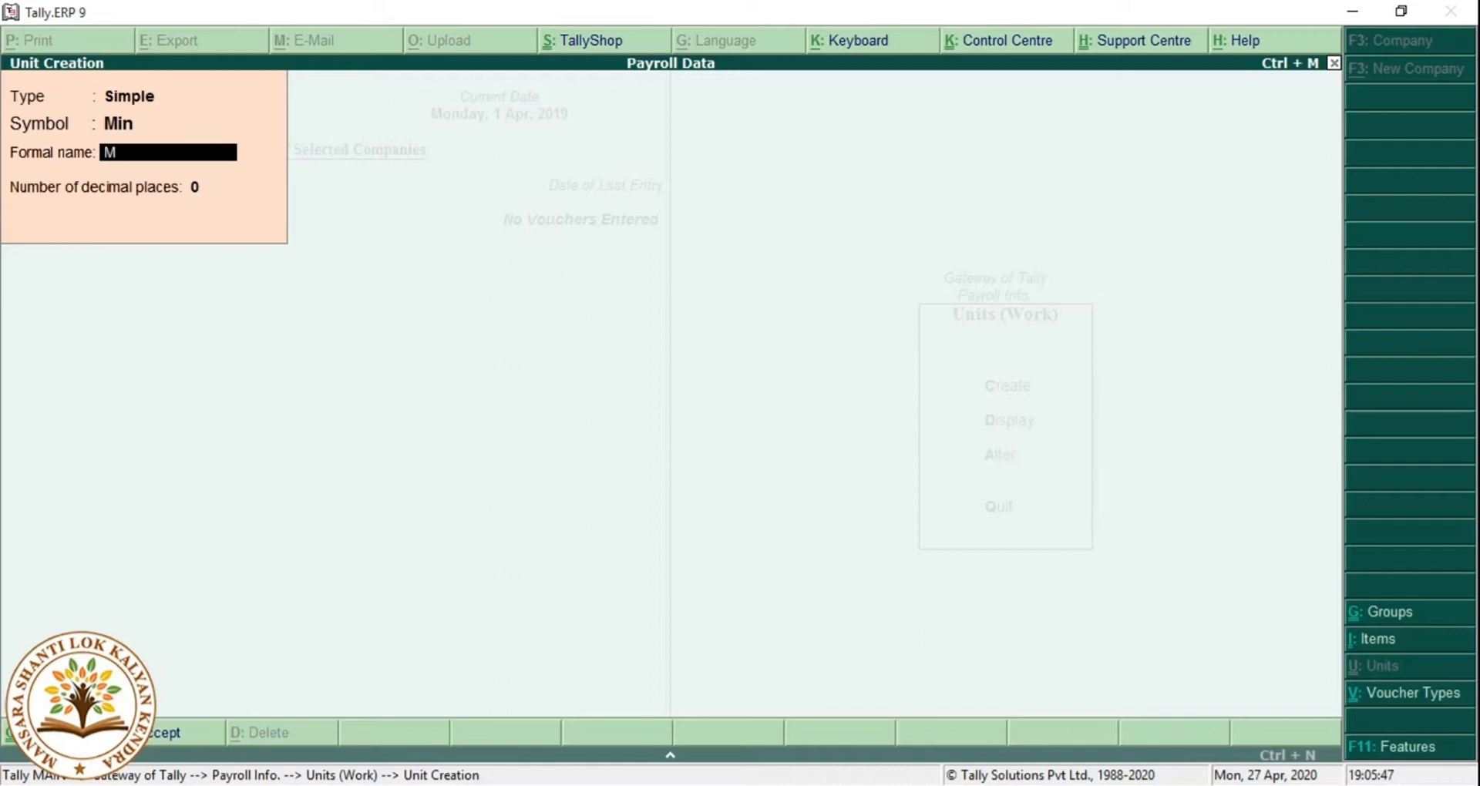
text(nutes)
key(Return)
key(Return)
key(Return)
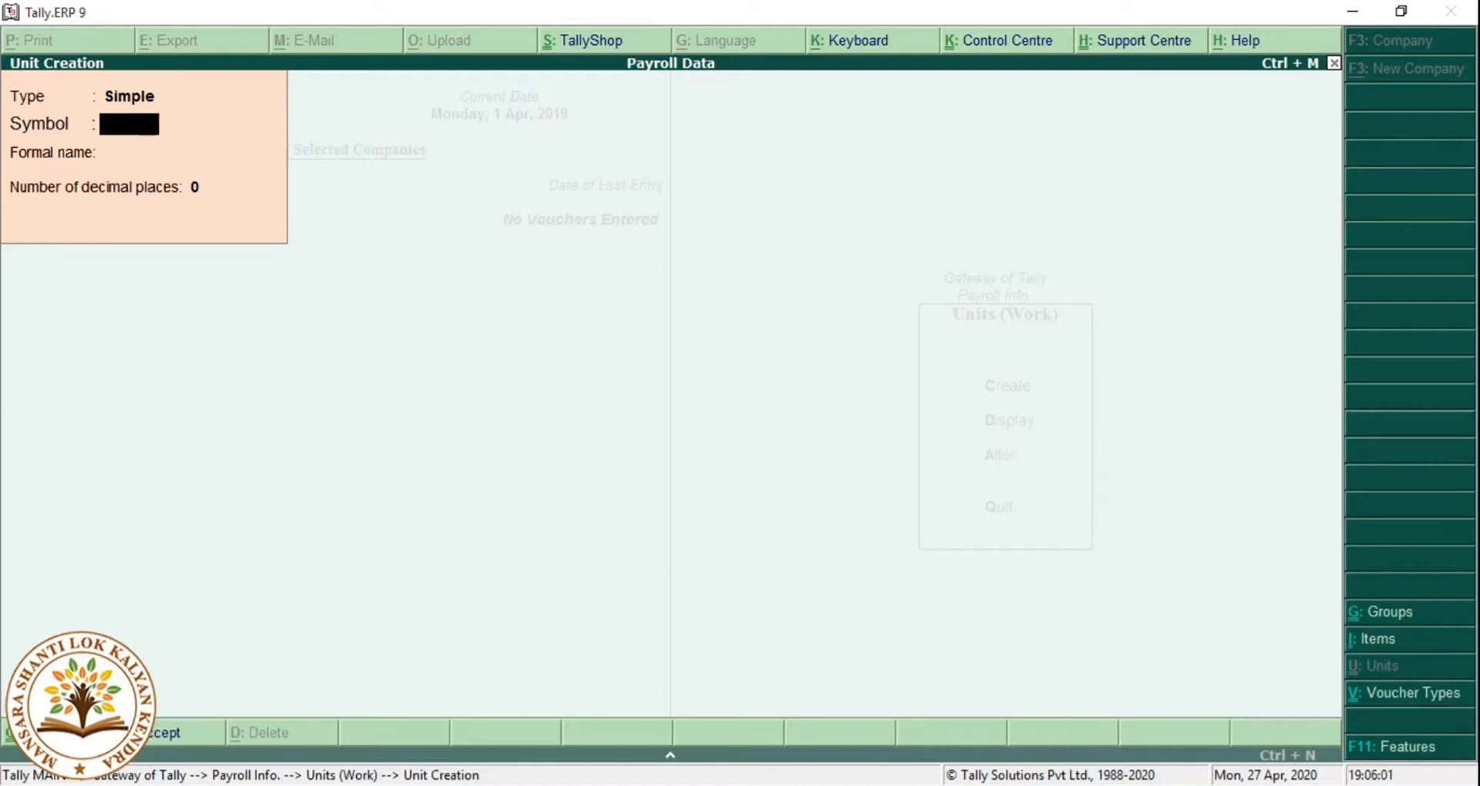
Create the compound work unit Hr of 60 Min.
key(BackSpace)
key(Up)
key(Return)
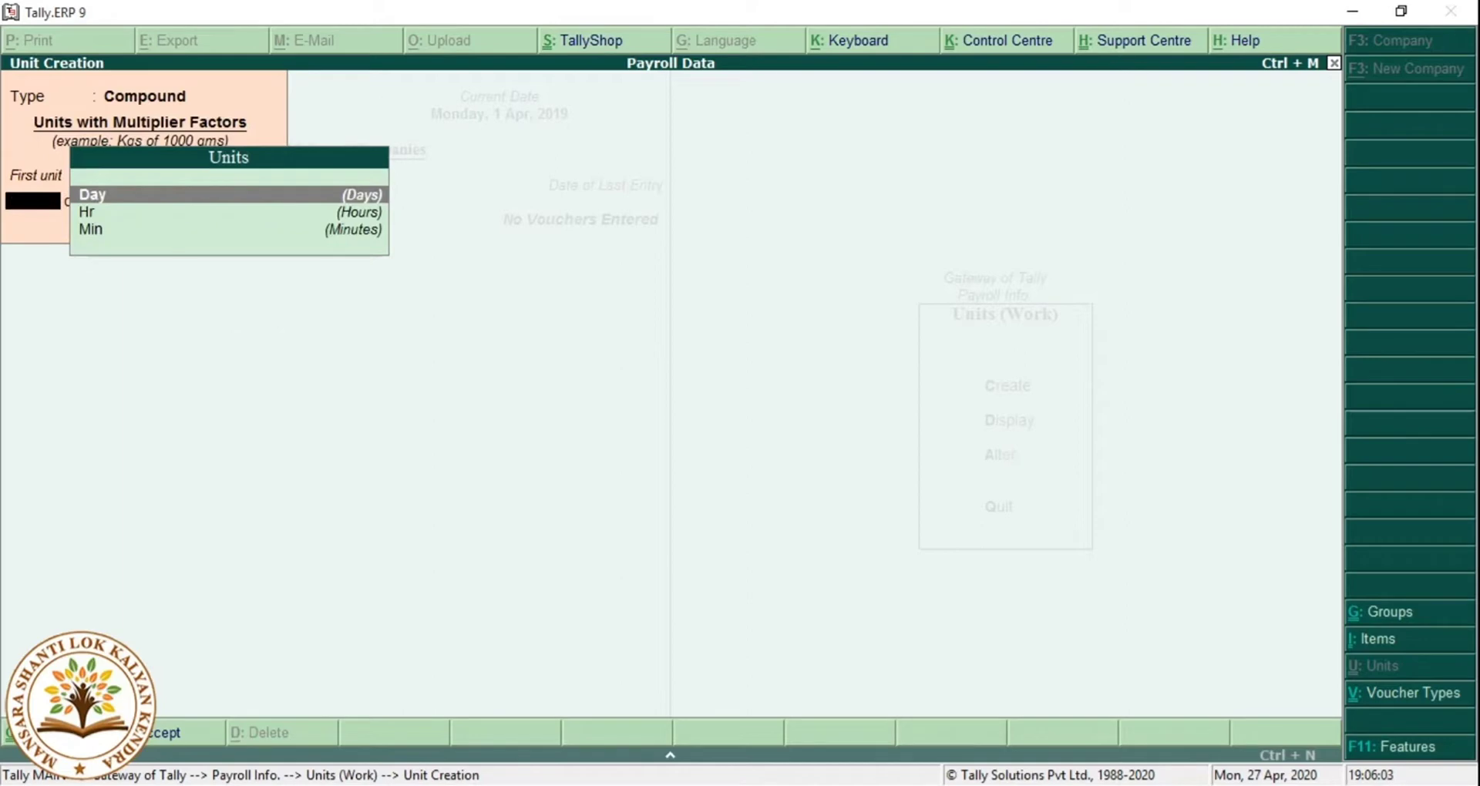
key(Down)
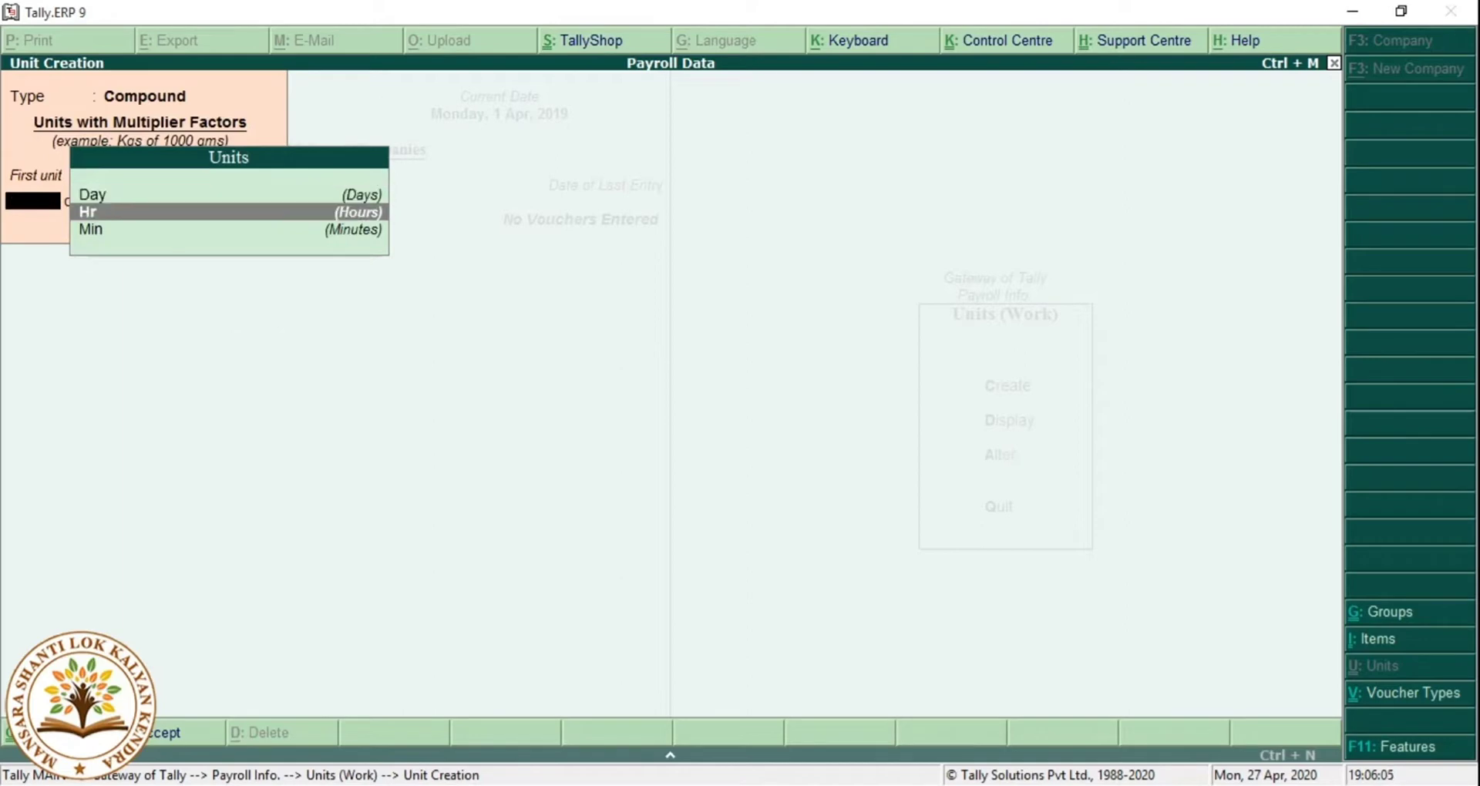
key(Return)
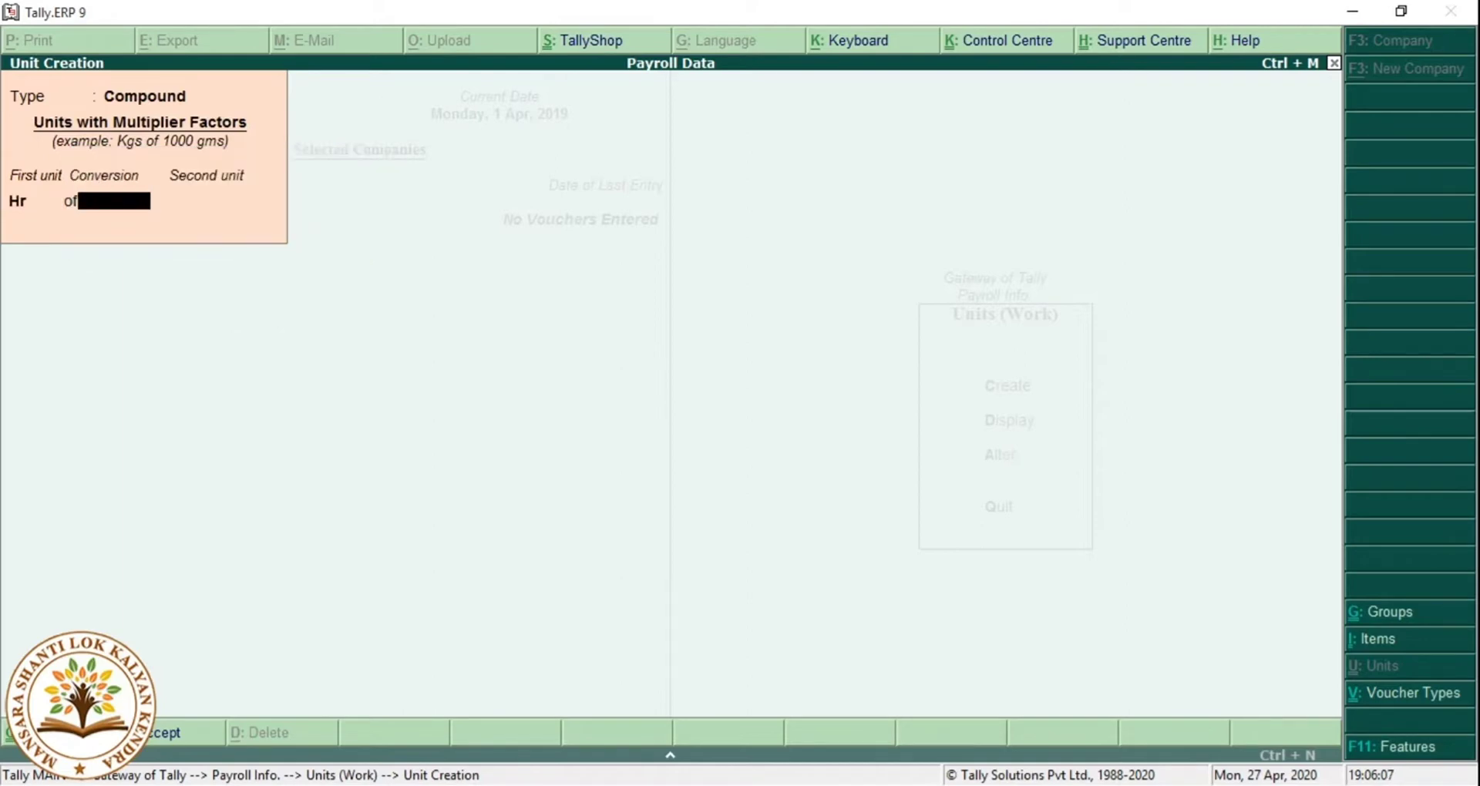
text(60)
key(Return)
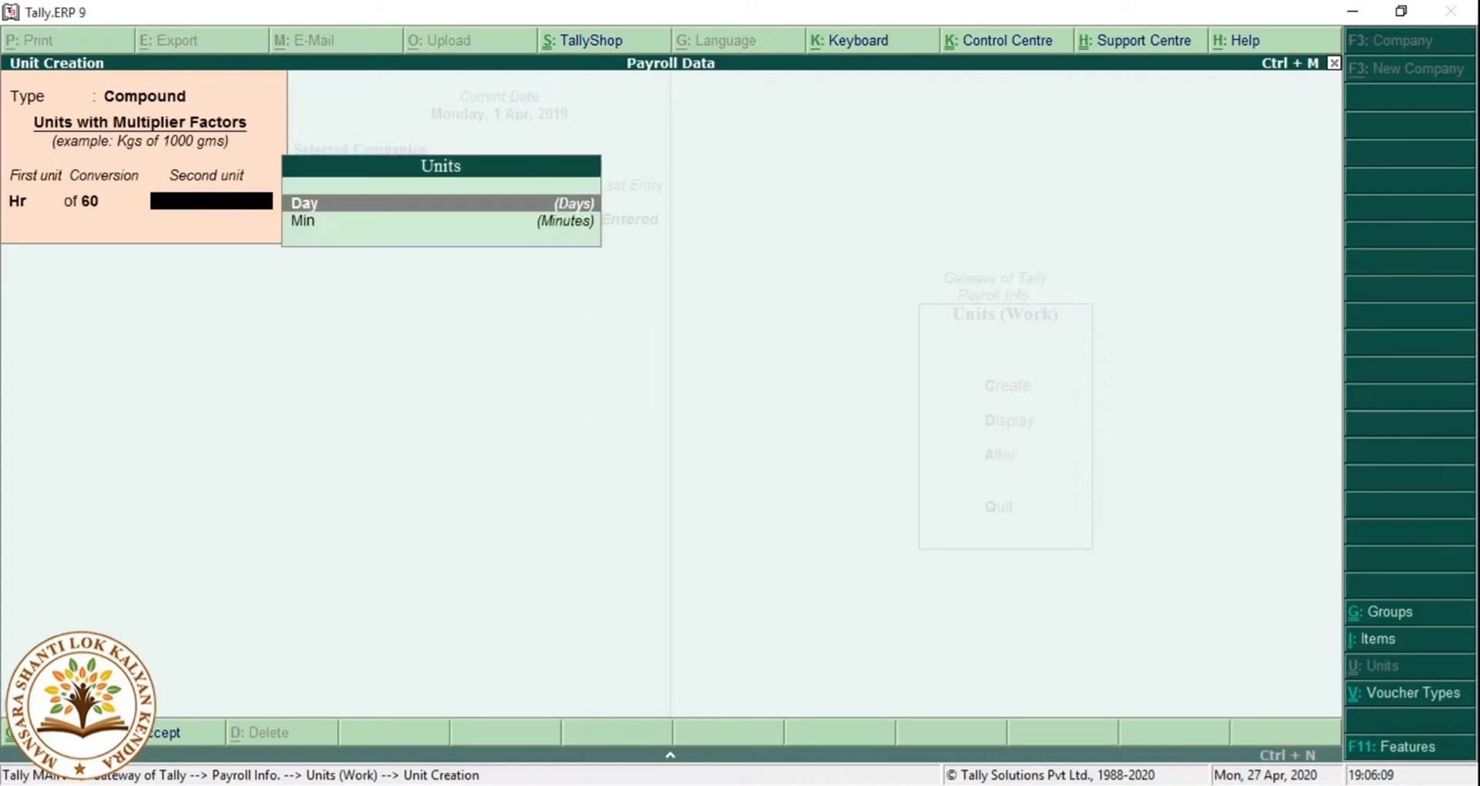
key(Down)
key(Return)
key(Return)
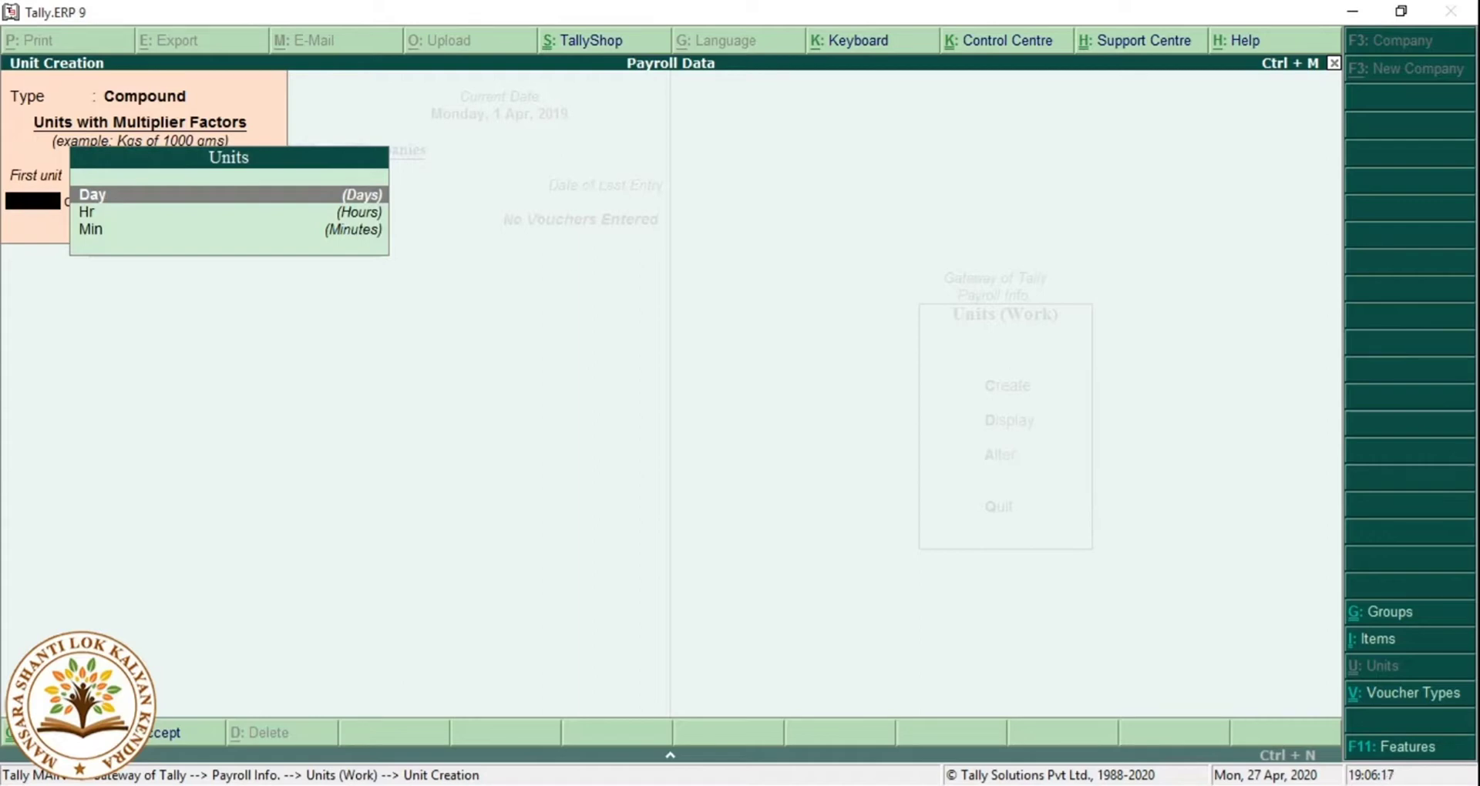
Create the compound unit Day of 8.50 Hr and return to Payroll Info.
key(Return)
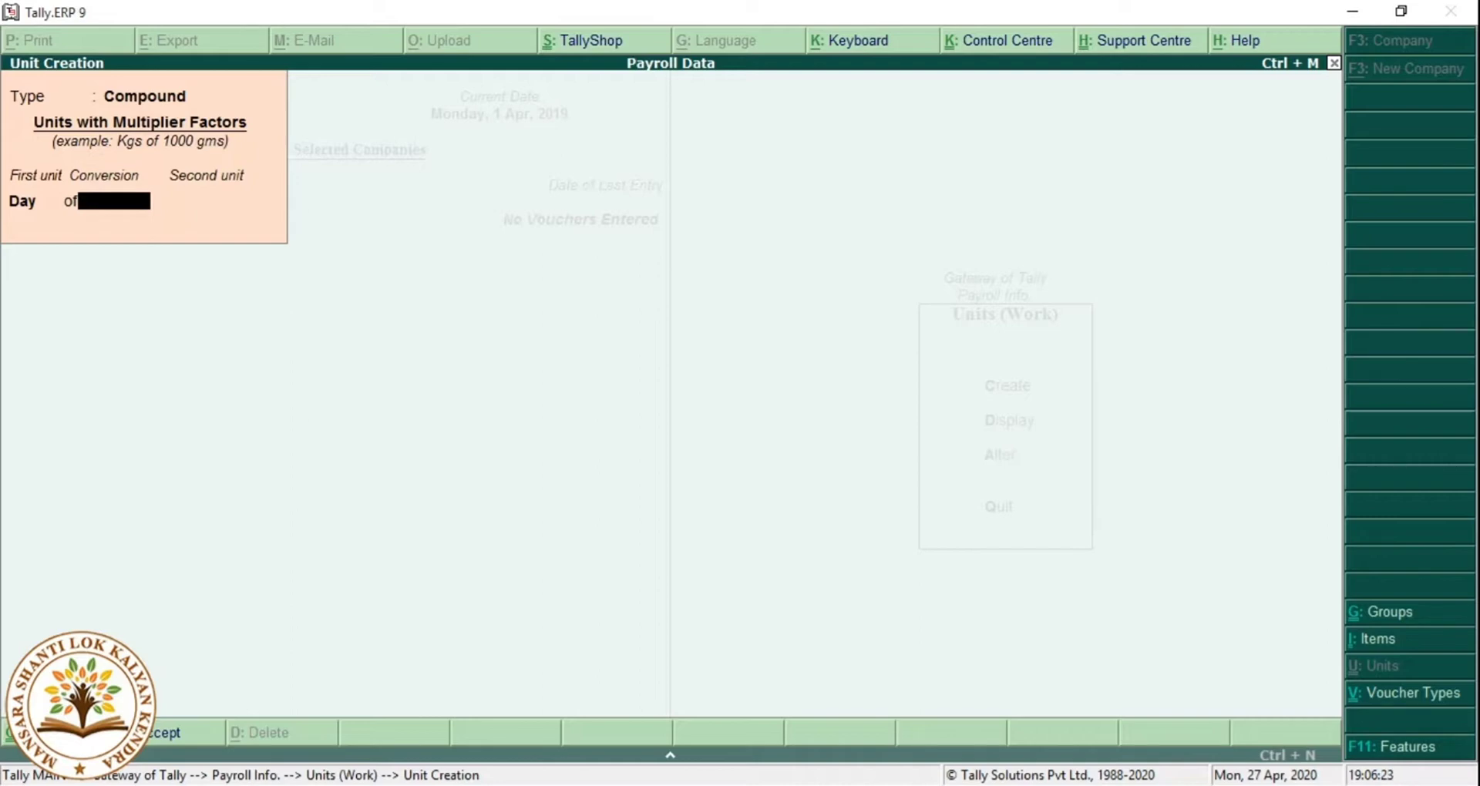
text(8.50)
key(Return)
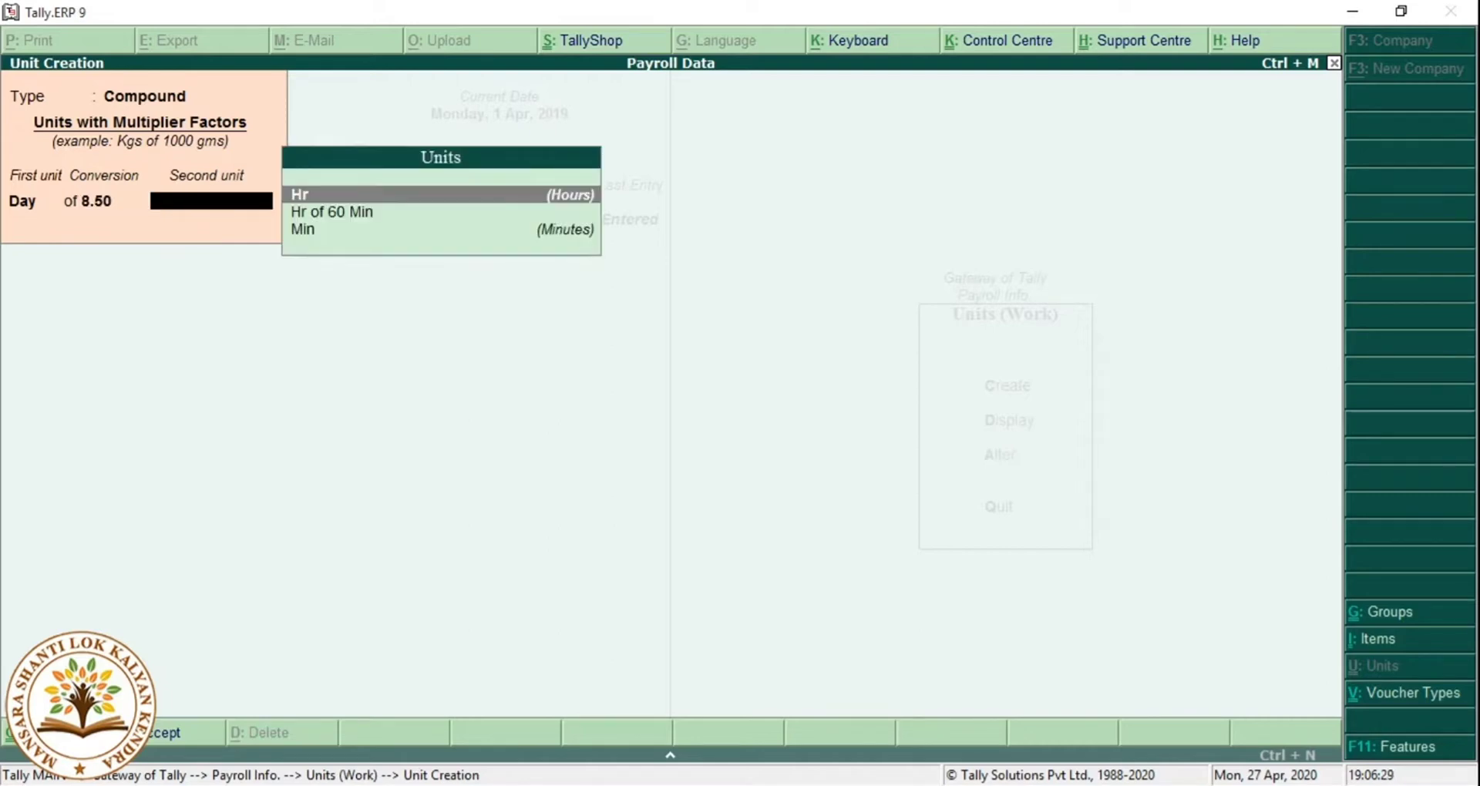
key(Return)
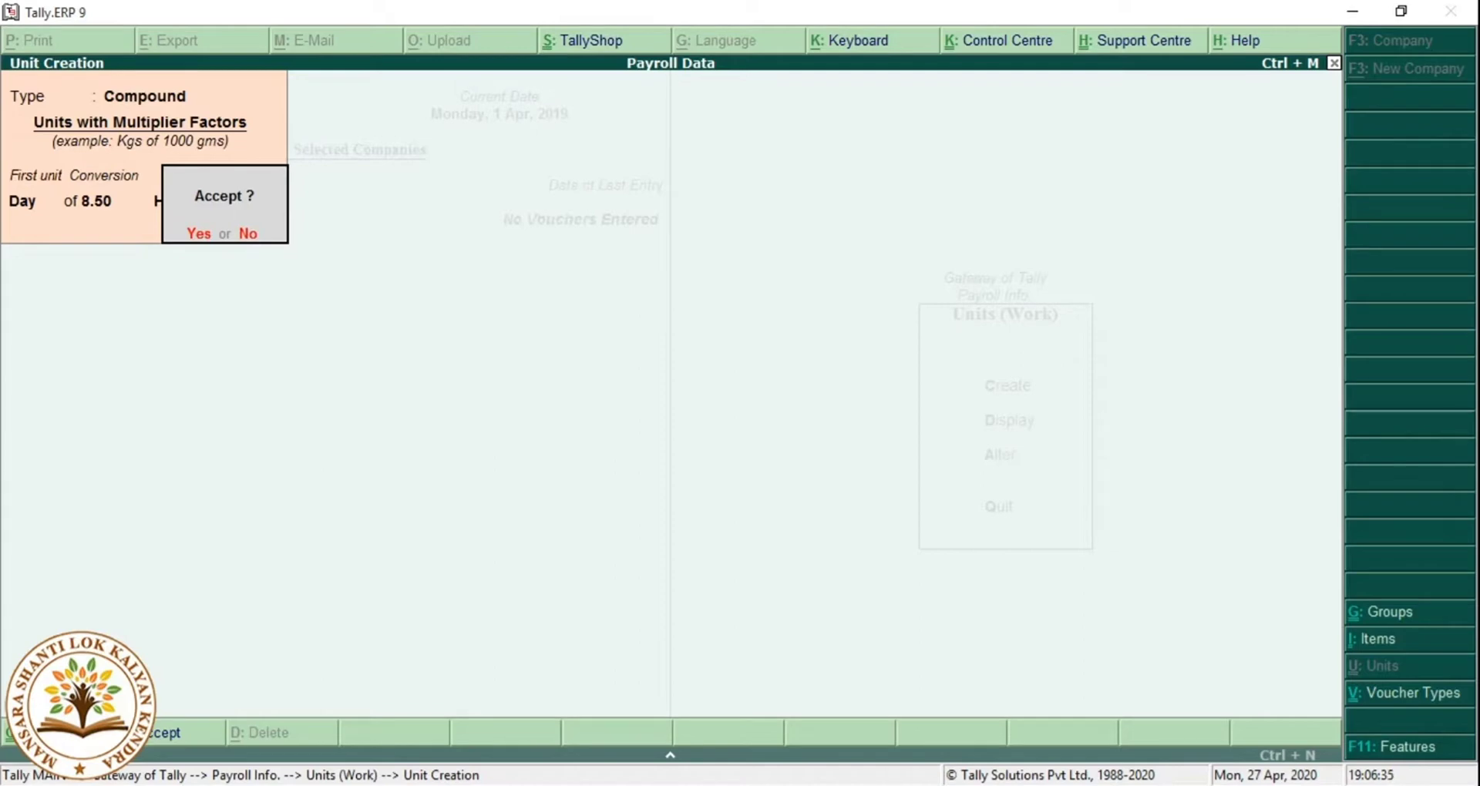
key(n)
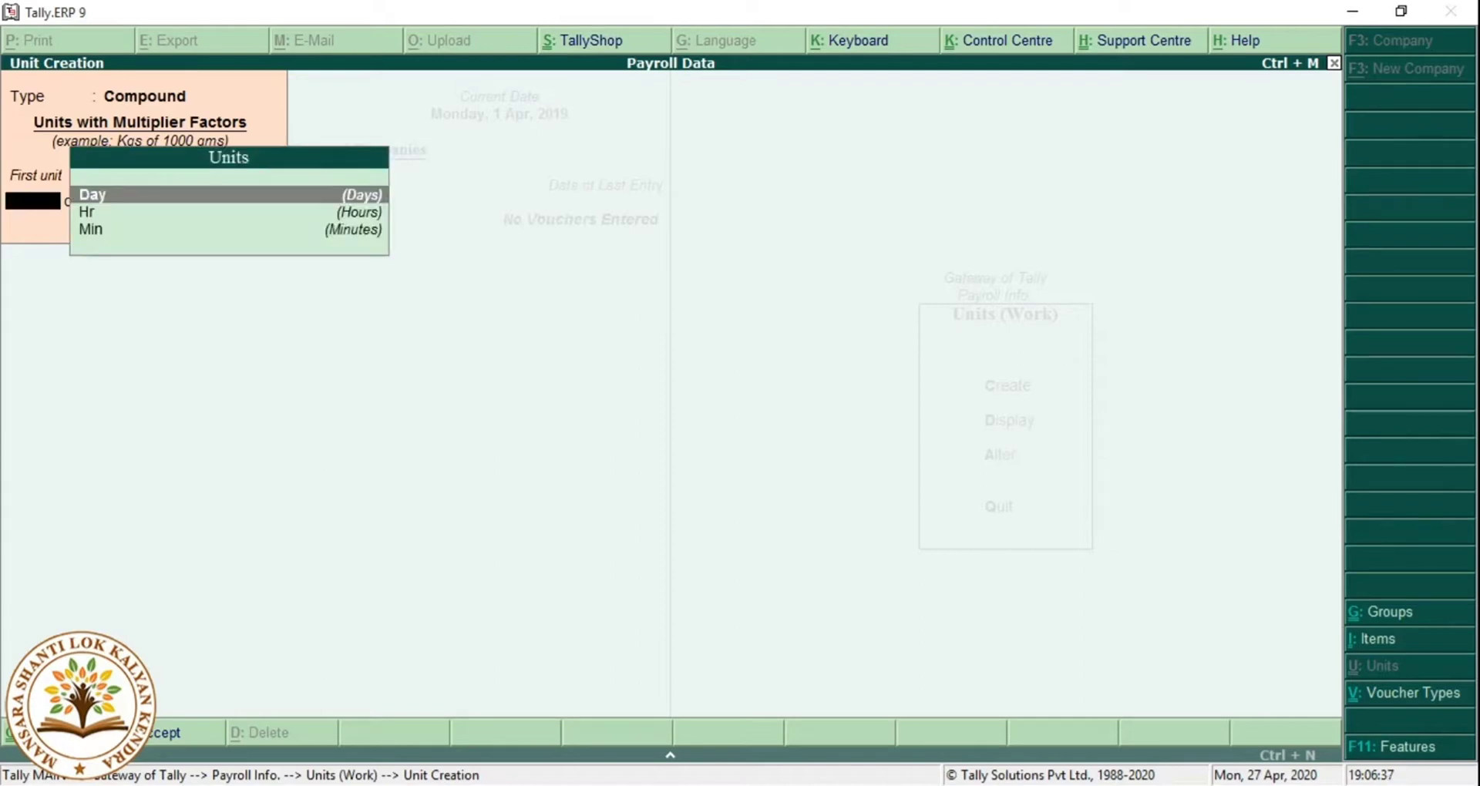
key(Escape)
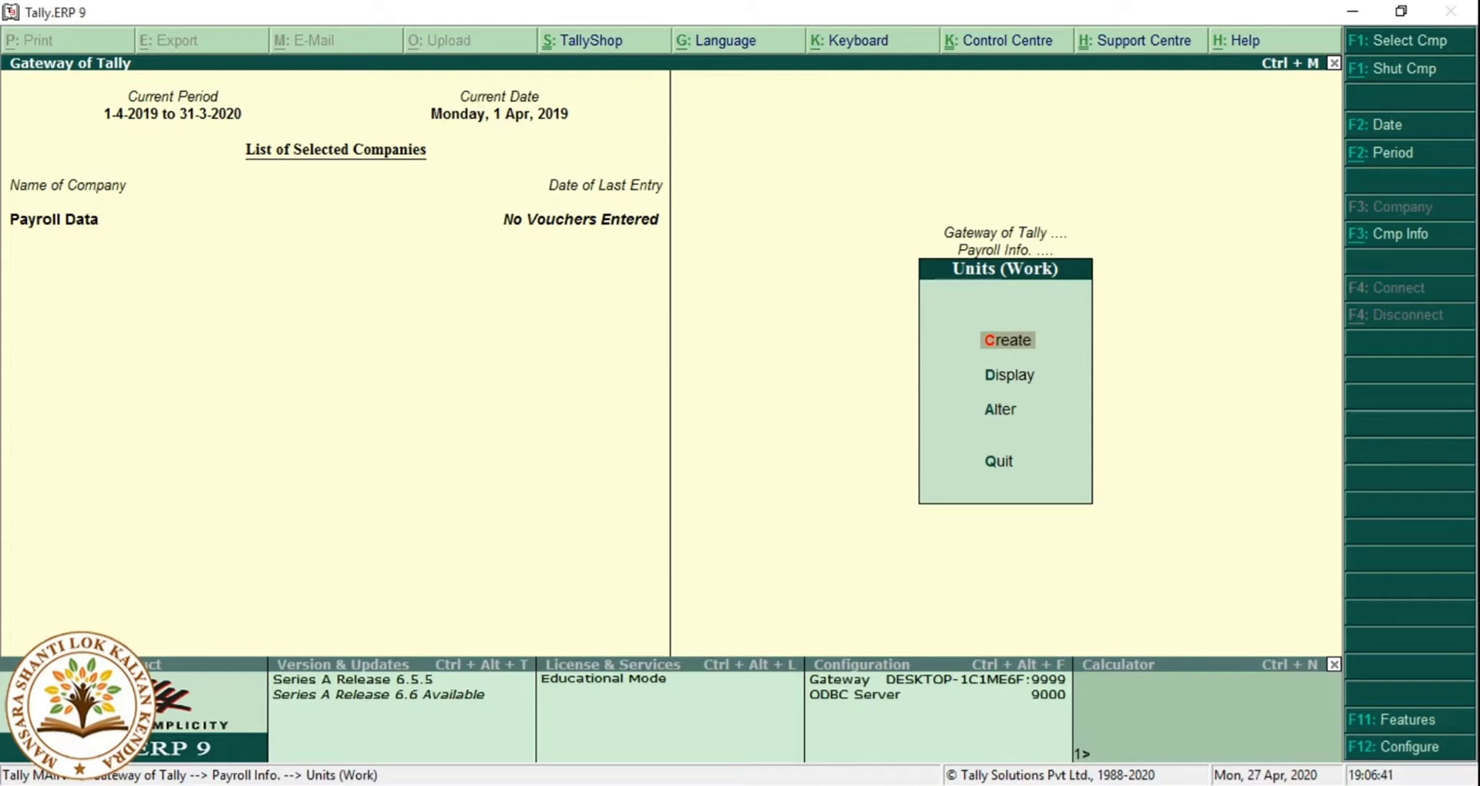
key(Escape)
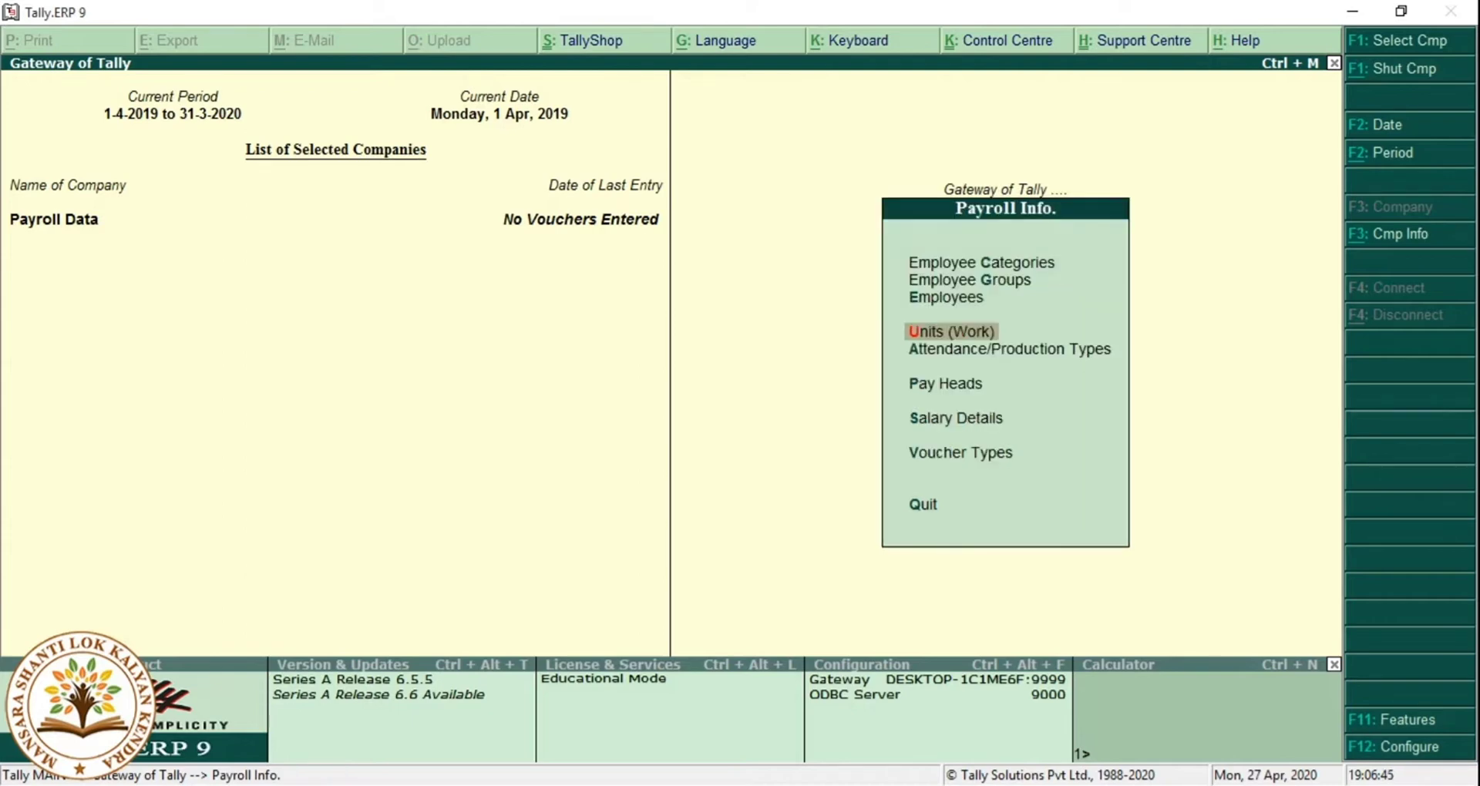
Create attendance type Absent as Leave without Pay, correcting the misspelled name.
key(Down)
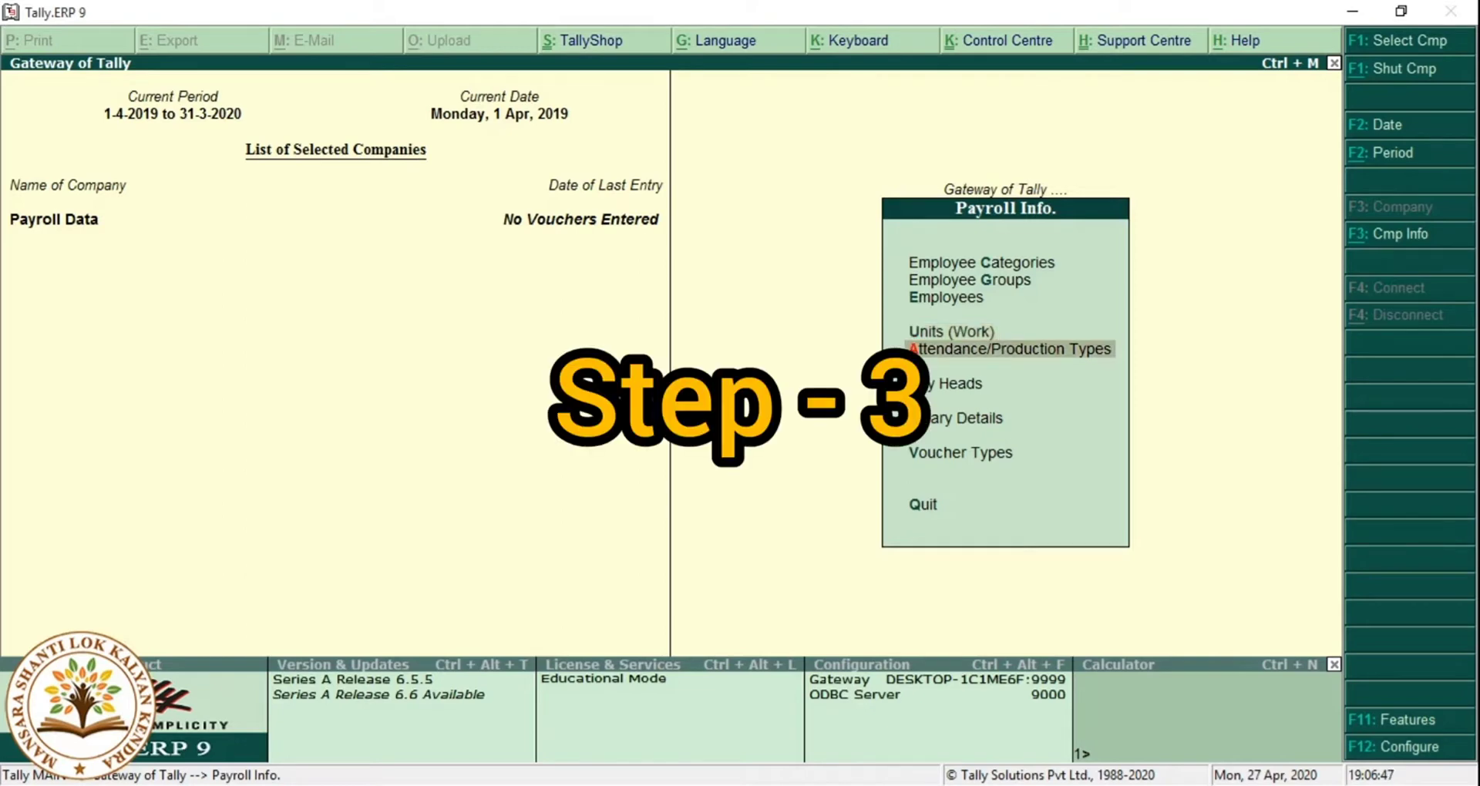
key(Return)
key(Return)
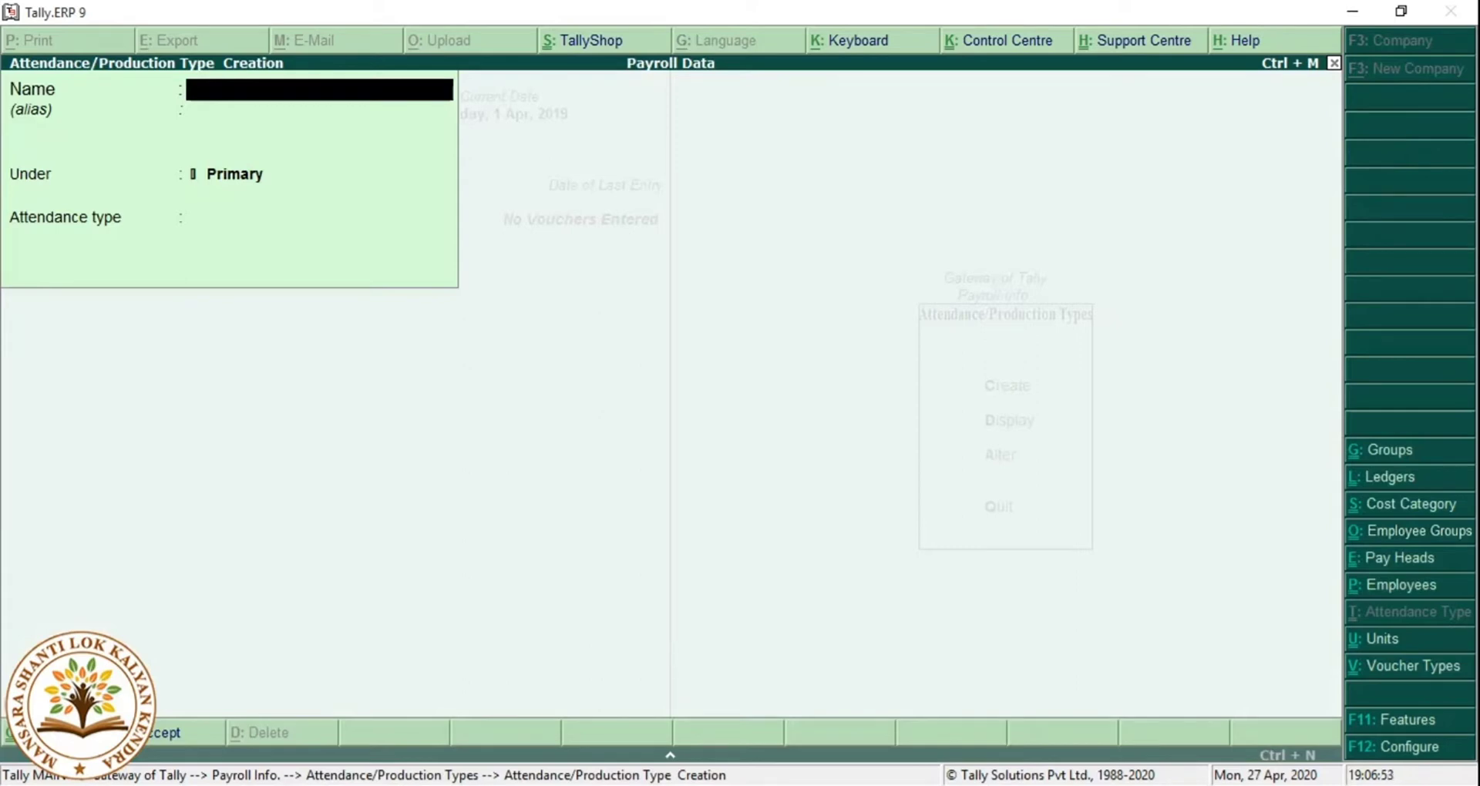
text(Aubsent)
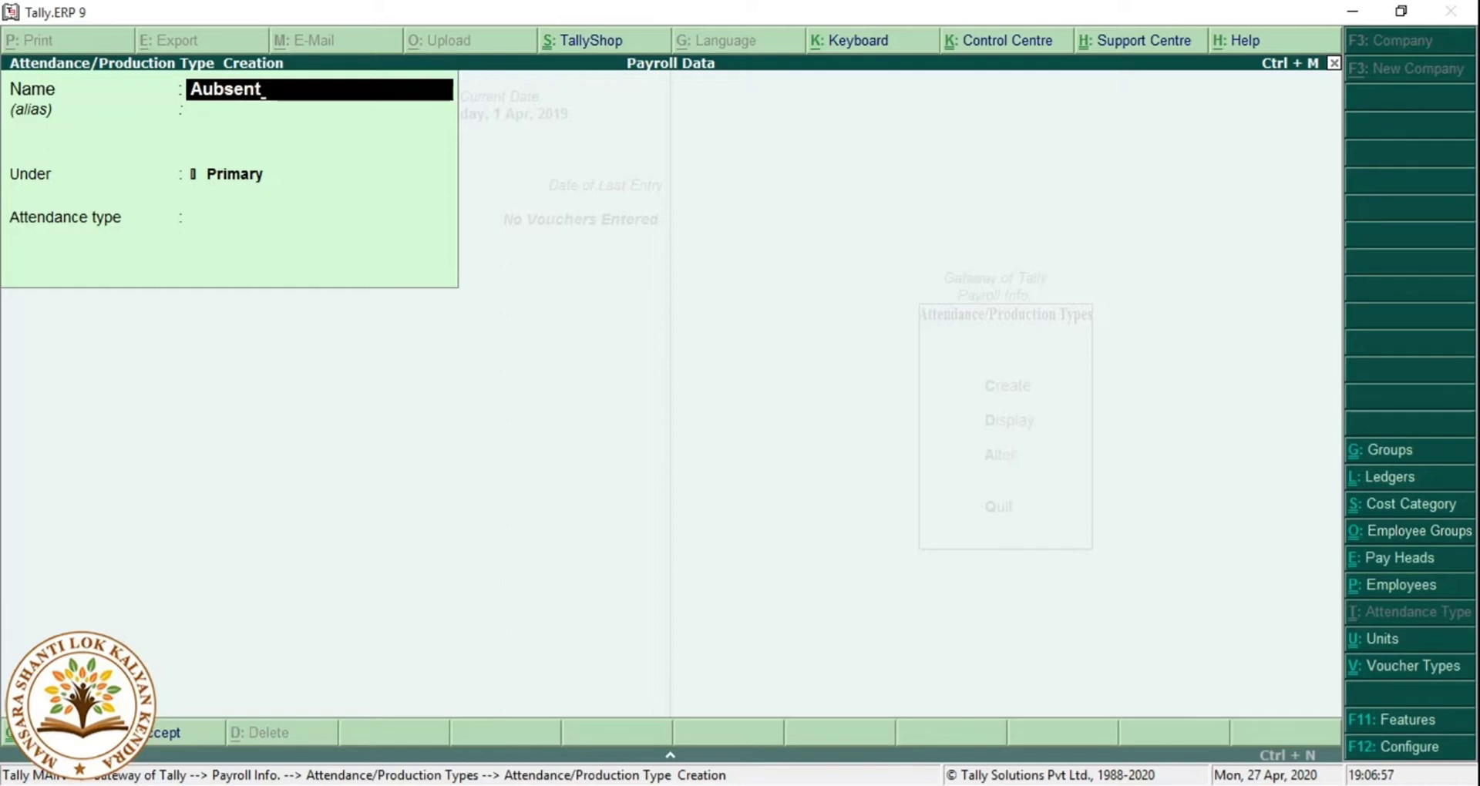
key(Return)
key(Return)
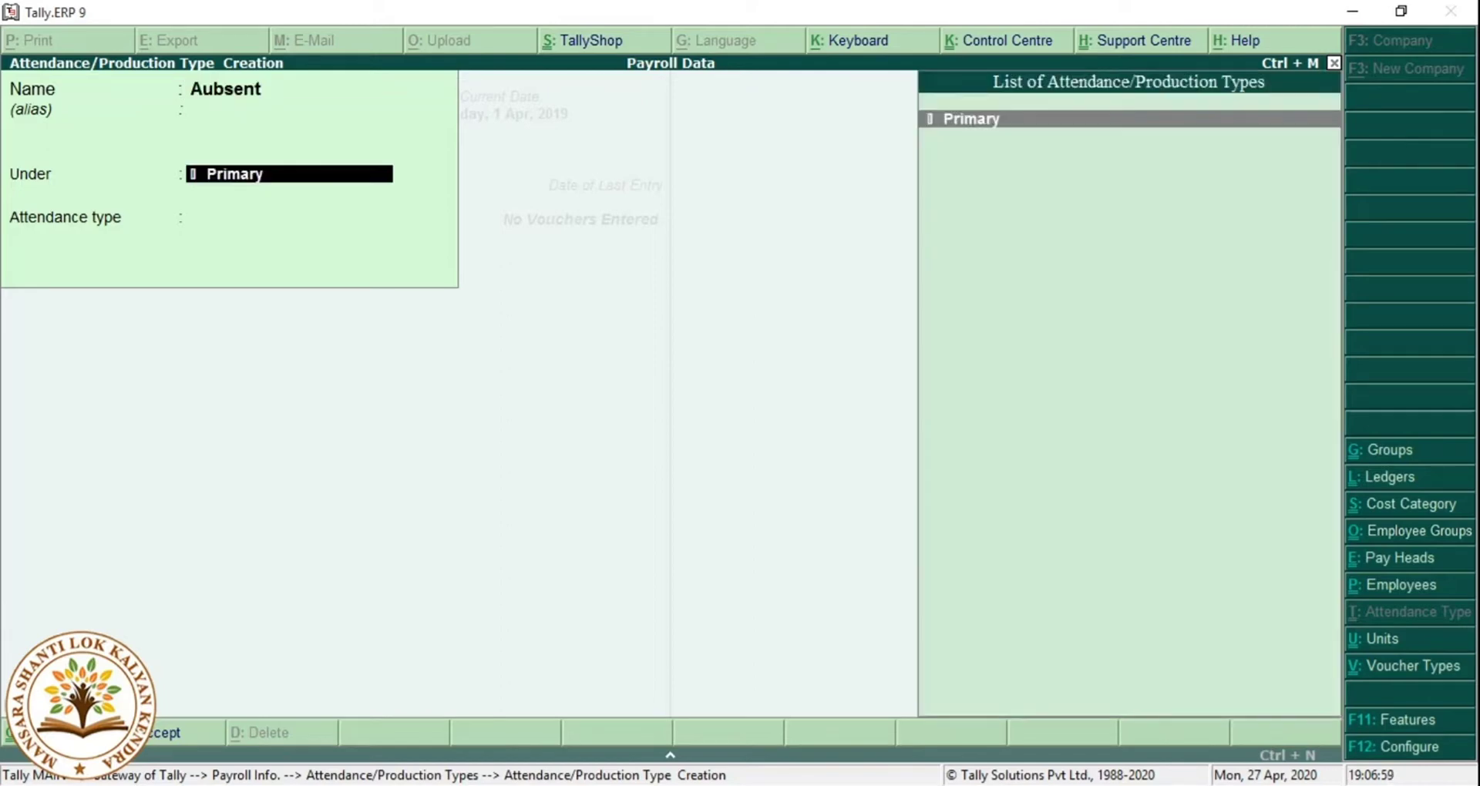
click(319, 89)
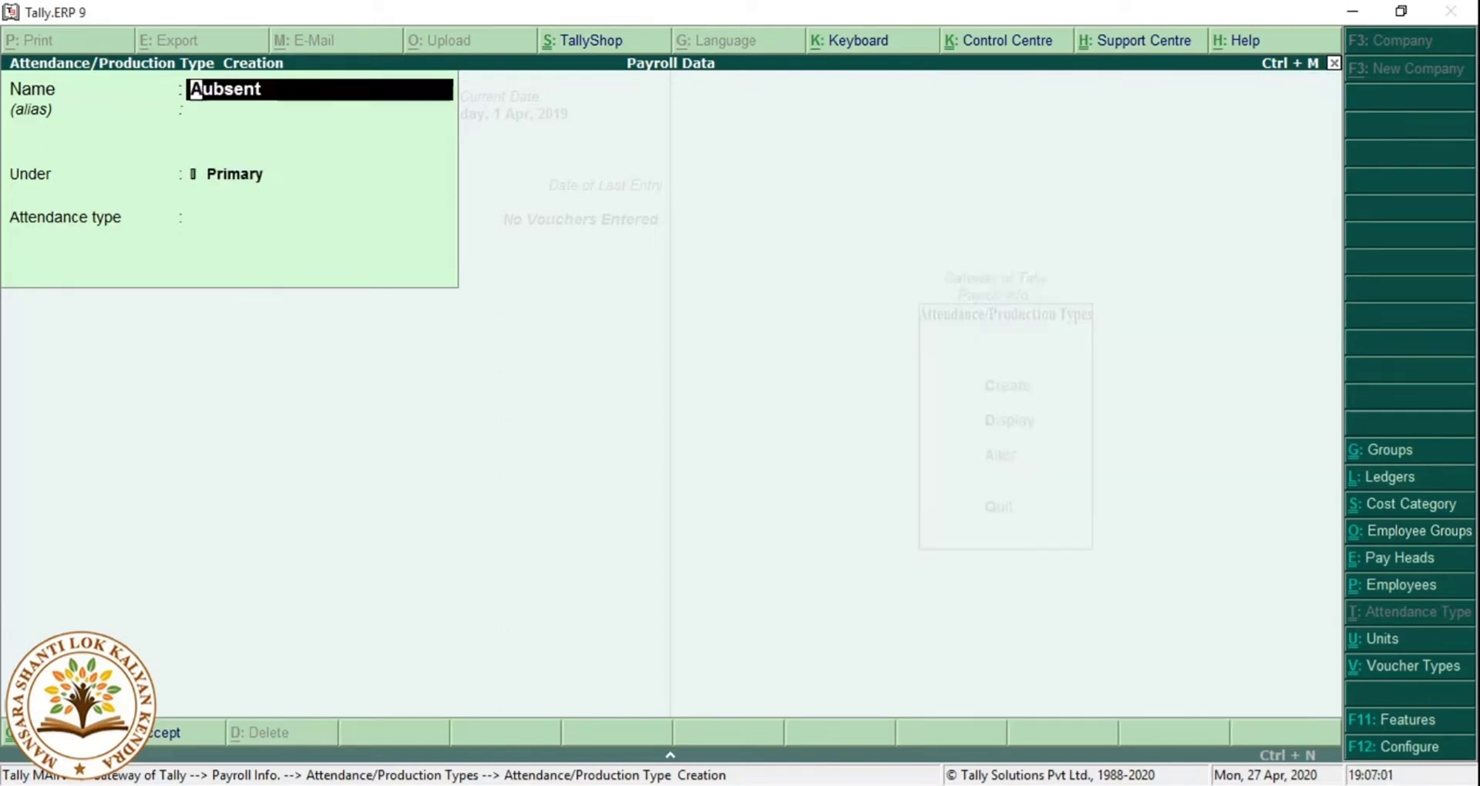
text(Absent)
key(Return)
key(Return)
key(Return)
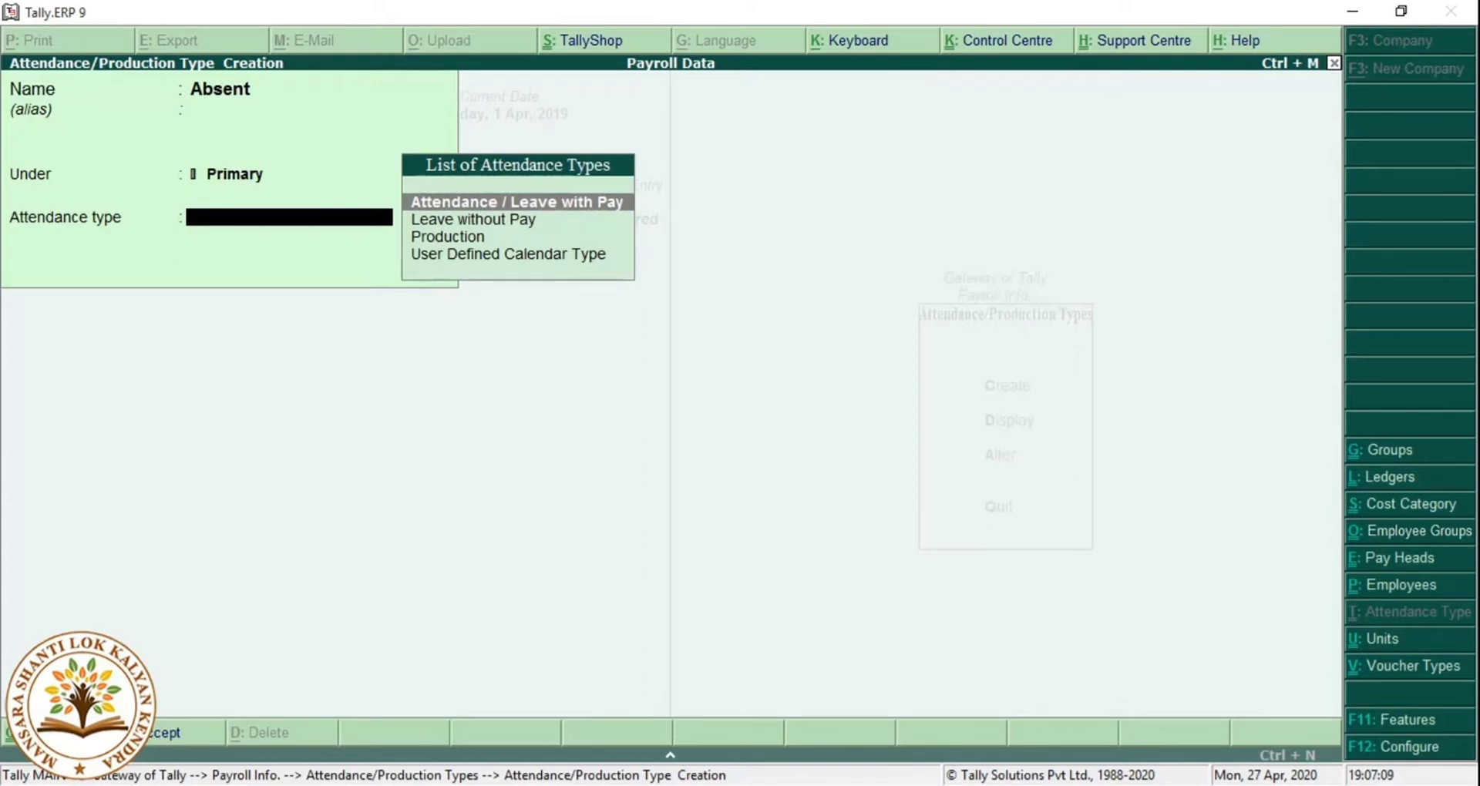
key(Down)
key(Return)
key(Return)
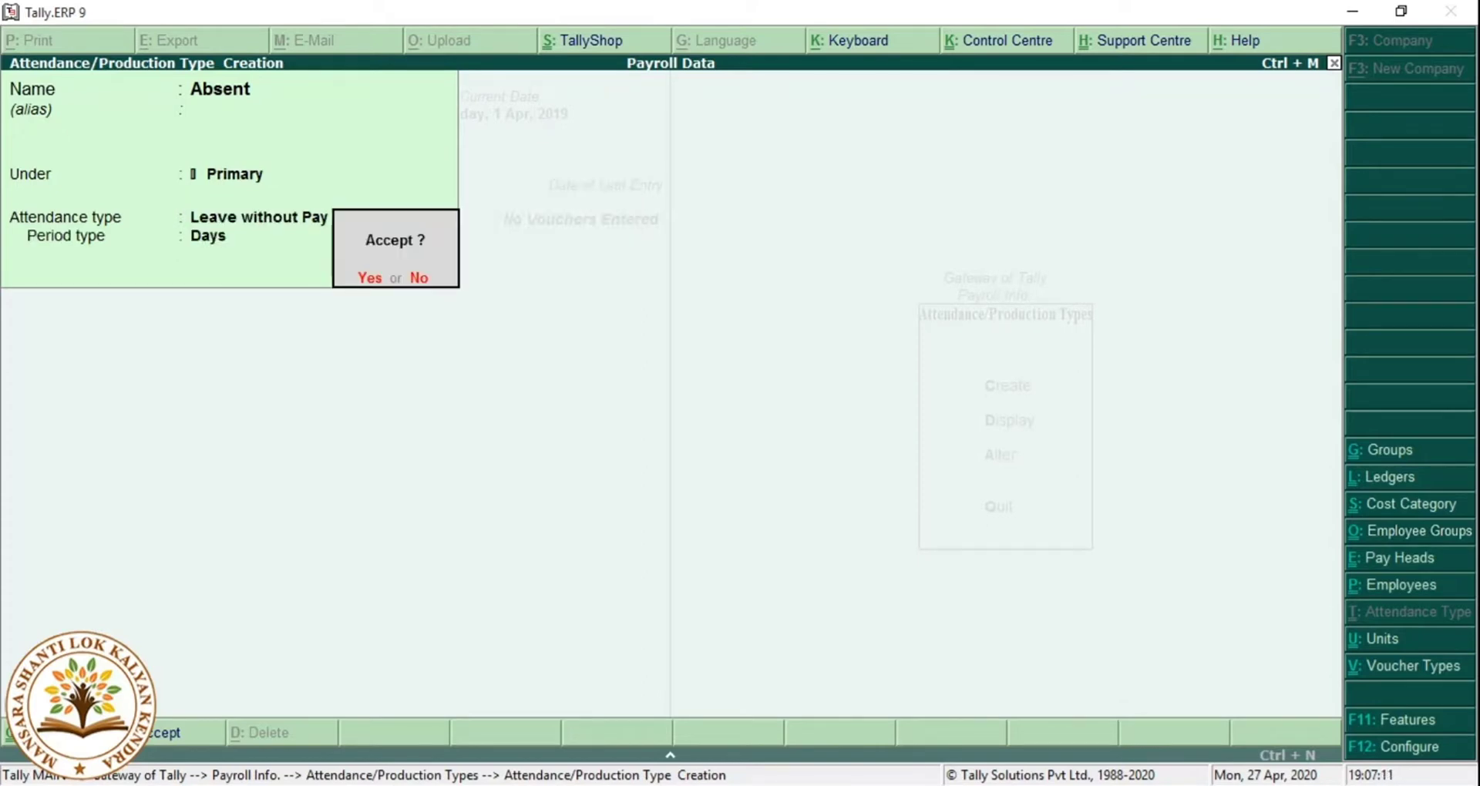
key(y)
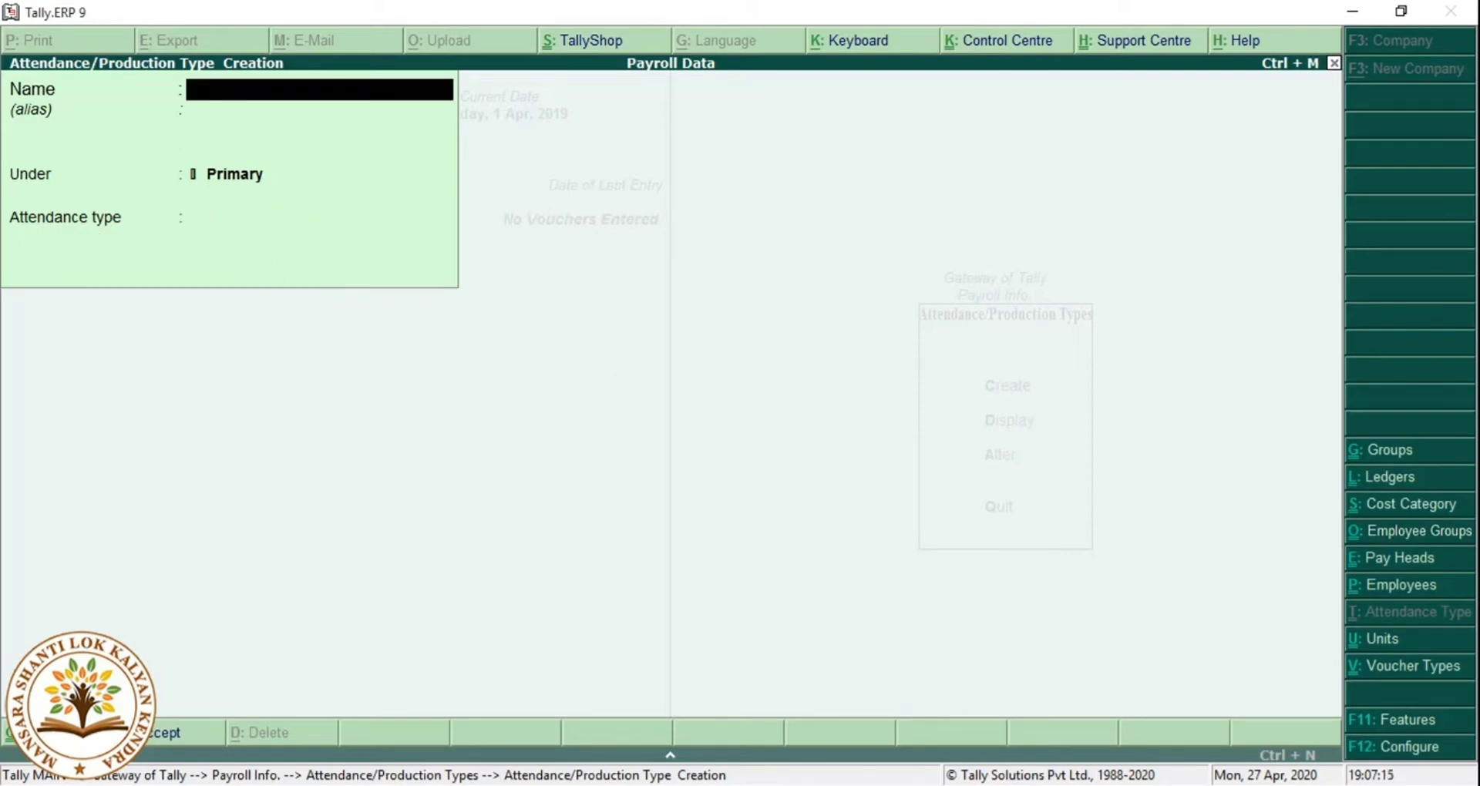
Save attendance type Overtime as Attendance / Leave with Pay and return to Payroll Info.
text(Overtime)
key(Return)
key(Return)
key(Return)
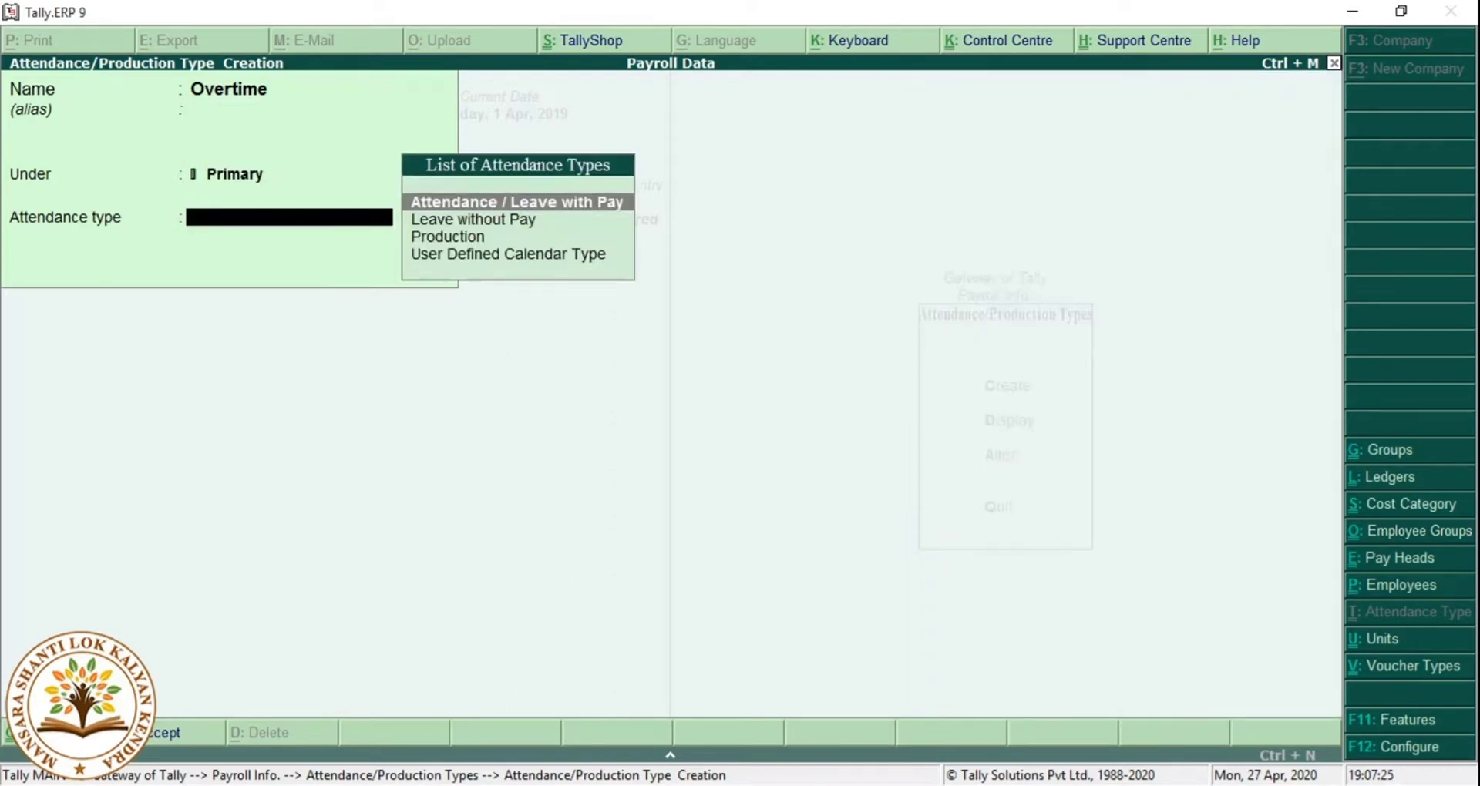
key(Return)
key(Return)
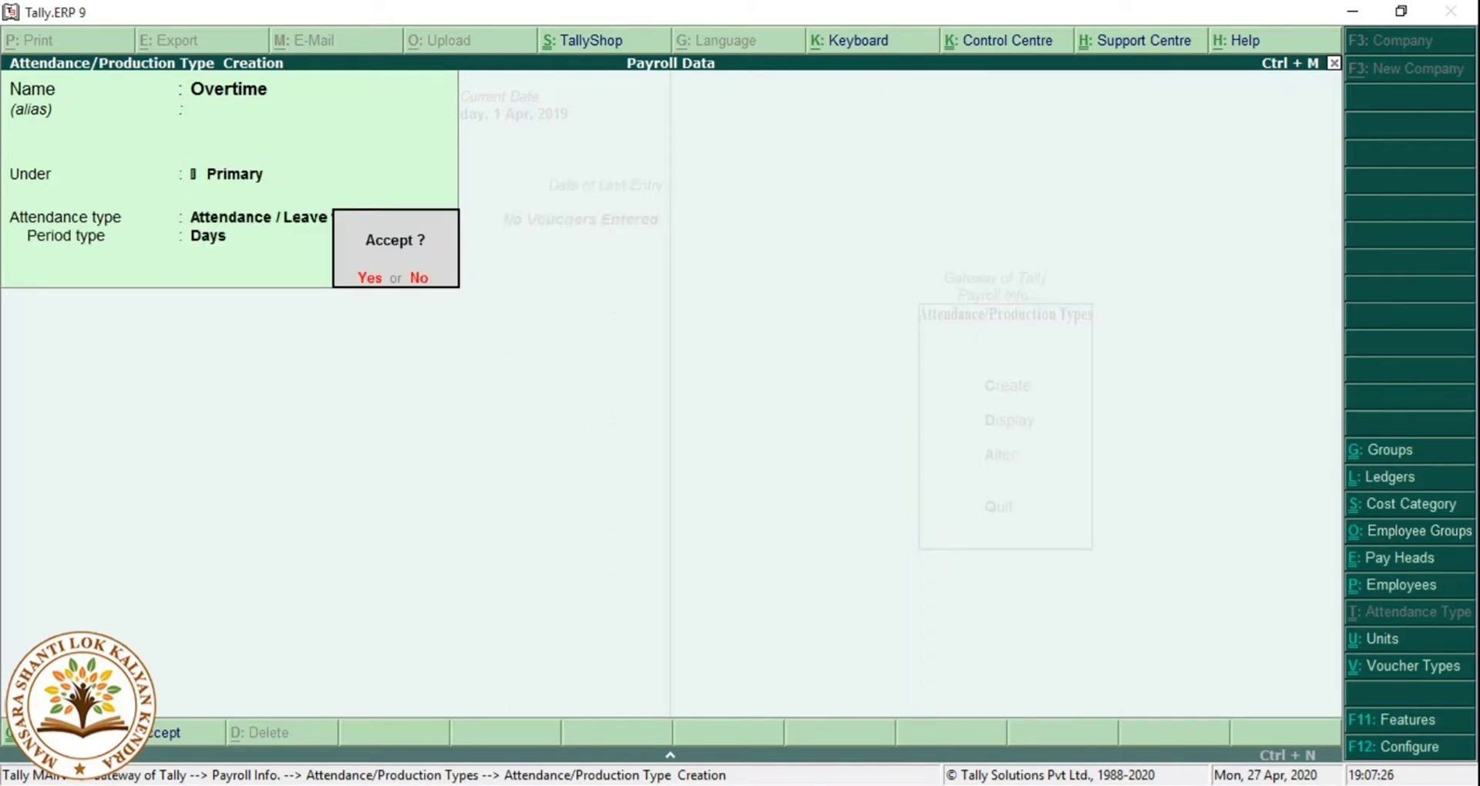
key(Return)
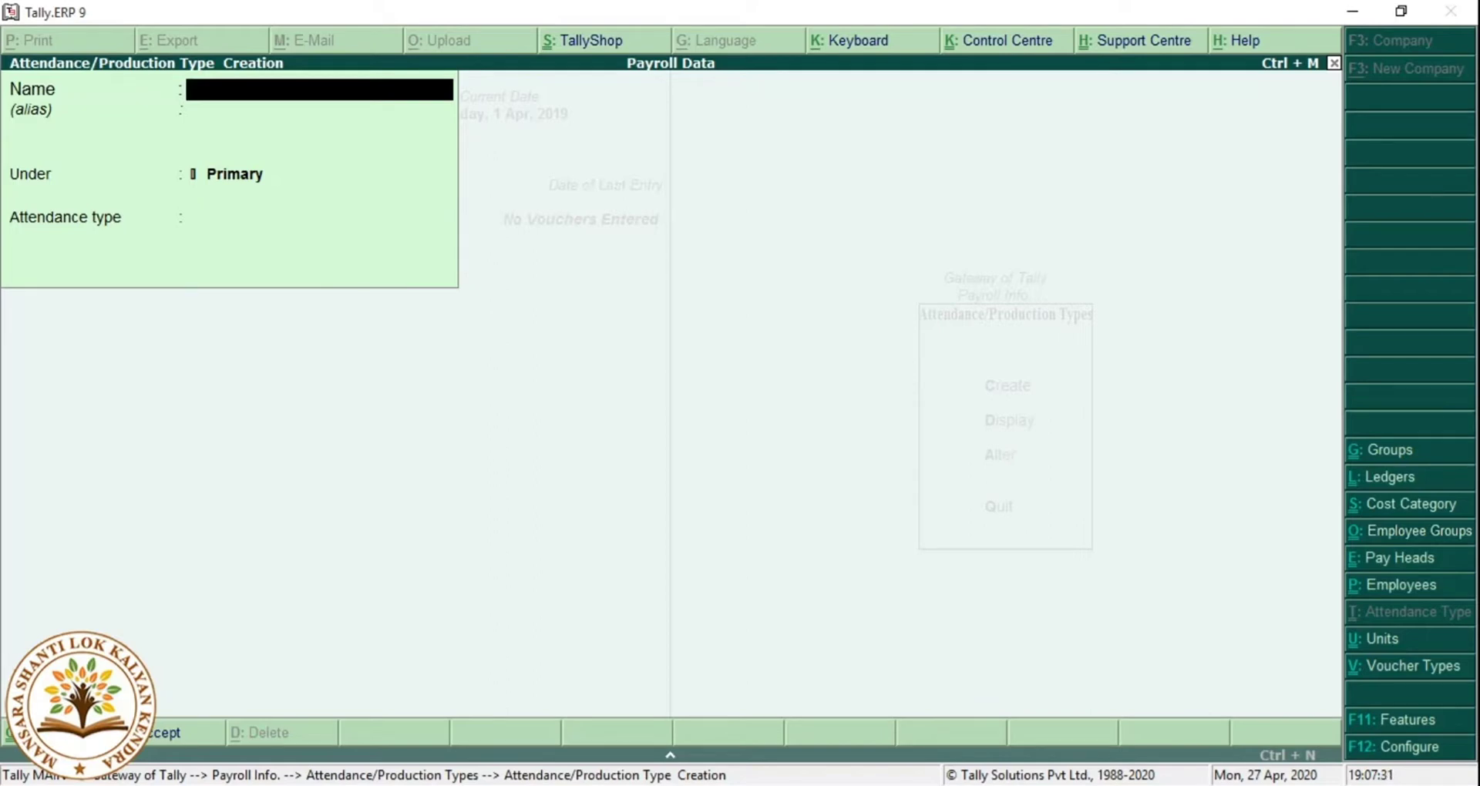
key(Escape)
key(Escape)
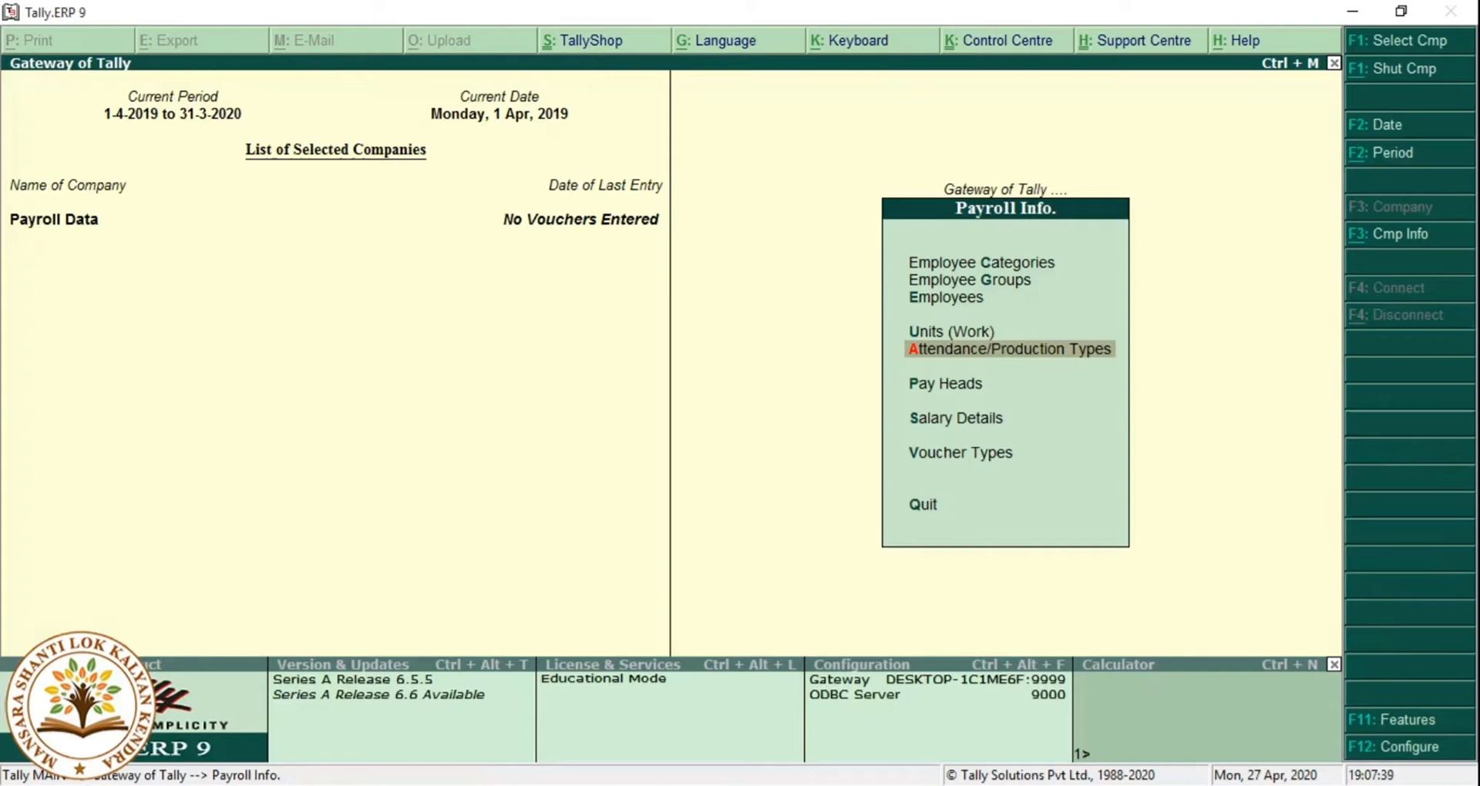
Start a new employee, entering the employee's full name and placing them in the Accounts group.
key(Up)
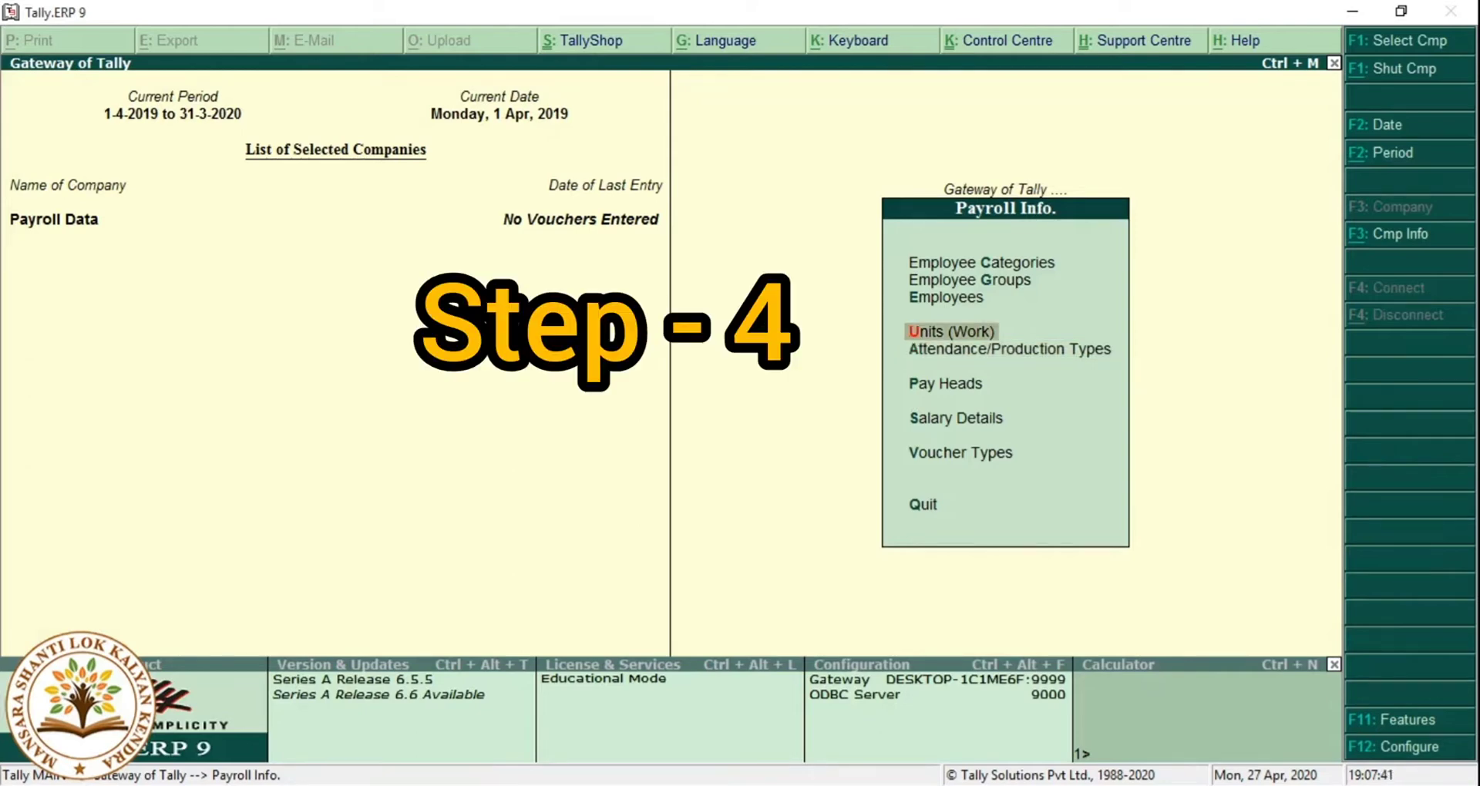
key(Up)
key(Return)
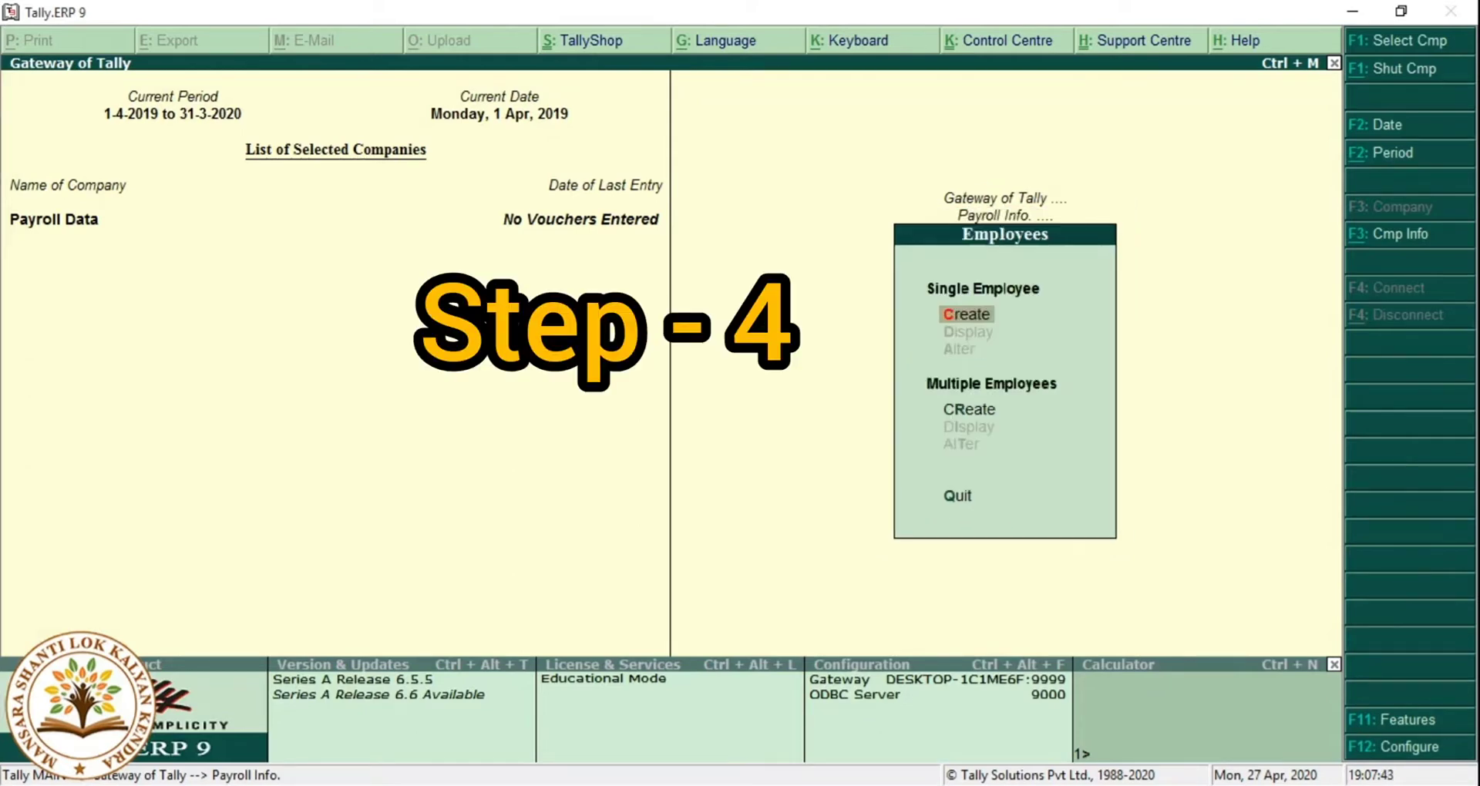
key(Return)
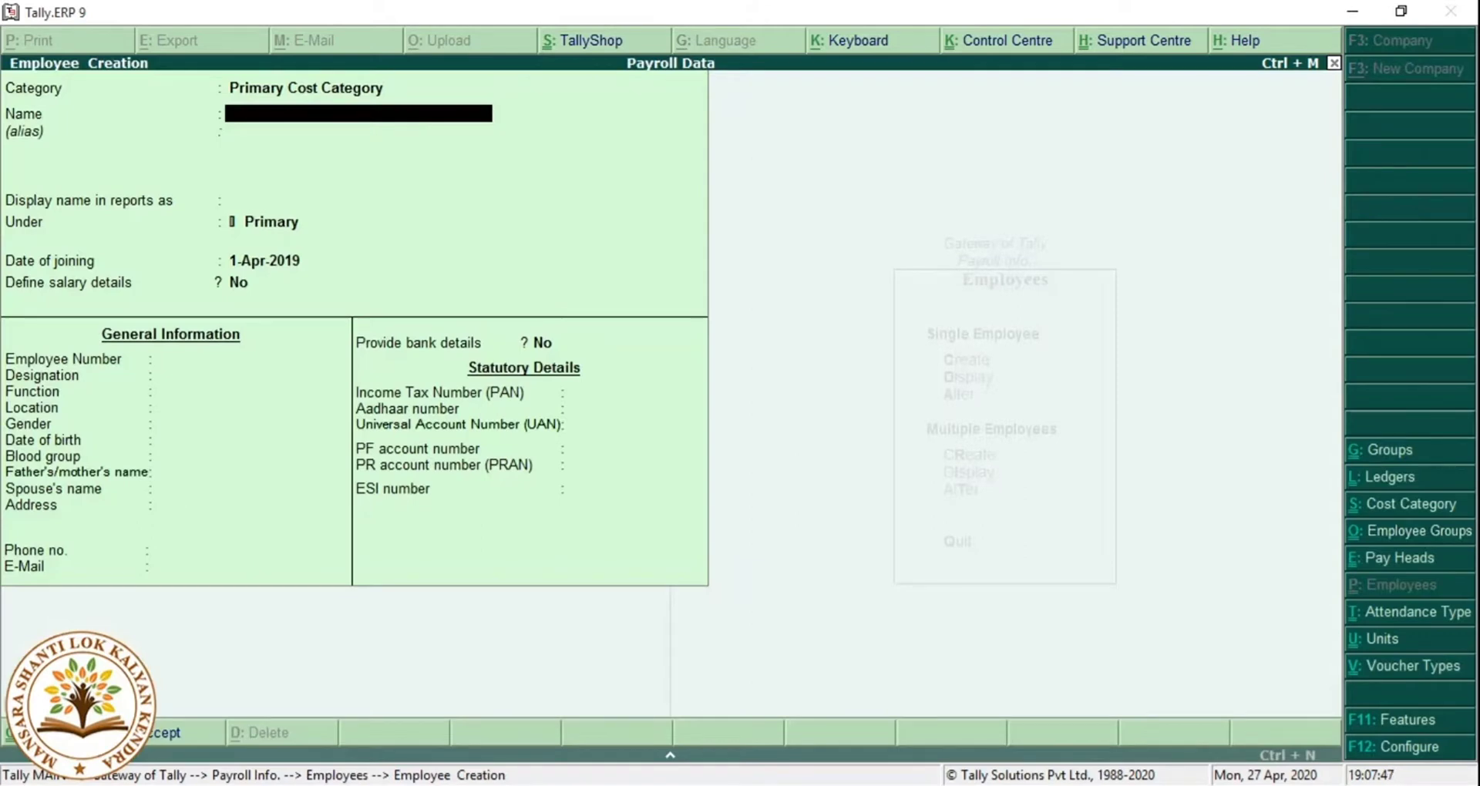
key(Return)
key(Return)
key(Return)
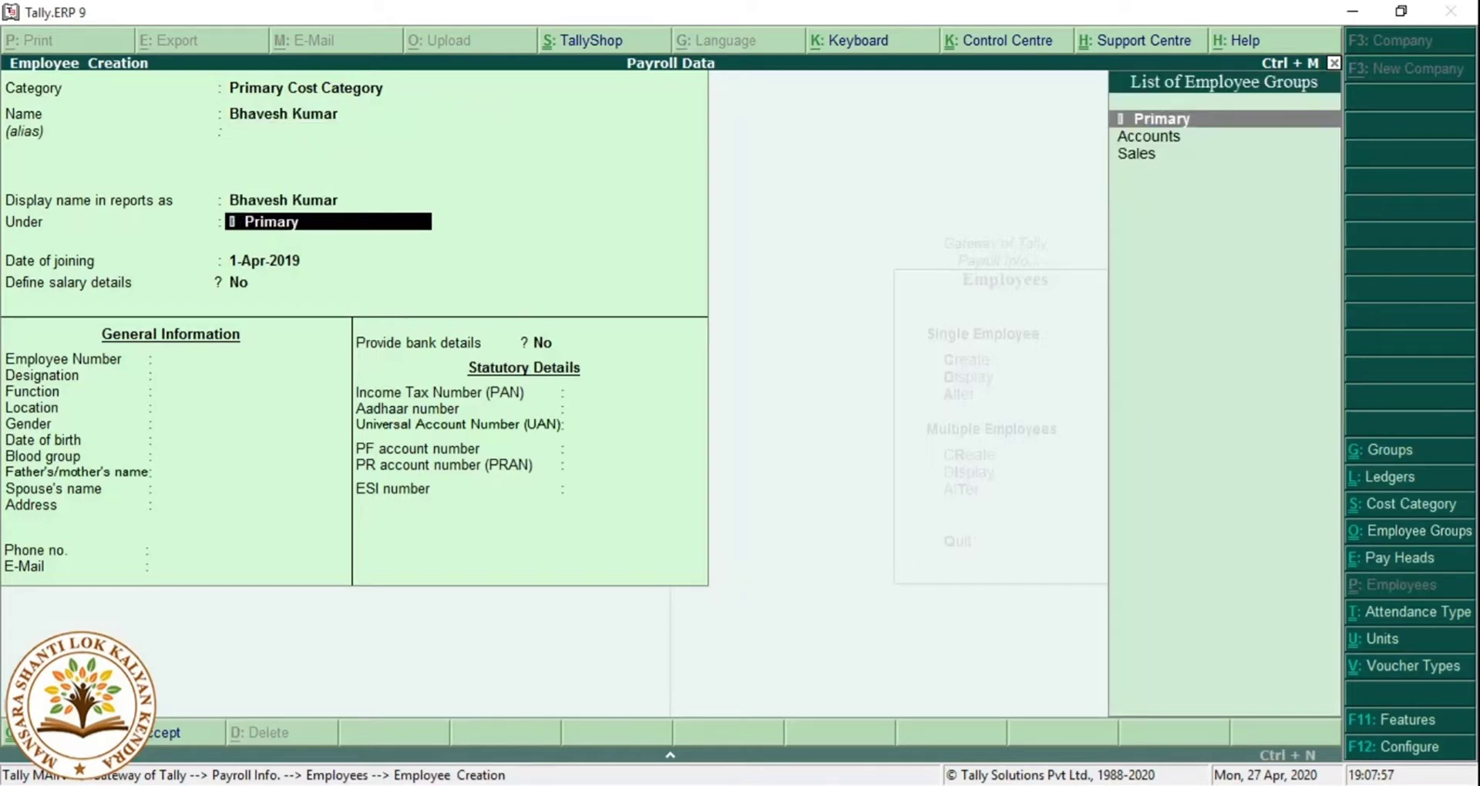
key(Down)
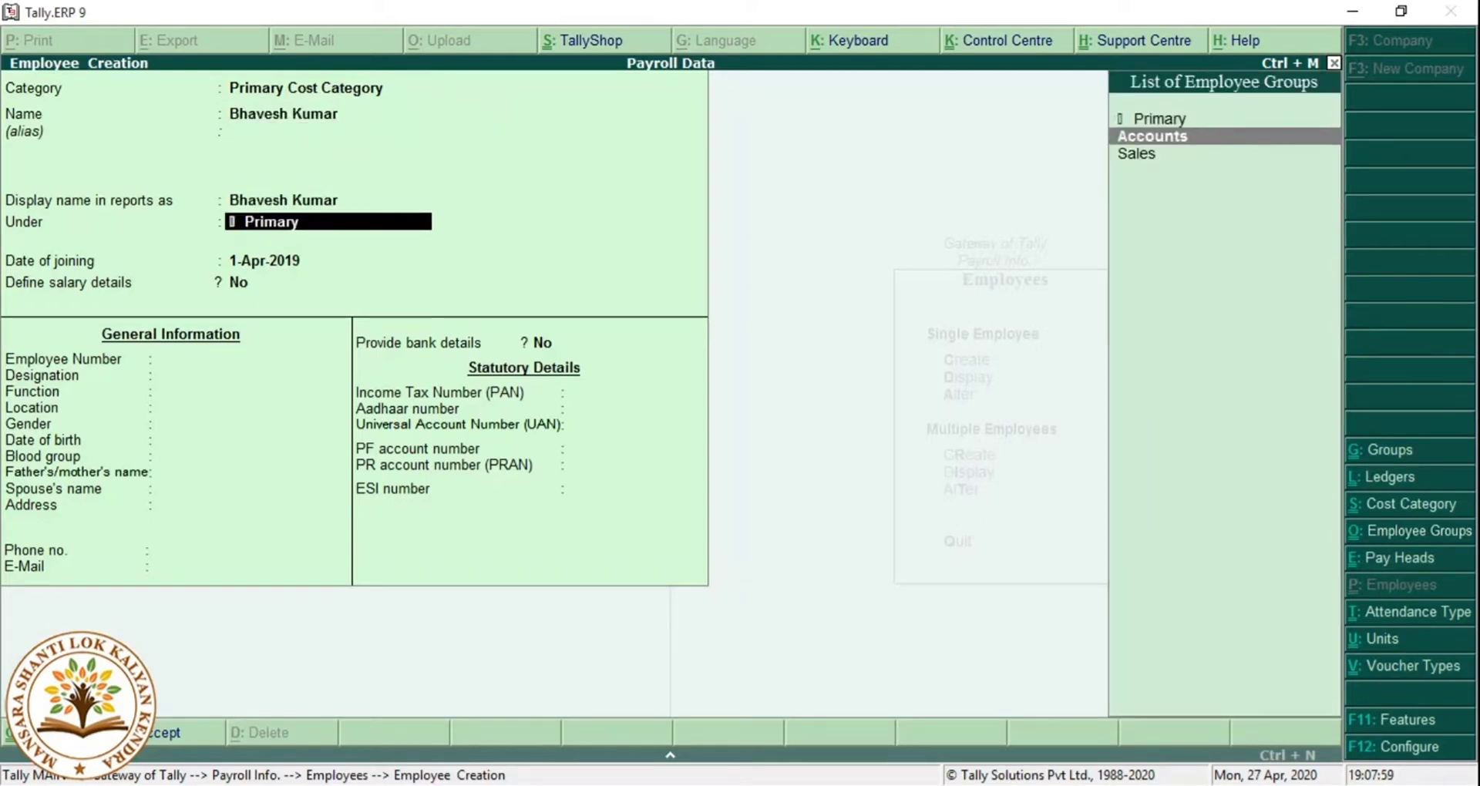
key(Return)
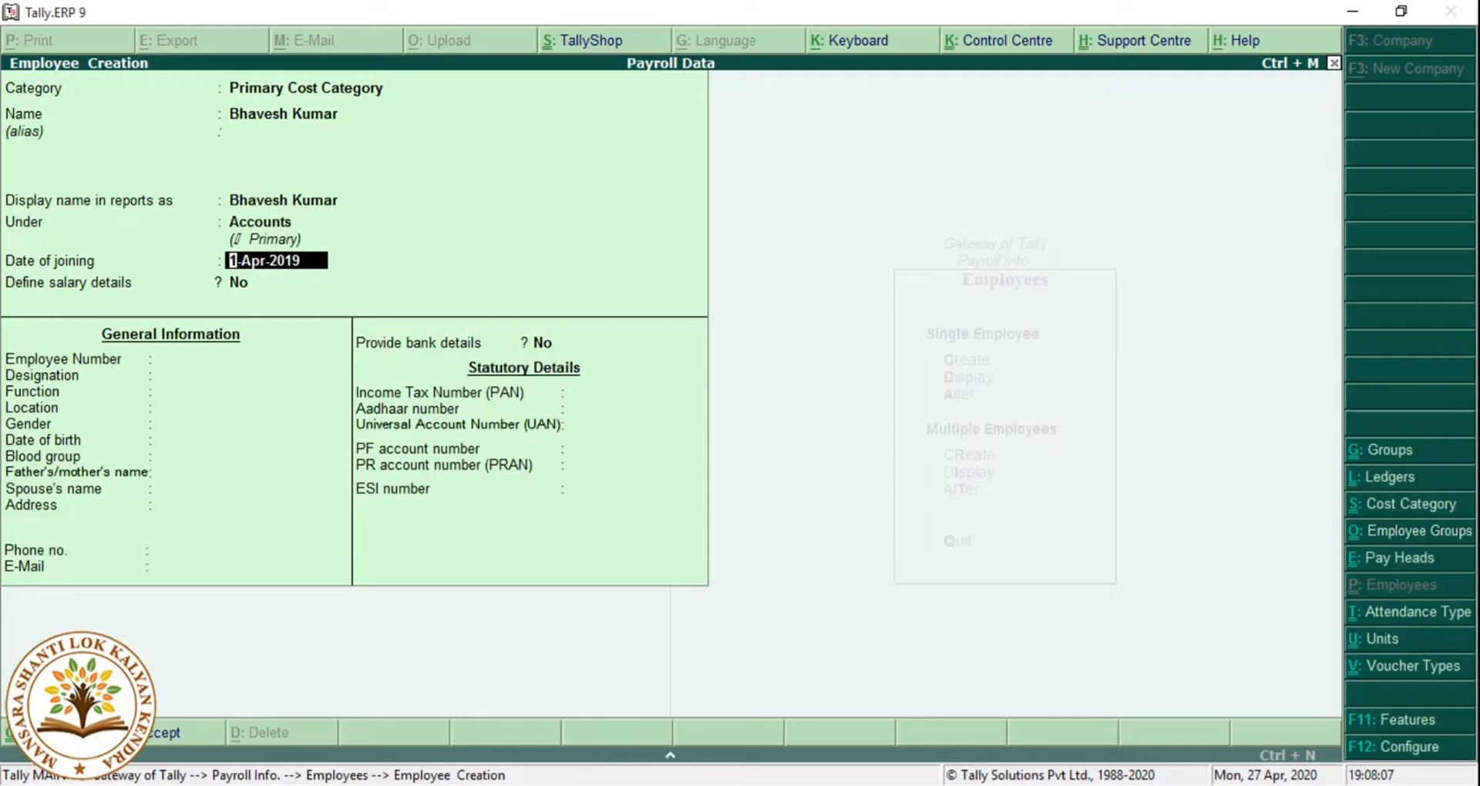
Set the joining date to 01-05 (1-May-2019) and leave salary details undefined.
text(01-05)
key(Return)
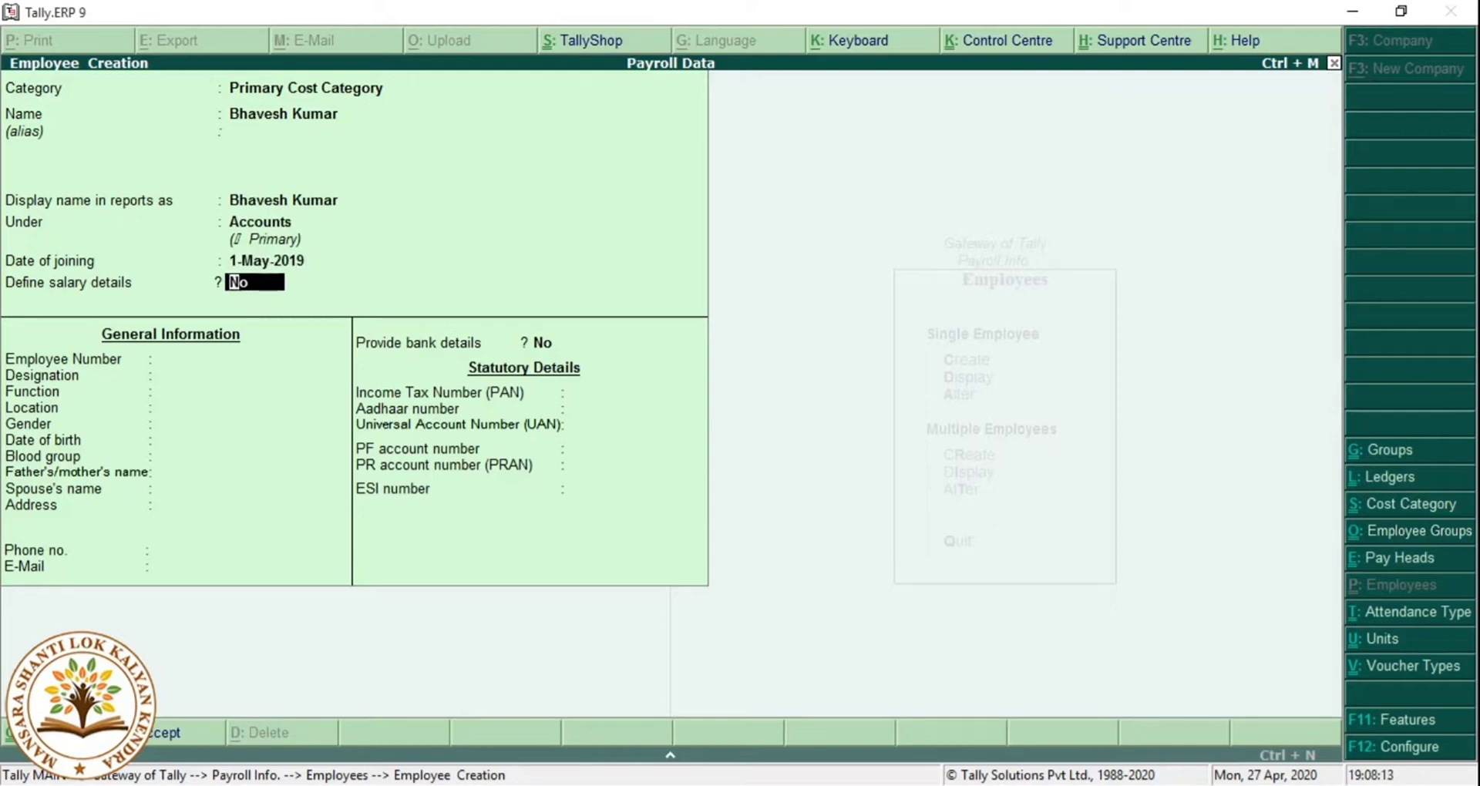
key(Return)
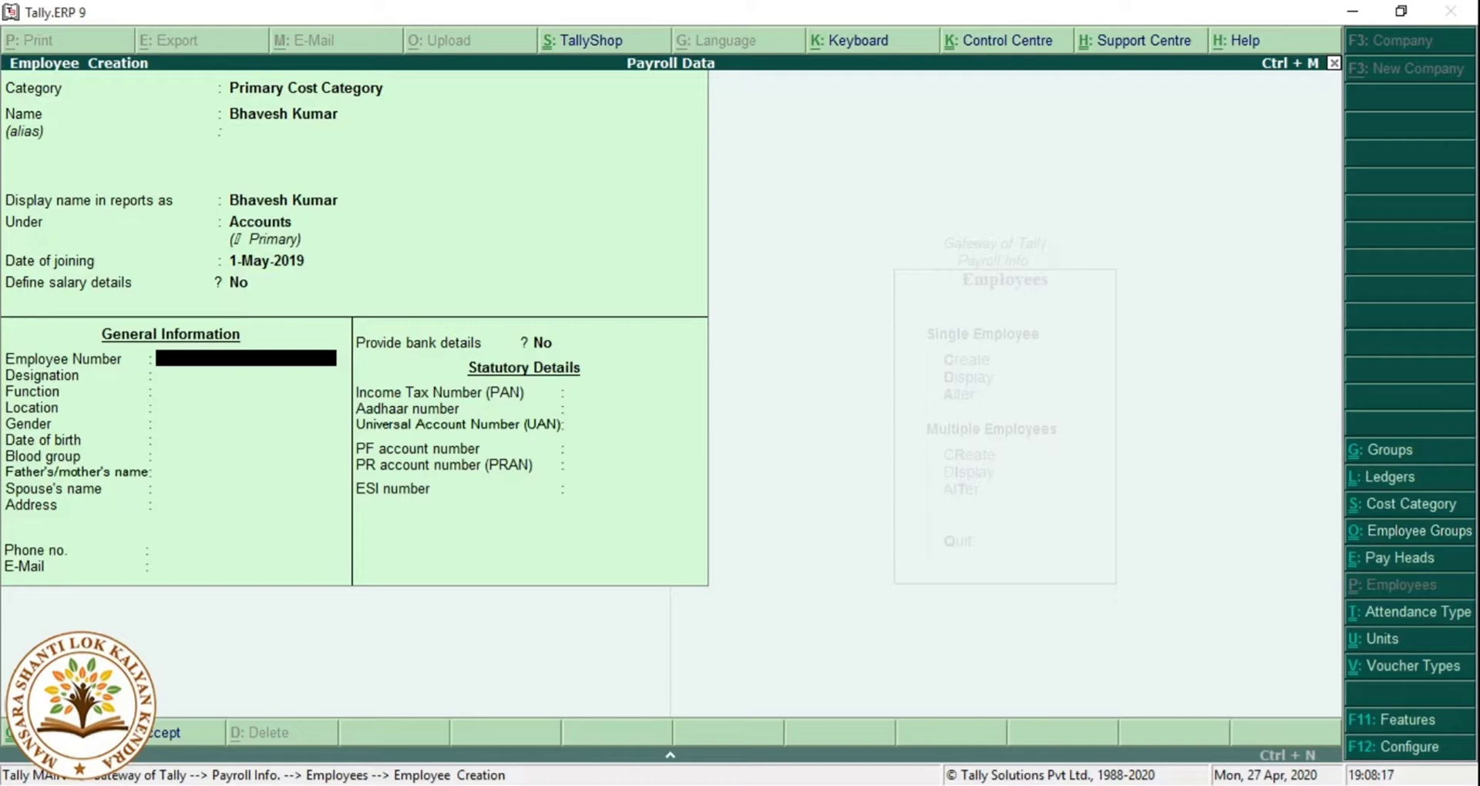
Enter the employee number, designation Co-Ordinator, function Head Office and location Darbhanga.
text(SAC)
text(021)
text(gh)
key(BackSpace)
key(BackSpace)
text(FH)
key(Return)
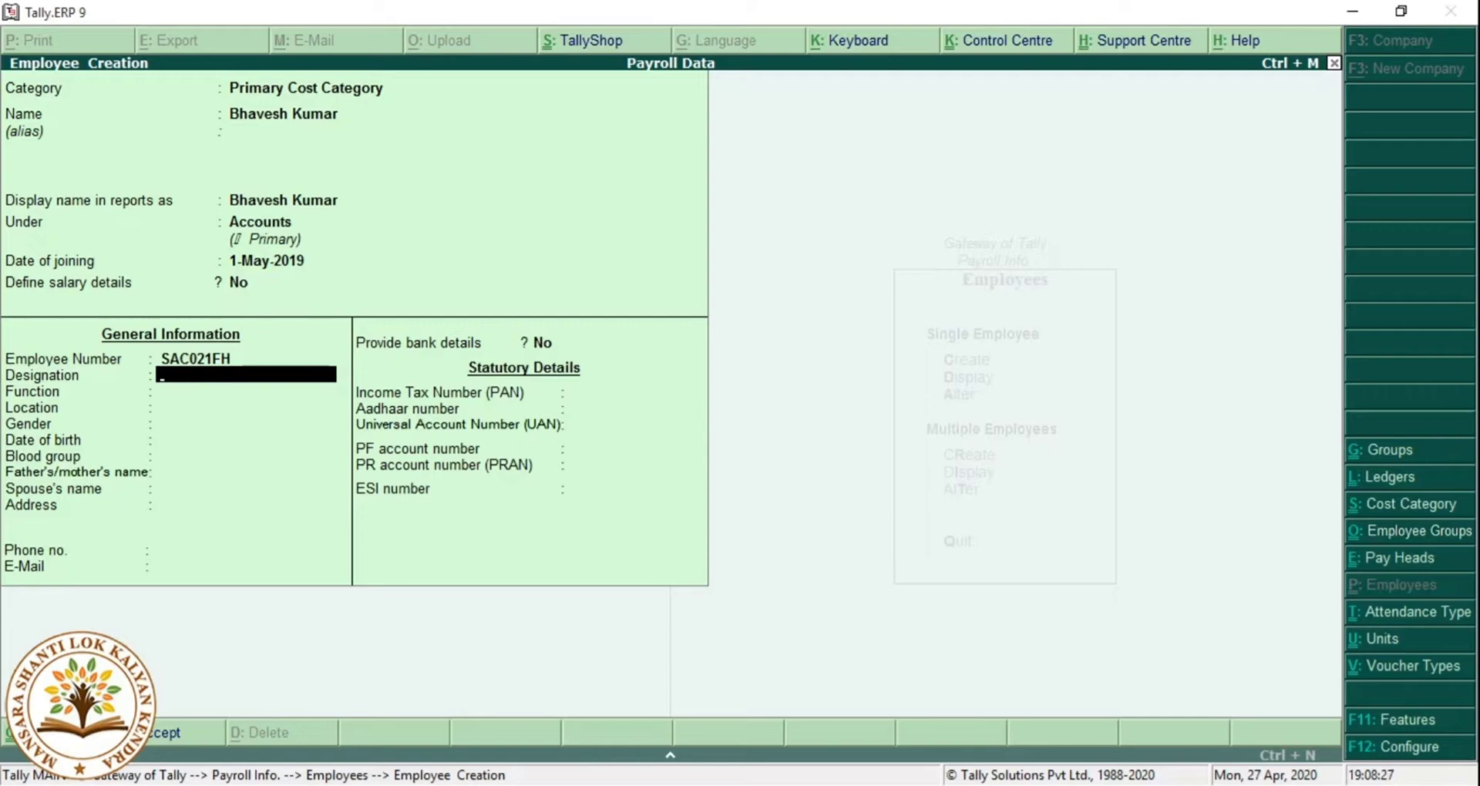
text(Co-Ordinator)
key(Return)
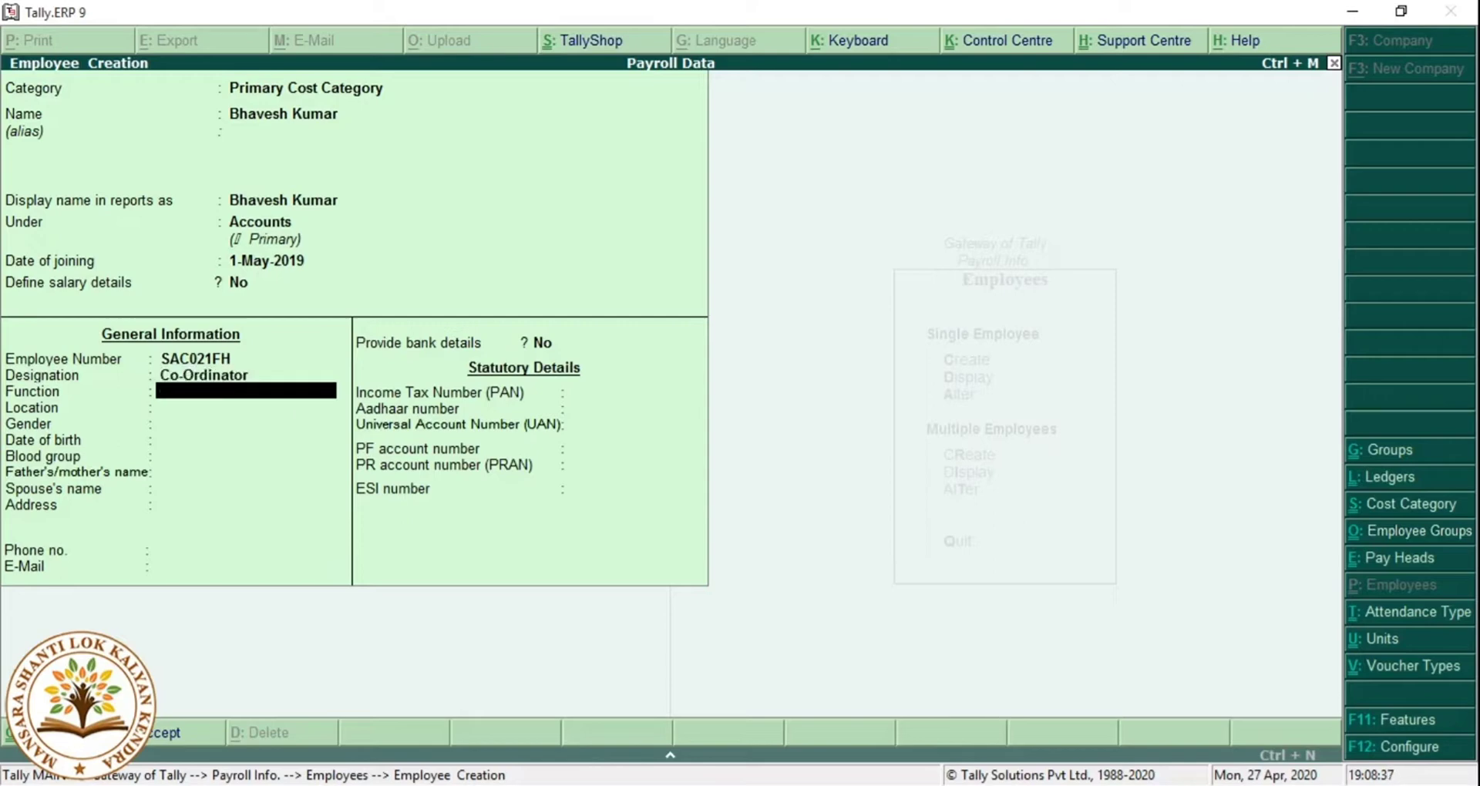
text(Head Office)
key(Return)
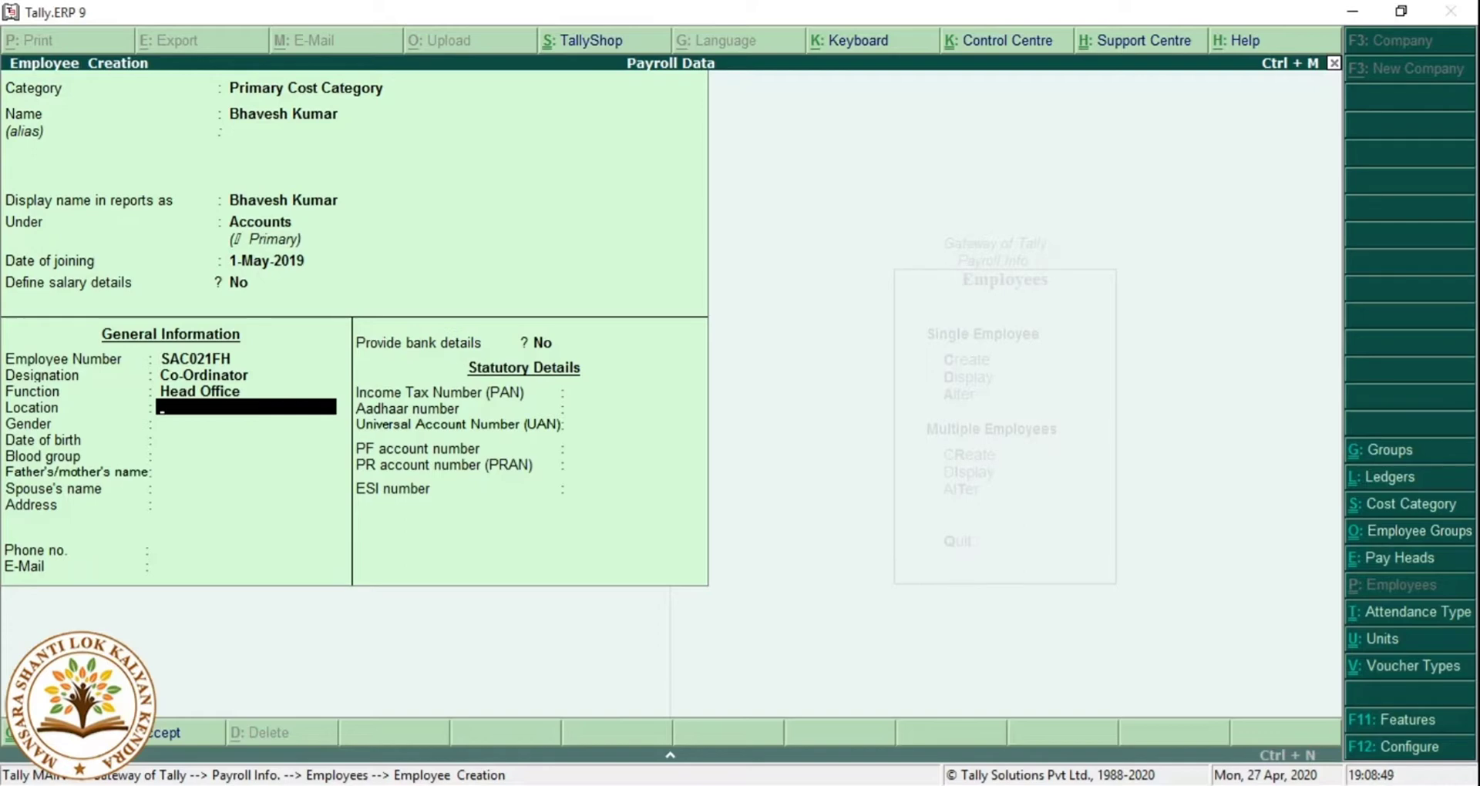
text(Darbhanga)
key(Return)
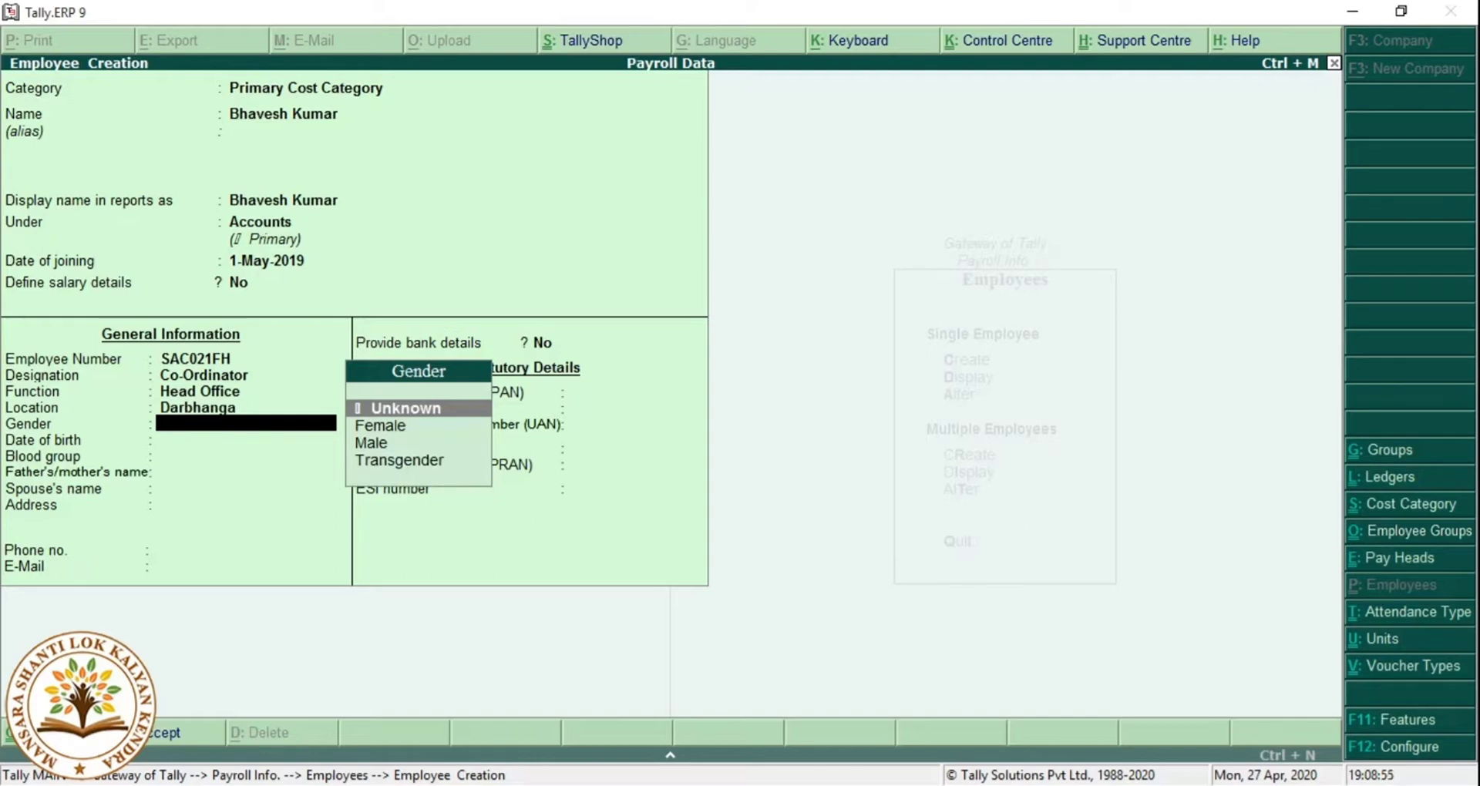
Set gender to Male and blood group to A1B Positive.
key(Down)
key(Down)
key(Return)
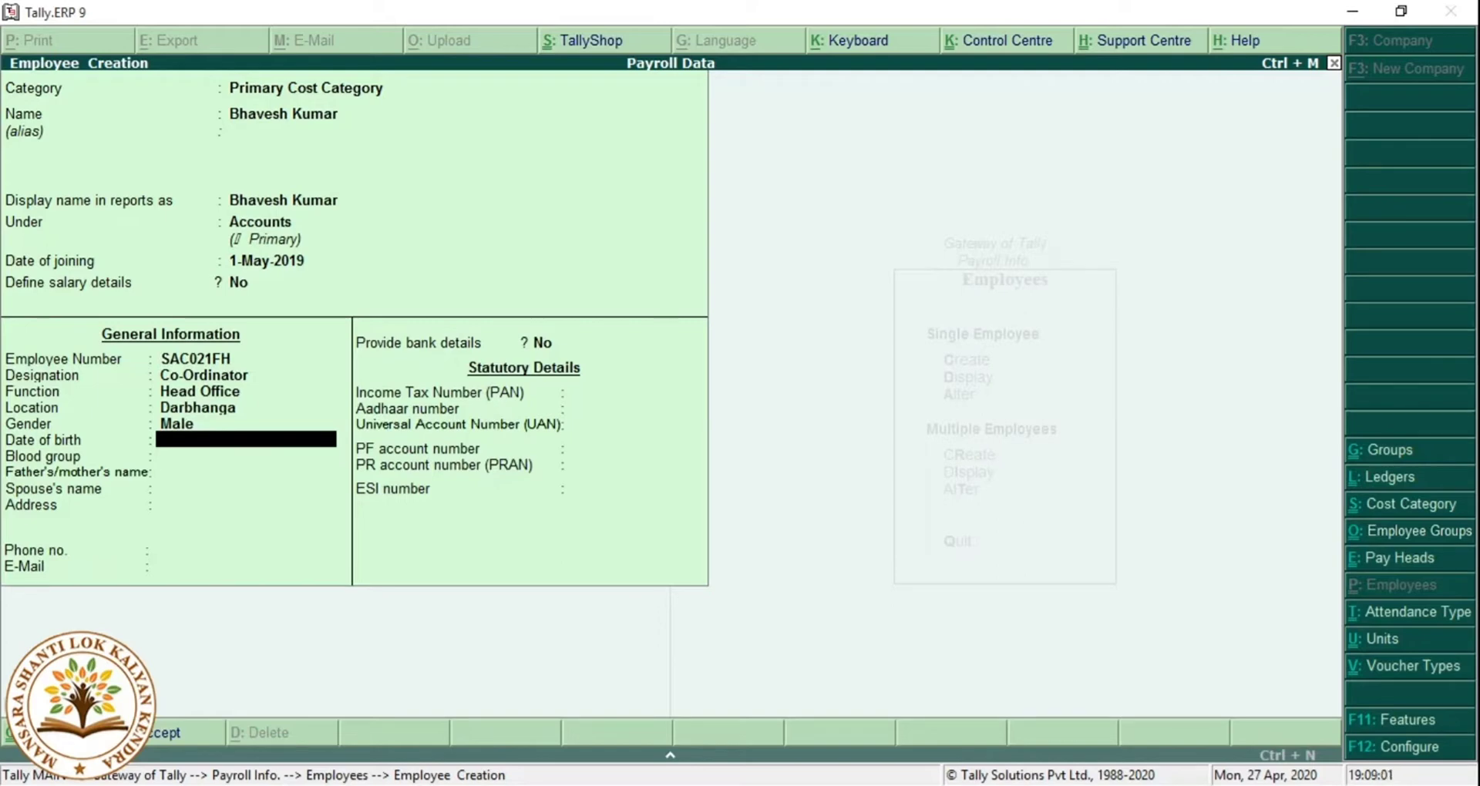
key(Return)
key(Down)
key(Down)
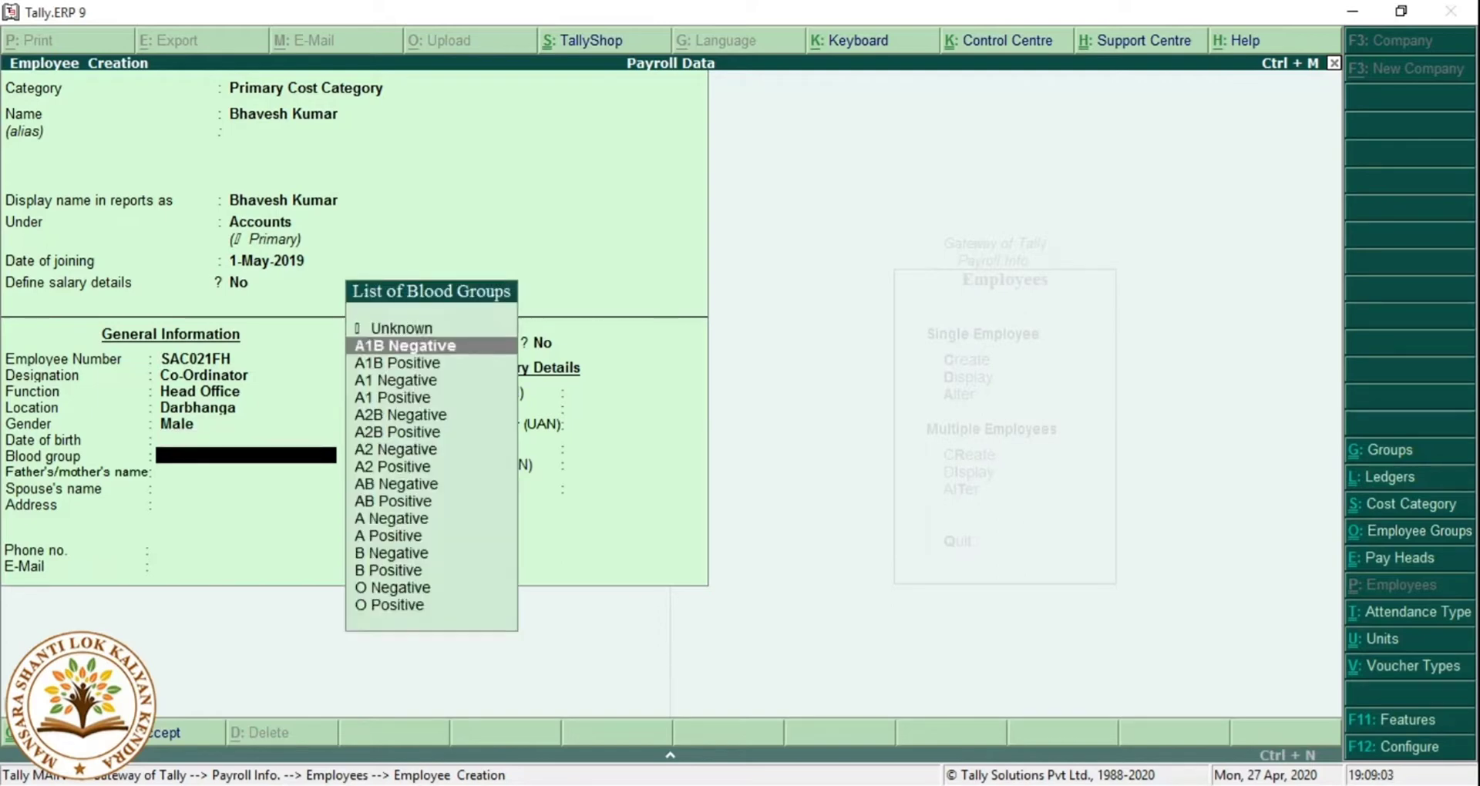
key(Return)
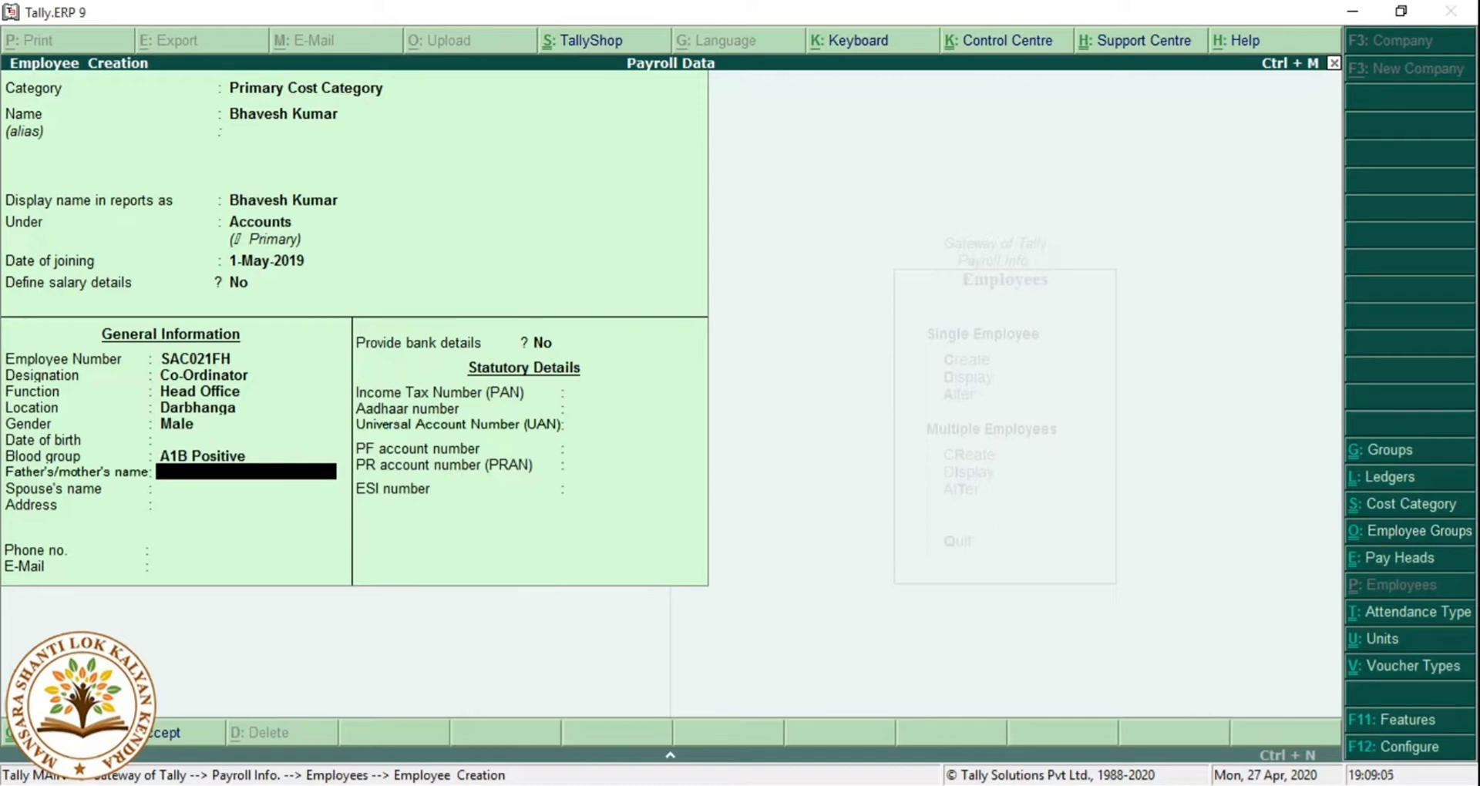
Enter the parent's name, leave the spouse blank, and fill in a two-line address.
key(Return)
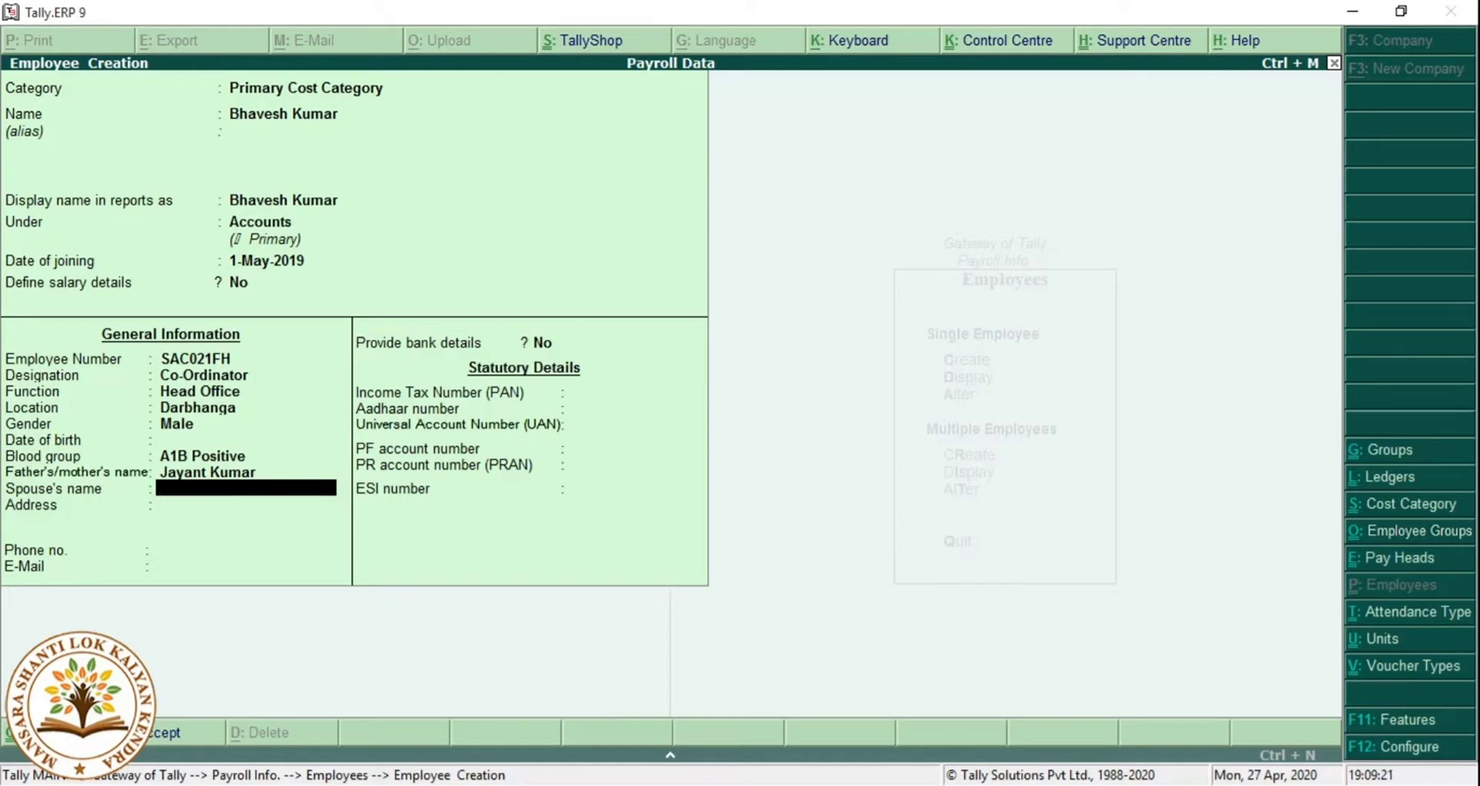
key(Return)
text(Su)
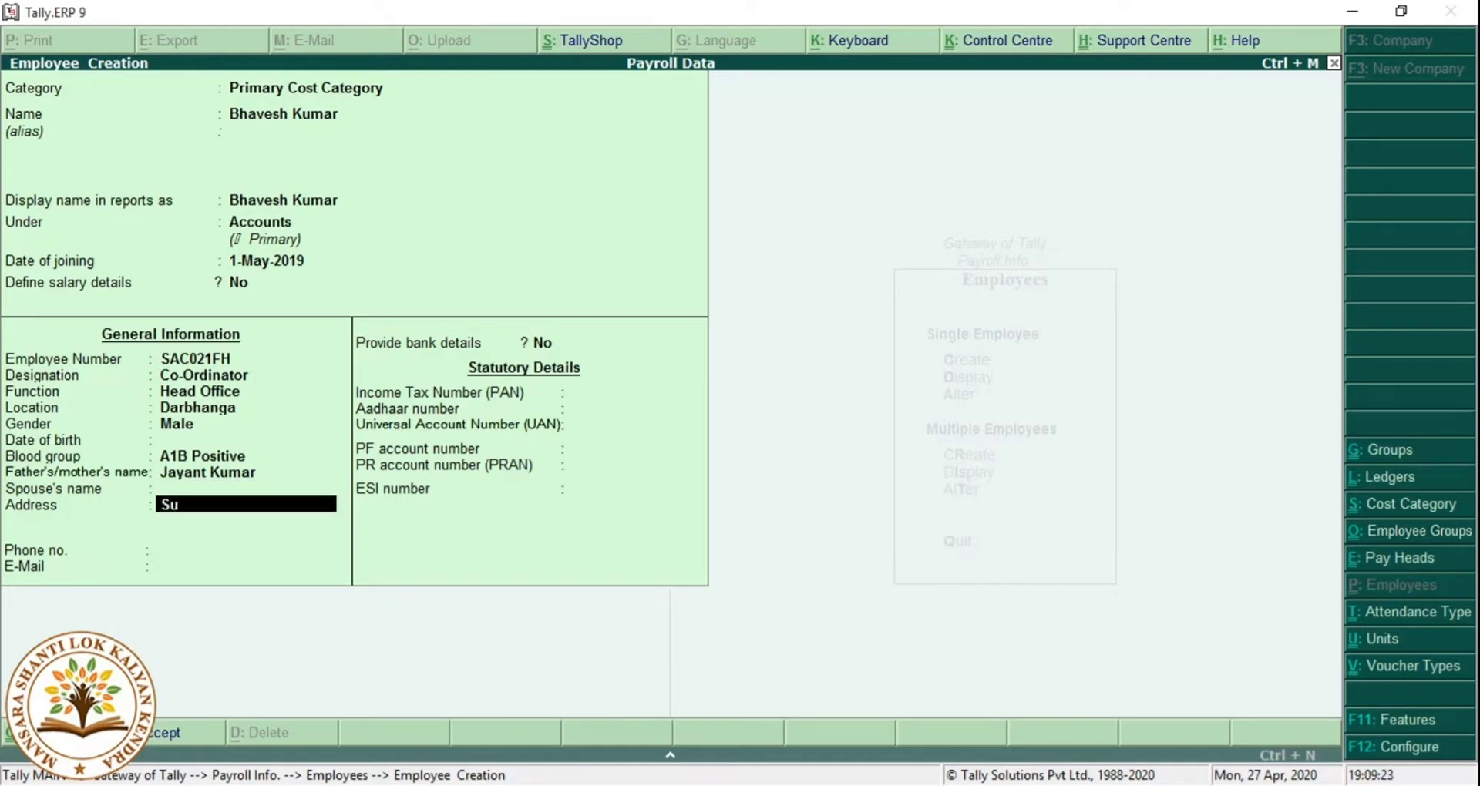
text(paul Bazar)
key(Return)
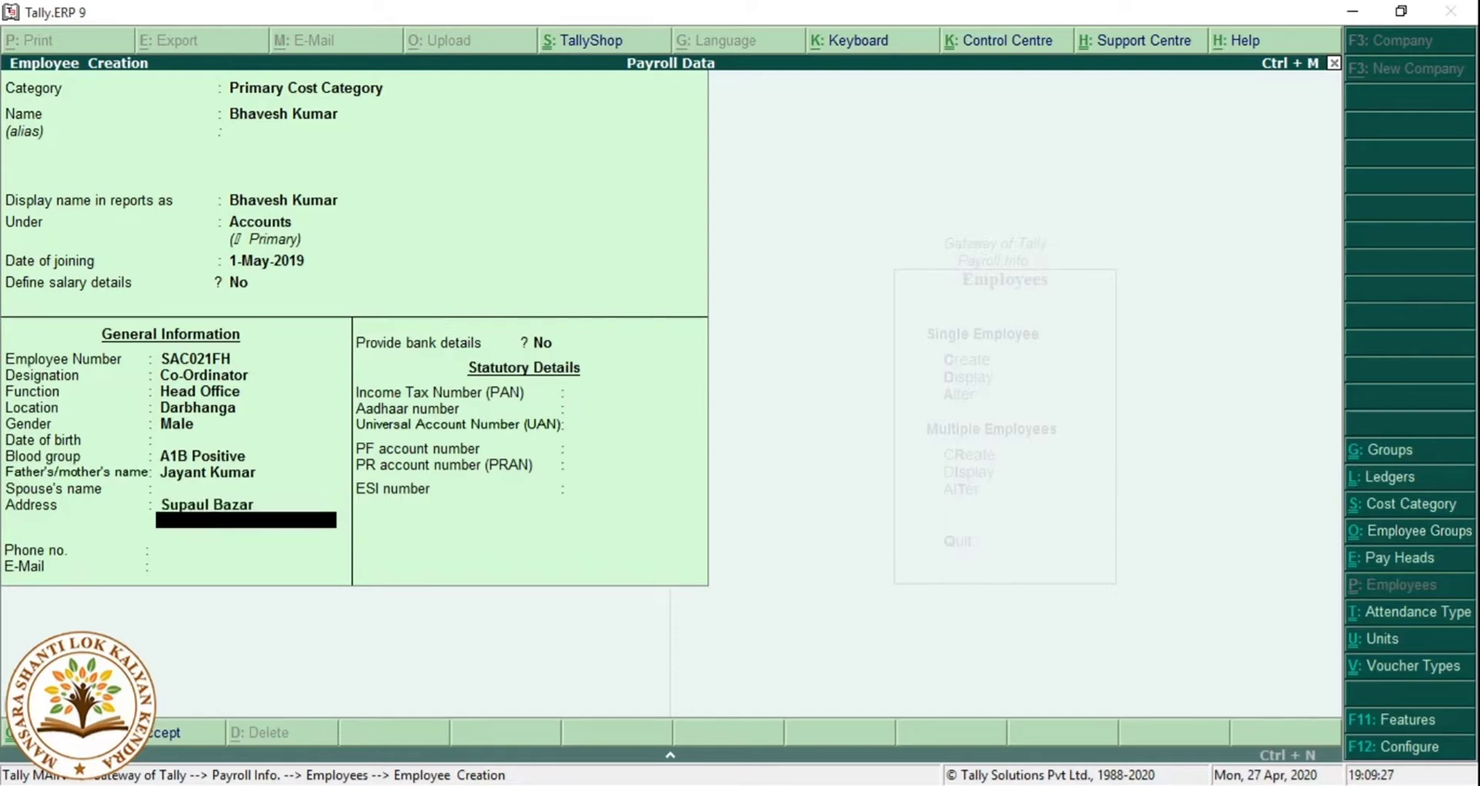
text(Darbhanga)
key(Return)
key(Up)
key(Up)
key(Up)
key(Up)
key(Up)
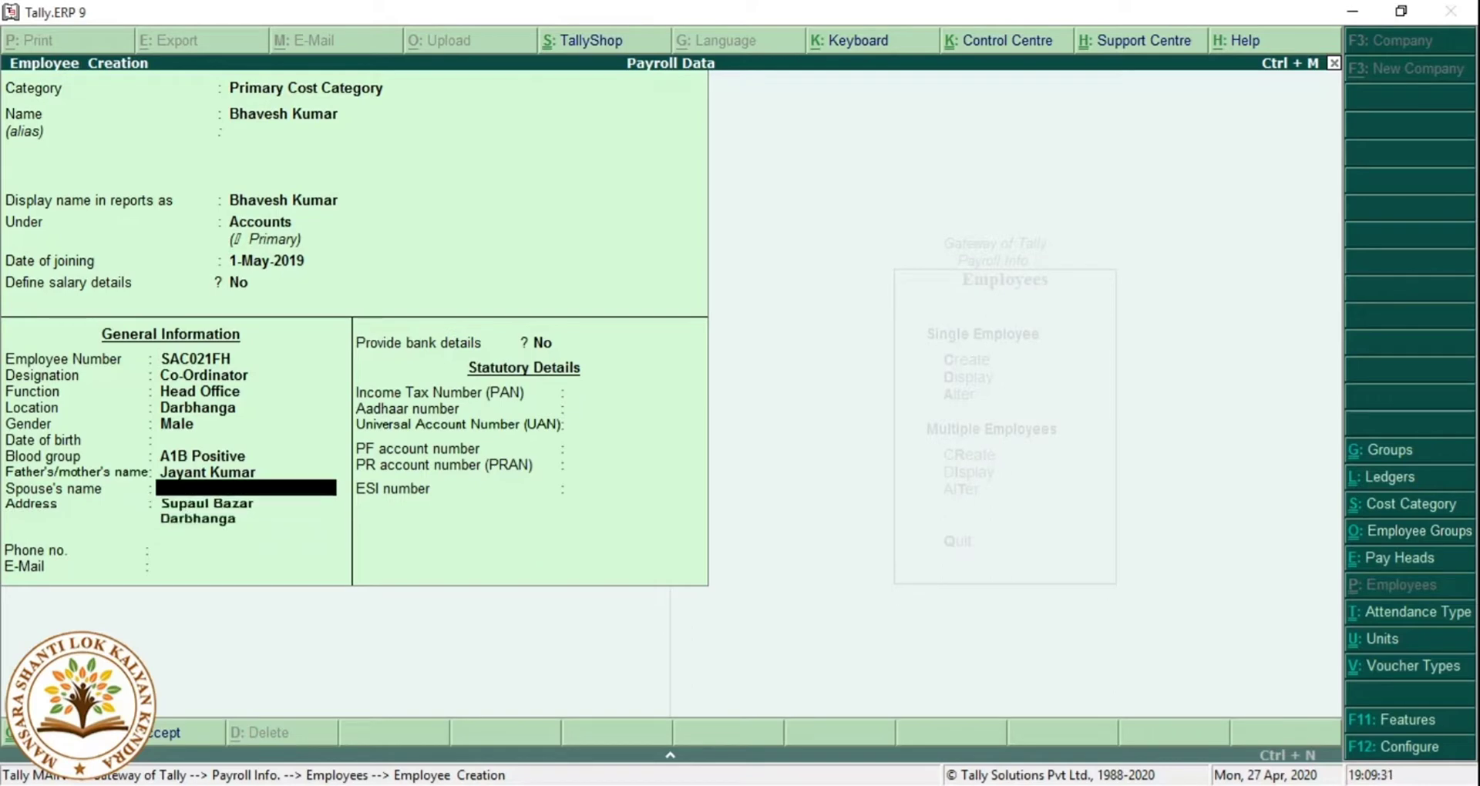
key(Up)
key(Up)
key(Up)
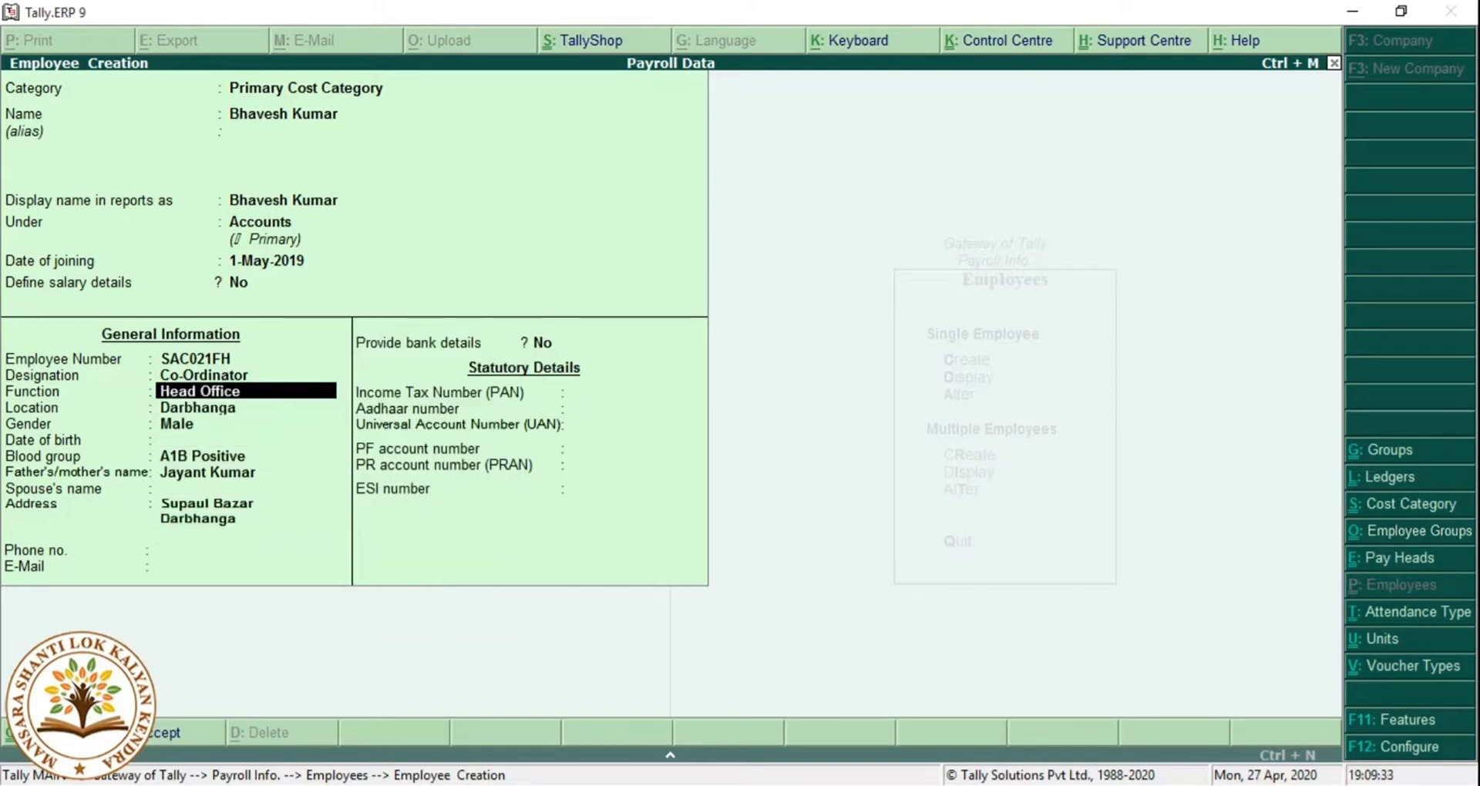
Correct the Function to Course Cordinator and set Location to Head Office.
key(Down)
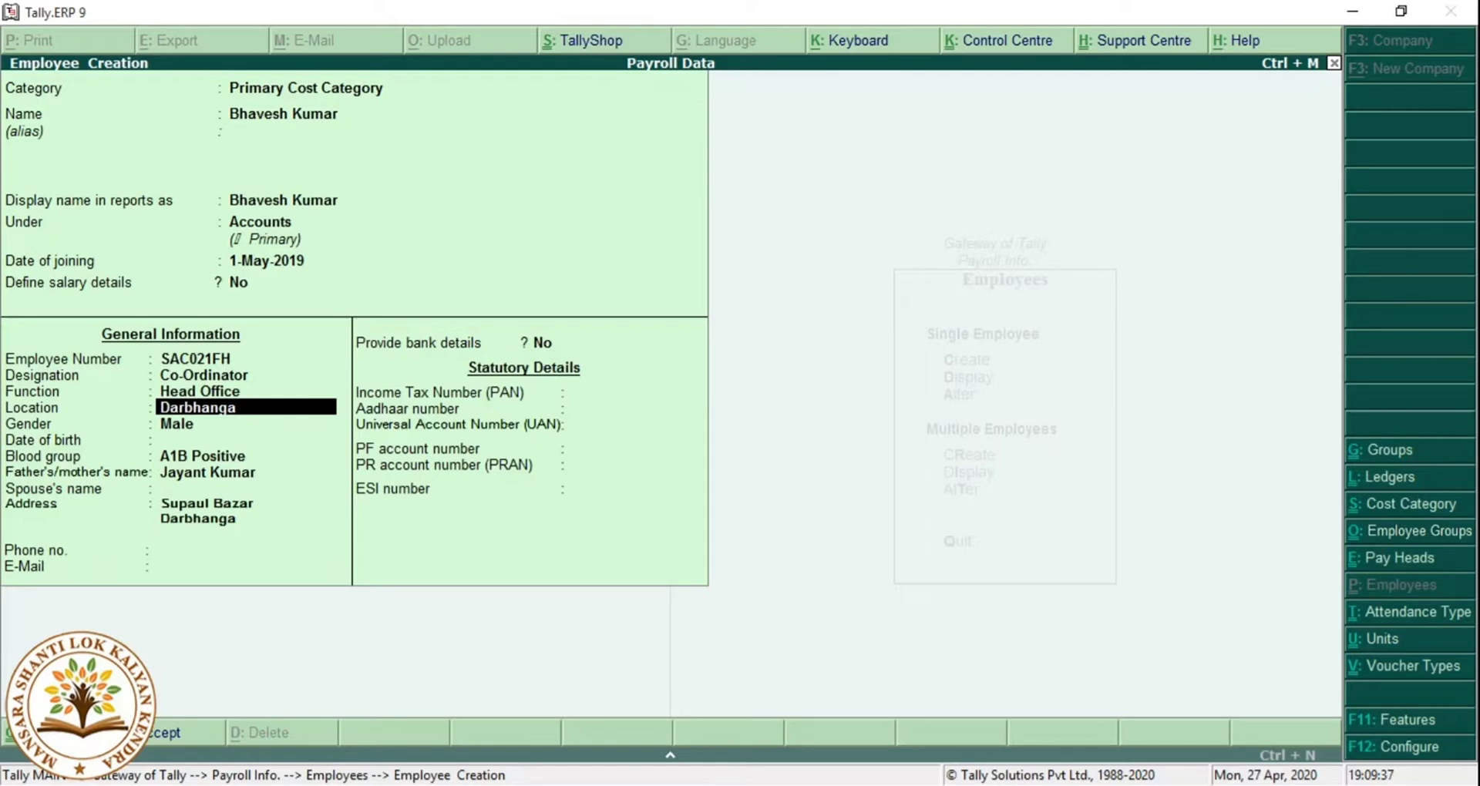
key(Up)
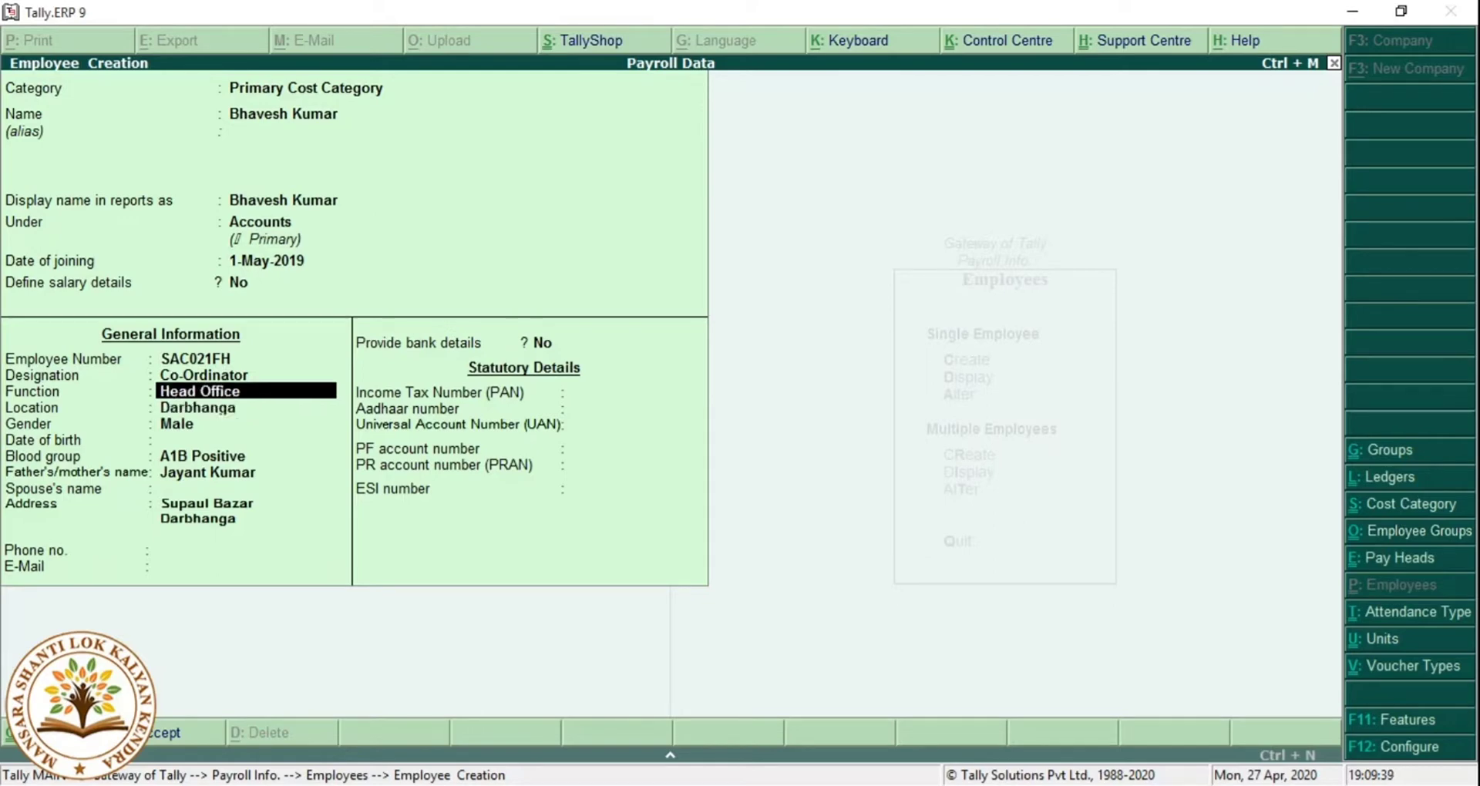
text(Course)
text( Cpo)
key(BackSpace)
key(BackSpace)
text(ordinator)
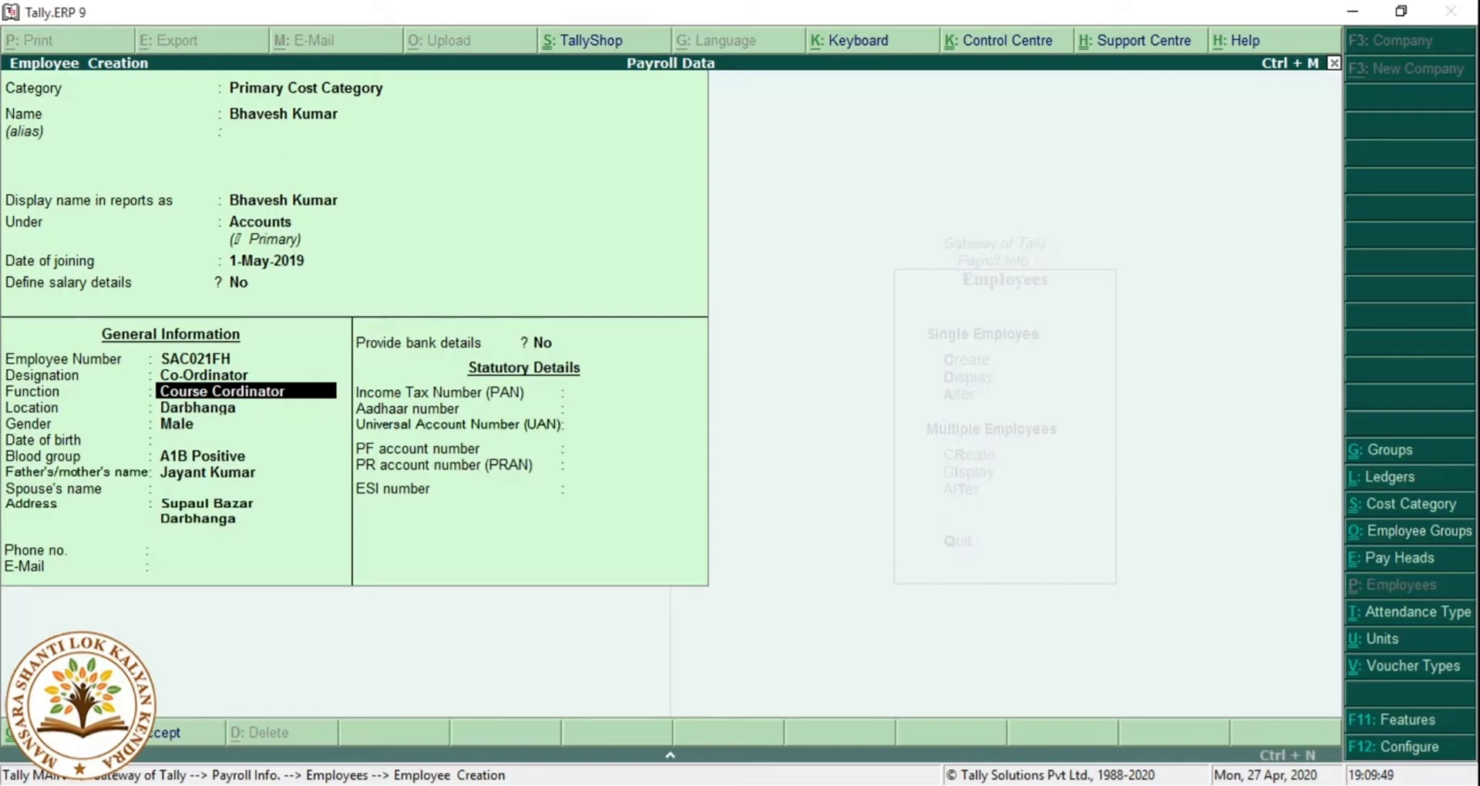
key(Return)
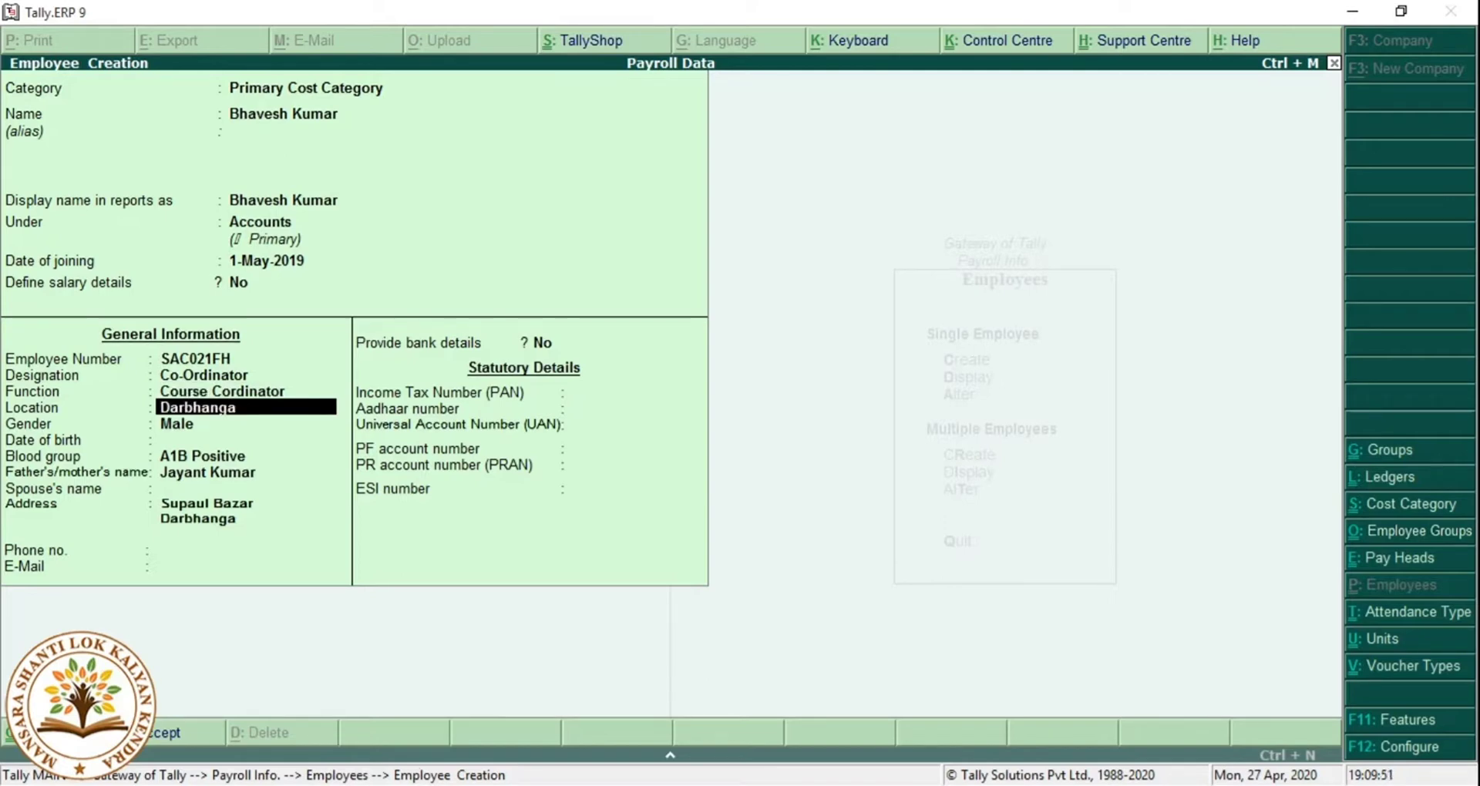
text(Head Office)
key(Return)
key(Return)
key(Return)
key(Return)
key(Return)
key(Return)
key(Return)
key(Return)
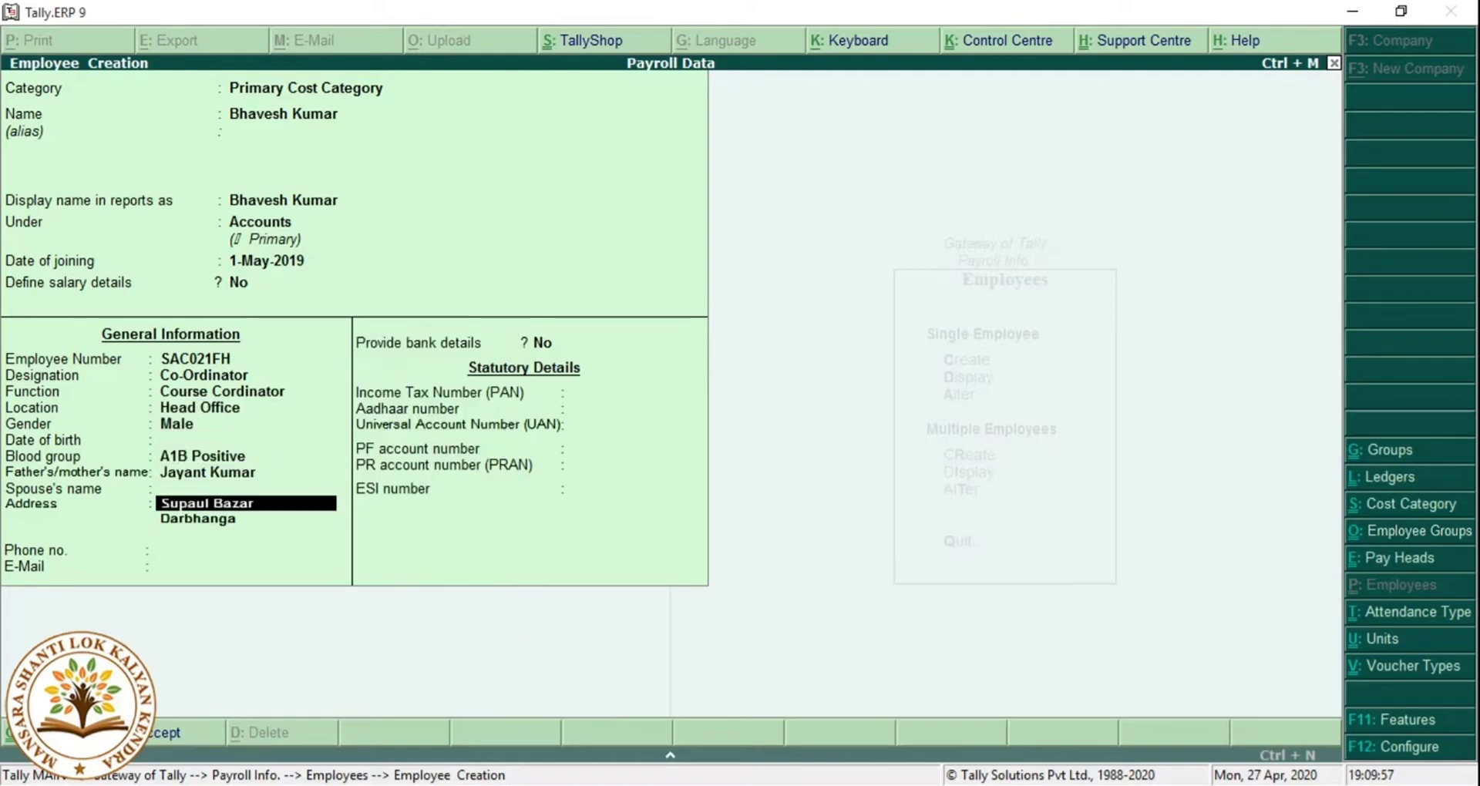
key(Return)
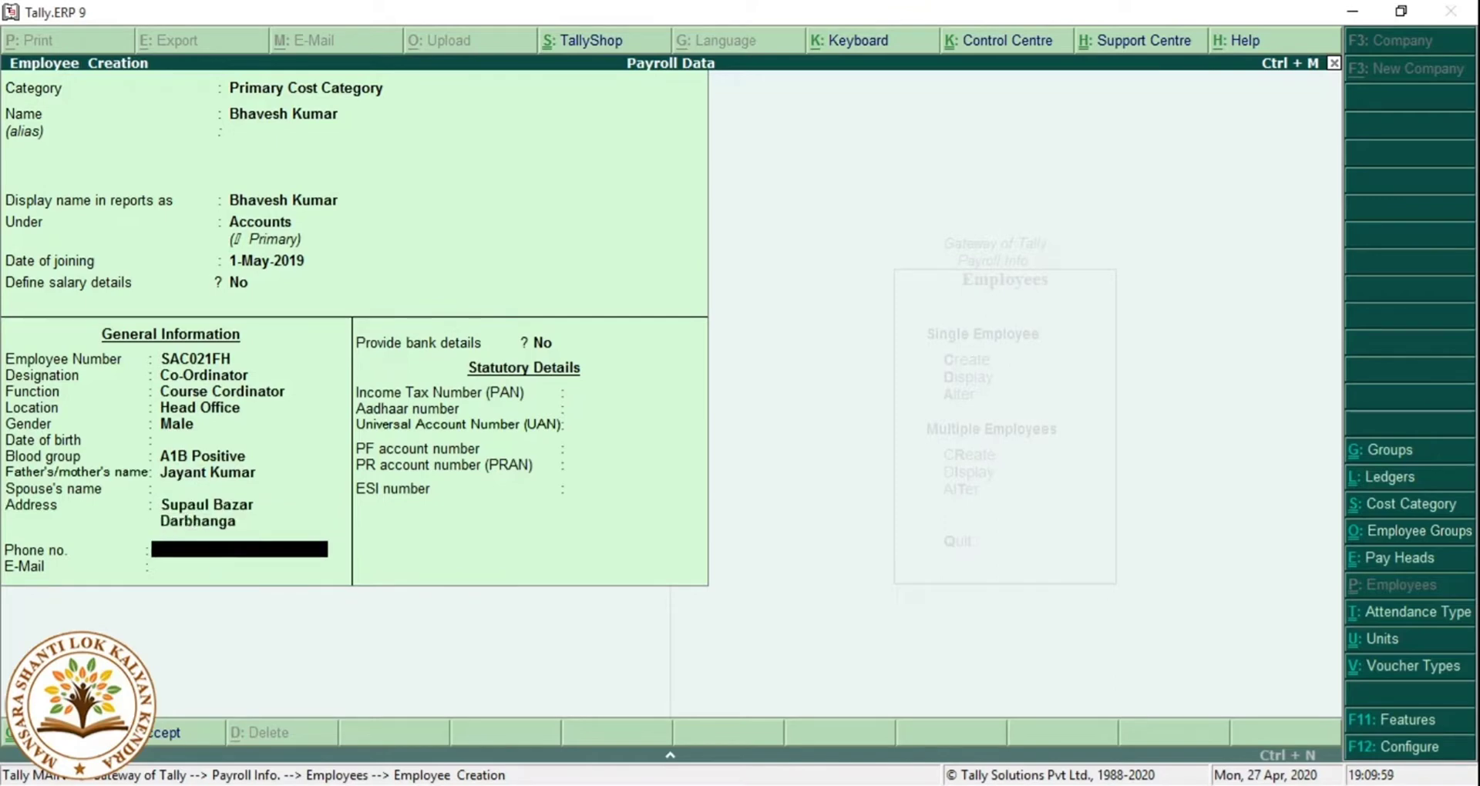
Enter the employee's phone number and e-mail address.
key(Return)
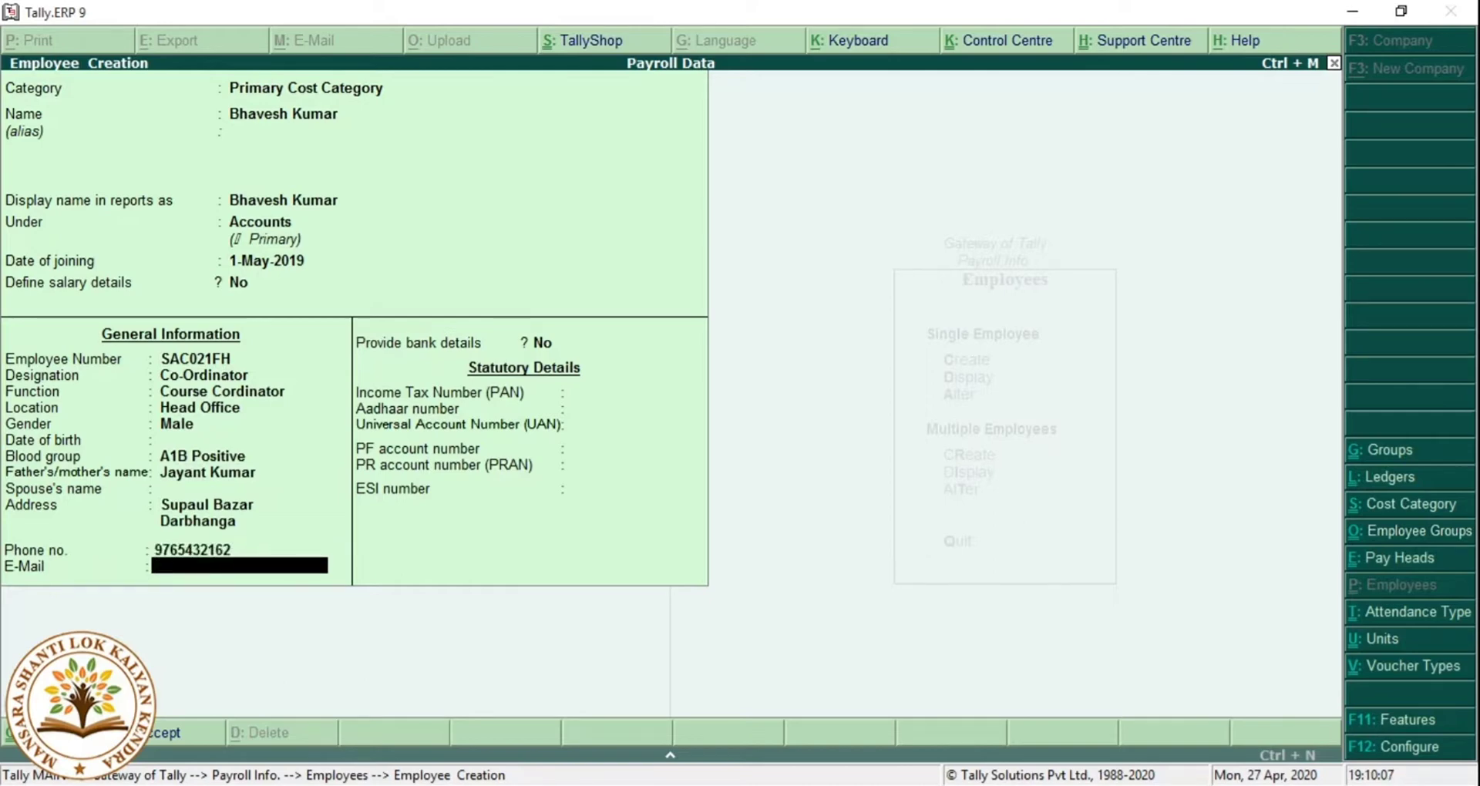
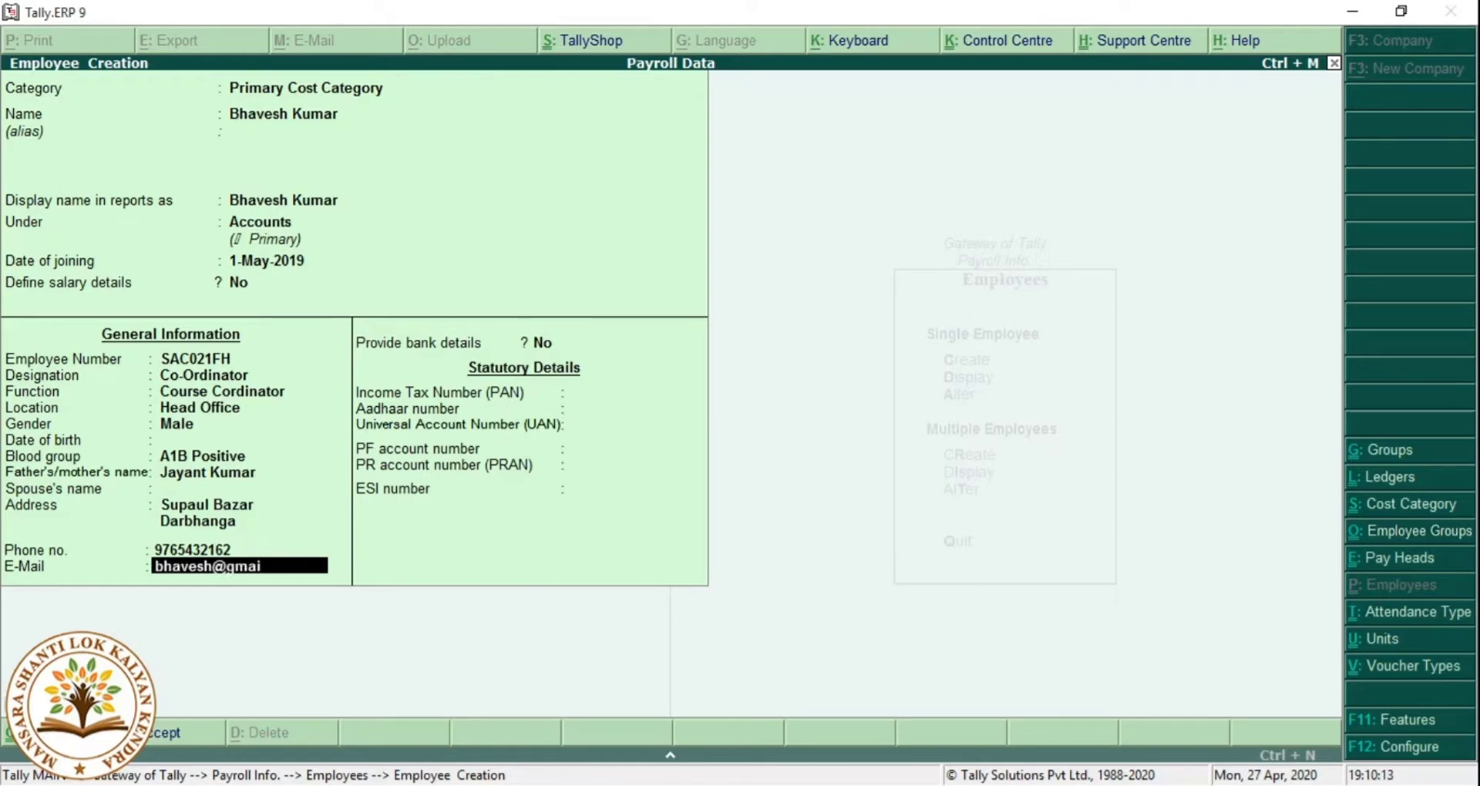
key(Return)
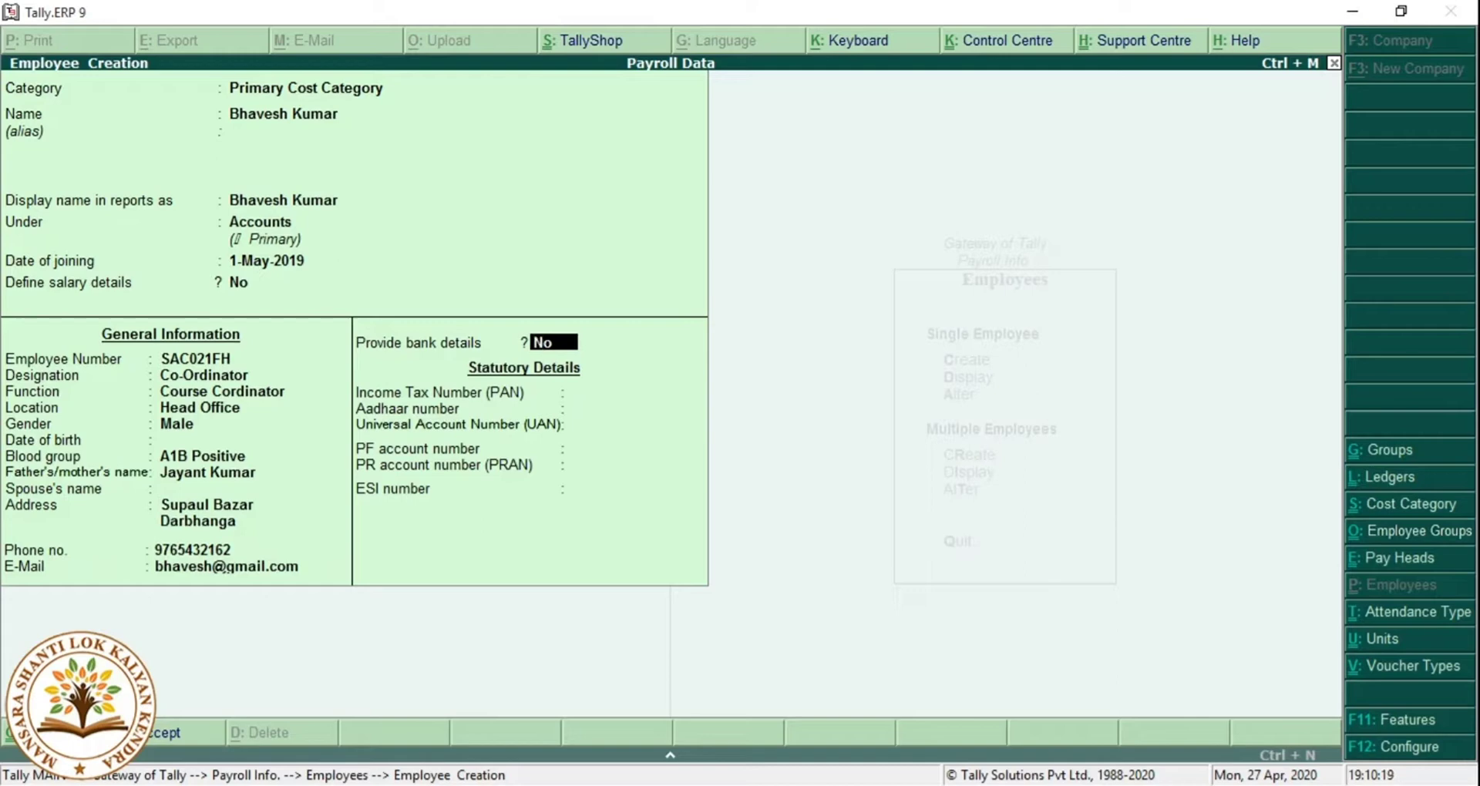
Turn on bank details and enter the account number and IFS code.
key(Return)
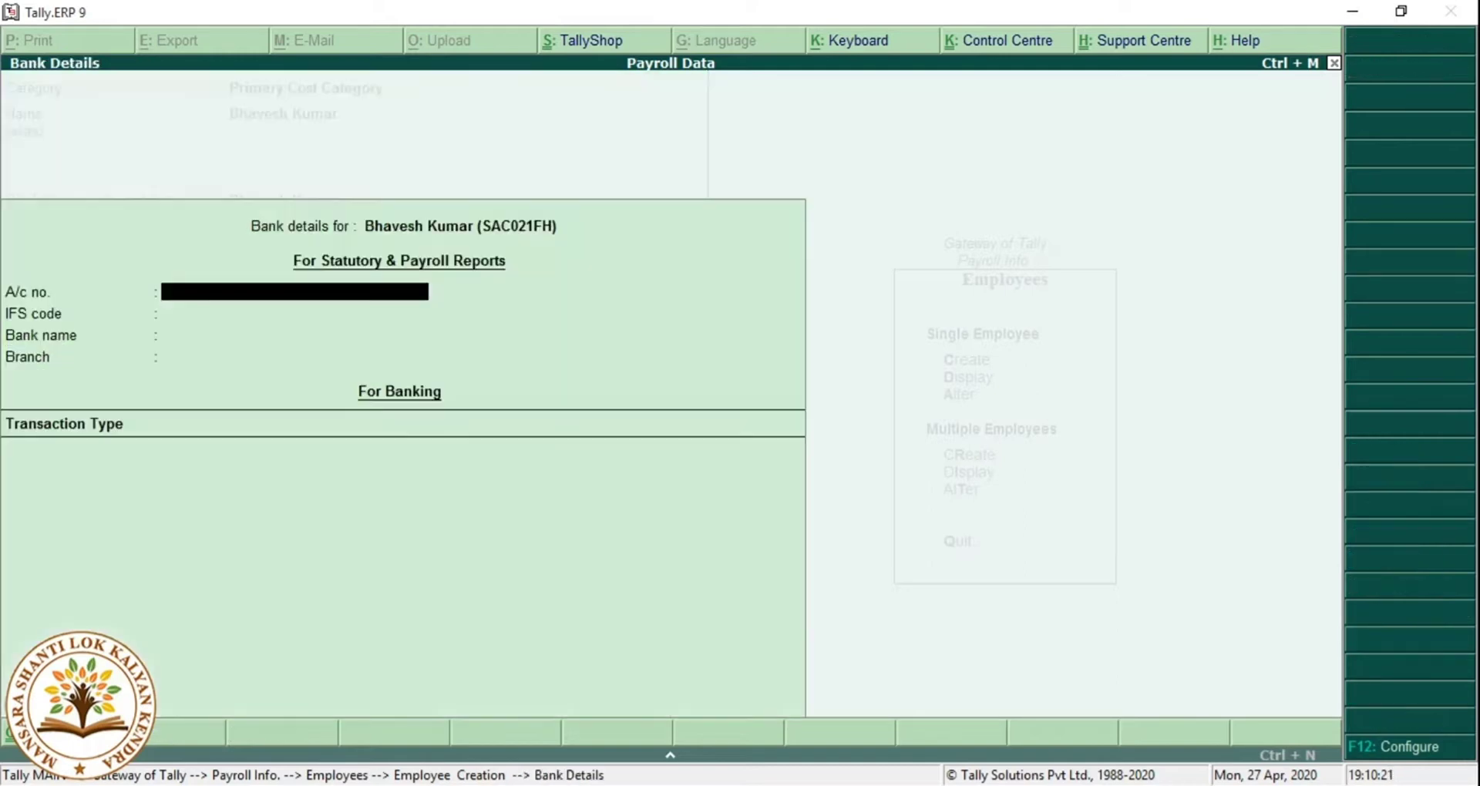
key(Return)
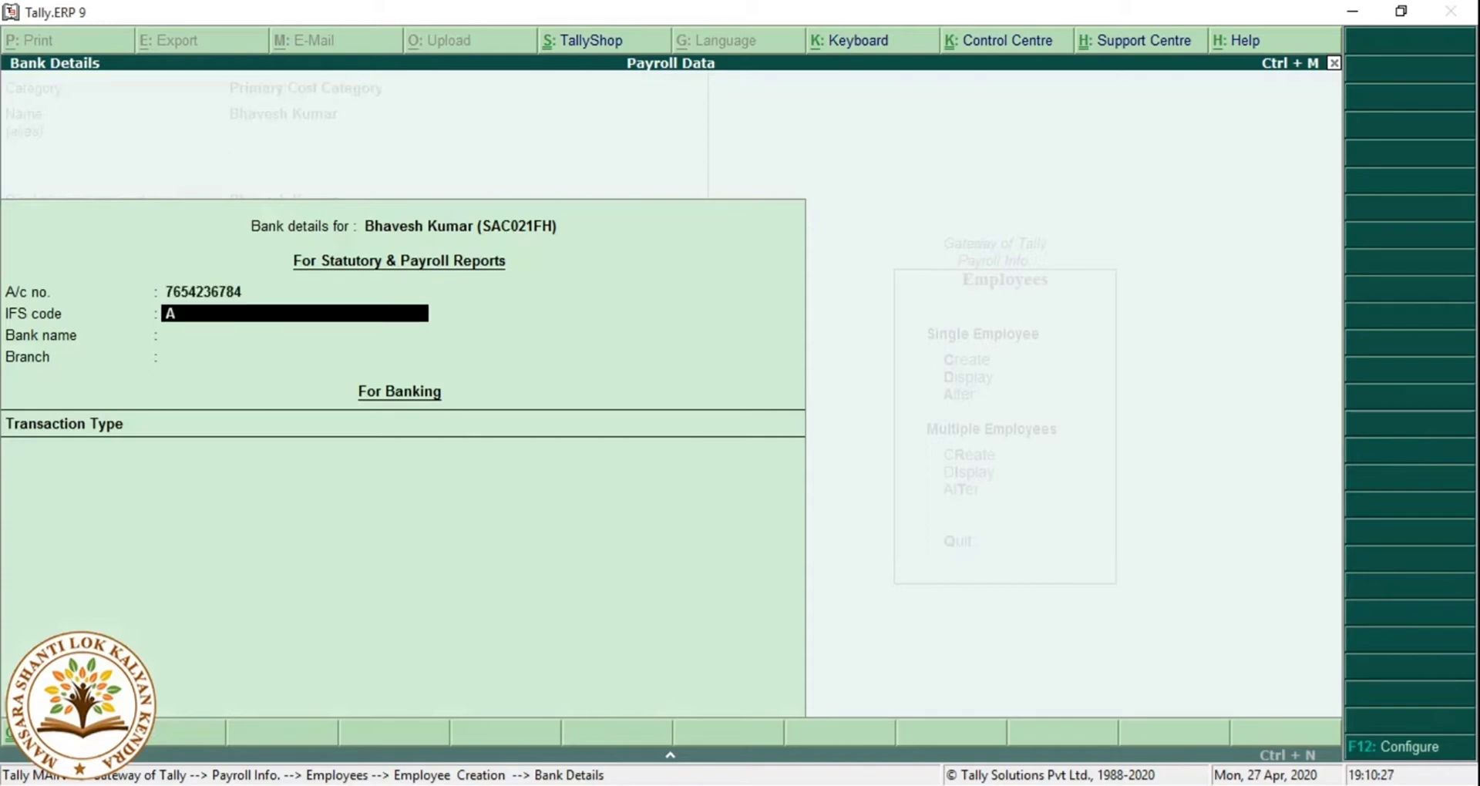
key(Return)
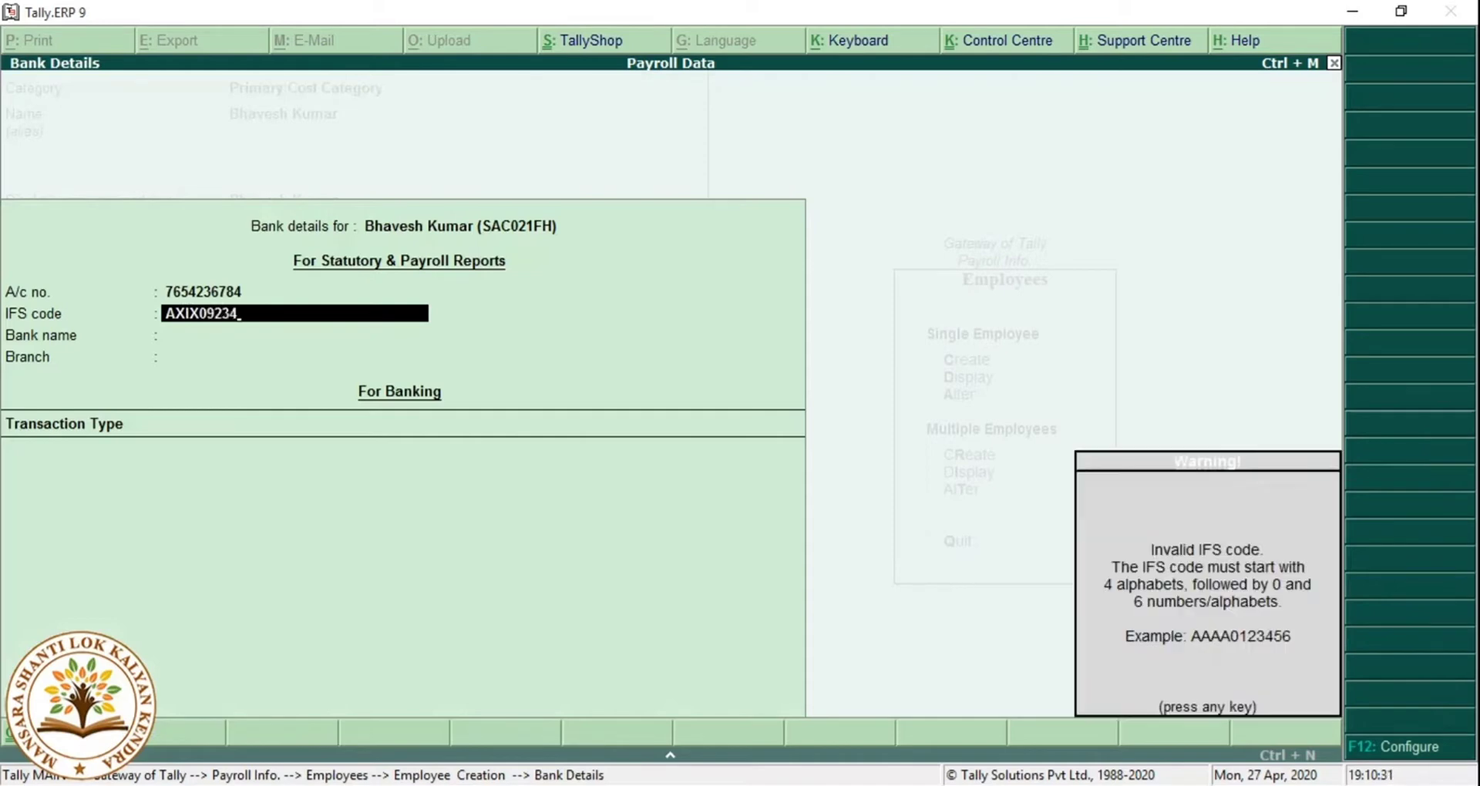
key(Return)
Specify the bank name AXIX Bank and choose transaction type Others.
key(Down)
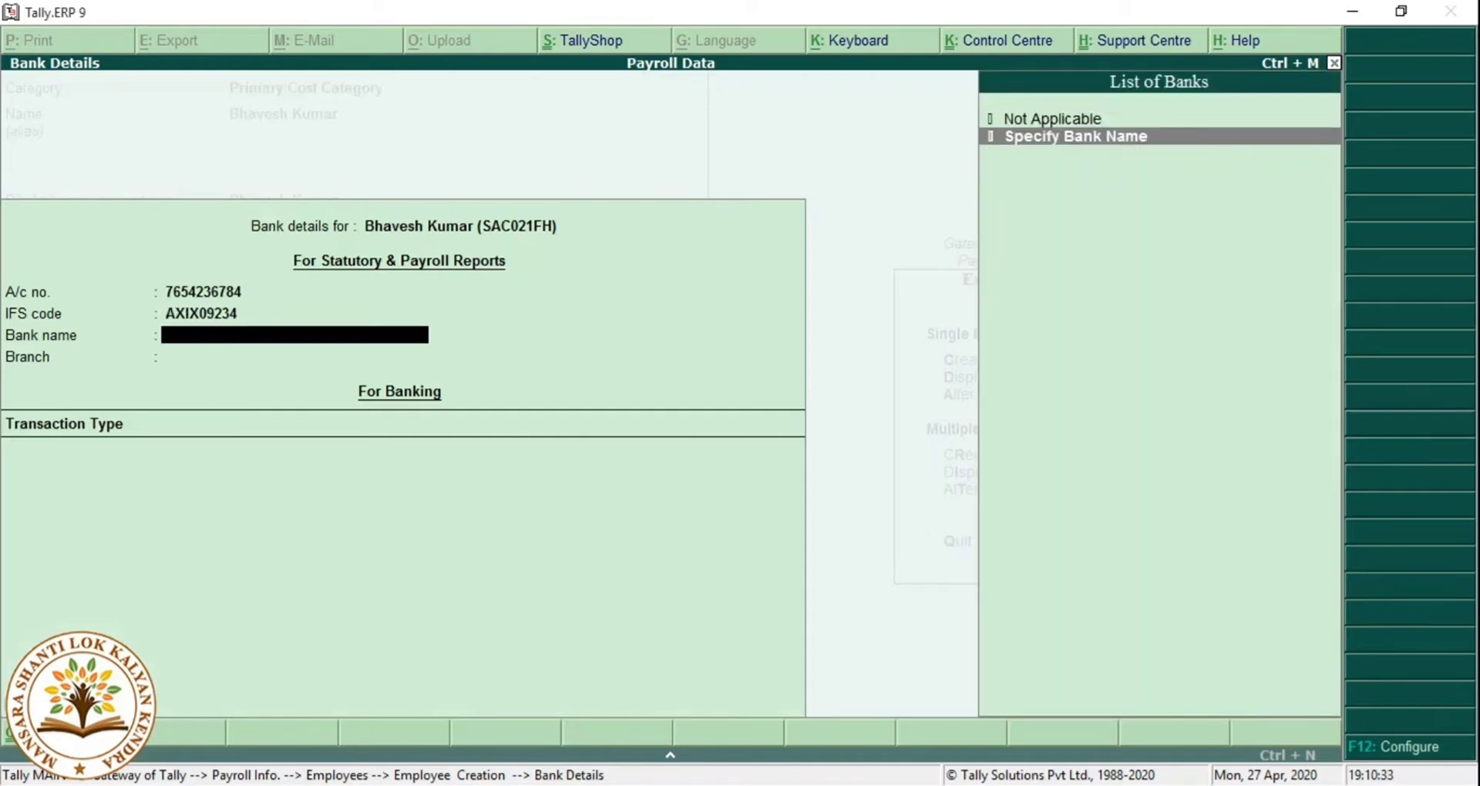
key(Return)
text(A)
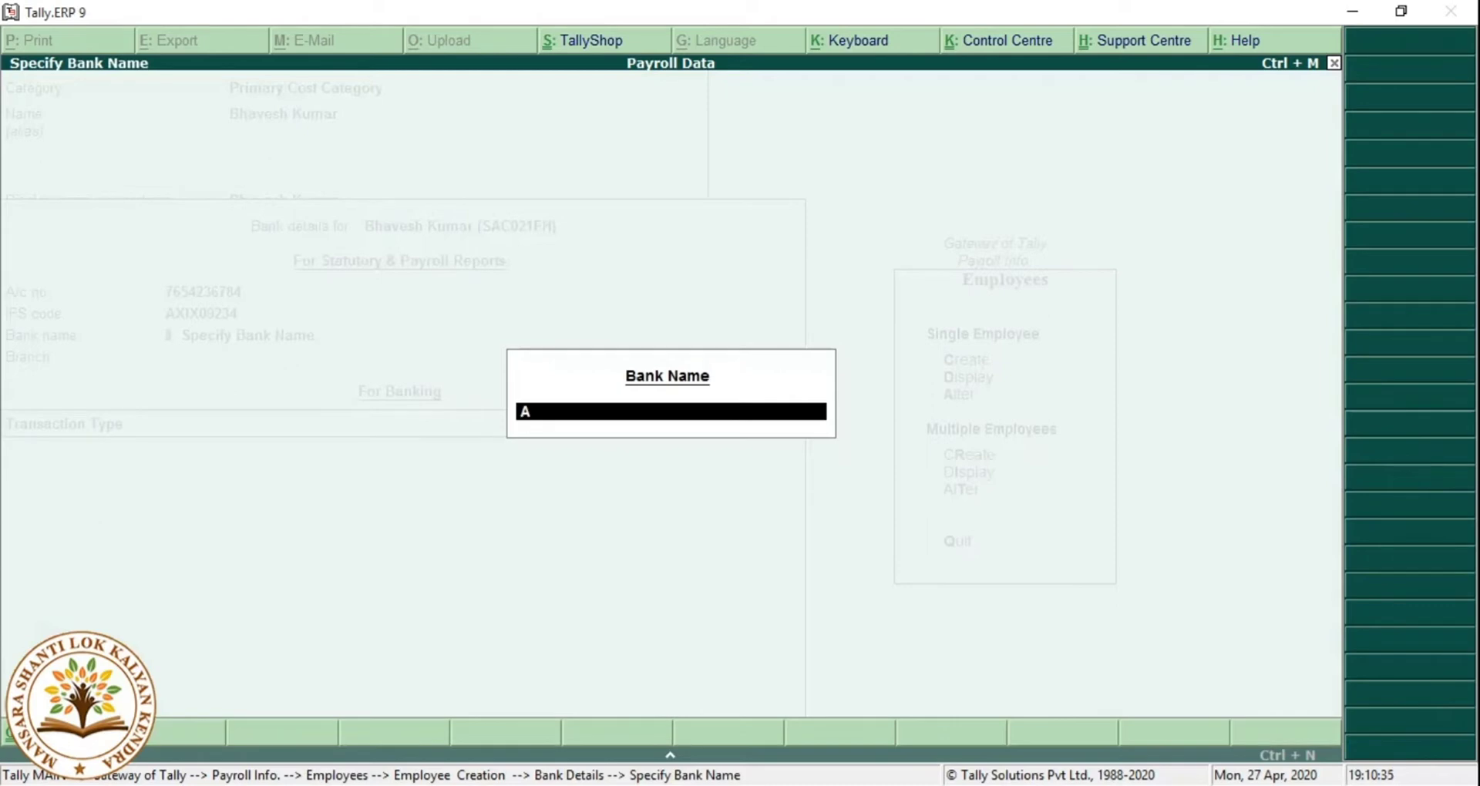
text(XIX Bank)
key(Return)
key(Return)
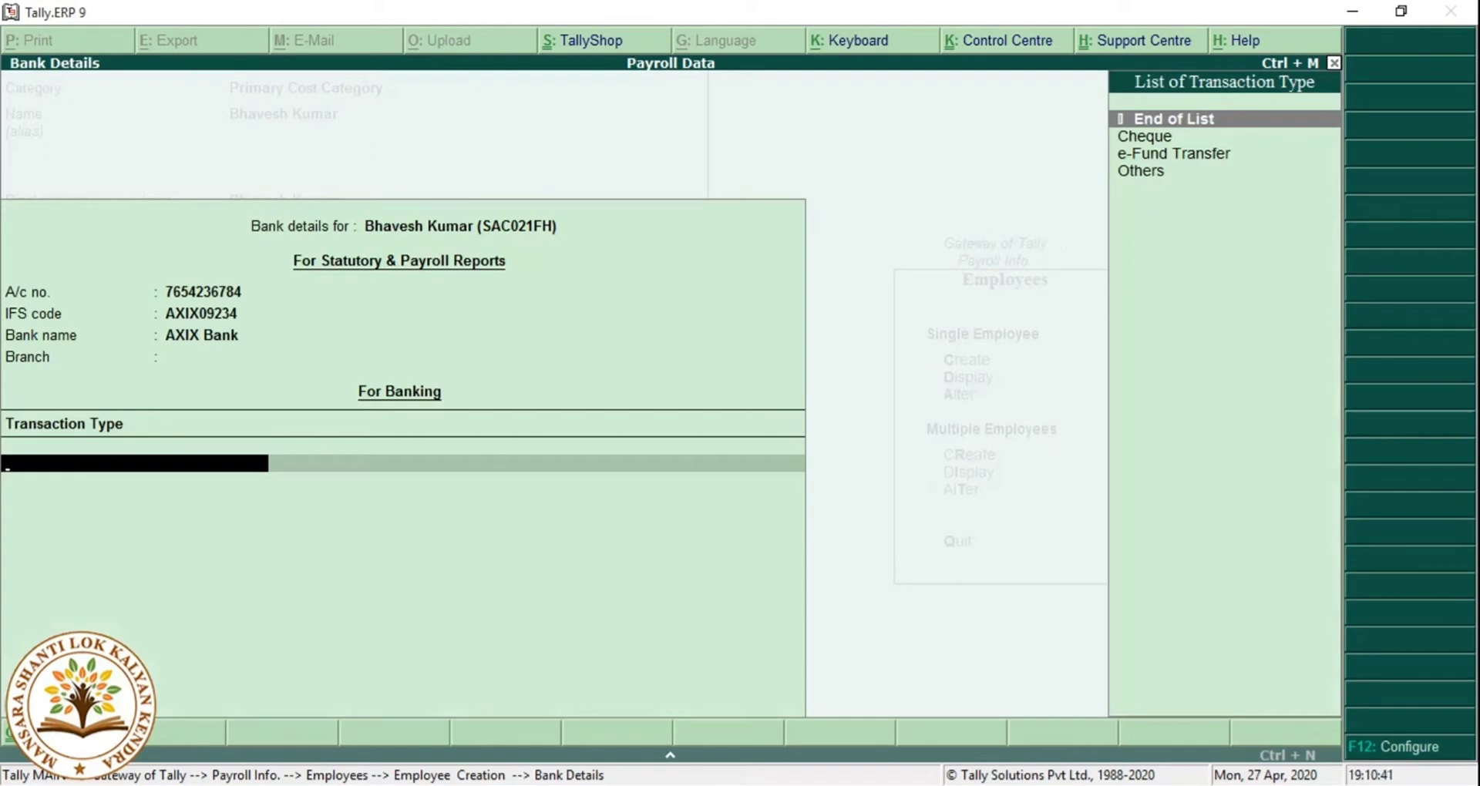
key(Down)
key(Down)
key(Down)
key(Return)
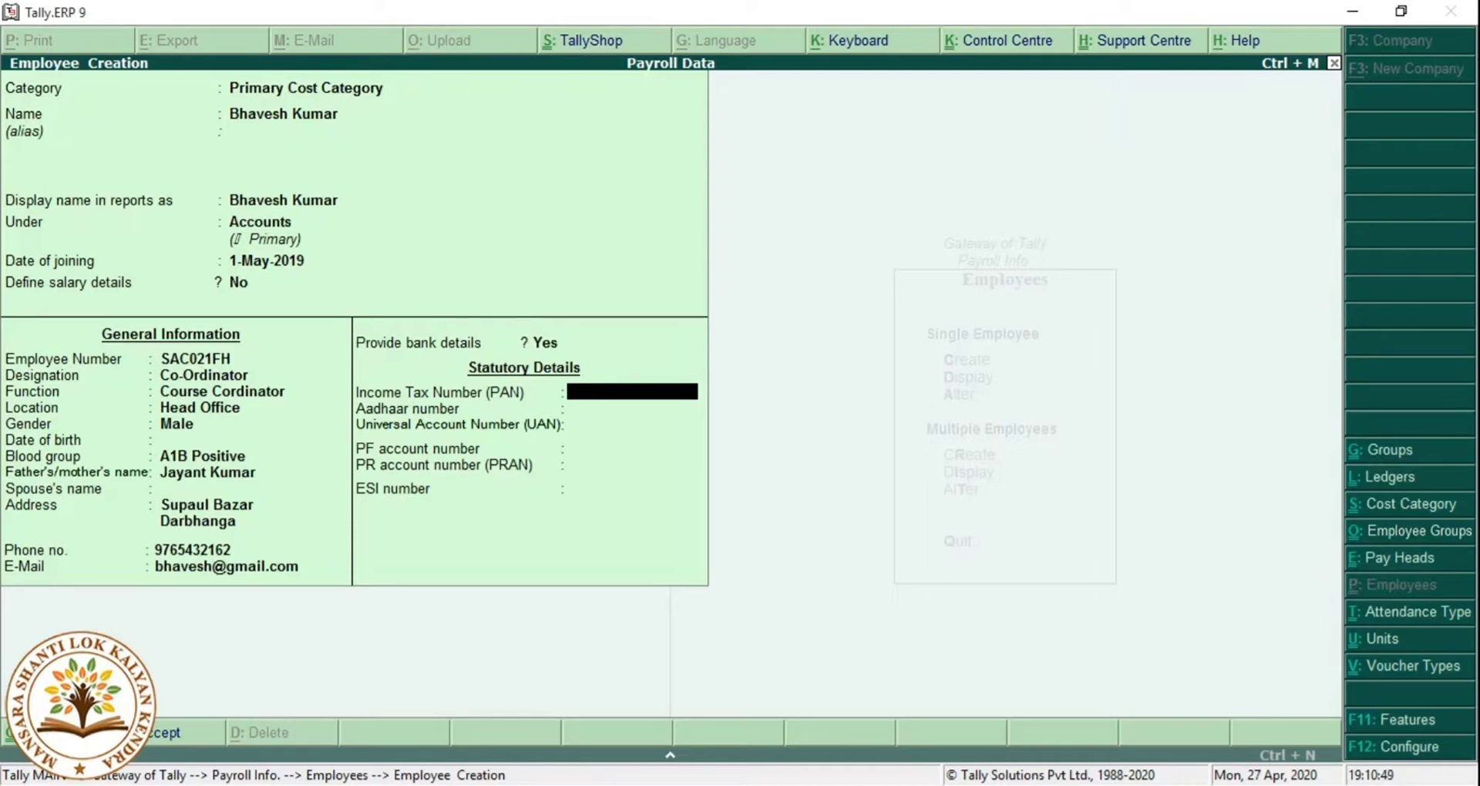
Enter a PAN for the employee and clear the invalid-entry errors.
key(Return)
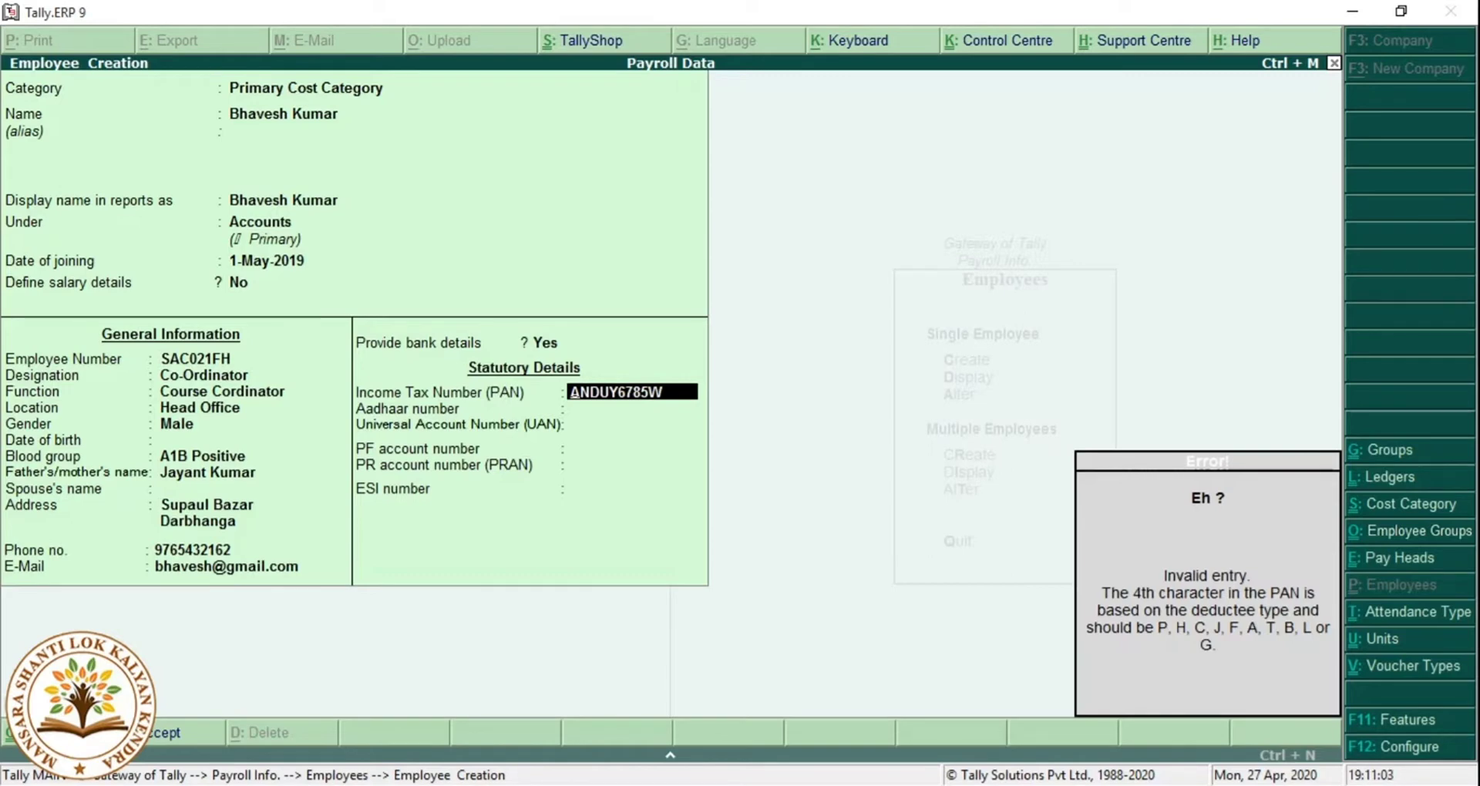
key(Escape)
key(BackSpace)
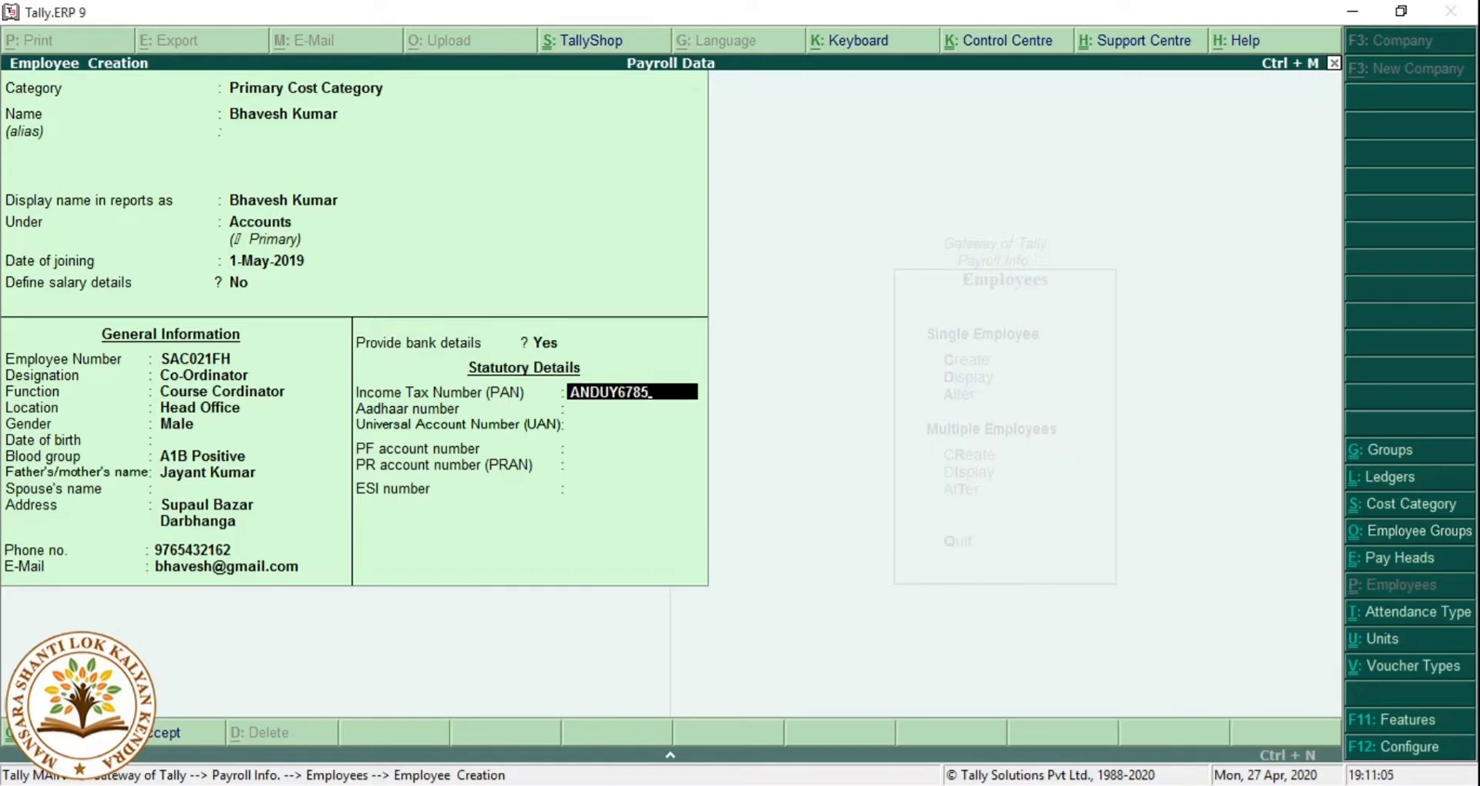
key(Return)
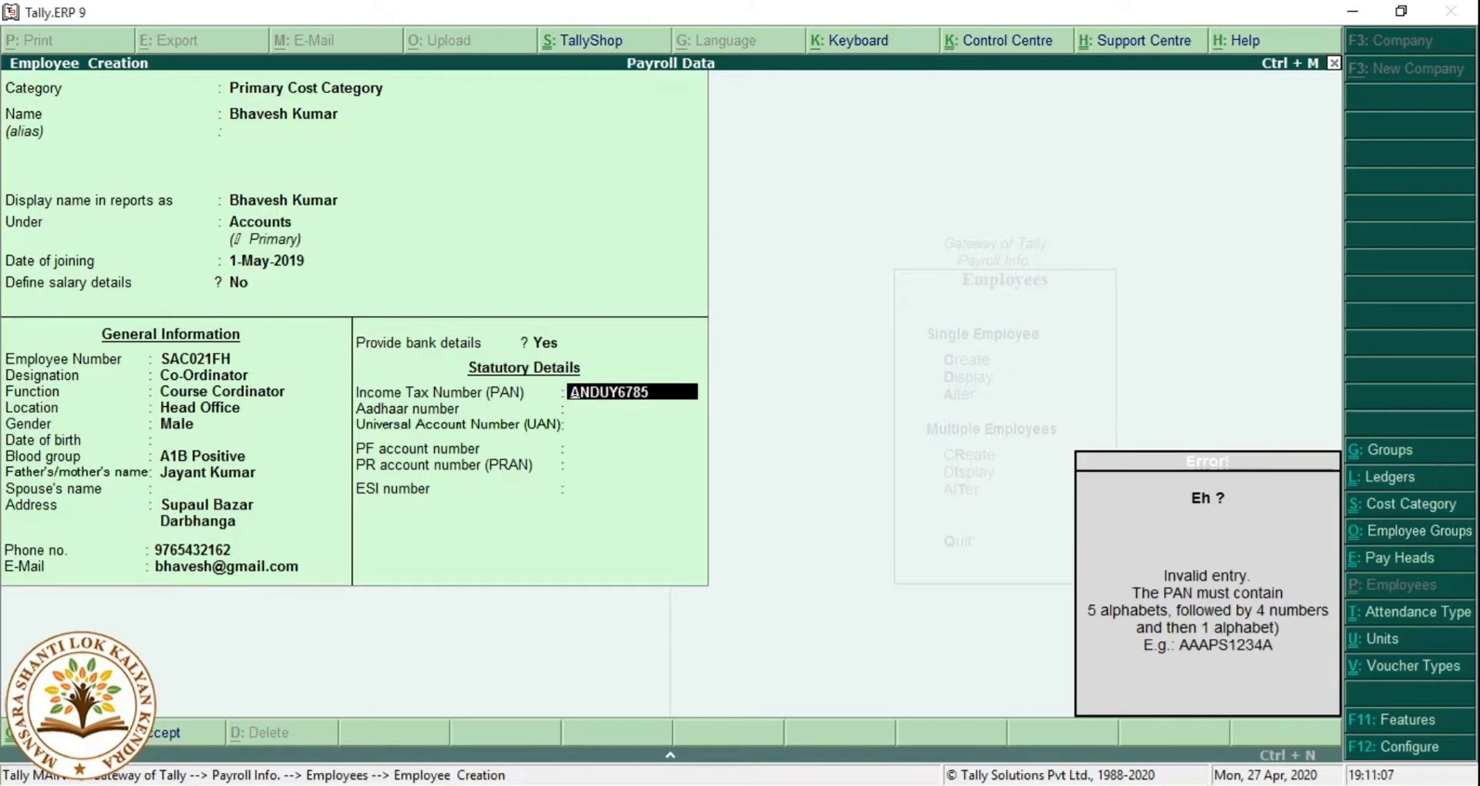
key(Up)
key(Return)
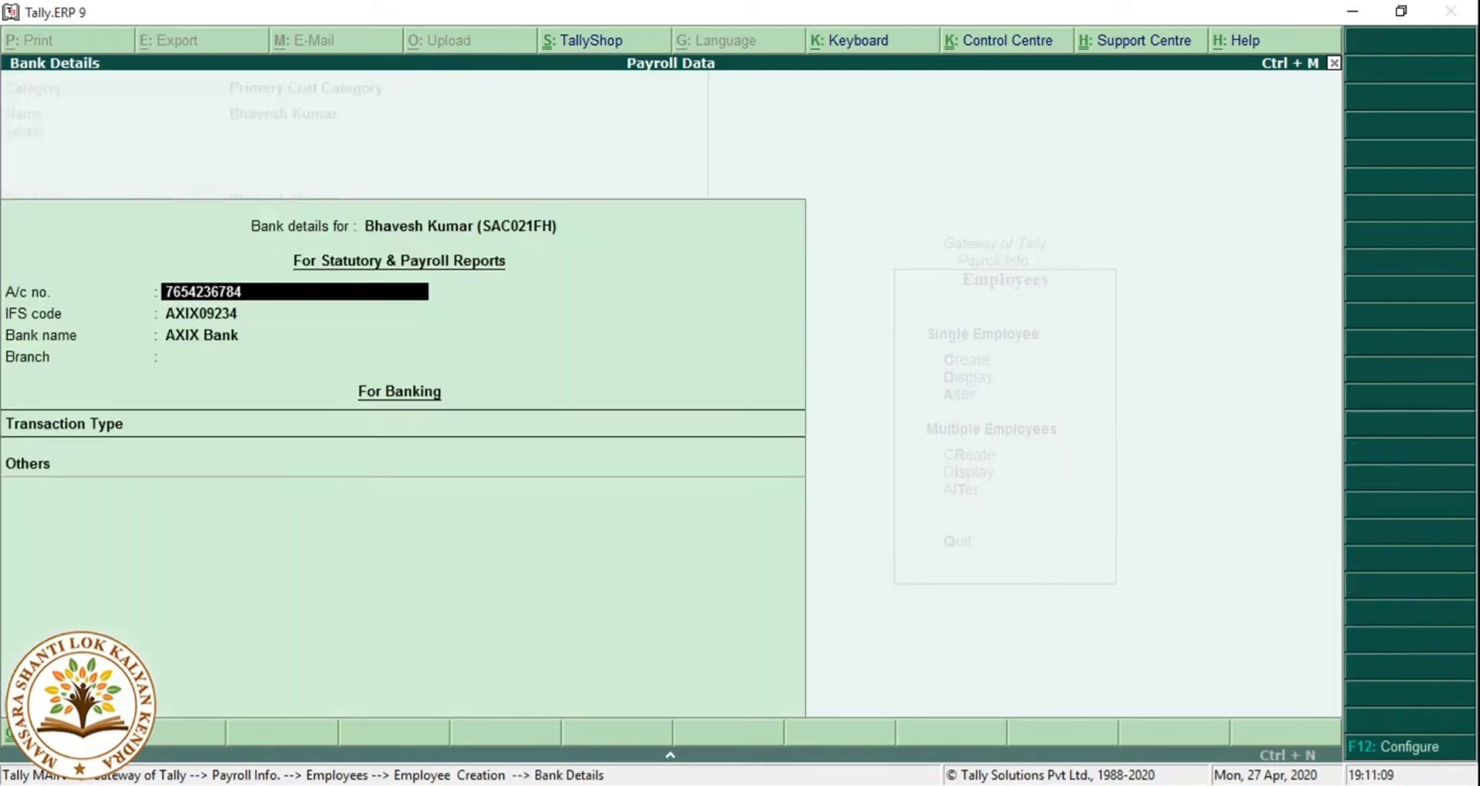
key(Return)
key(Return)
Enter a valid PAN and the Aadhaar number, then save the employee.
key(Return)
key(Return)
key(Return)
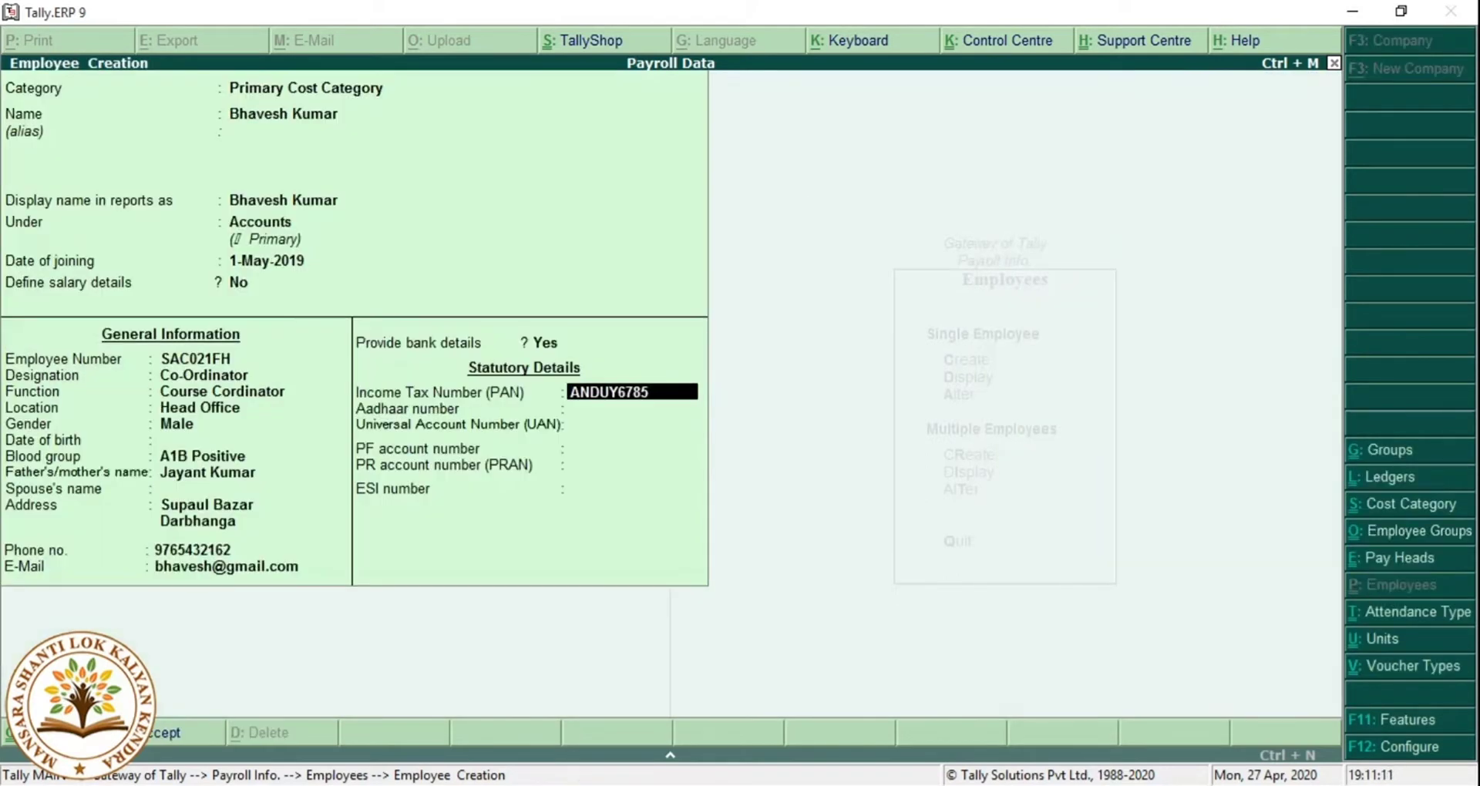
key(Return)
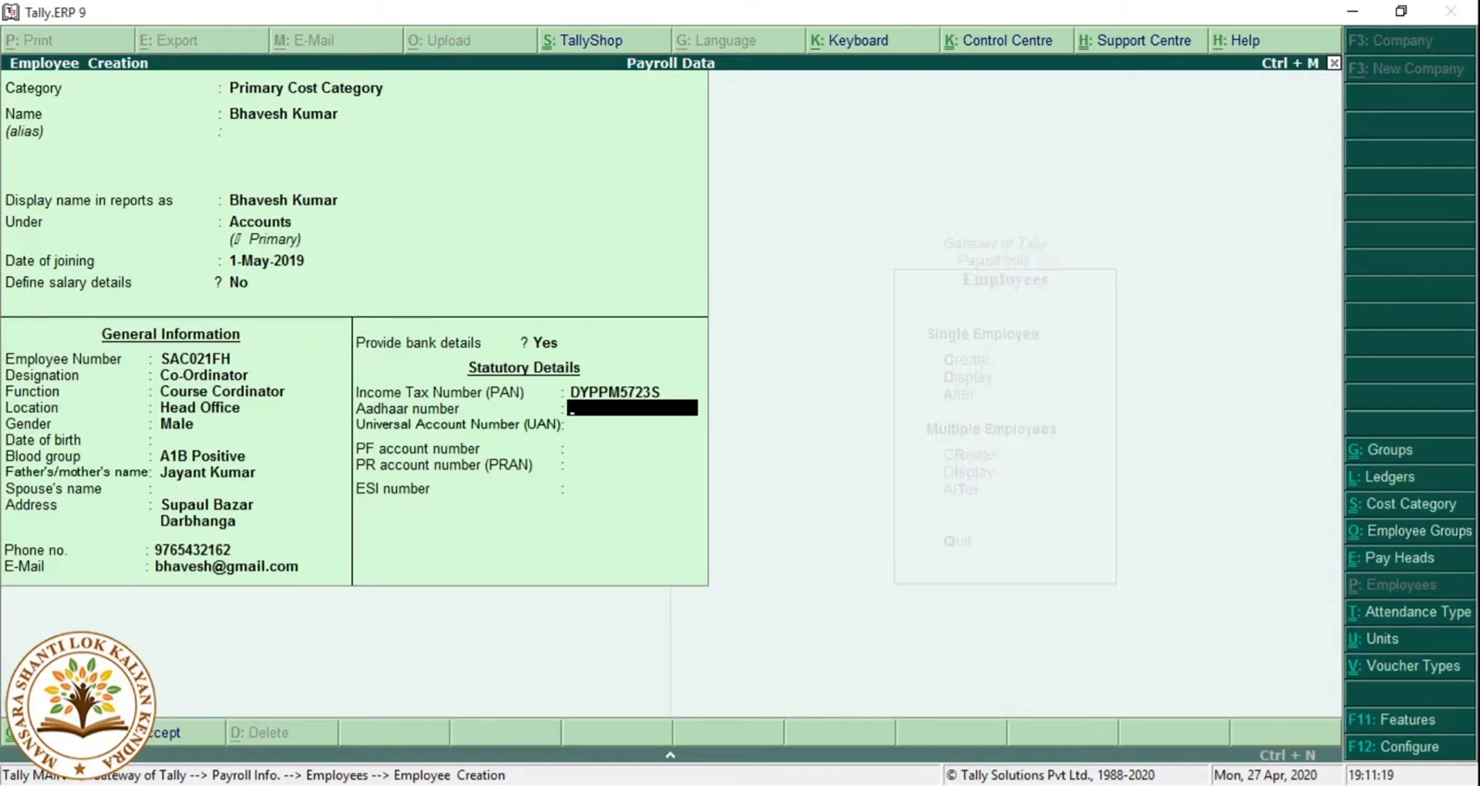
key(Return)
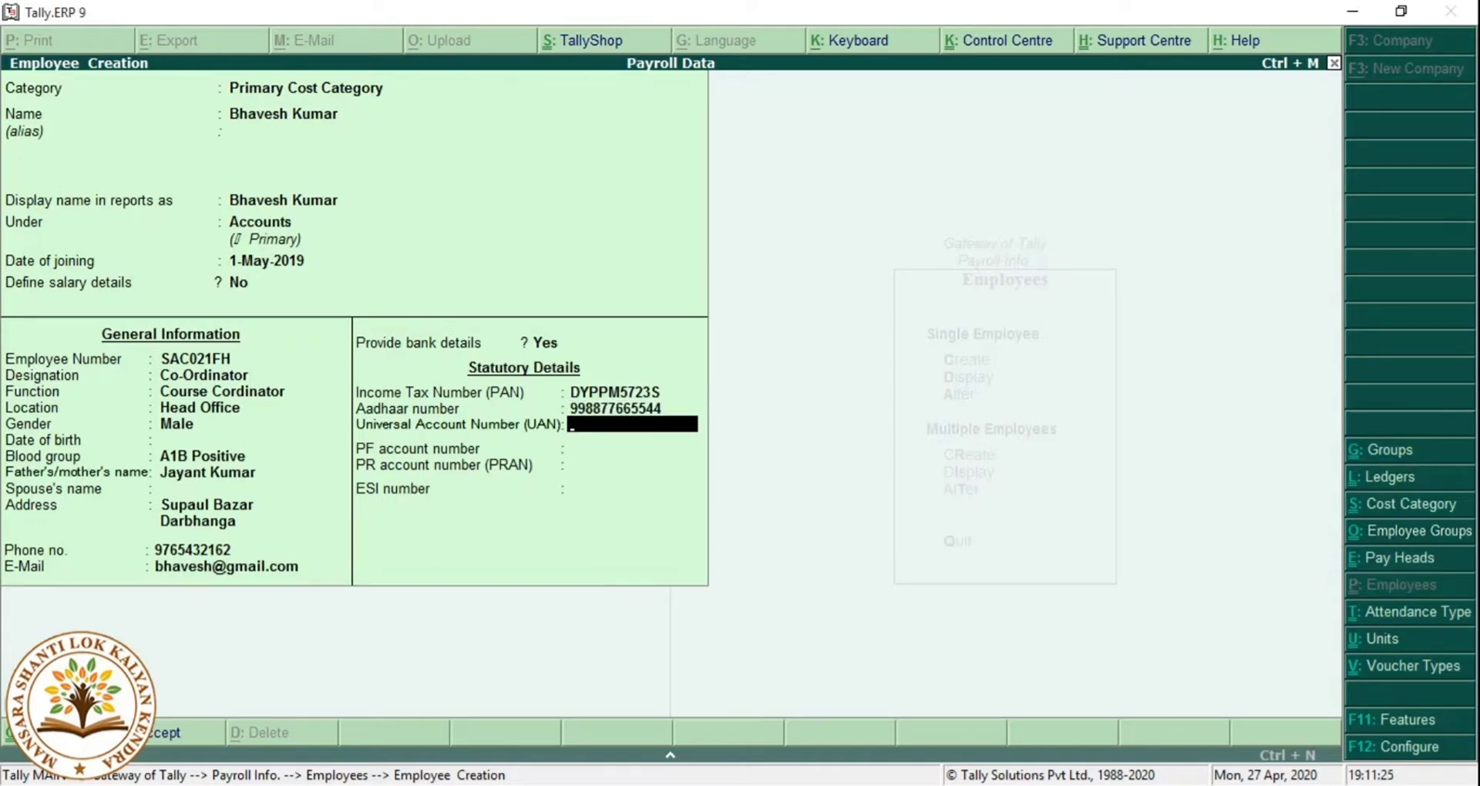
key(Return)
key(Return)
key(Return)
key(Return)
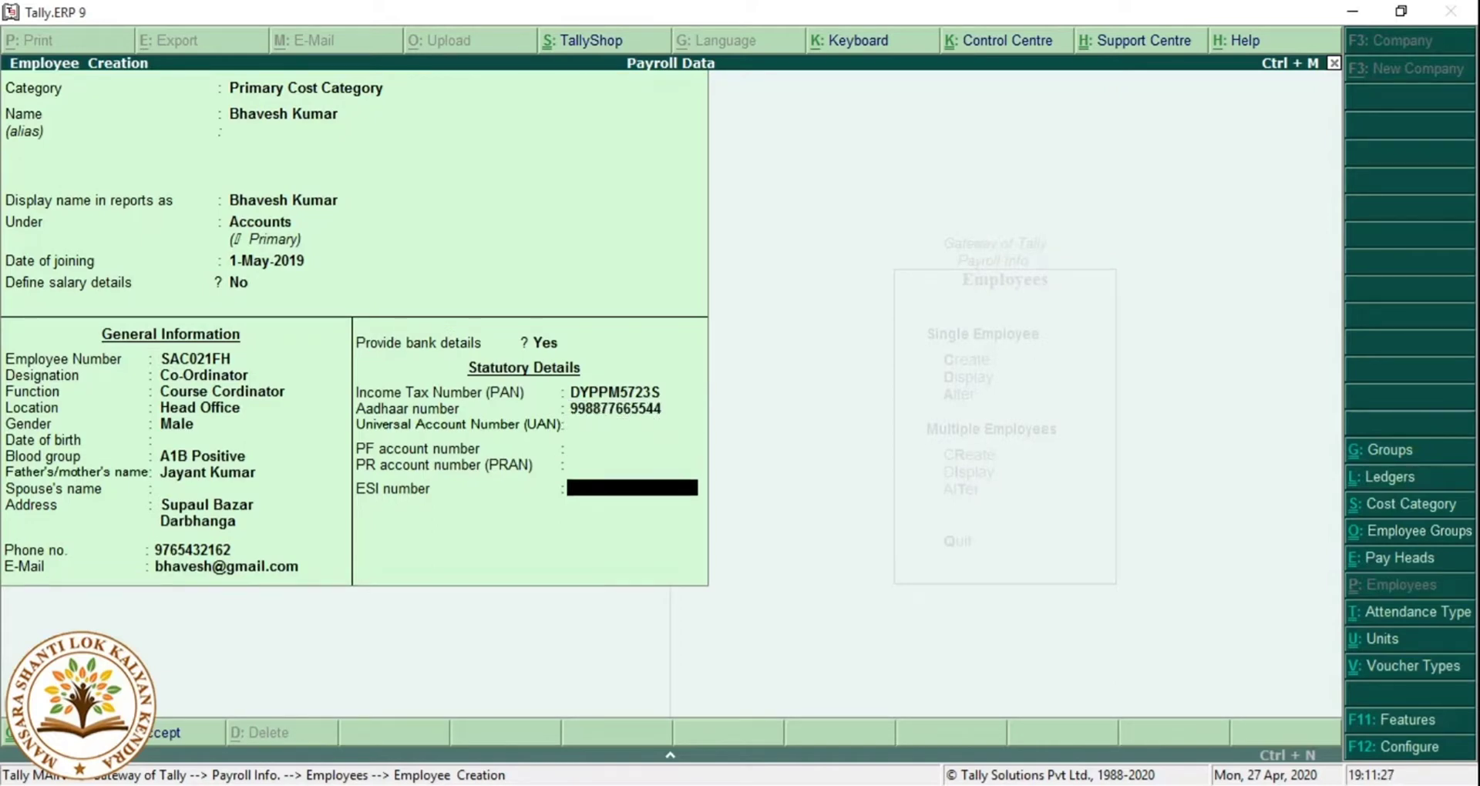
key(Return)
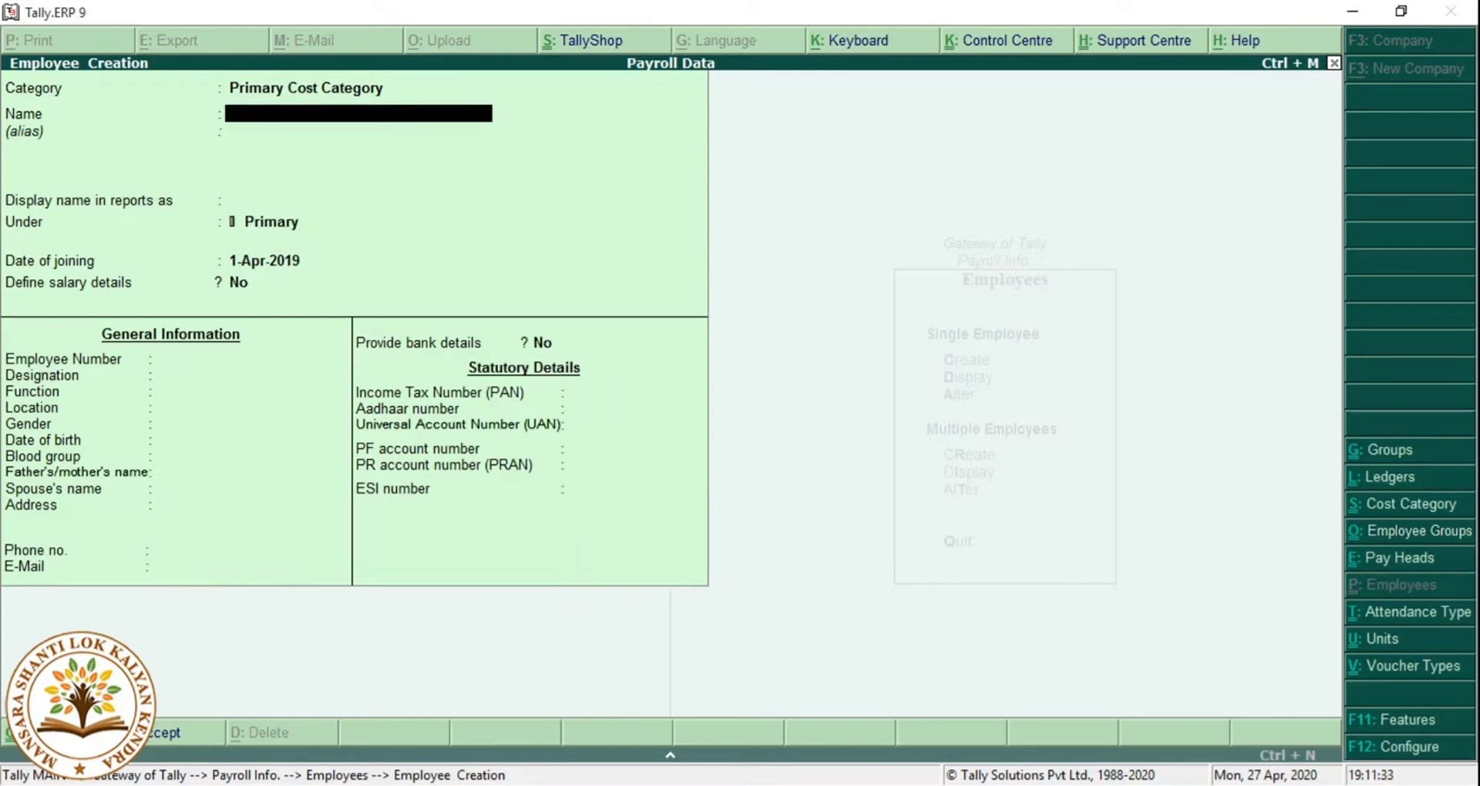
Name the new employee, assign the Sales group, and set joining date 1-May-2019.
key(Return)
key(Return)
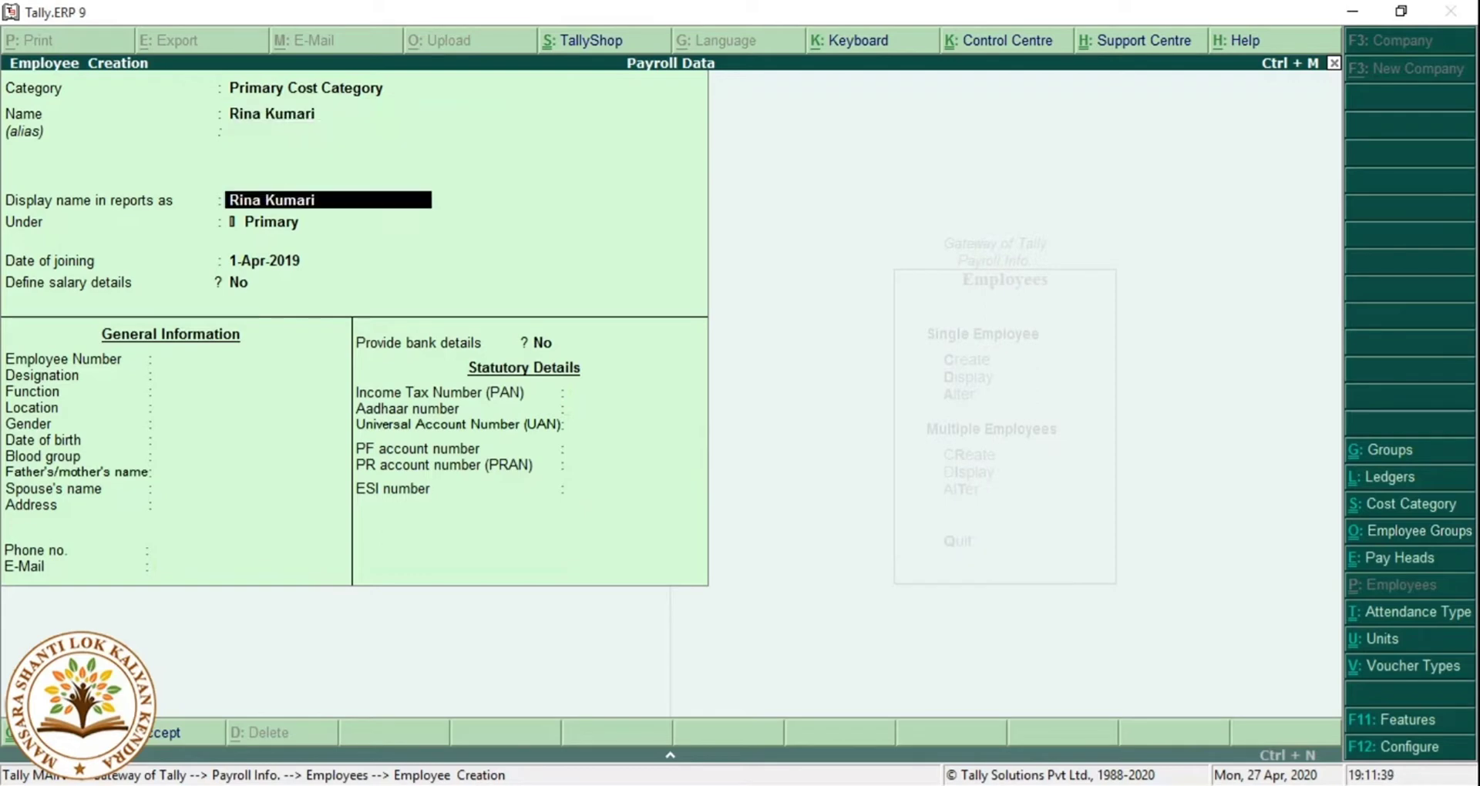
key(Return)
key(Down)
key(Down)
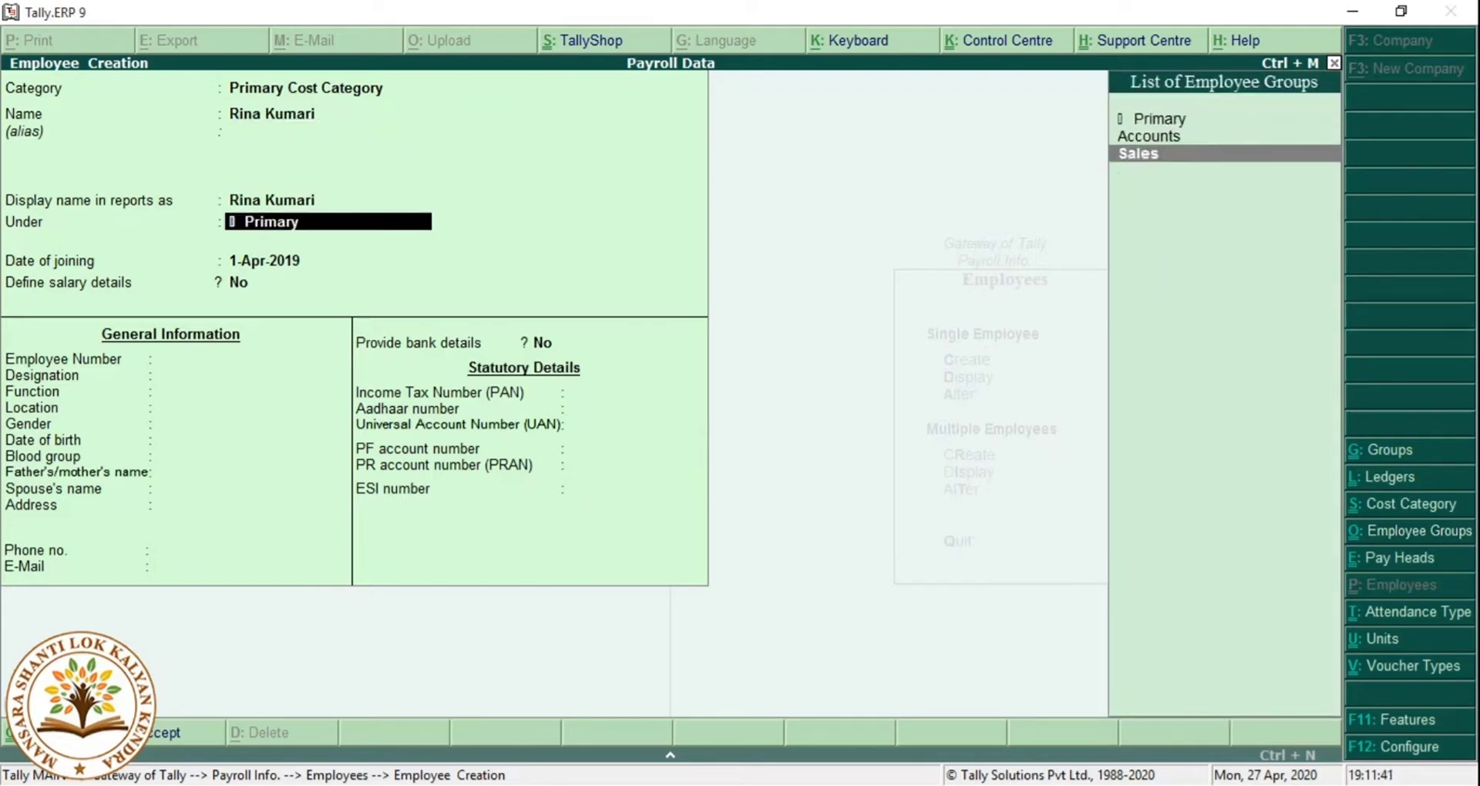
key(Return)
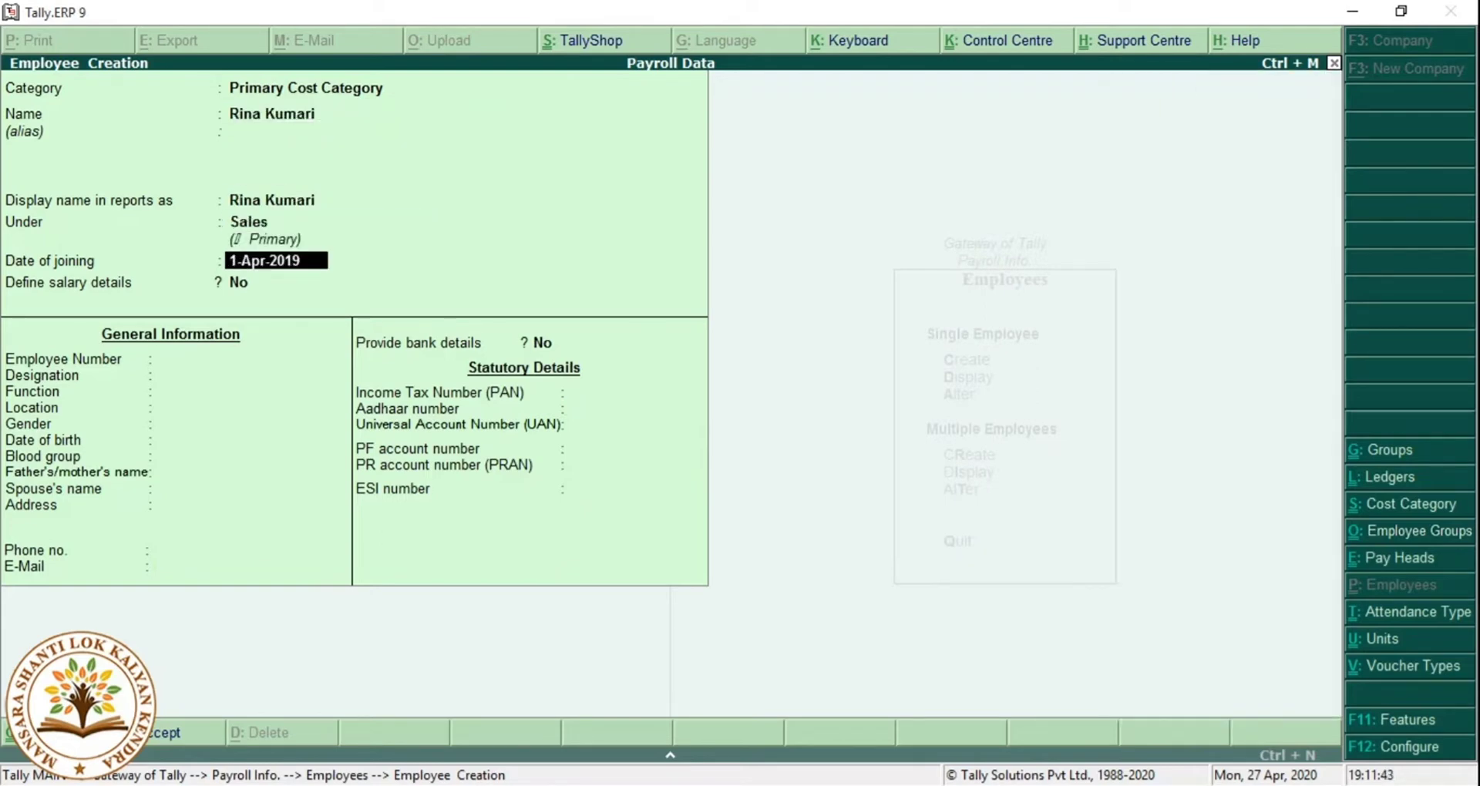
text(a)
key(BackSpace)
text(01.05)
key(Return)
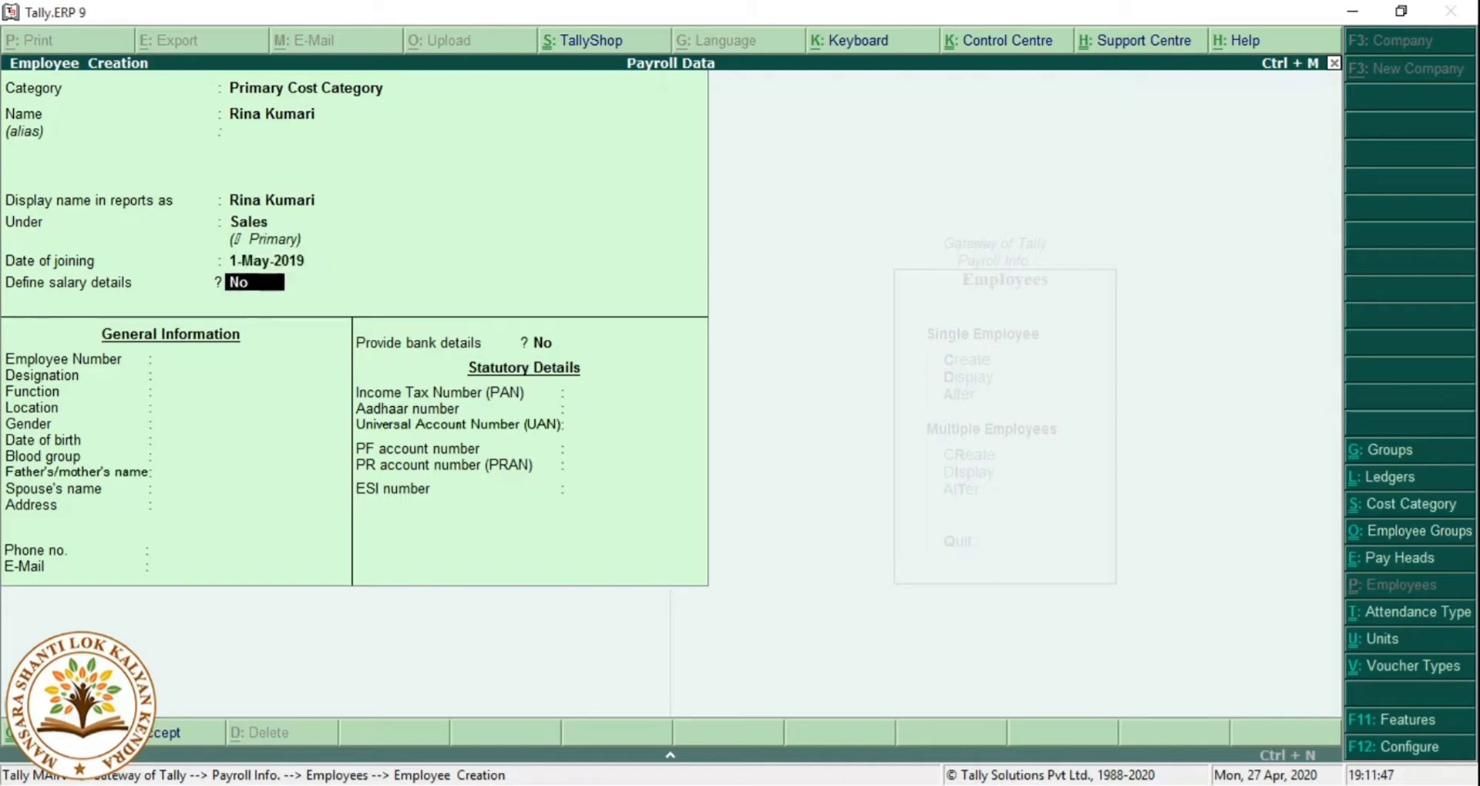
Enter the employee number, designation Manager and function Marketing.
key(Return)
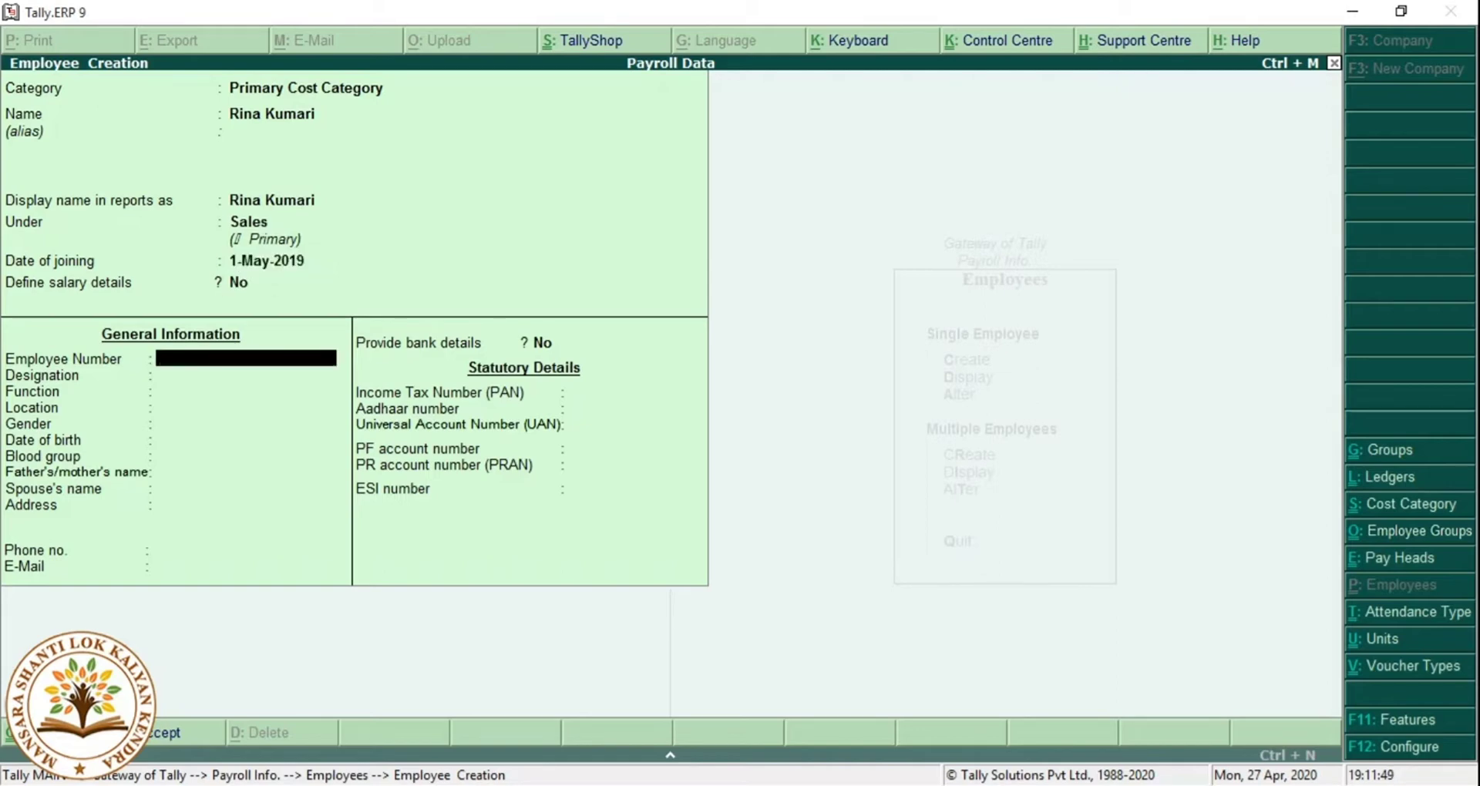
text(SAC085843954)
key(Return)
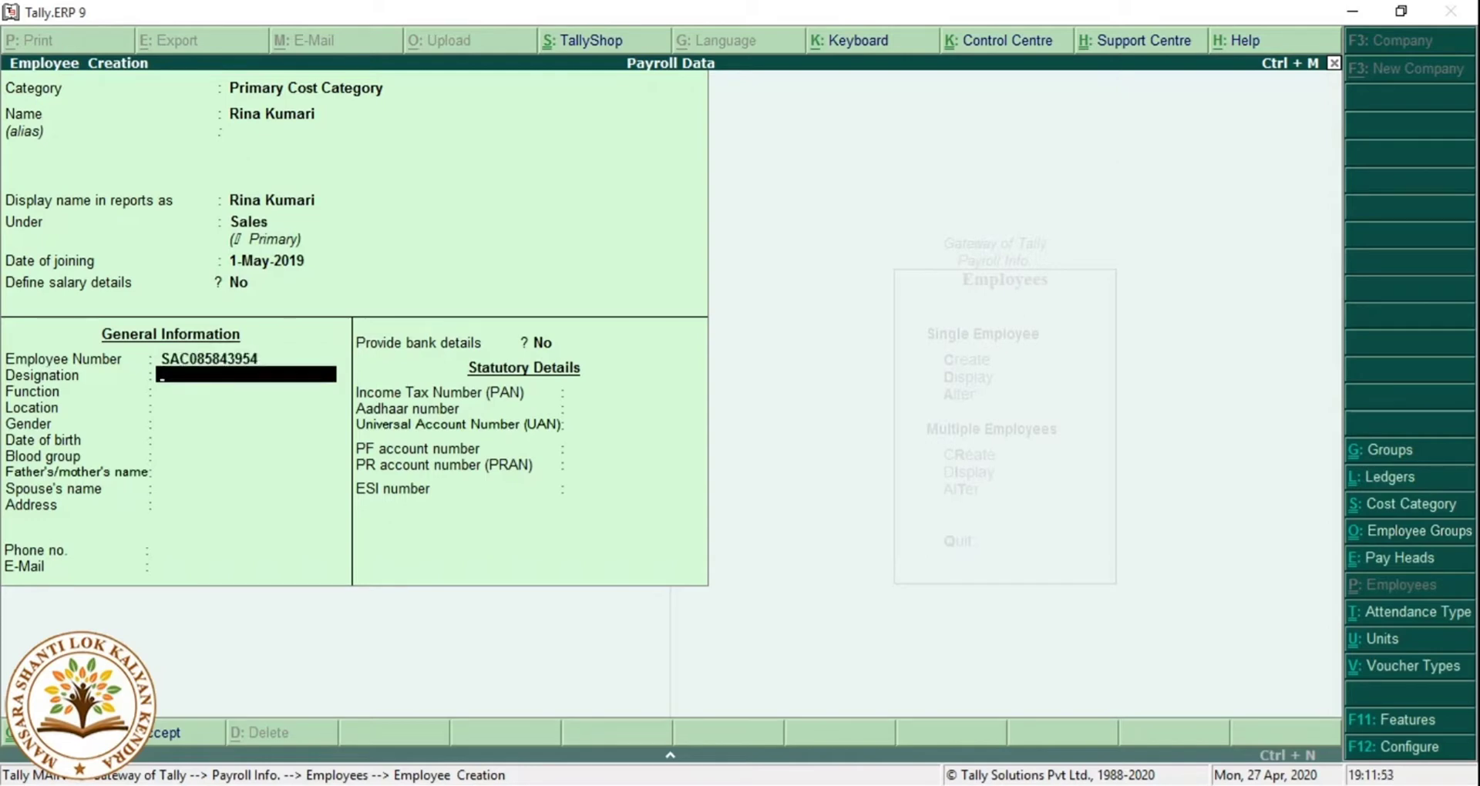
text(Manager)
key(Return)
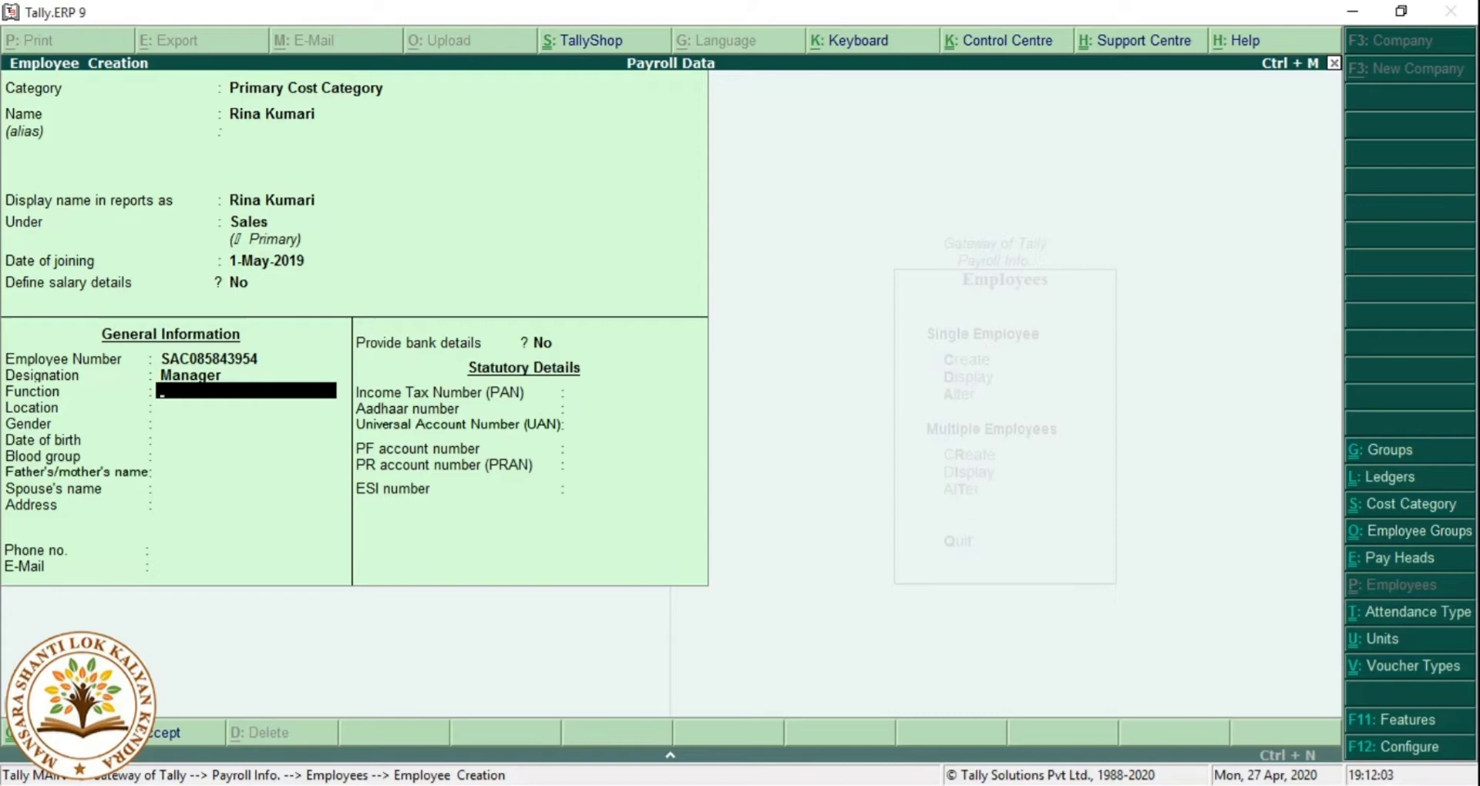
text(Marketing)
Set location Sales Excutor, gender Female and blood group A2B Negative.
key(Return)
key(Return)
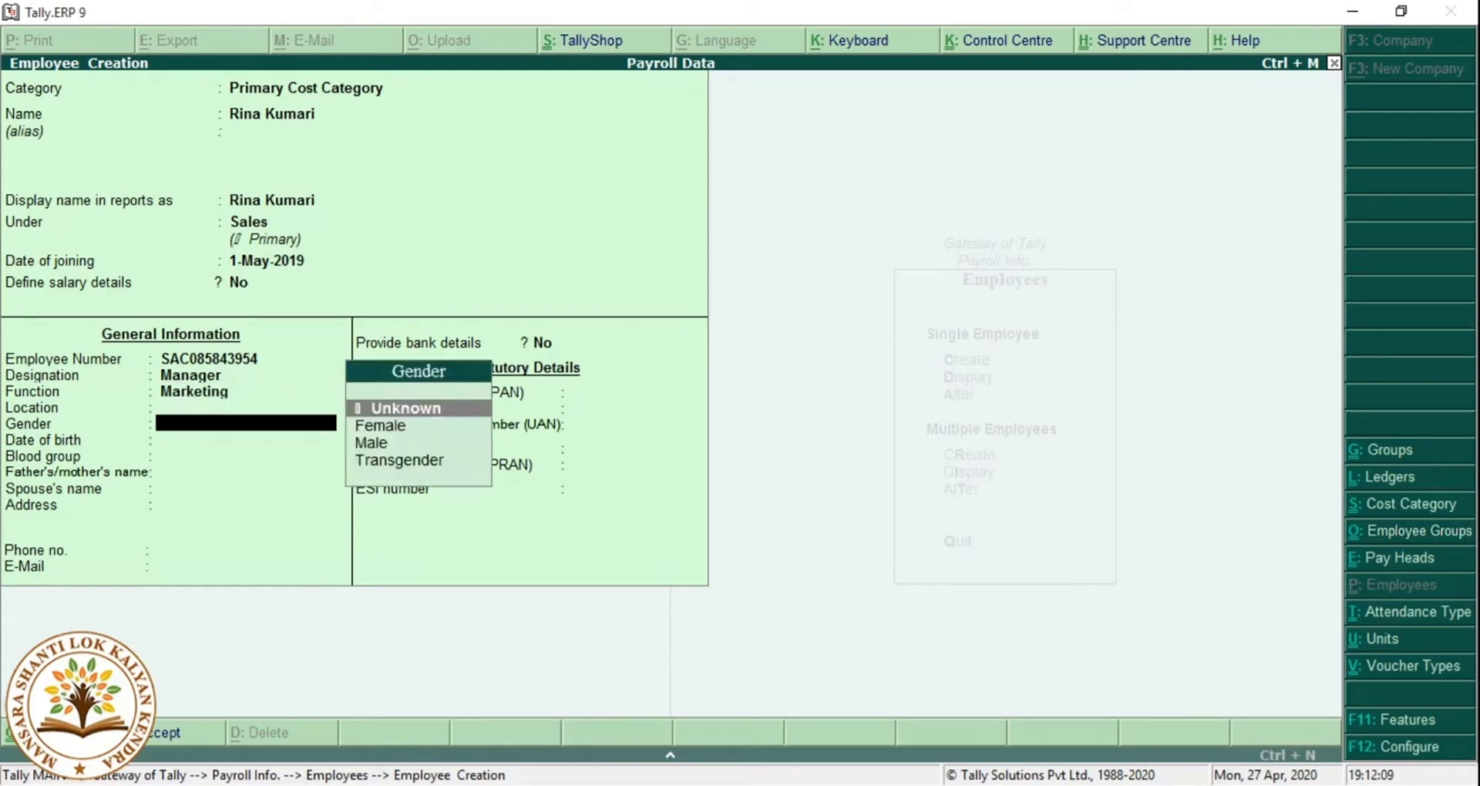
key(BackSpace)
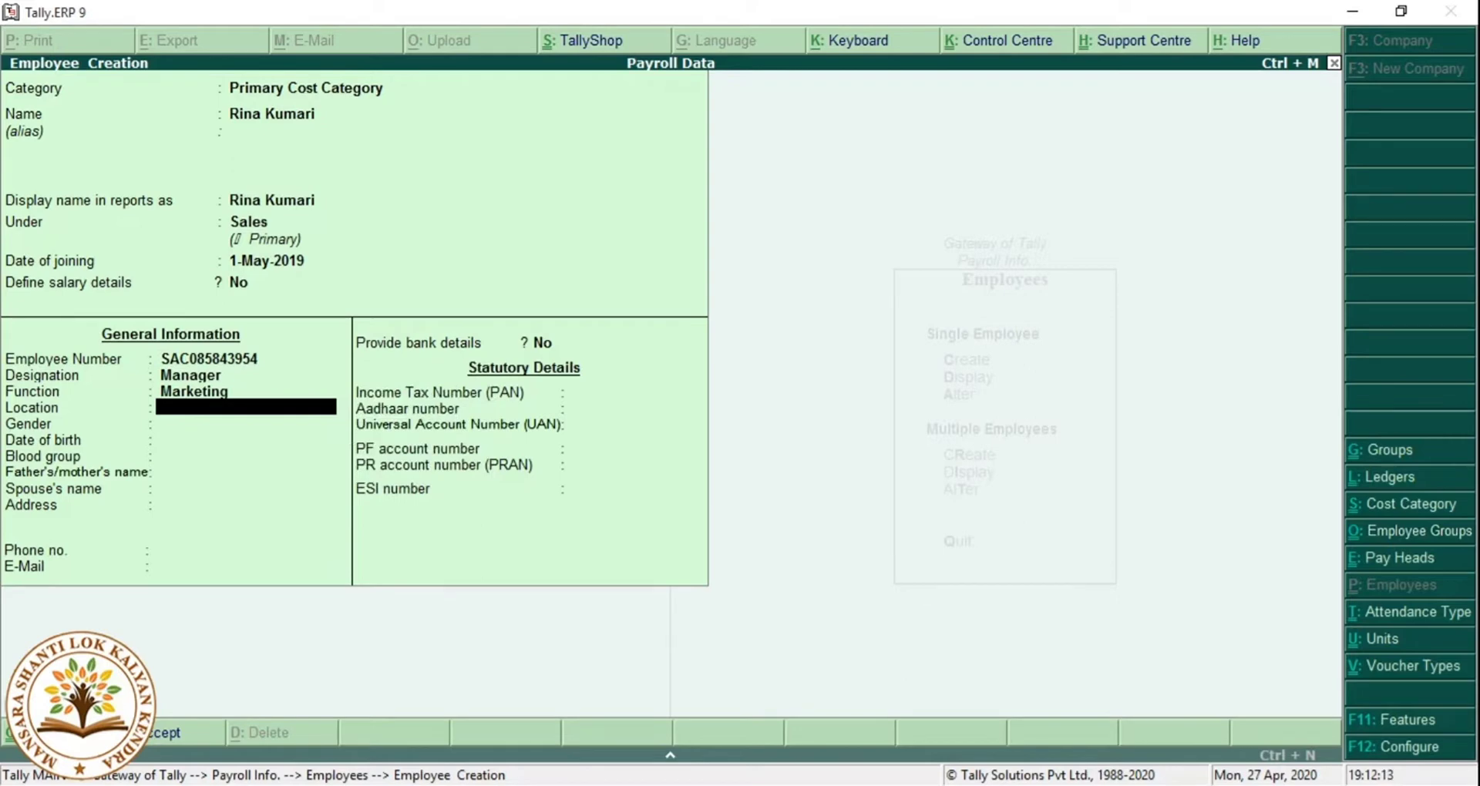
text(Sales Excutor)
key(Return)
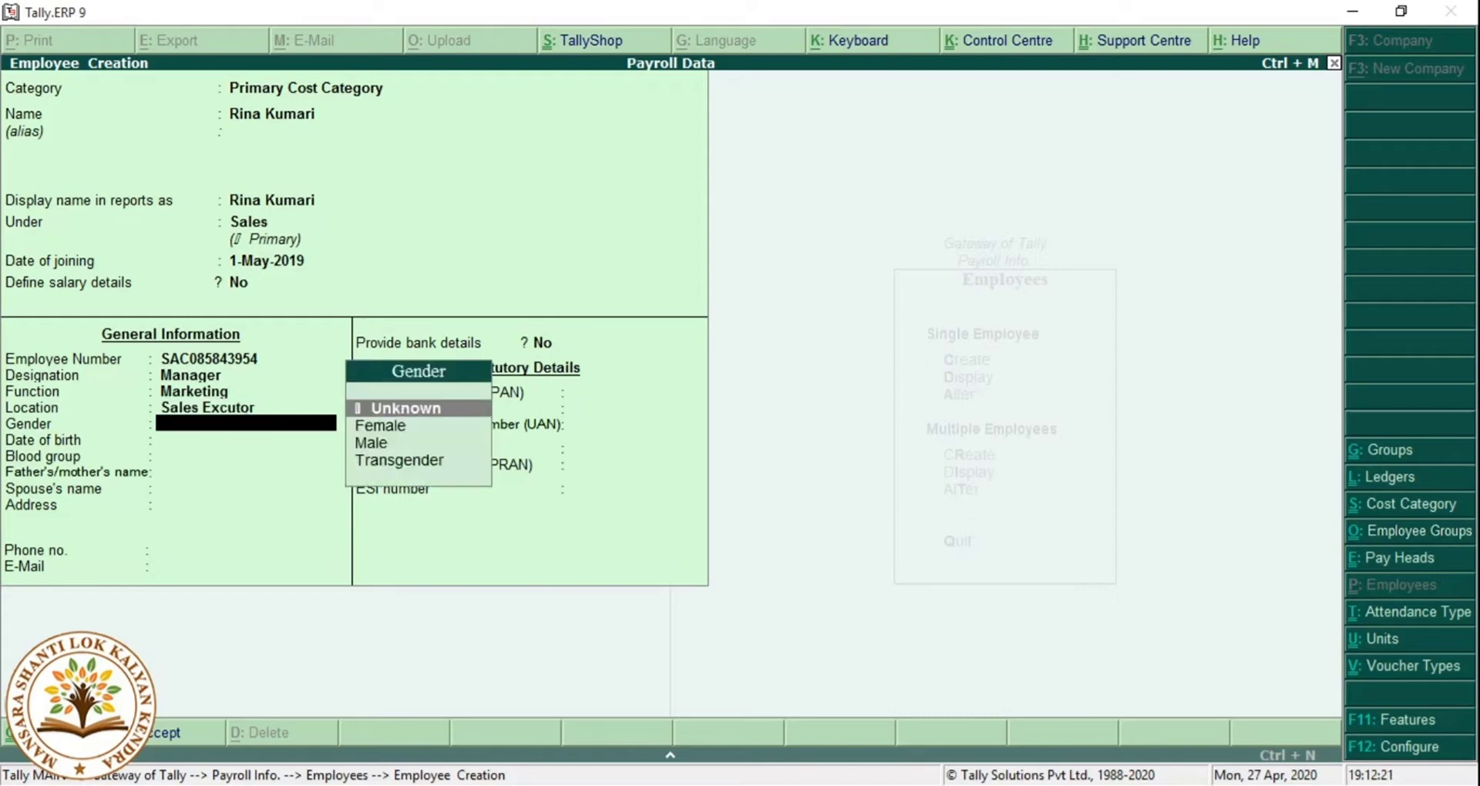
key(Down)
key(Return)
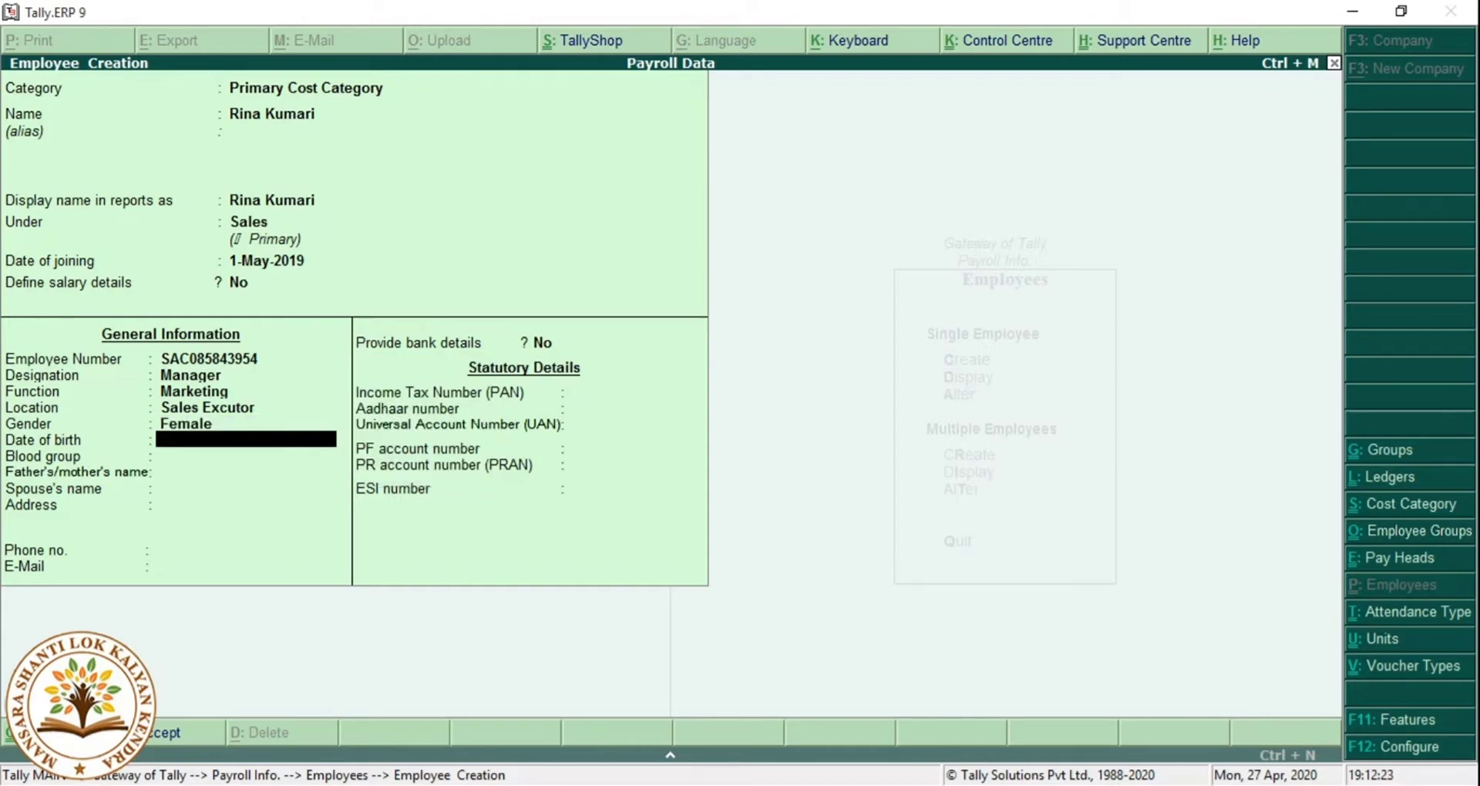
key(Return)
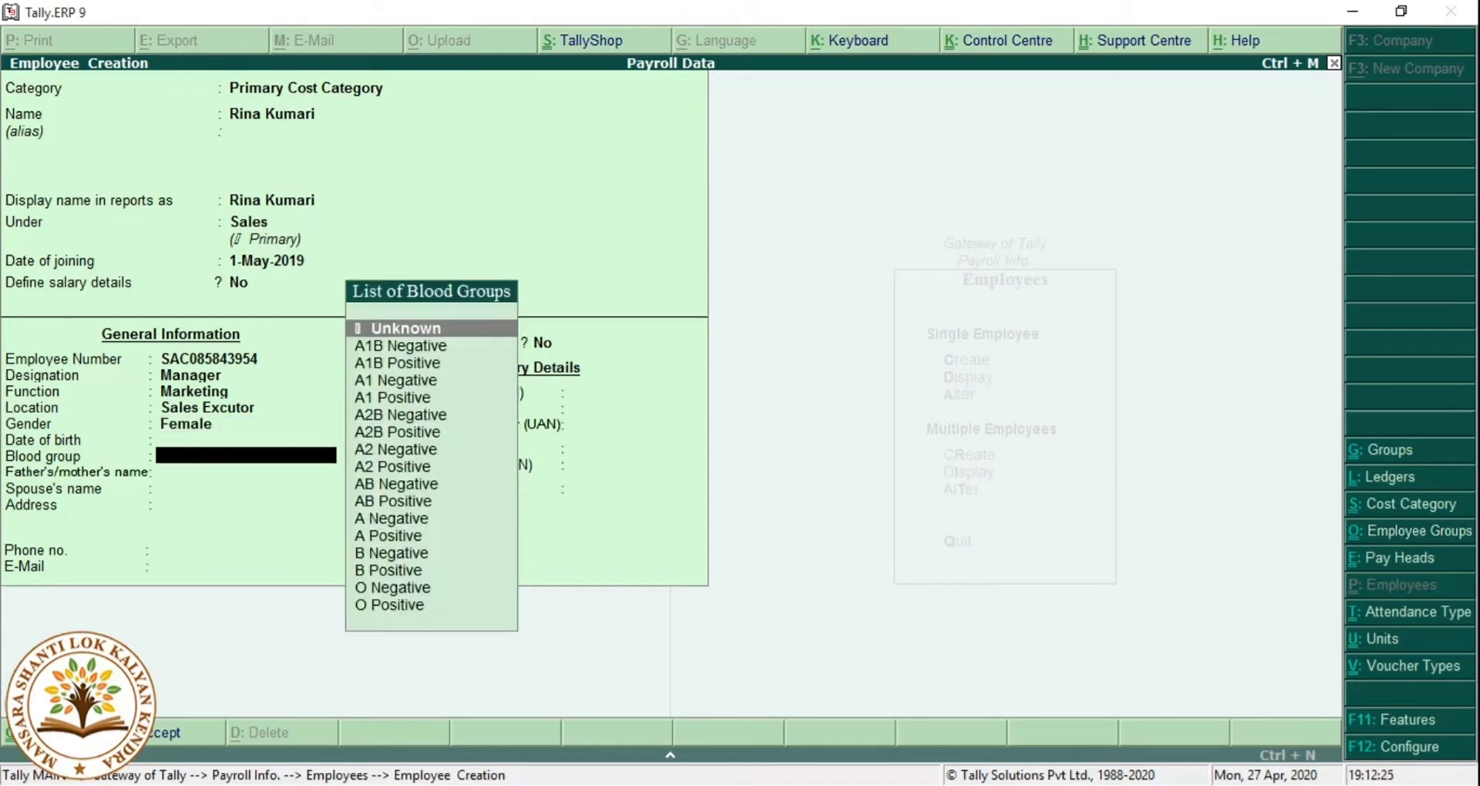
key(Down)
key(Down)
key(Down)
key(Down)
key(Down)
key(Return)
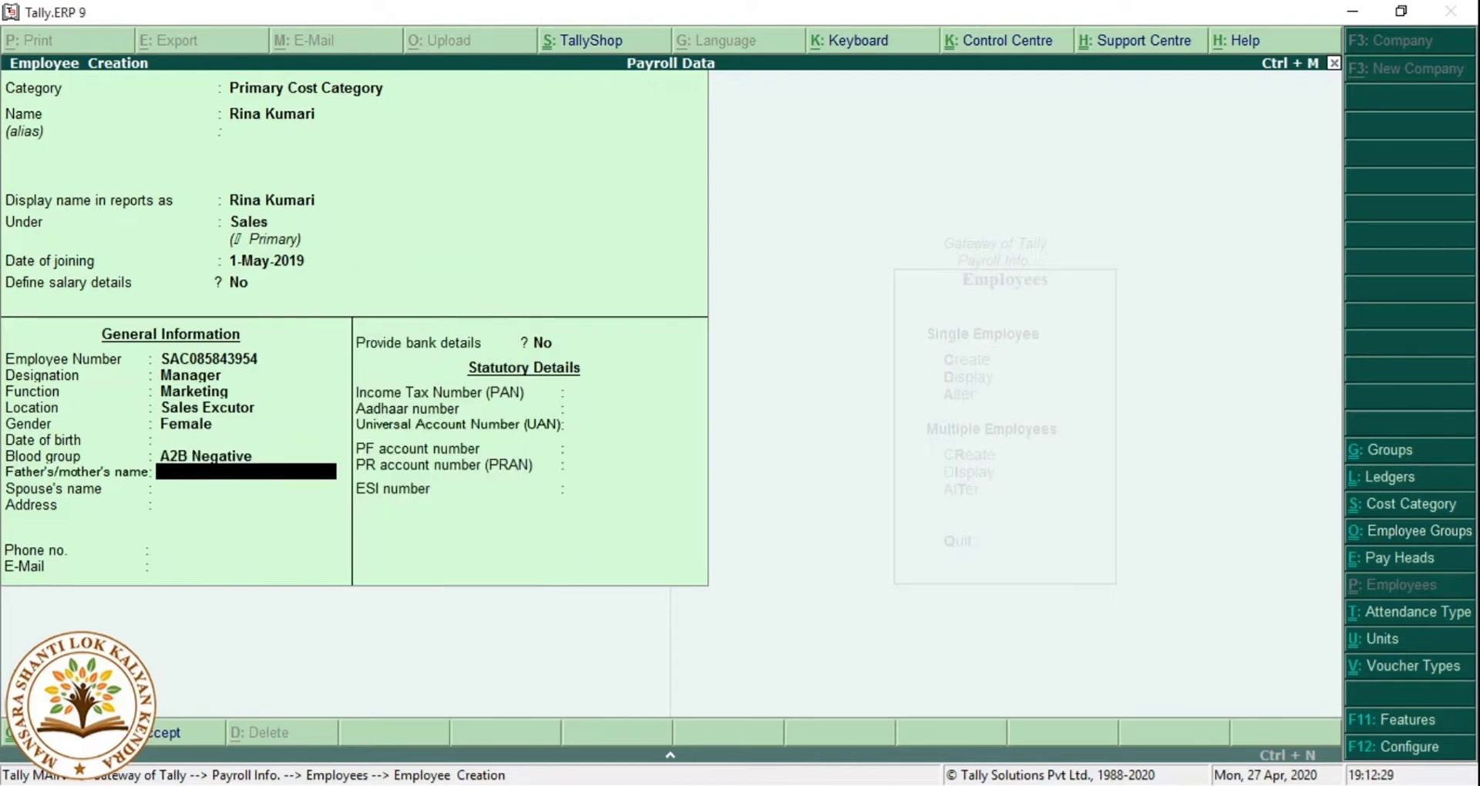
Enter the parent's name, a two-line address and the phone number.
key(Return)
key(Return)
key(Return)
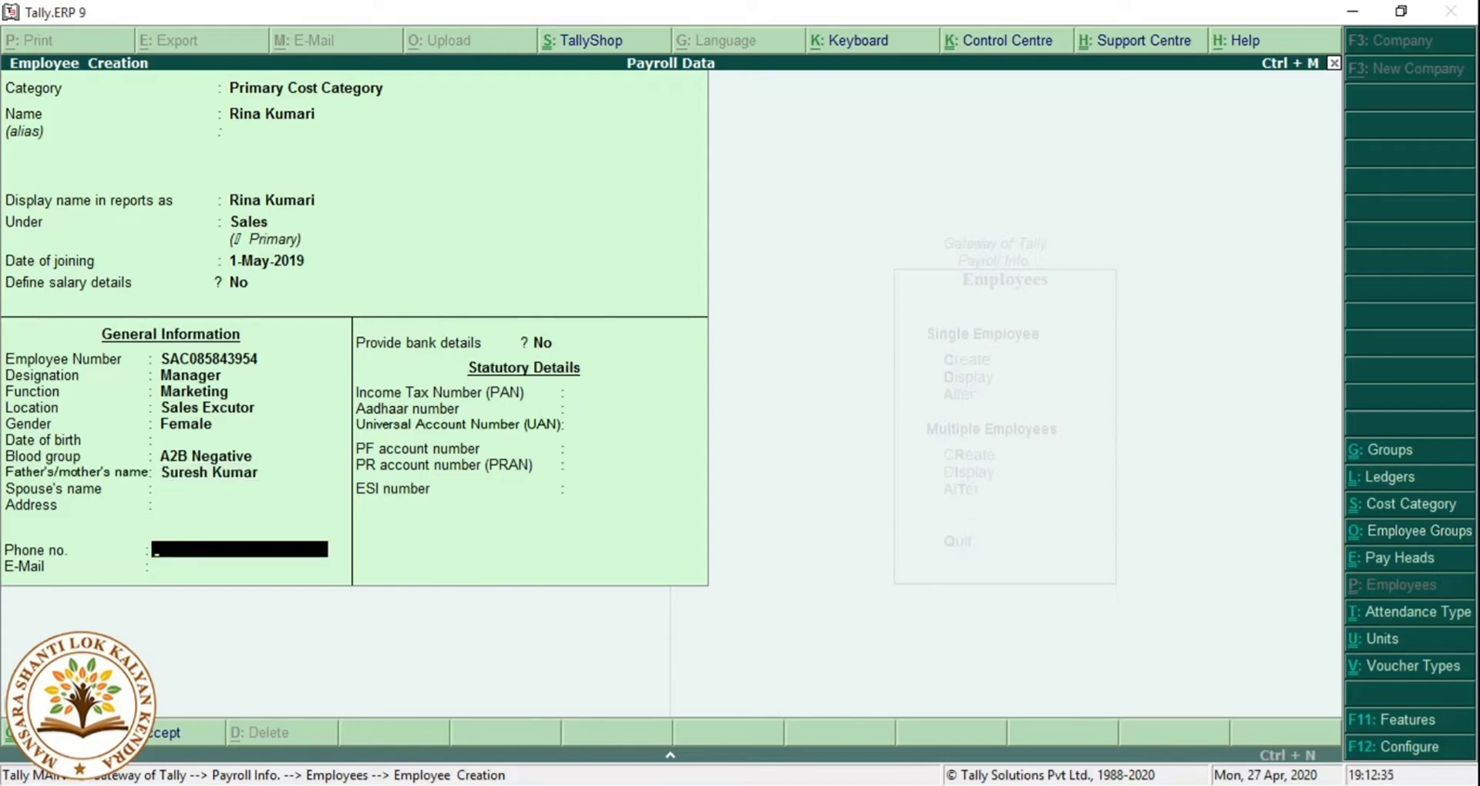
key(BackSpace)
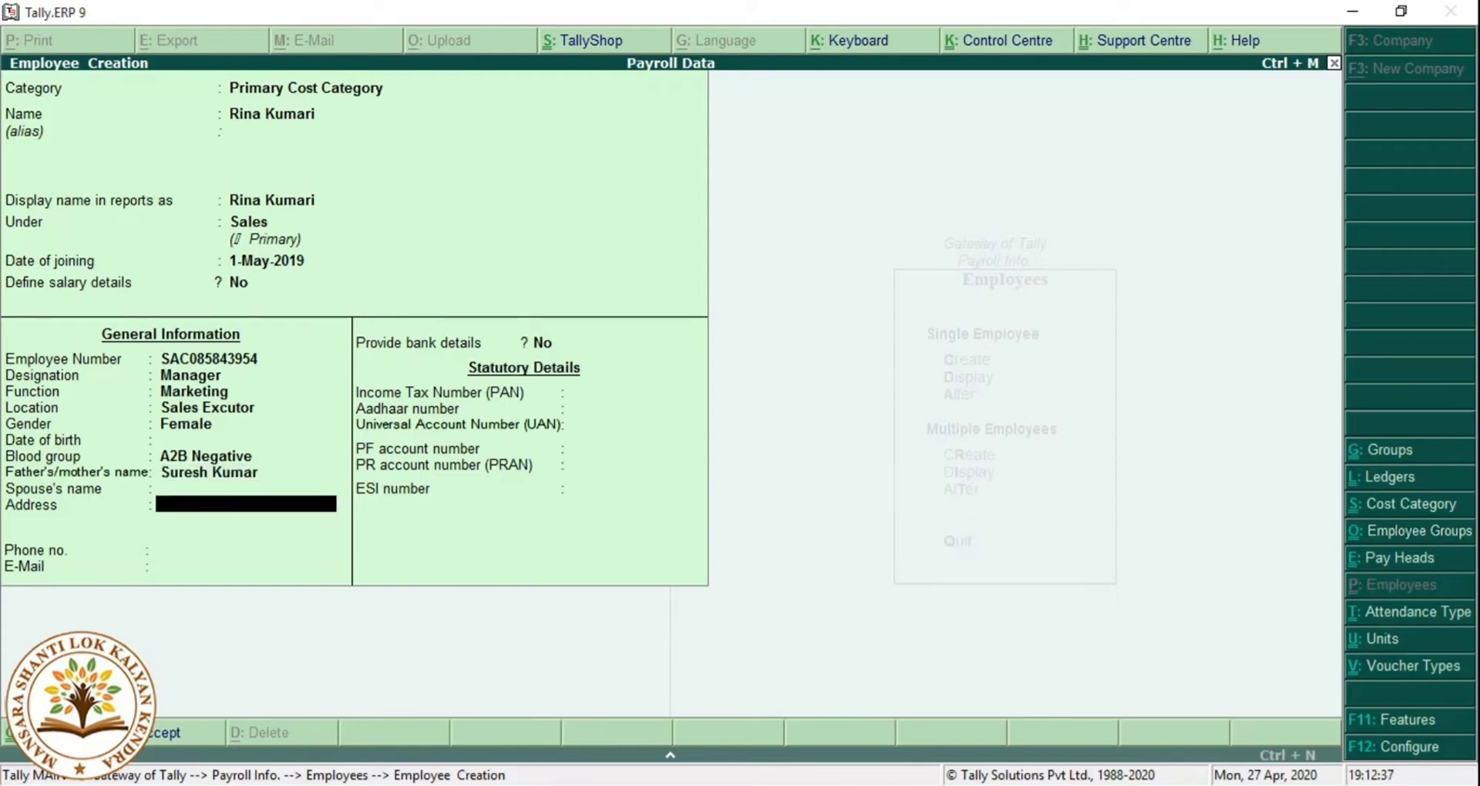
text(Benipur Darbhanga)
key(BackSpace)
key(BackSpace)
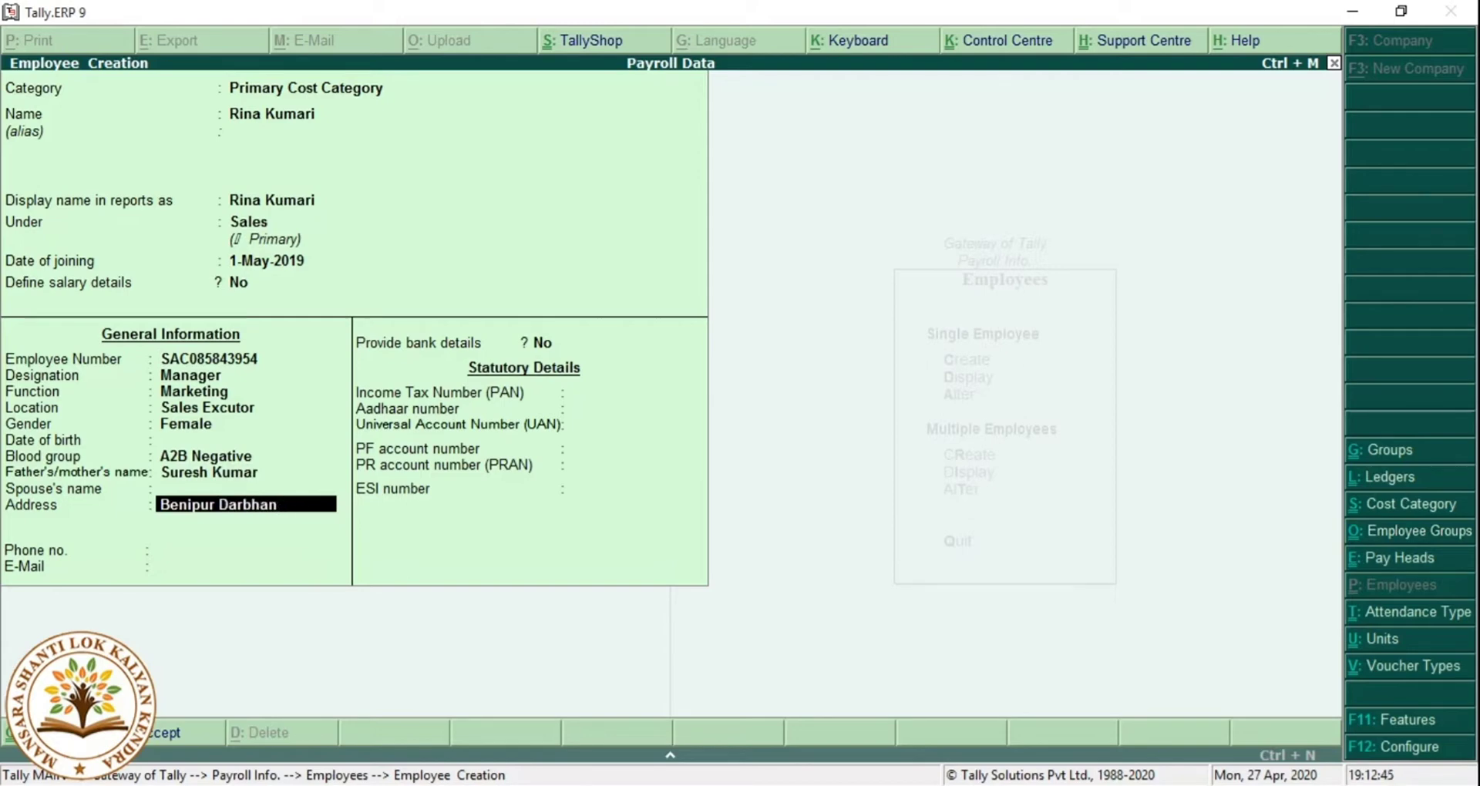
text(ga)
key(Return)
text(Bihar)
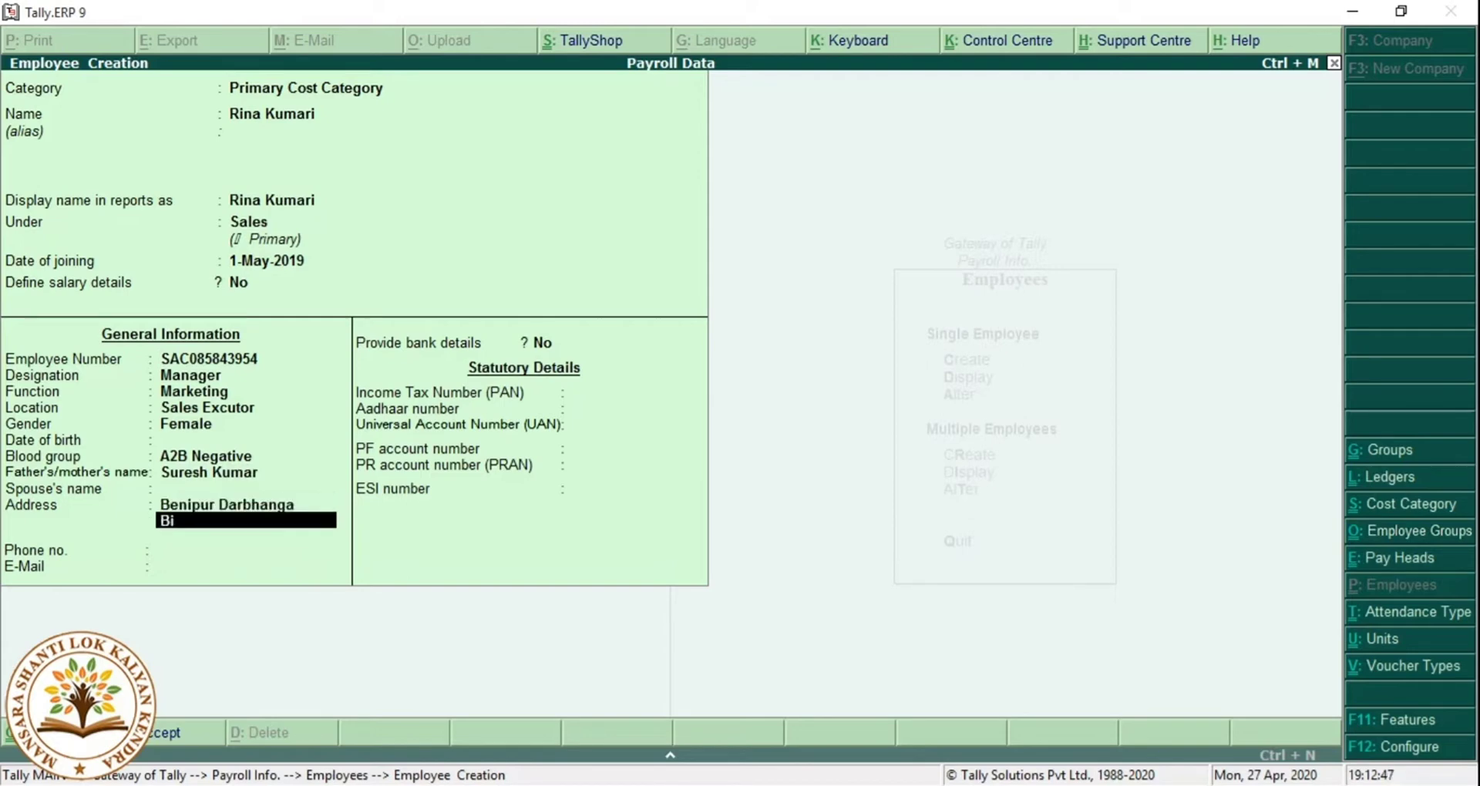
key(Return)
key(Return)
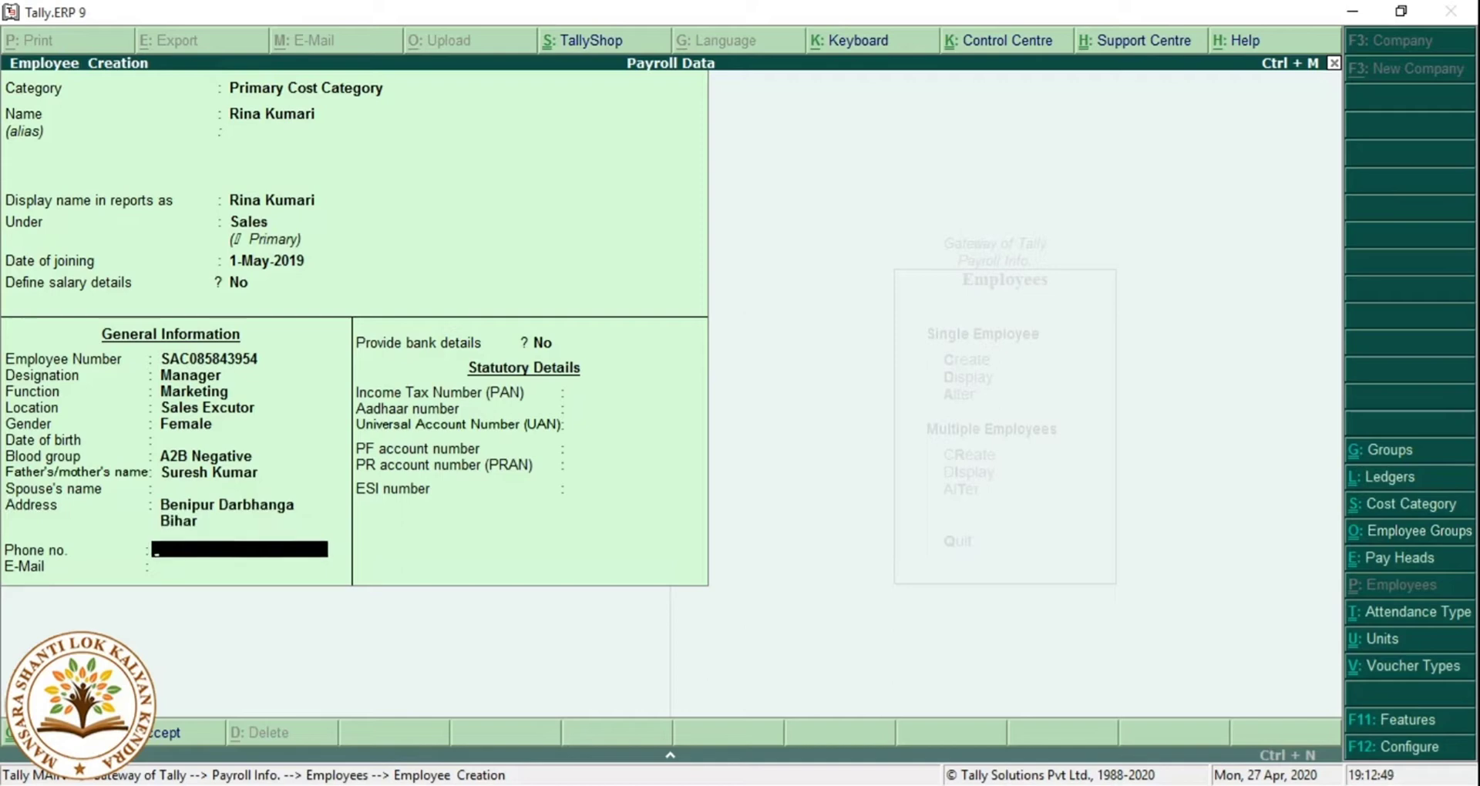
key(Return)
key(Return)
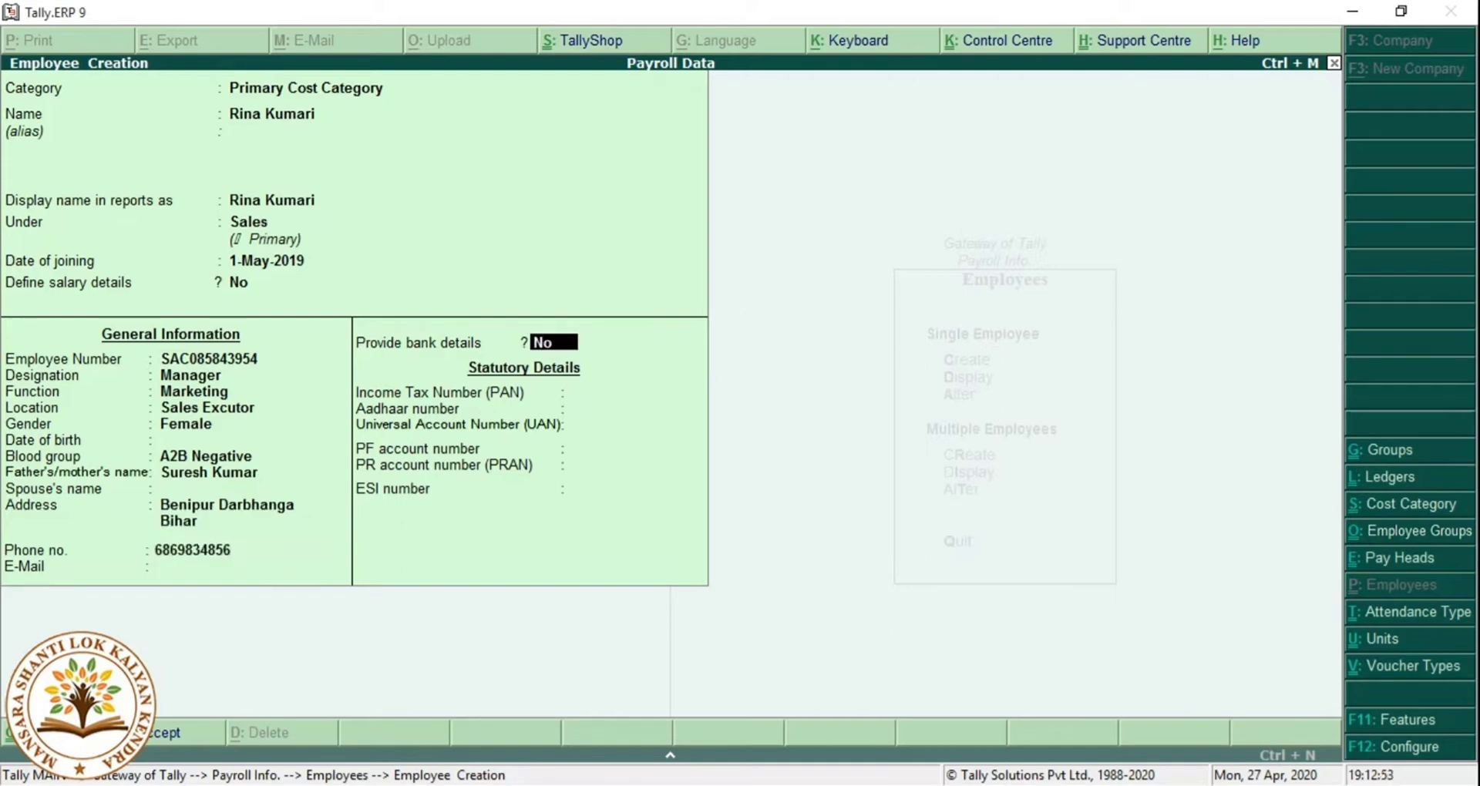
Turn on bank details and enter the account number and IFS code.
text(y)
key(Return)
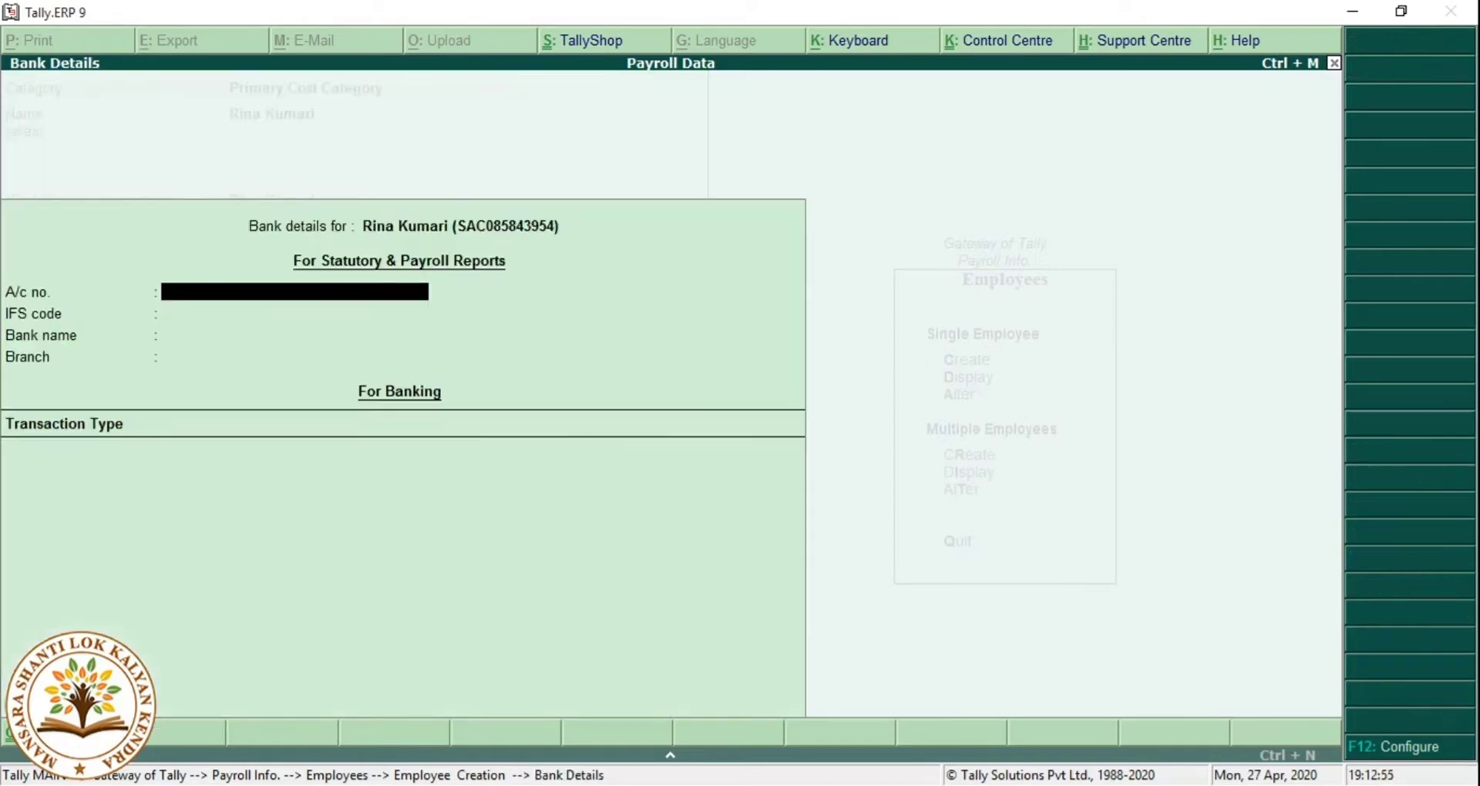
key(Return)
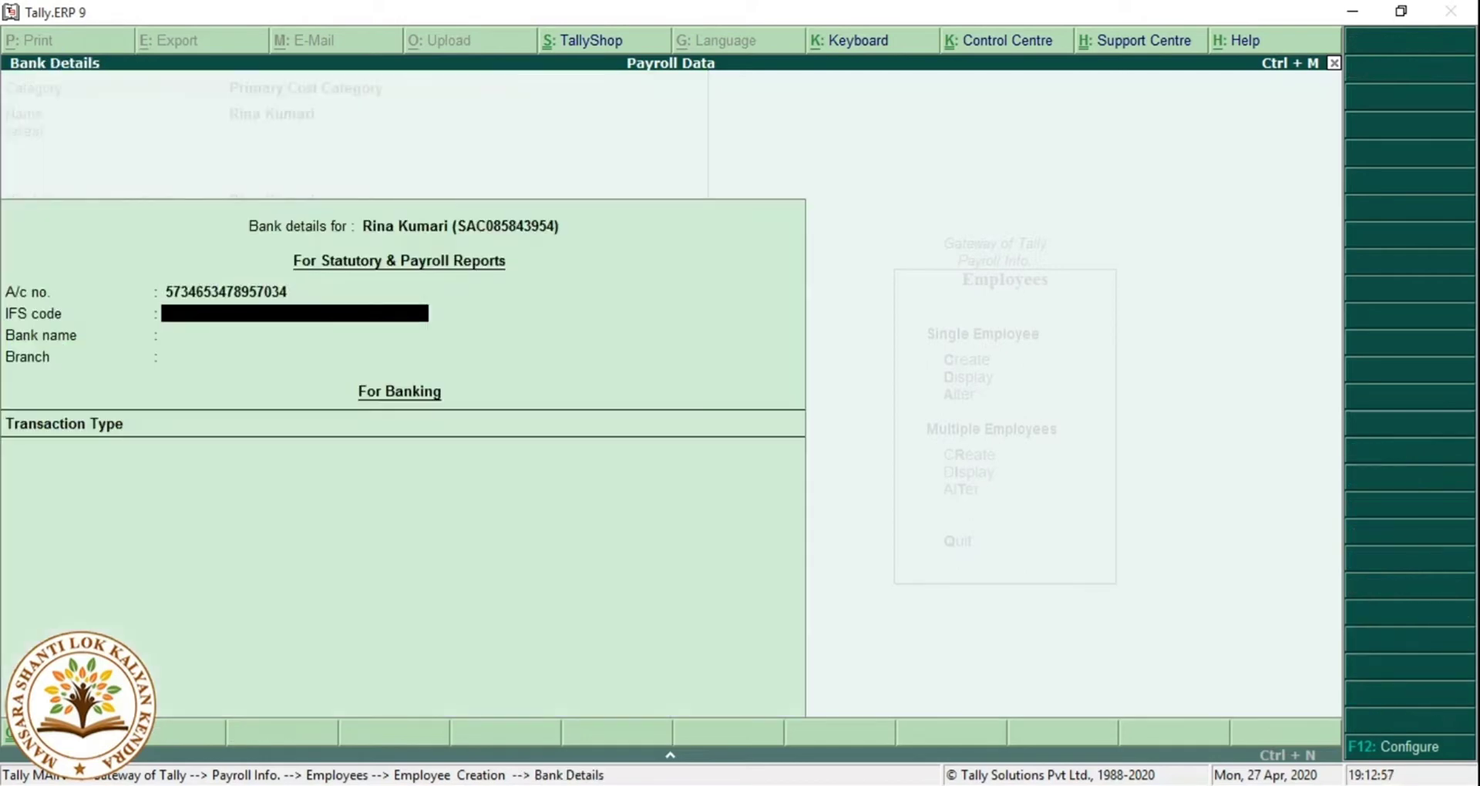
text(SBIN0894535)
key(Return)
Specify the bank name SBI Hanti and pick a transaction type.
key(Down)
key(Return)
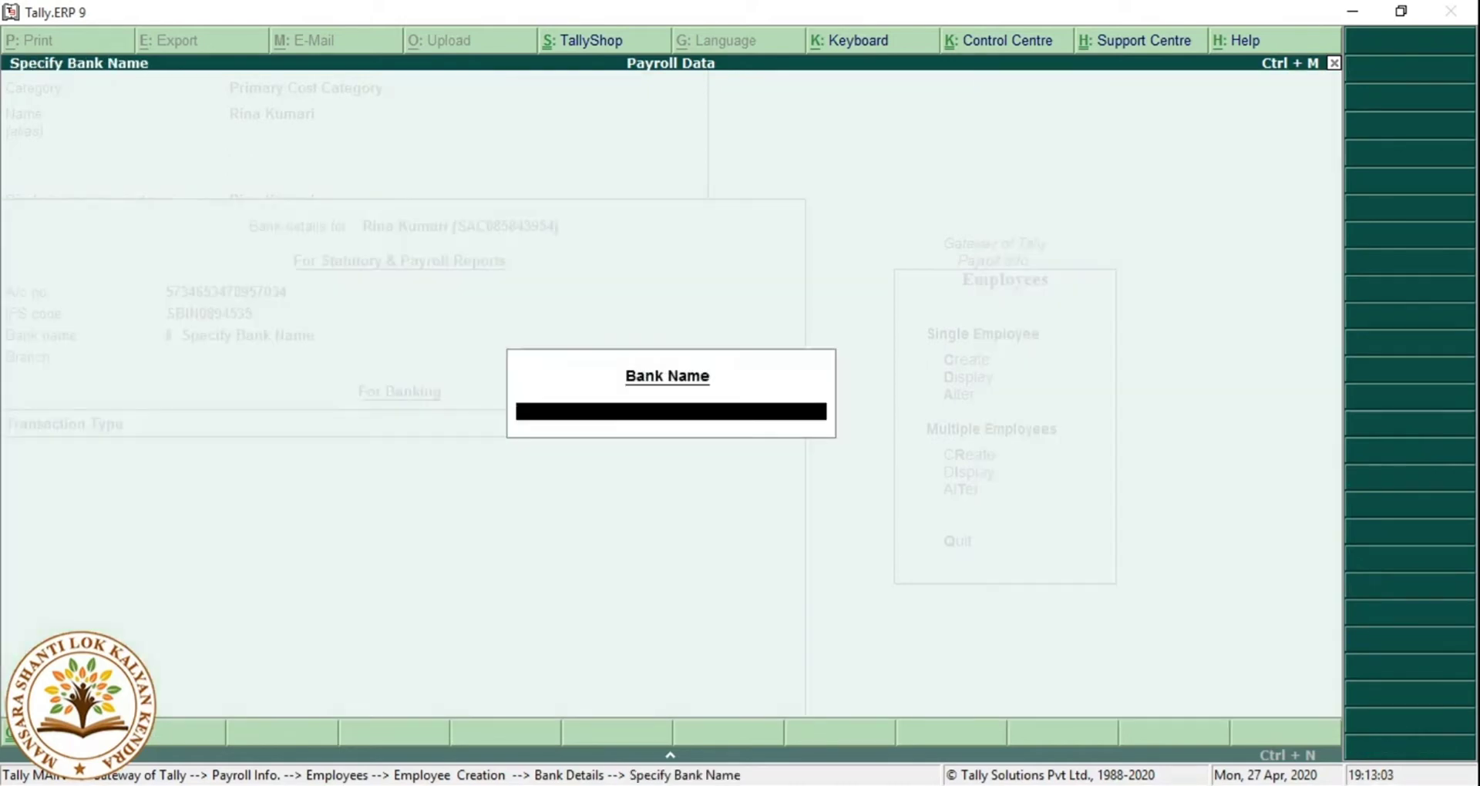
text(SBI Hanti)
key(Return)
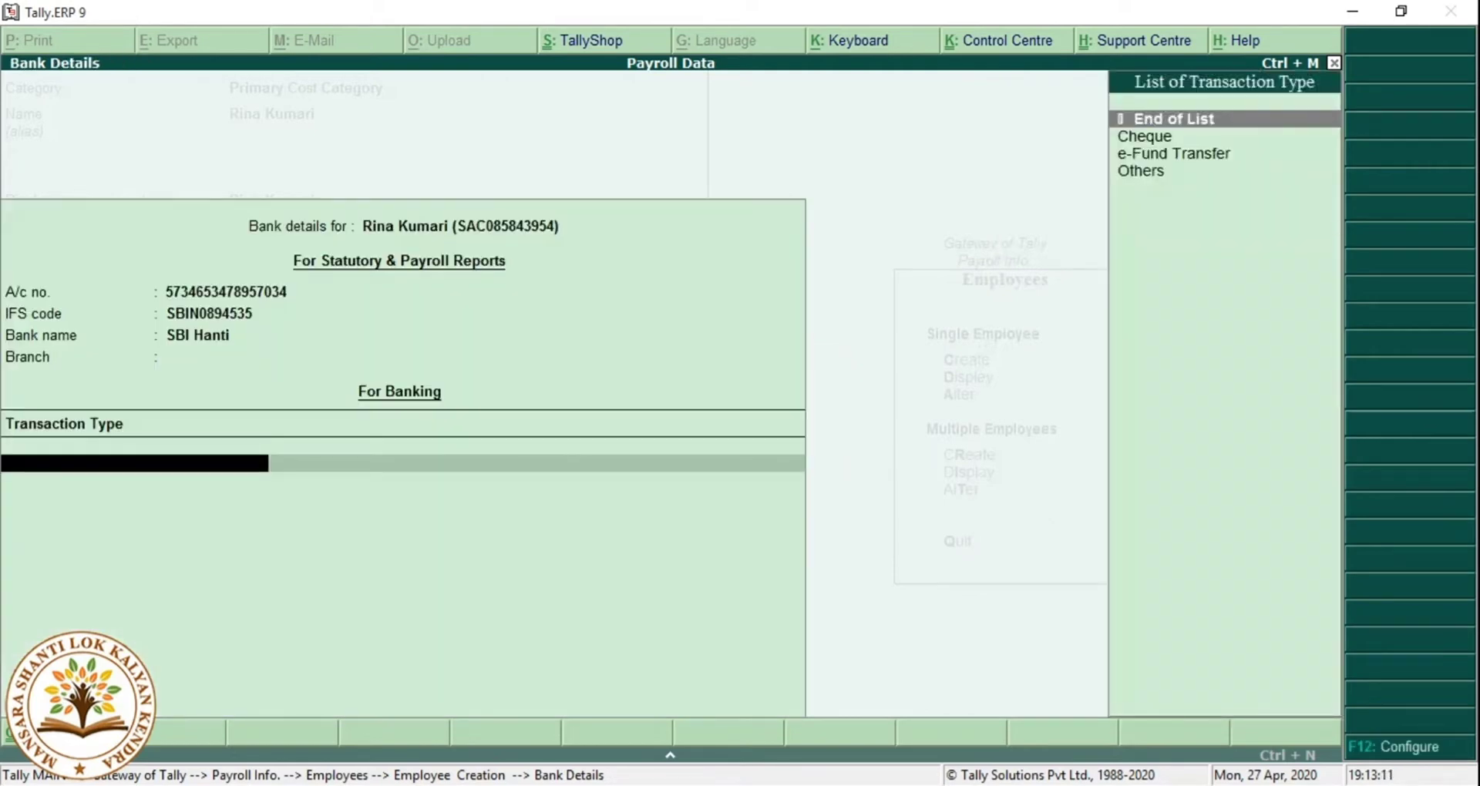
key(Down)
key(Down)
key(Down)
key(Return)
key(Return)
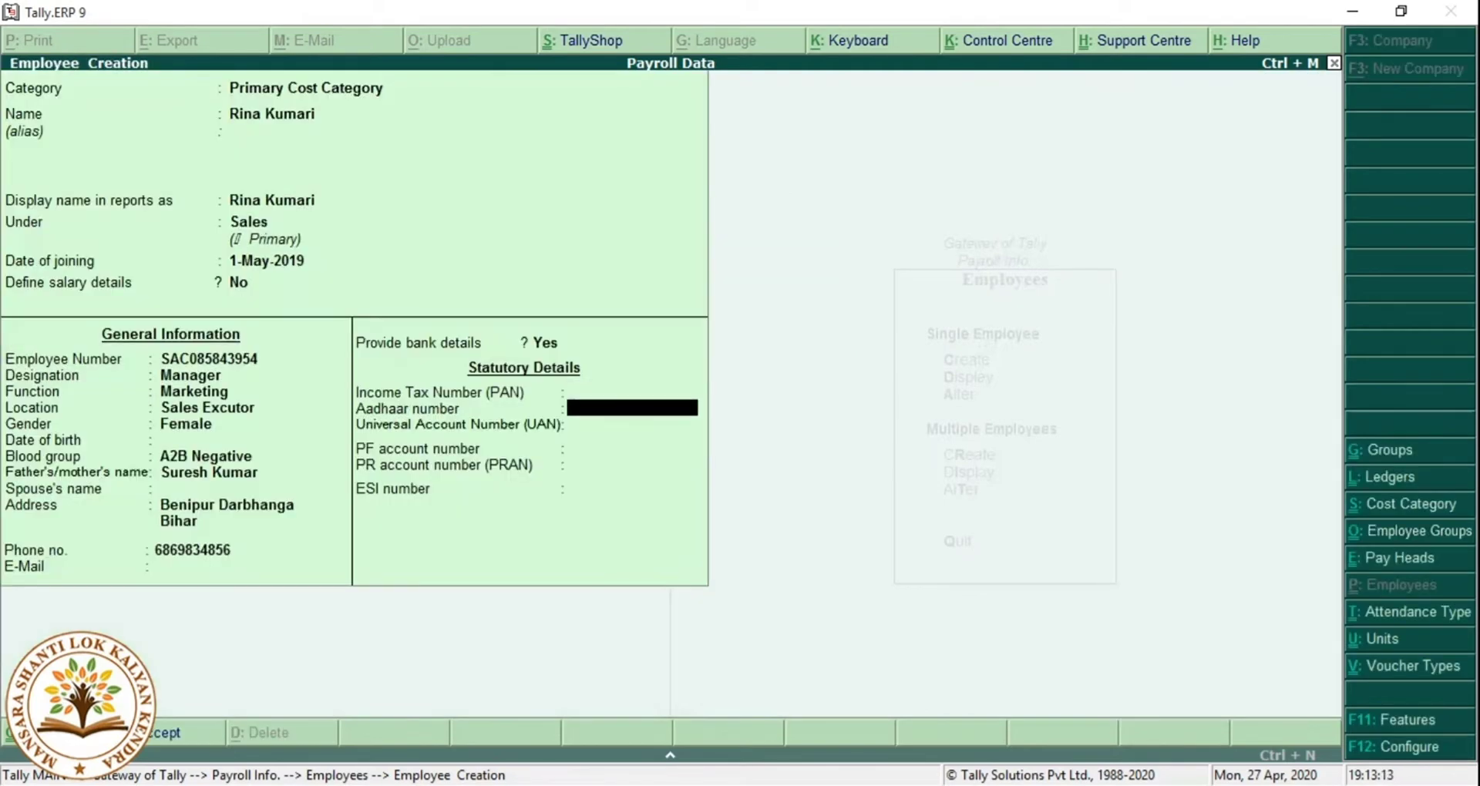
Enter the employee's PAN and Aadhaar number and save the record.
key(Up)
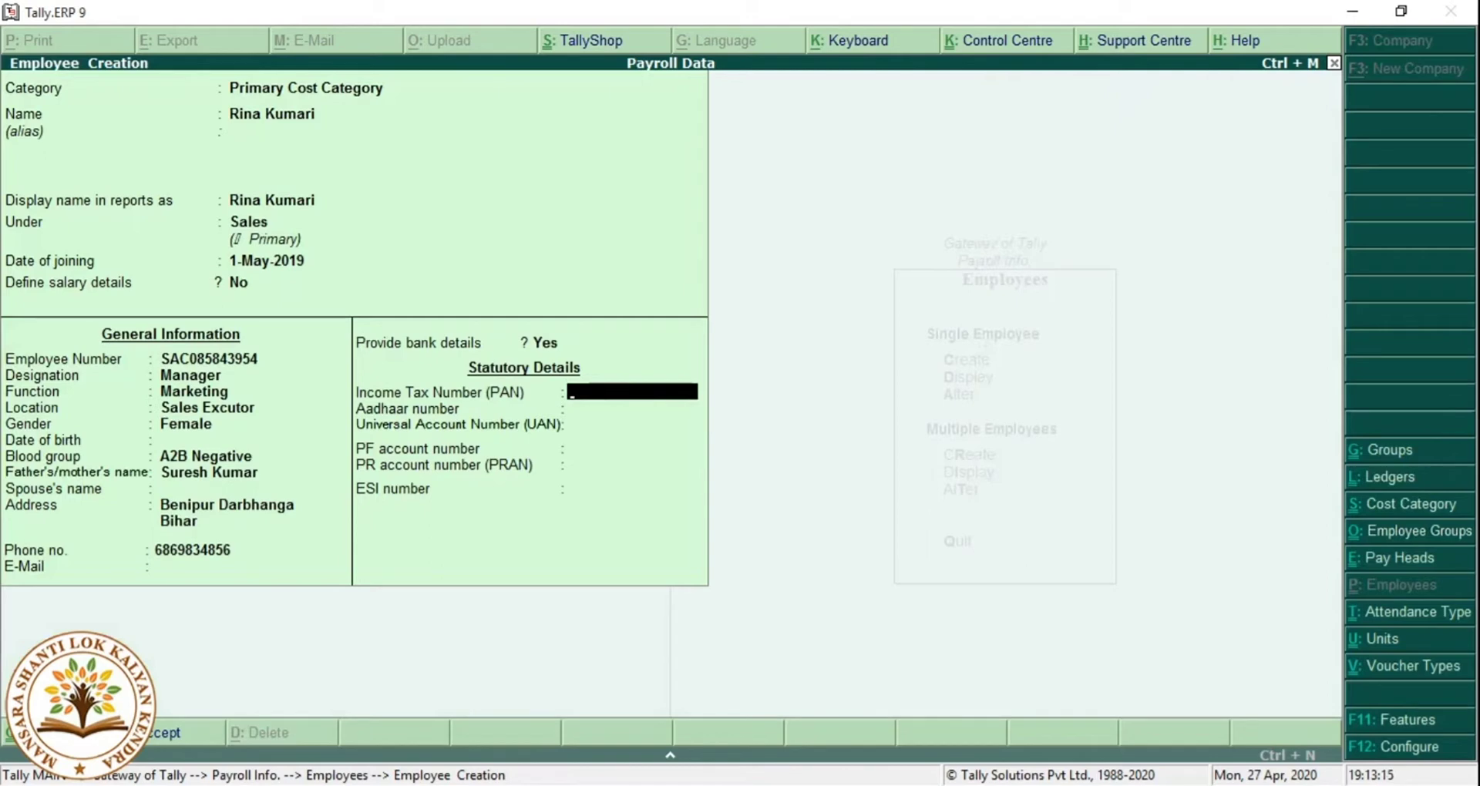
key(Return)
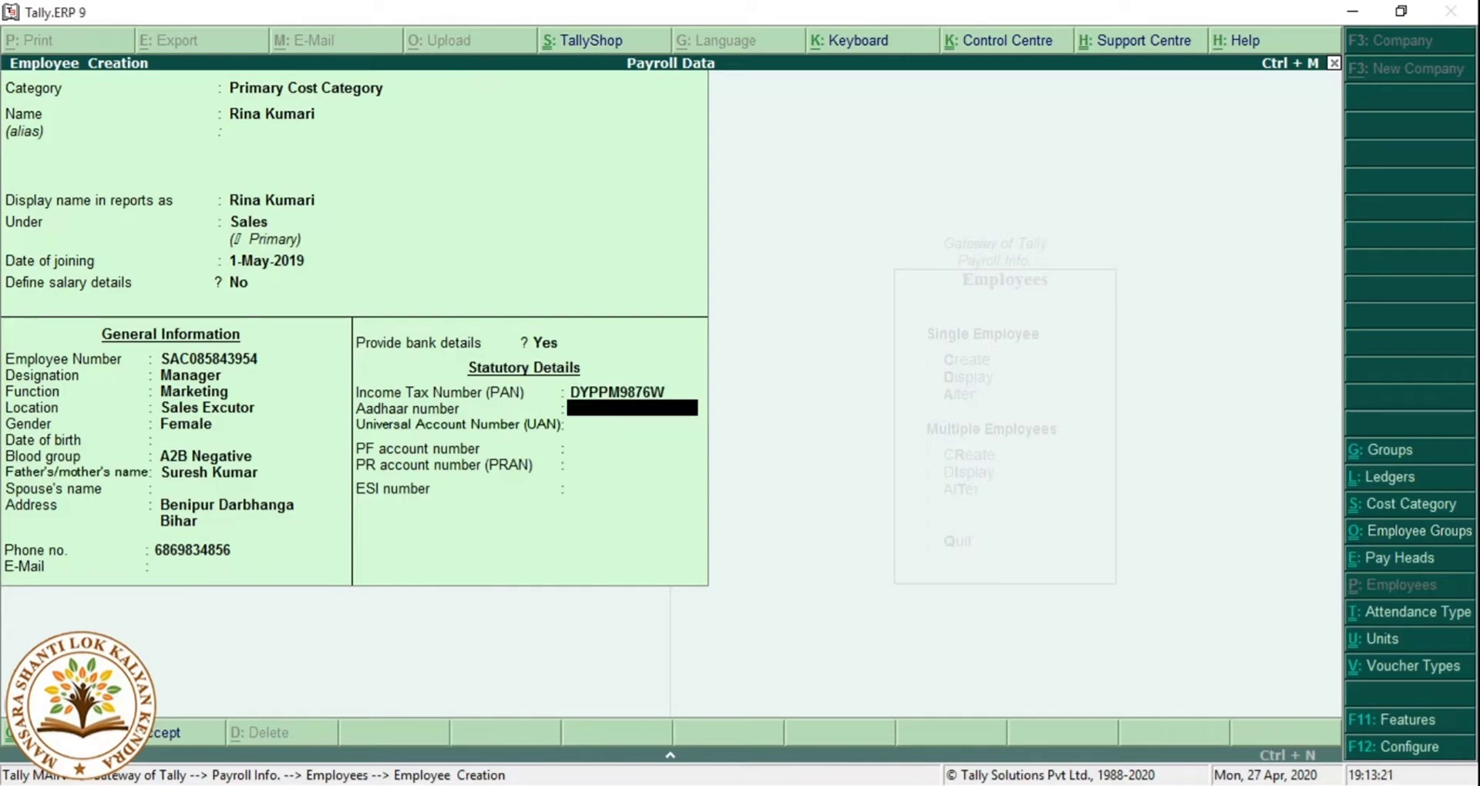
key(Return)
key(Return)
key(Return)
key(Return)
key(Return)
key(Return)
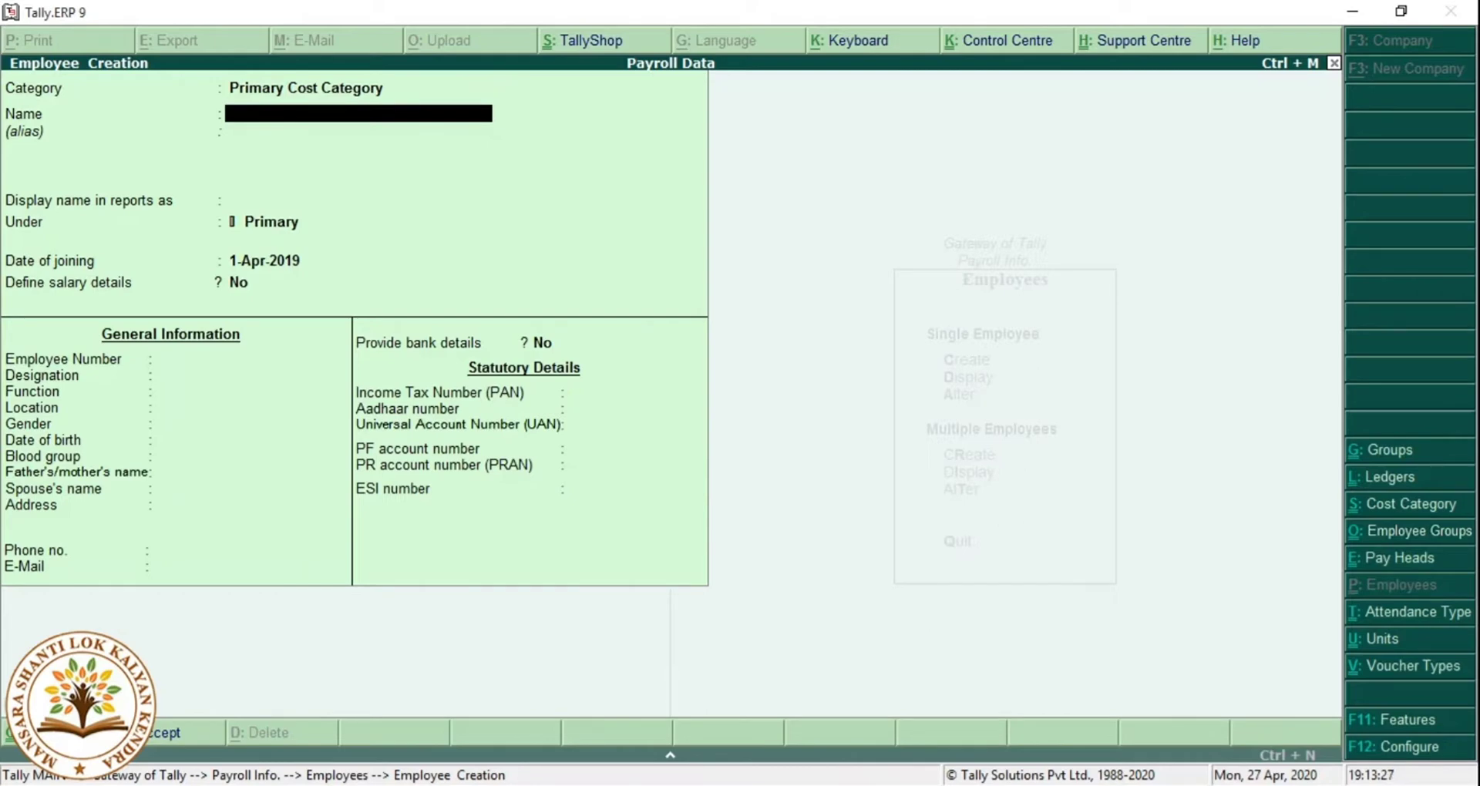
Start a new pay head named Basic Salary.
key(Escape)
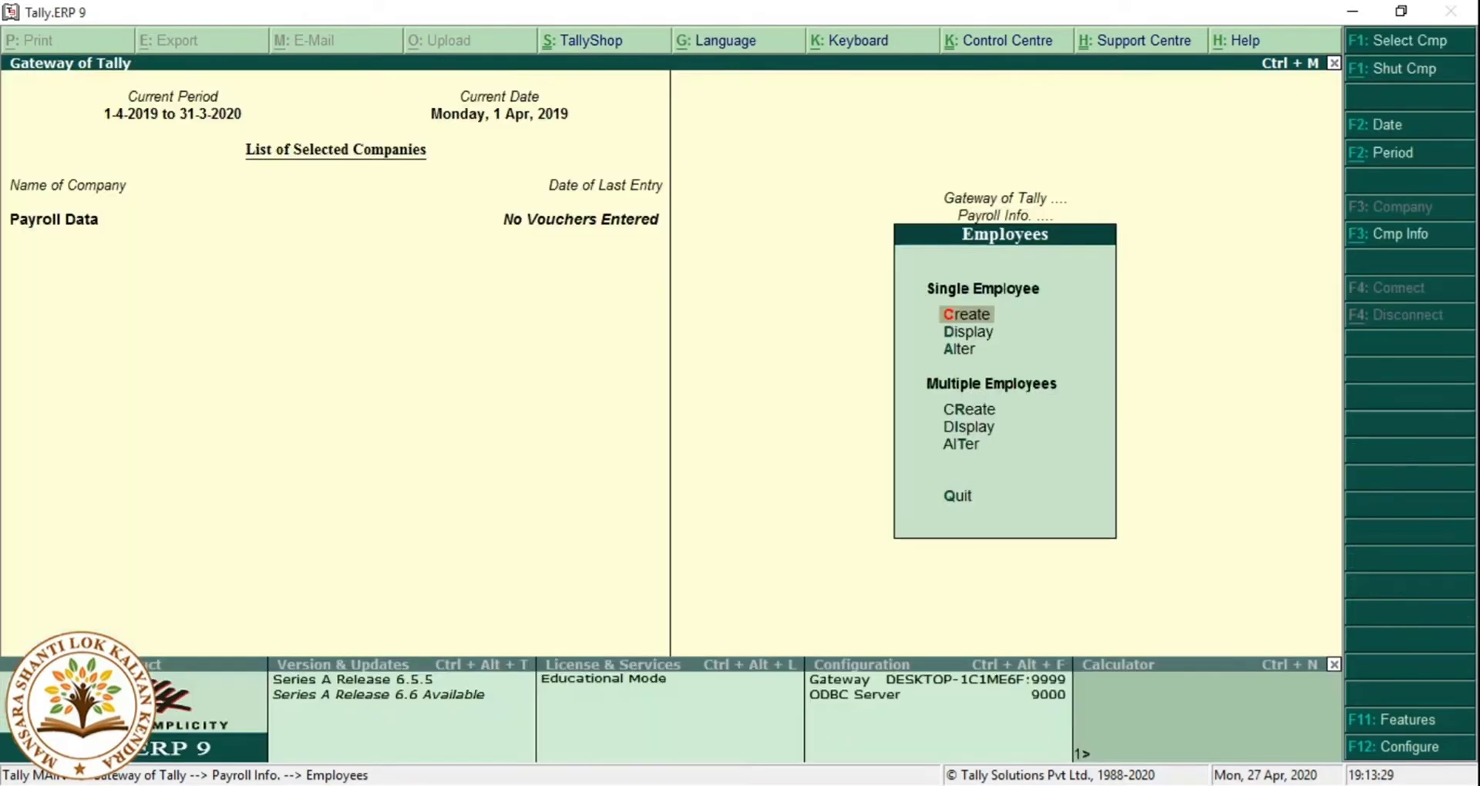
key(Escape)
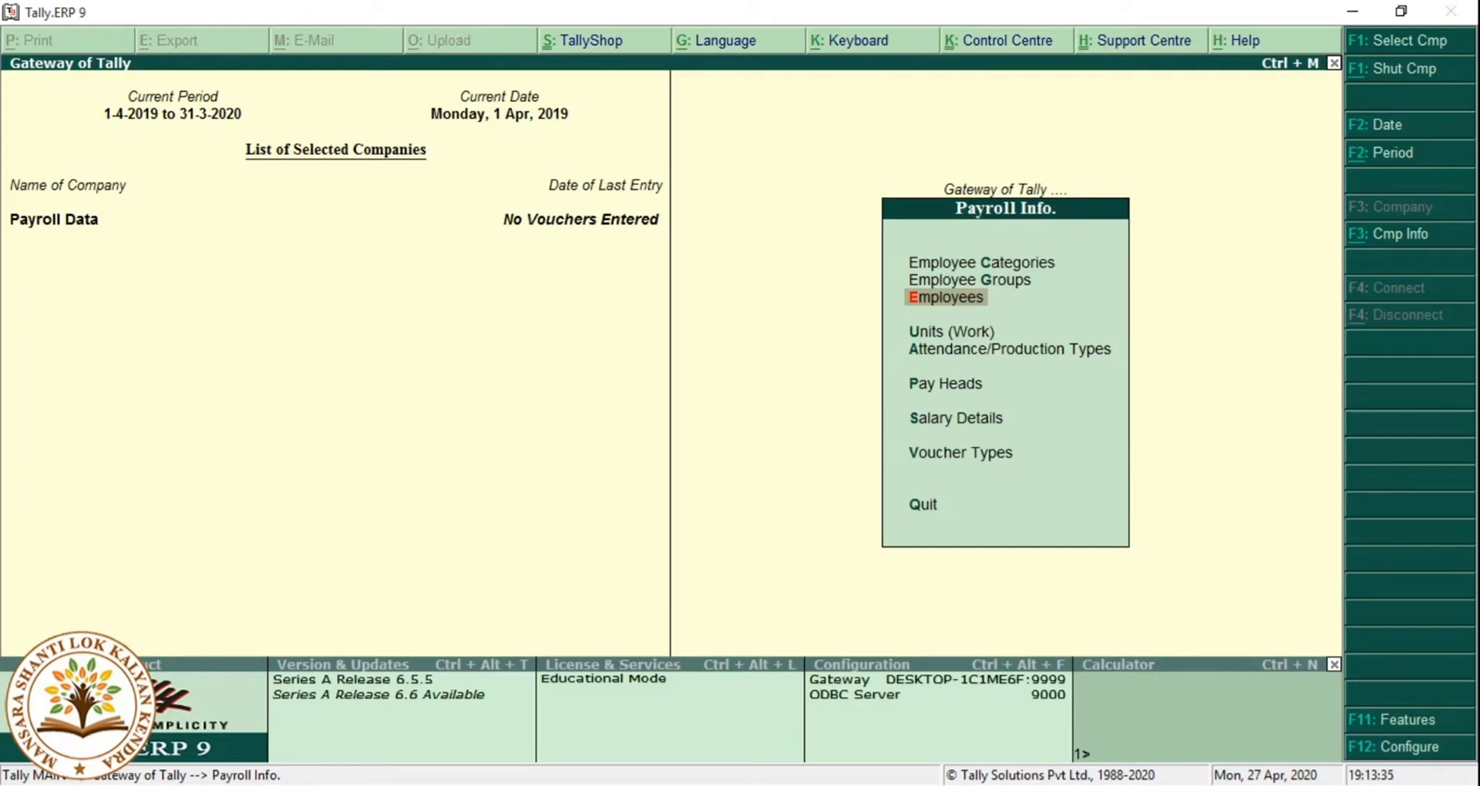
key(Down)
key(Down)
key(Down)
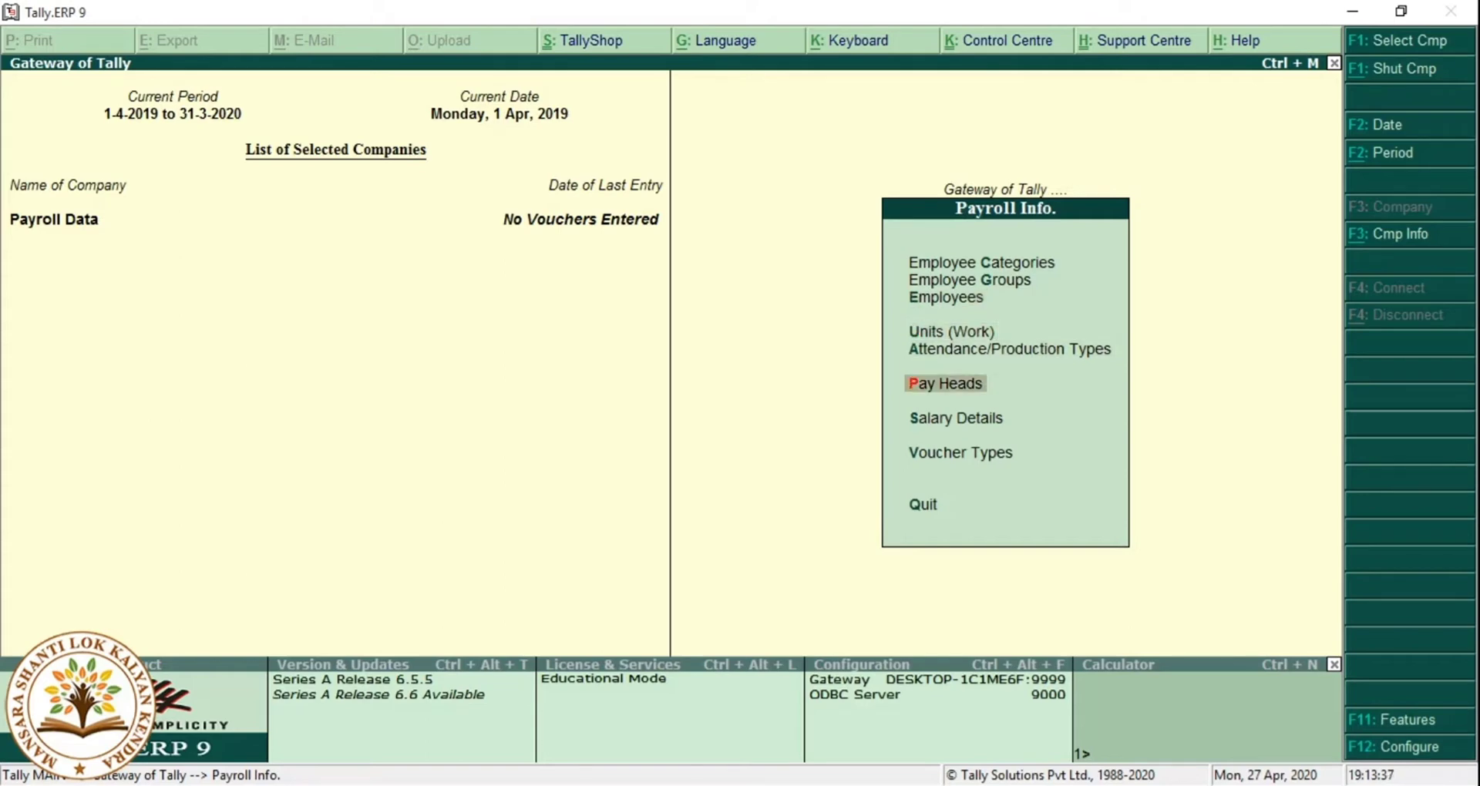
key(Return)
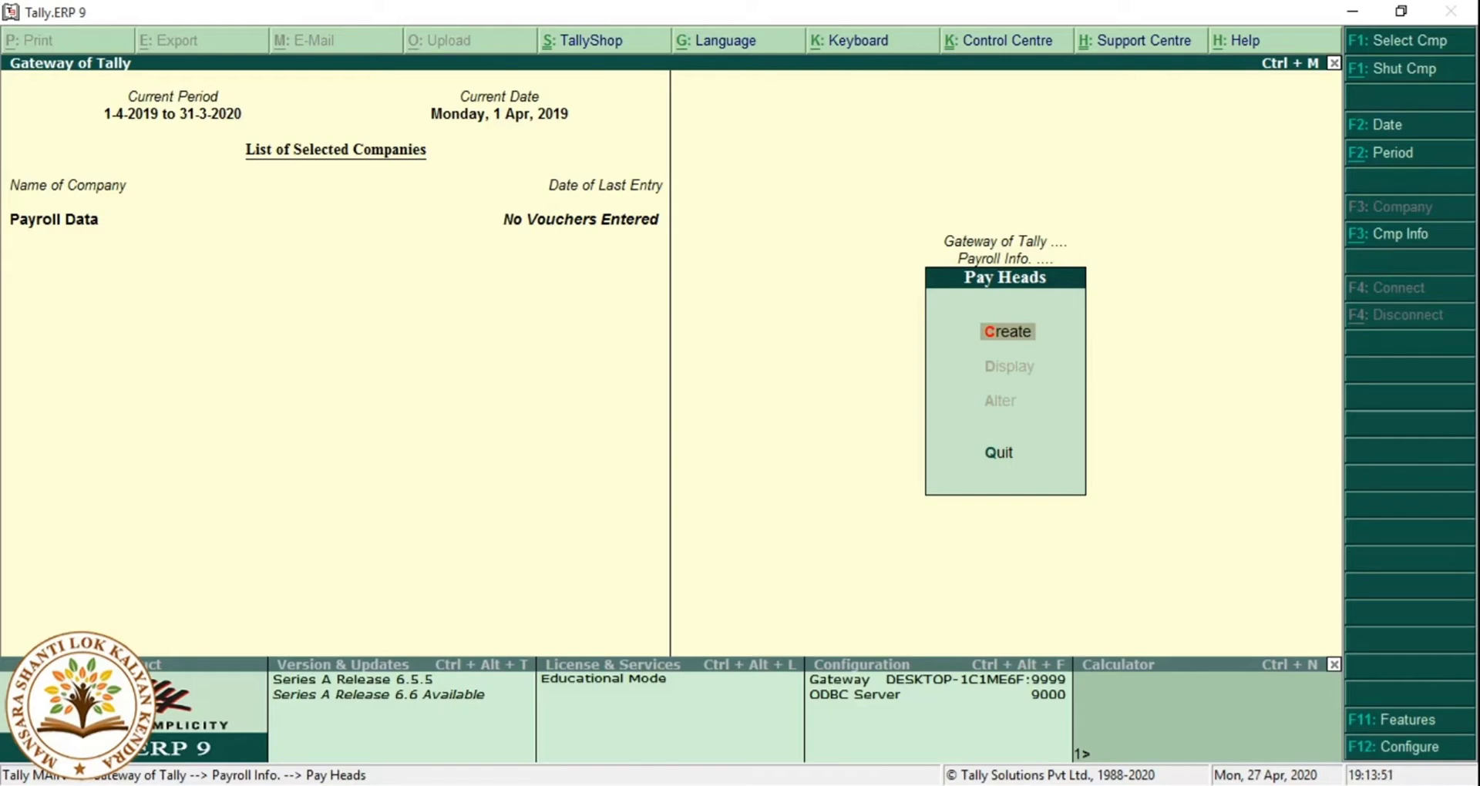
key(Return)
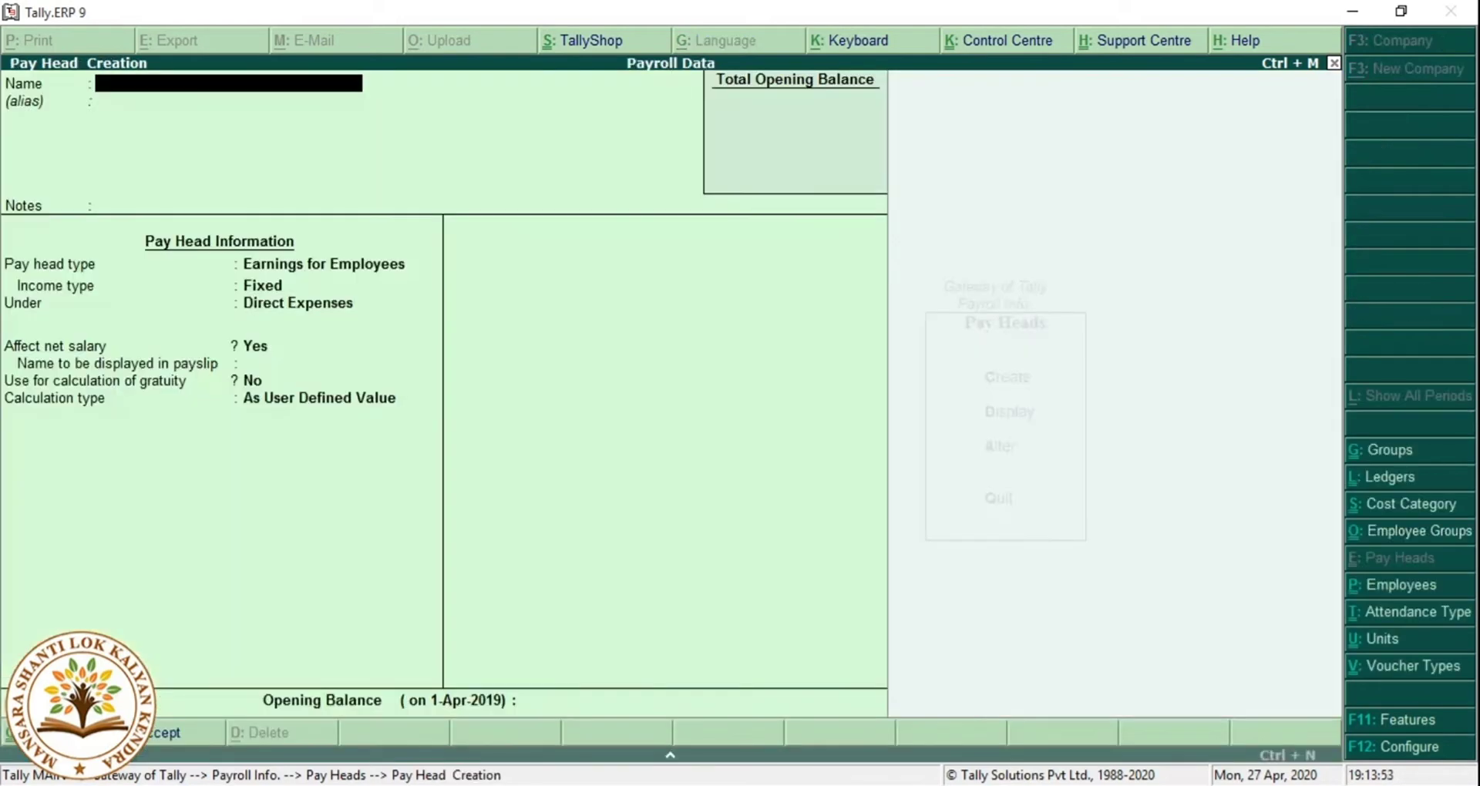
text(B)
text(c Salary)
key(Return)
key(Return)
key(Return)
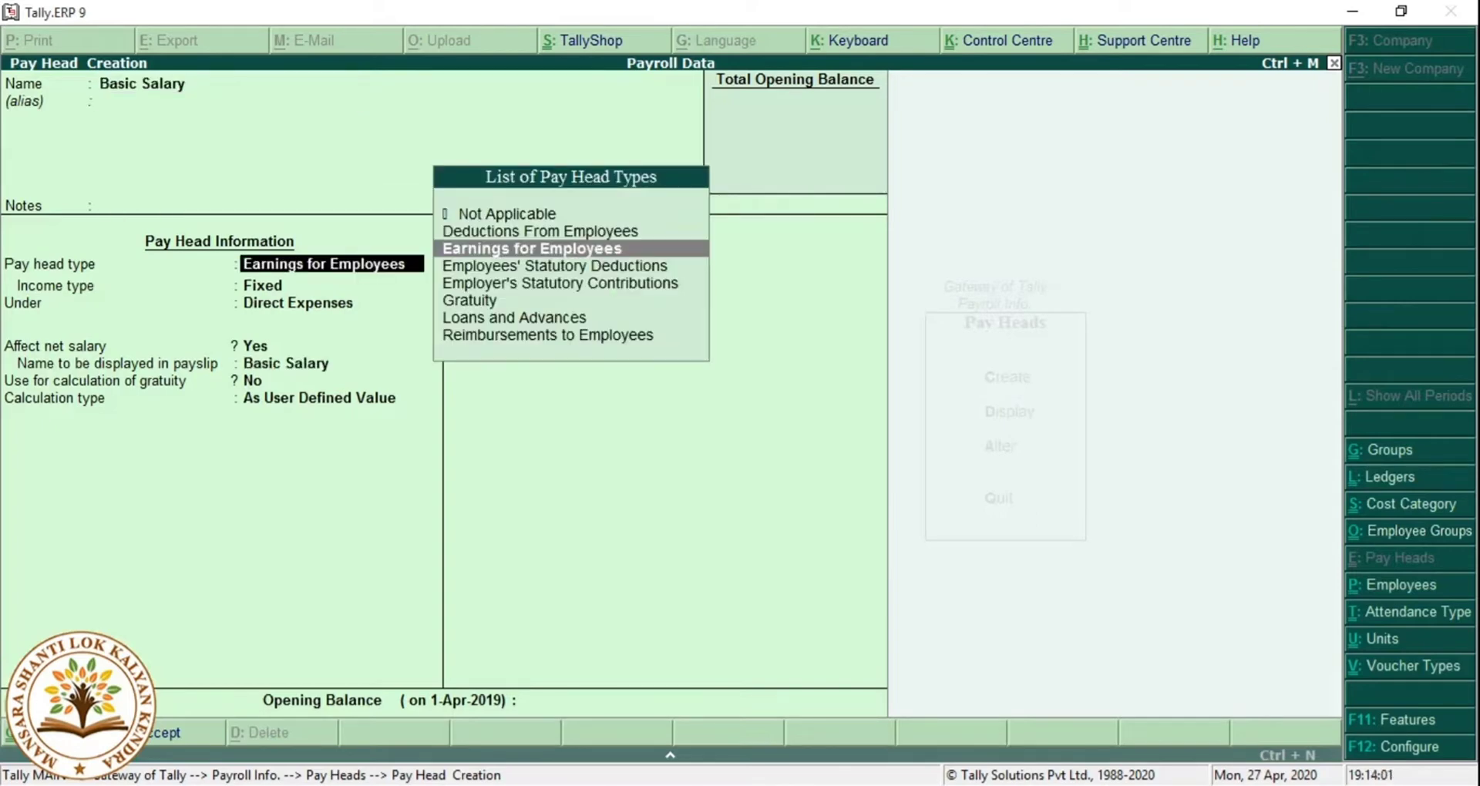
Make it fixed Earnings for Employees under Indirect Expenses, calculated On Attendance.
key(Return)
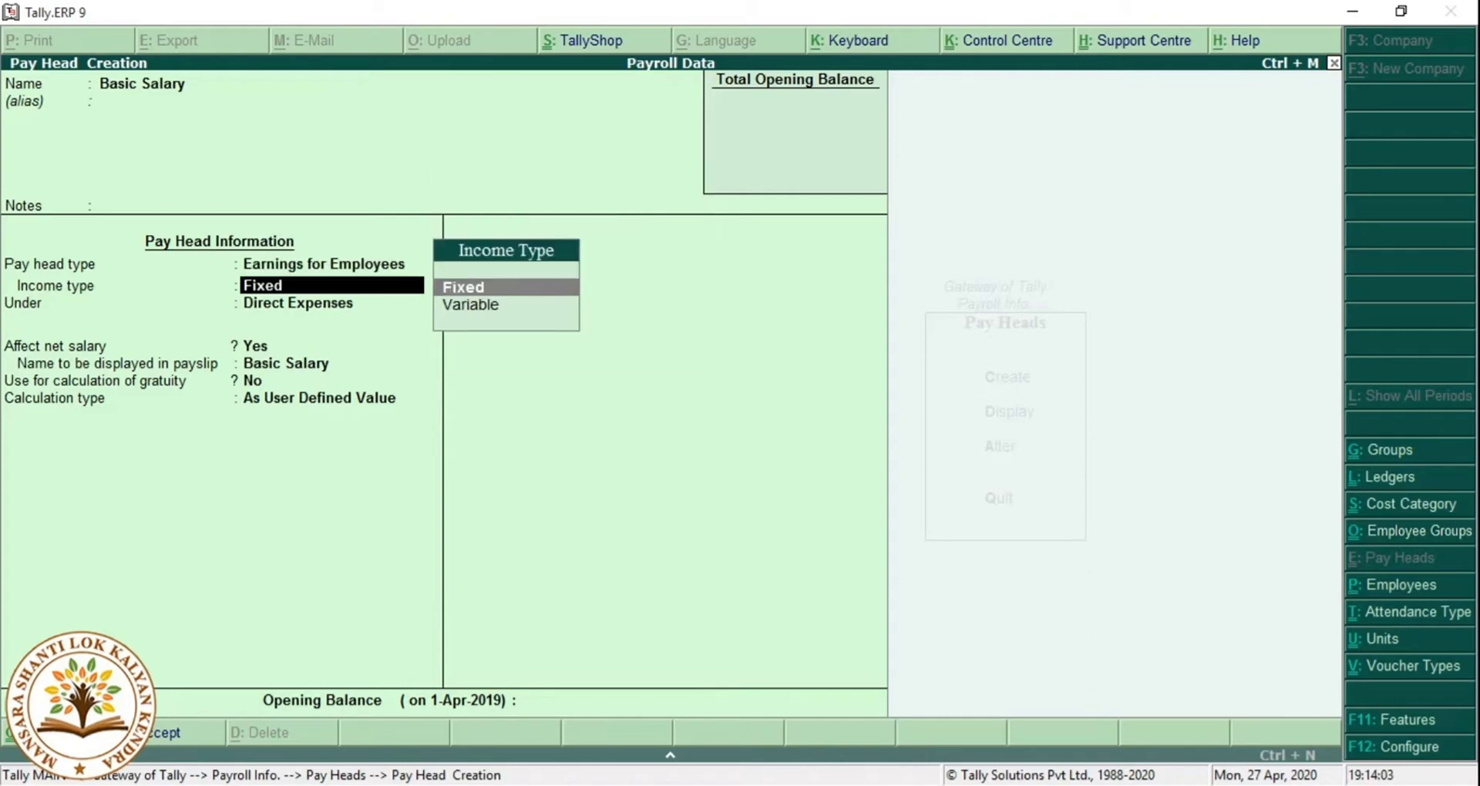
key(Return)
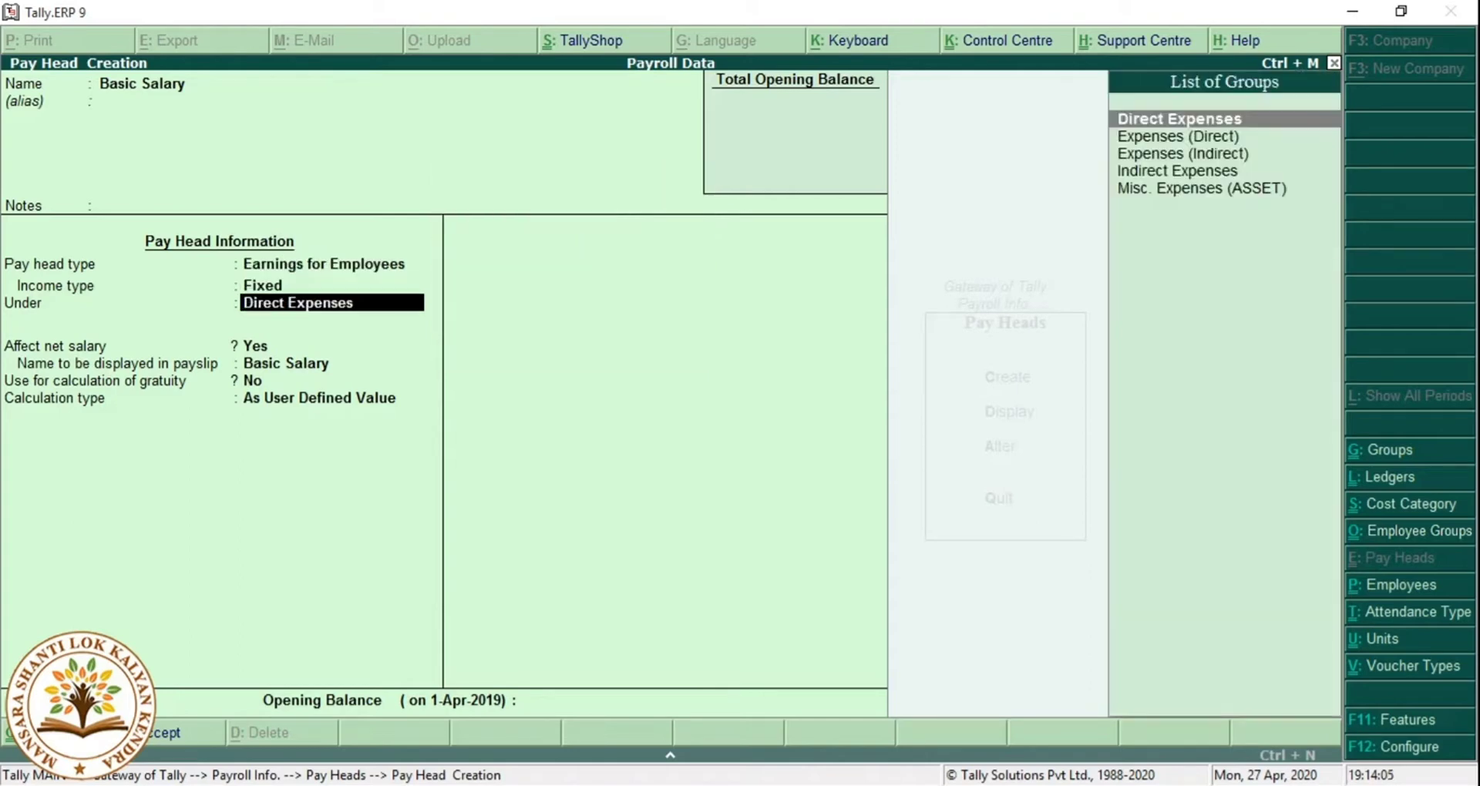
key(Down)
key(Down)
key(Down)
key(Down)
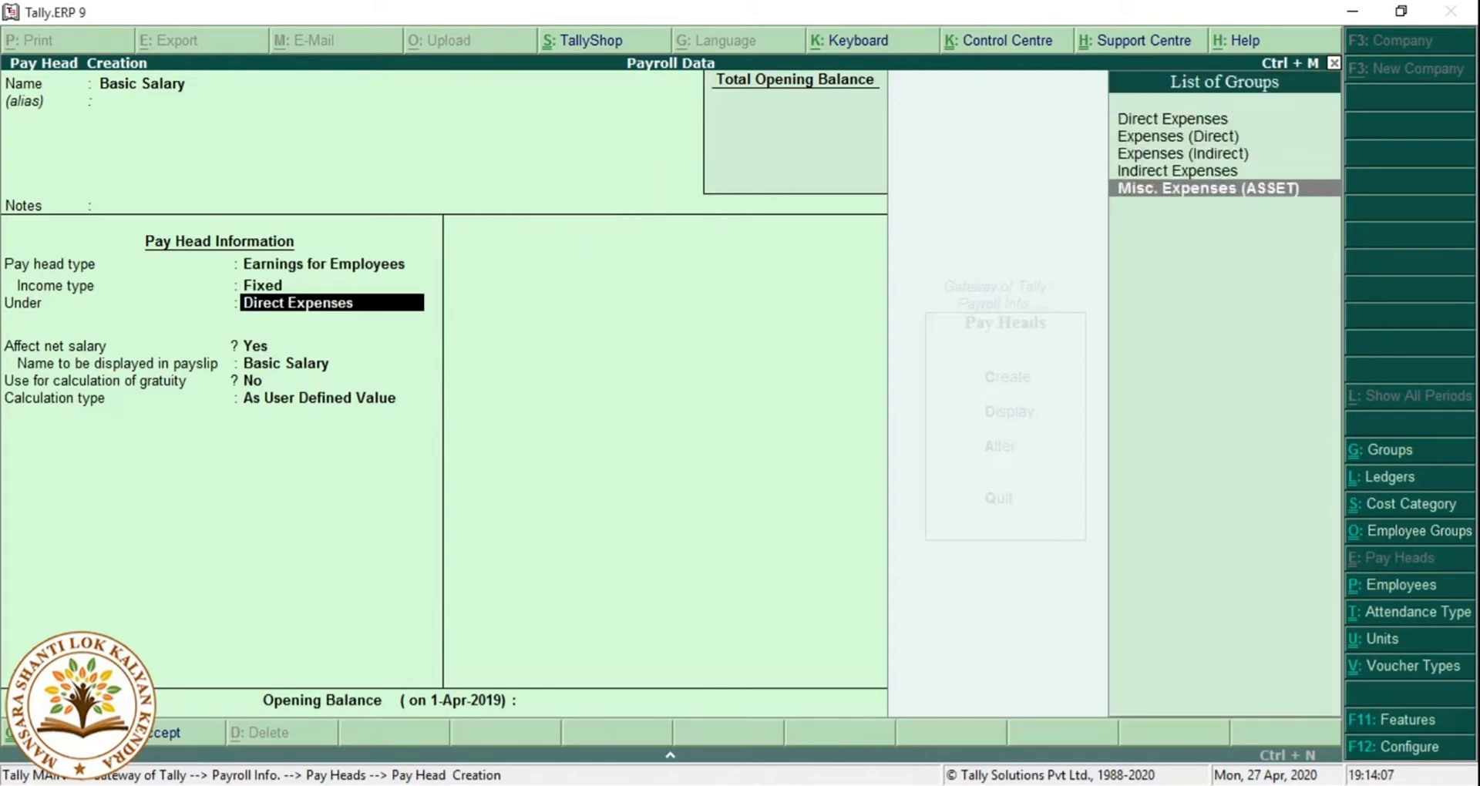
key(Up)
key(Return)
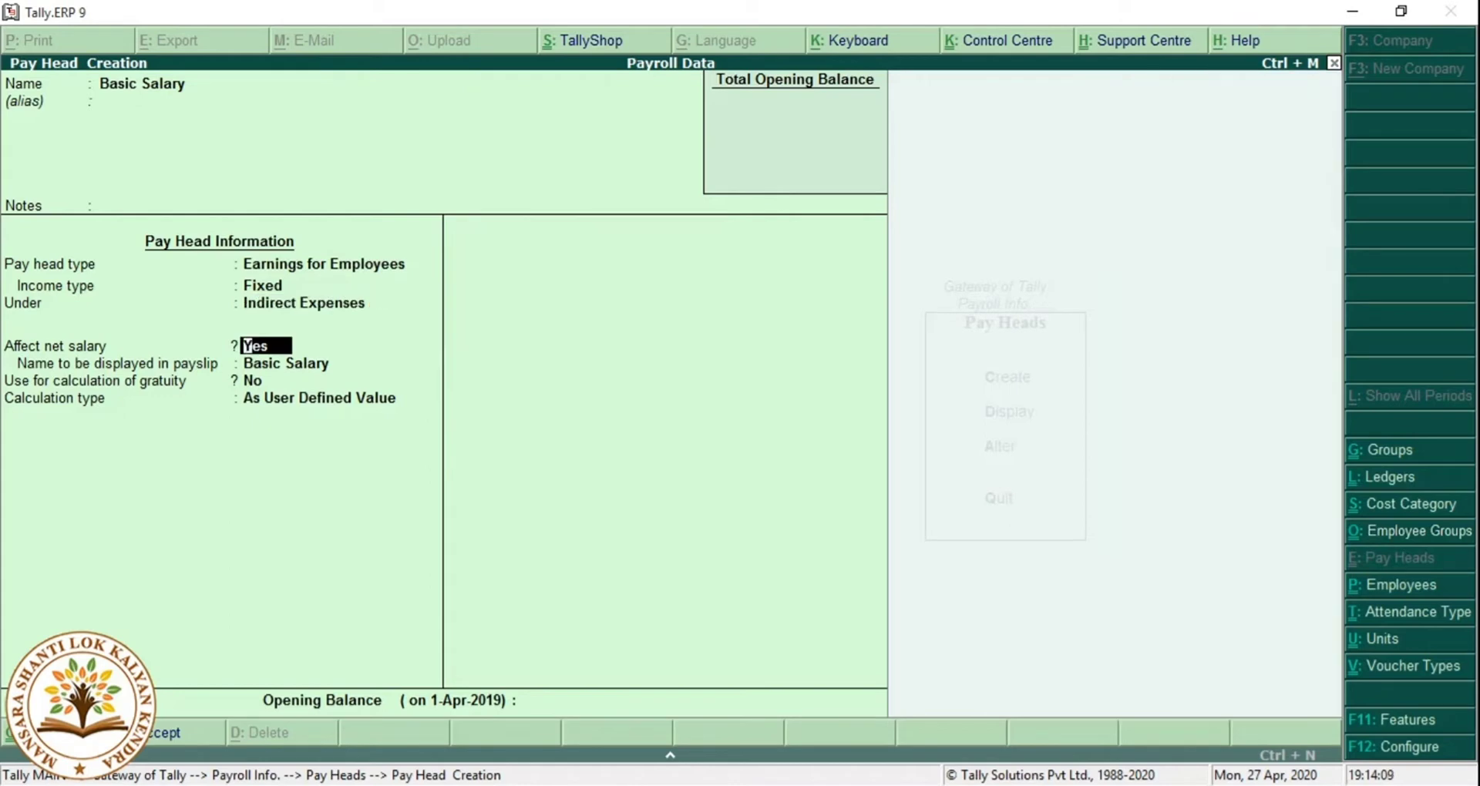
key(Return)
key(Return)
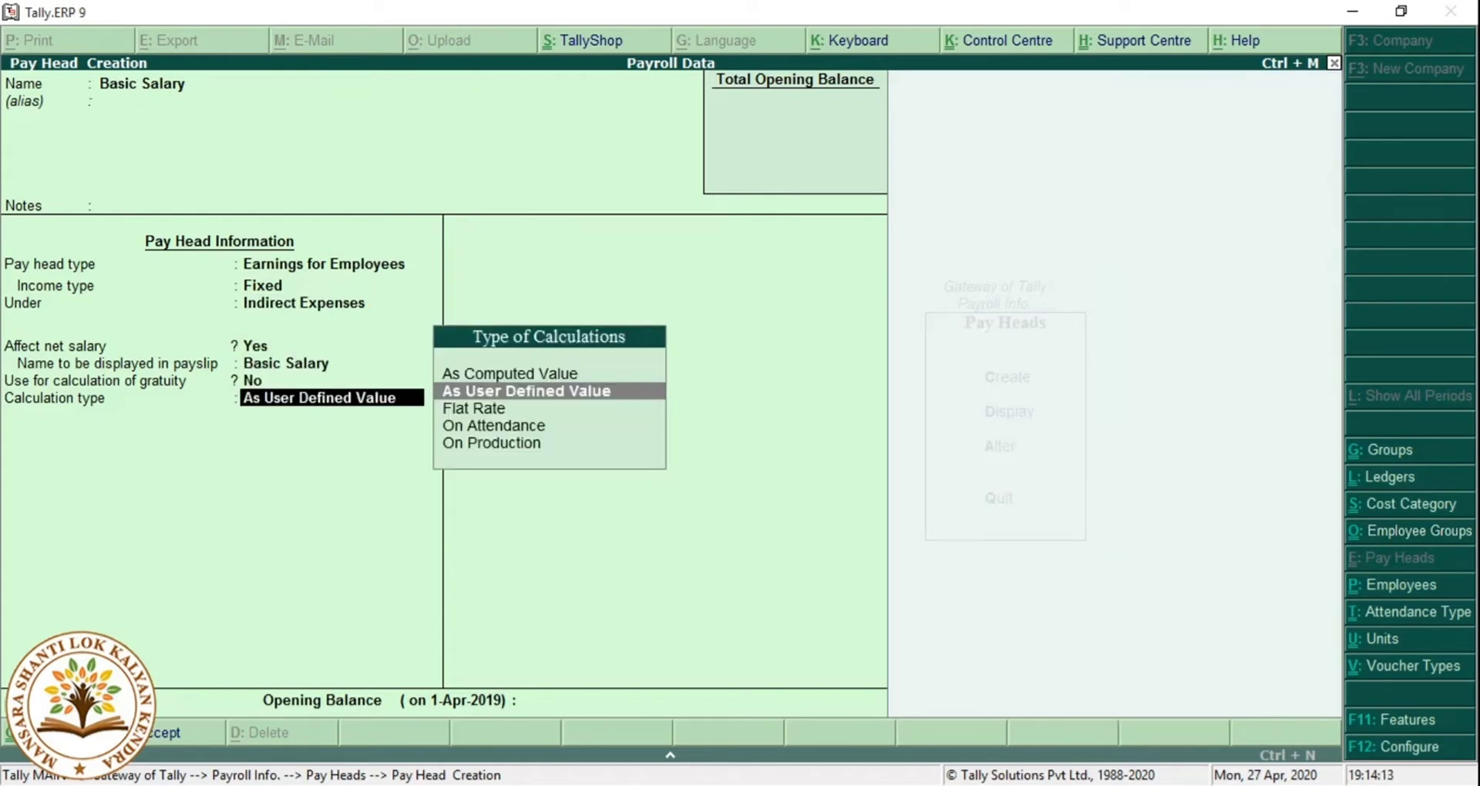
key(Down)
key(Down)
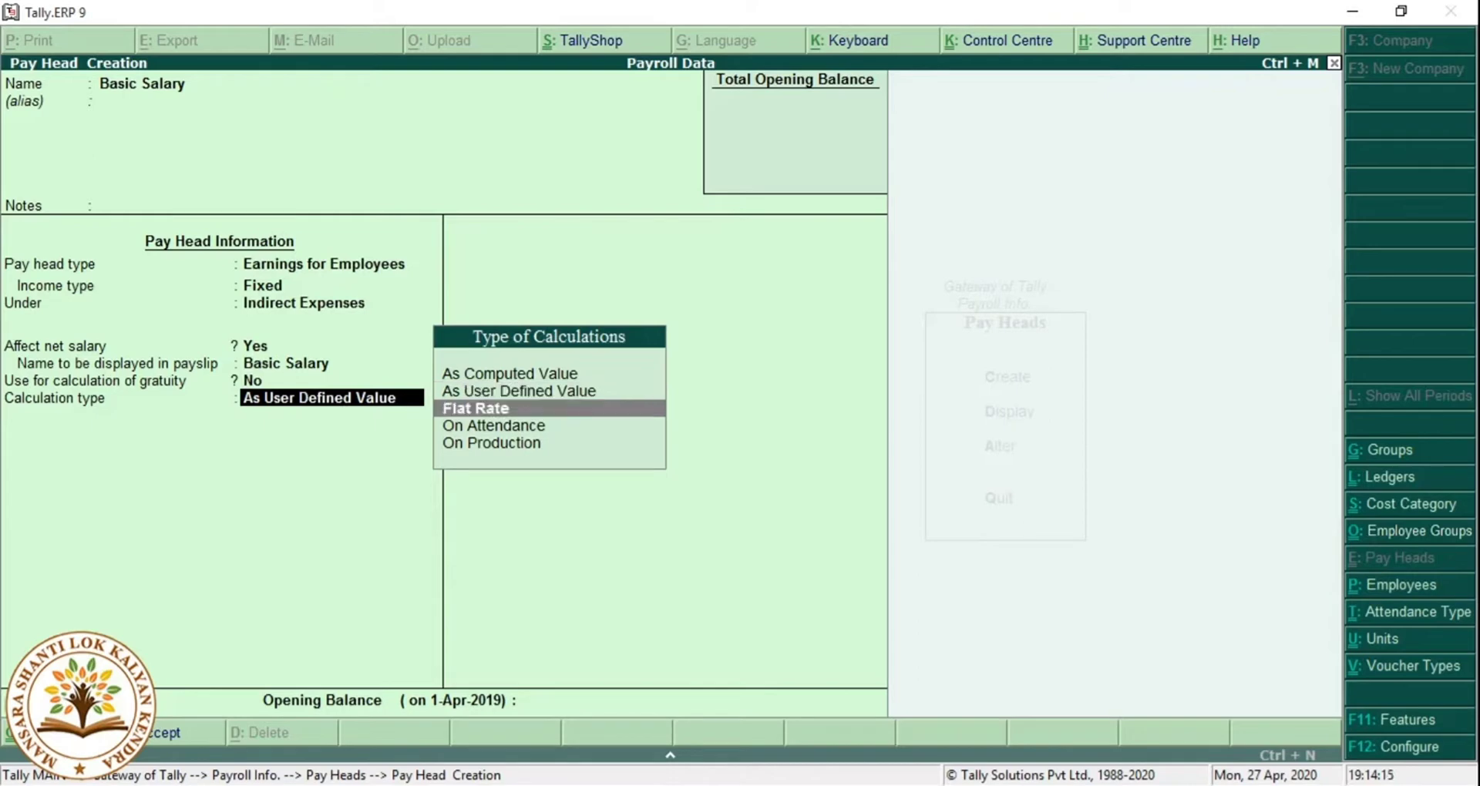
key(Return)
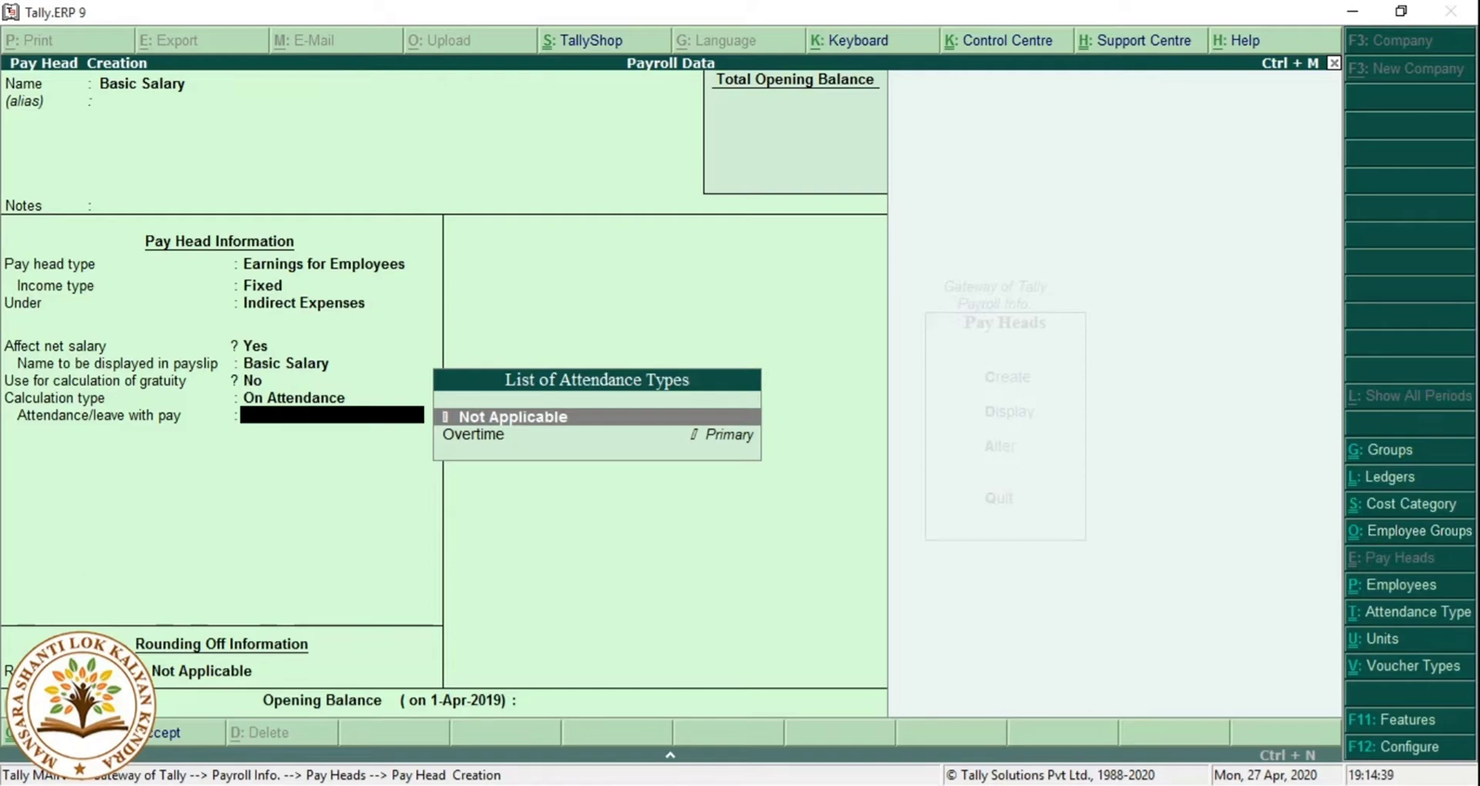
Create a new attendance type named Persent.
key(alt+c)
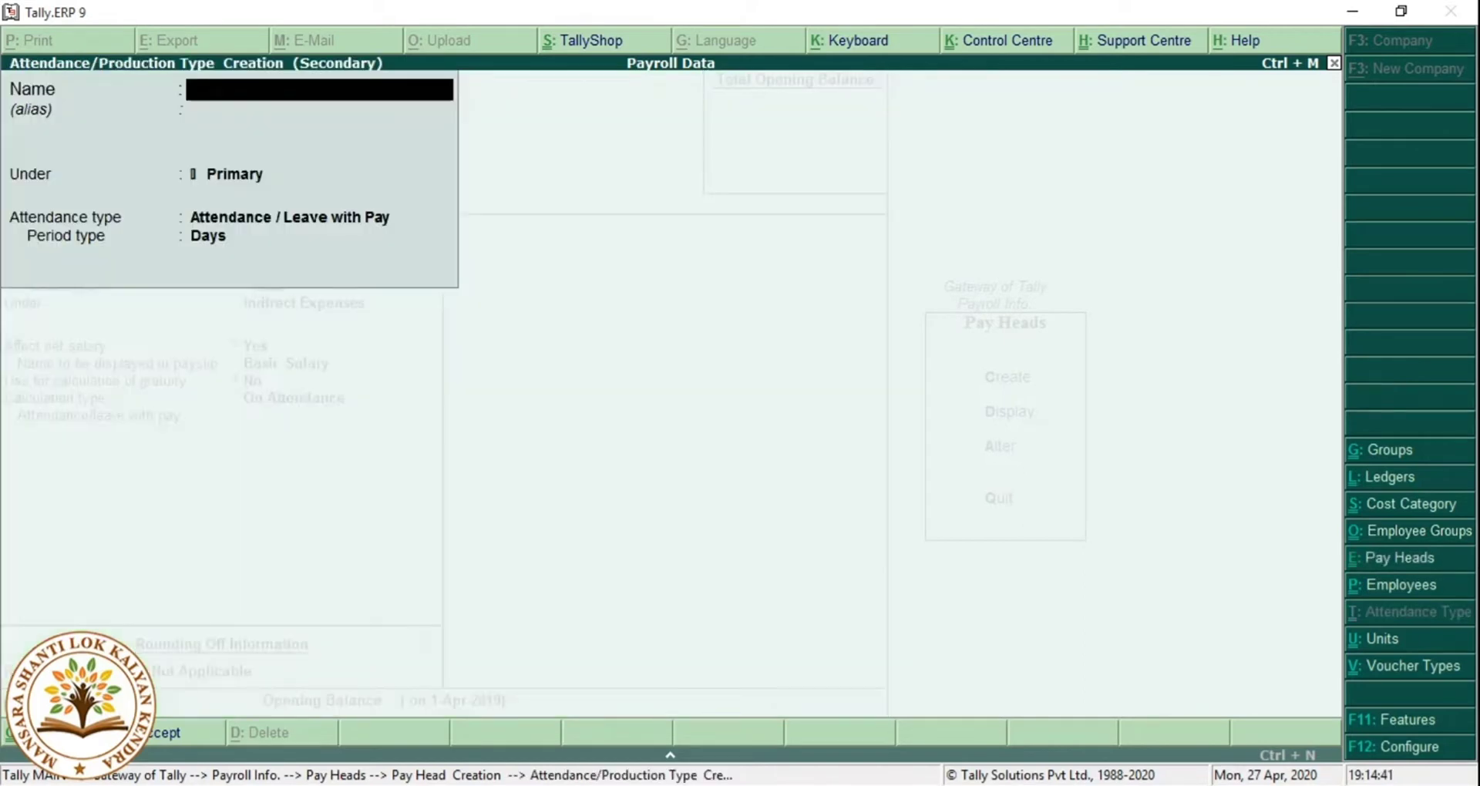
text(Persent)
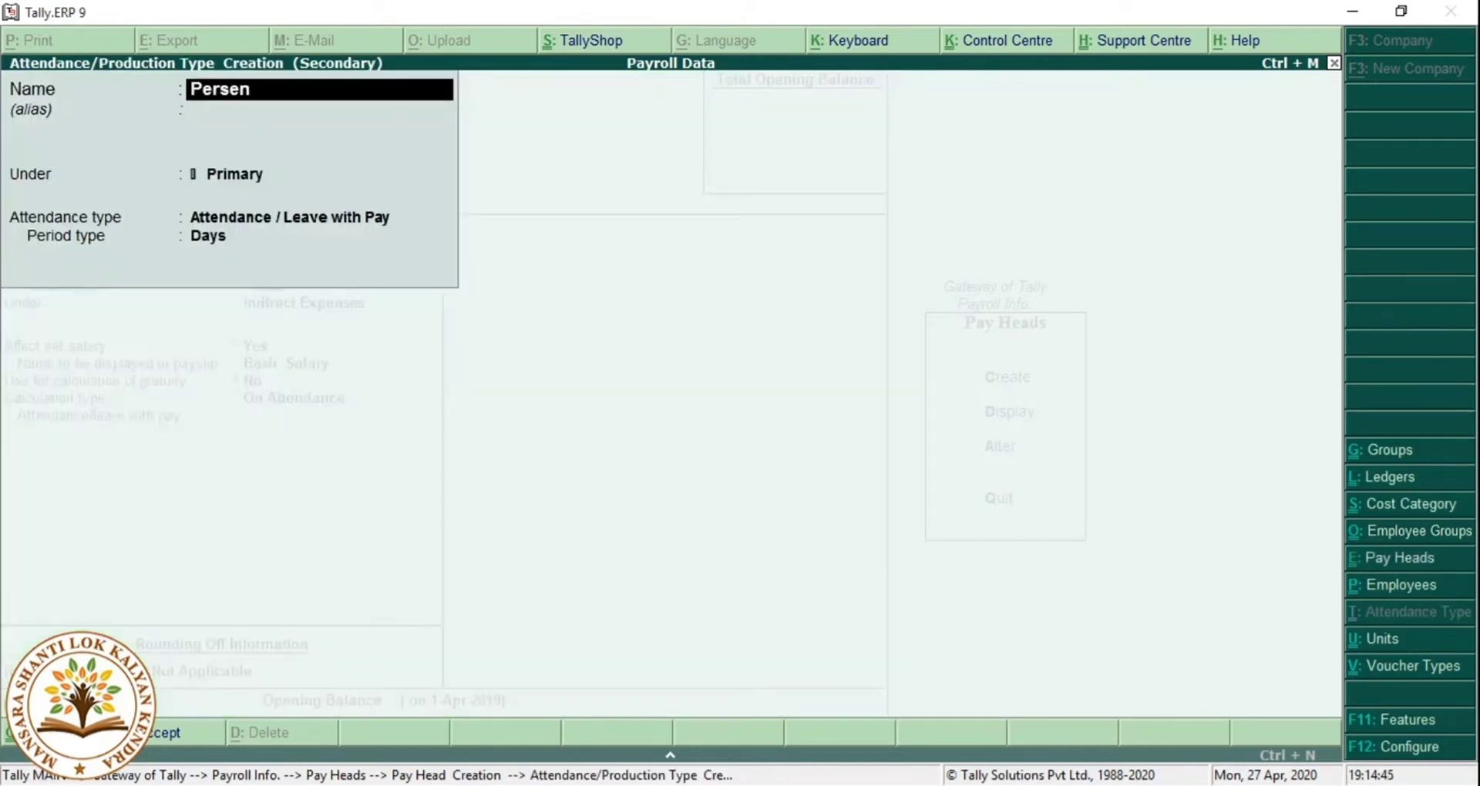
key(Return)
key(Return)
key(Return)
key(Return)
key(Return)
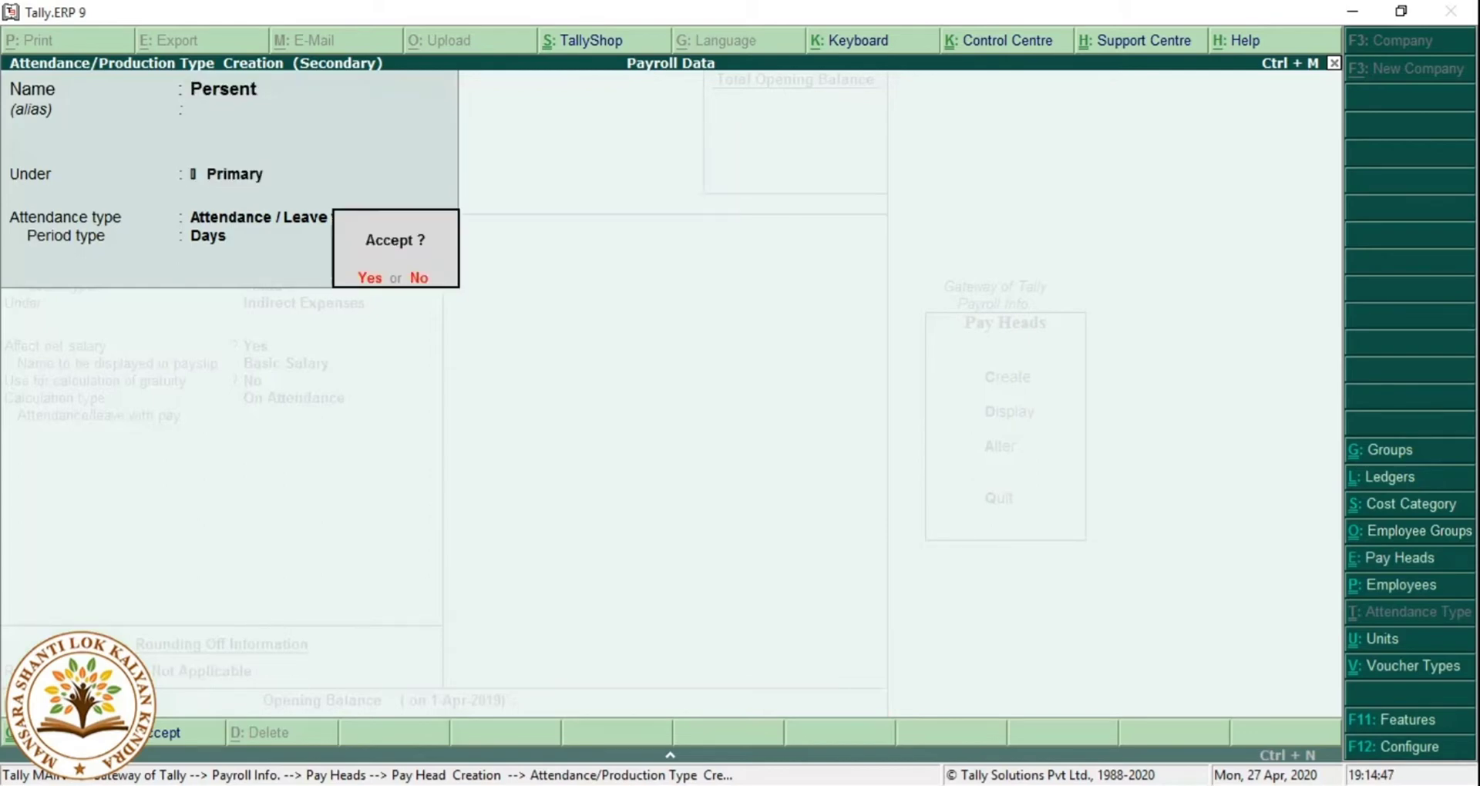
key(Return)
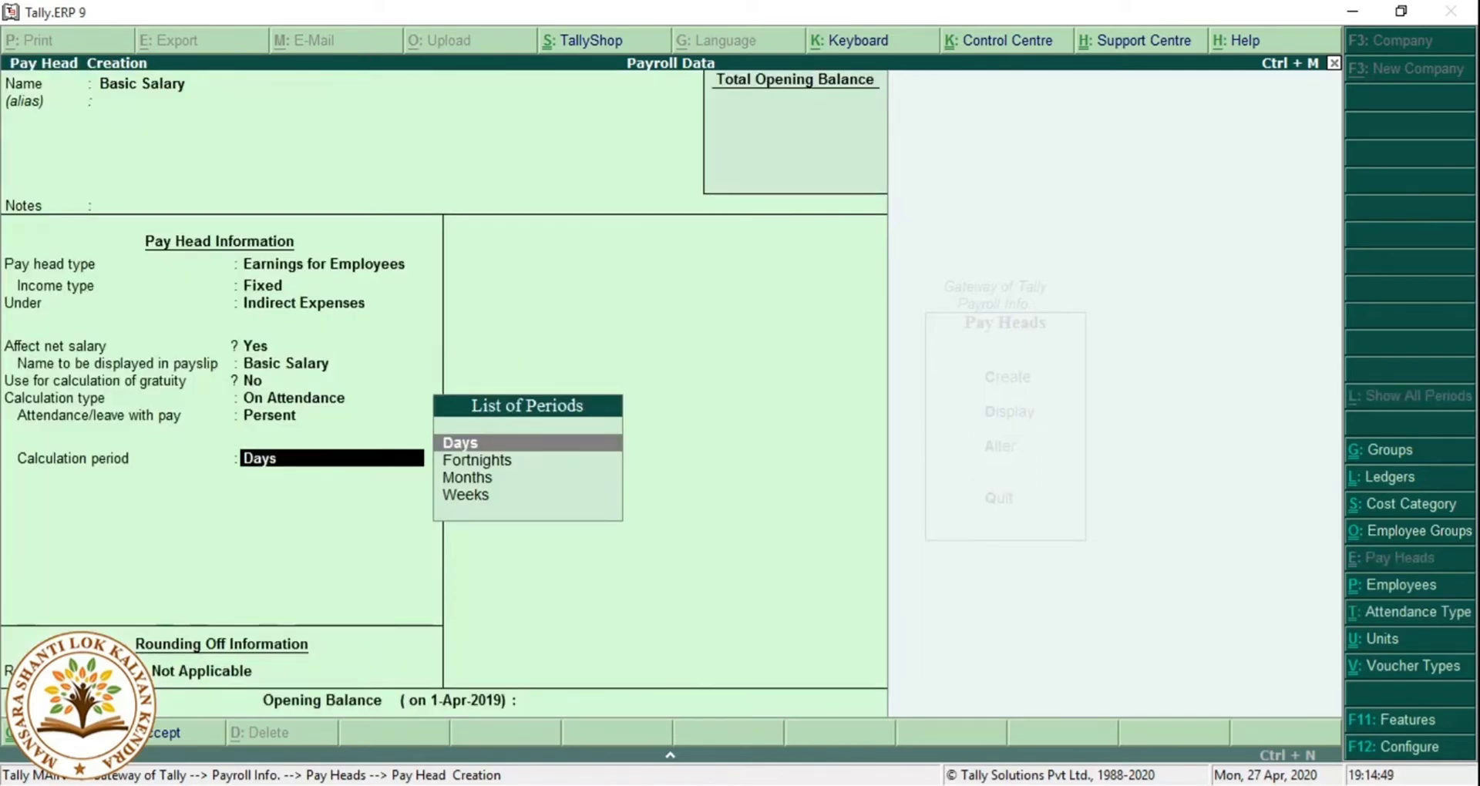
Set the period to Months, As per Calendar Period, and save Basic Salary.
key(Down)
key(Down)
key(Return)
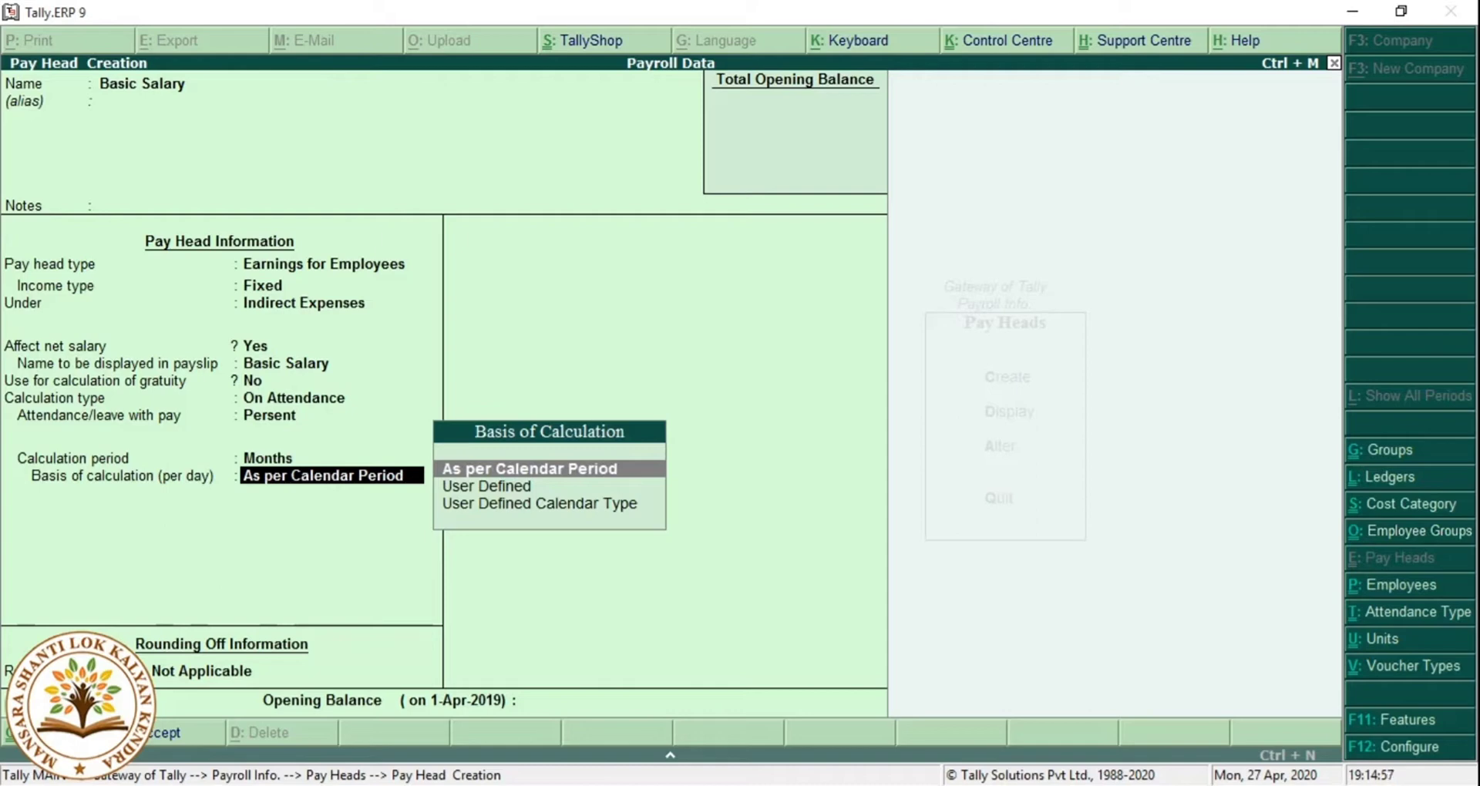
key(Return)
key(Return)
key(Return)
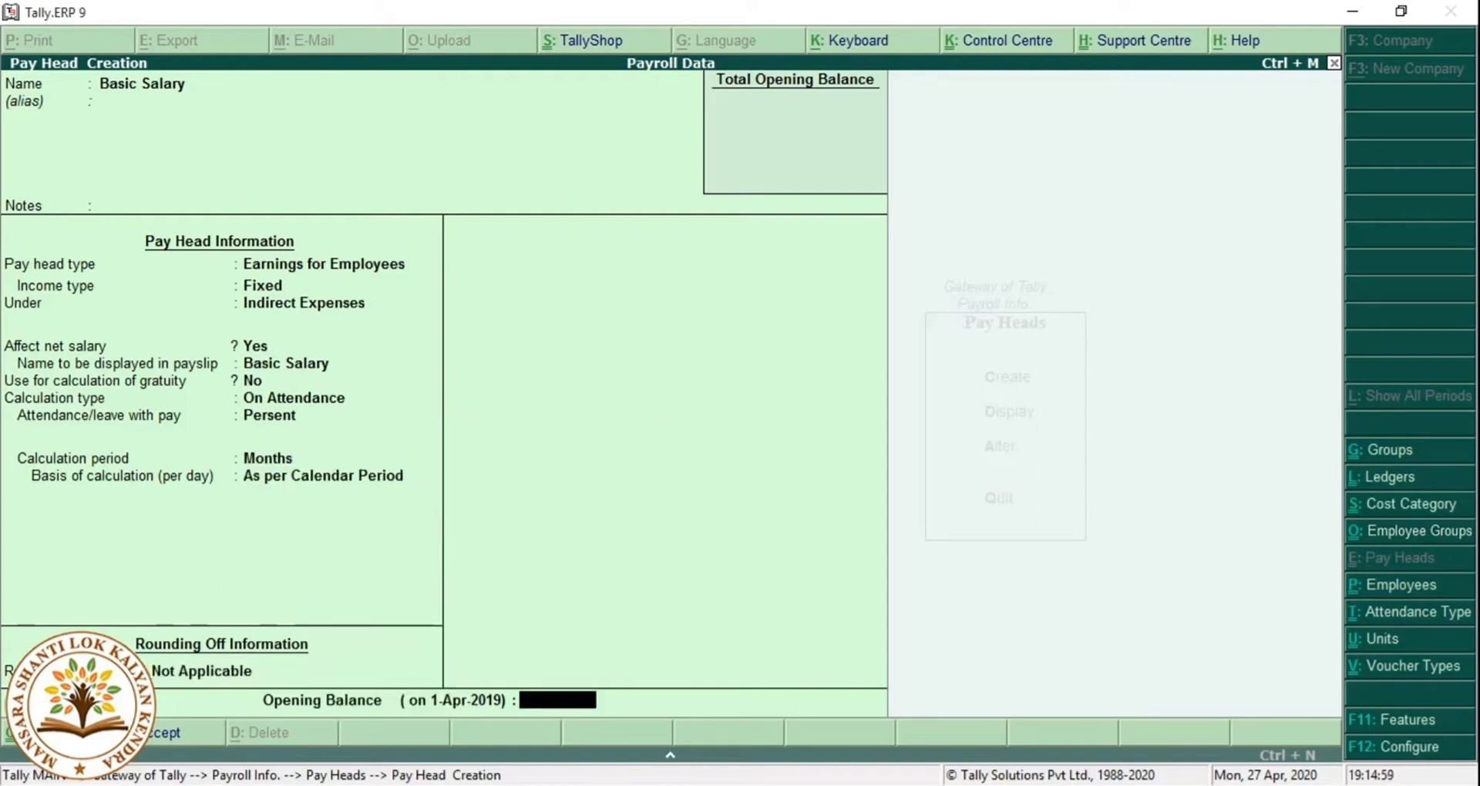
key(Return)
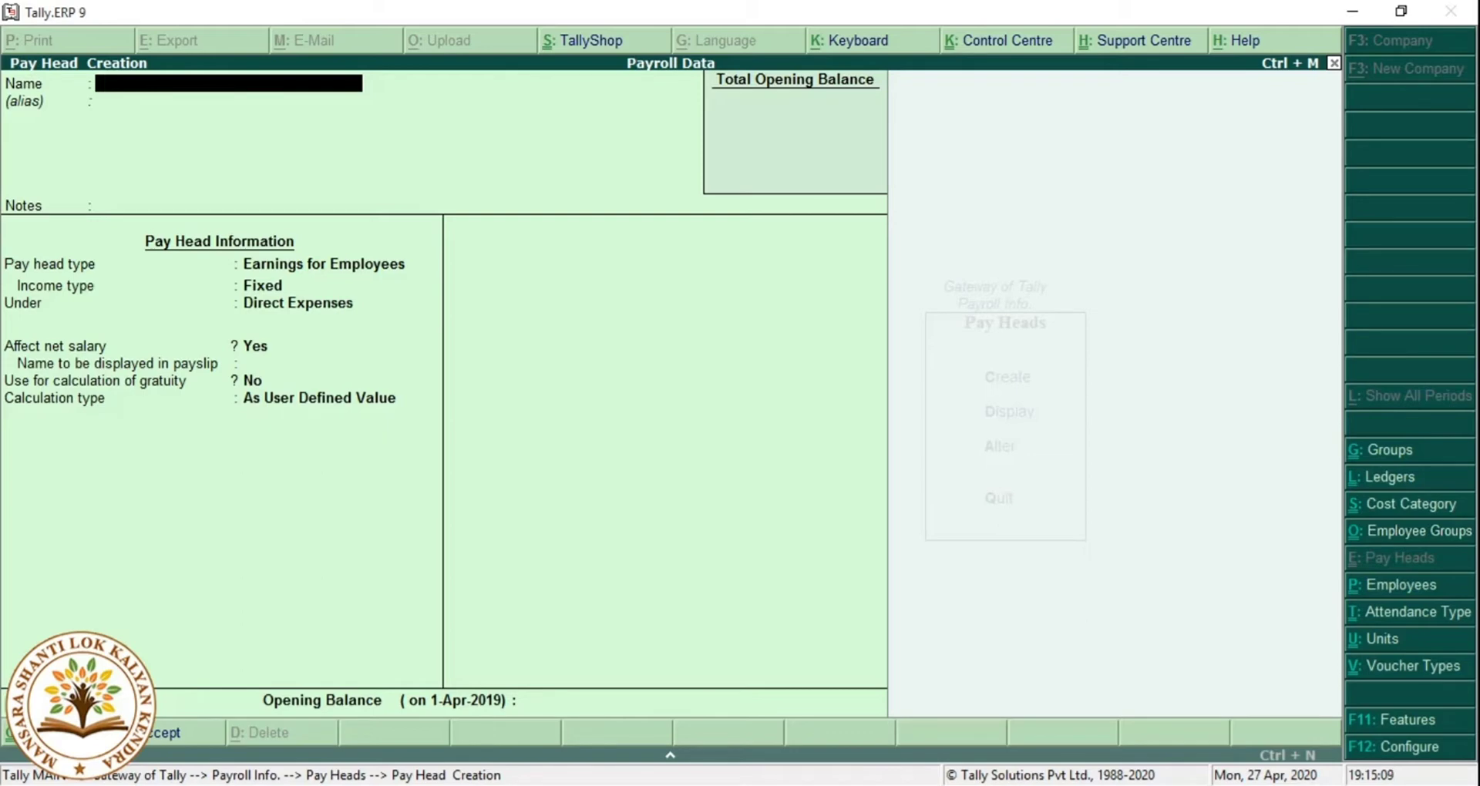
Name the new pay head 'House Rent Allowence'.
text(House Rent Allo)
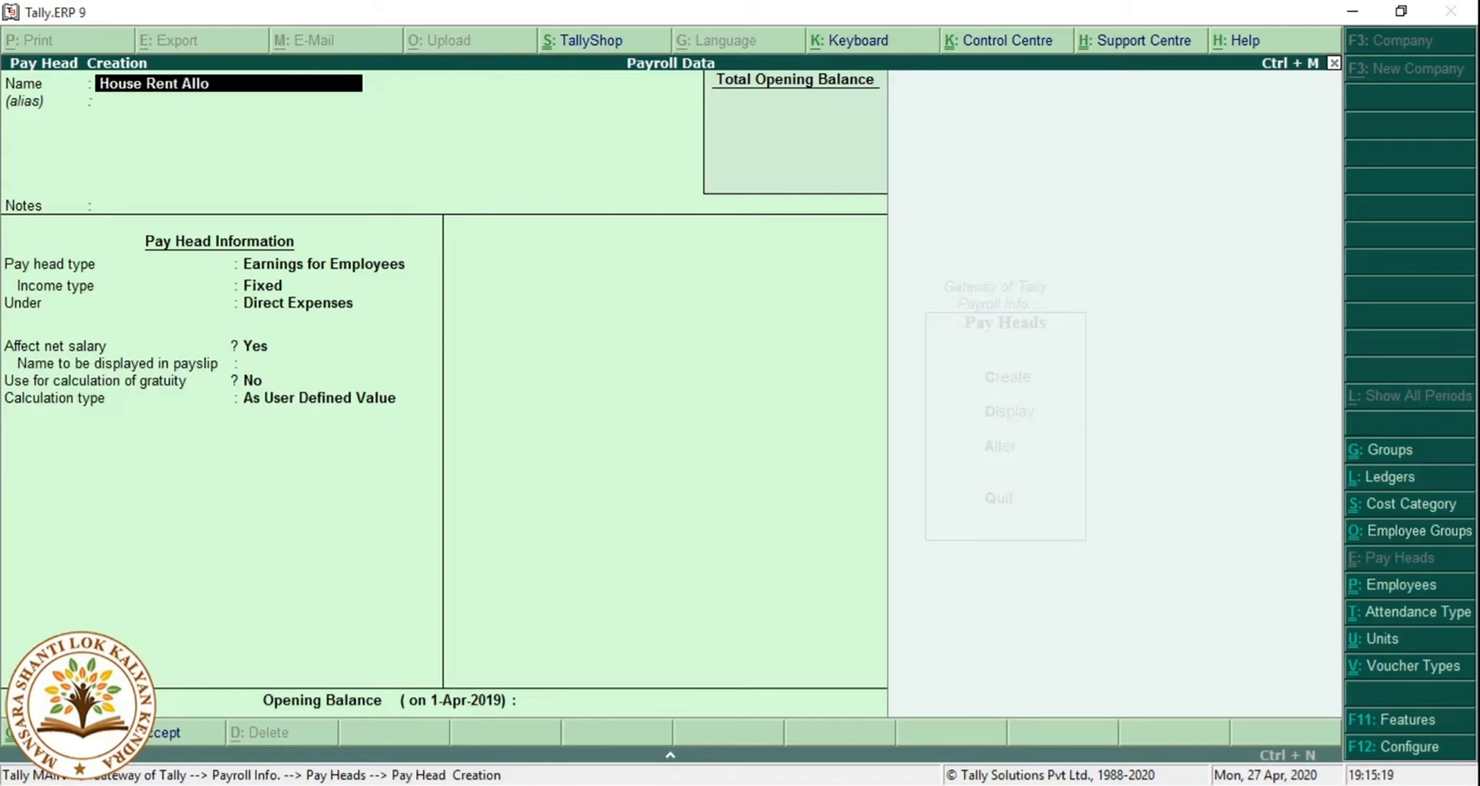
text(wence)
key(Return)
key(Return)
key(Return)
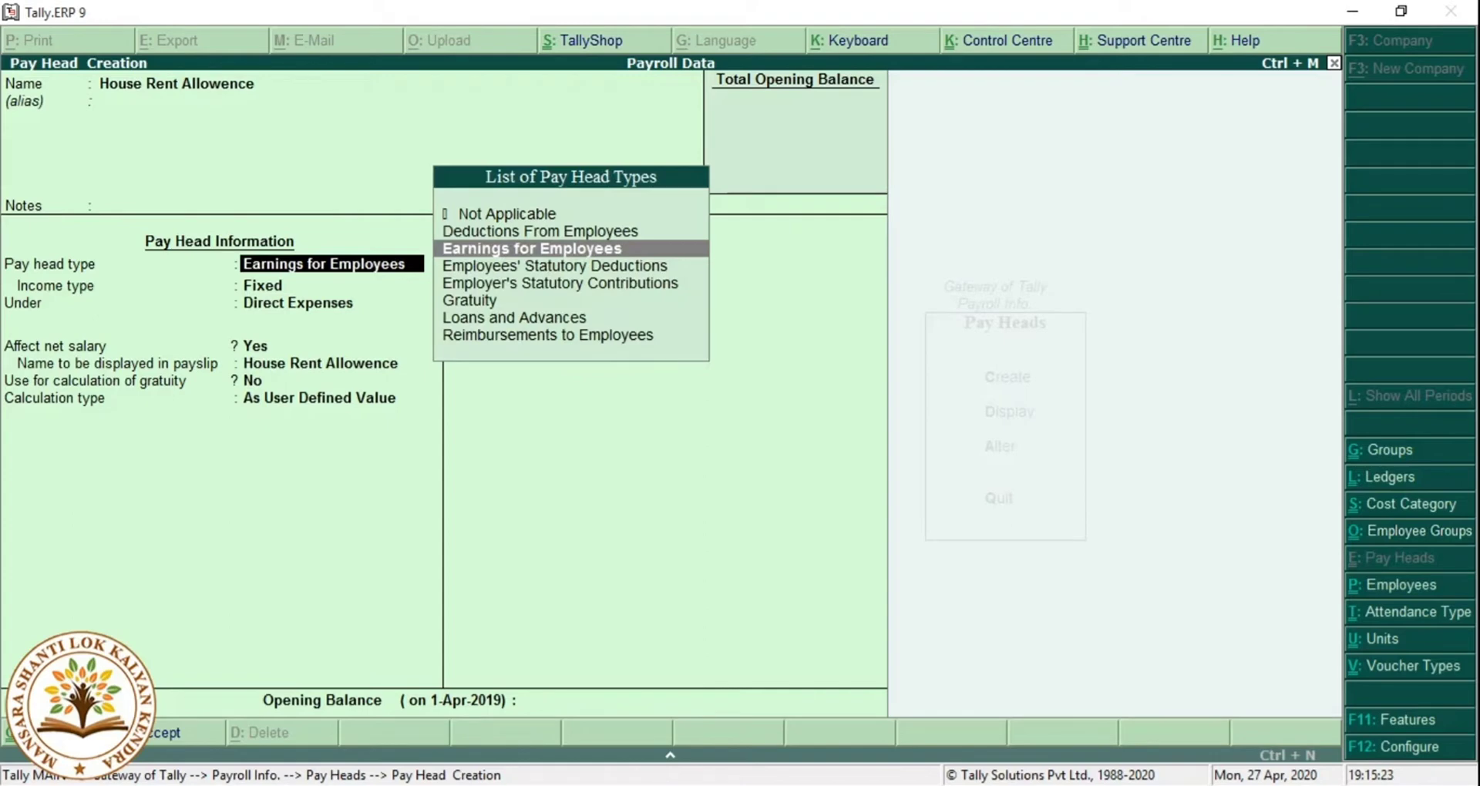
Make it a Fixed employee earning under Indirect Expenses, no gratuity, calculated As Computed Value.
key(Return)
key(Return)
key(Down)
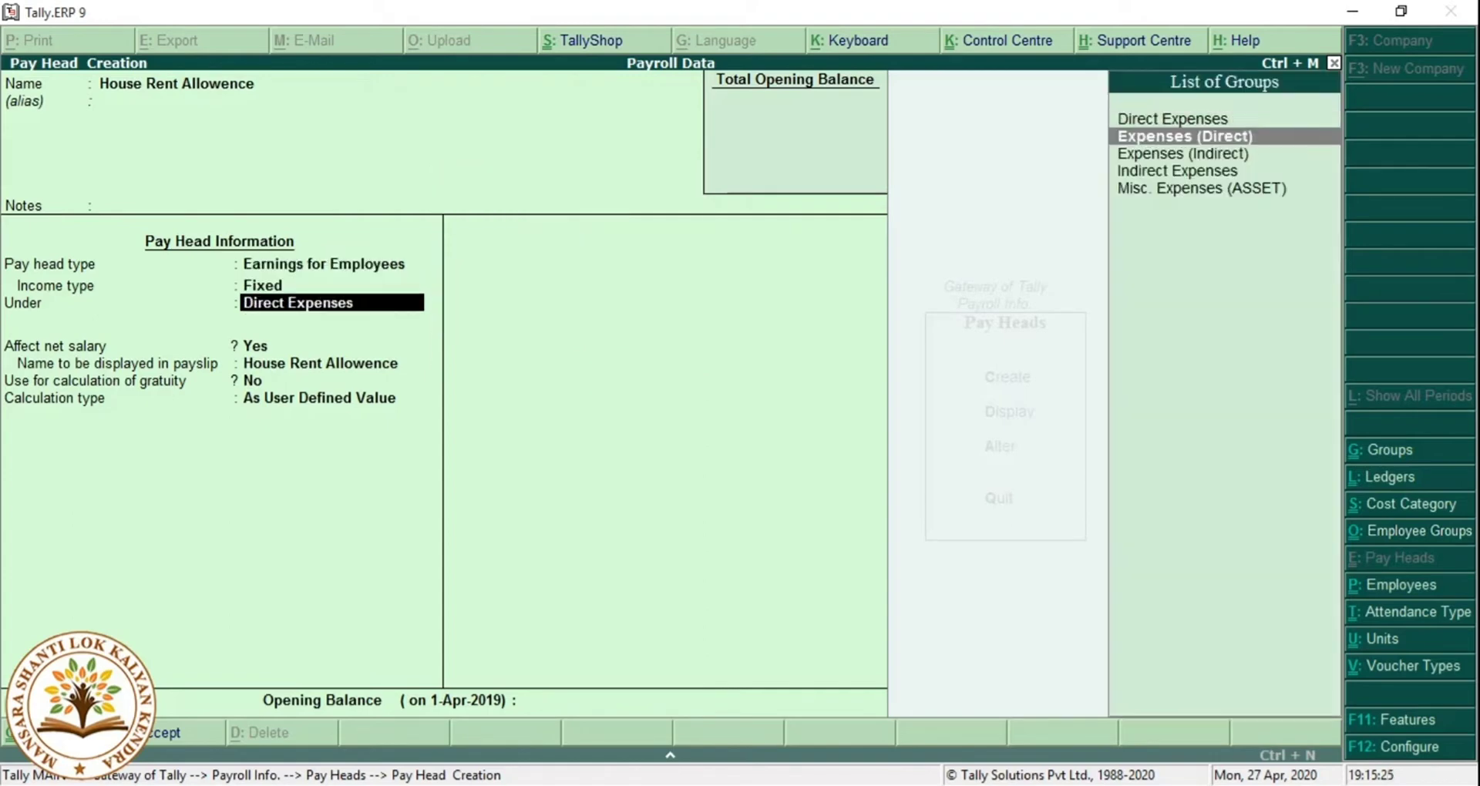
key(Down)
key(Down)
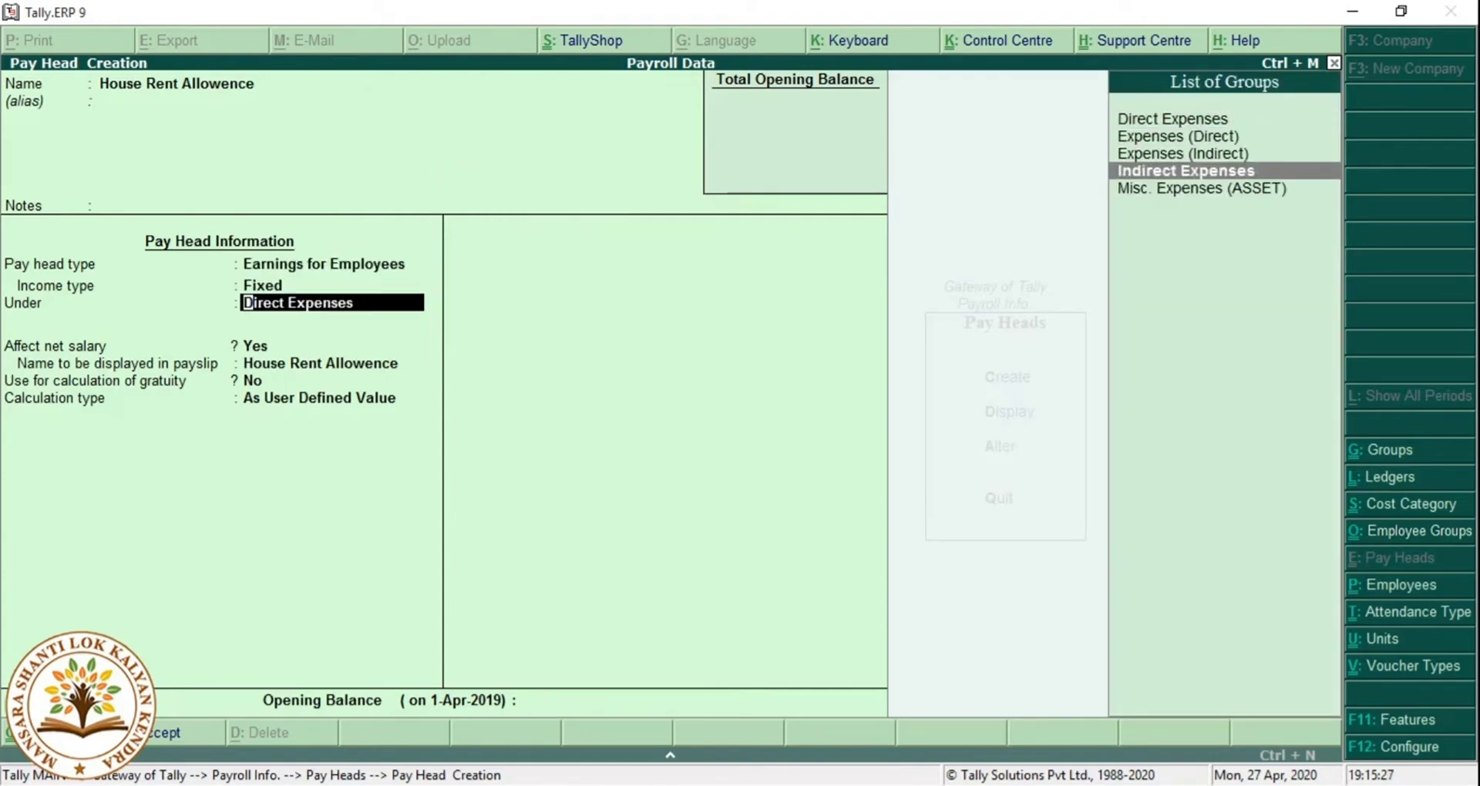
key(Return)
key(Return)
key(Return)
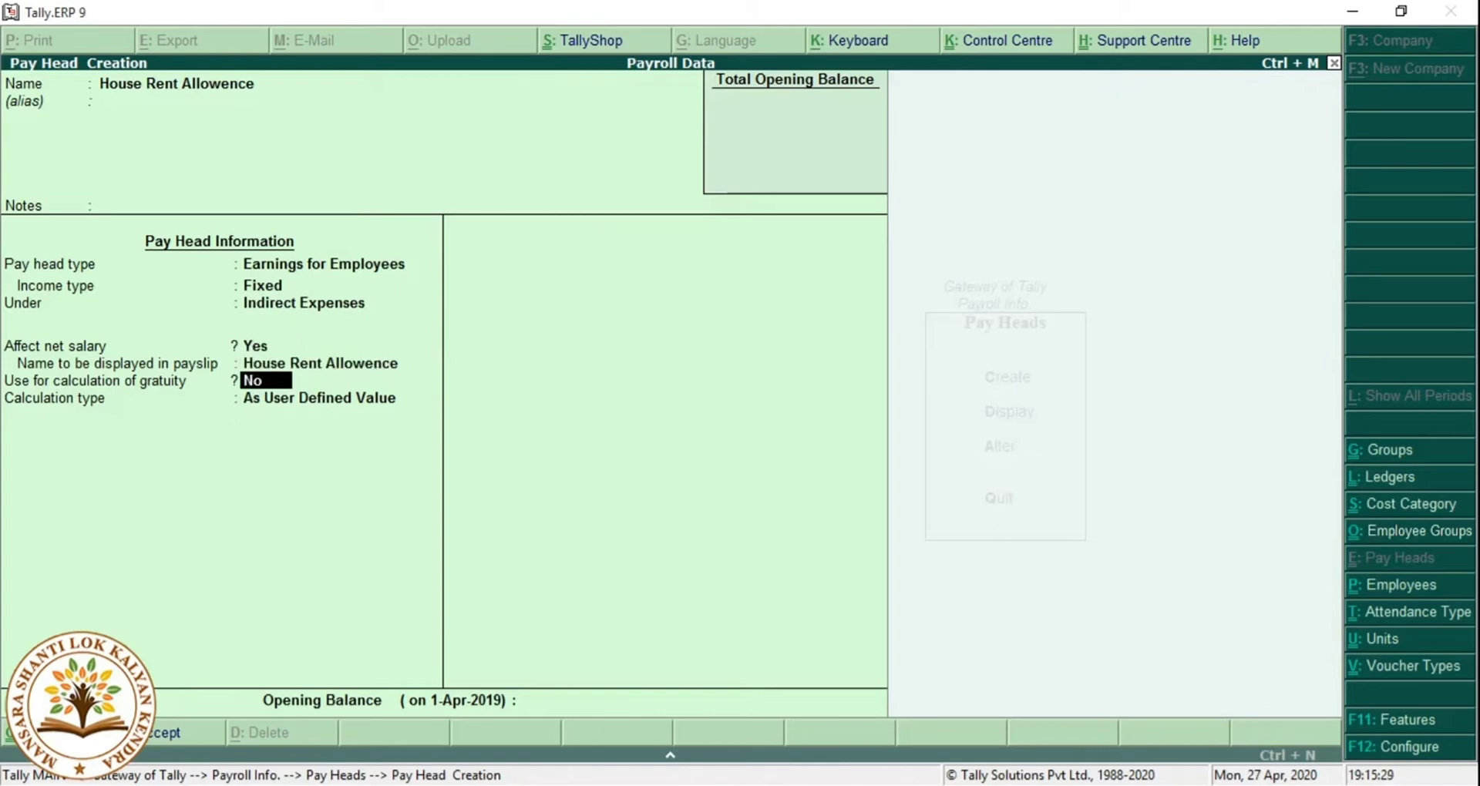
key(Return)
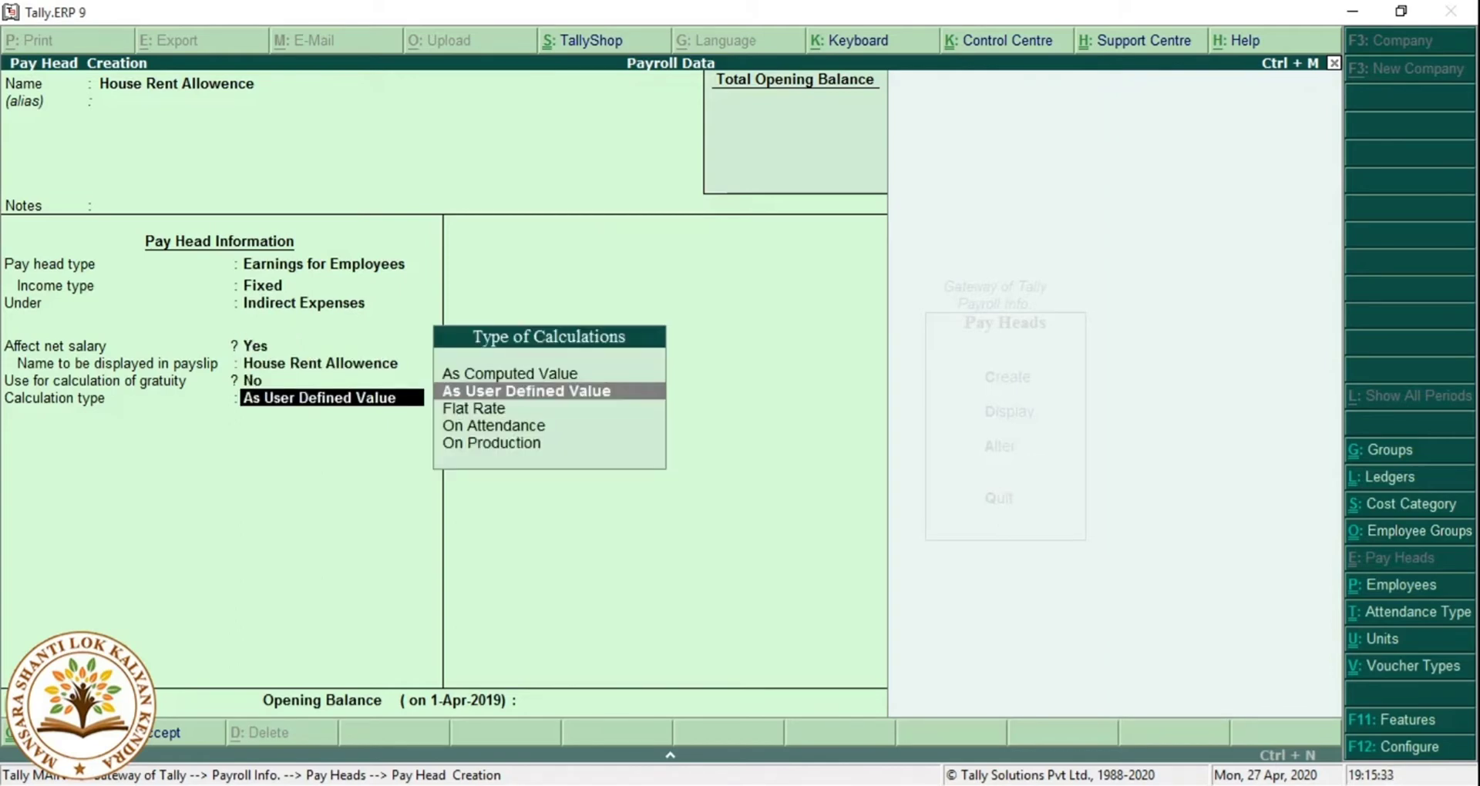
key(Up)
key(Return)
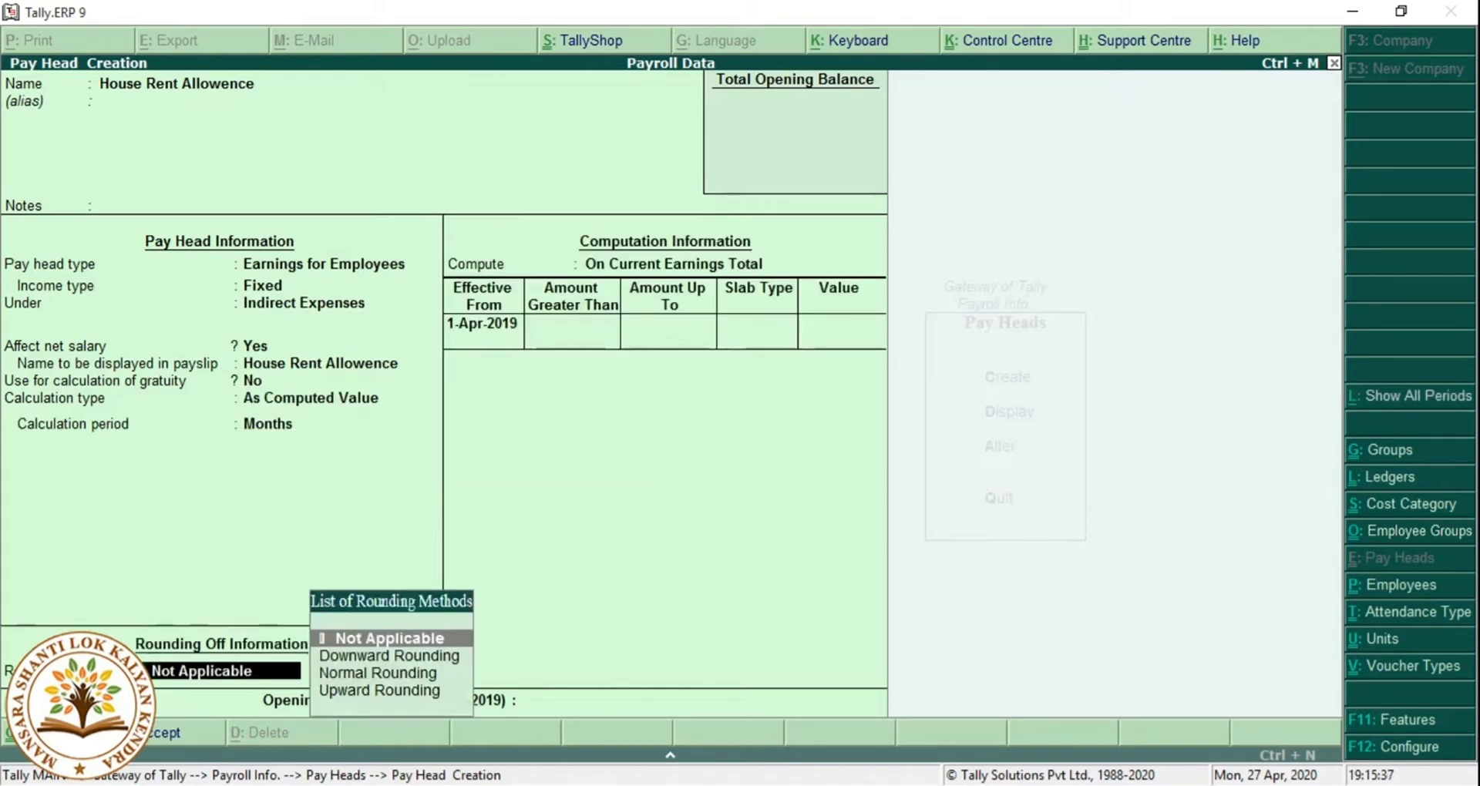
Compute it by a specified formula on Basic Salary, effective 1-May-2019, with no rounding.
key(Return)
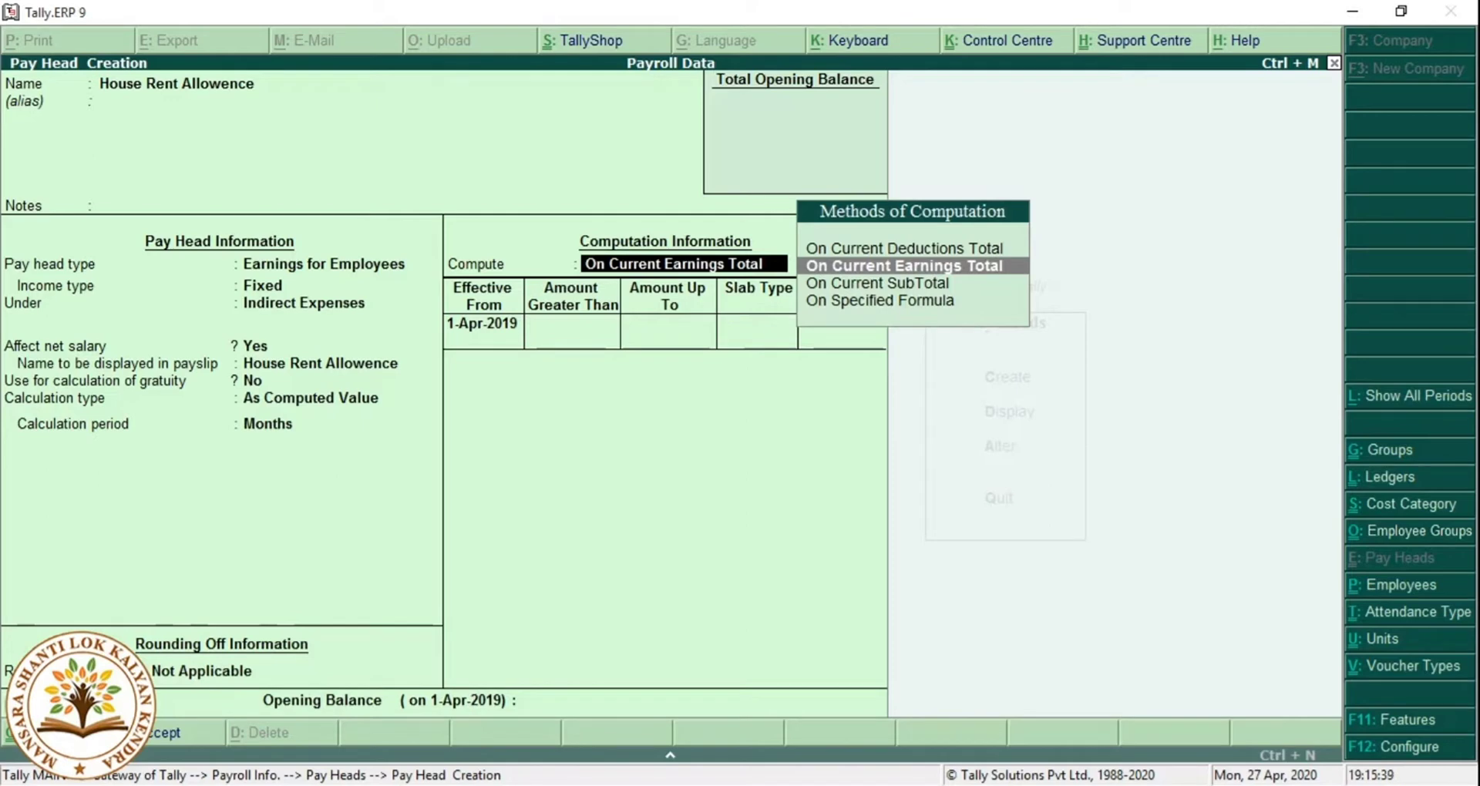
key(Down)
key(Down)
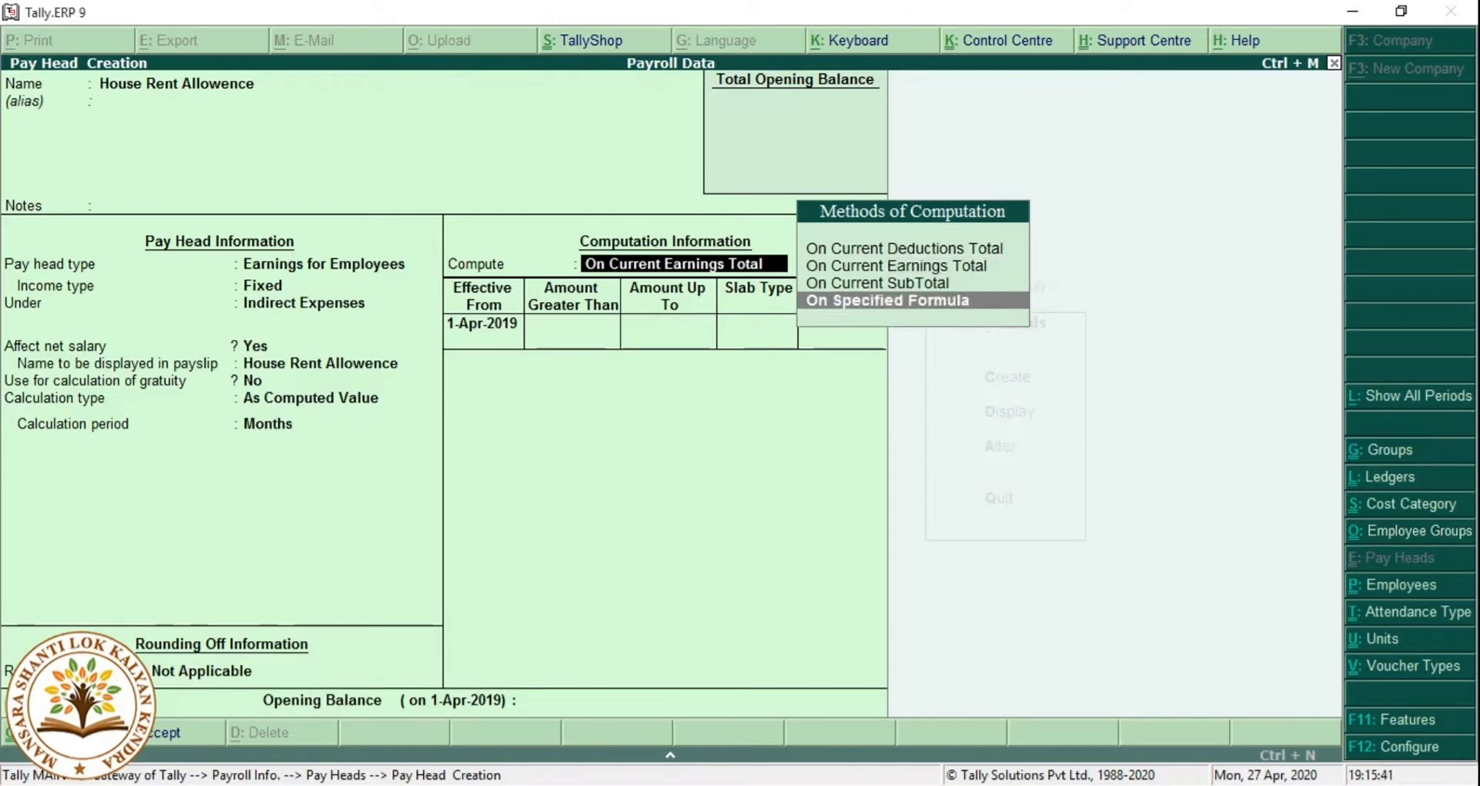
key(Return)
key(Return)
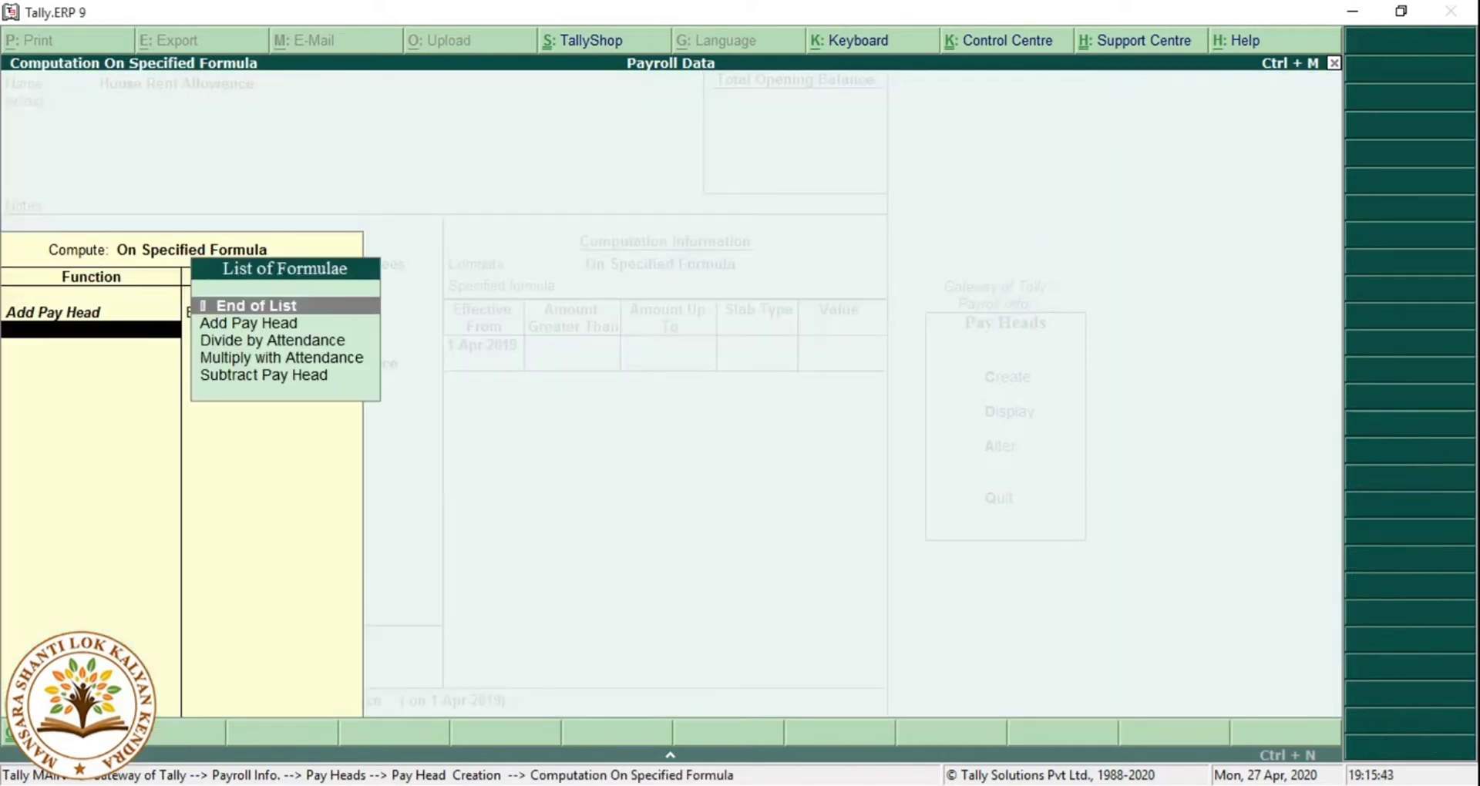
key(Return)
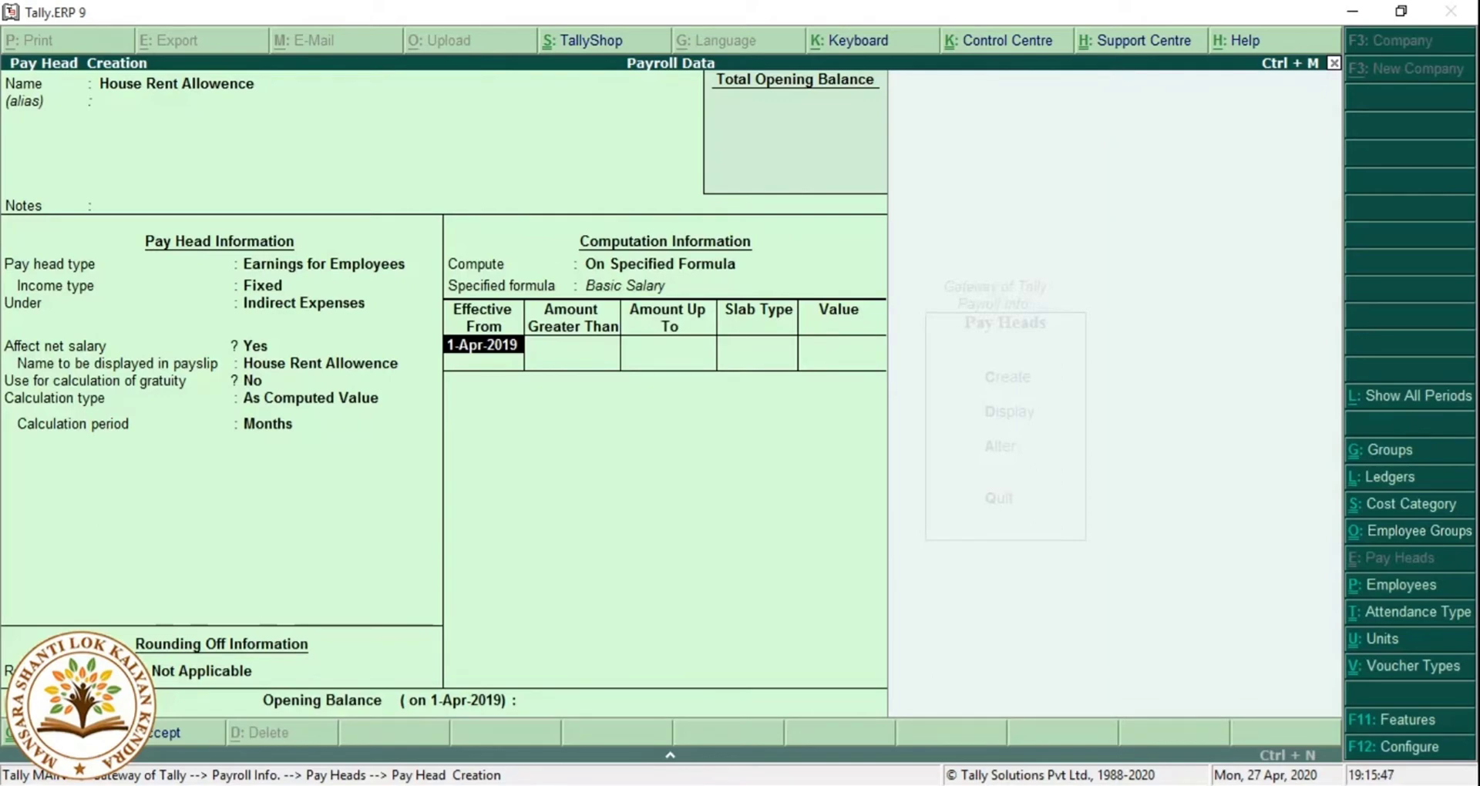
text(01.05)
key(Return)
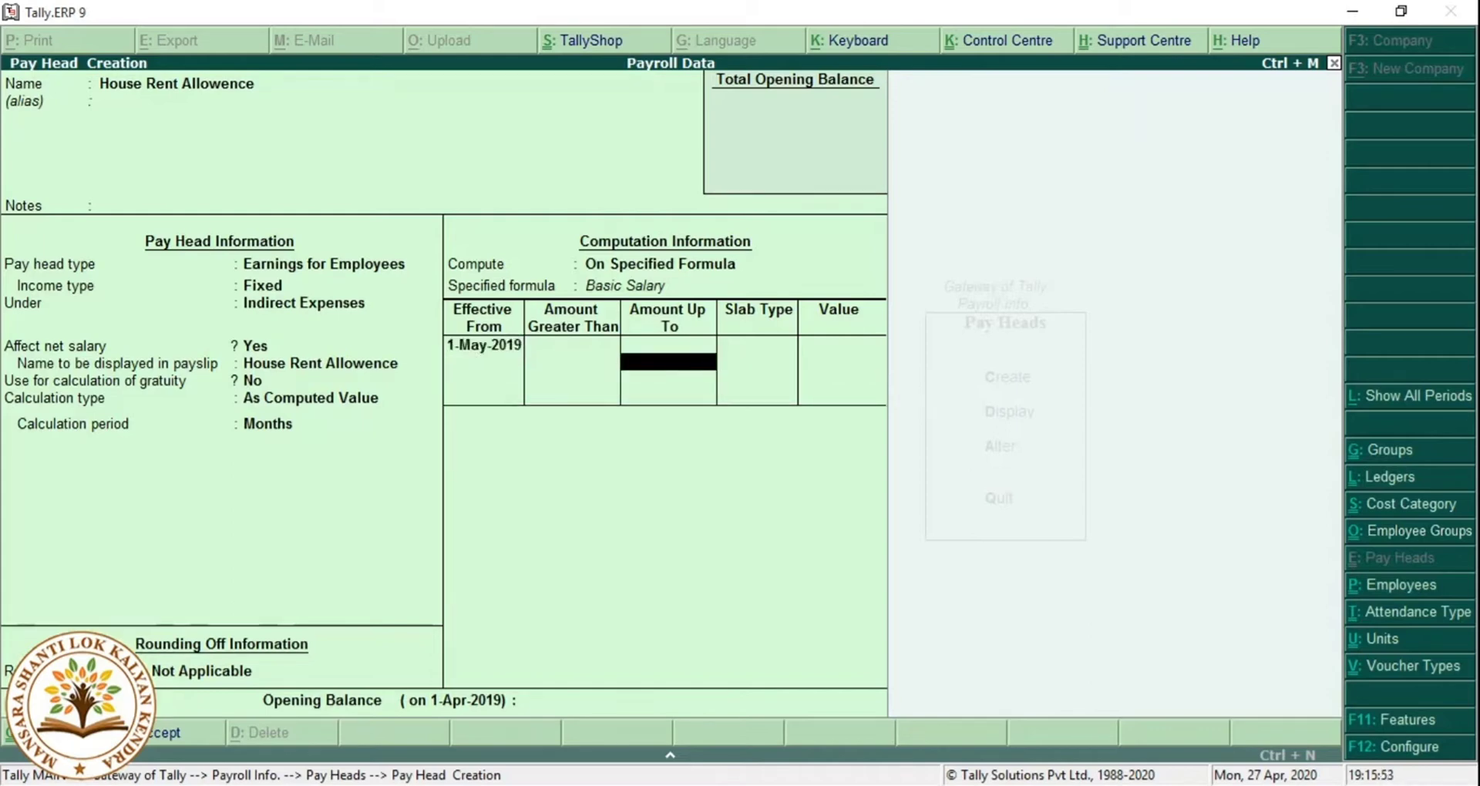
Add percentage slabs of 15% up to 3,000, 18% up to 5,000 and 20% up to 8,000.
text(3000)
key(Return)
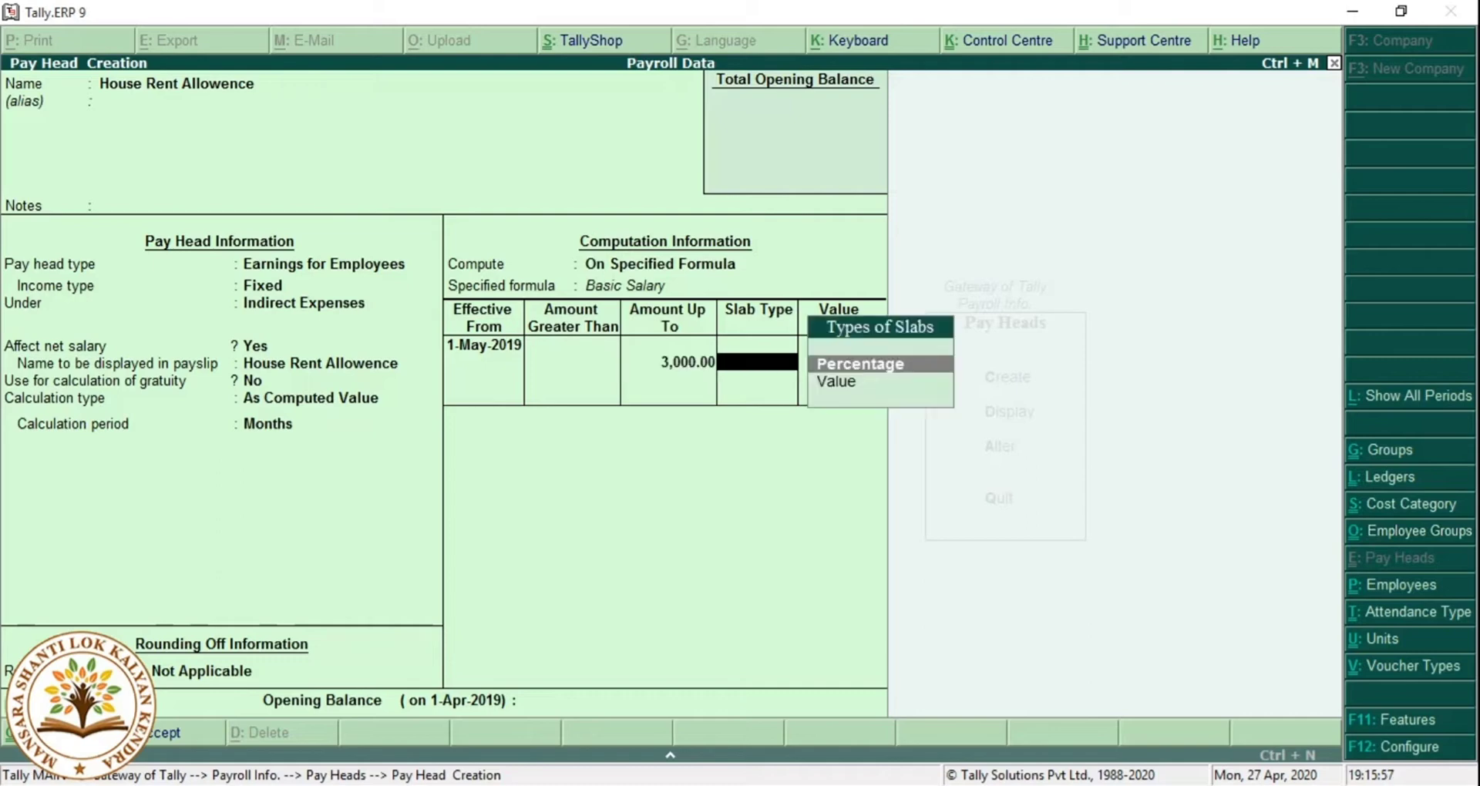
key(Return)
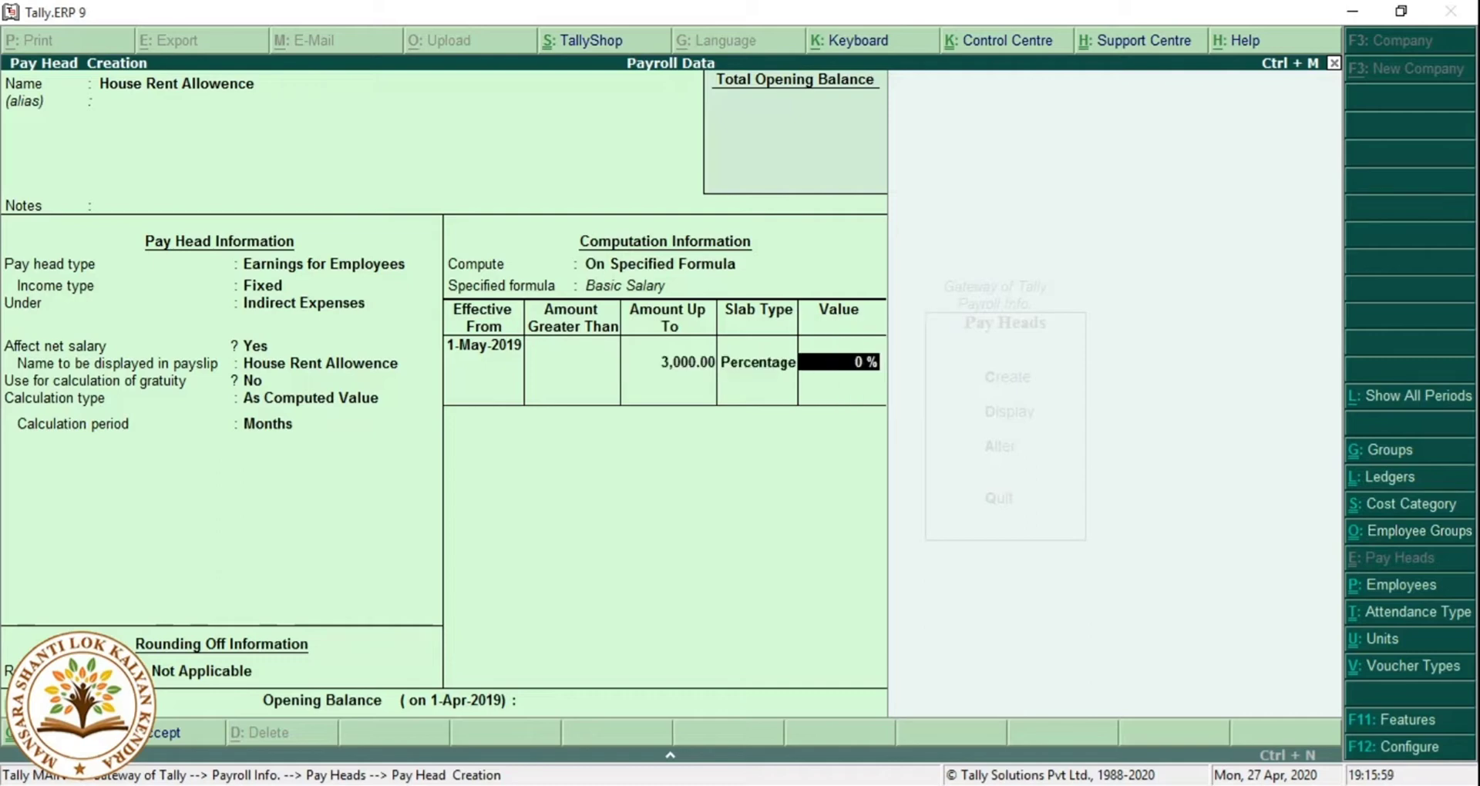
text(15)
key(Return)
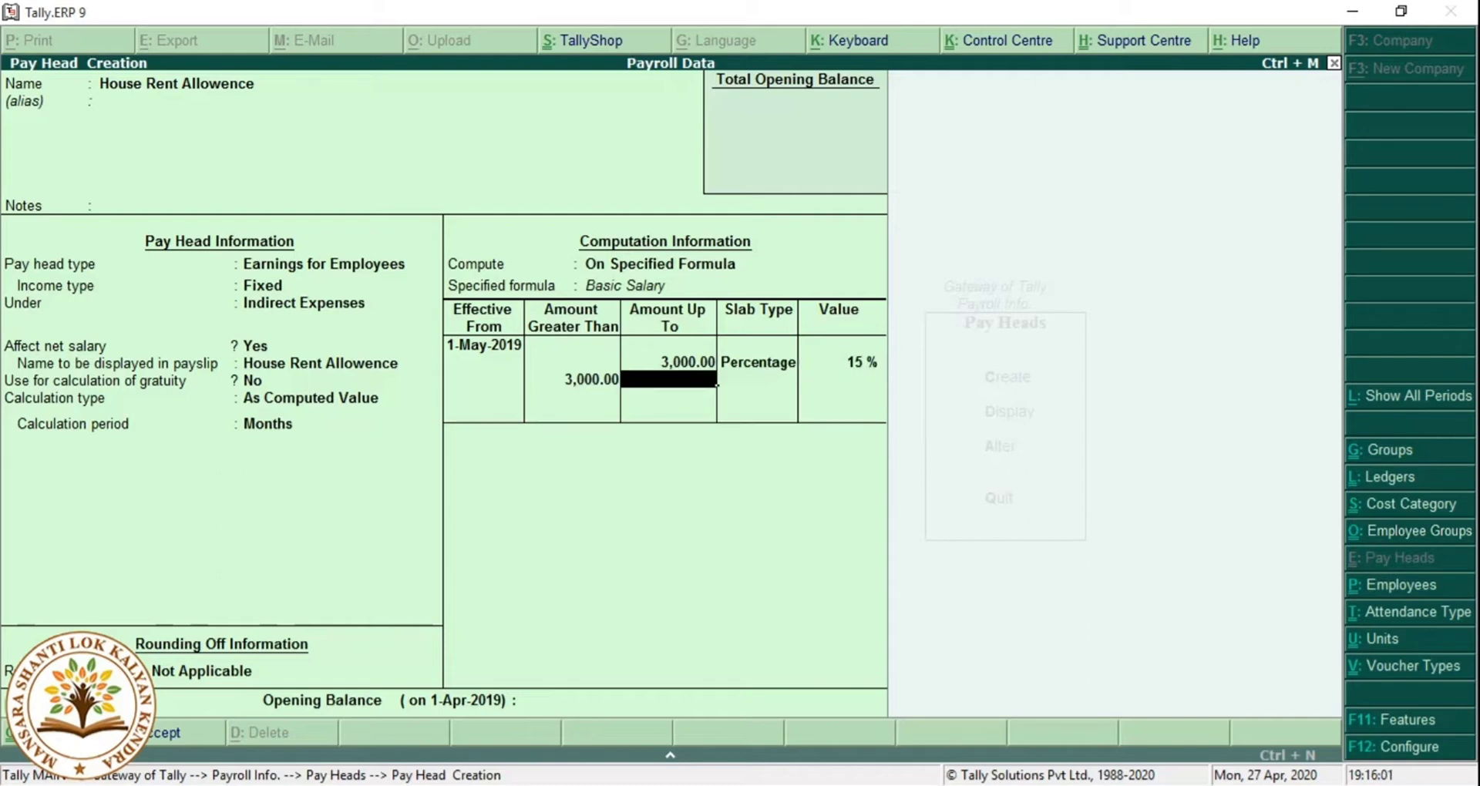
text(5000)
key(Return)
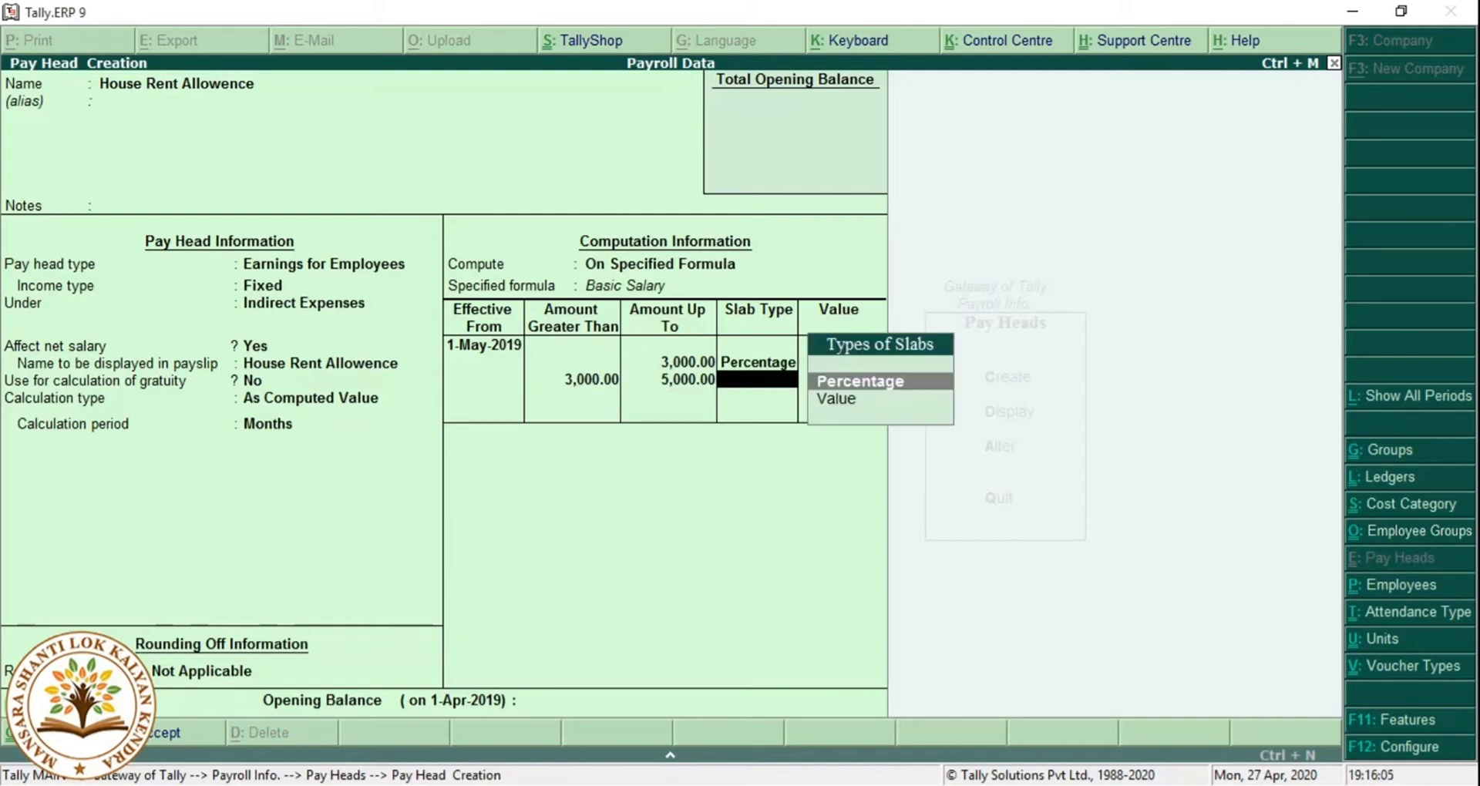
key(Return)
text(18)
key(Return)
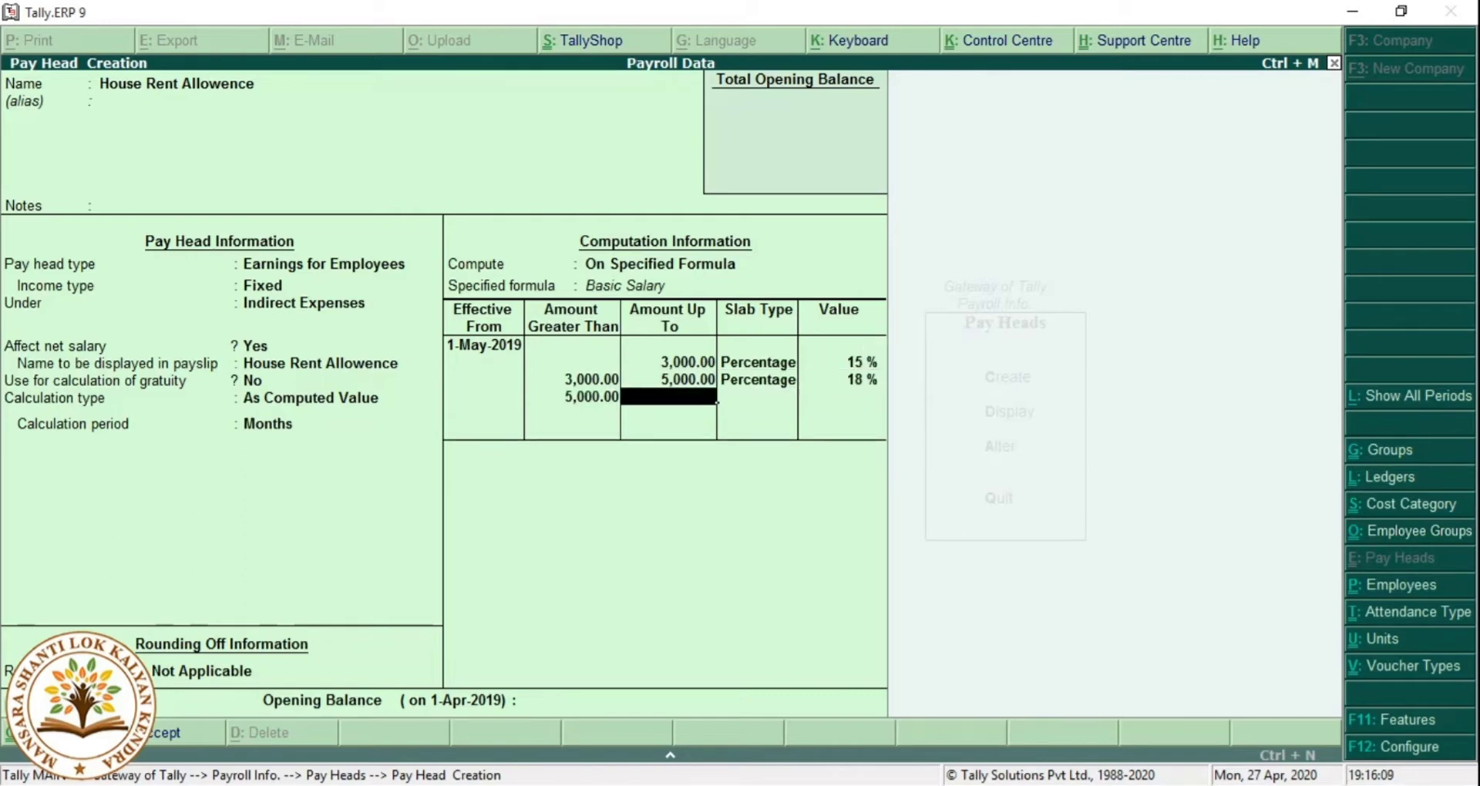
text(8000)
key(Return)
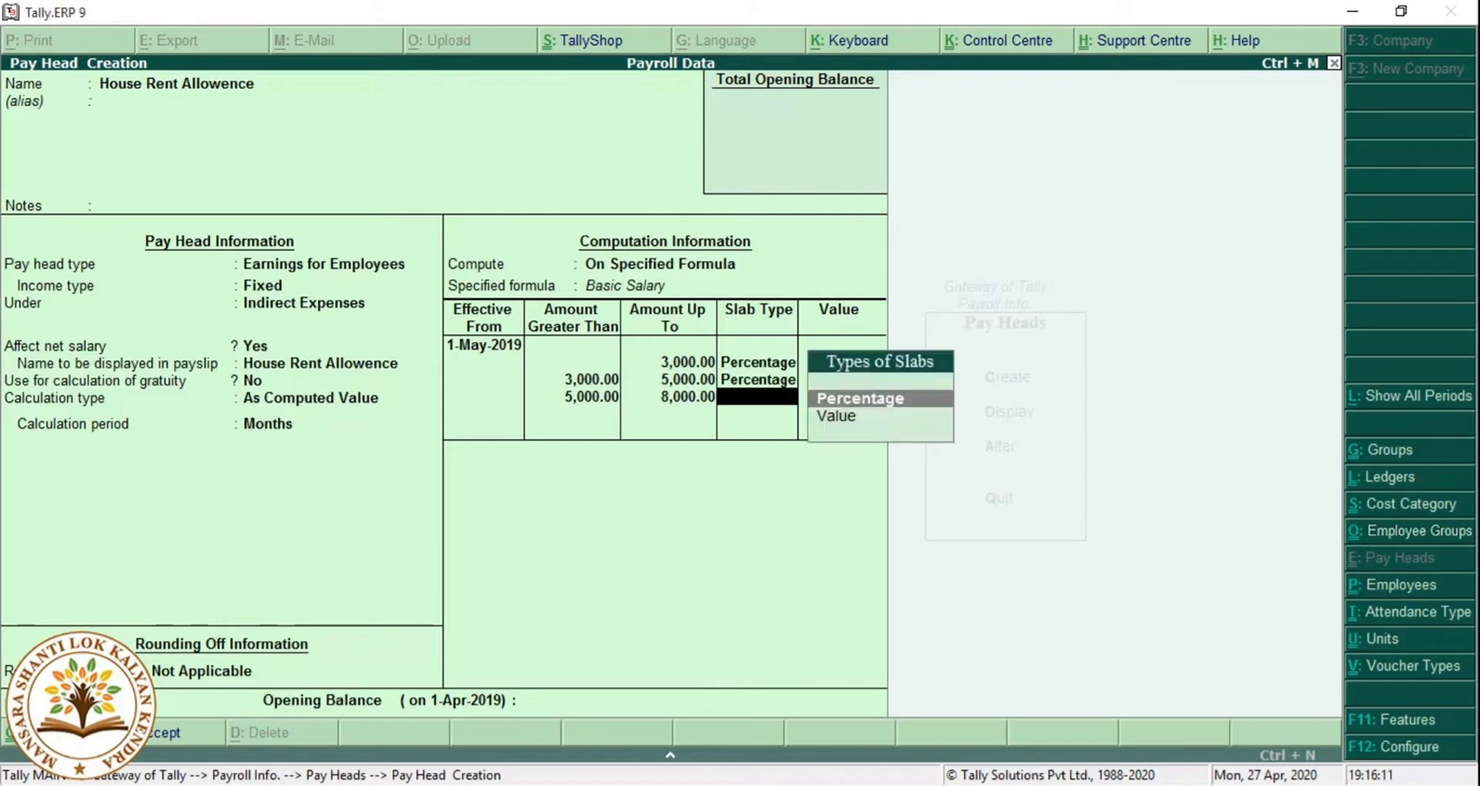
key(Return)
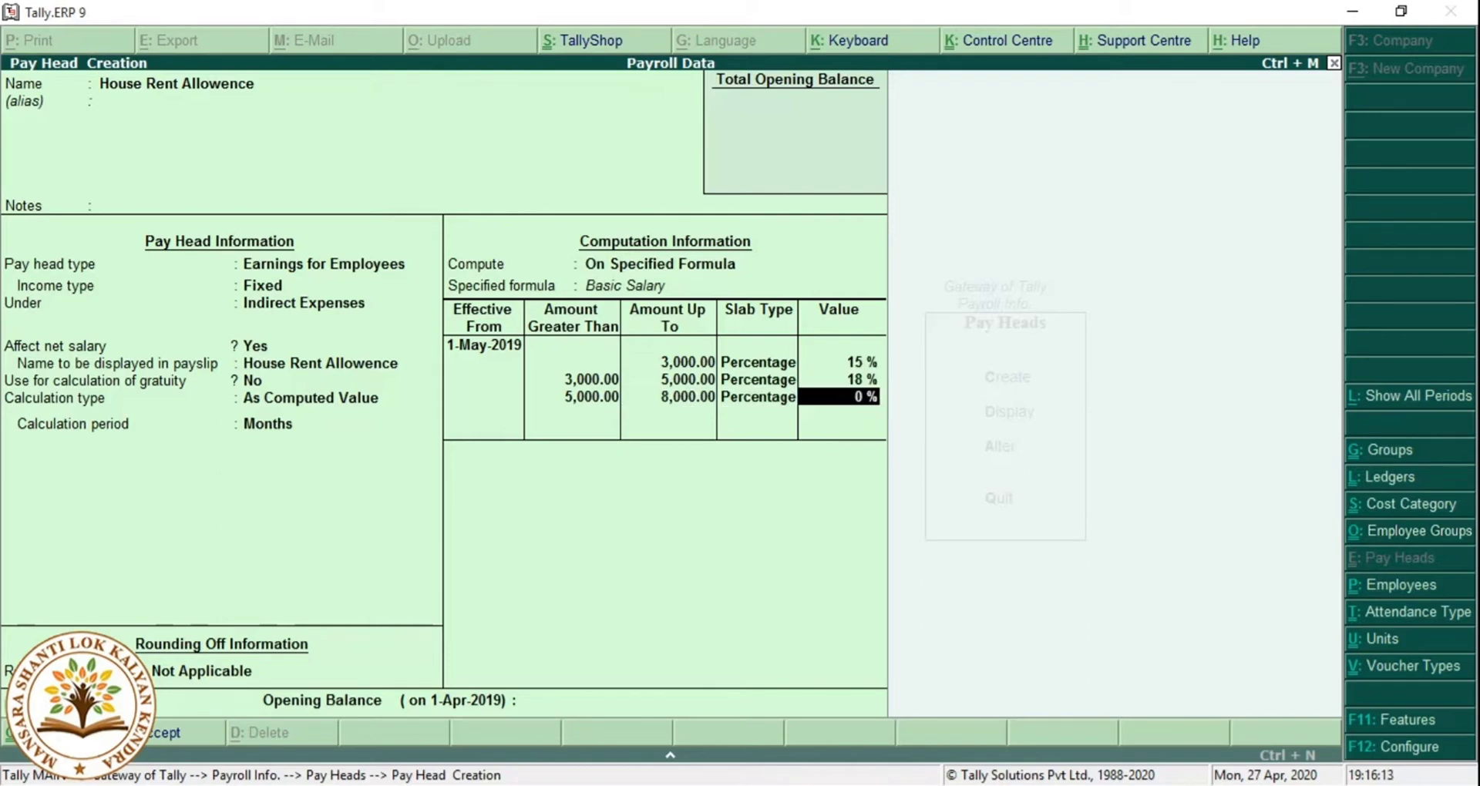
text(20)
key(Return)
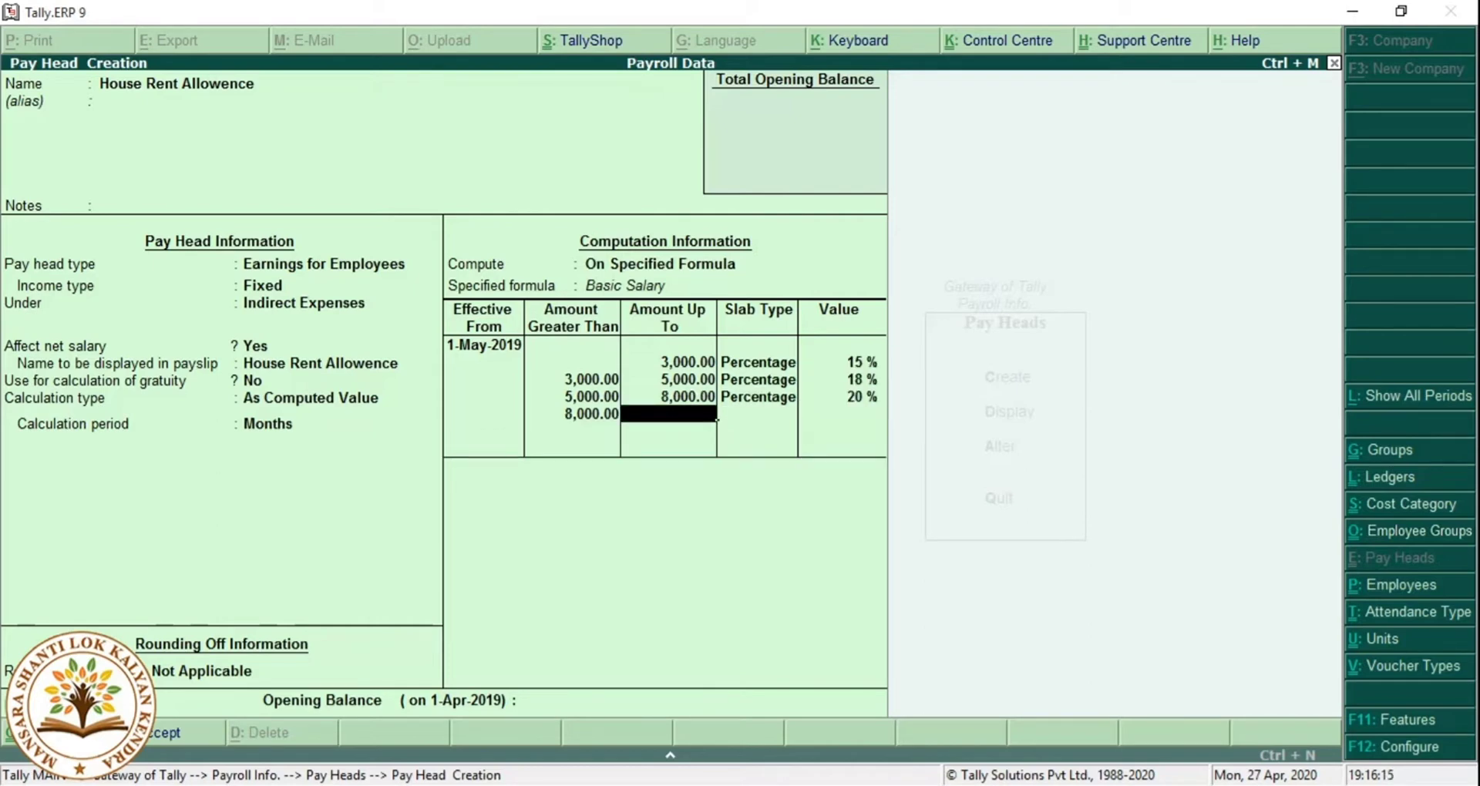
Add 22% up to 12,000 and 25% with no upper limit, then save the pay head.
text(12000)
key(Return)
key(Return)
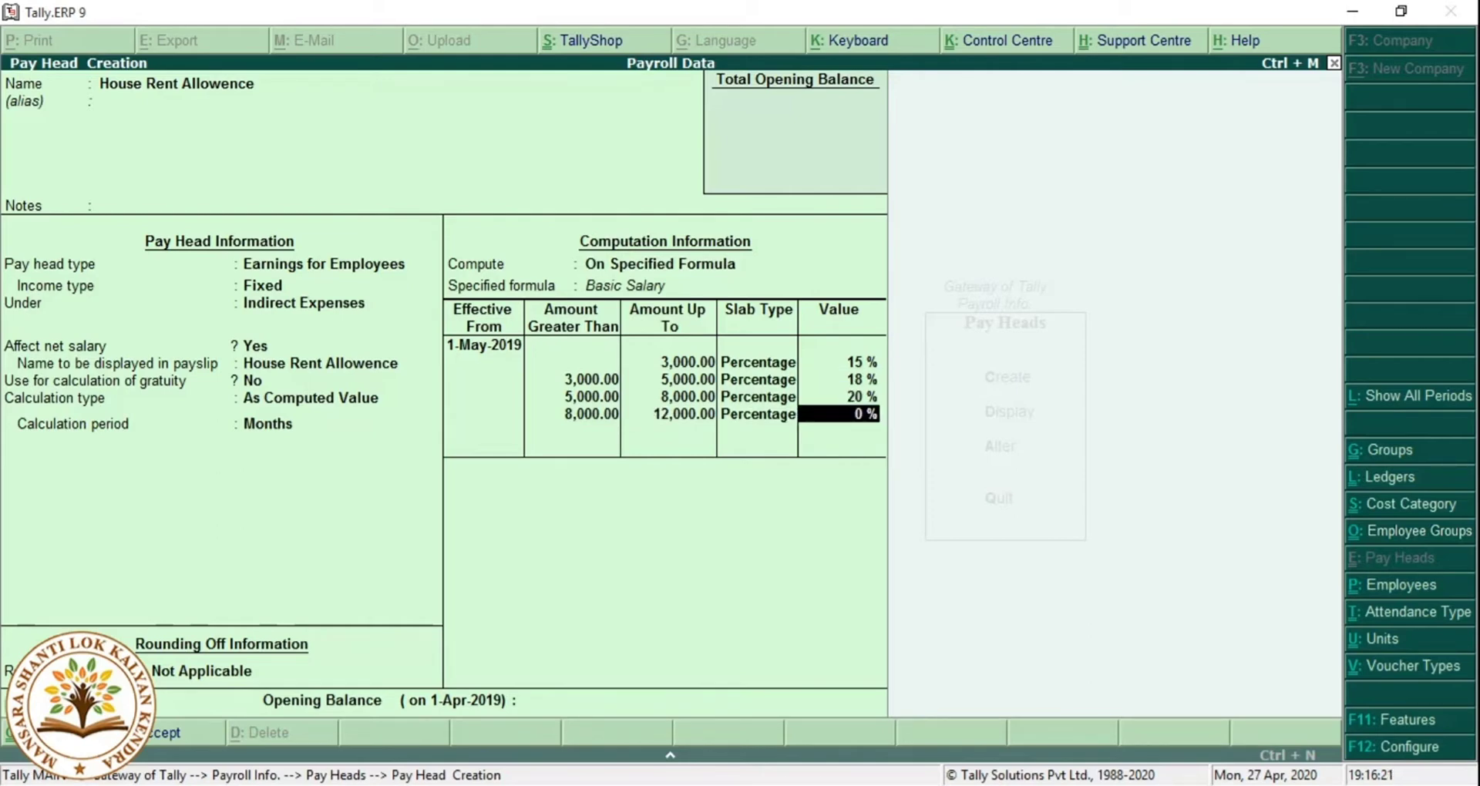
text(22)
key(Return)
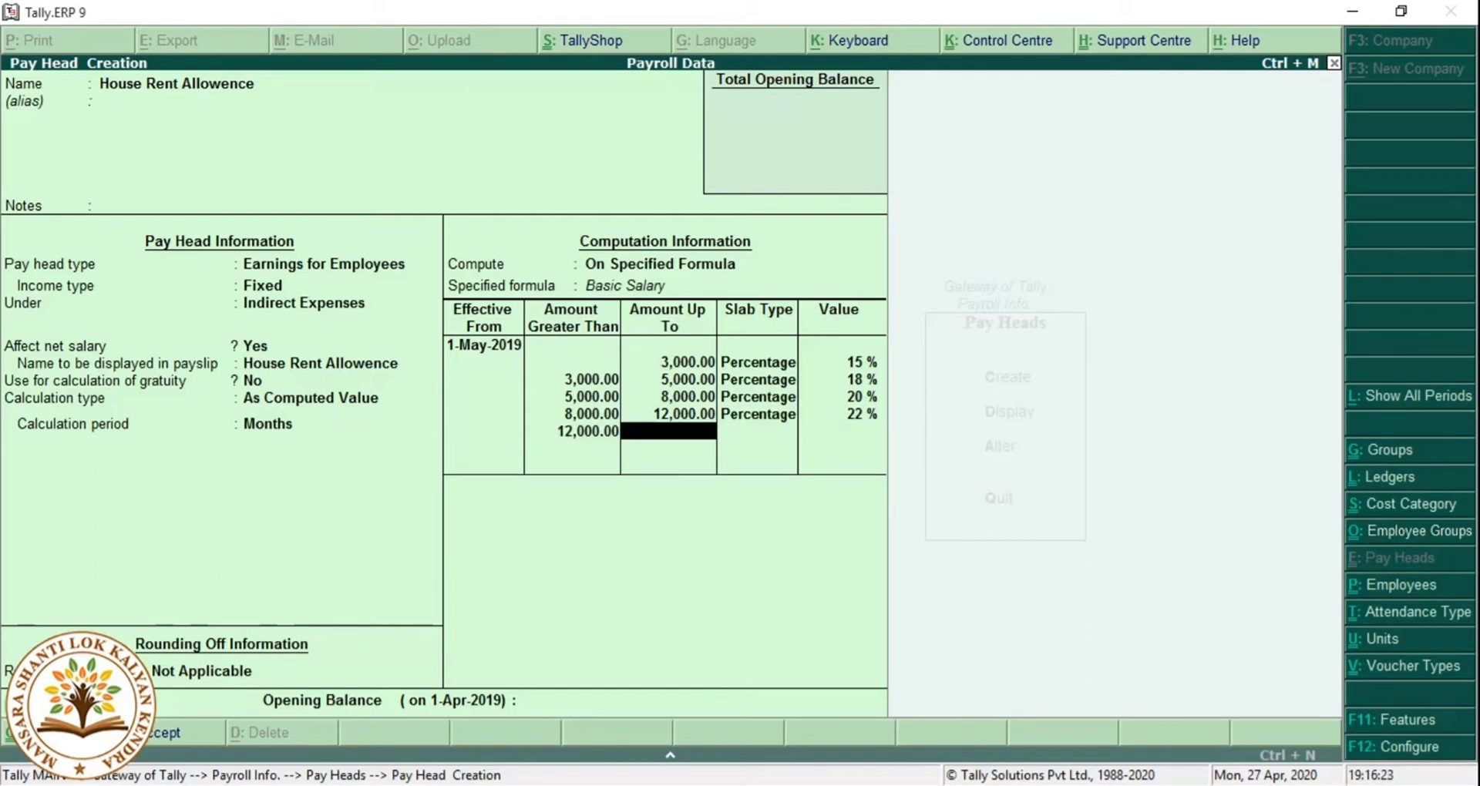
key(Return)
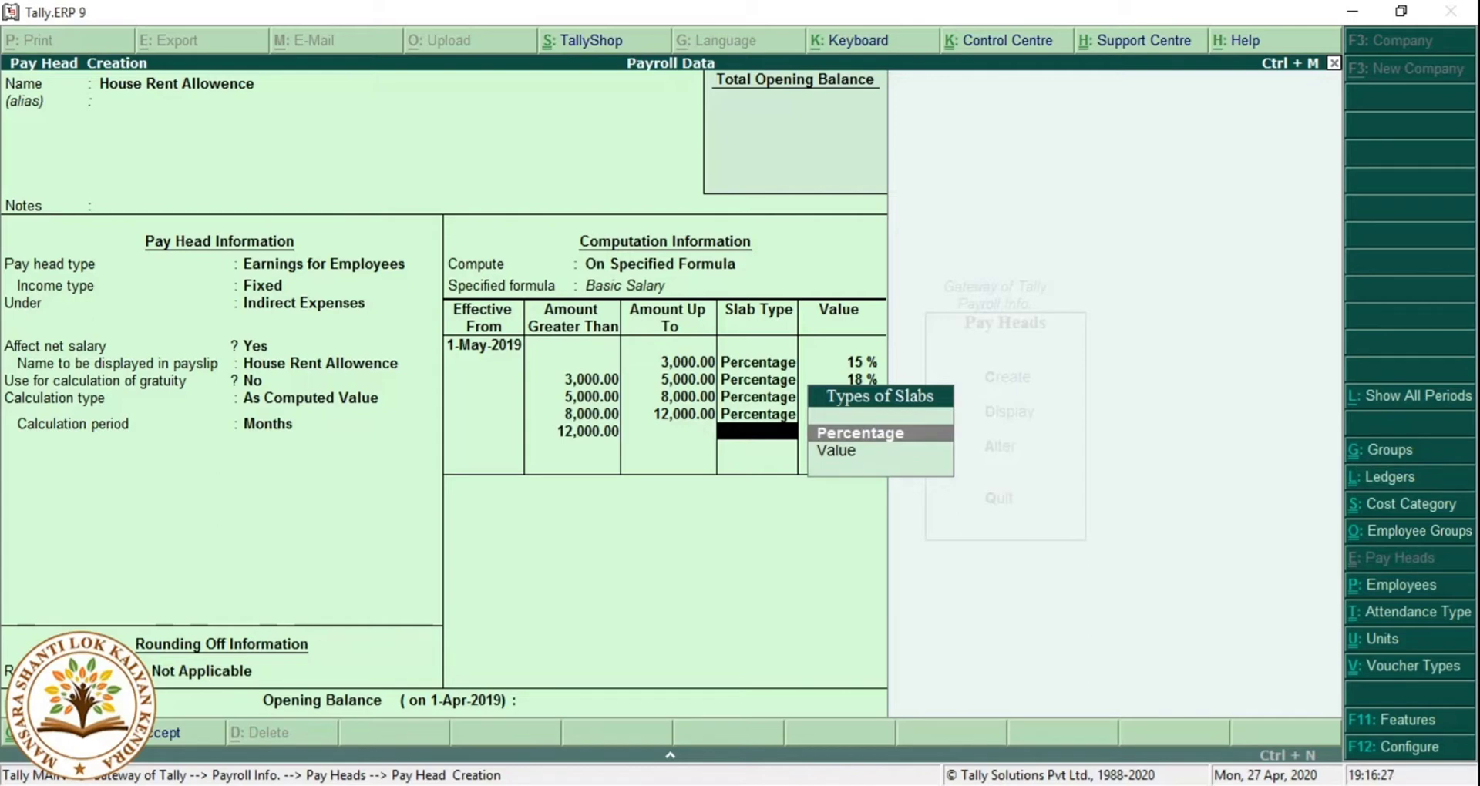
key(Return)
text(2)
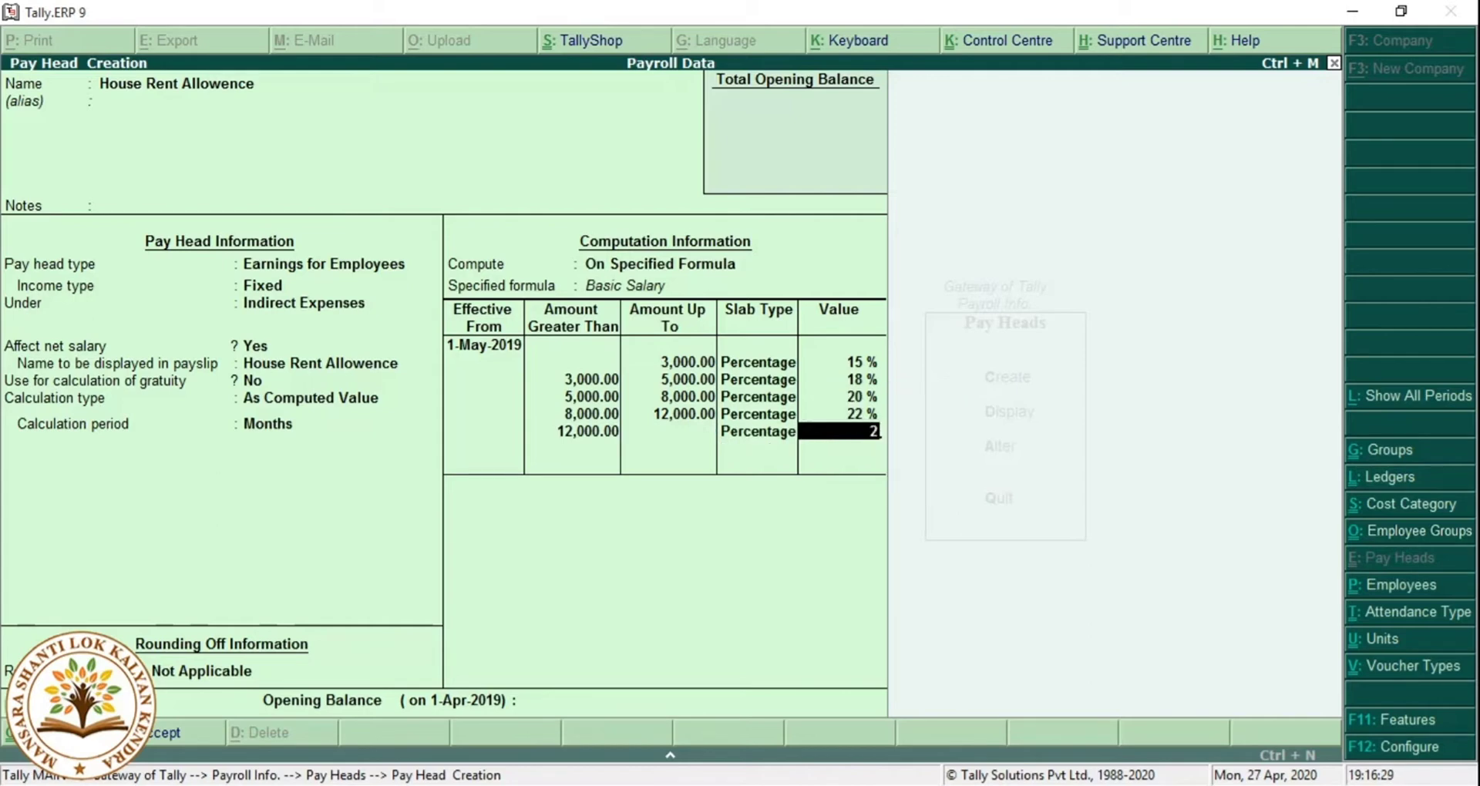
text(5)
key(Return)
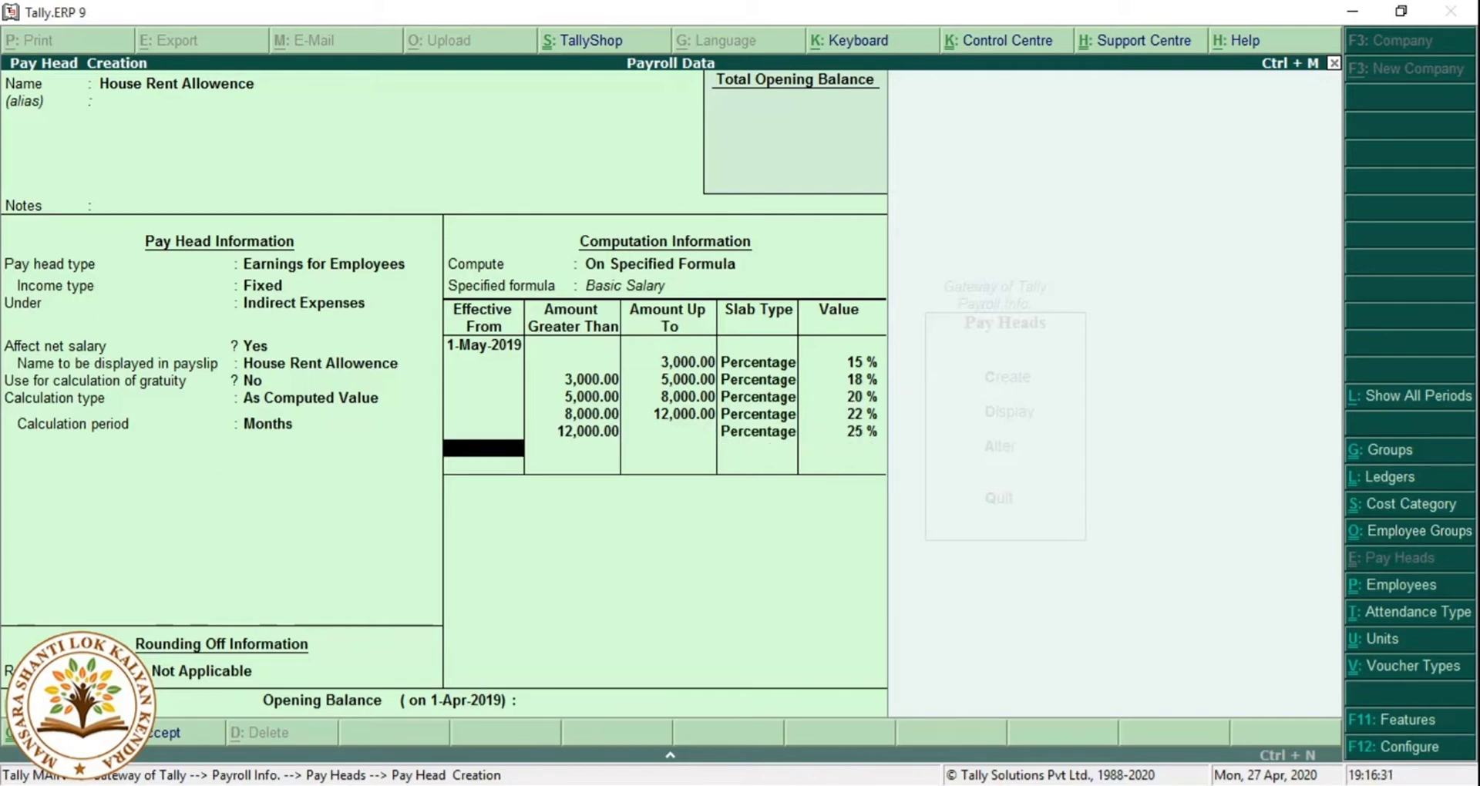
key(Return)
key(Return)
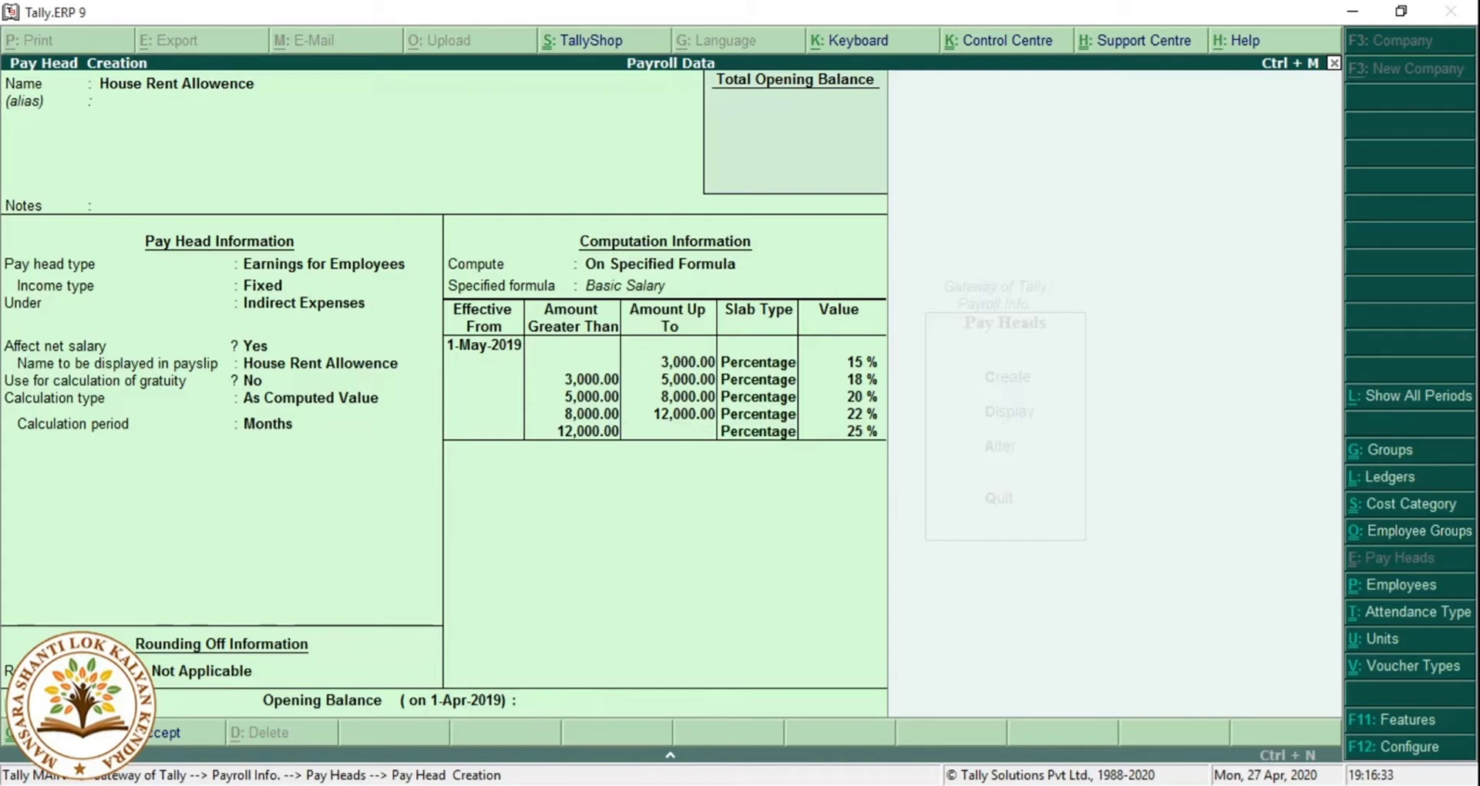
key(Return)
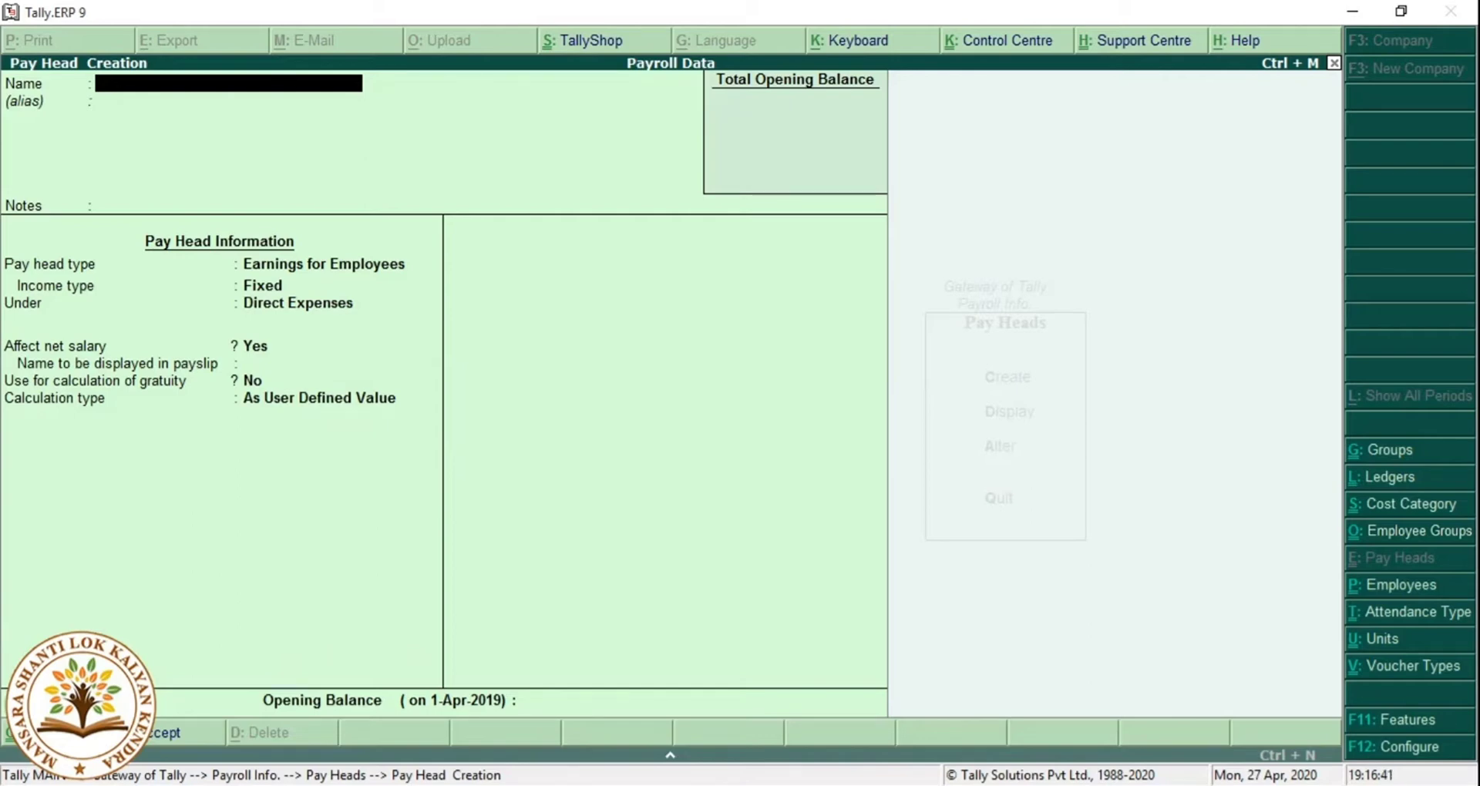
Create the 'Dearence Allowance' earnings pay head as Fixed, under Indirect Expenses, with gratuity No.
text(Dearence Allown)
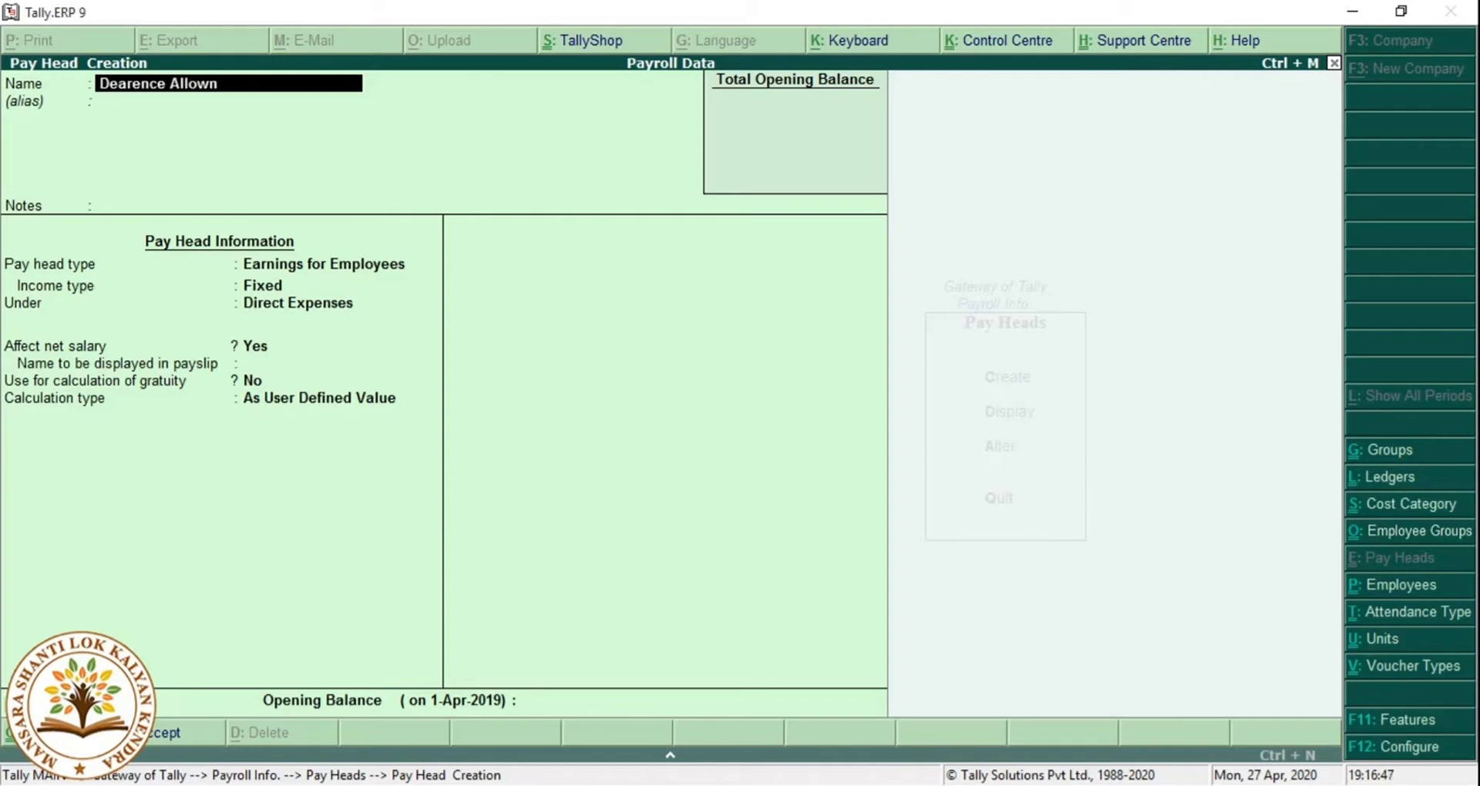
text(ence)
key(BackSpace)
key(BackSpace)
key(BackSpace)
key(BackSpace)
text(ance)
key(Return)
key(Return)
key(Return)
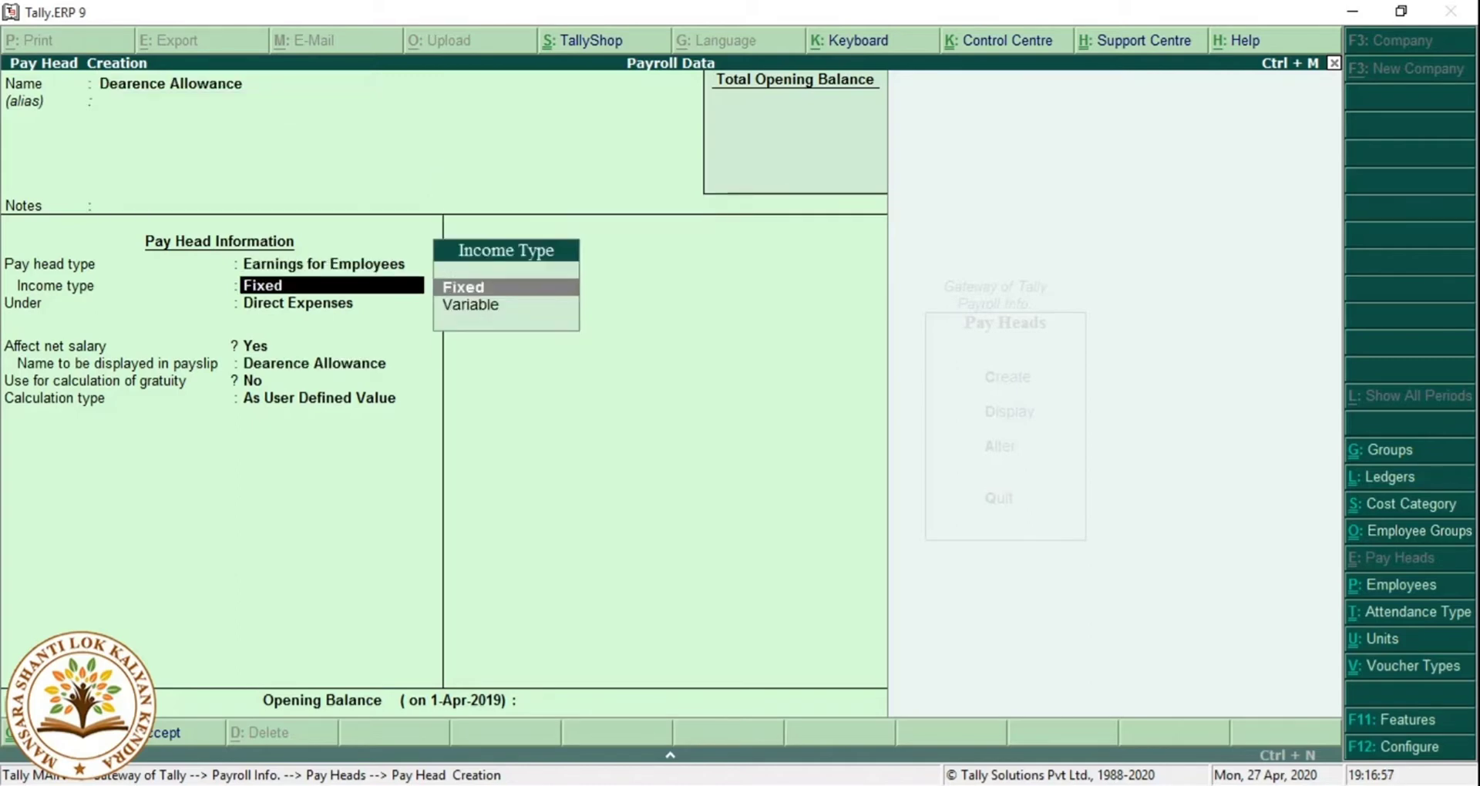
key(Return)
key(Down)
key(Down)
key(Down)
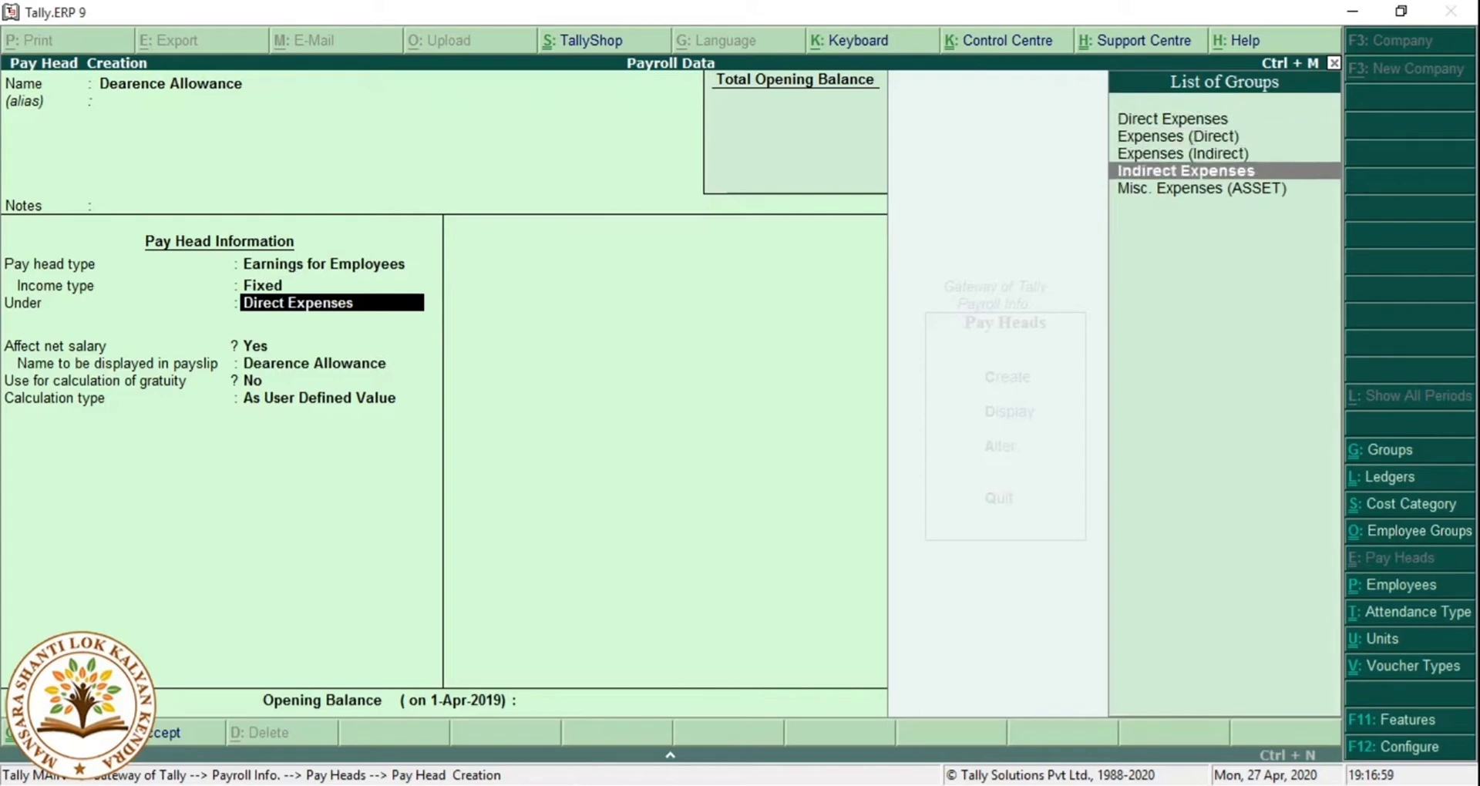
key(Return)
key(Return)
key(Return)
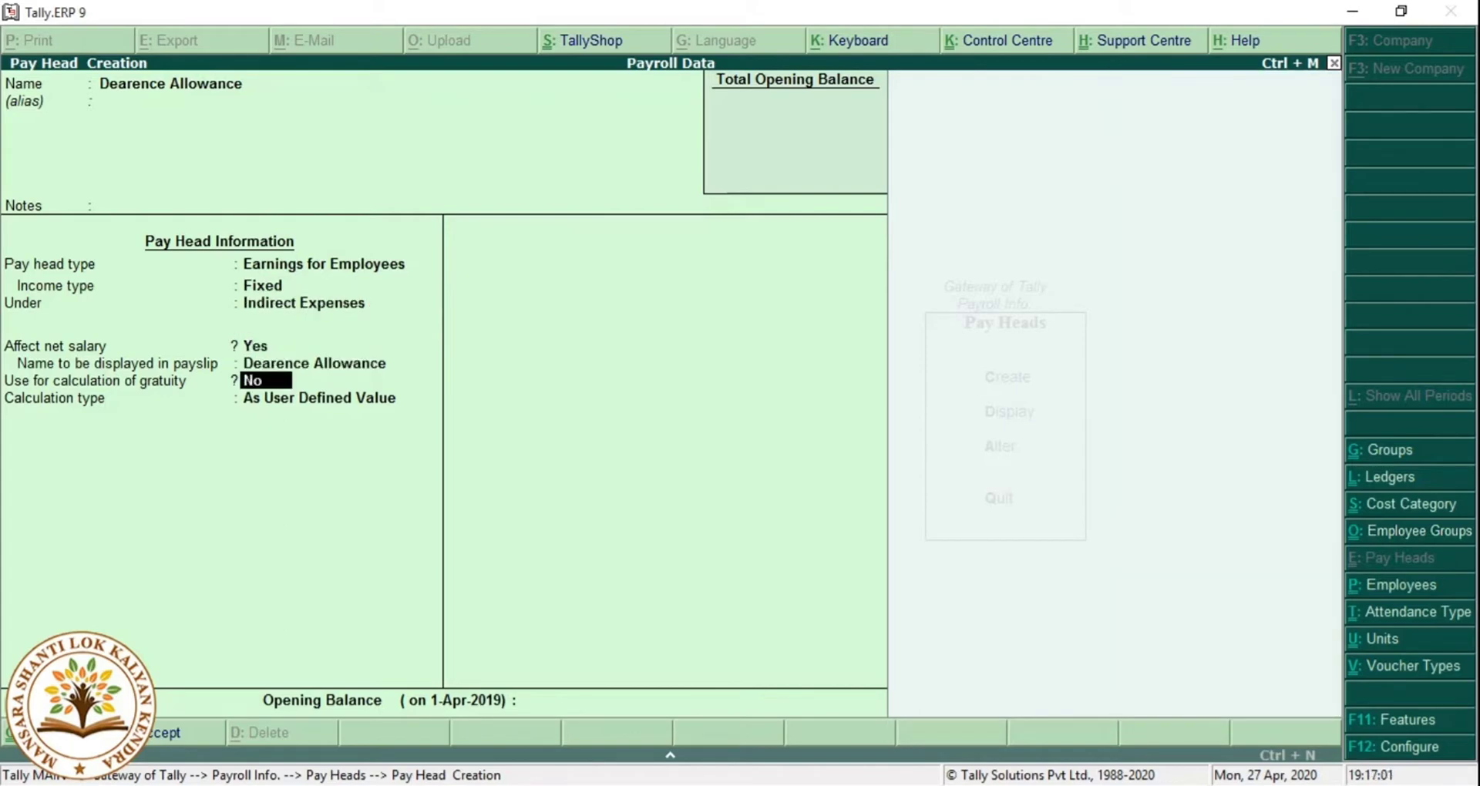
key(Return)
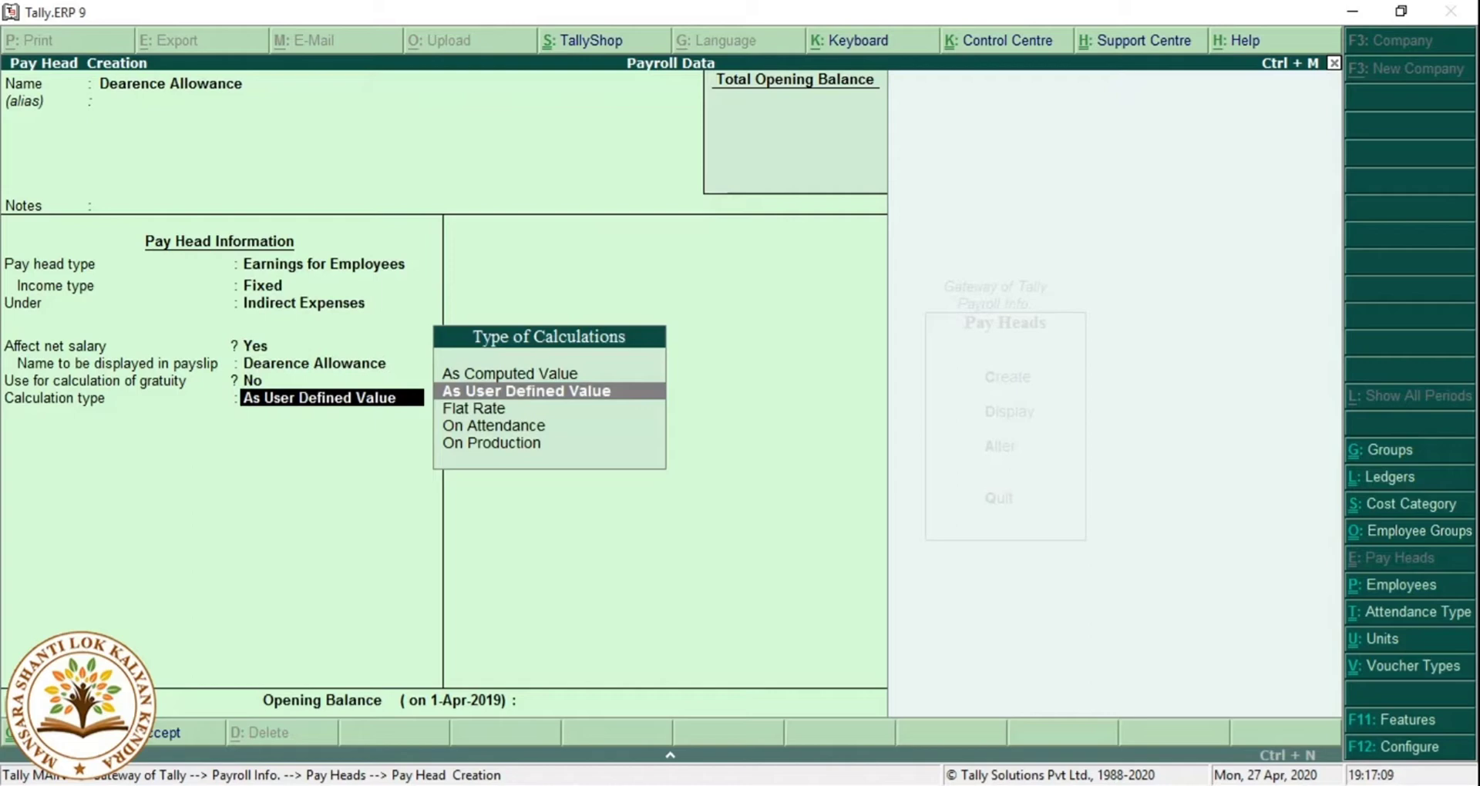
key(Up)
Compute Dearence Allowance monthly, unrounded, on a Basic Salary formula effective 01.05 (1-May-2019).
key(Return)
key(Return)
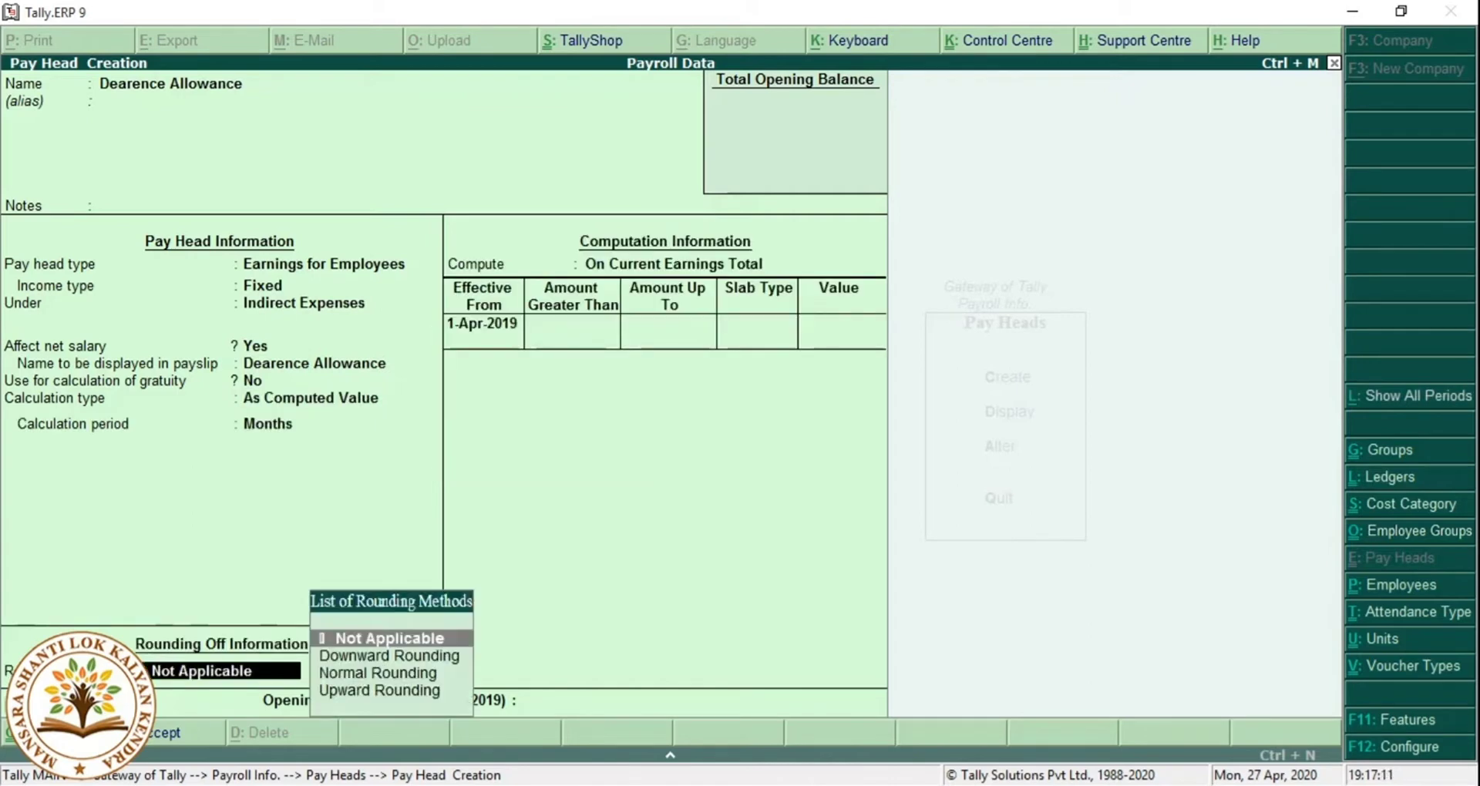
key(Return)
key(Down)
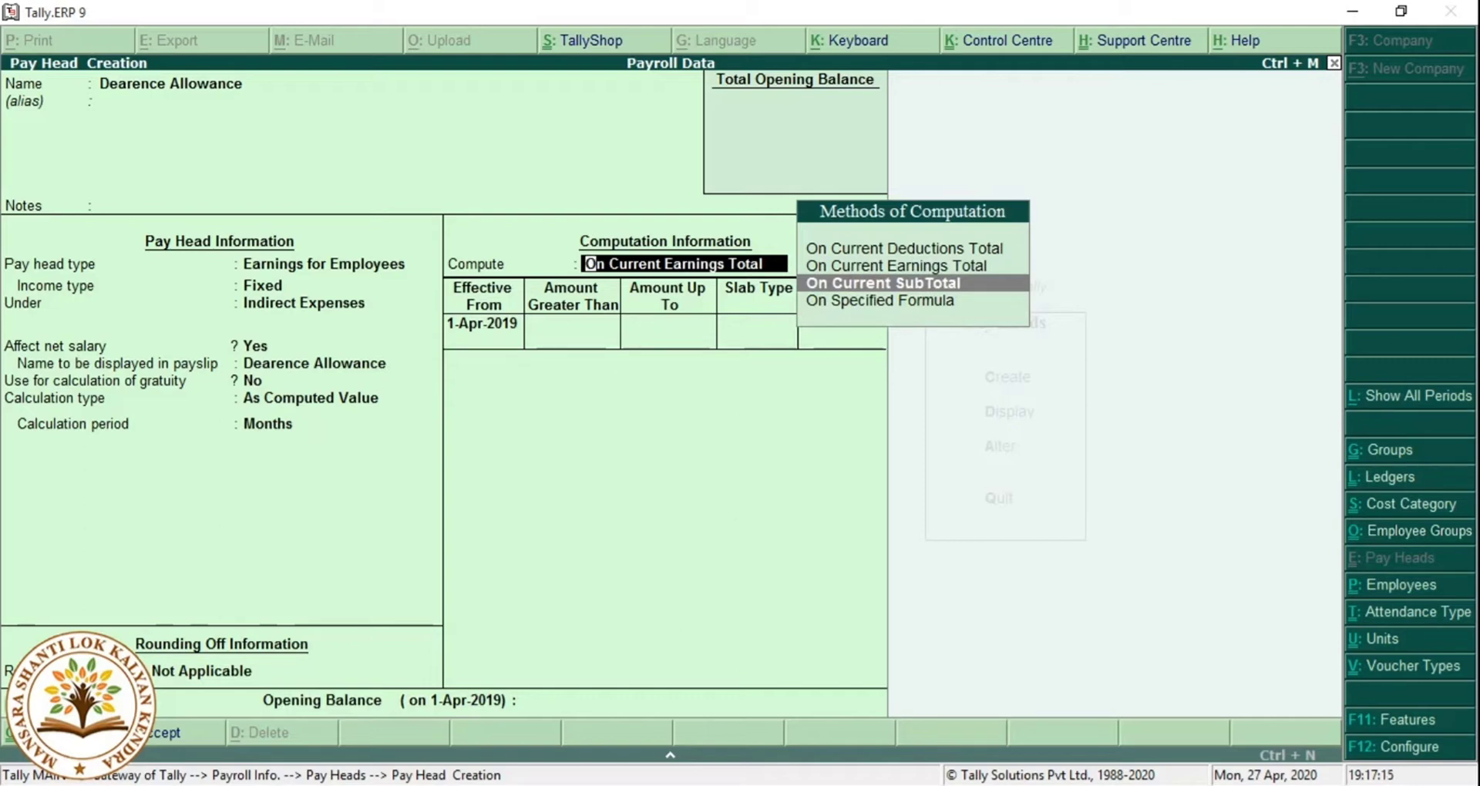
key(Down)
key(Return)
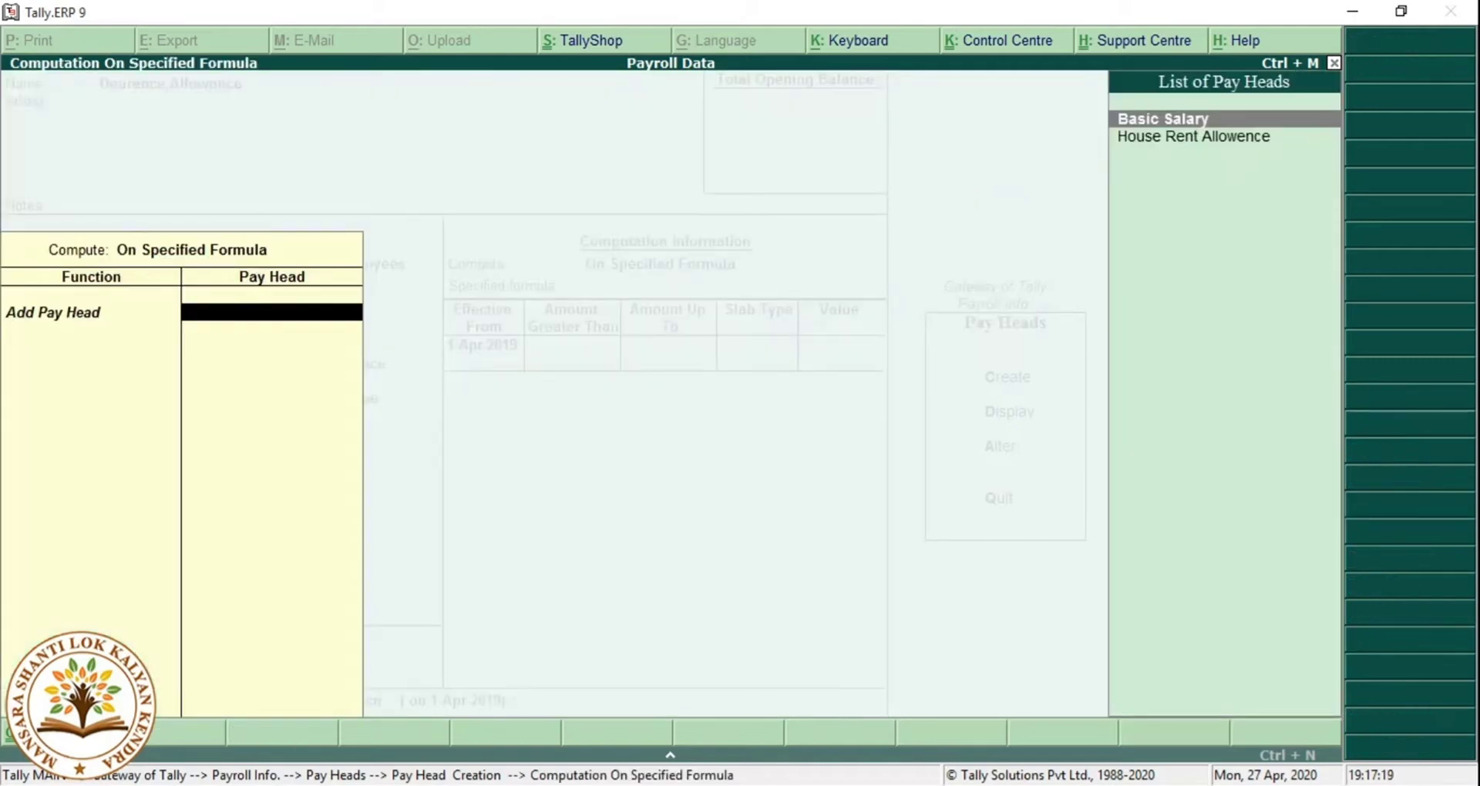
key(Return)
key(Return)
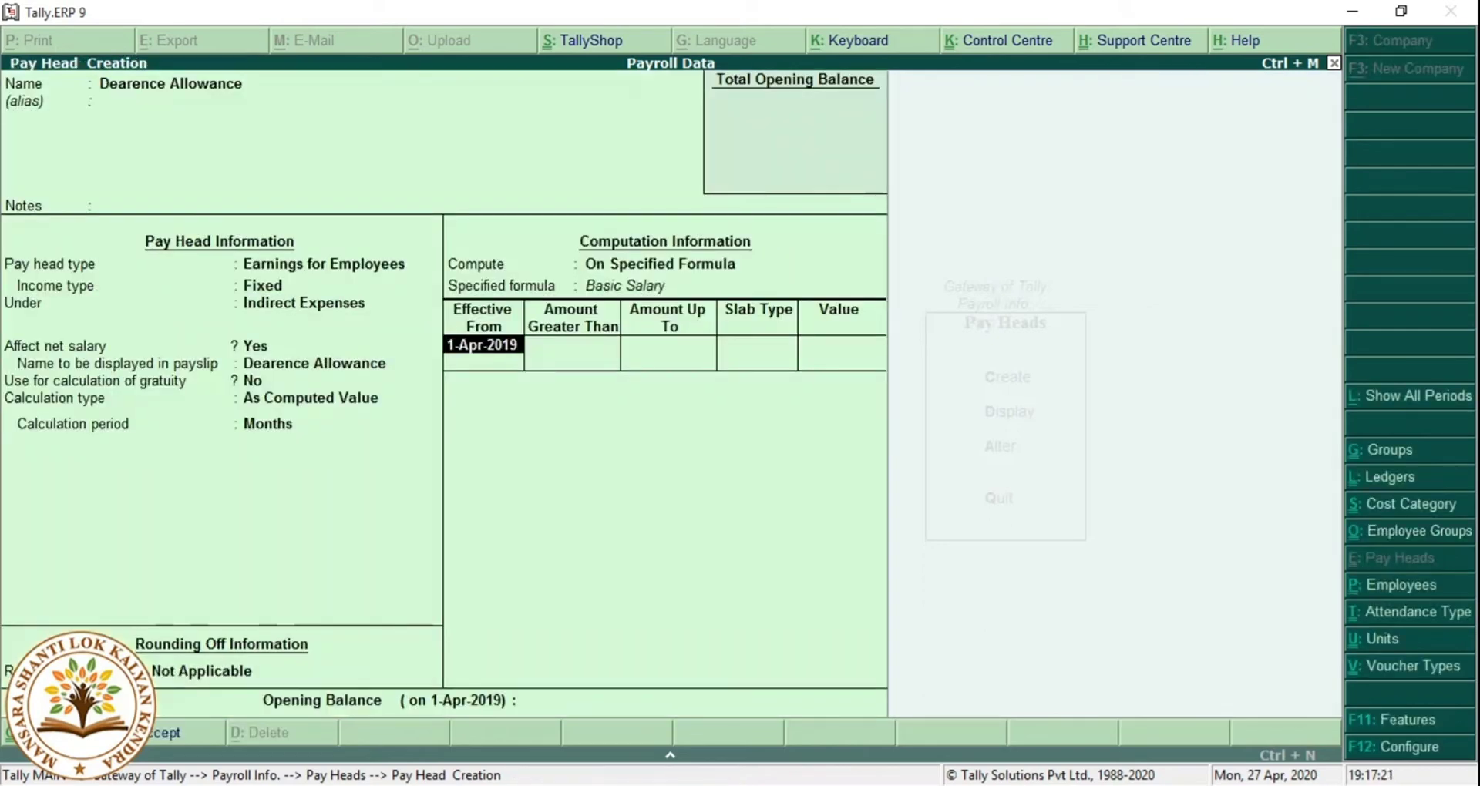
key(Return)
key(BackSpace)
text(0)
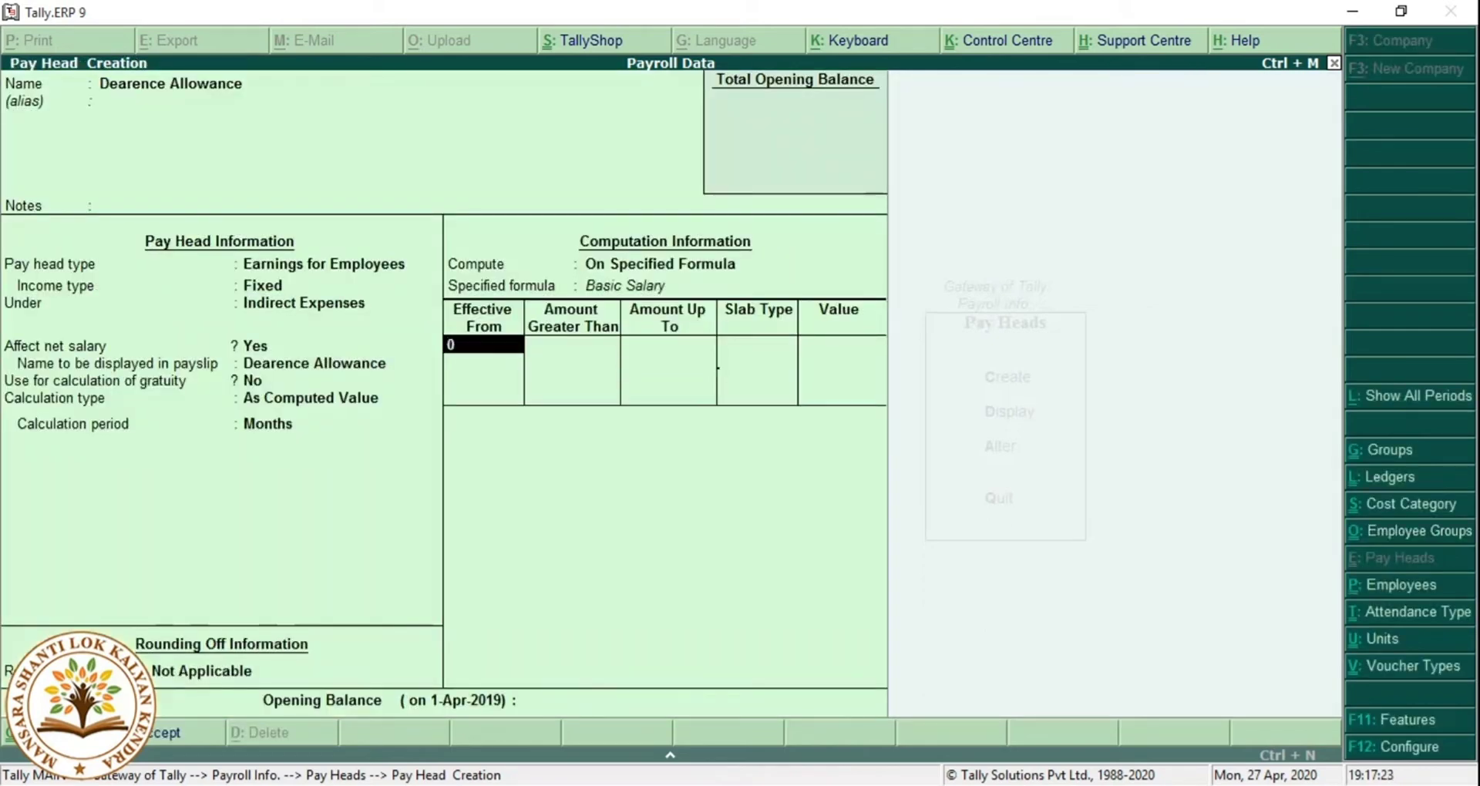
text(1.05)
From 1-May-2019, add value slabs of 750 up to 3,000 and 1,000 up to 5,000.
key(Return)
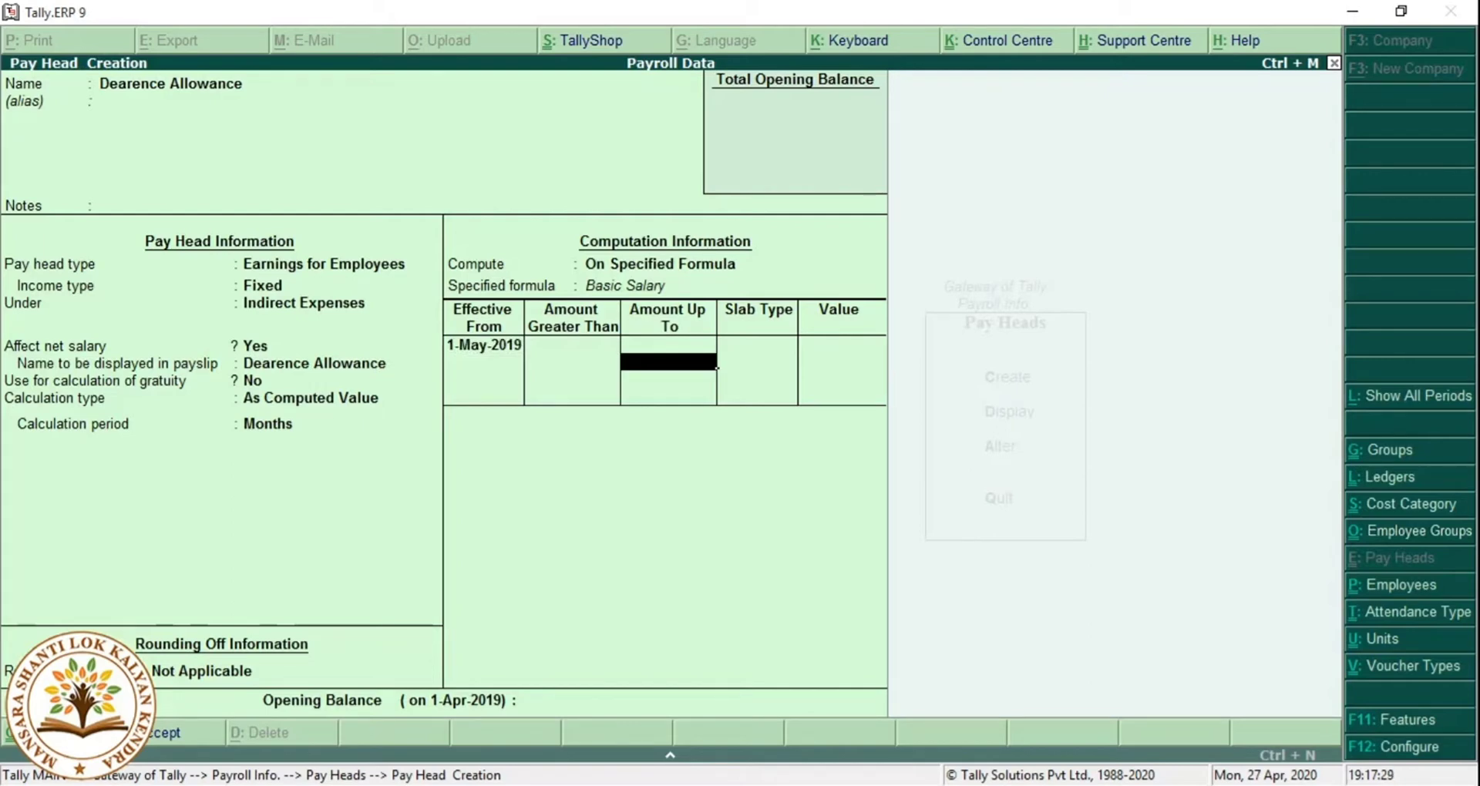
text(3000)
key(Return)
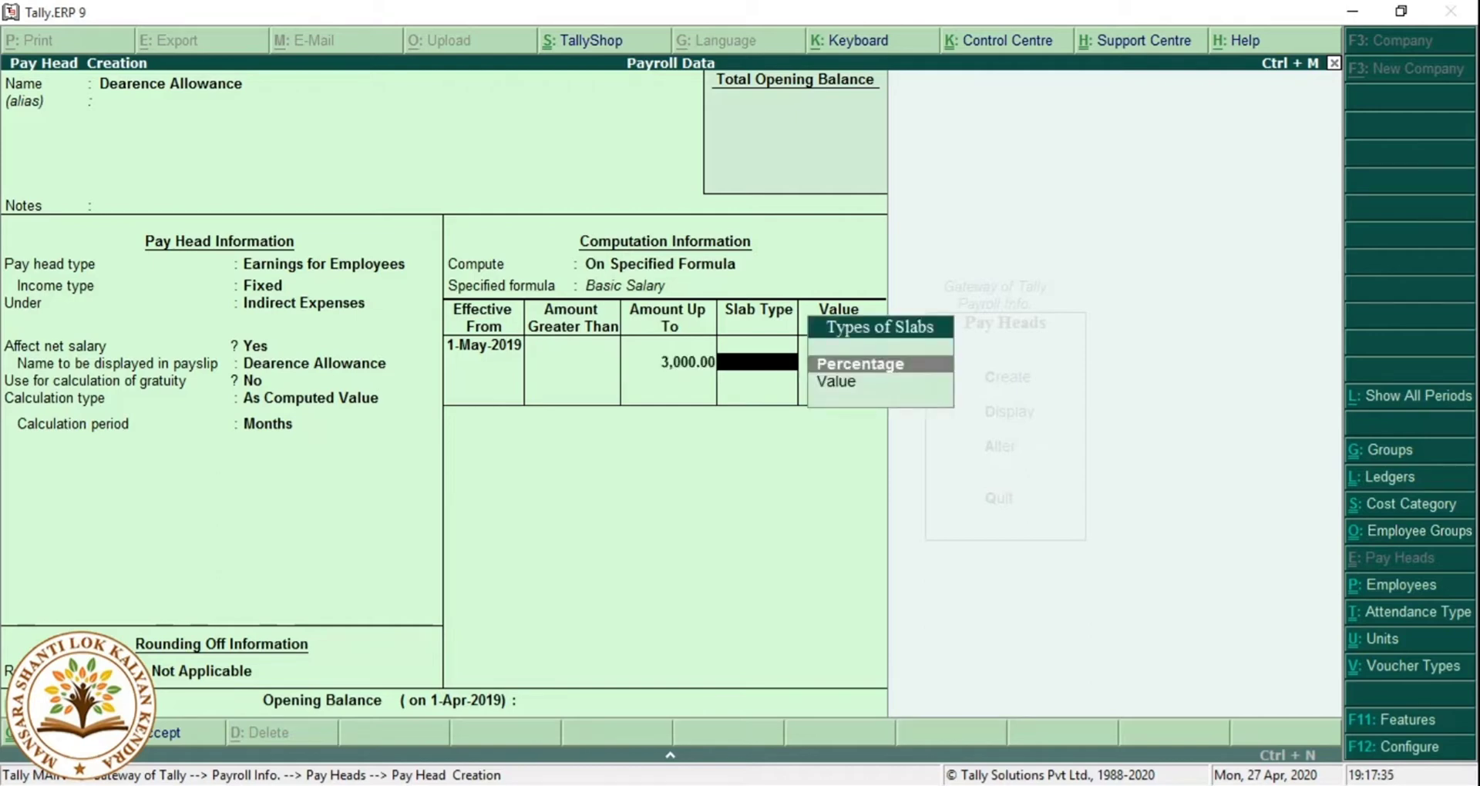
key(Down)
key(Return)
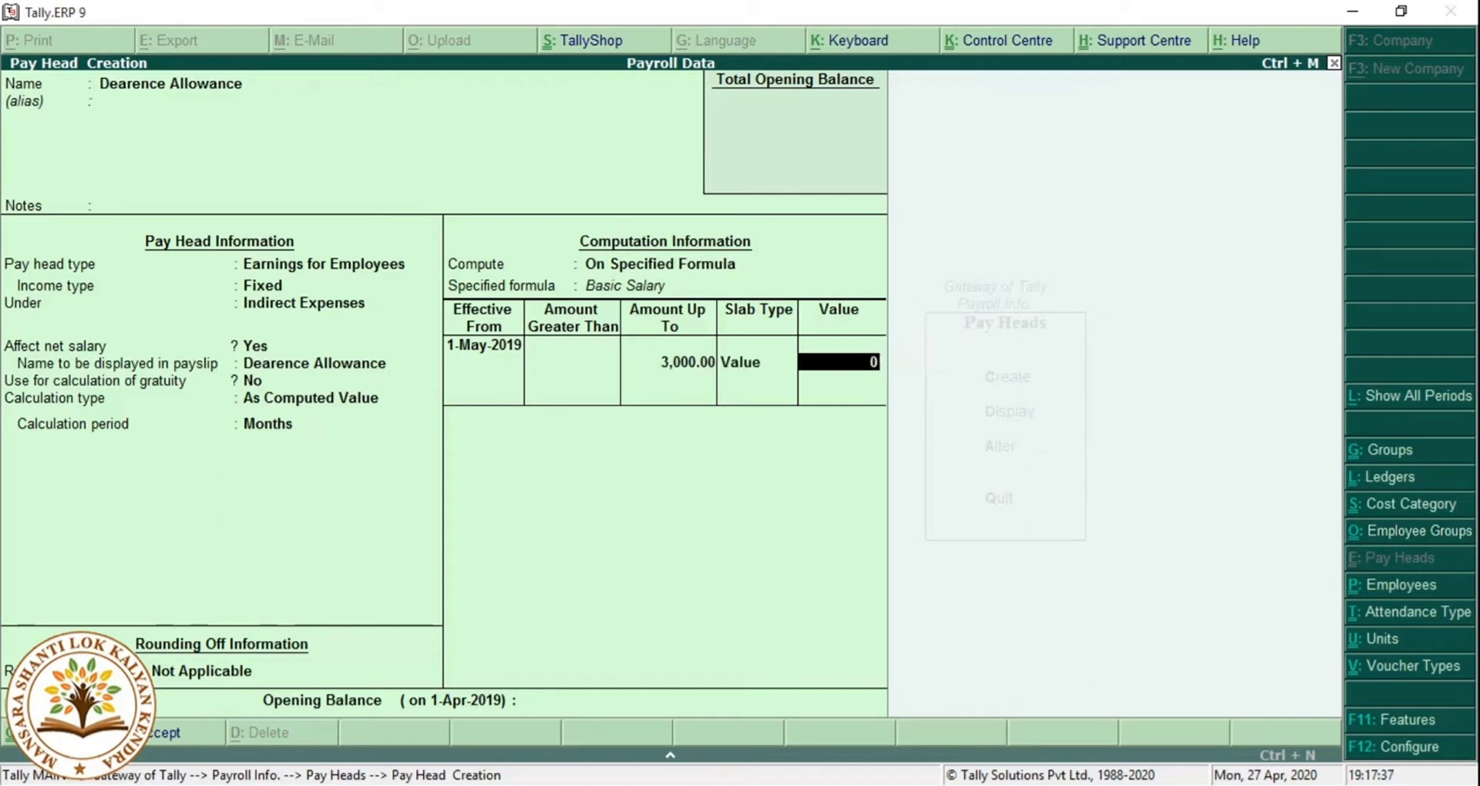
text(750)
key(Return)
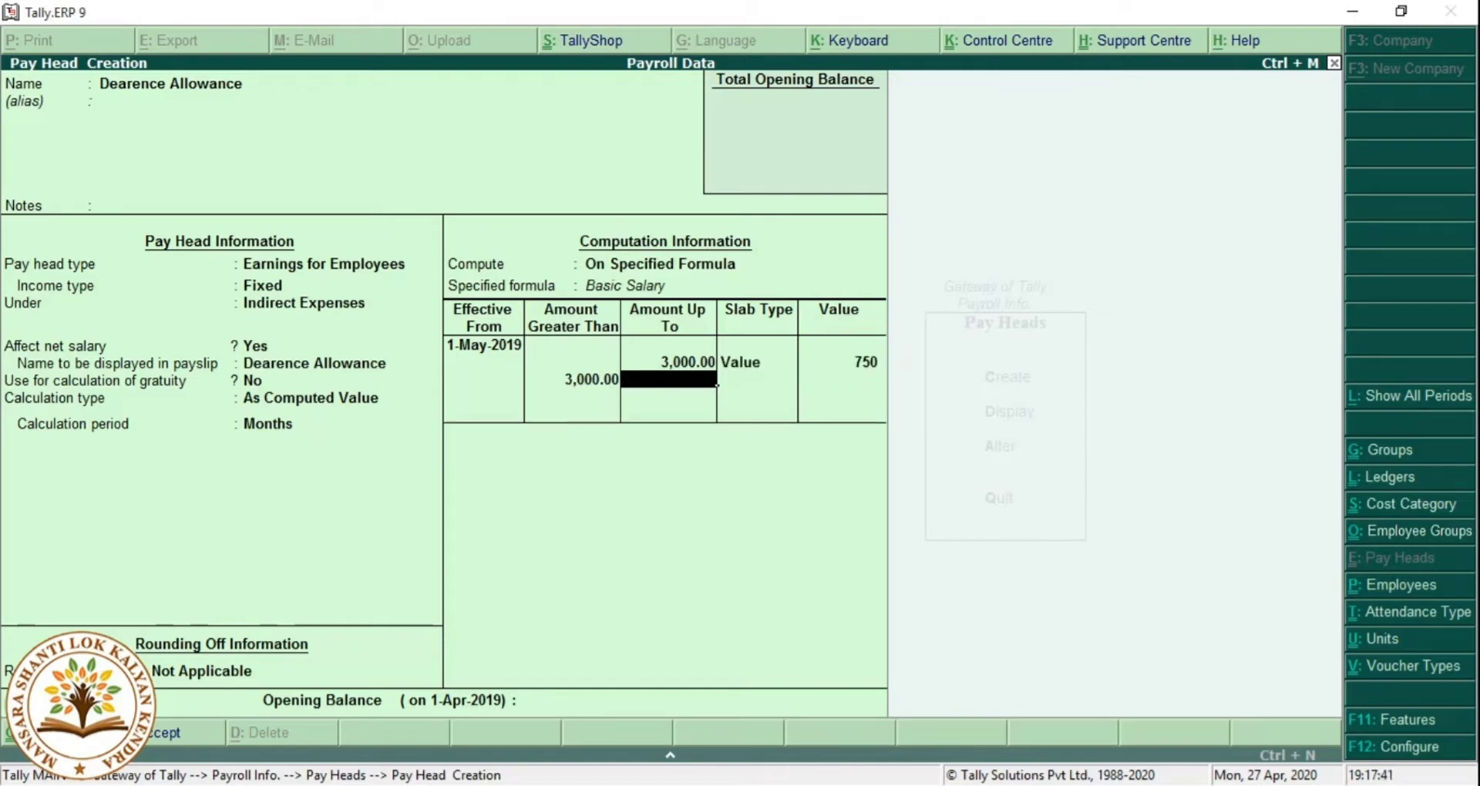
text(5000)
key(Return)
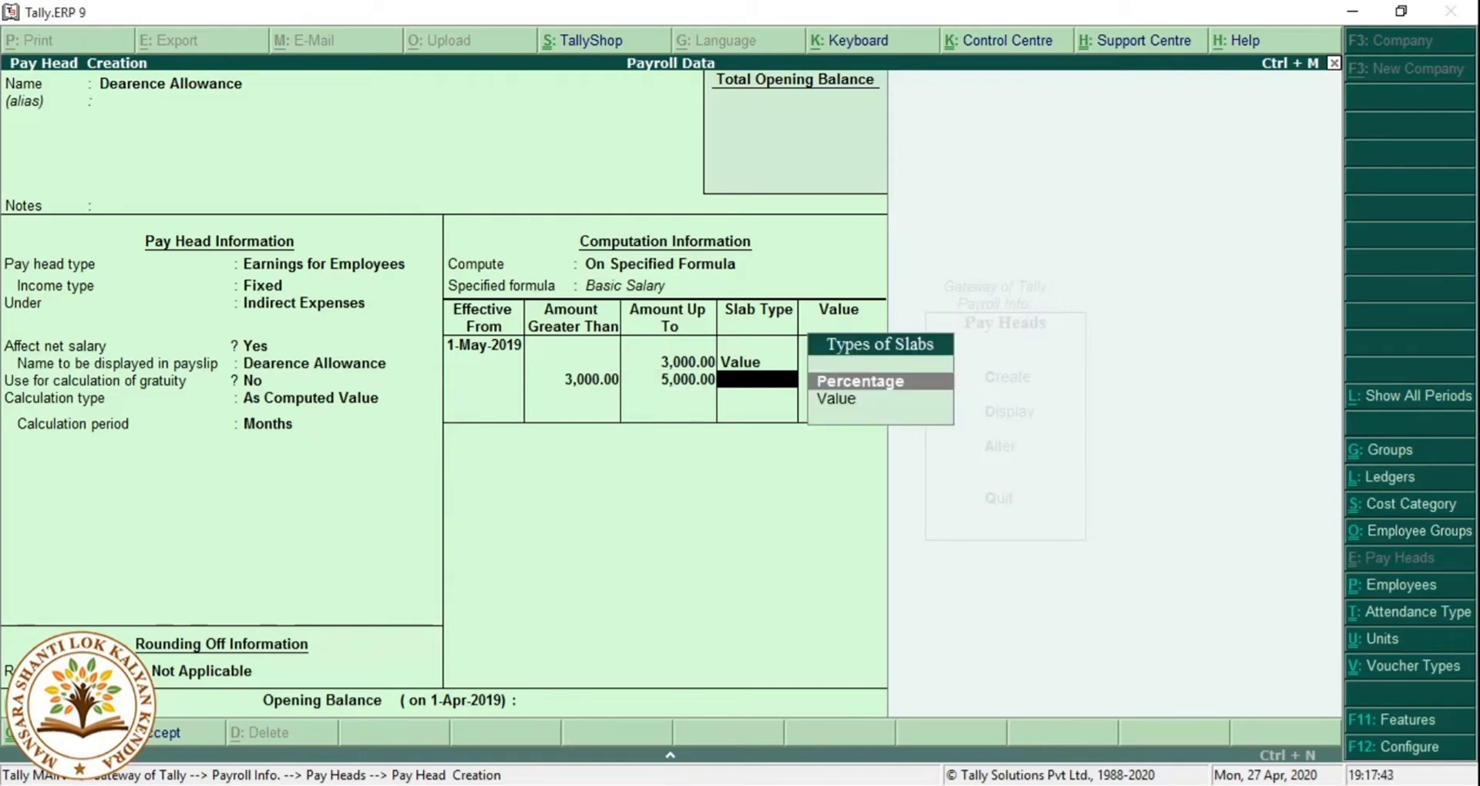
key(Down)
key(Return)
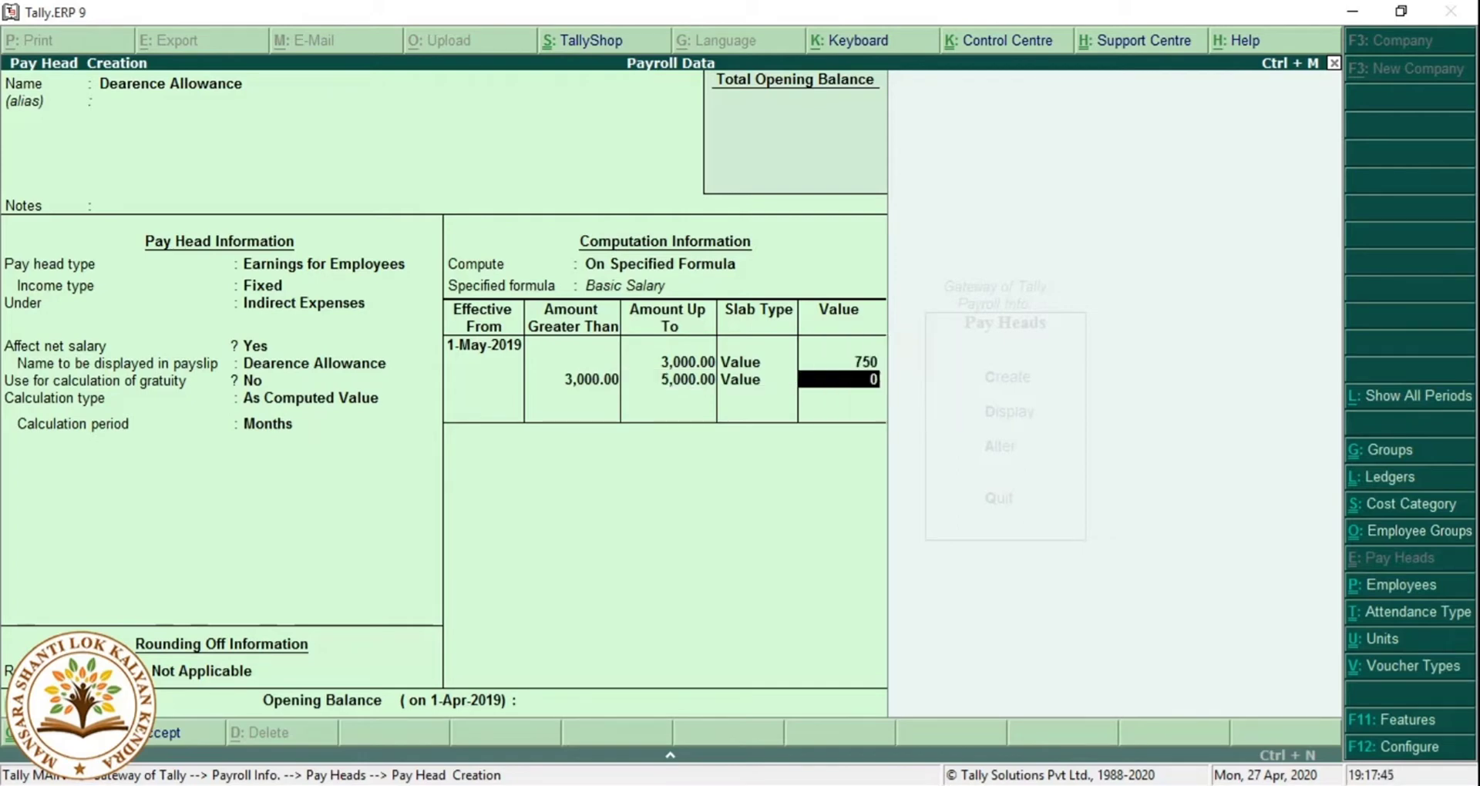
text(1000)
key(Return)
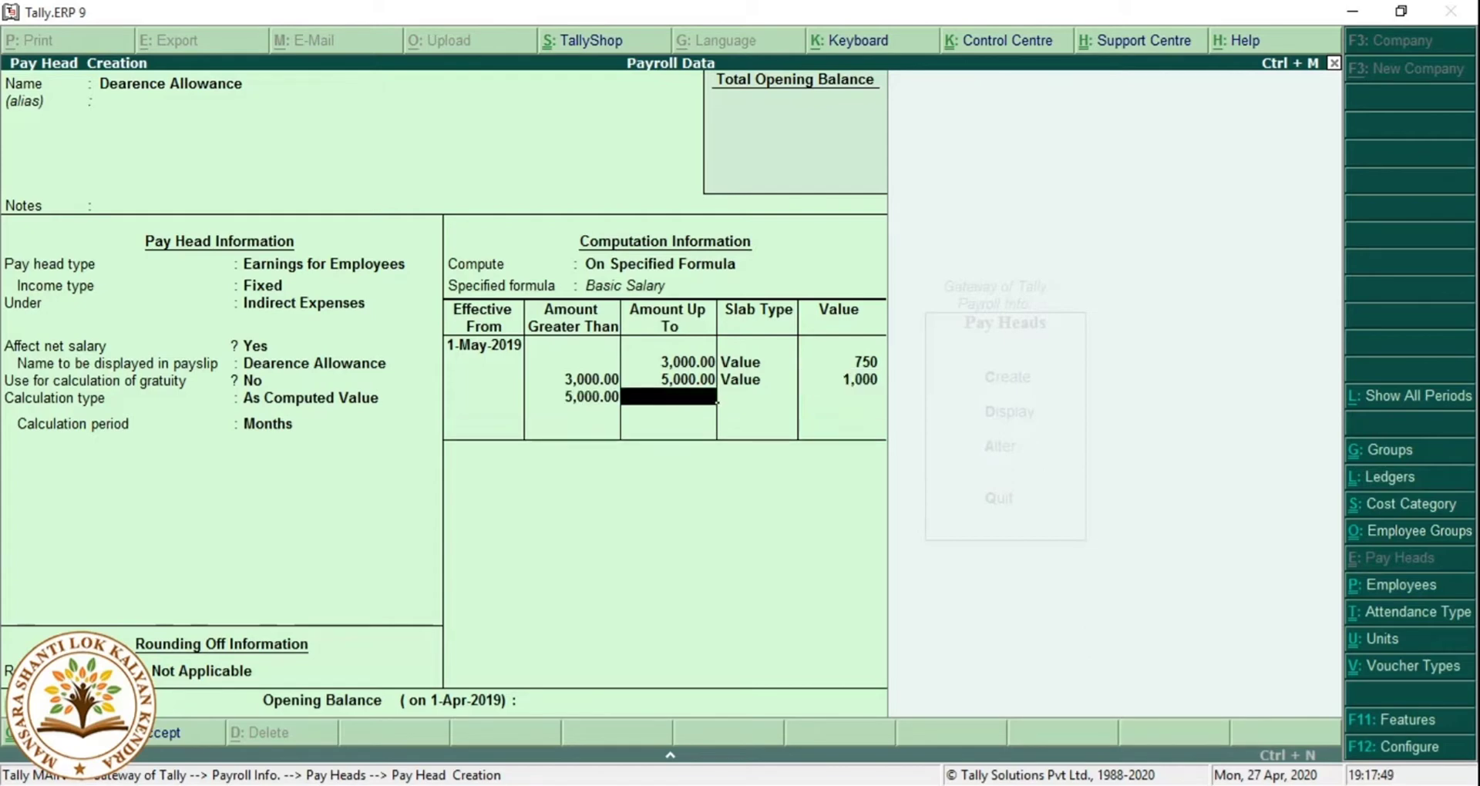
Add value slabs of 1,250 up to 8,000 and 1,400 up to 12,000.
text(8000)
key(Return)
key(Down)
key(Return)
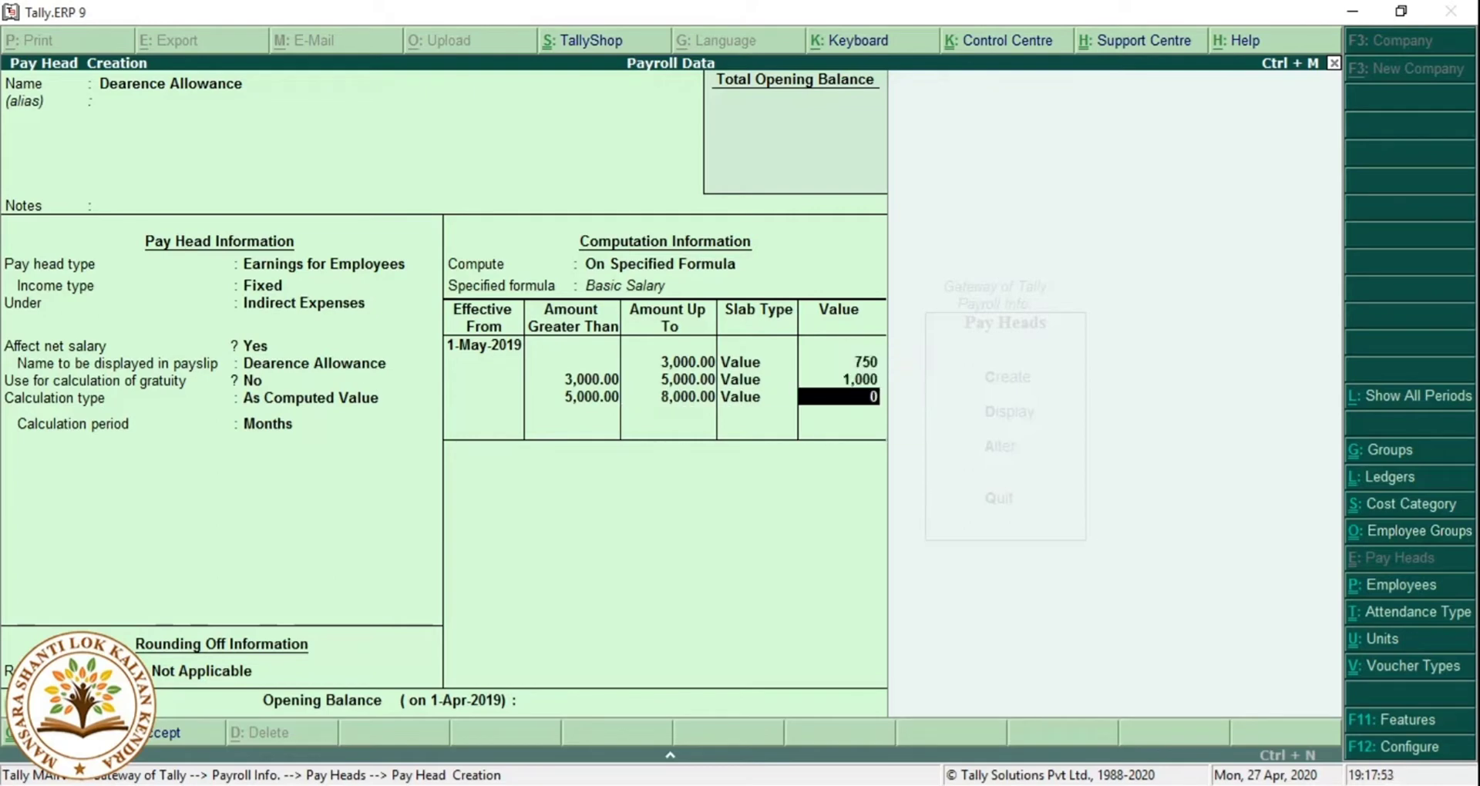
text(1,2)
text(50)
key(Return)
text(12000)
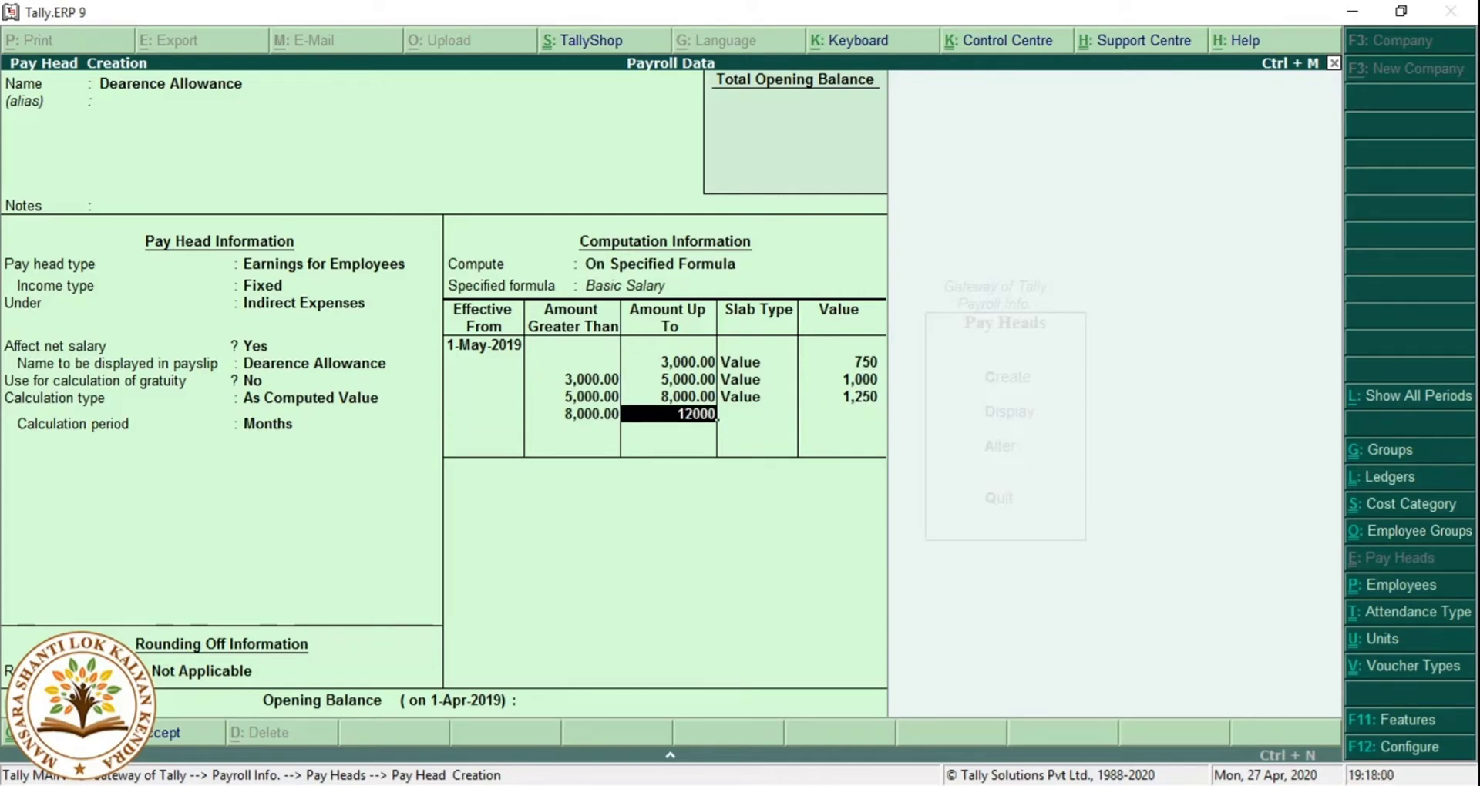
key(Return)
key(Return)
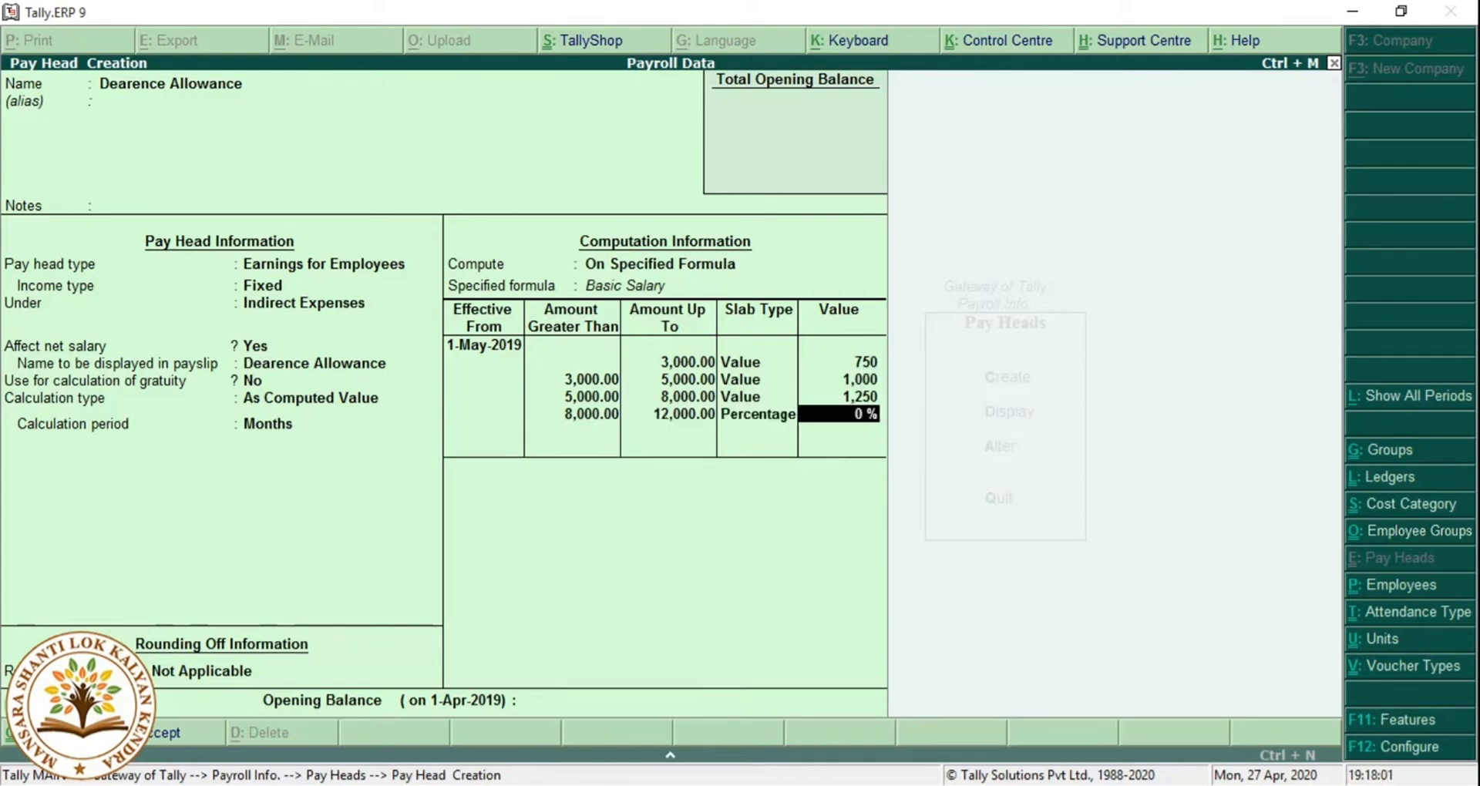
key(BackSpace)
key(Down)
key(Return)
text(1400)
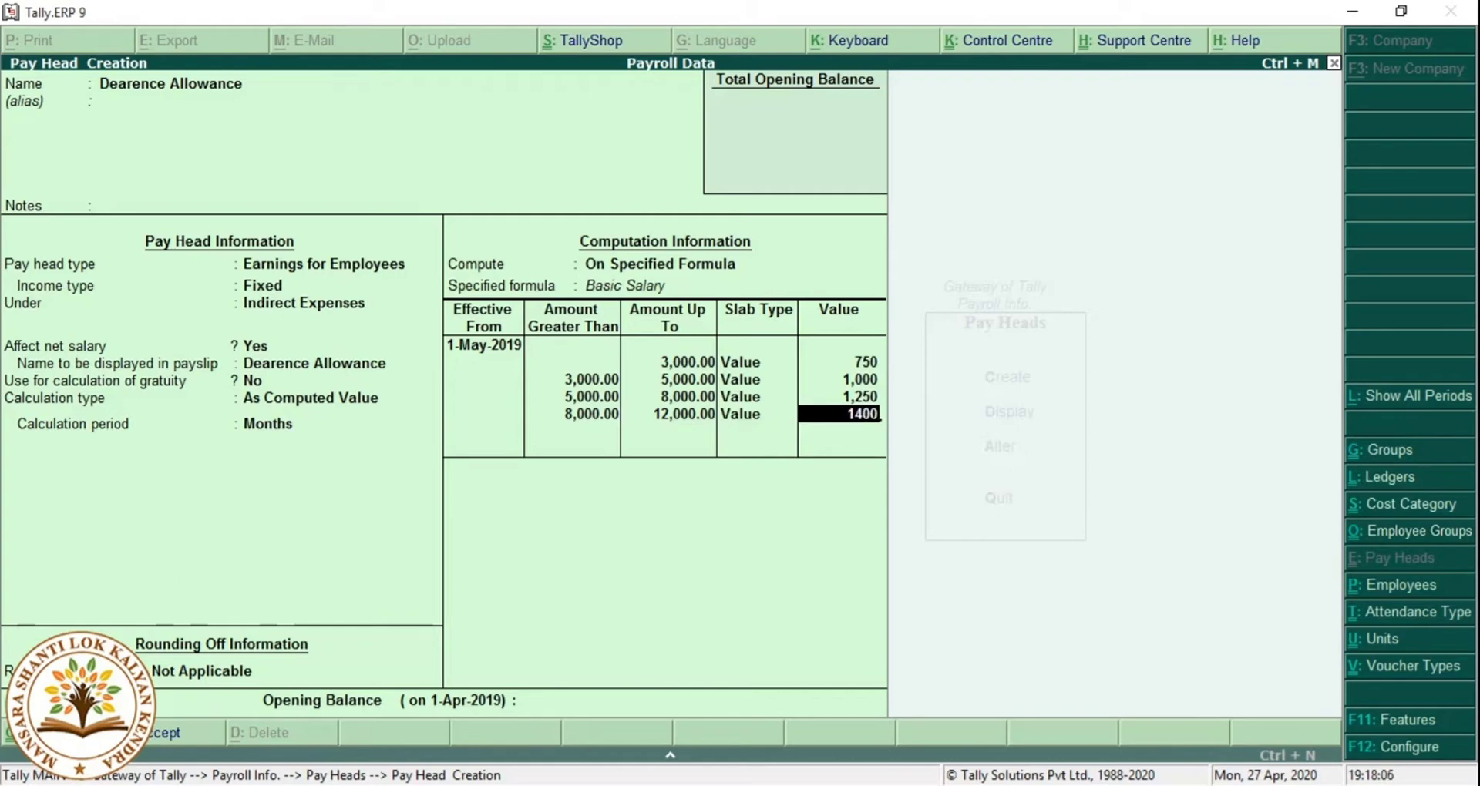
key(Return)
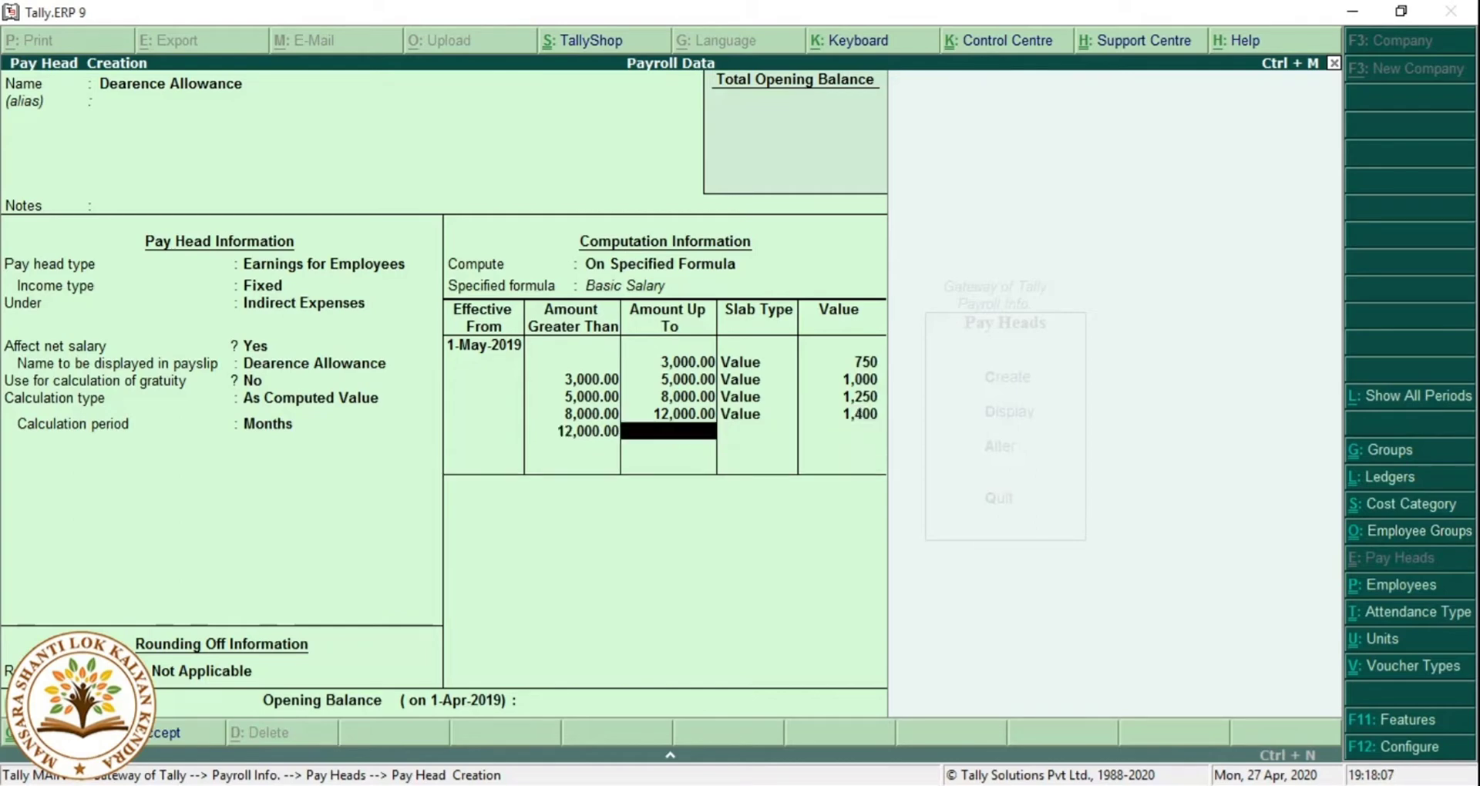
Add a 1,800 value slab with no upper limit, then save the pay head.
key(Return)
key(Down)
key(Return)
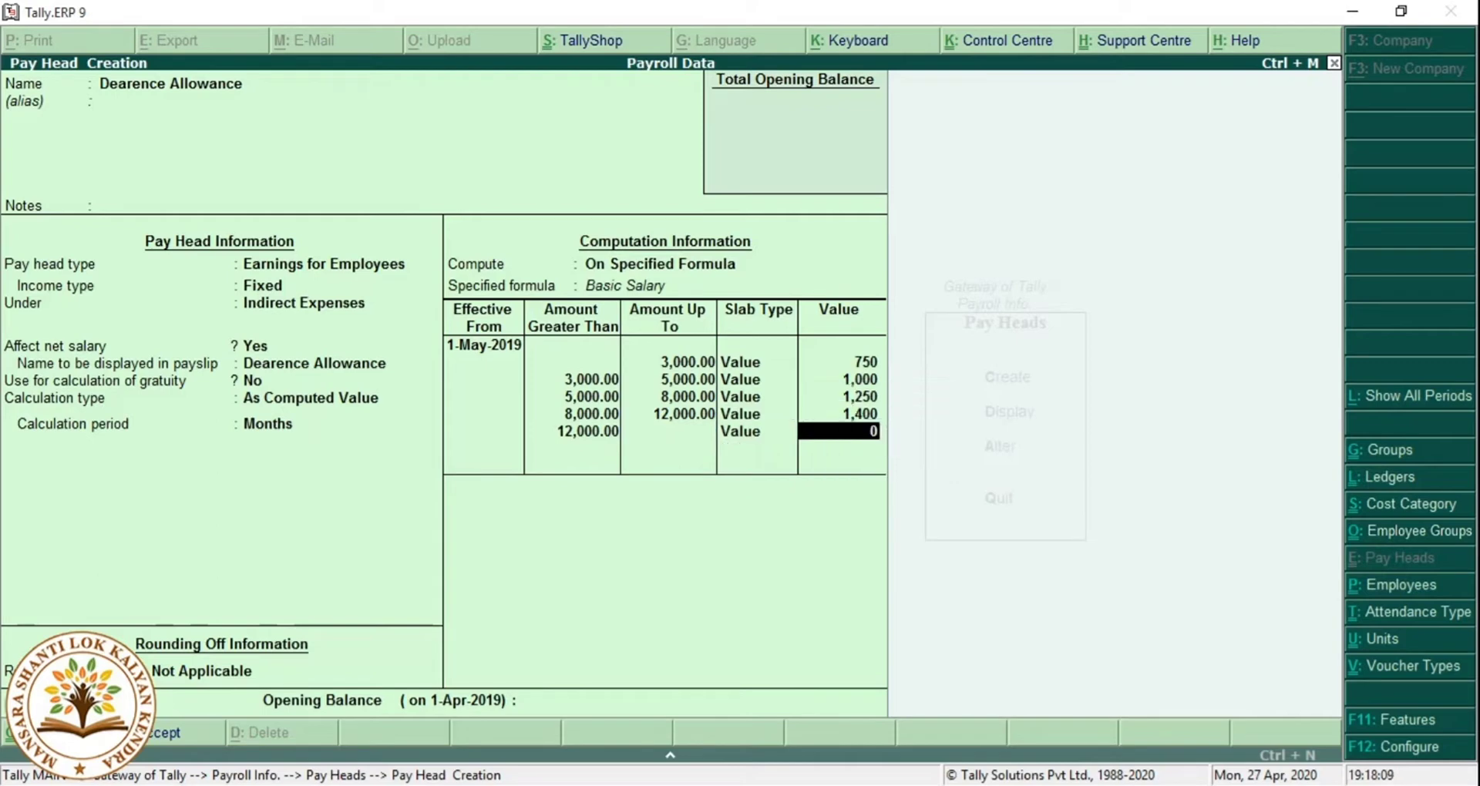
text(1800)
key(Return)
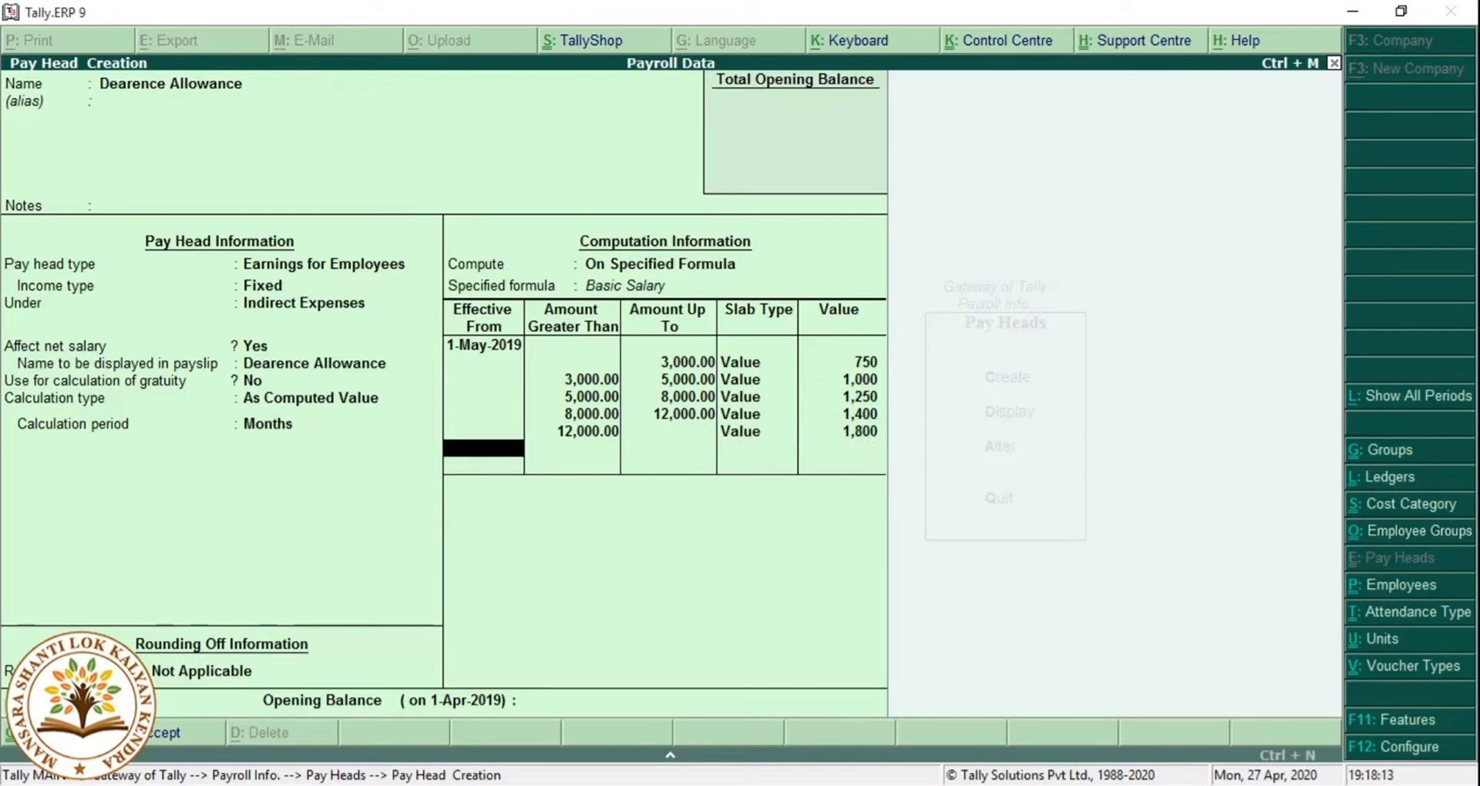
key(Return)
key(Return)
key(Return)
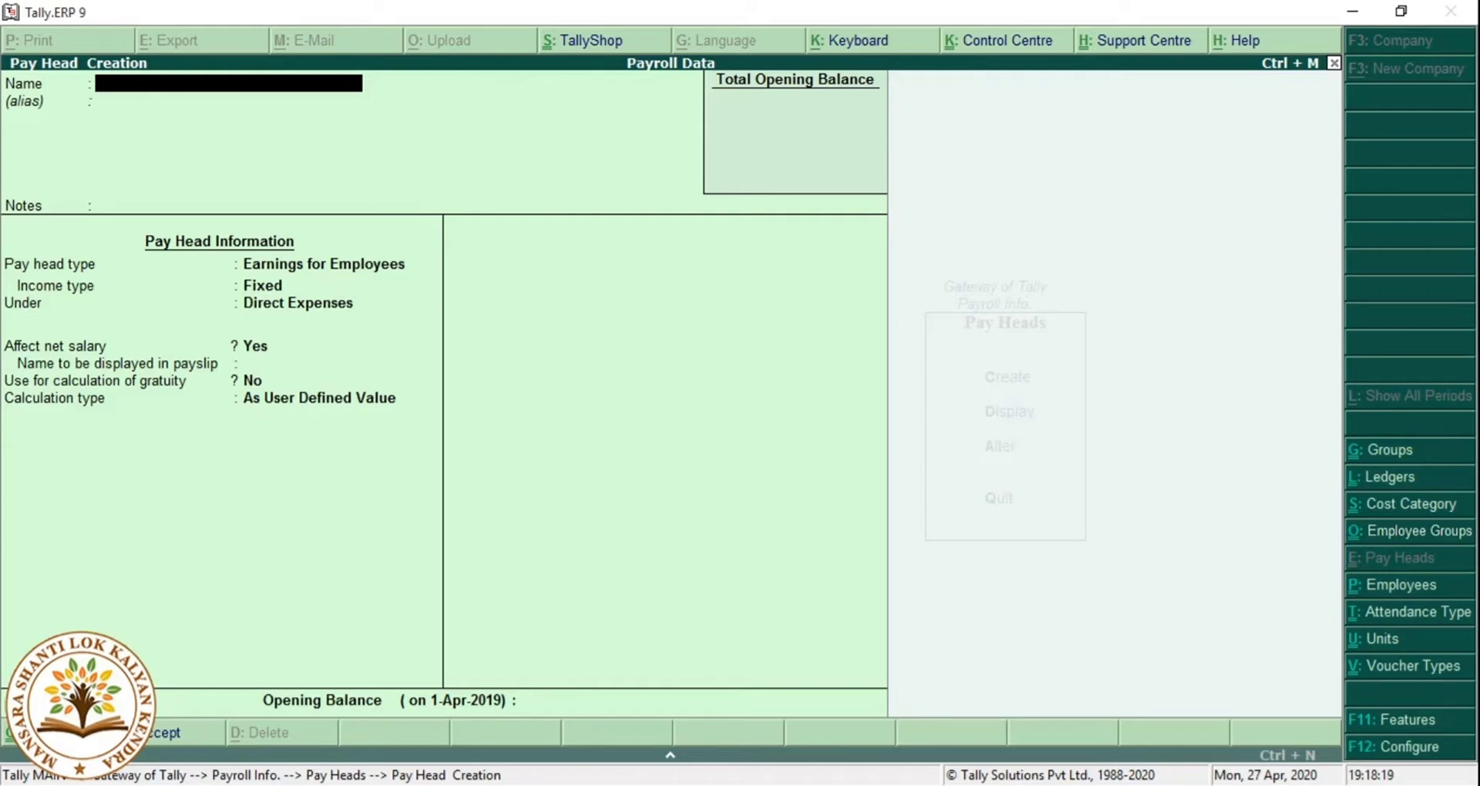
Start the 'Convency' pay head as a Fixed earning under Indirect Expenses.
text(Convency)
key(Return)
key(Return)
key(Return)
key(Return)
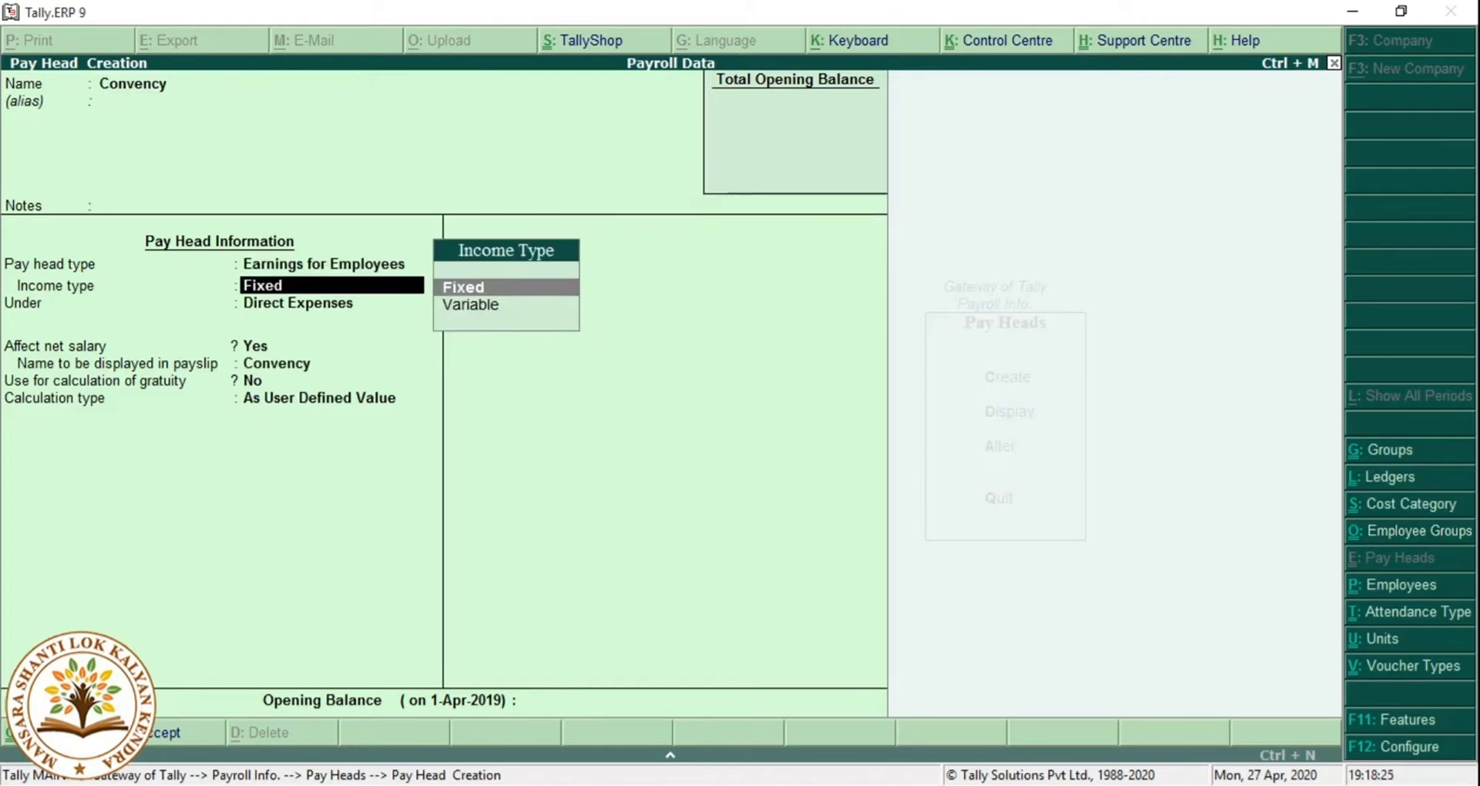
key(Return)
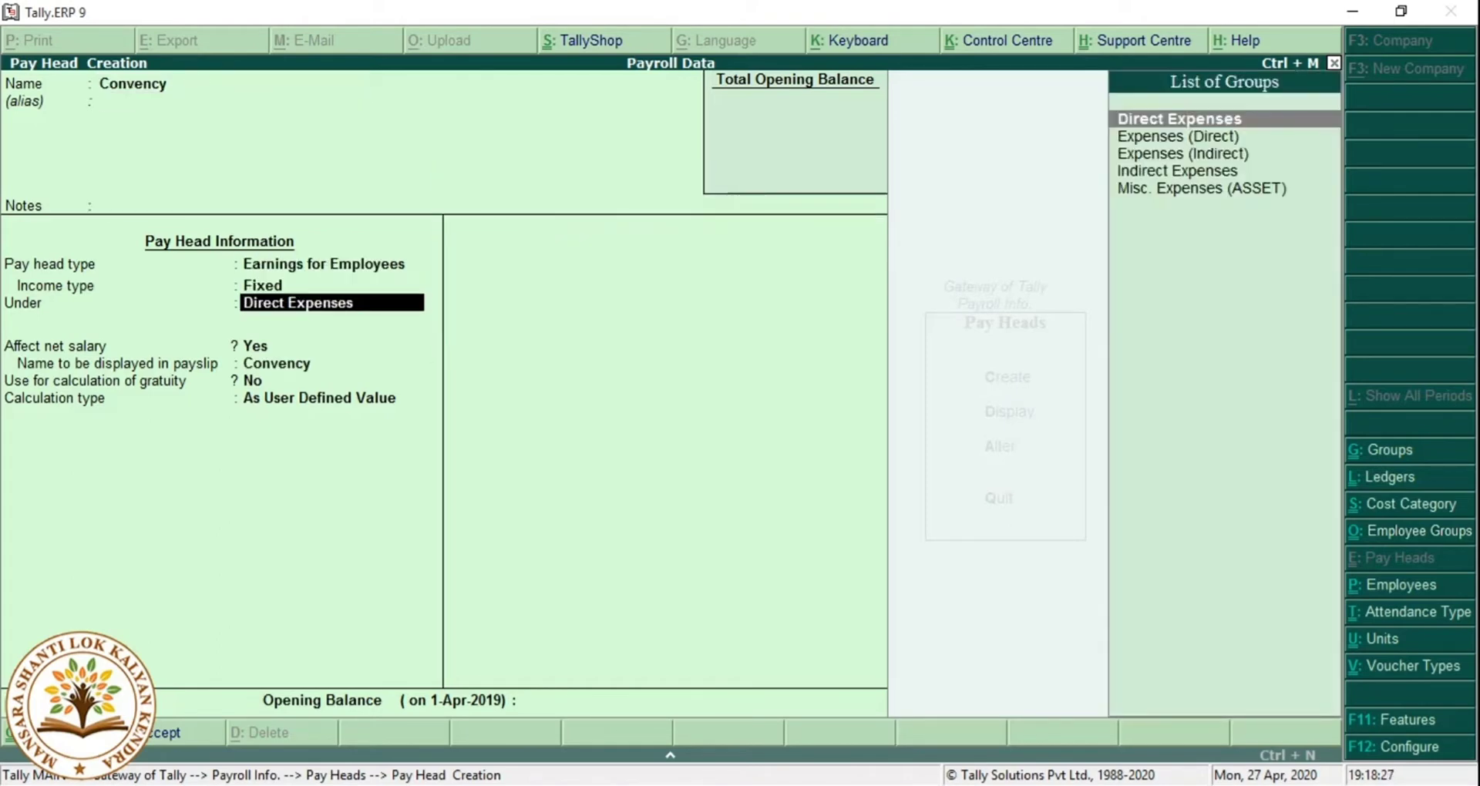
key(Down)
key(Down)
key(Down)
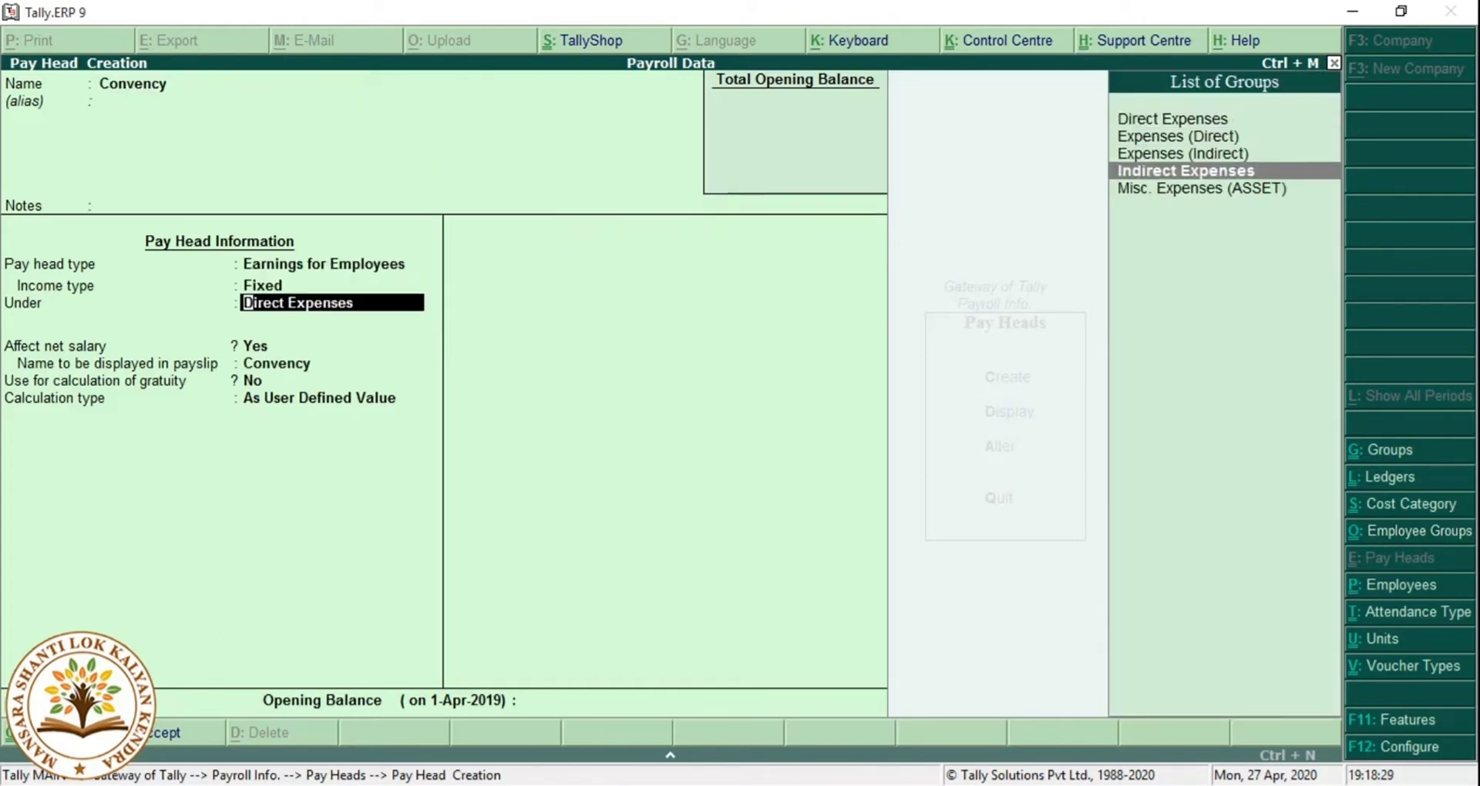
key(Return)
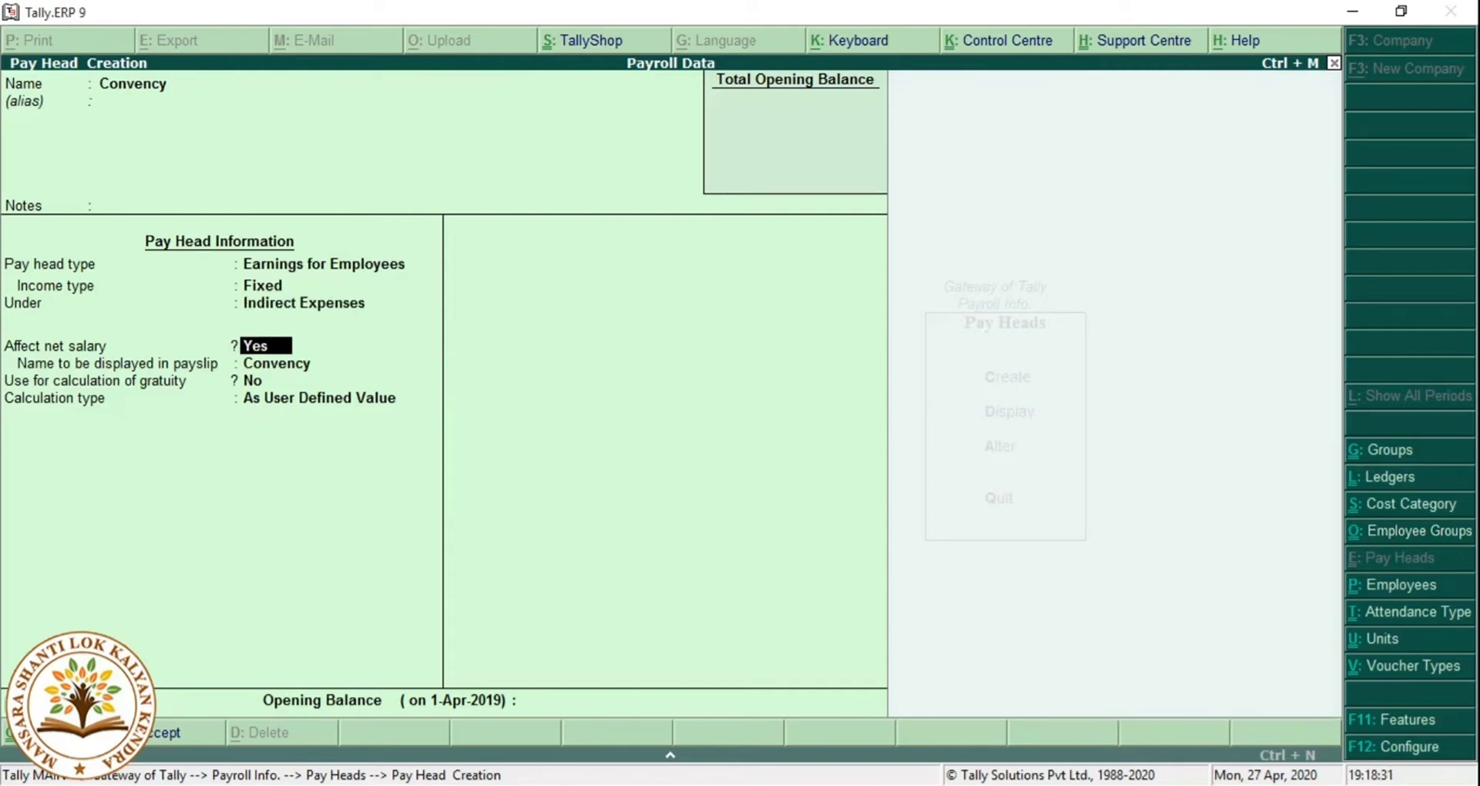
key(Return)
key(Return)
key(Return)
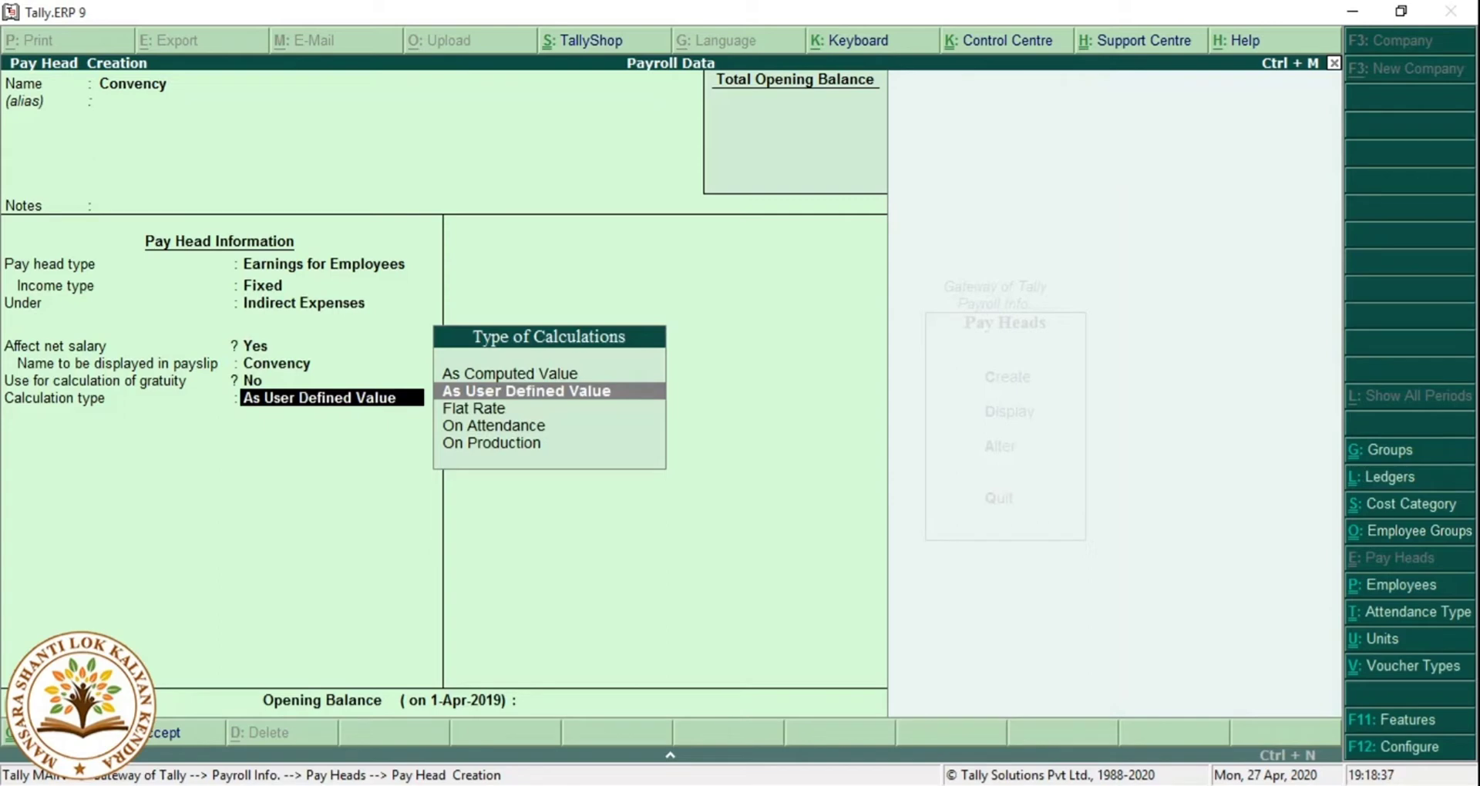
key(Up)
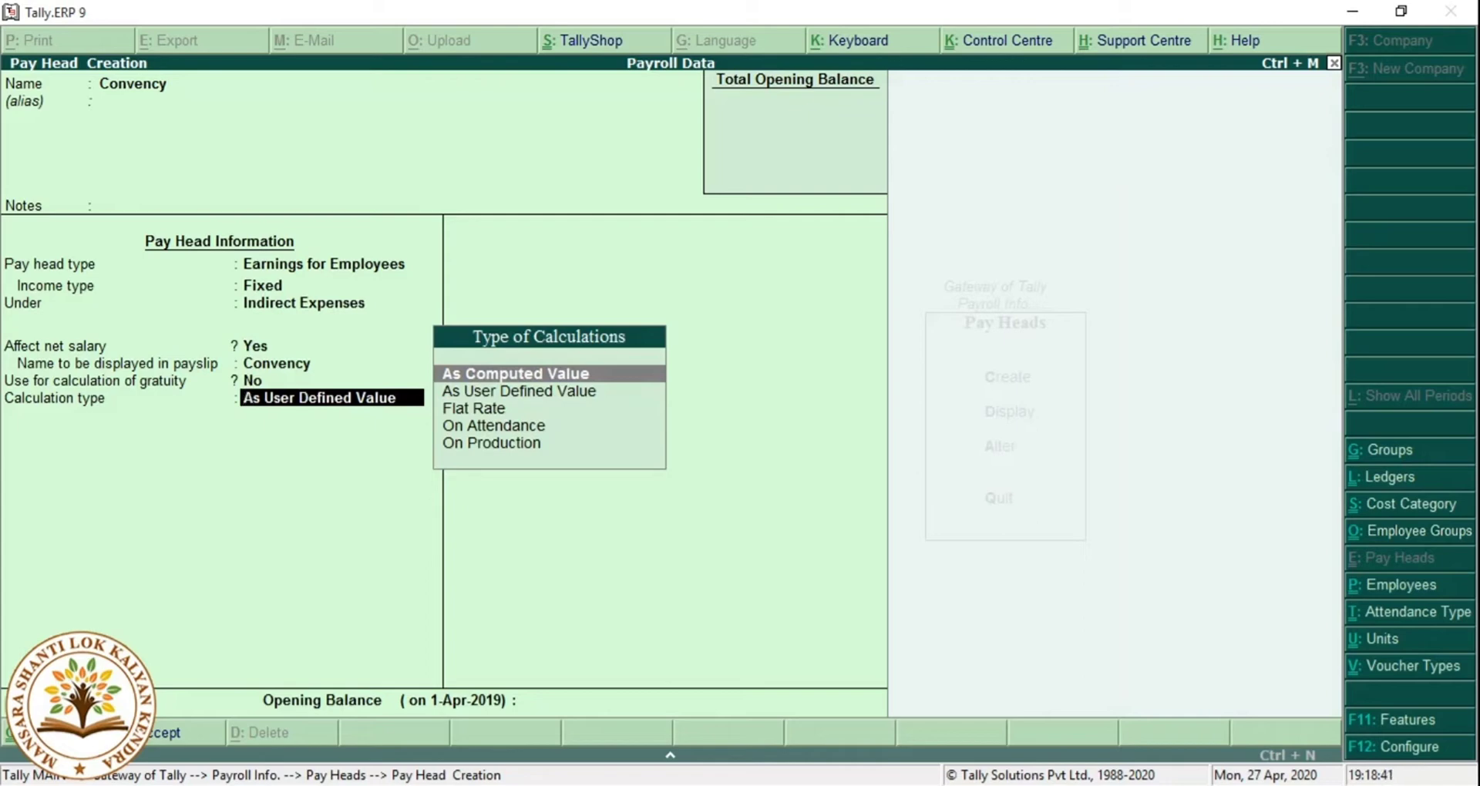
key(BackSpace)
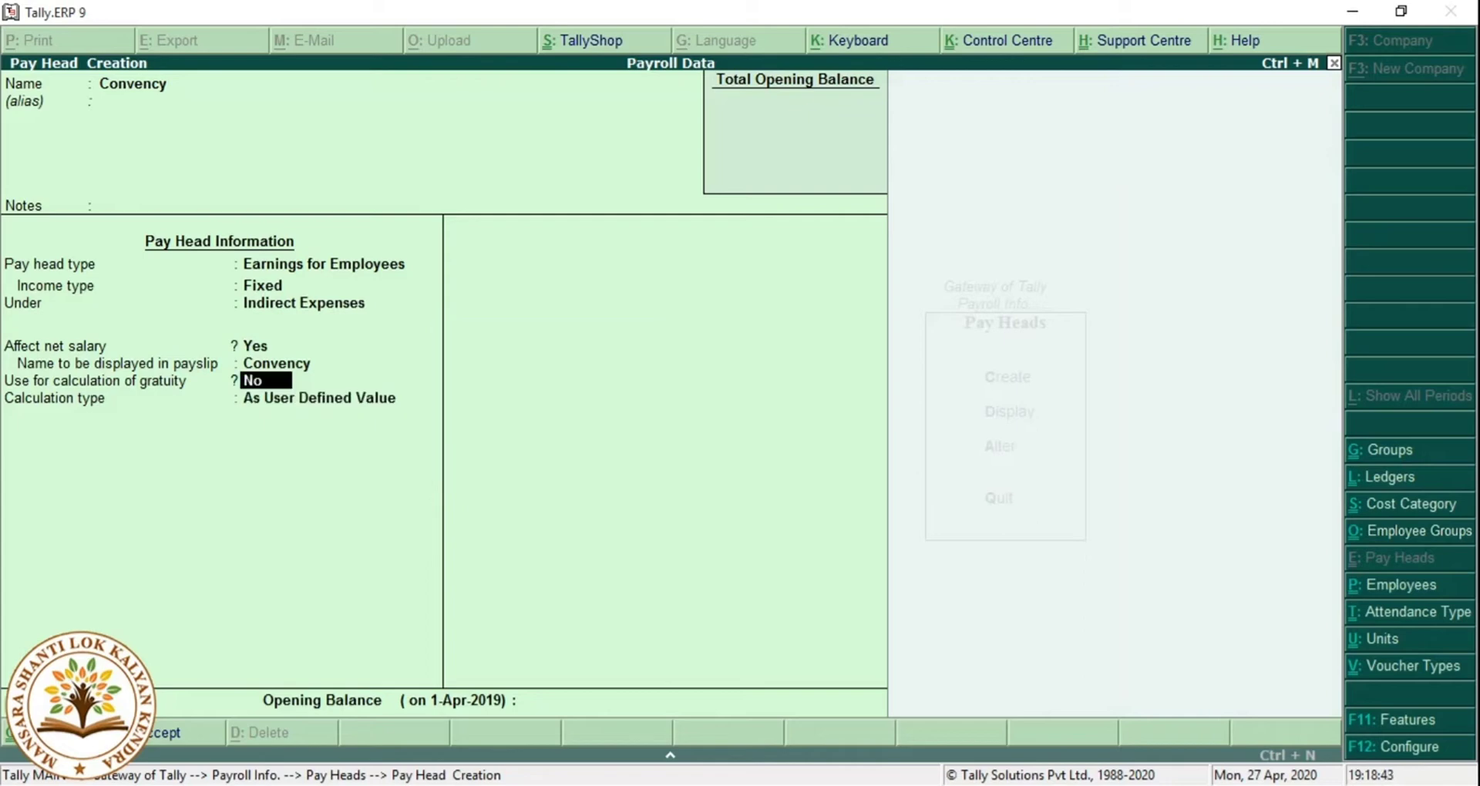
key(BackSpace)
key(BackSpace)
key(BackSpace)
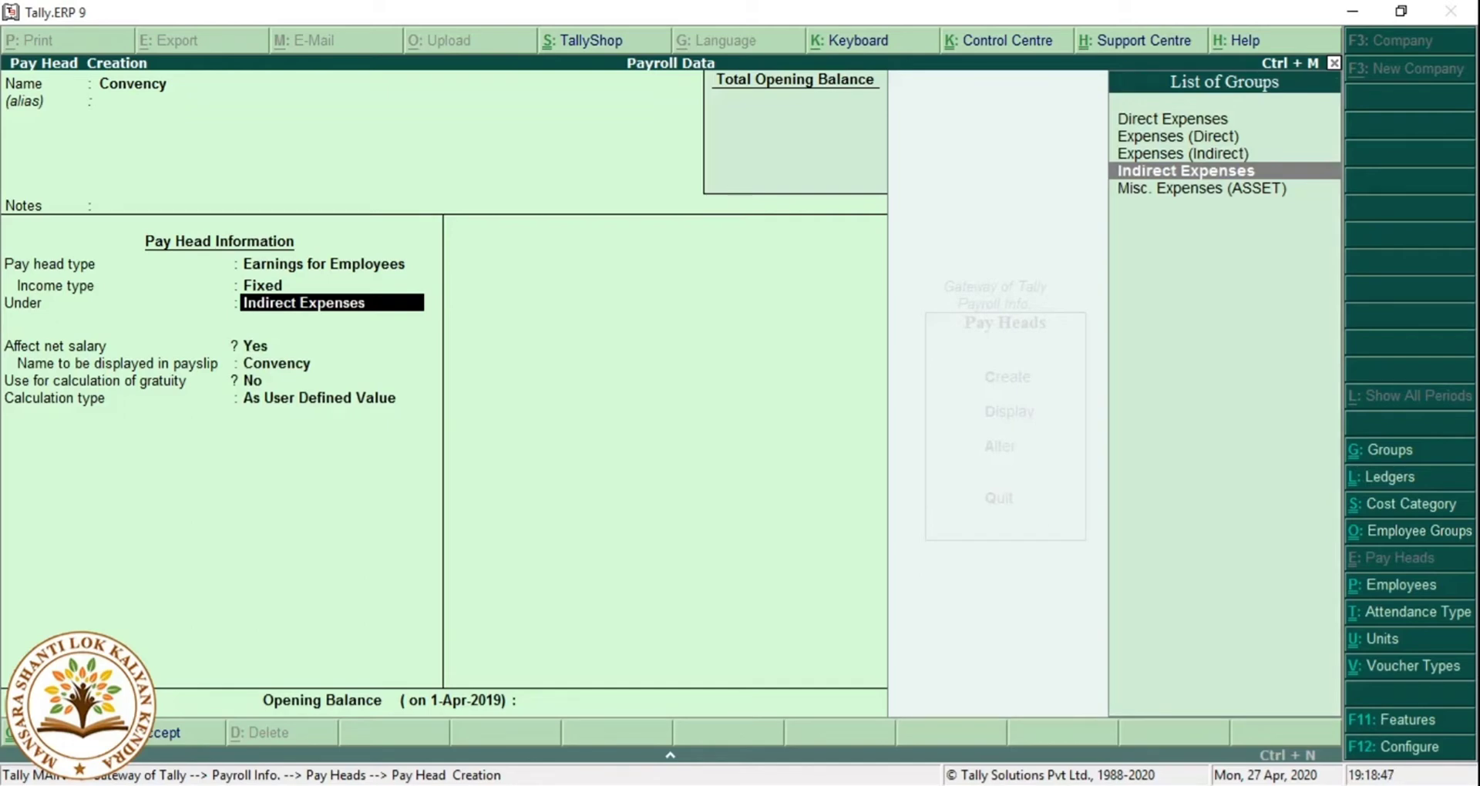
key(Return)
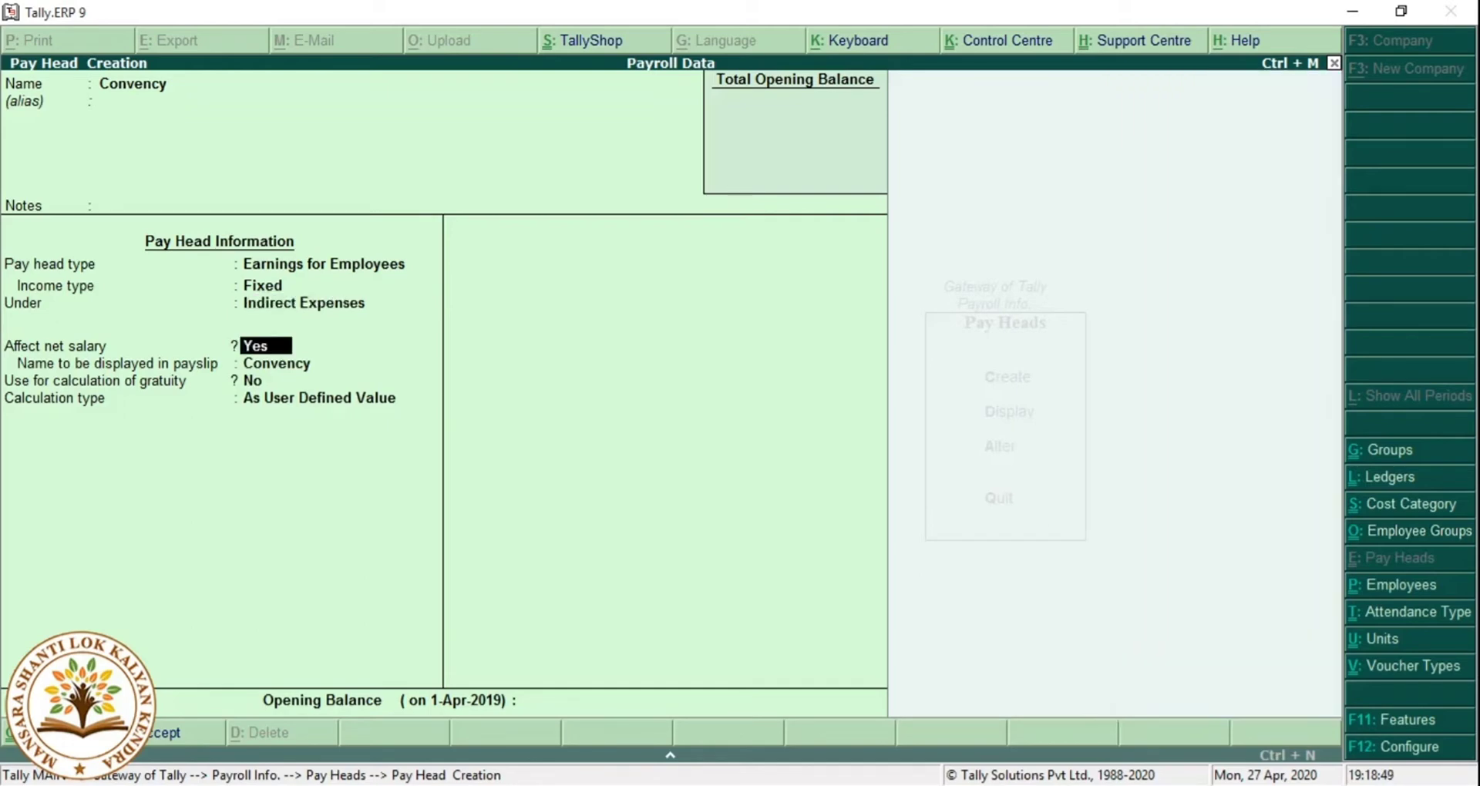
key(Return)
key(Return)
key(Return)
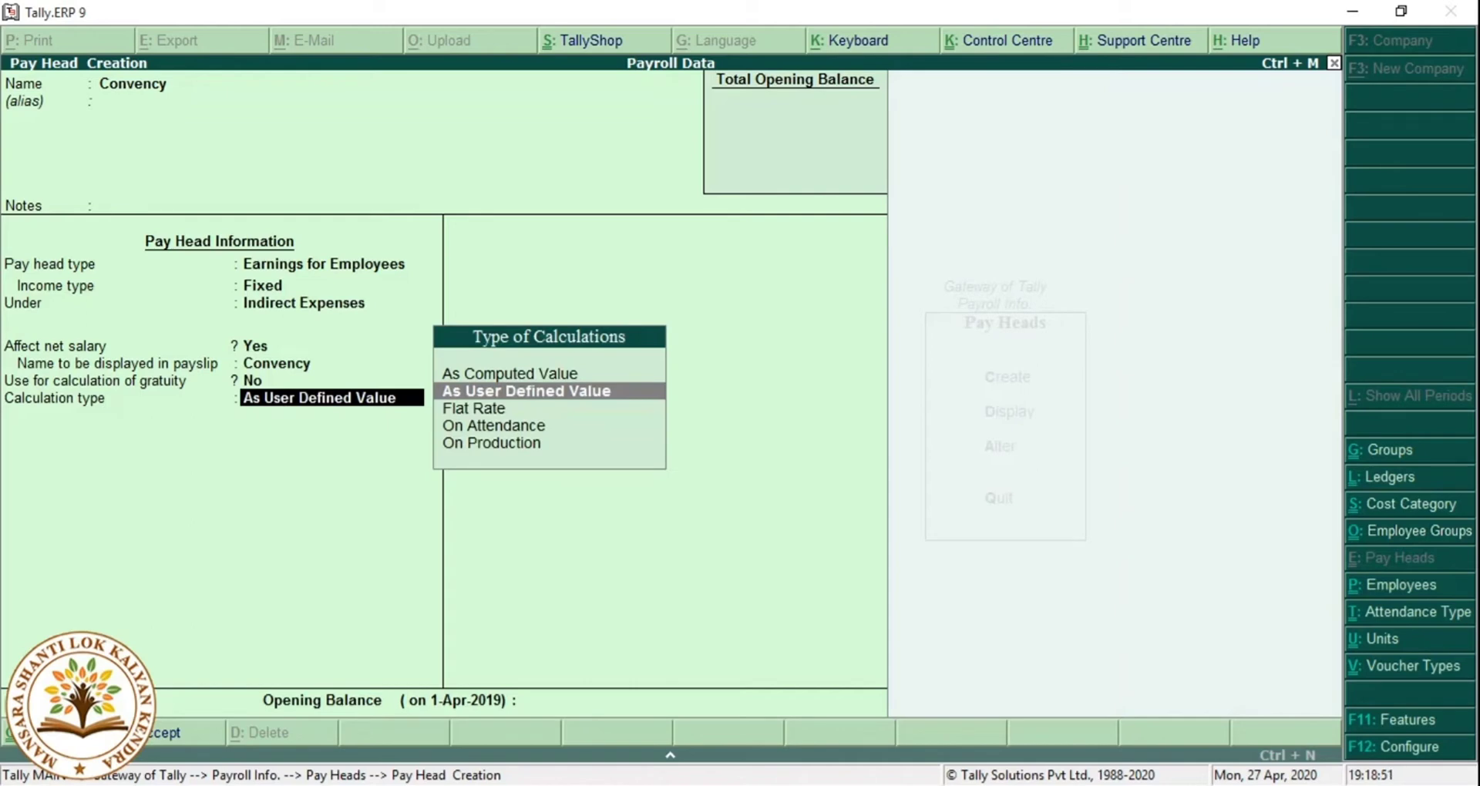
key(Down)
key(Down)
key(Down)
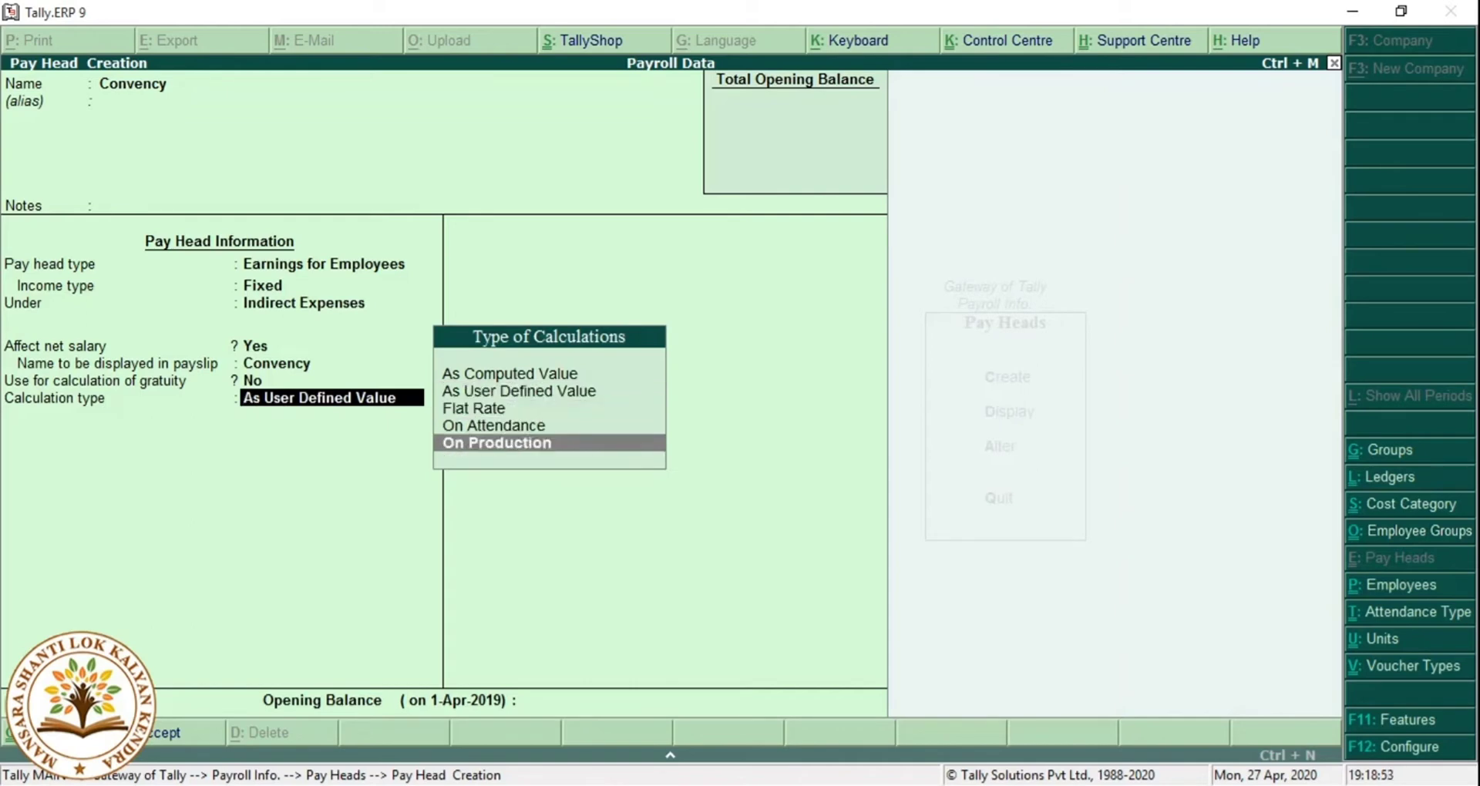
Calculate Convency On Attendance with Persent, per Months by calendar period, no rounding, and save.
key(Up)
key(Return)
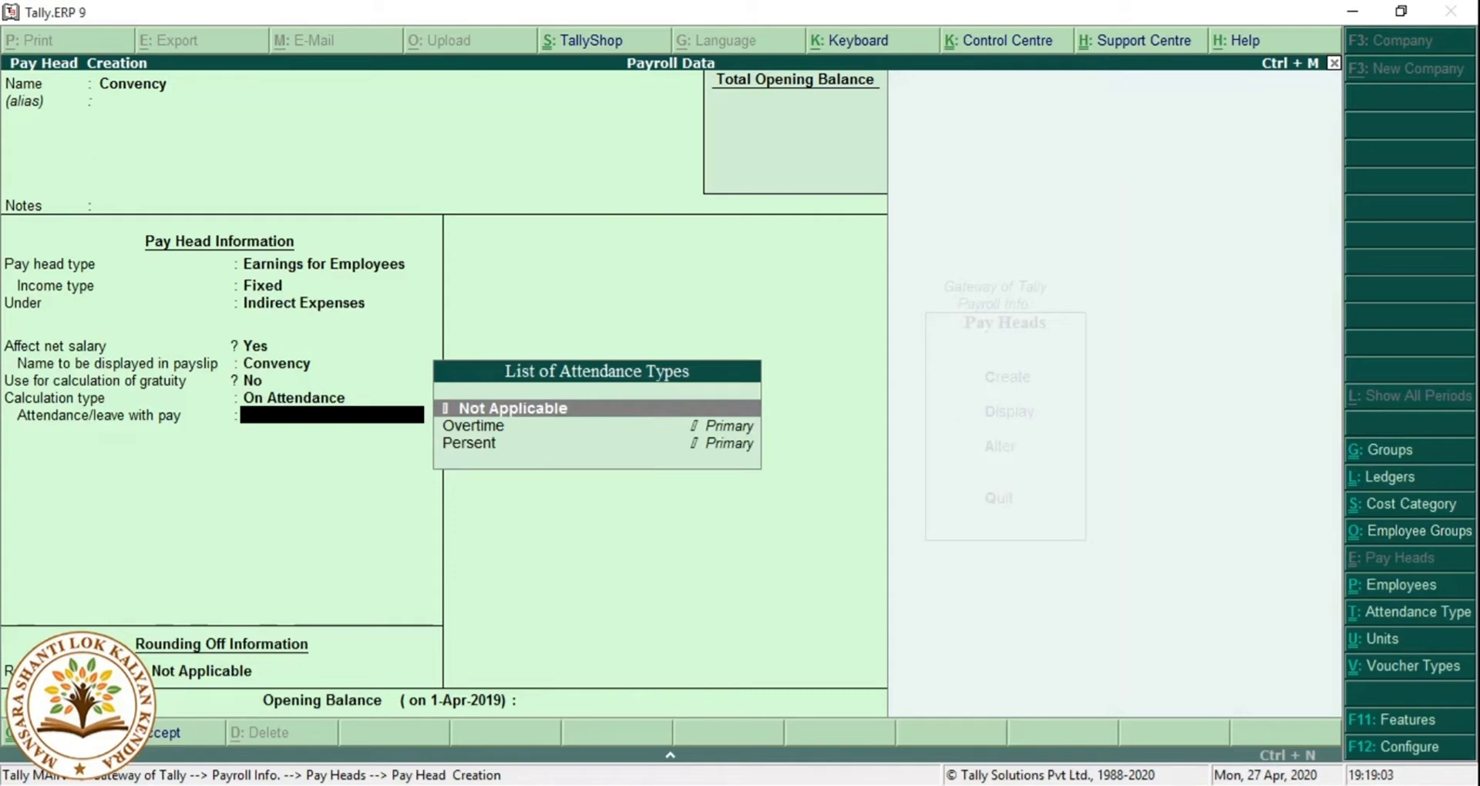
key(Down)
key(Down)
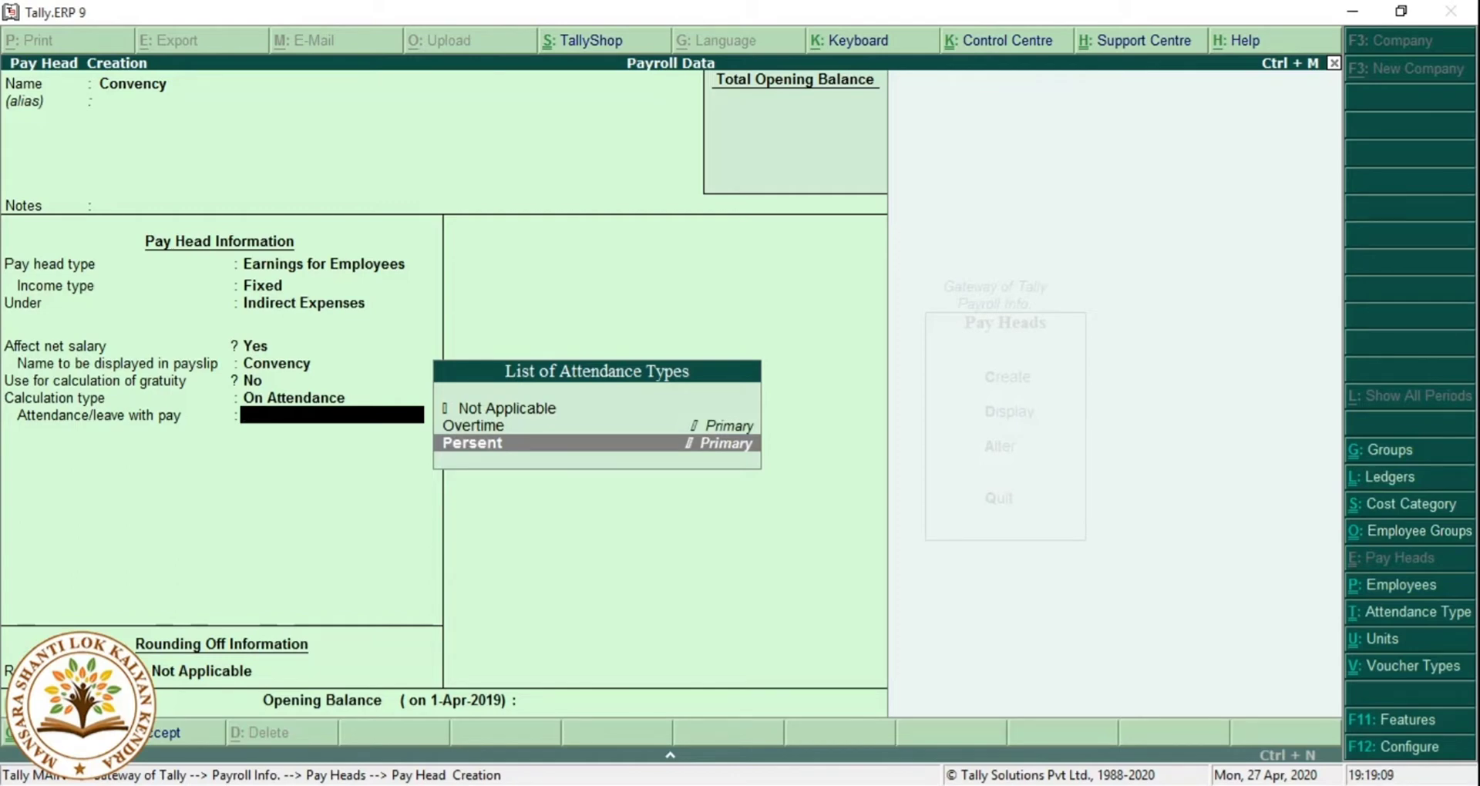
key(Return)
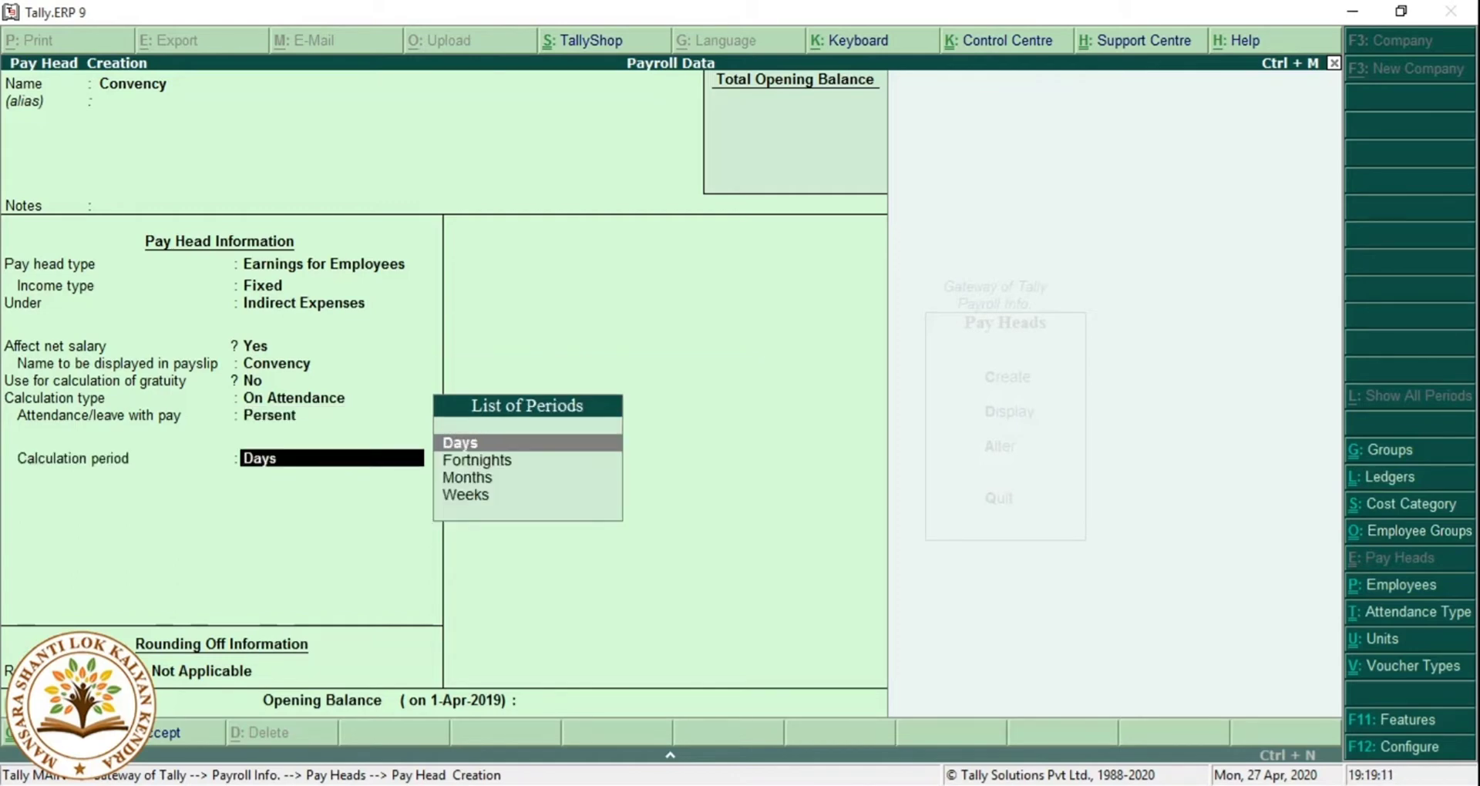
click(471, 477)
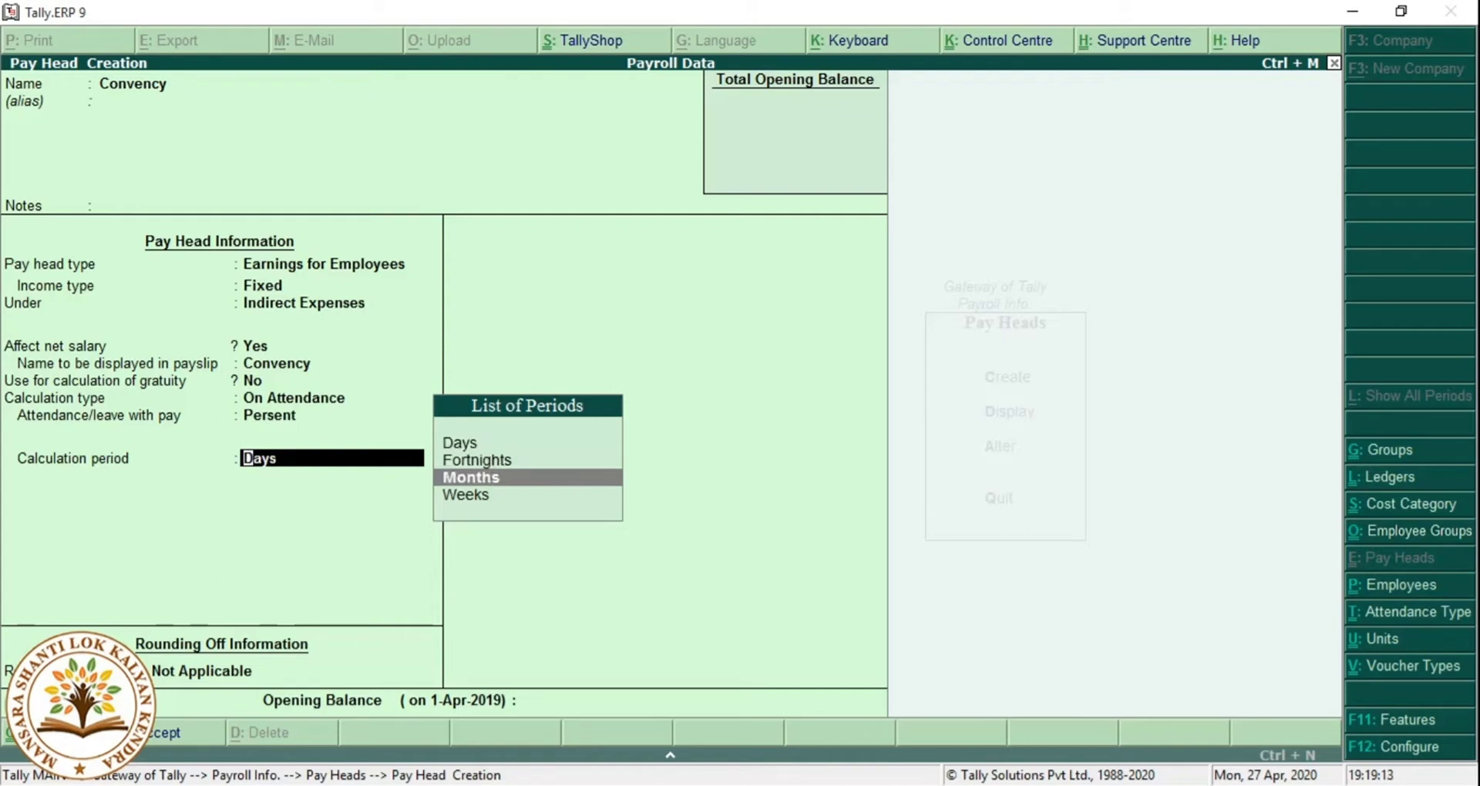
key(Return)
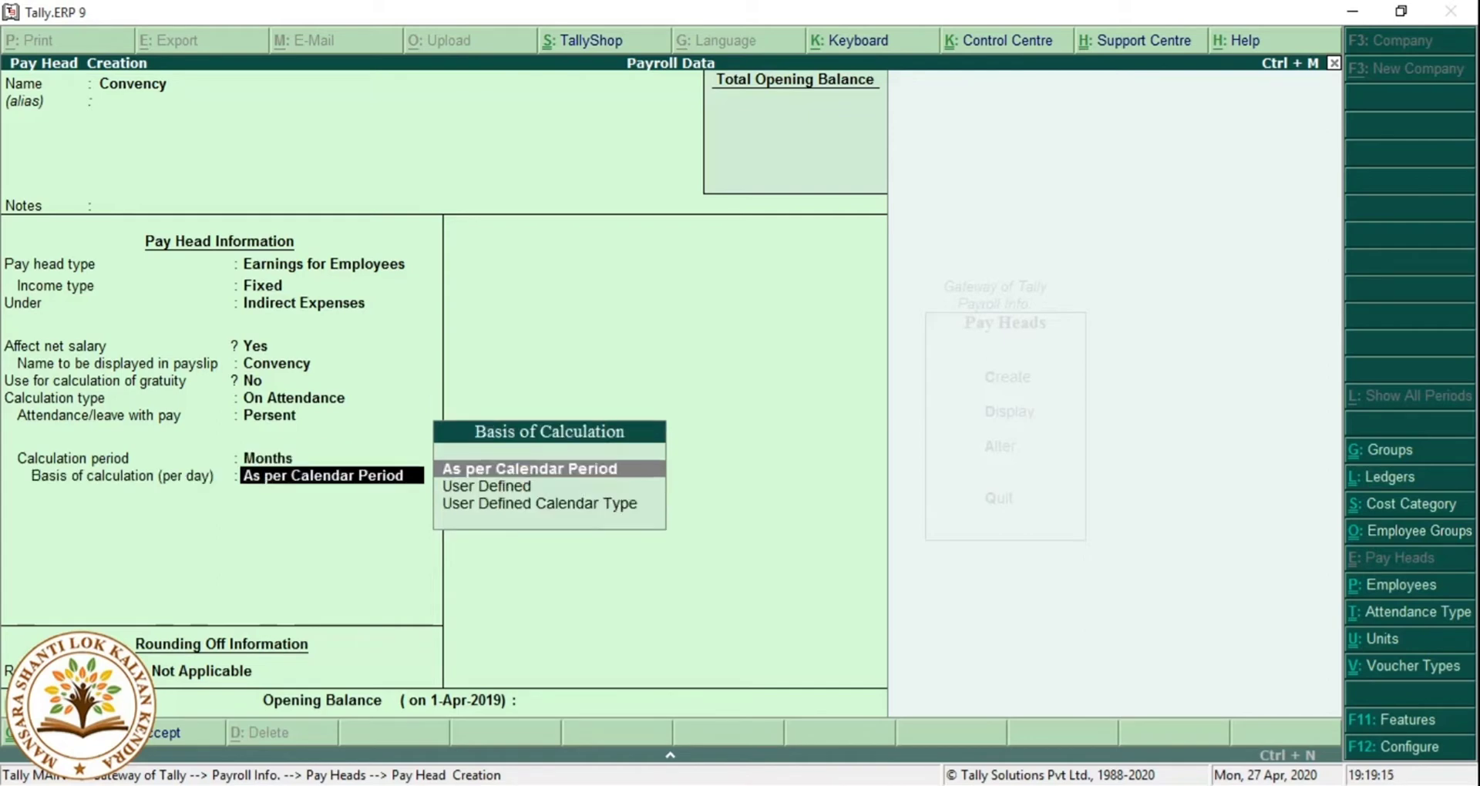
key(Return)
key(Return)
key(Return)
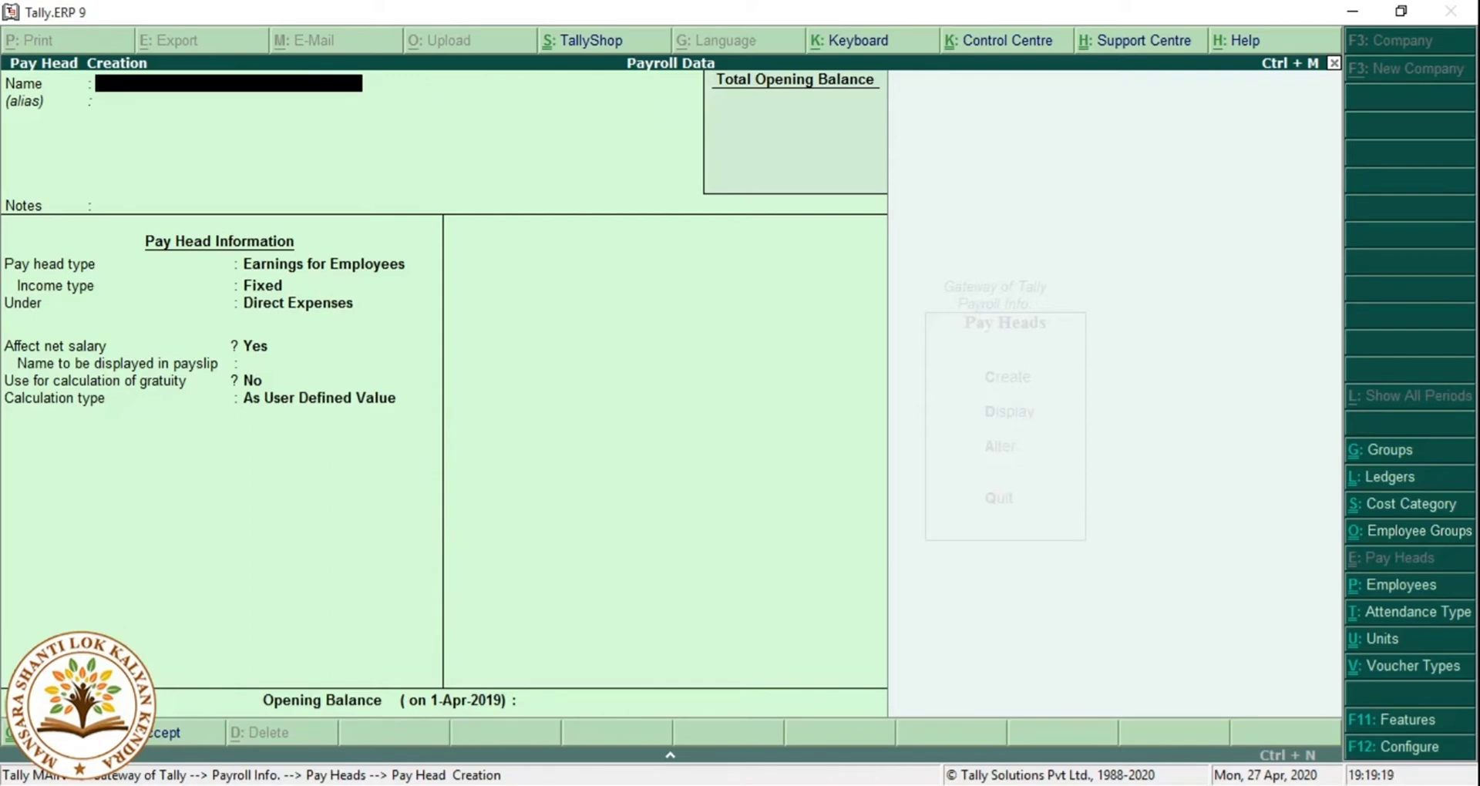
Name the new pay head 'Medical Allowance' and place it under Indirect Expenses.
text(Medical AllowaN)
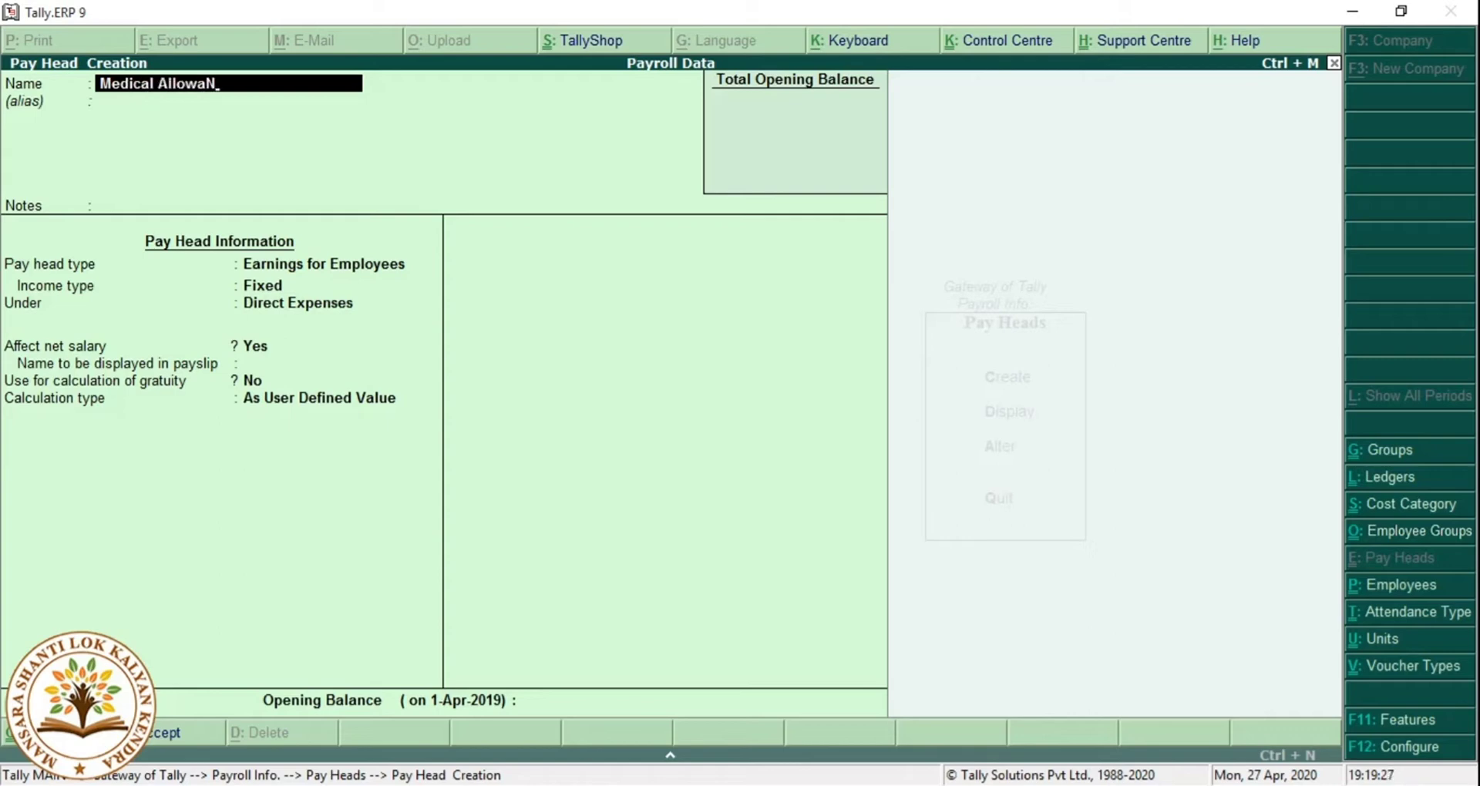
key(BackSpace)
text(nce)
key(Return)
key(Return)
key(Return)
key(Return)
key(Return)
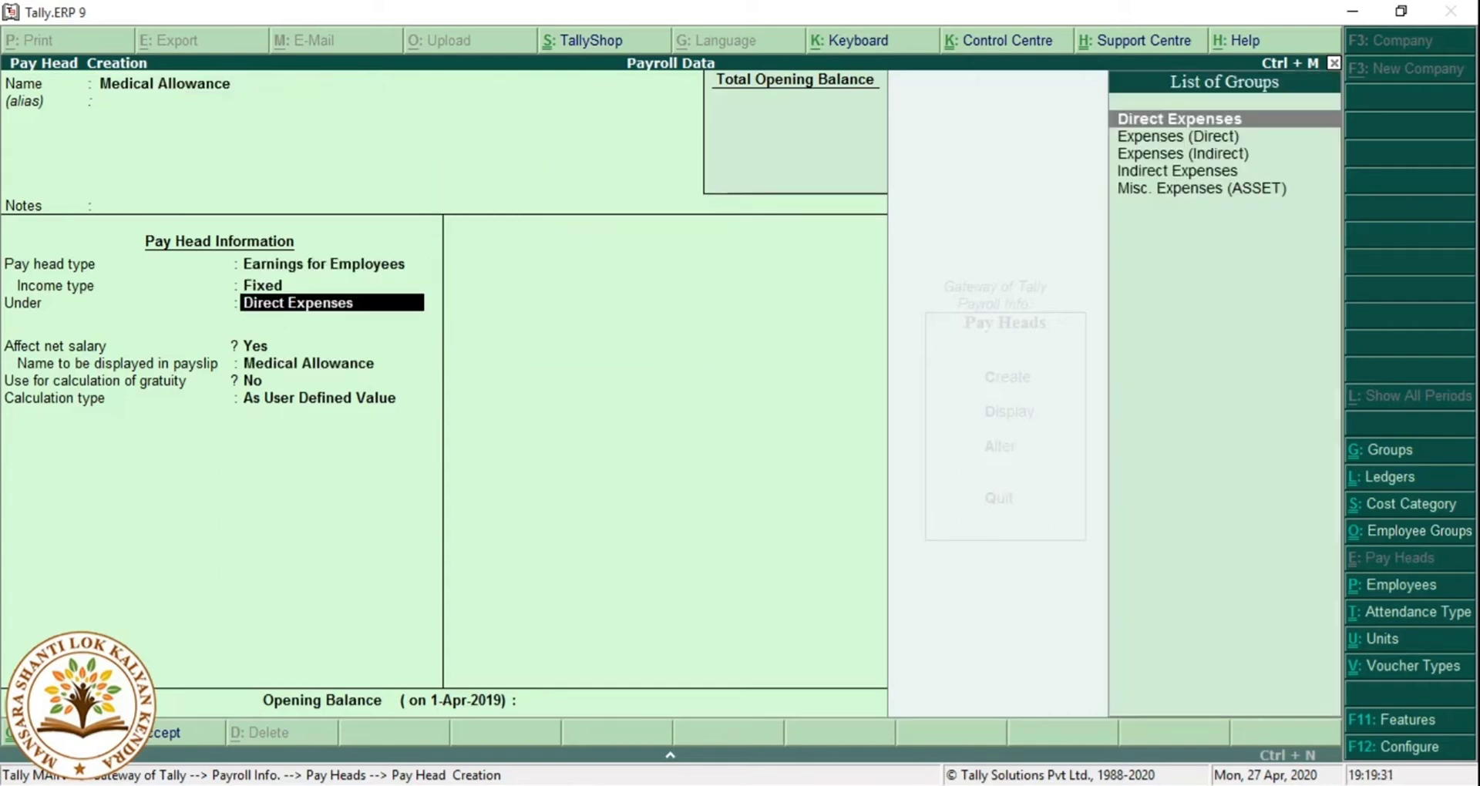
key(Down)
key(Down)
key(Down)
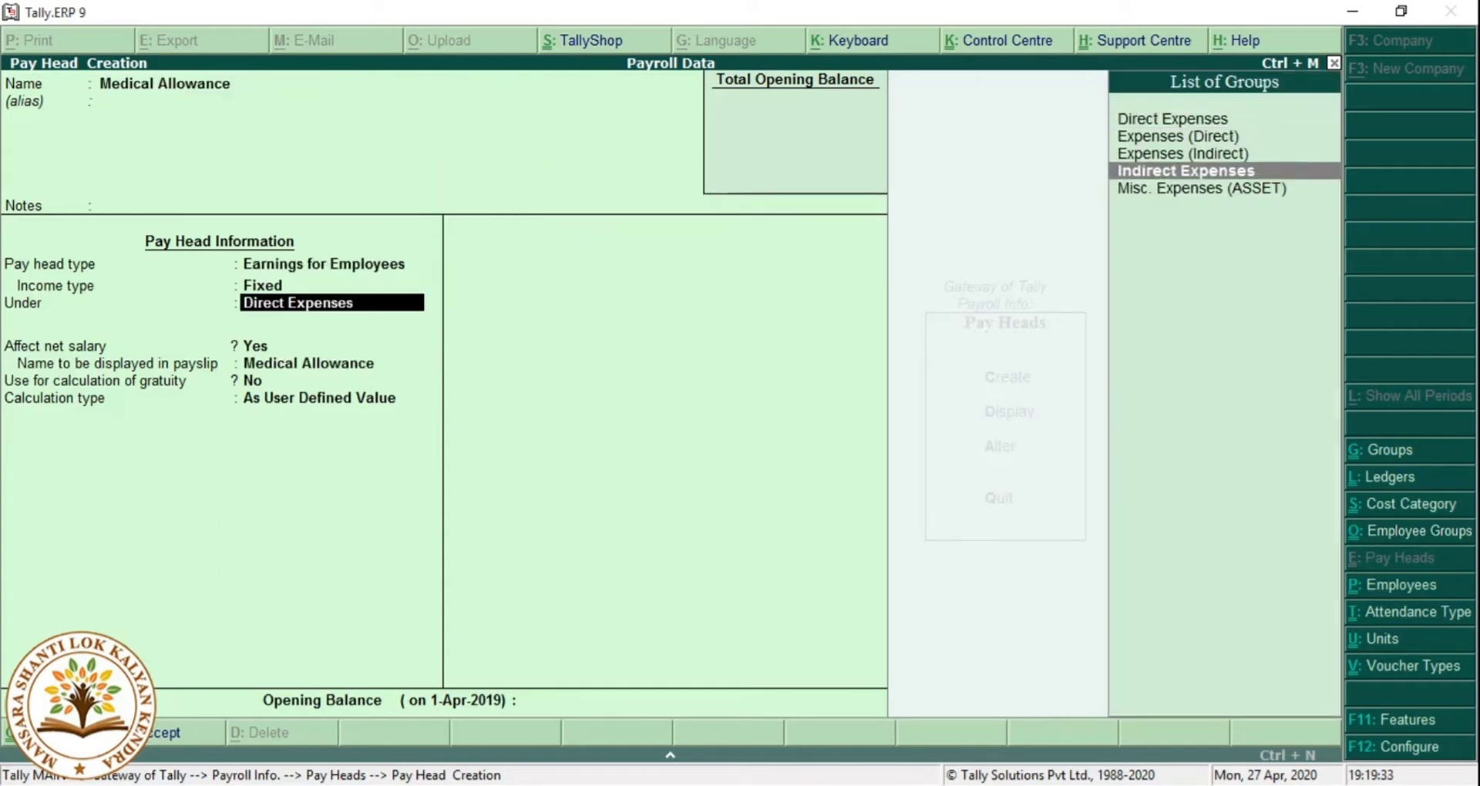
key(Return)
key(Return)
key(Return)
key(Return)
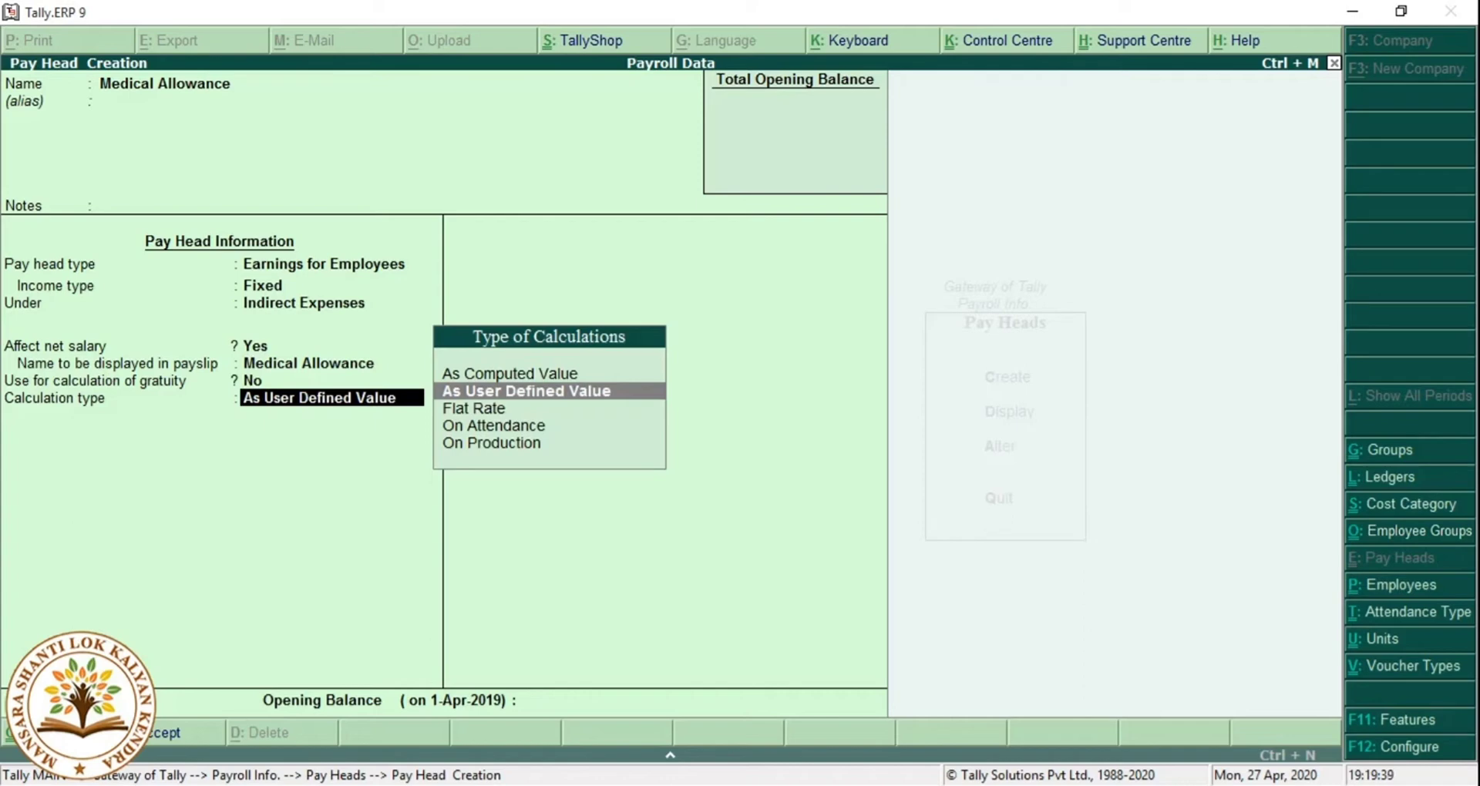
Calculate it On Attendance using Persent, per Months on an As per Calendar Period basis.
key(Down)
key(Down)
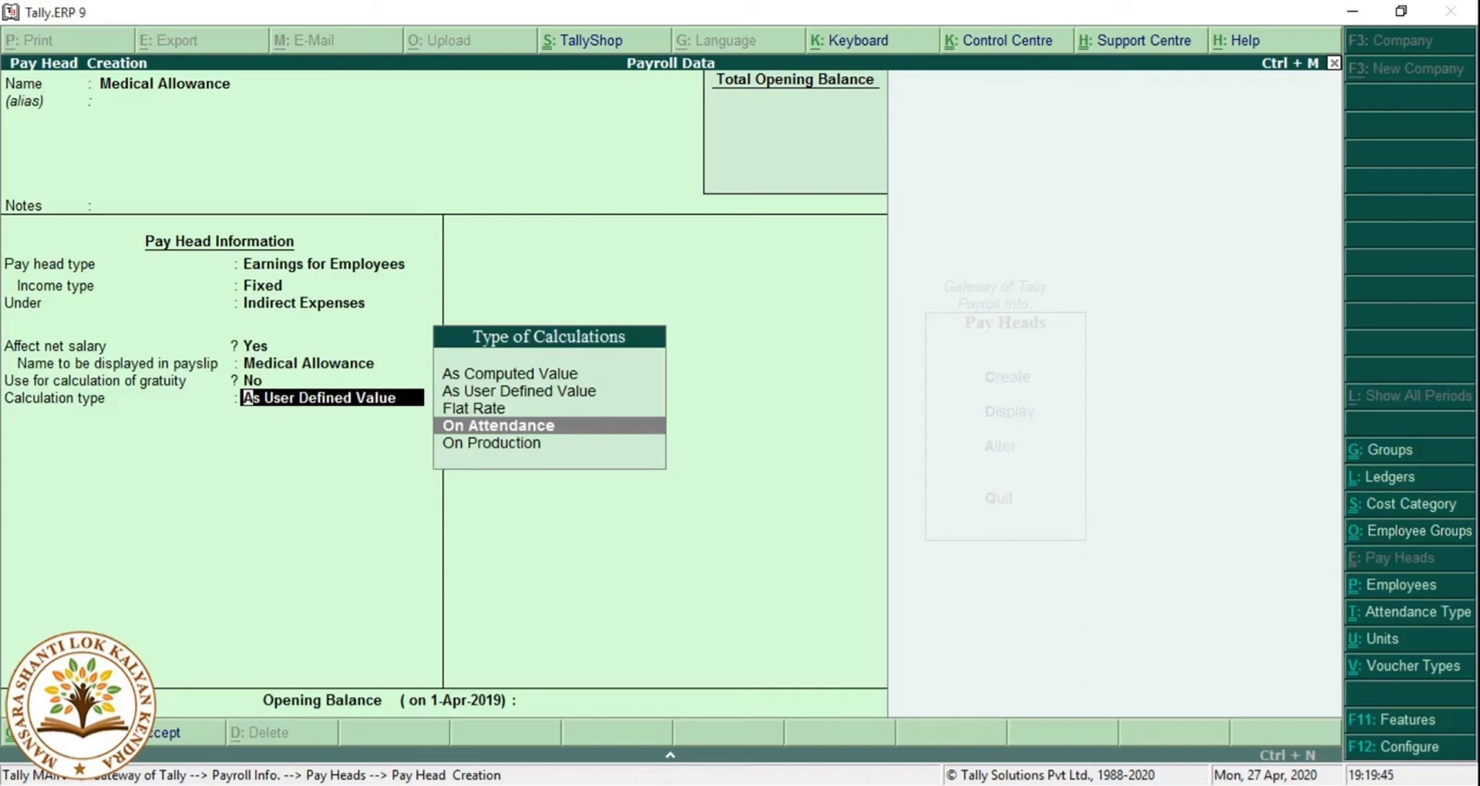
key(Return)
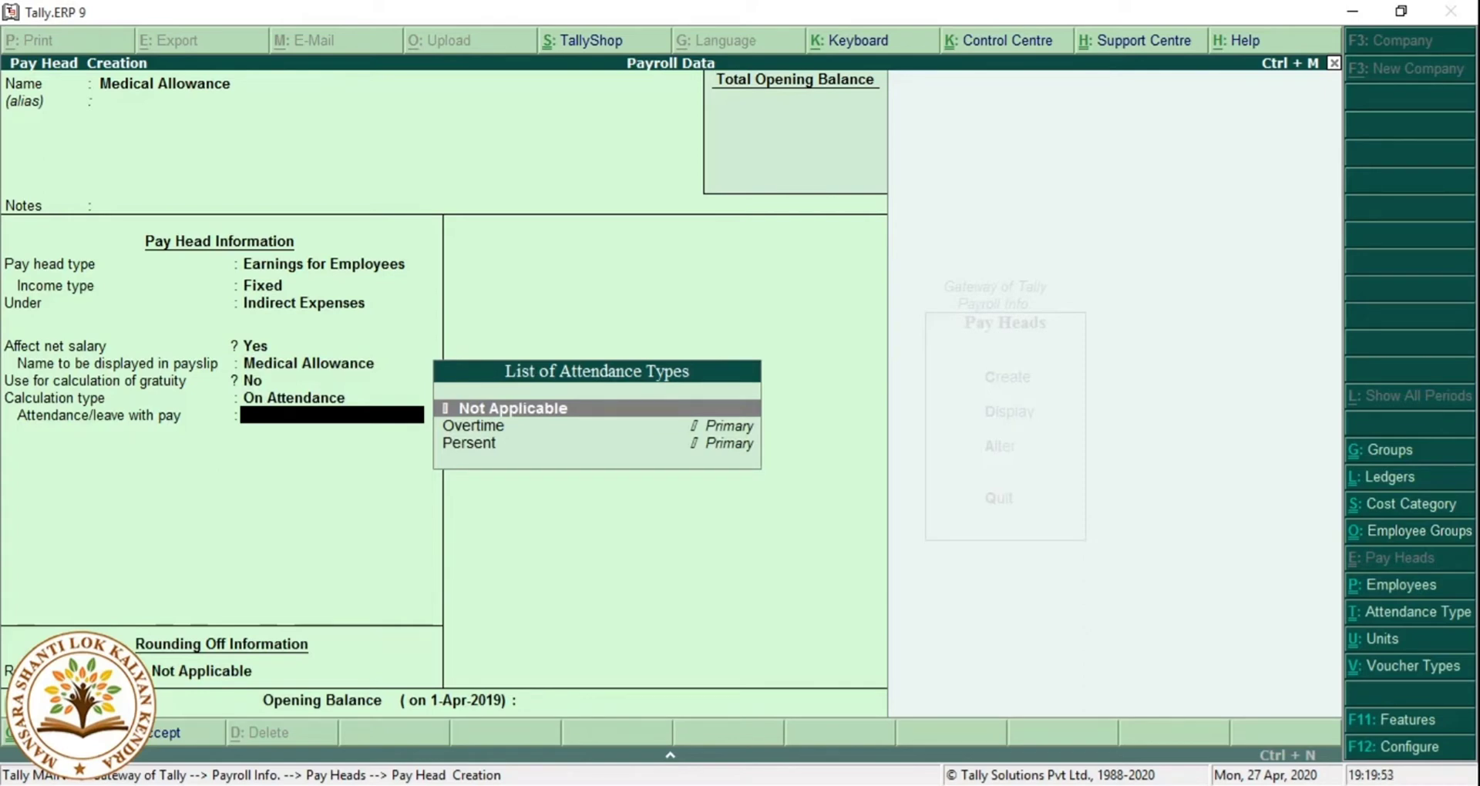
key(Down)
key(Down)
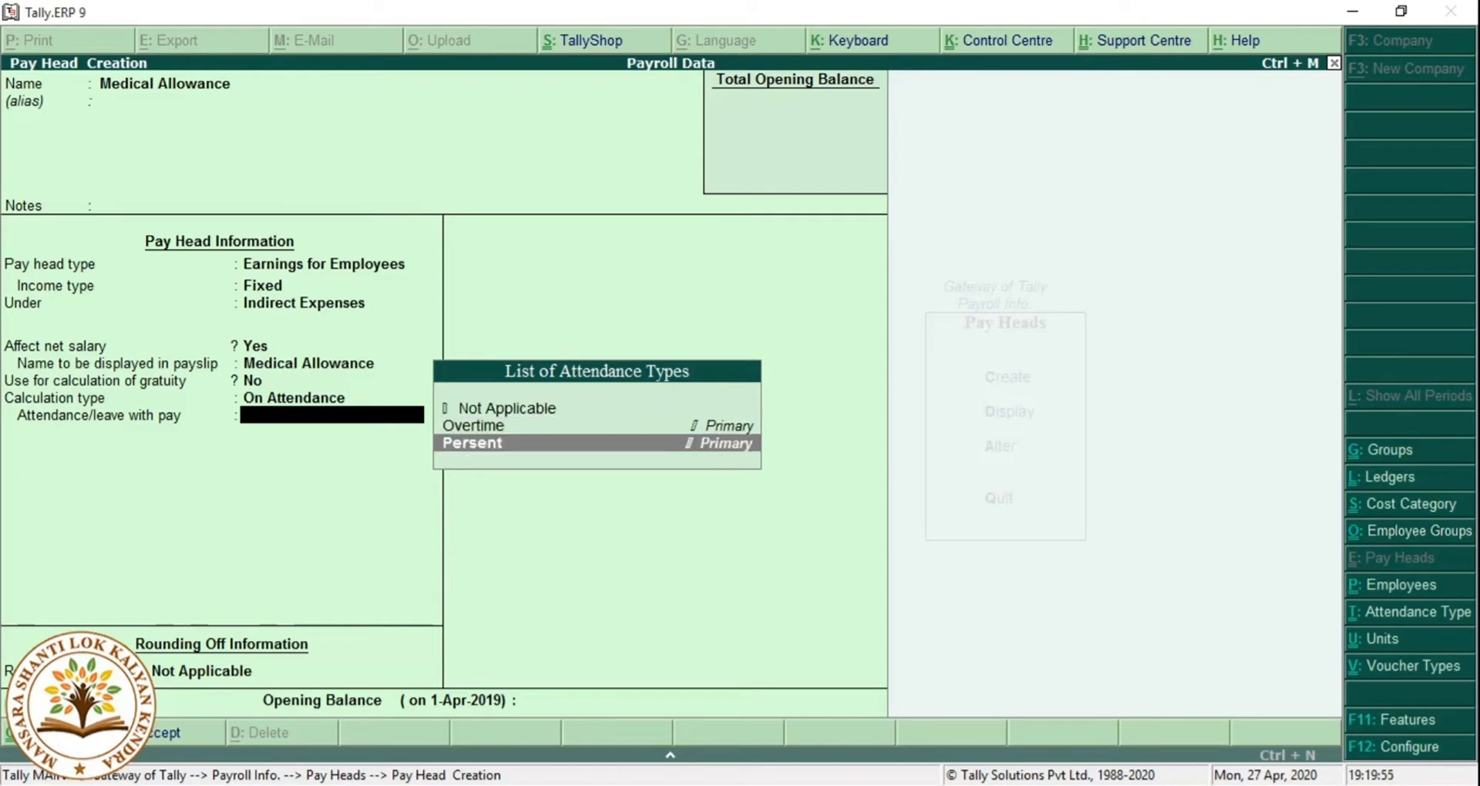
key(Return)
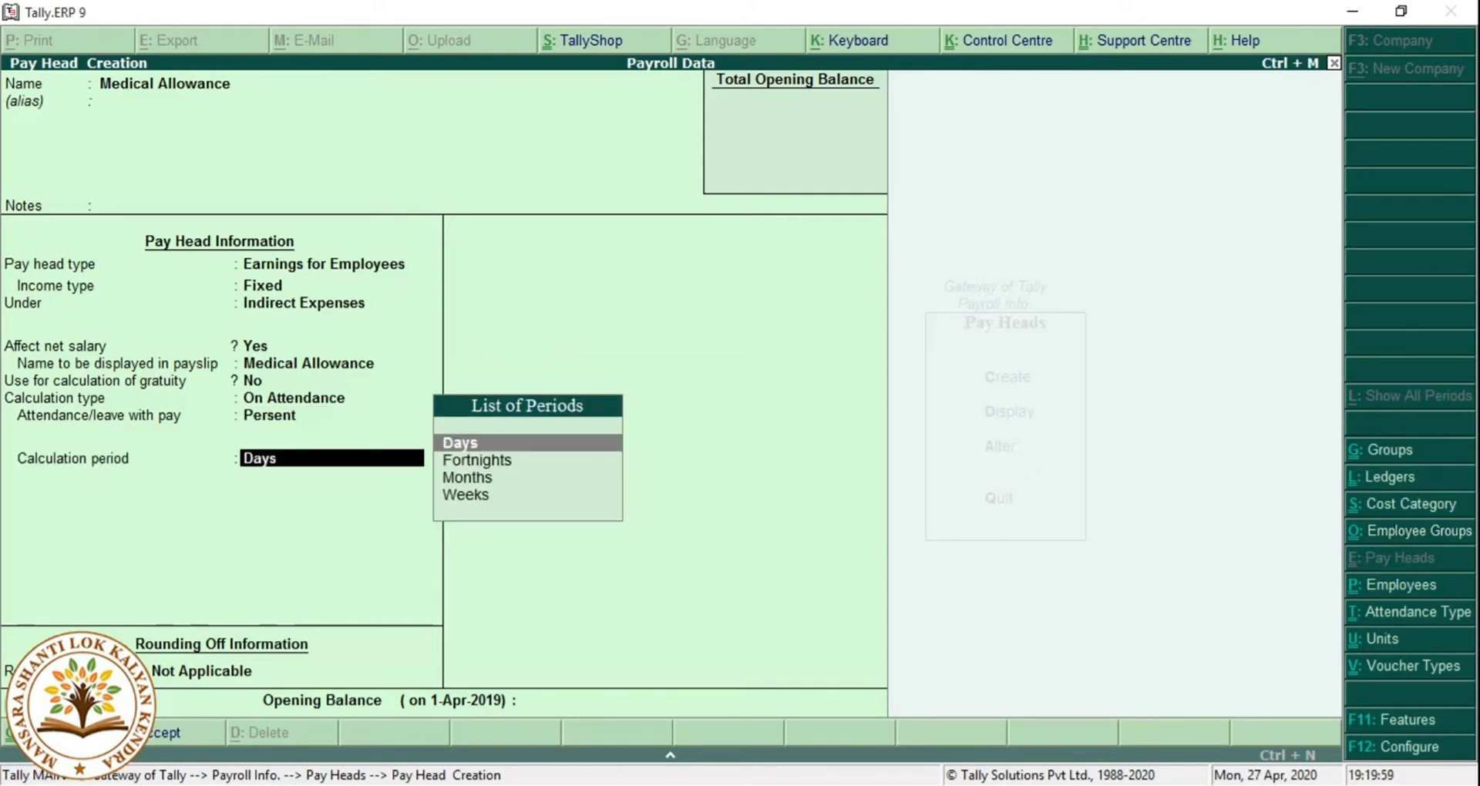
key(Down)
key(Down)
key(Return)
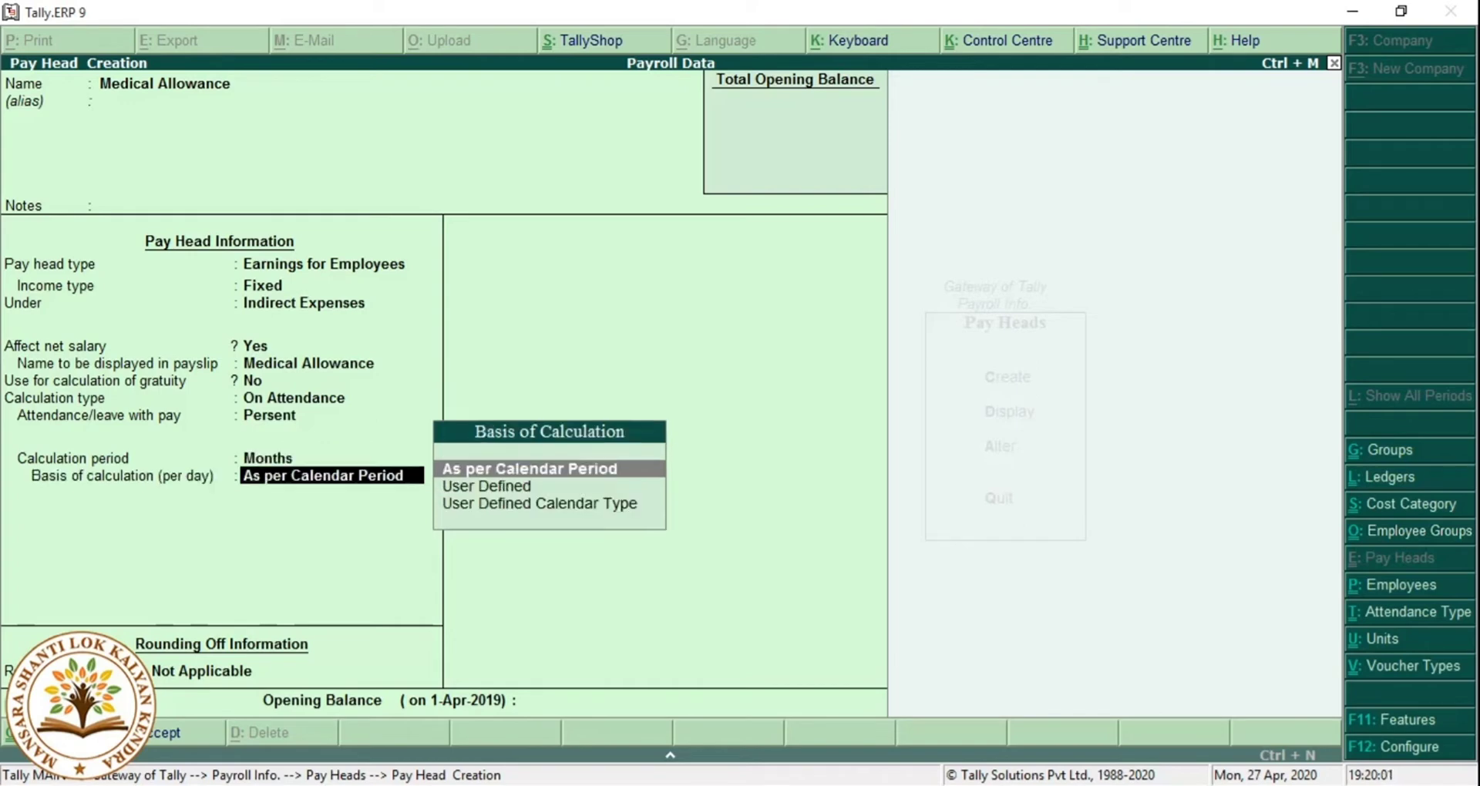
key(Return)
key(Return)
key(Return)
key(Return)
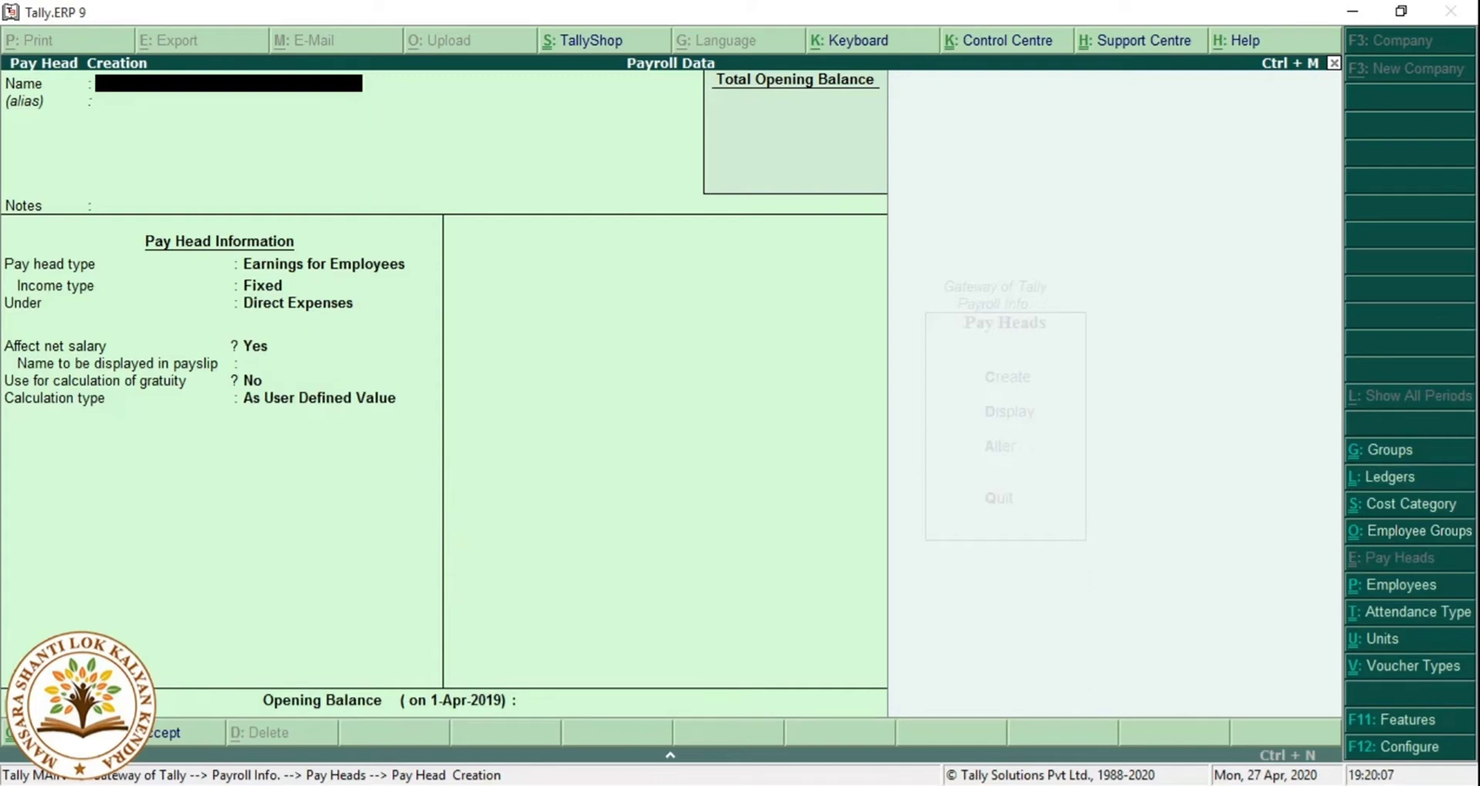
Create the 'Employee PF' pay head as a deduction from employees.
text(Employee PF)
key(Return)
key(Return)
key(Return)
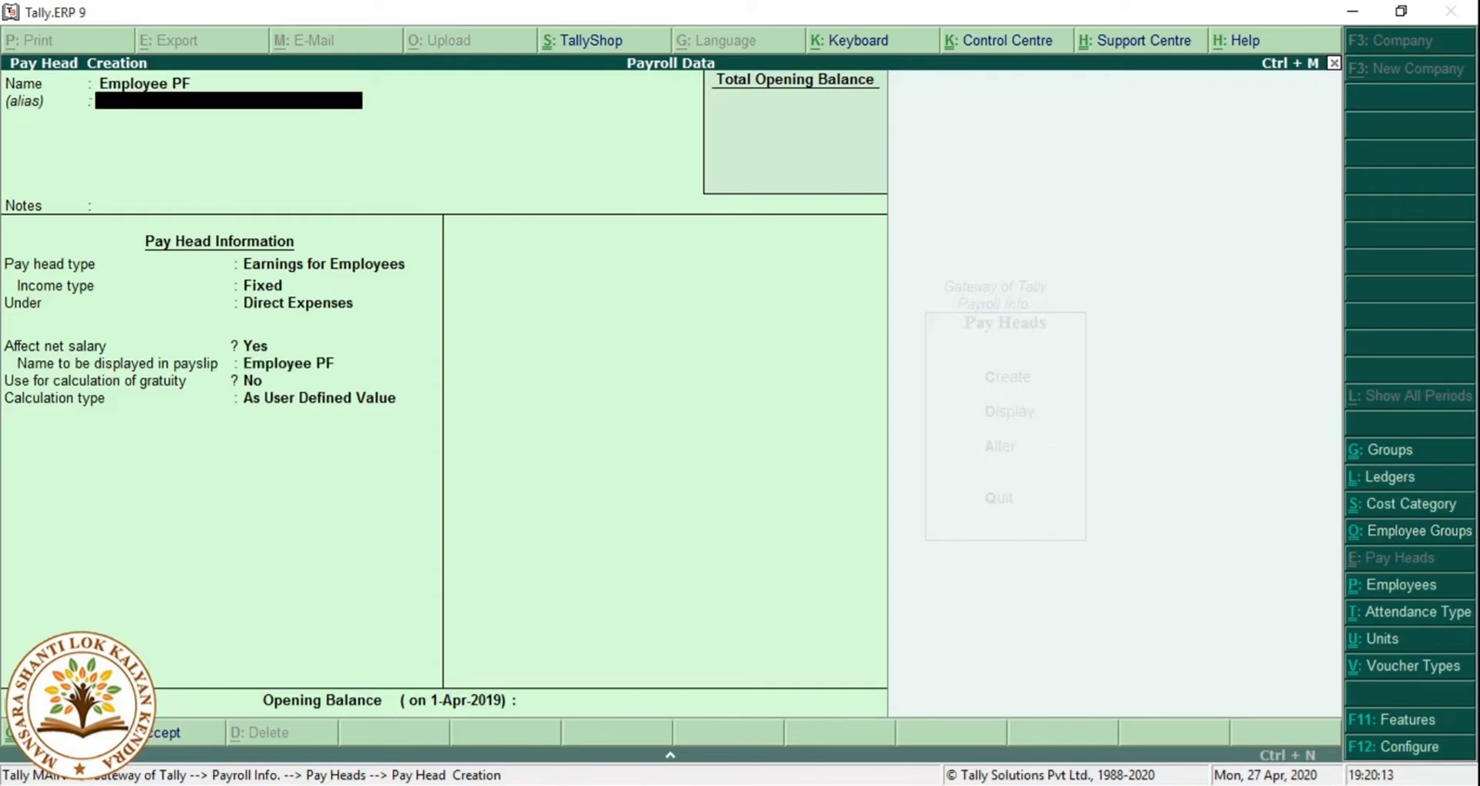
key(Return)
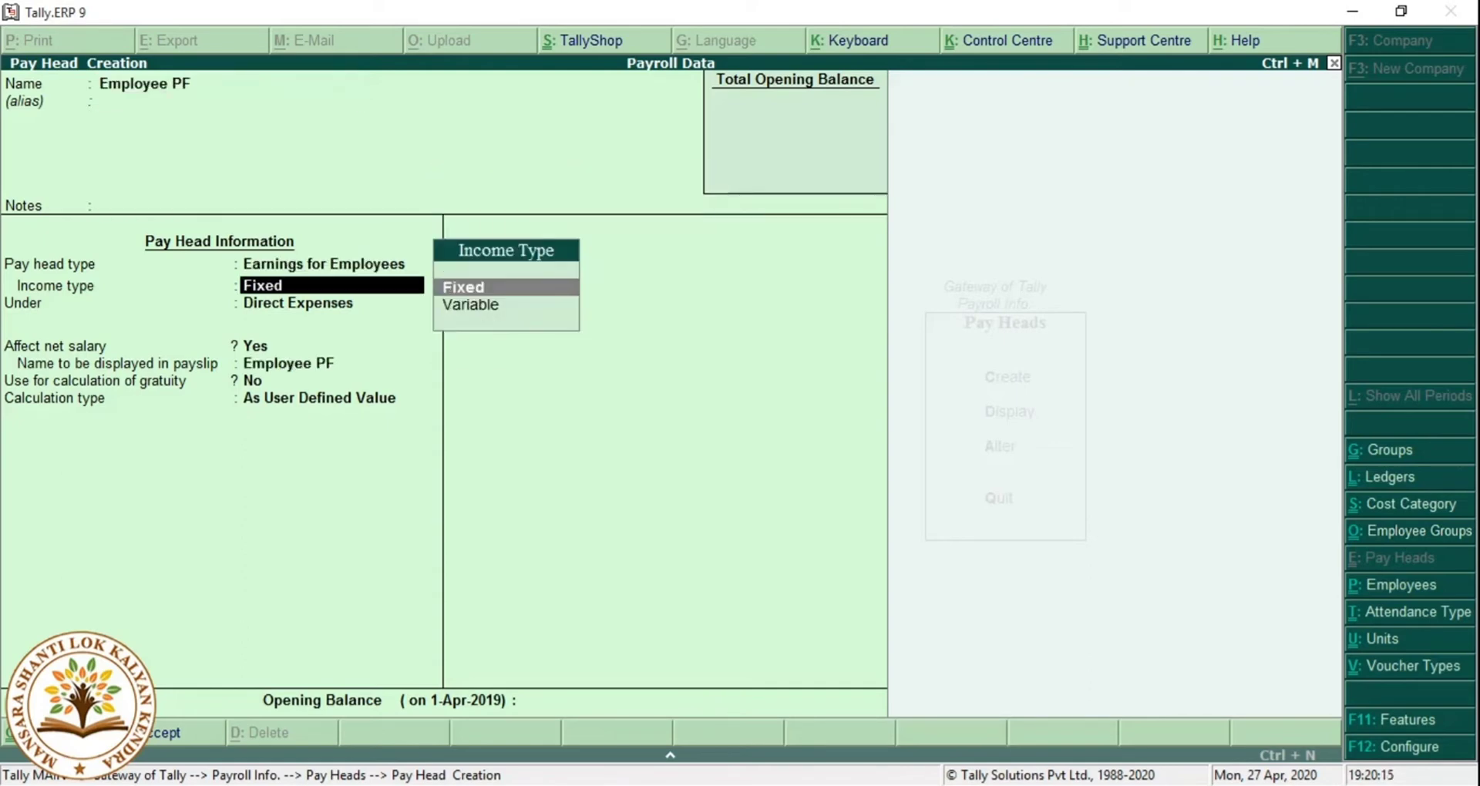
key(BackSpace)
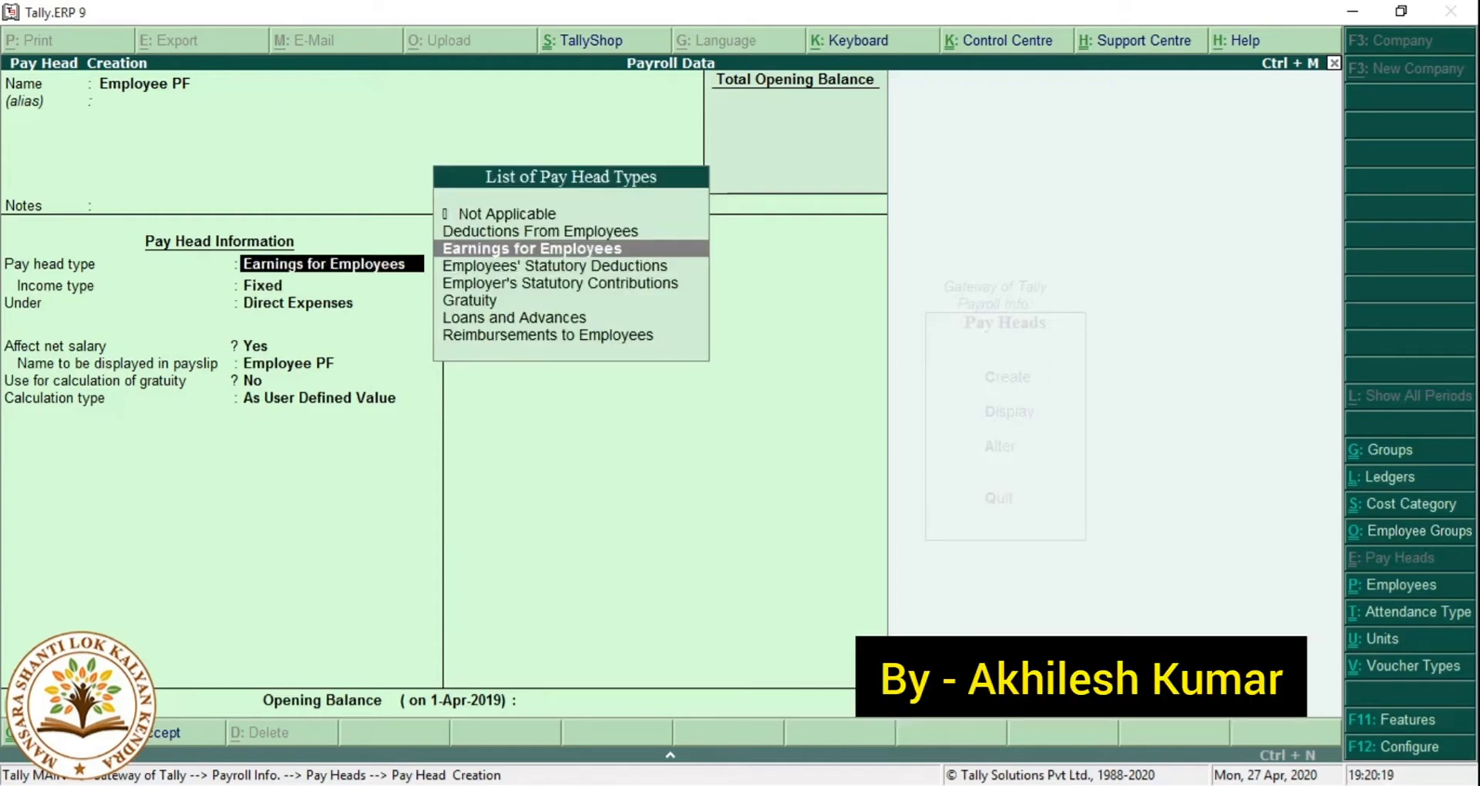
key(Up)
key(Return)
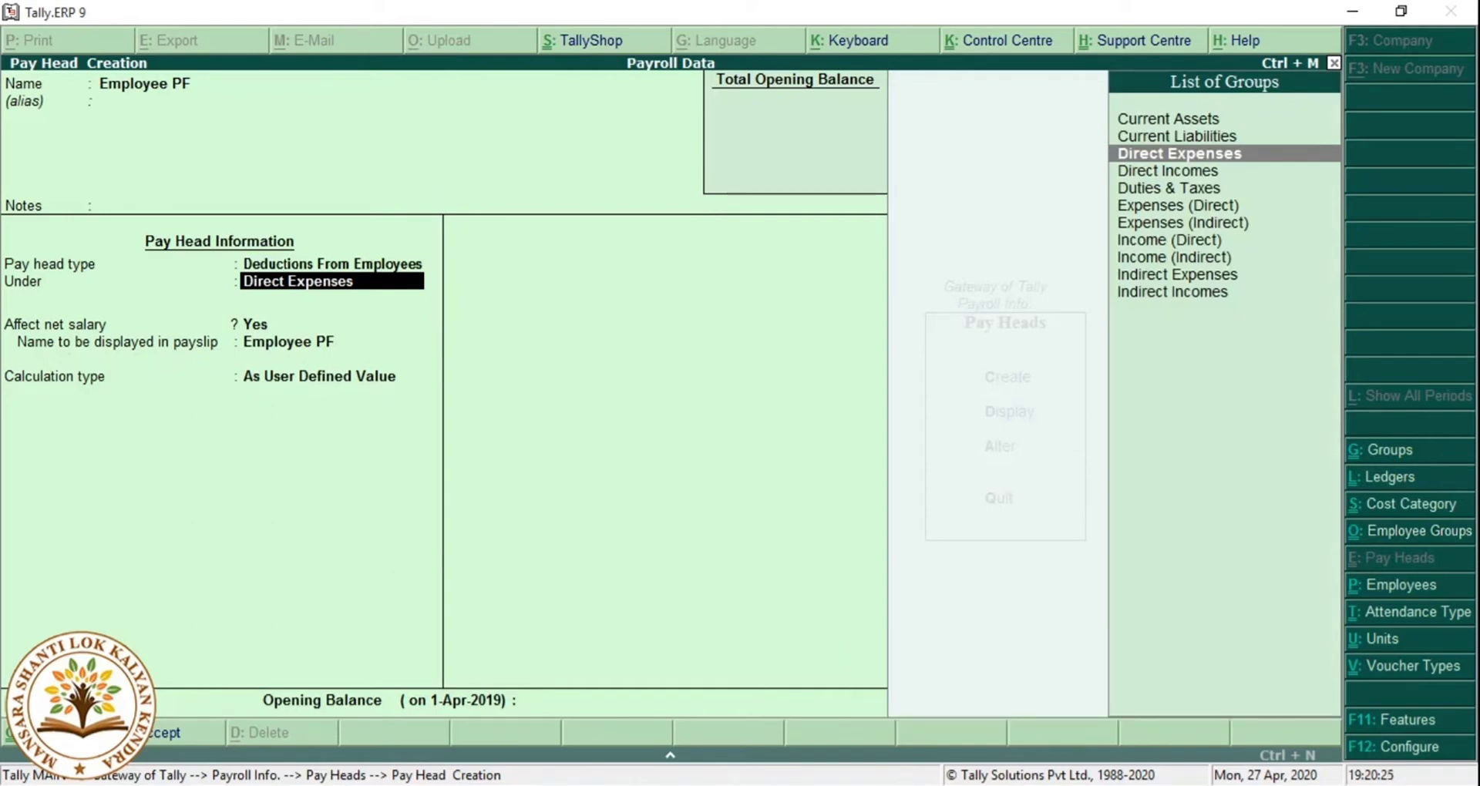
Place it under Current Liabilities, affecting net salary, calculated As Computed Value monthly.
key(Up)
key(Return)
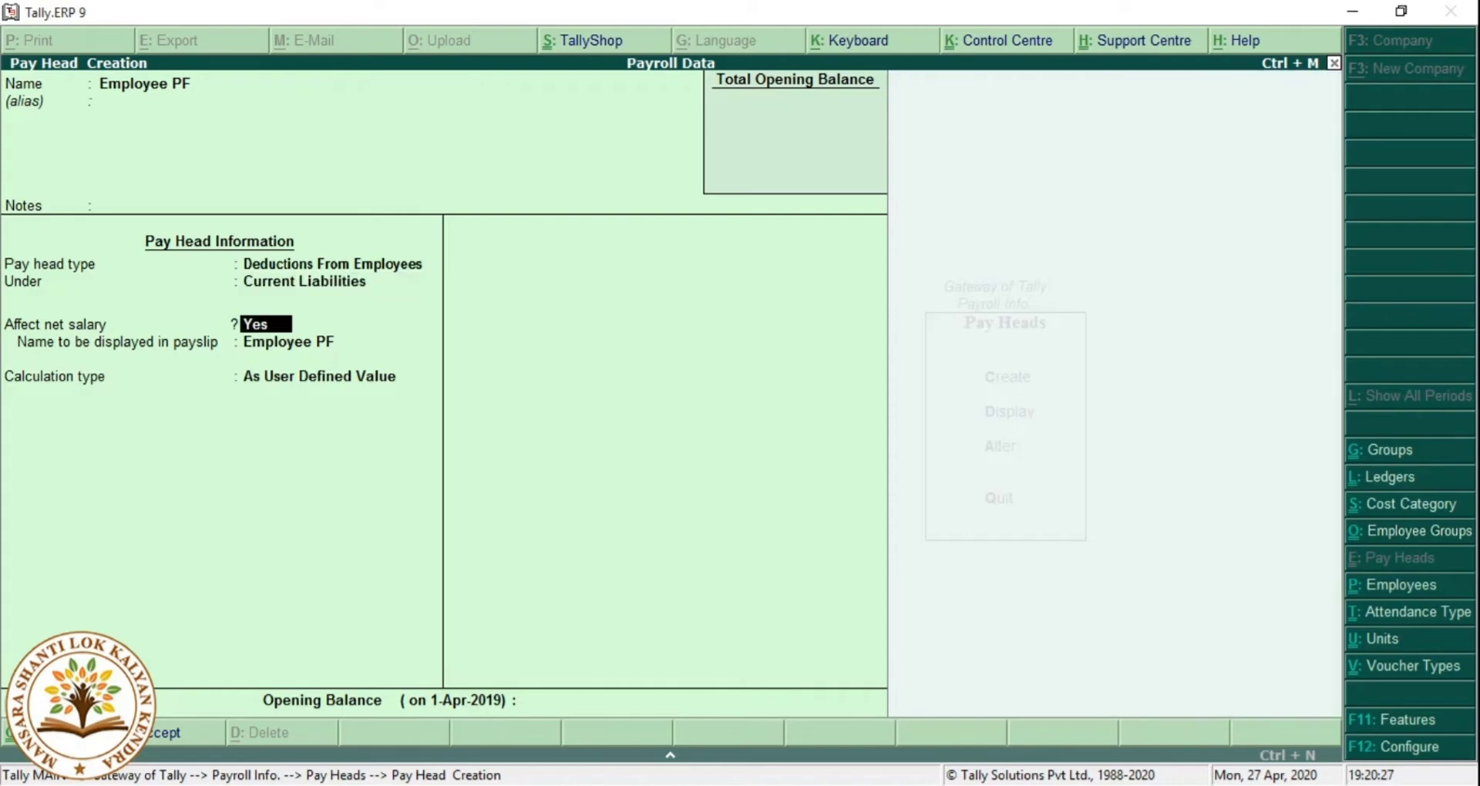
key(Return)
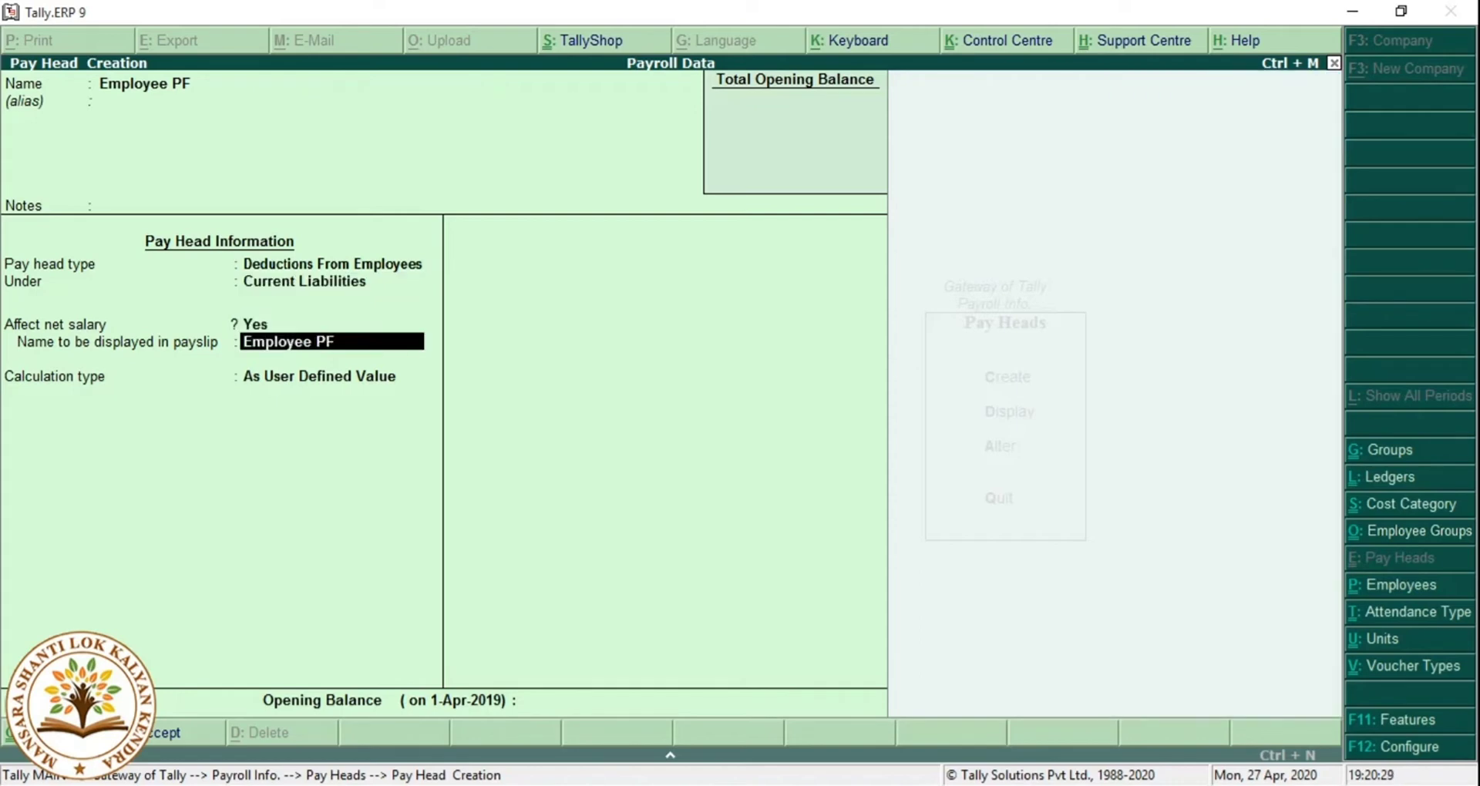
key(Return)
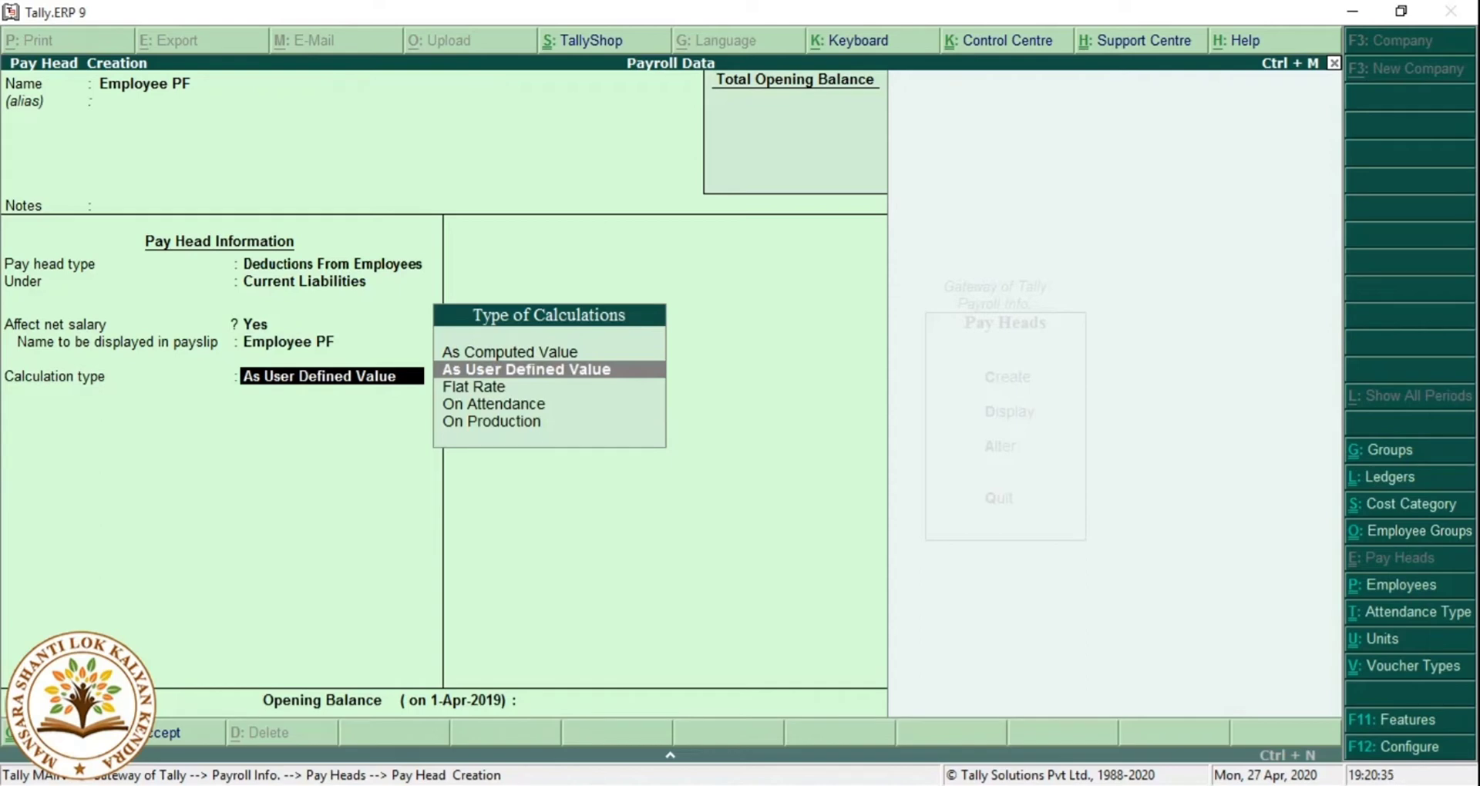
key(Up)
key(Return)
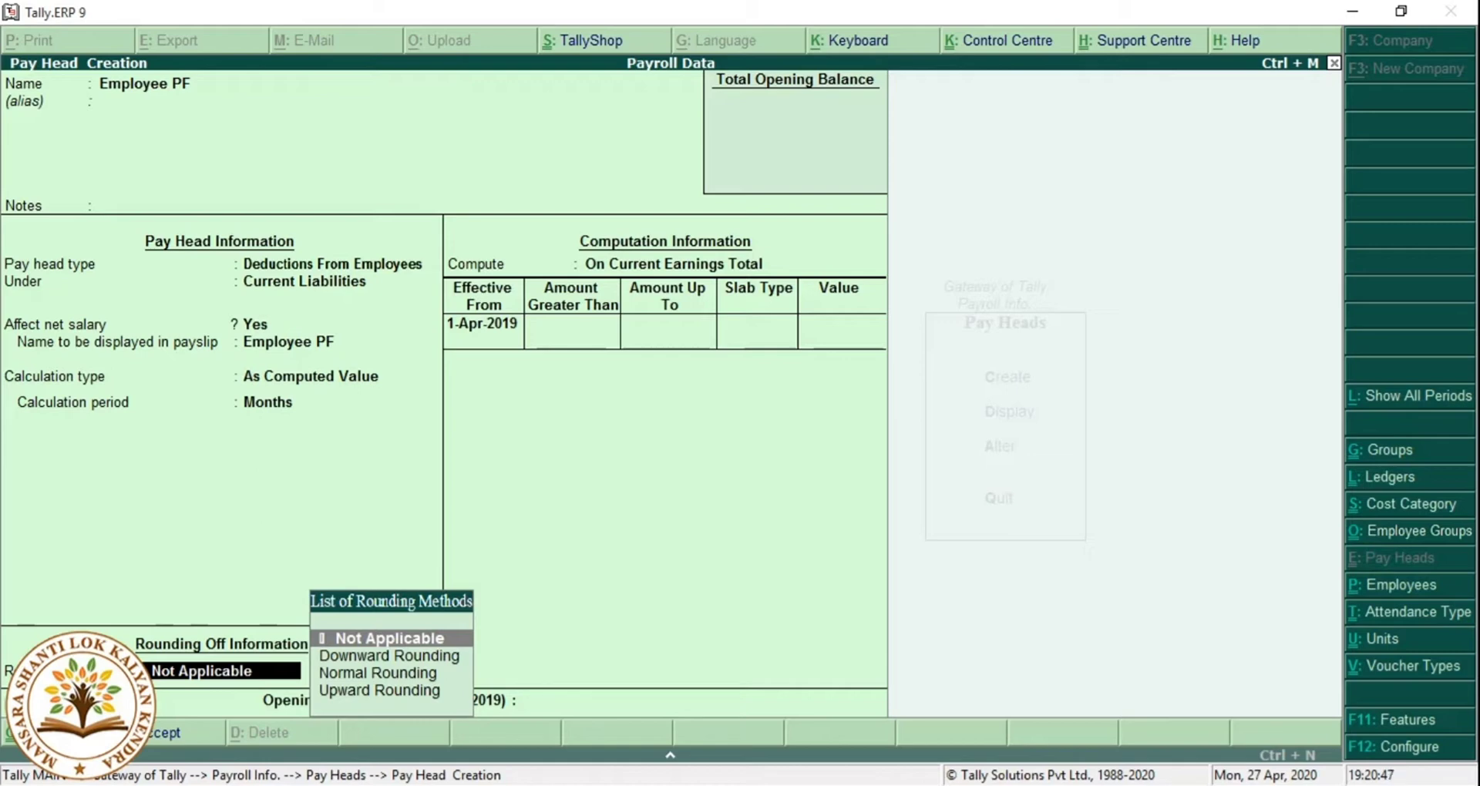
Set Employee PF's specified formula to Basic Salary plus Dearence Allowance, effective 01-05.
click(674, 264)
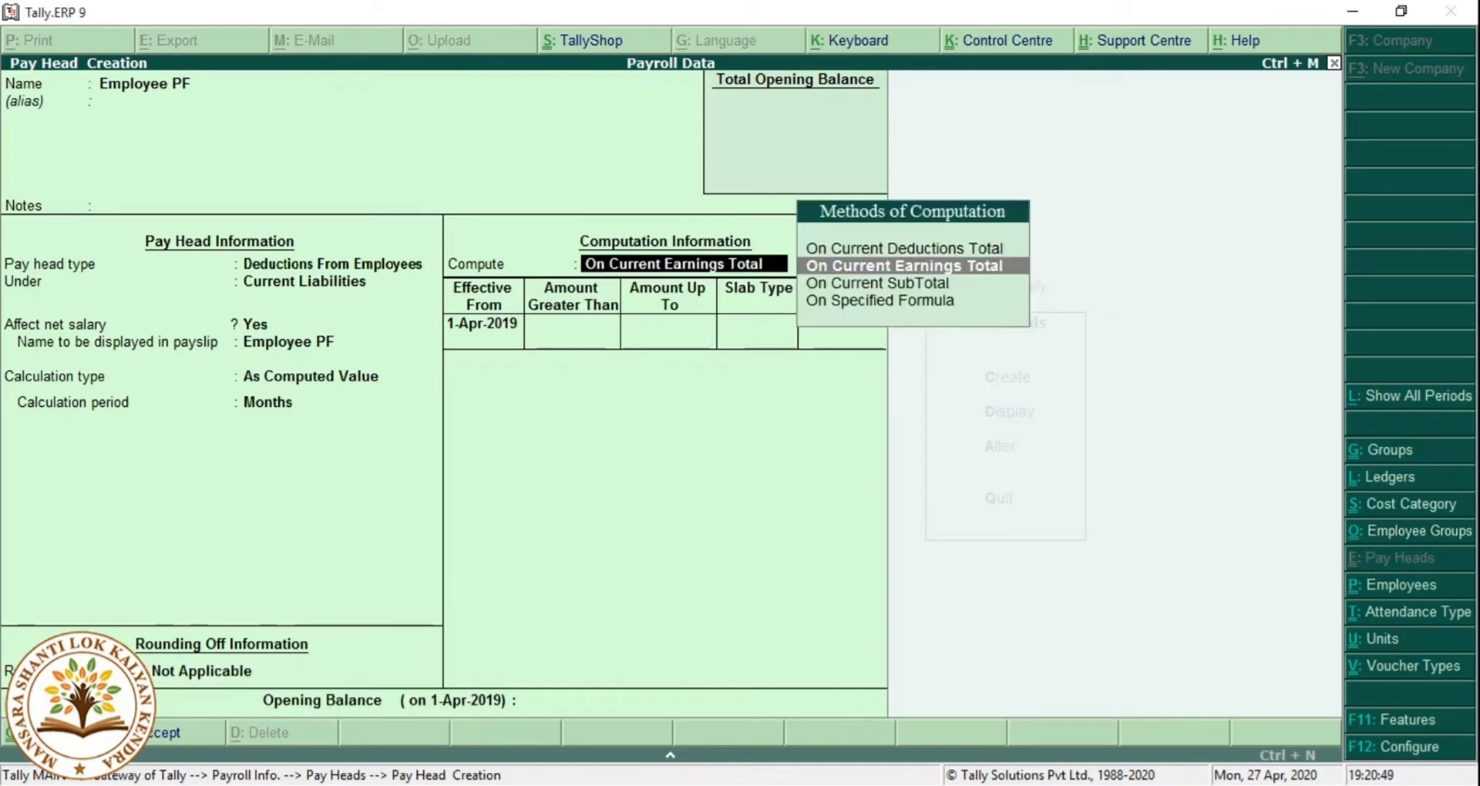
key(Down)
key(Down)
key(Return)
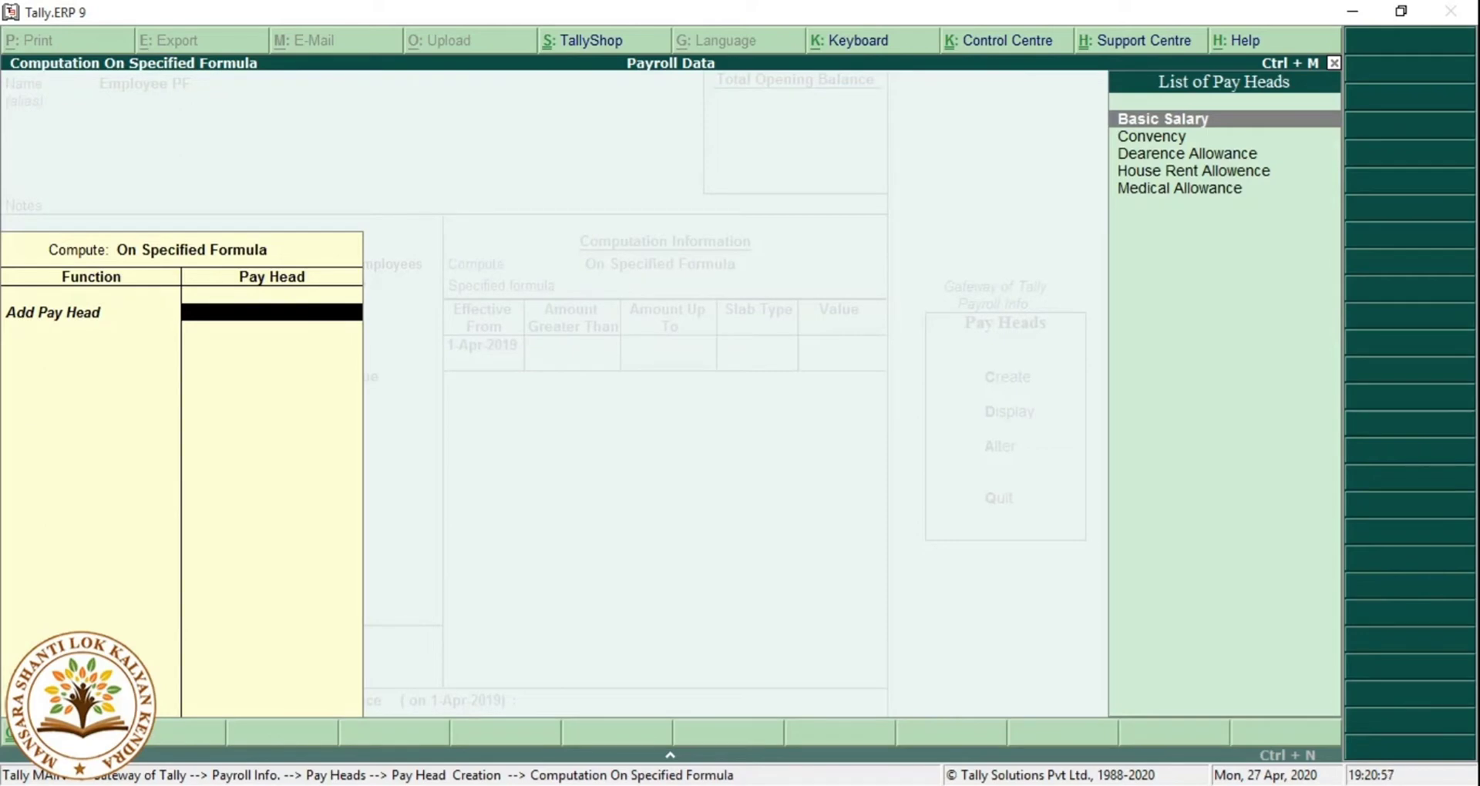
key(Return)
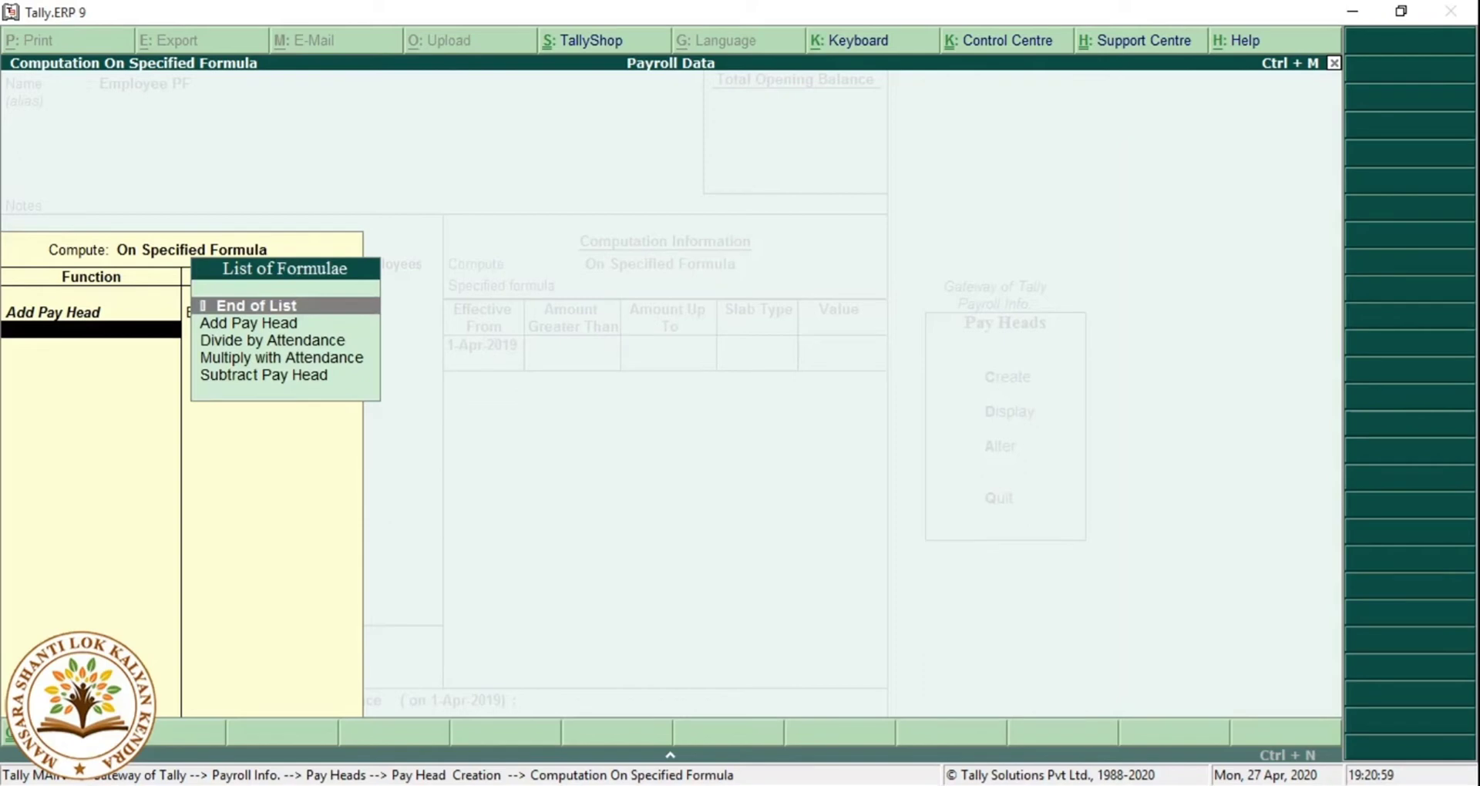
key(Down)
key(Return)
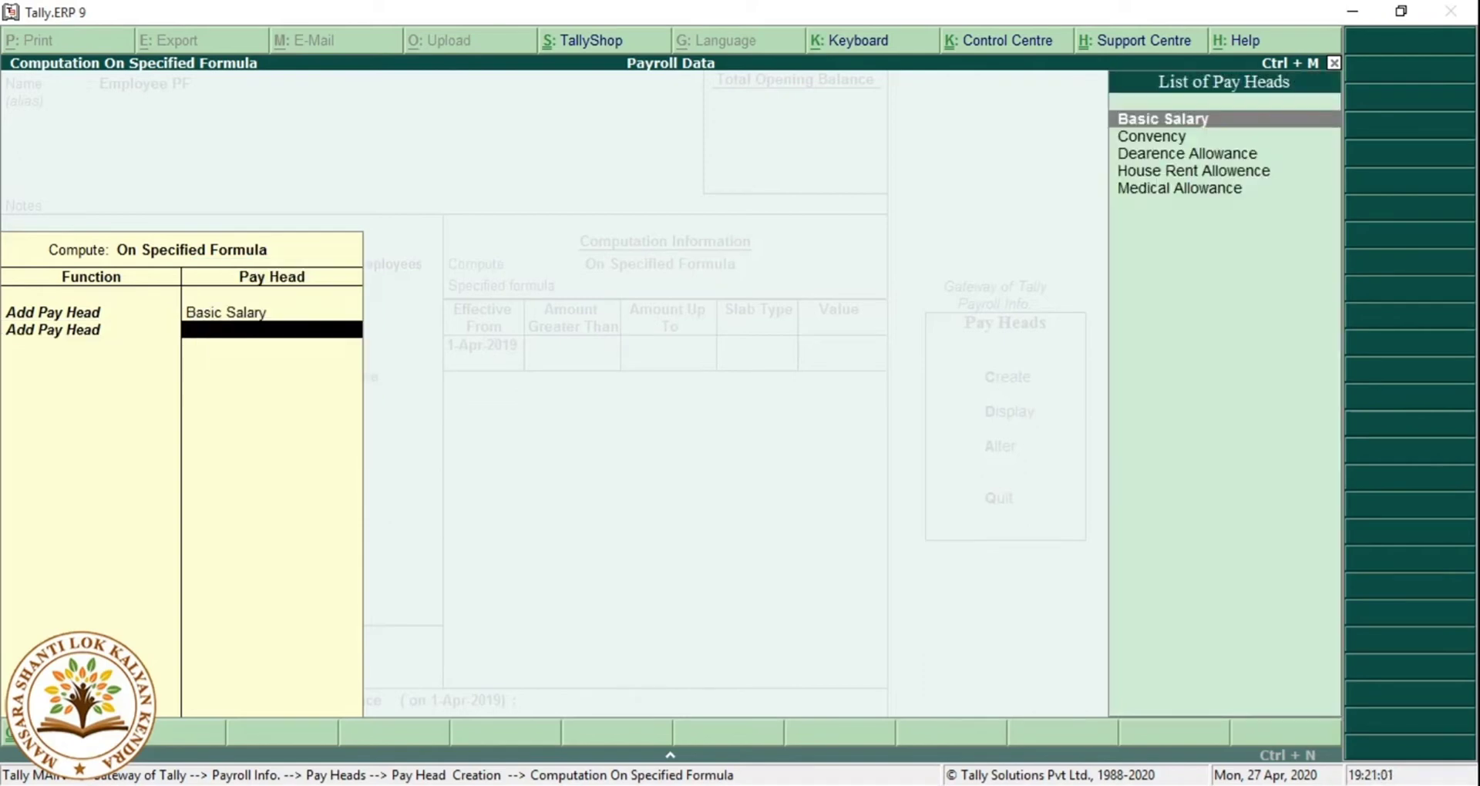
key(Down)
key(Down)
key(Return)
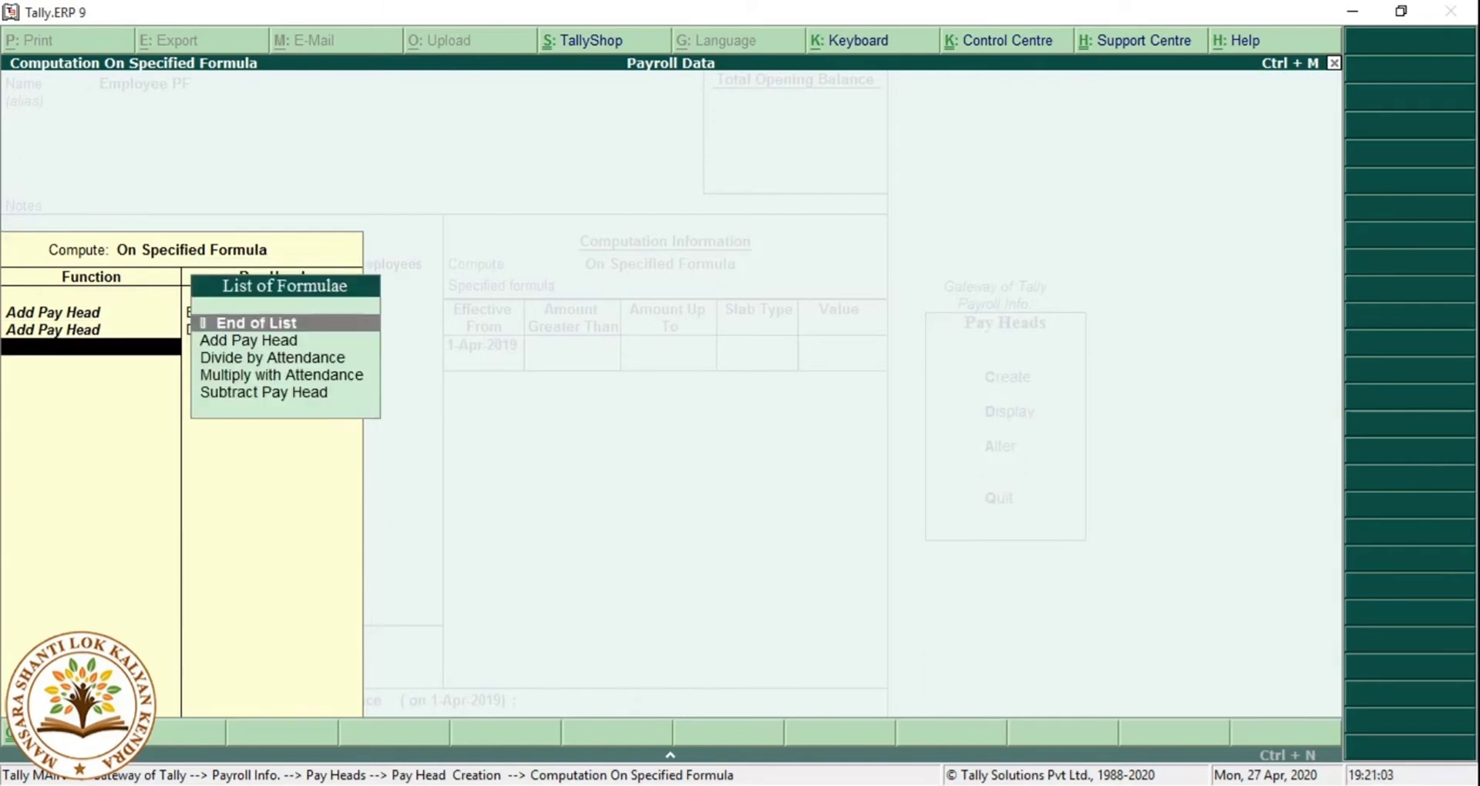
key(Return)
text(0)
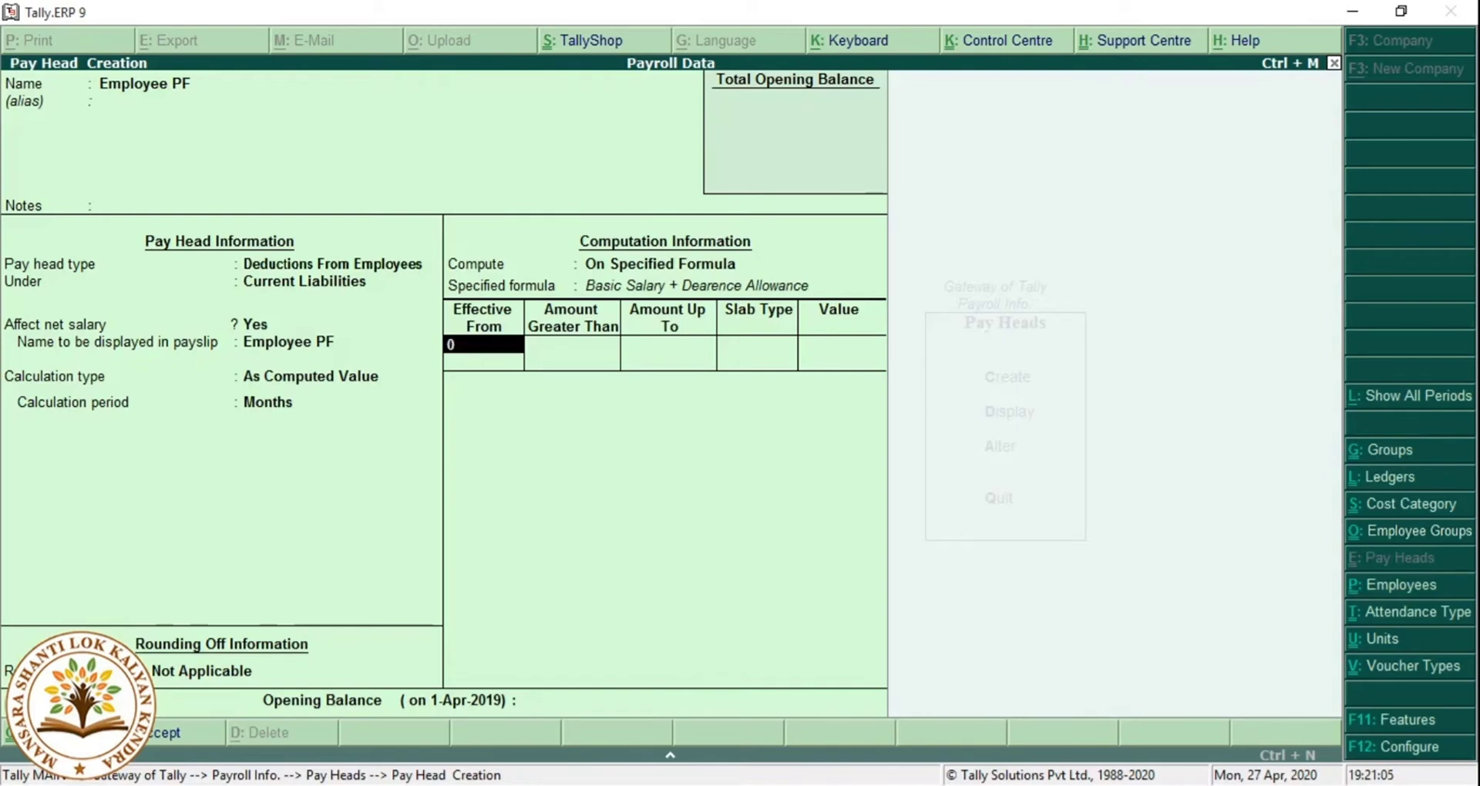
text(1,05)
From 1-May-2019, add a 12% percentage slab for amounts up to 8,000.
key(Return)
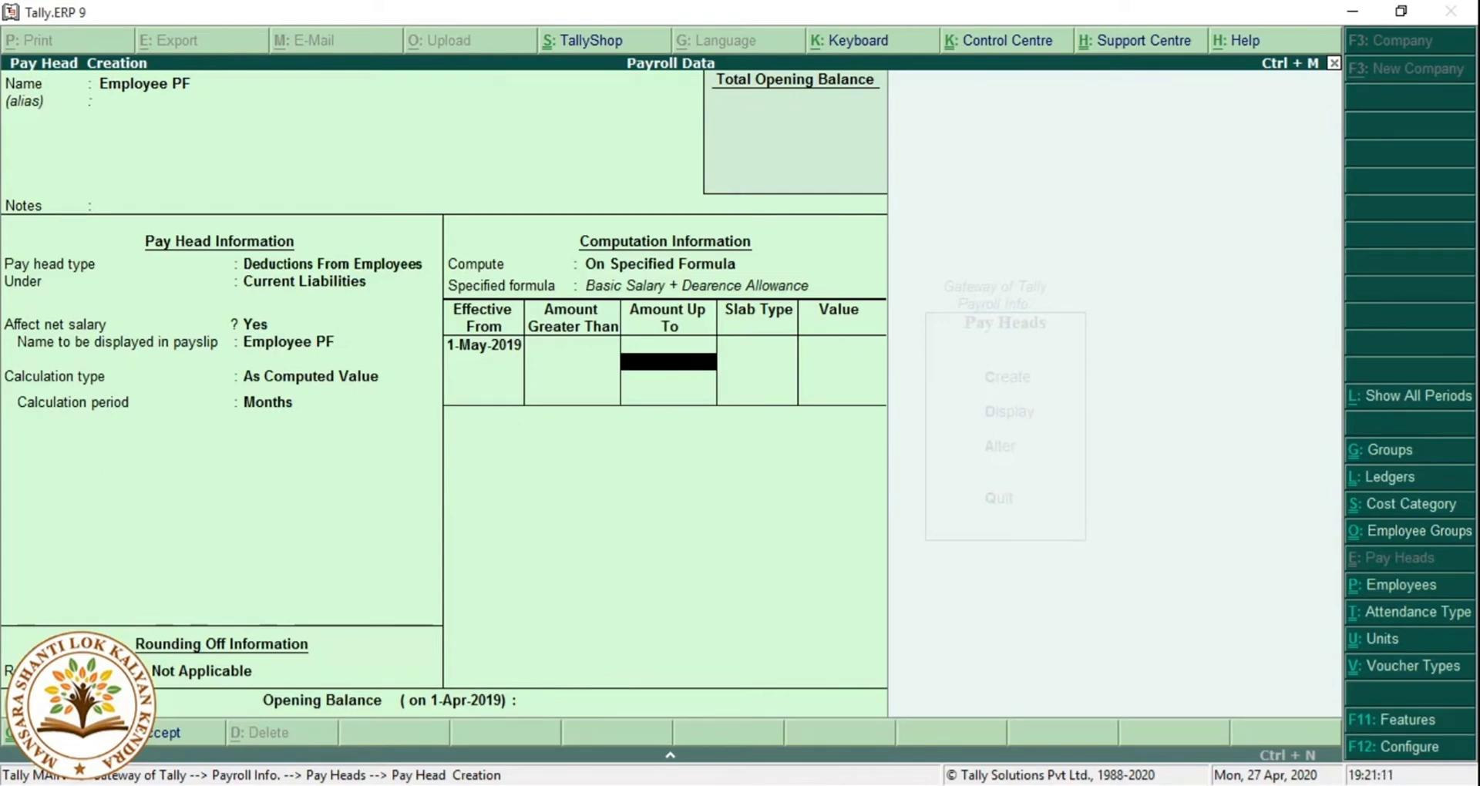
text(5000)
key(Return)
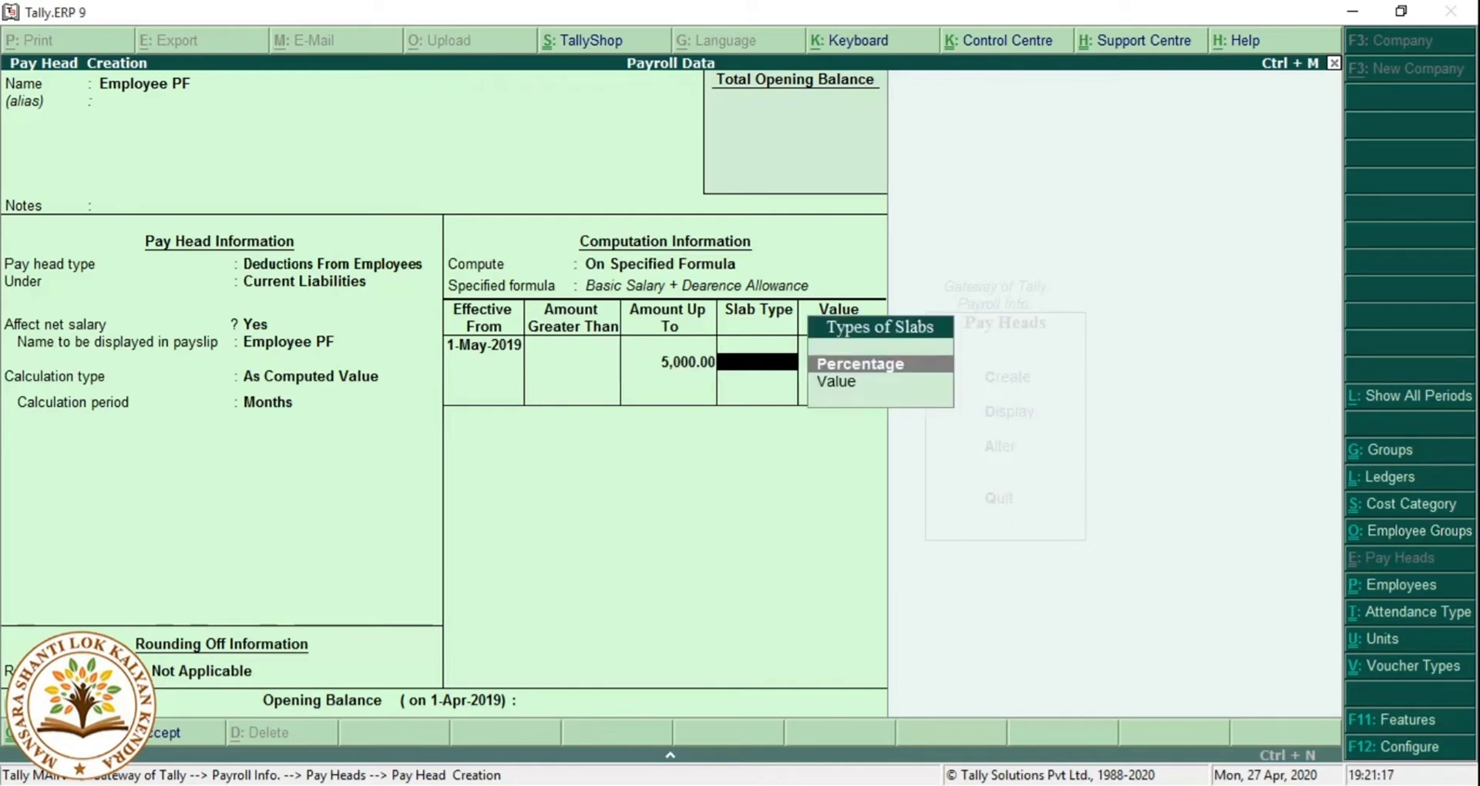
key(BackSpace)
key(BackSpace)
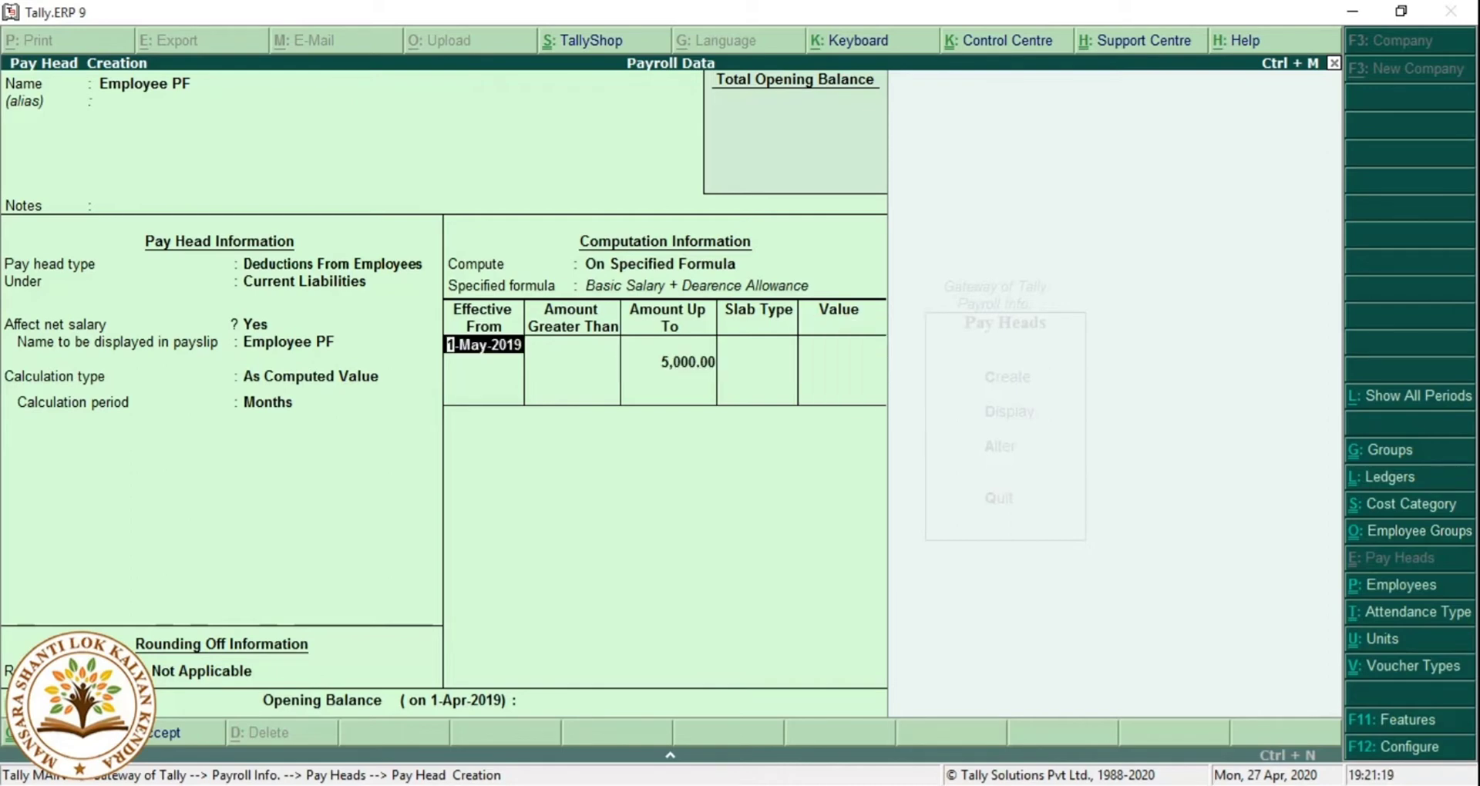
key(Return)
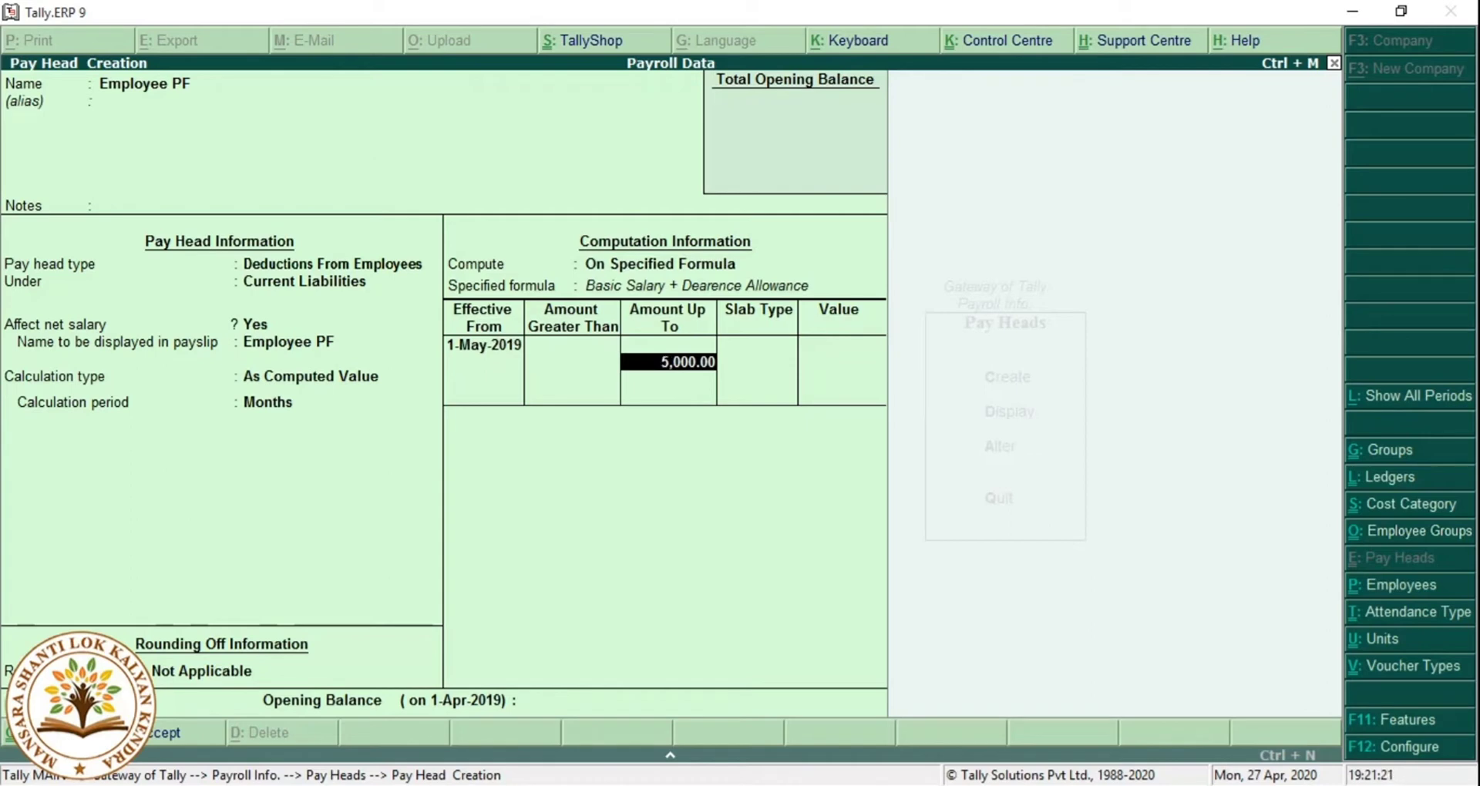
text(8,00)
text(0)
key(Return)
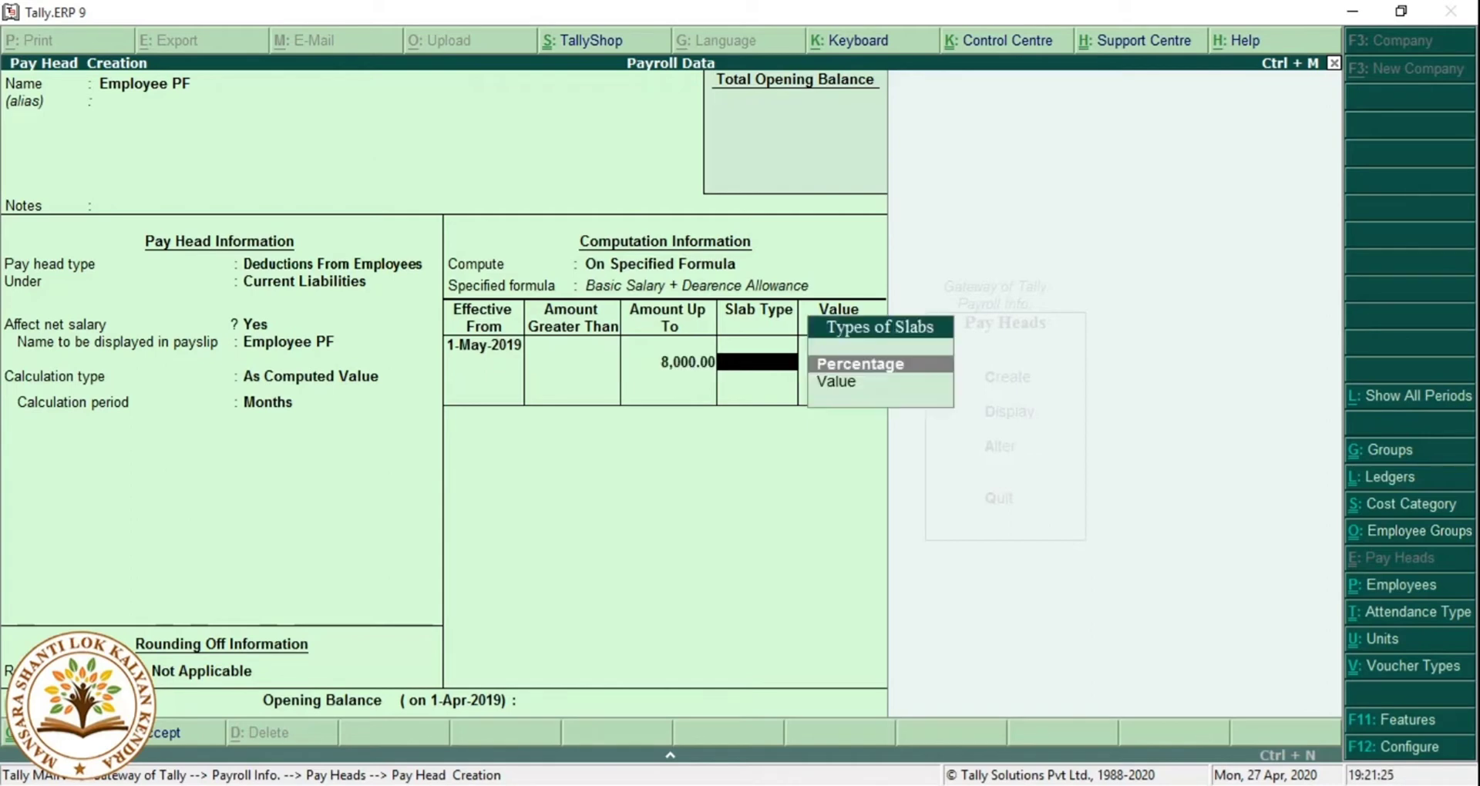
key(Return)
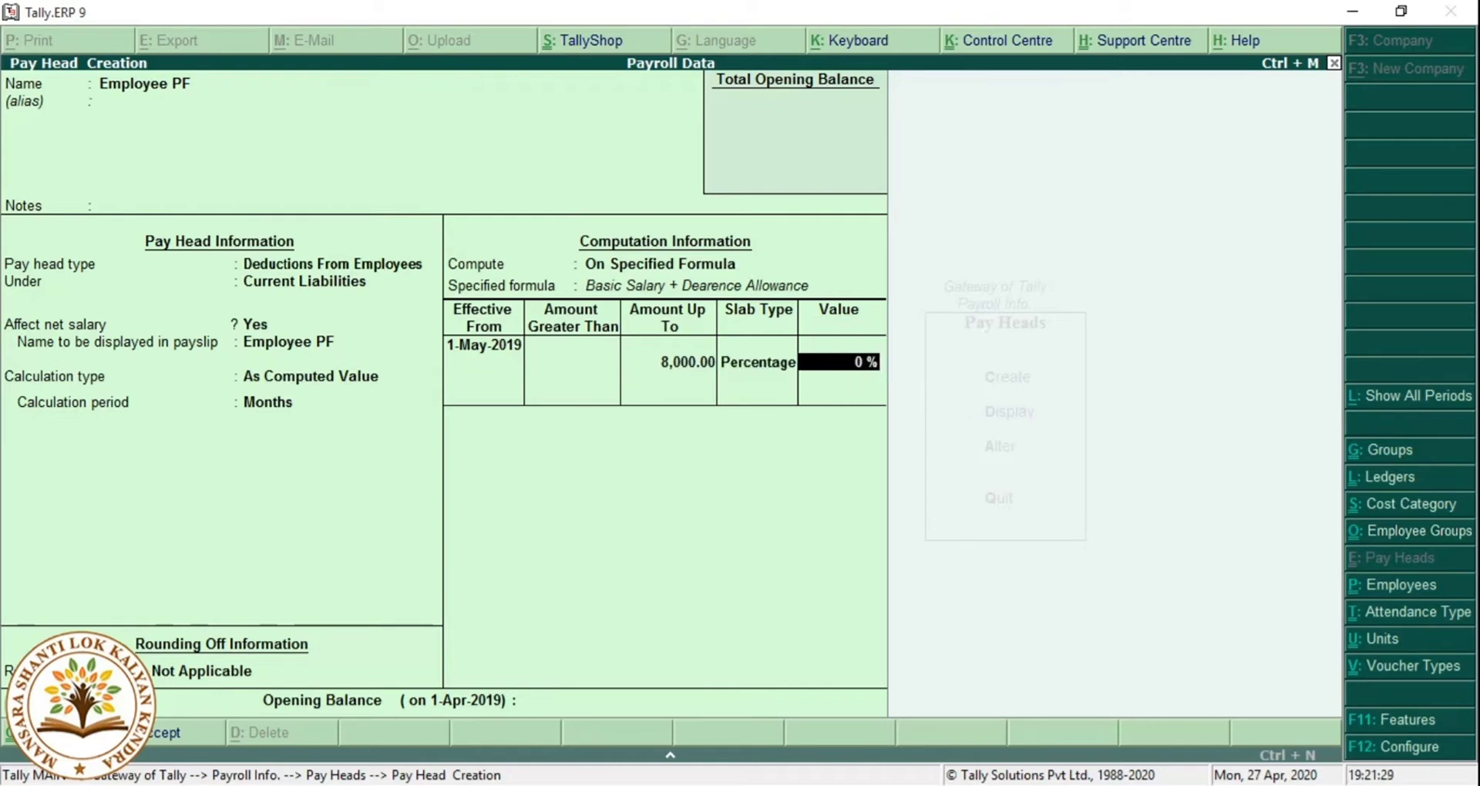
text(8)
key(BackSpace)
text(12)
key(Return)
Add a 12% slab above 8,000 and save the Employee PF pay head.
key(Return)
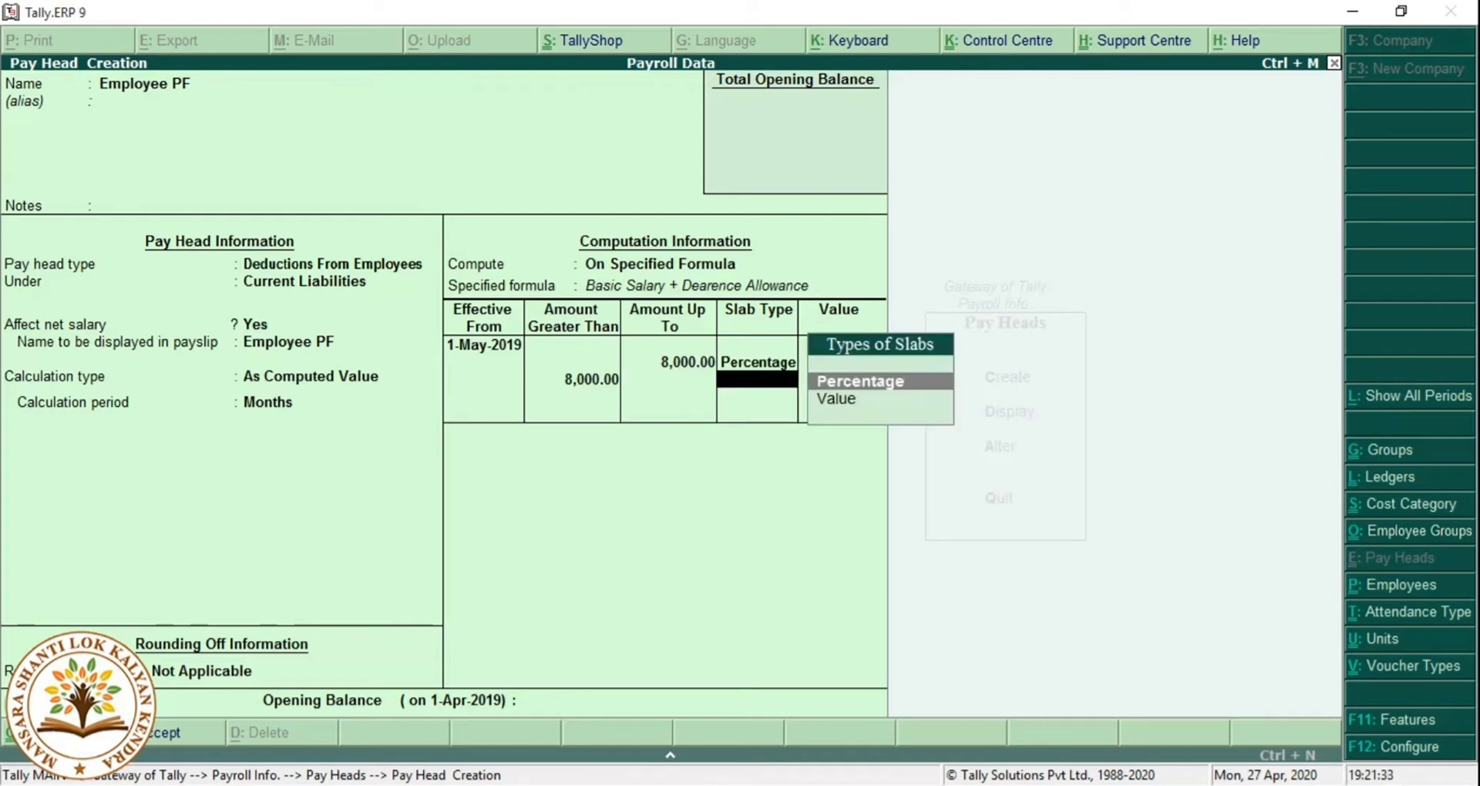
key(Return)
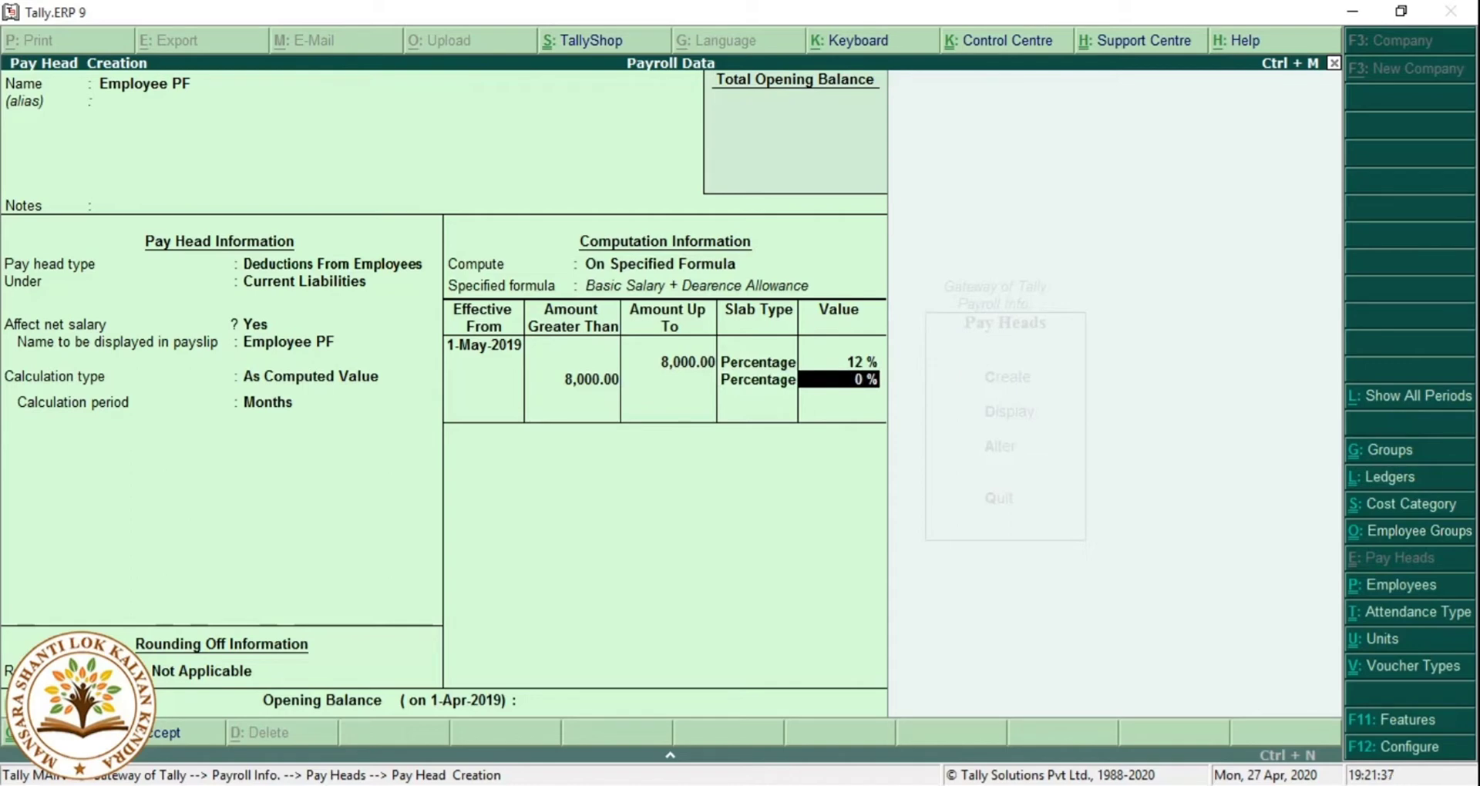
text(12)
key(Return)
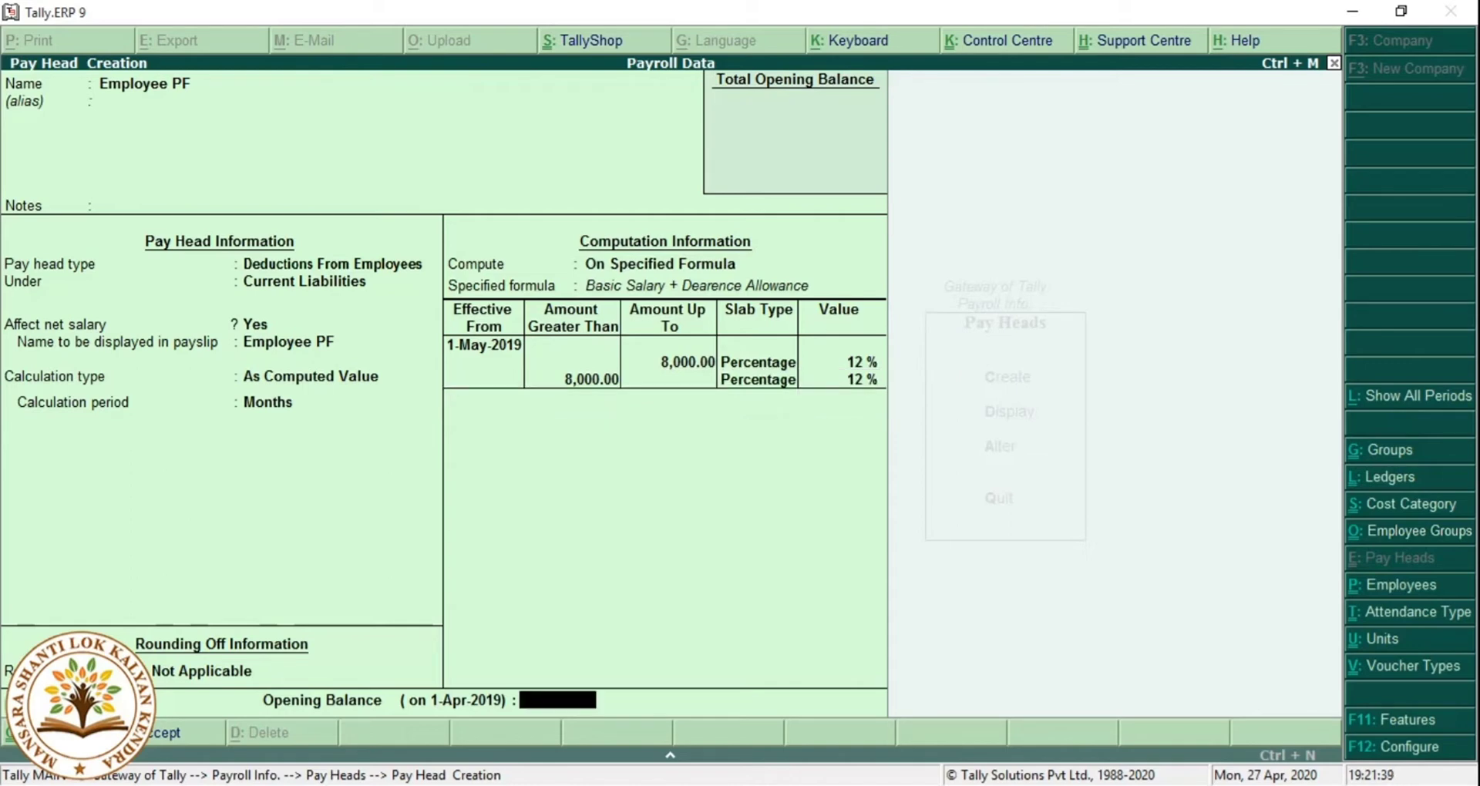
key(Return)
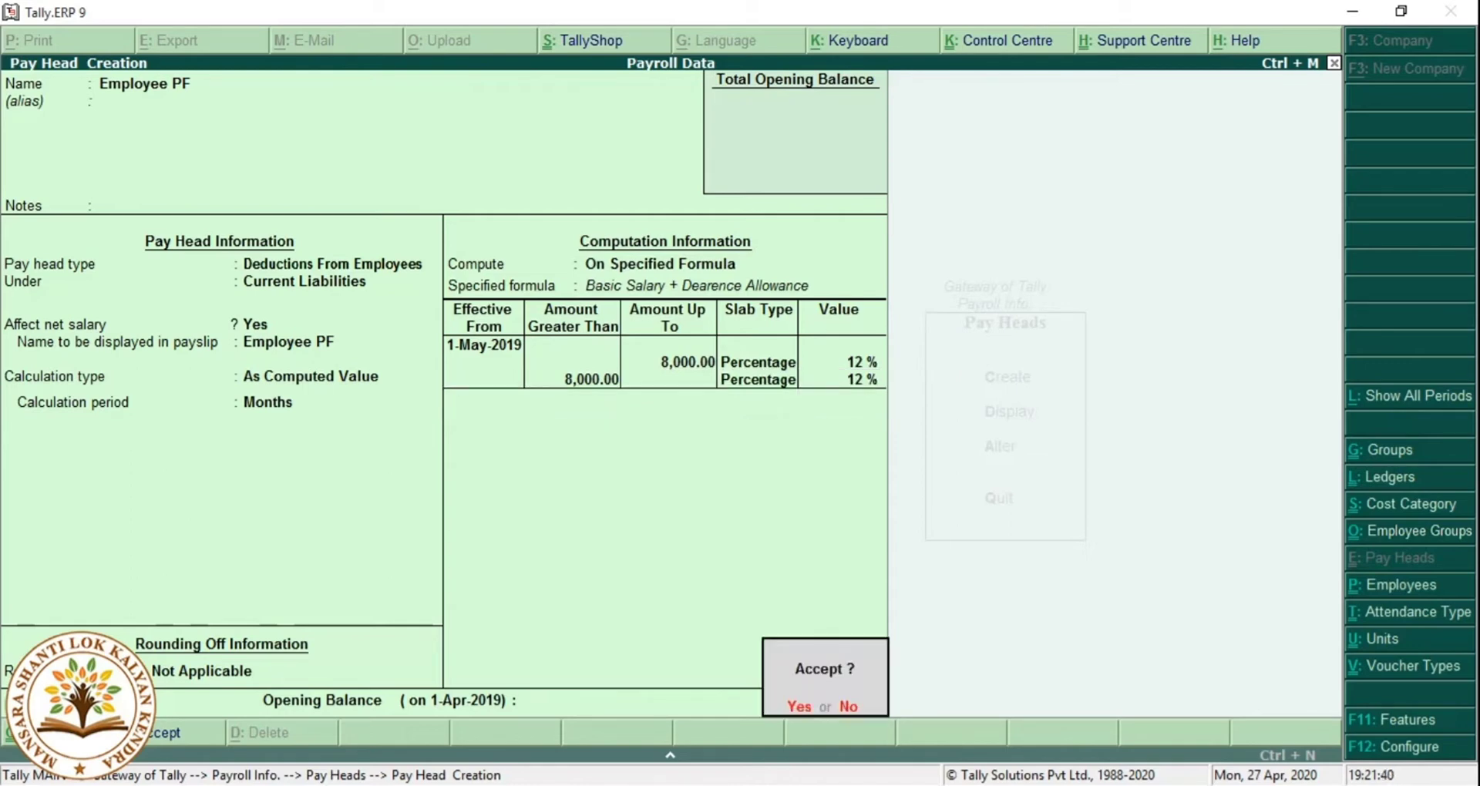
key(y)
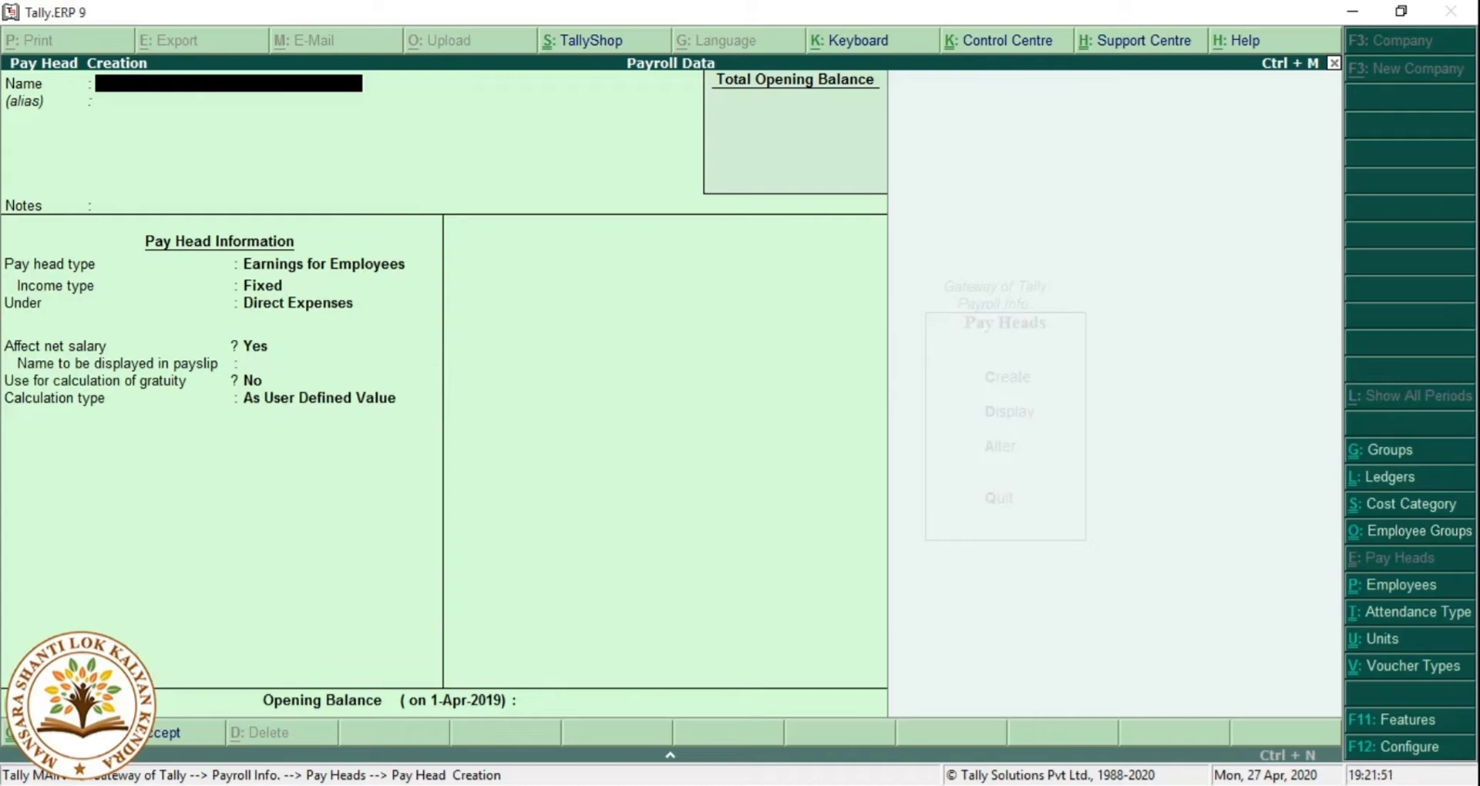
Set up 'Other Allowance' as a Fixed earning under Indirect Expenses, Flat Rate per Months, unrounded.
text(Other Allowance)
key(Return)
key(Return)
key(Return)
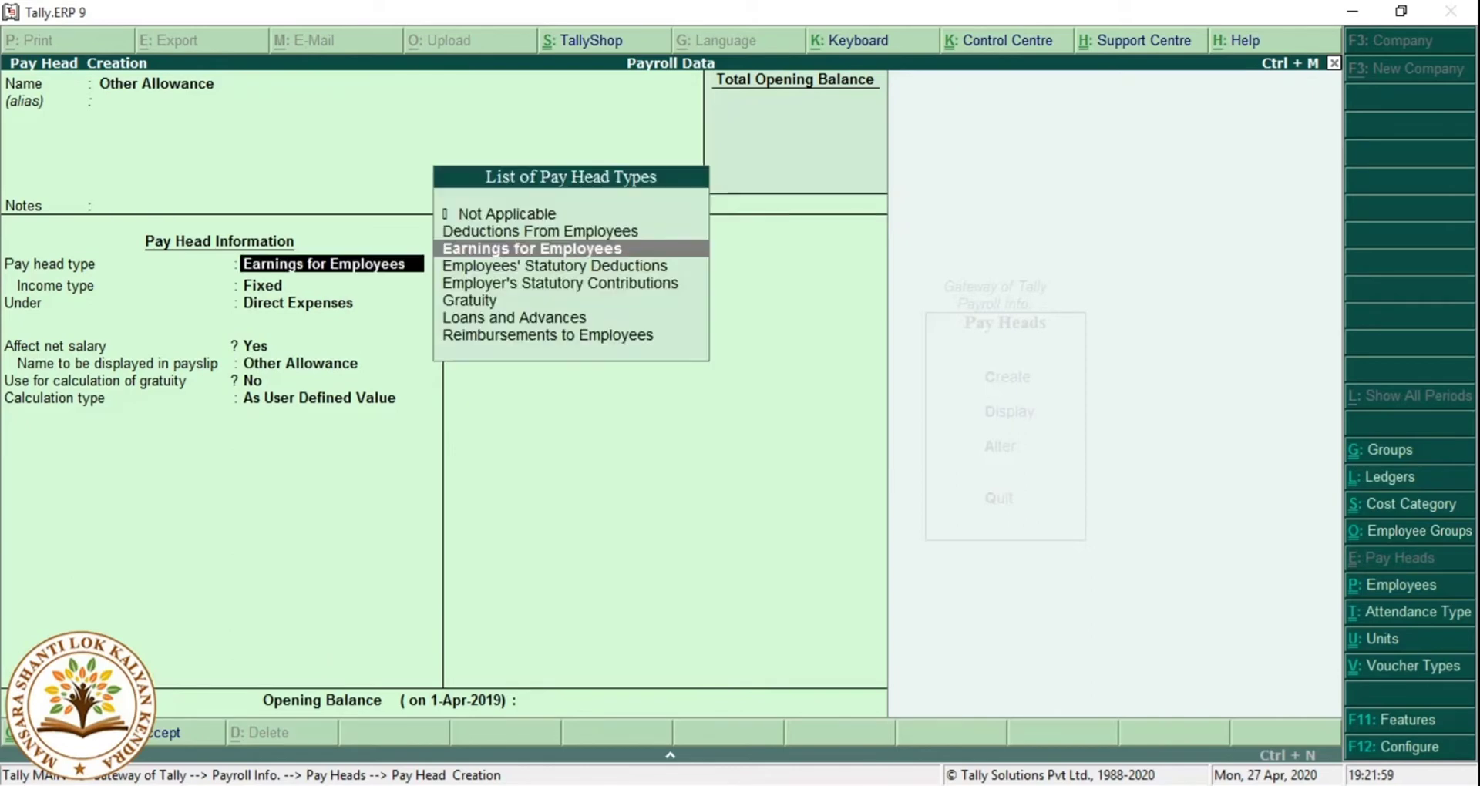
key(Return)
key(Return)
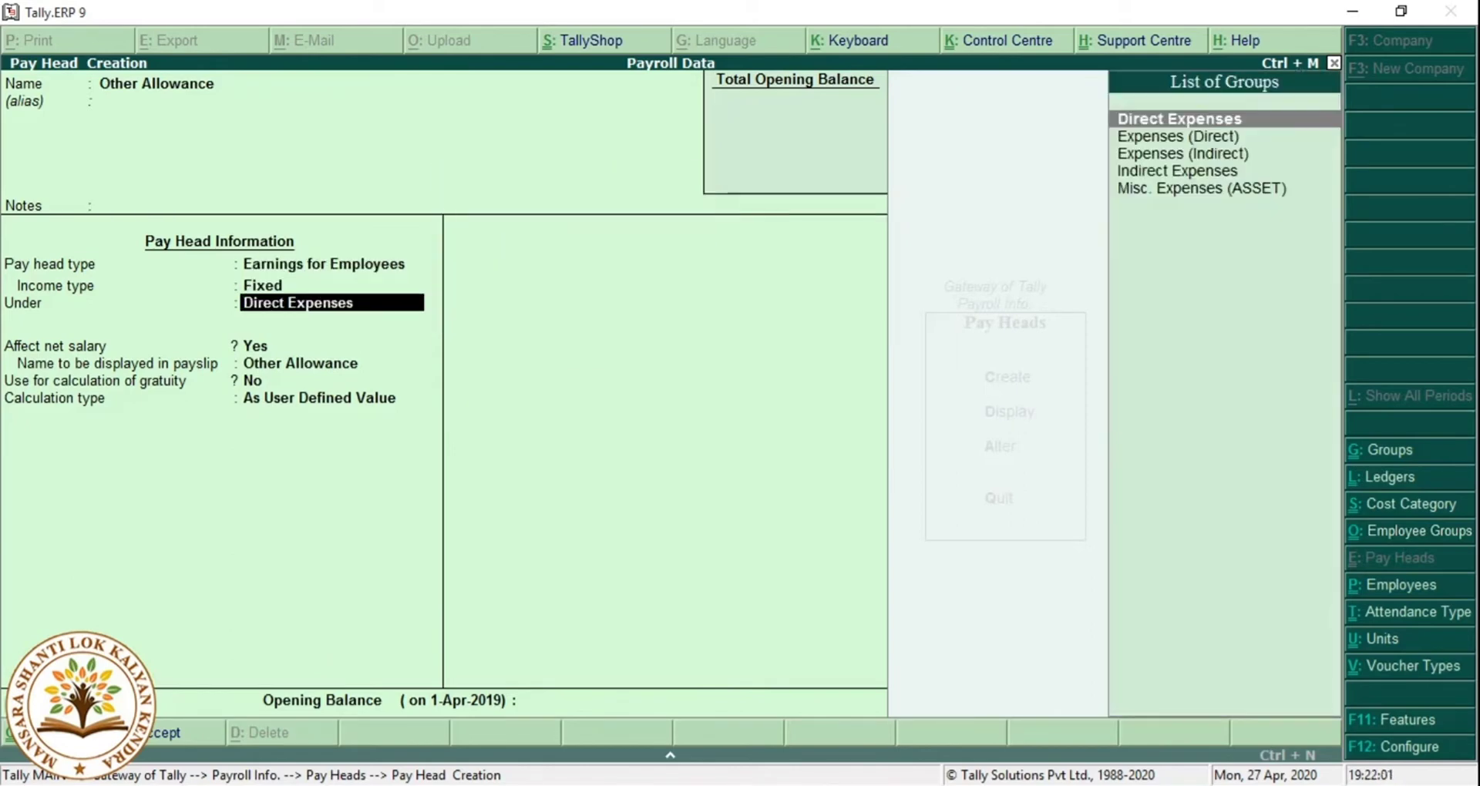
key(Down)
key(Down)
key(Down)
key(Return)
key(Return)
key(Return)
key(Return)
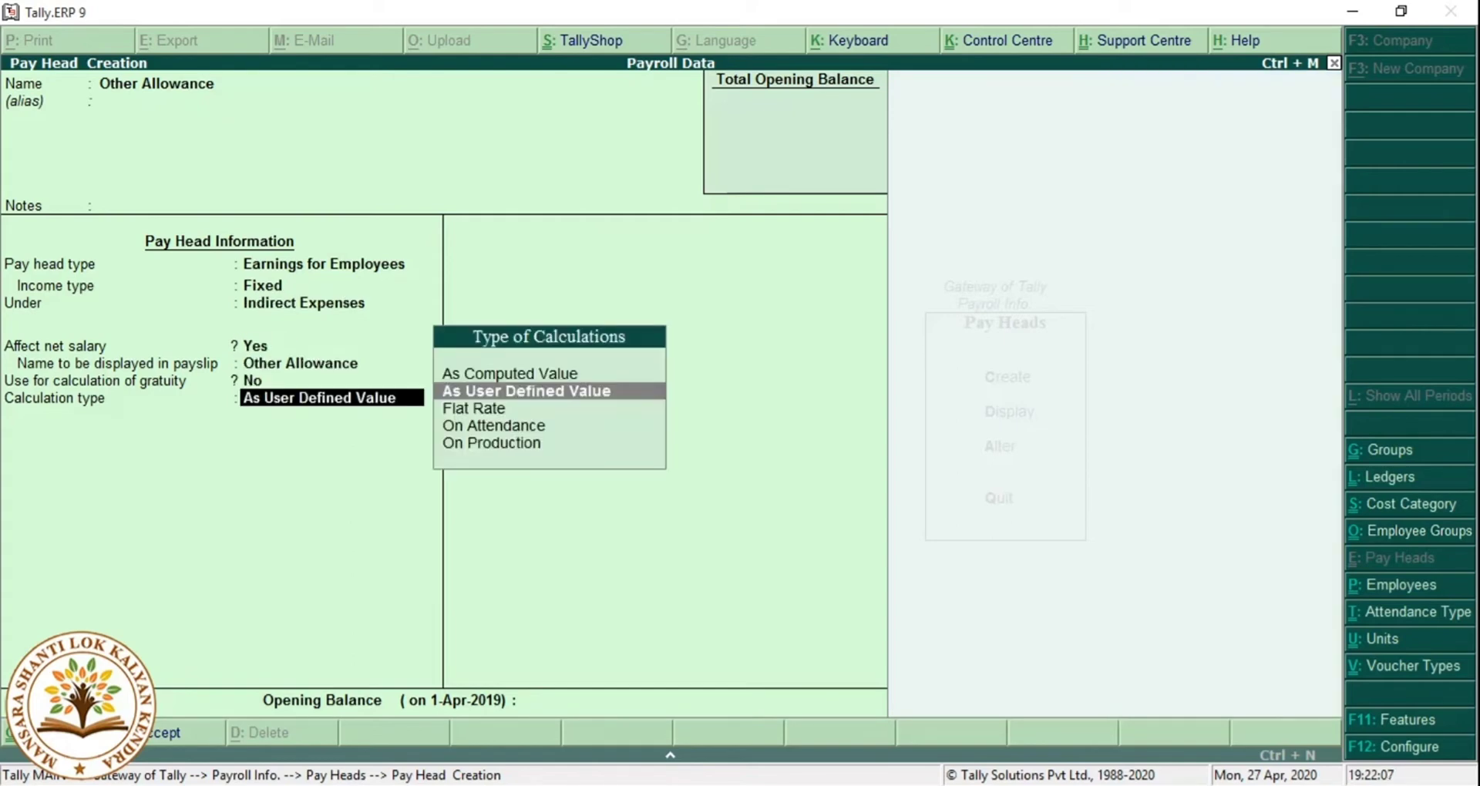
key(Down)
key(Return)
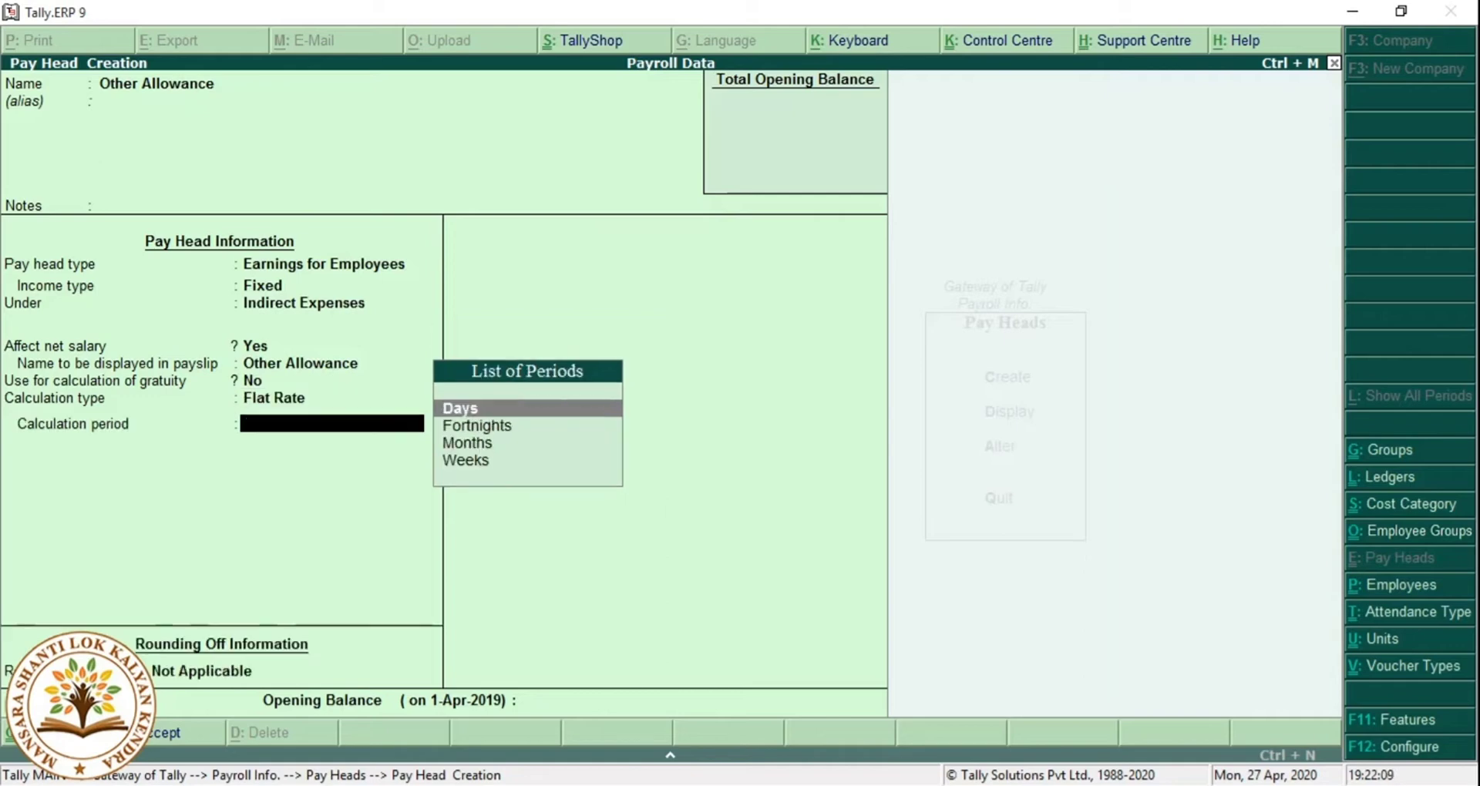
key(Down)
key(Down)
key(Down)
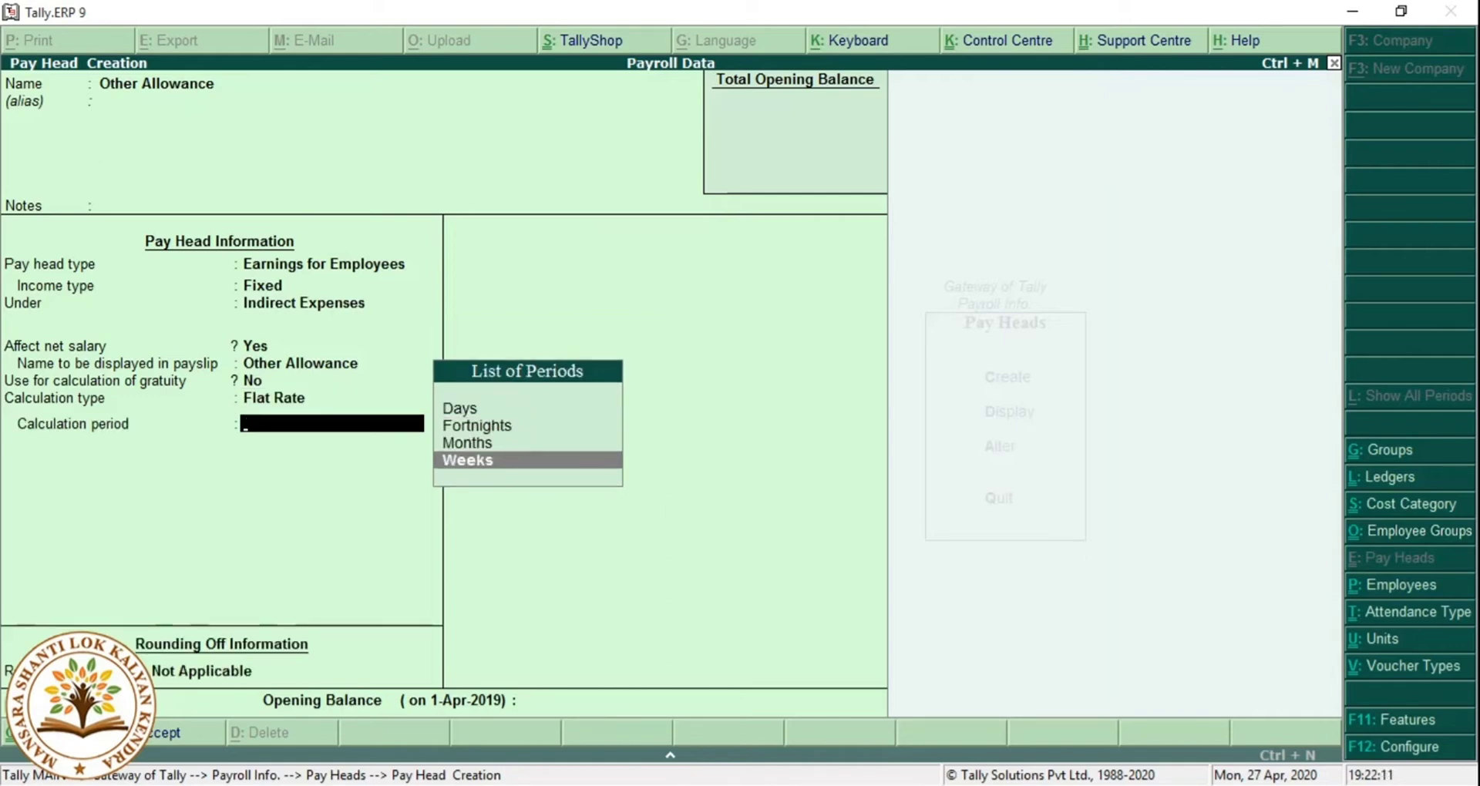
key(Up)
key(Return)
key(Return)
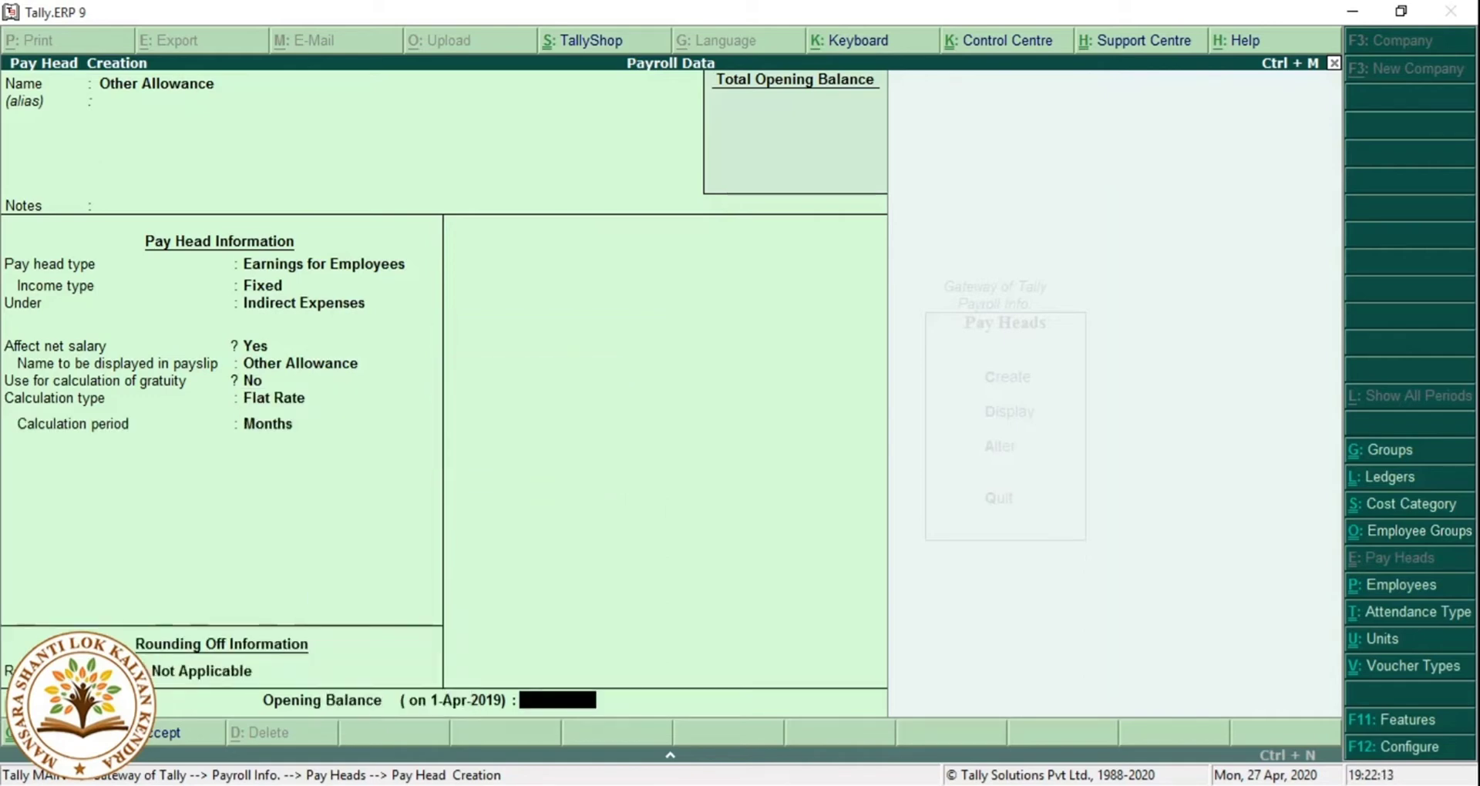
key(Return)
key(Return)
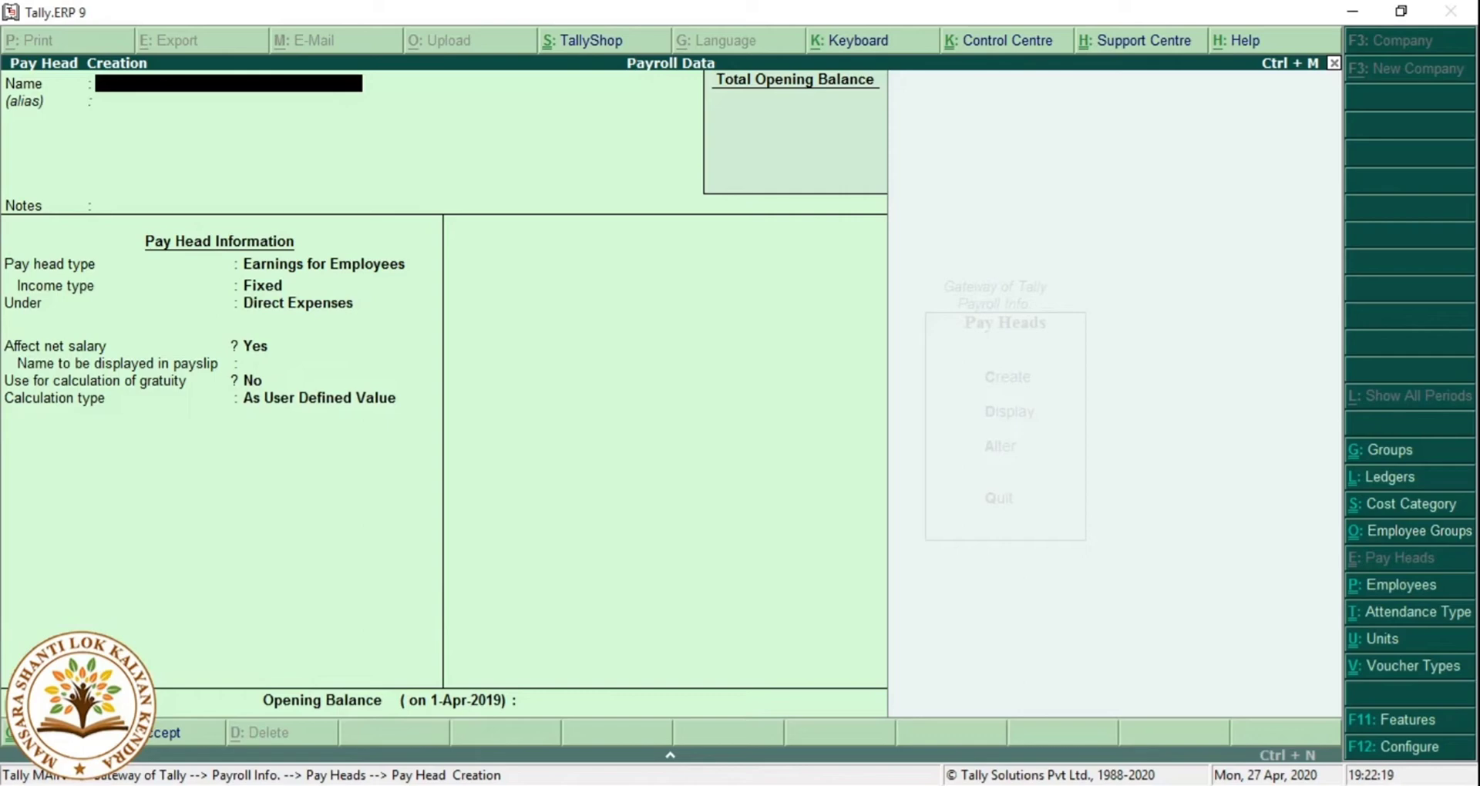
Name the pay head Professional Tax, an Employees' Statutory Deduction under Current Liabilities, computed as a value.
text(Professional Ta)
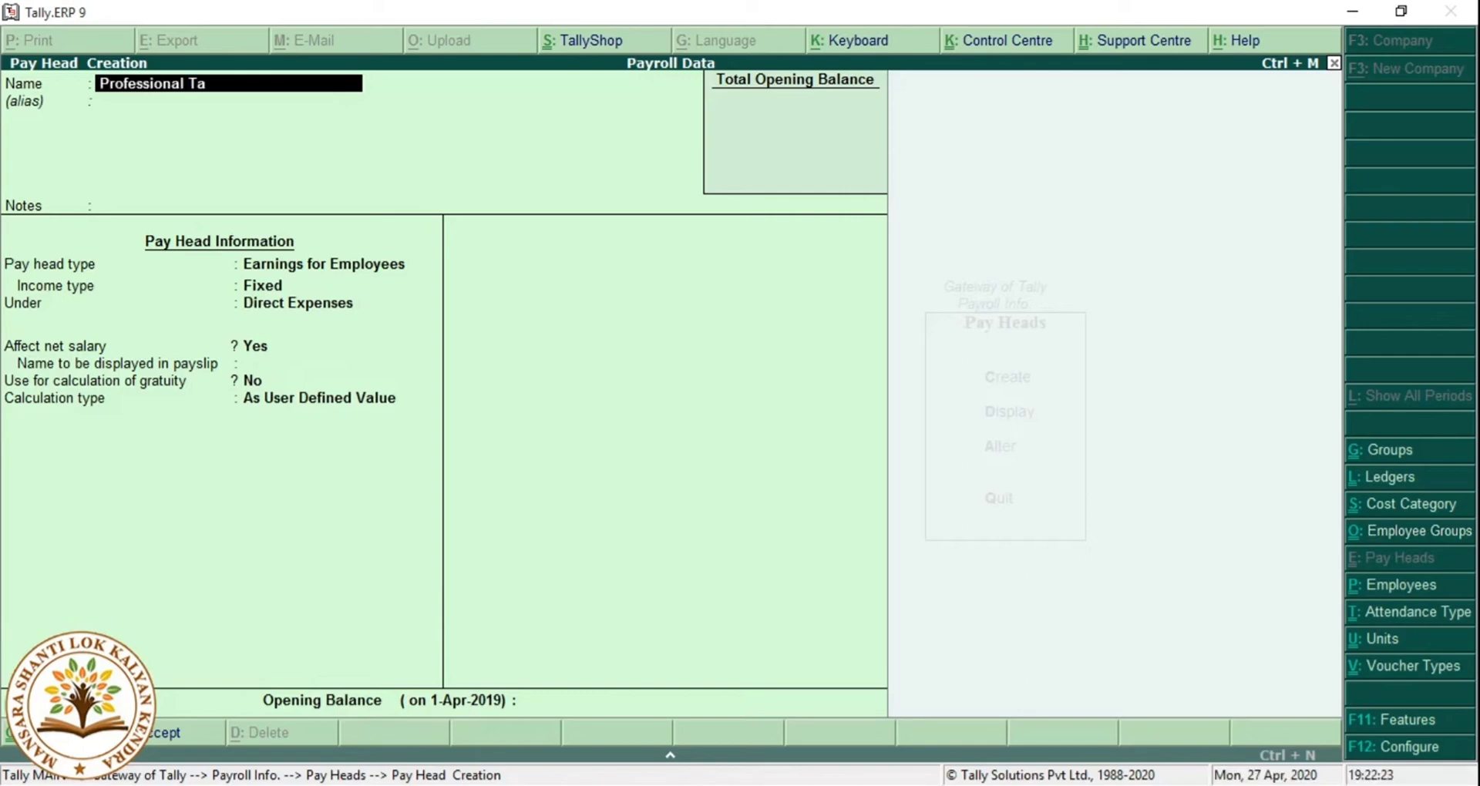
text(x)
key(Return)
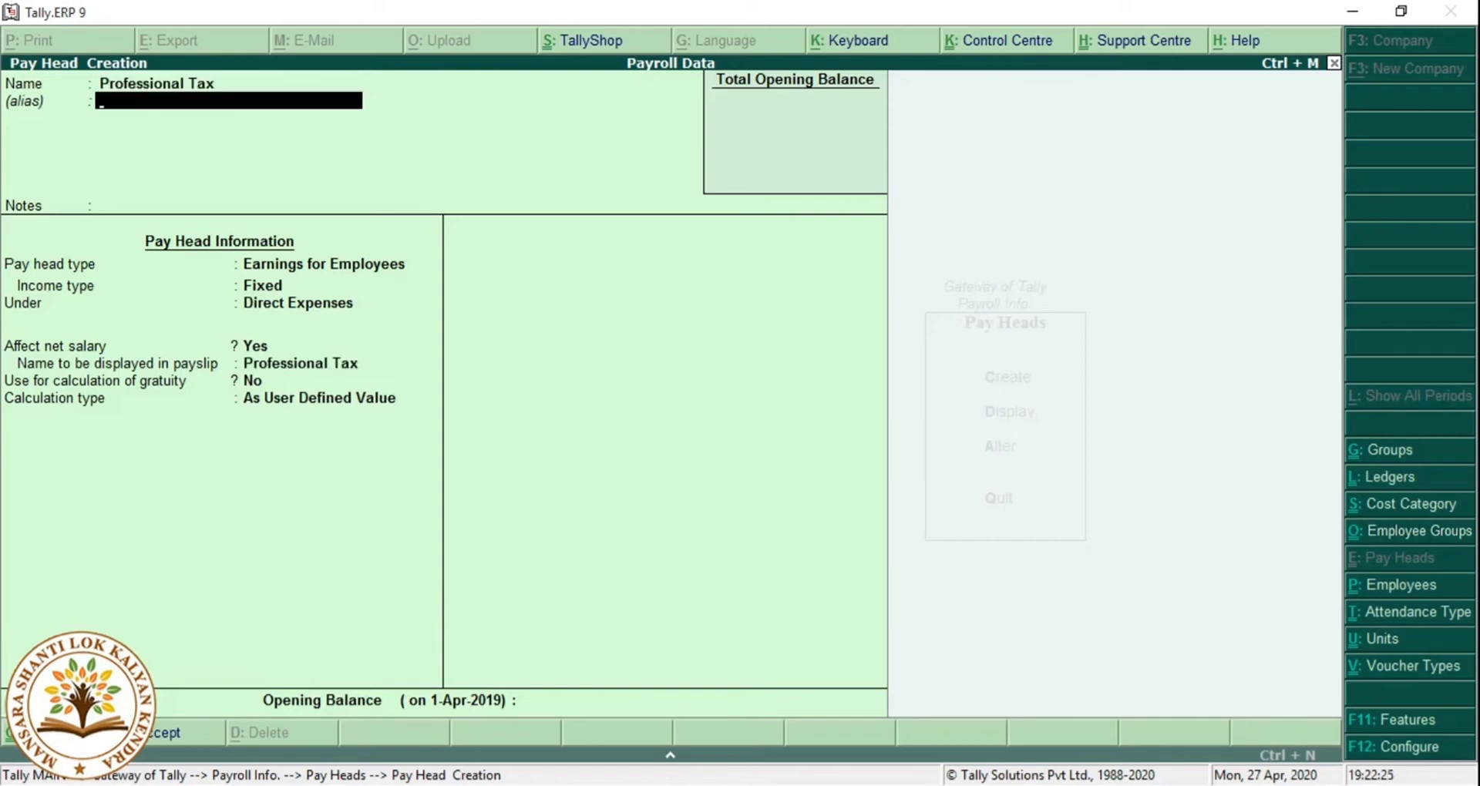
key(Return)
key(Return)
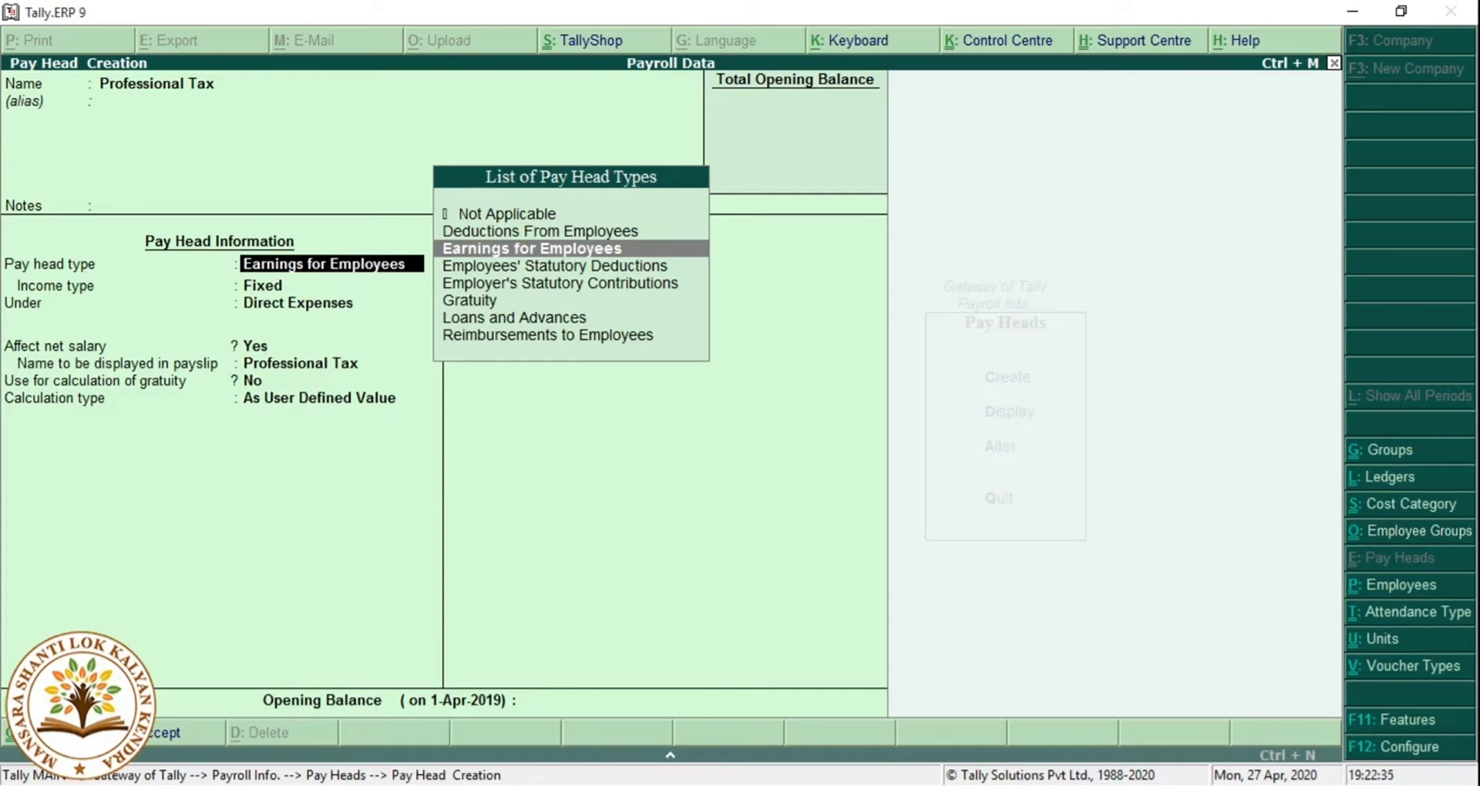
key(Down)
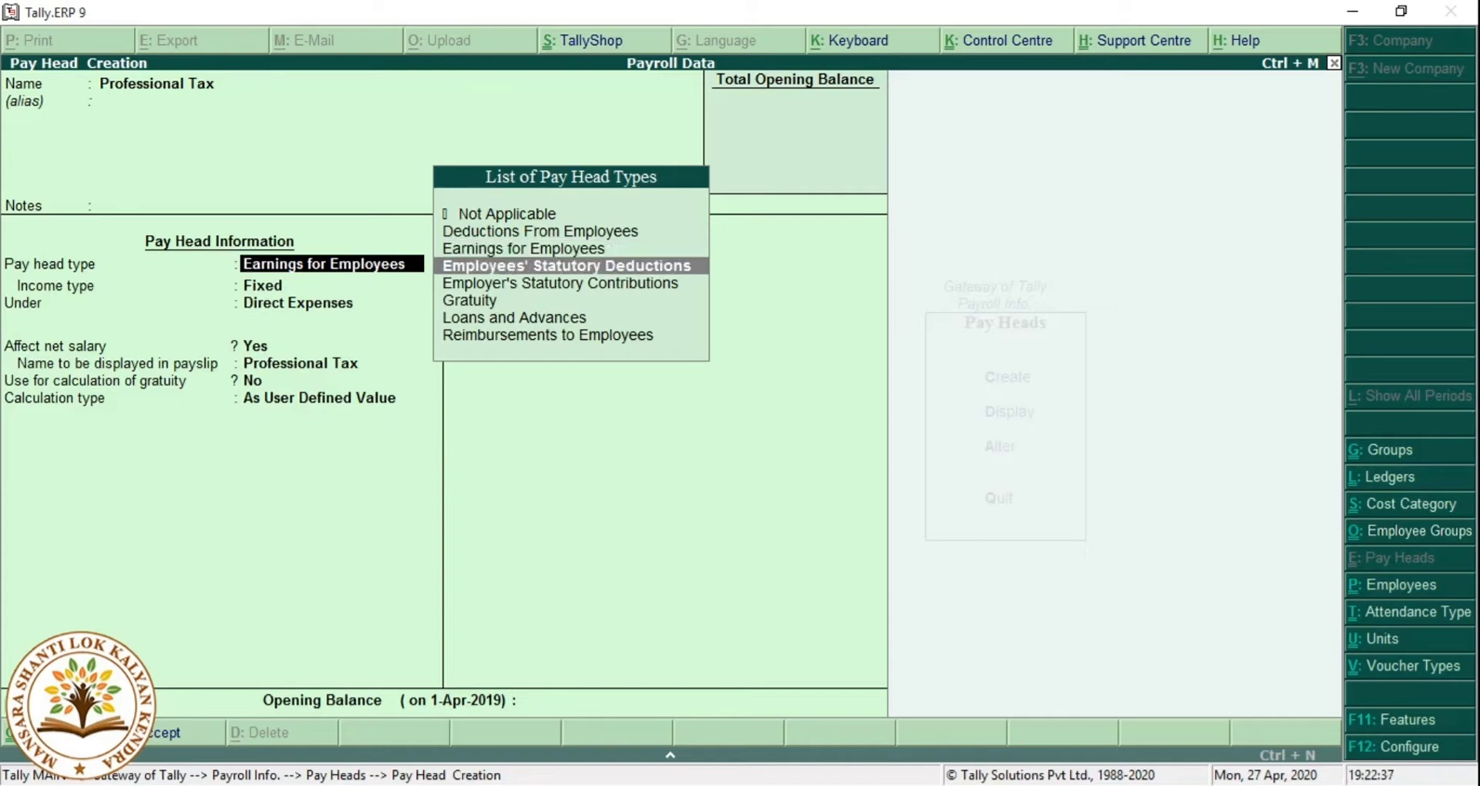
key(Return)
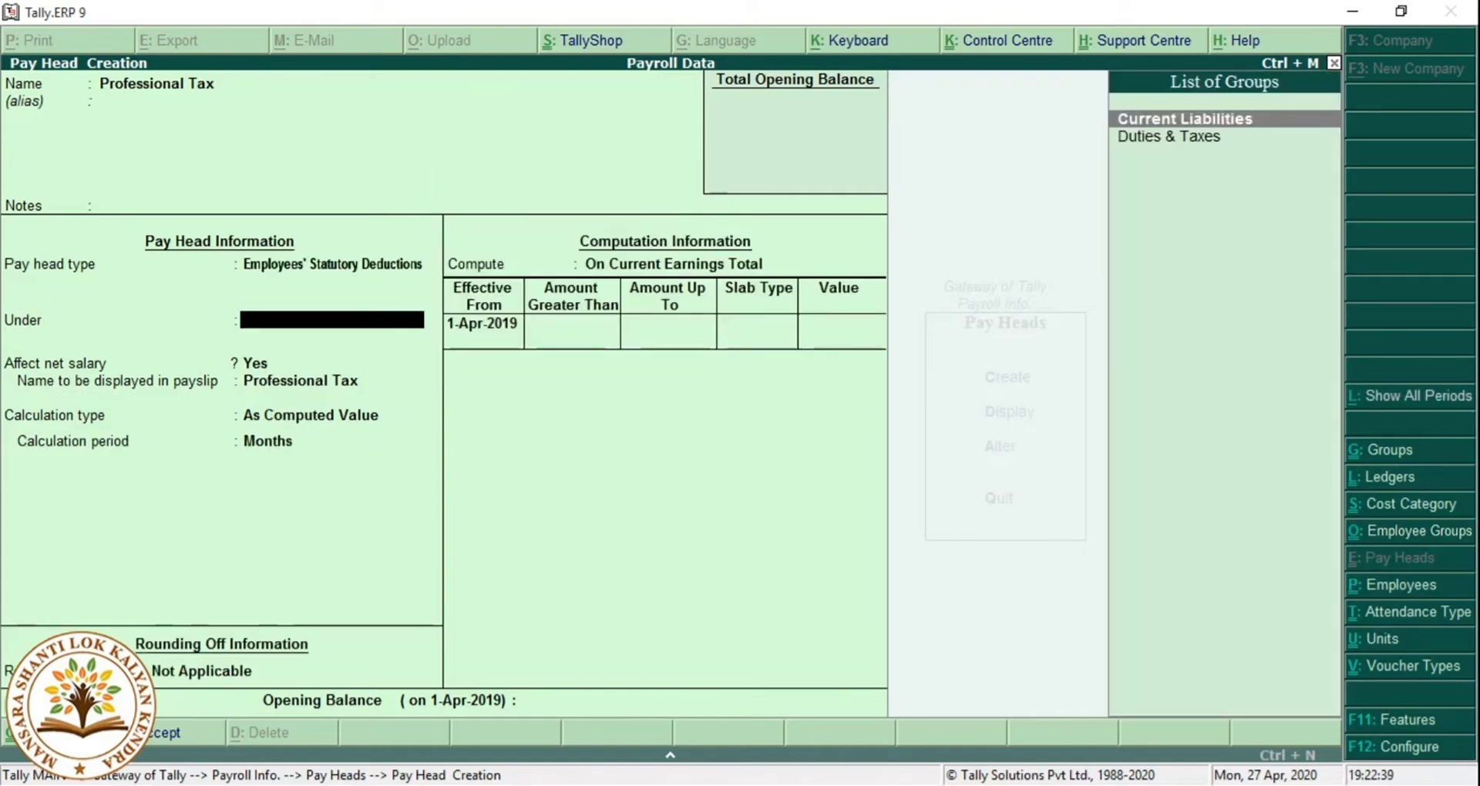
key(Return)
key(Return)
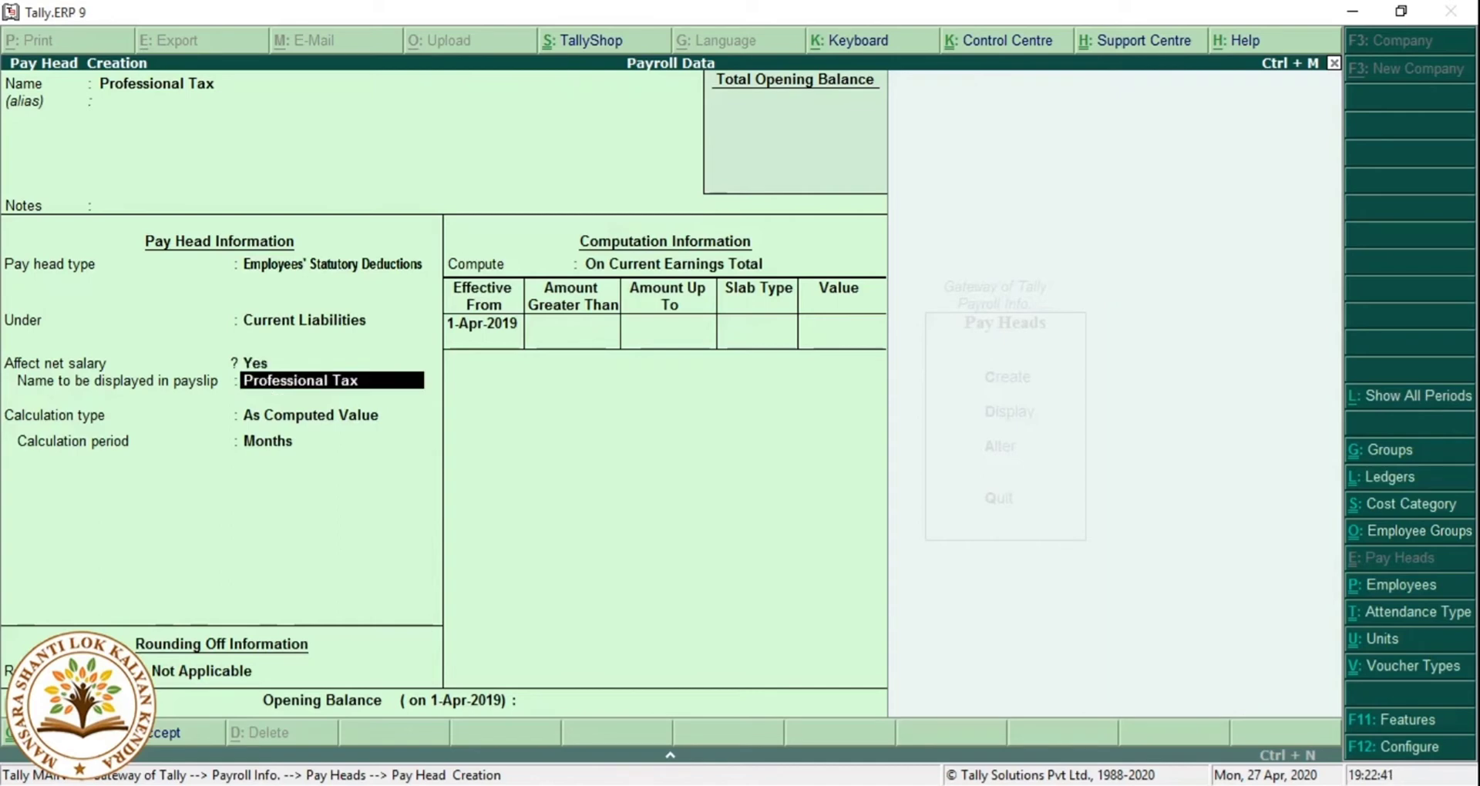
key(Return)
key(Return)
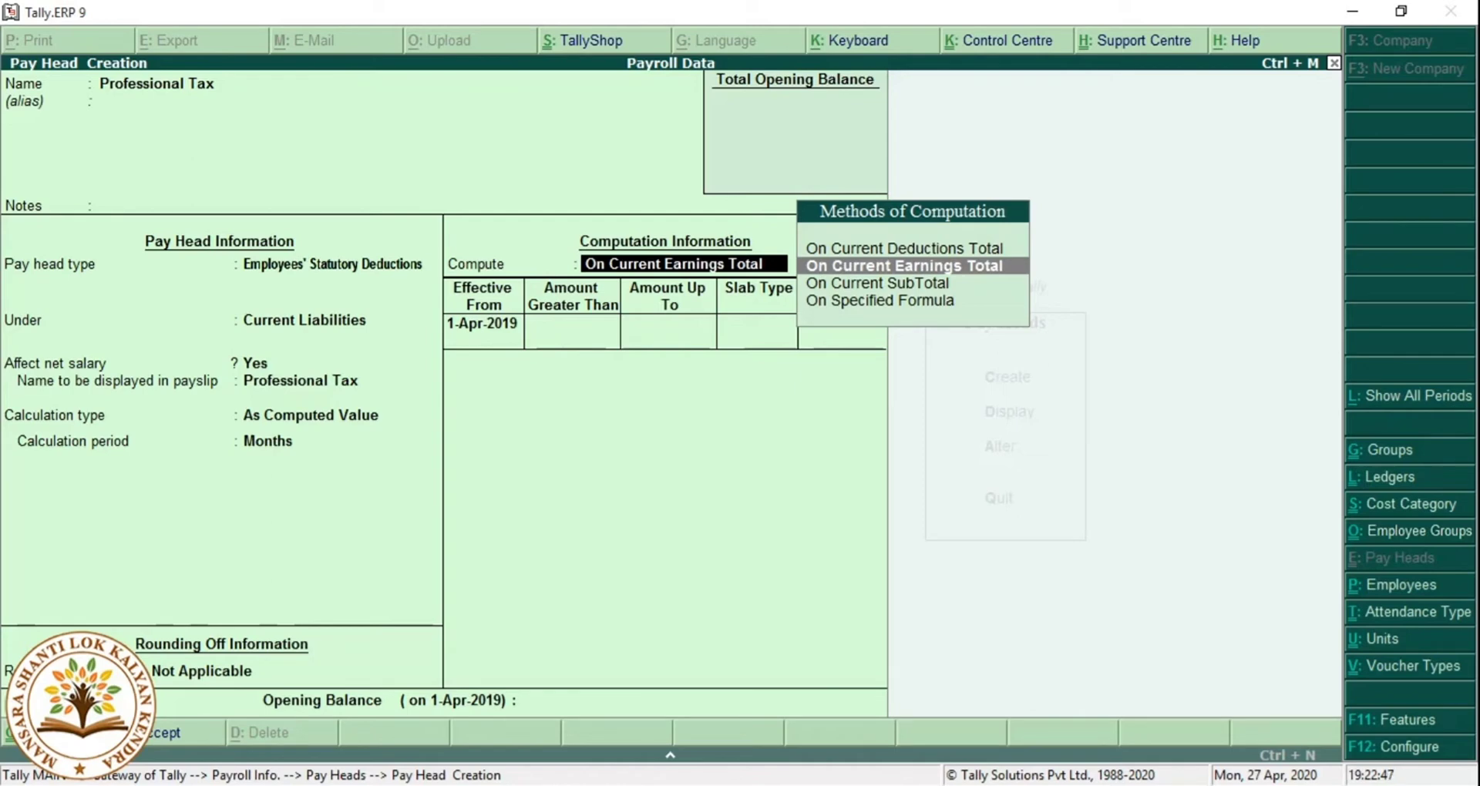
Compute on current earnings total from 1-May-2019, with 0 tax on earnings up to 3,000.
key(Return)
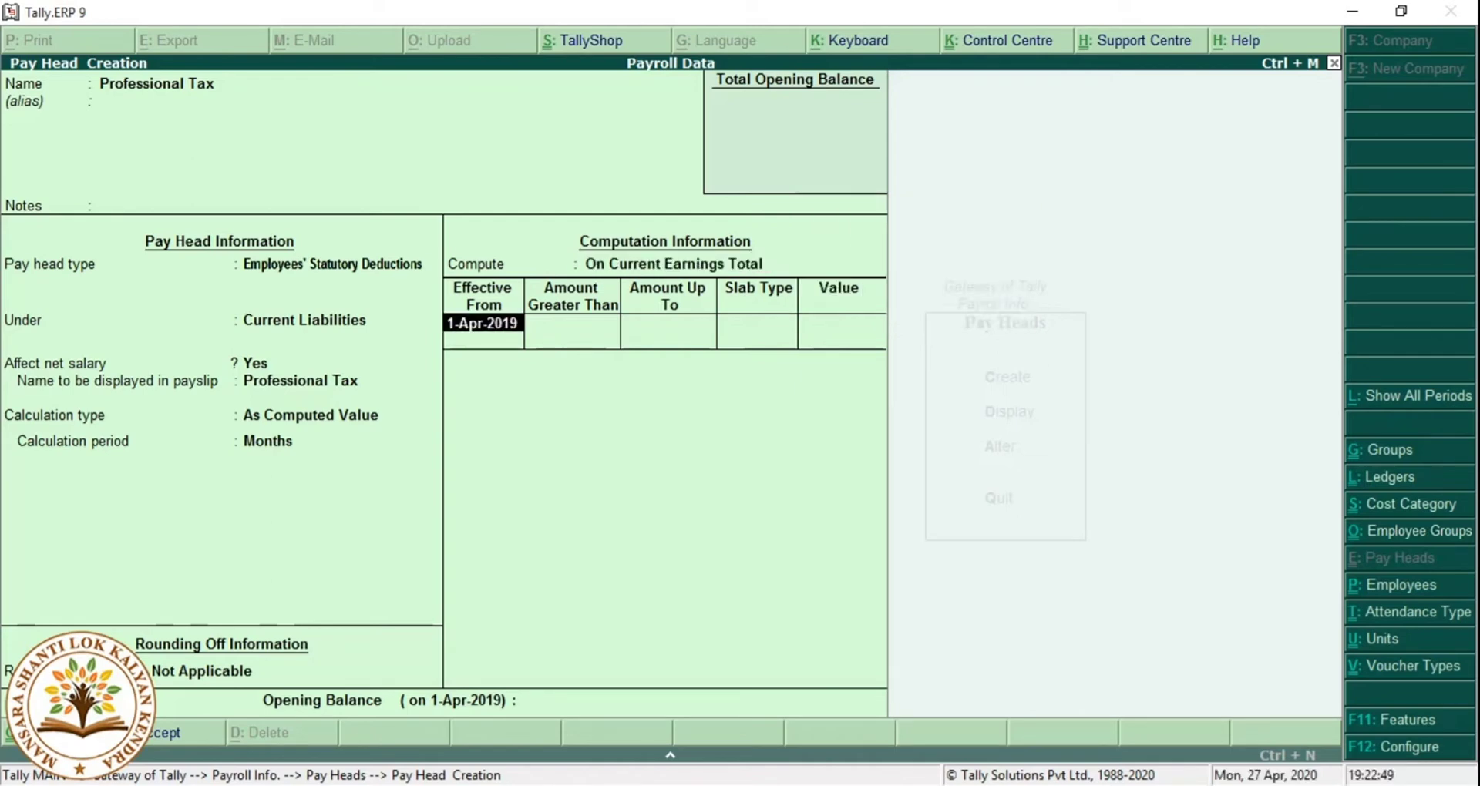
text(01.05)
key(Return)
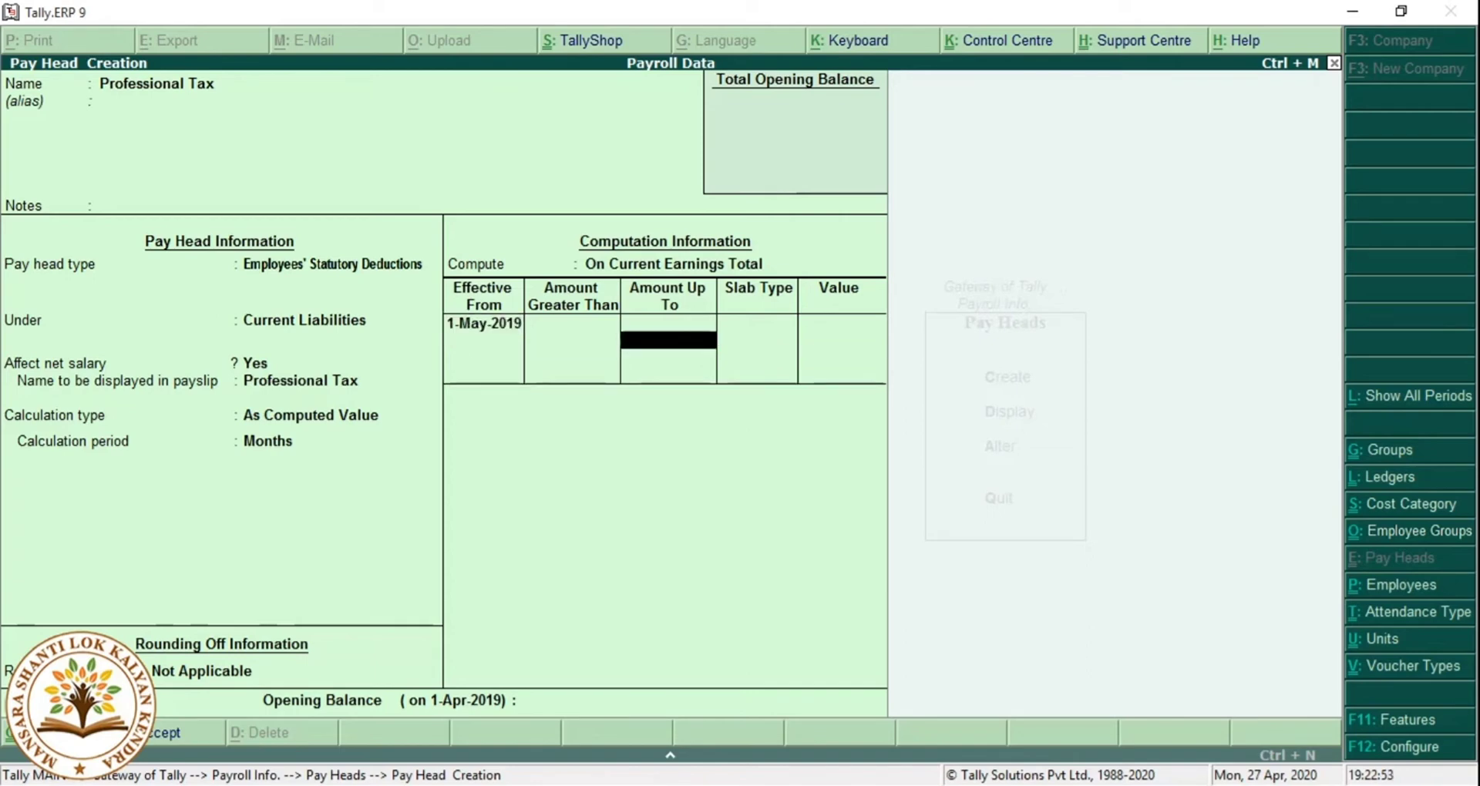
text(3000)
key(Return)
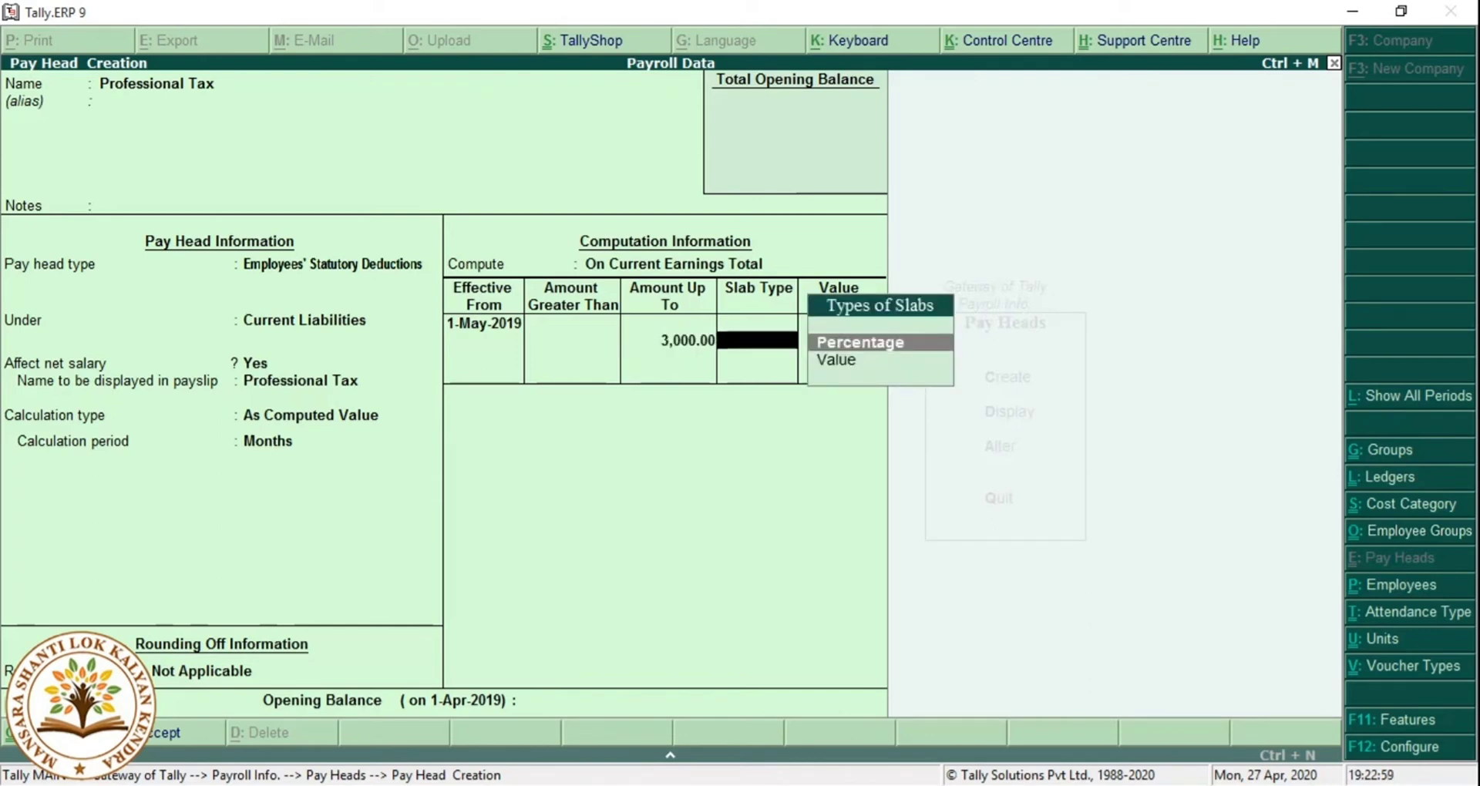
key(Down)
key(Return)
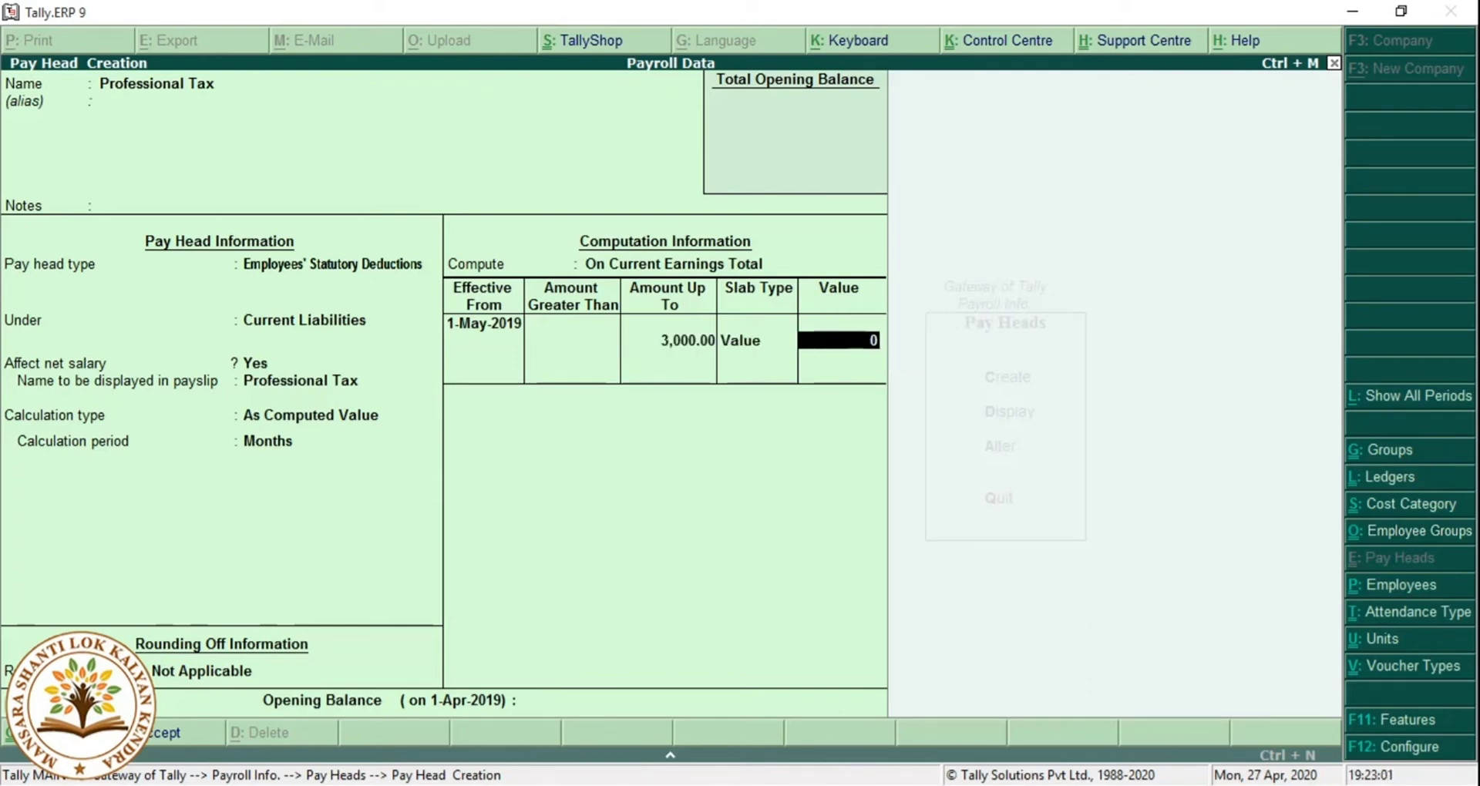
key(Return)
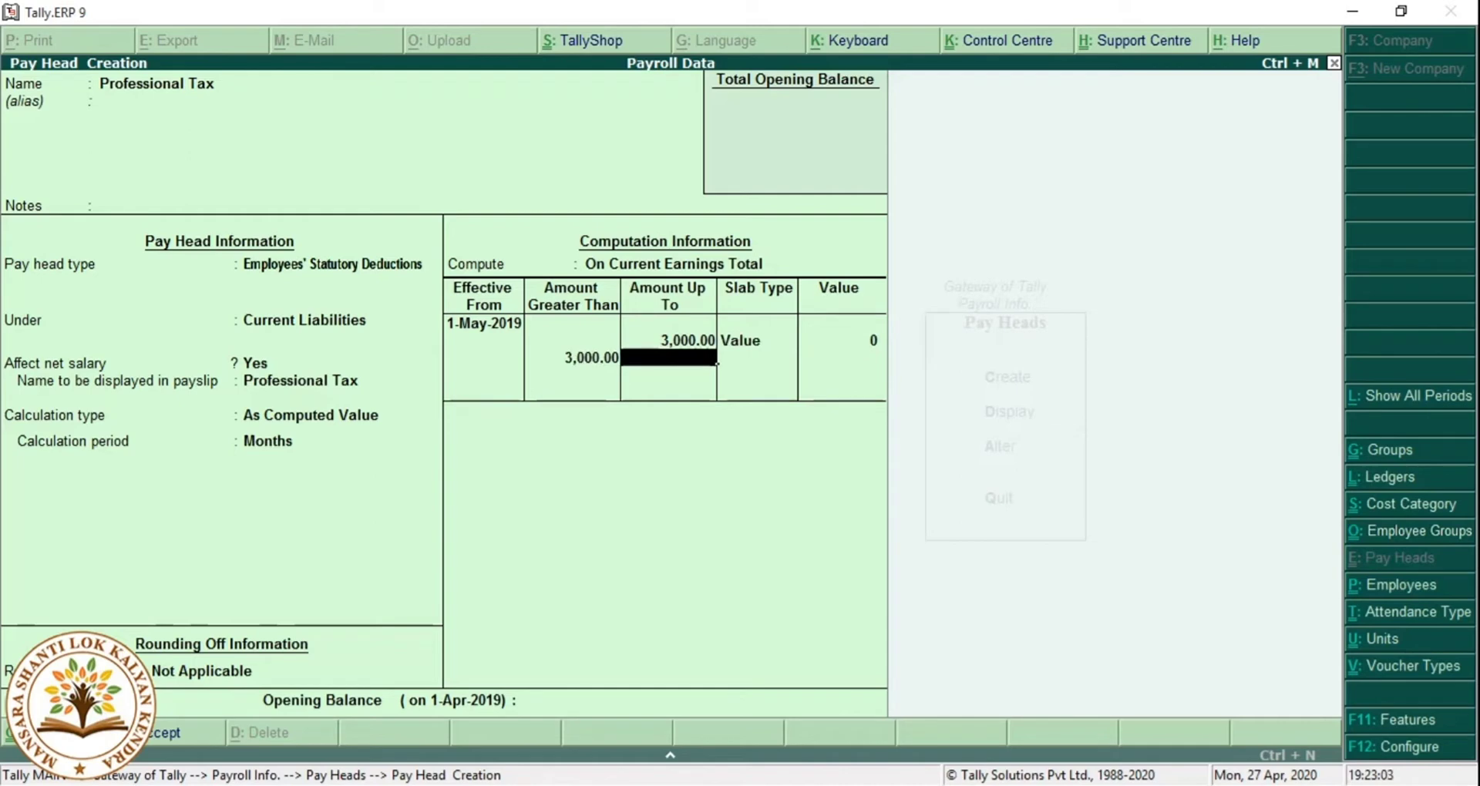
Add fixed-value slabs: 60 up to 5,000 and 100 up to 8,000.
text(5000)
key(Return)
key(Down)
key(Return)
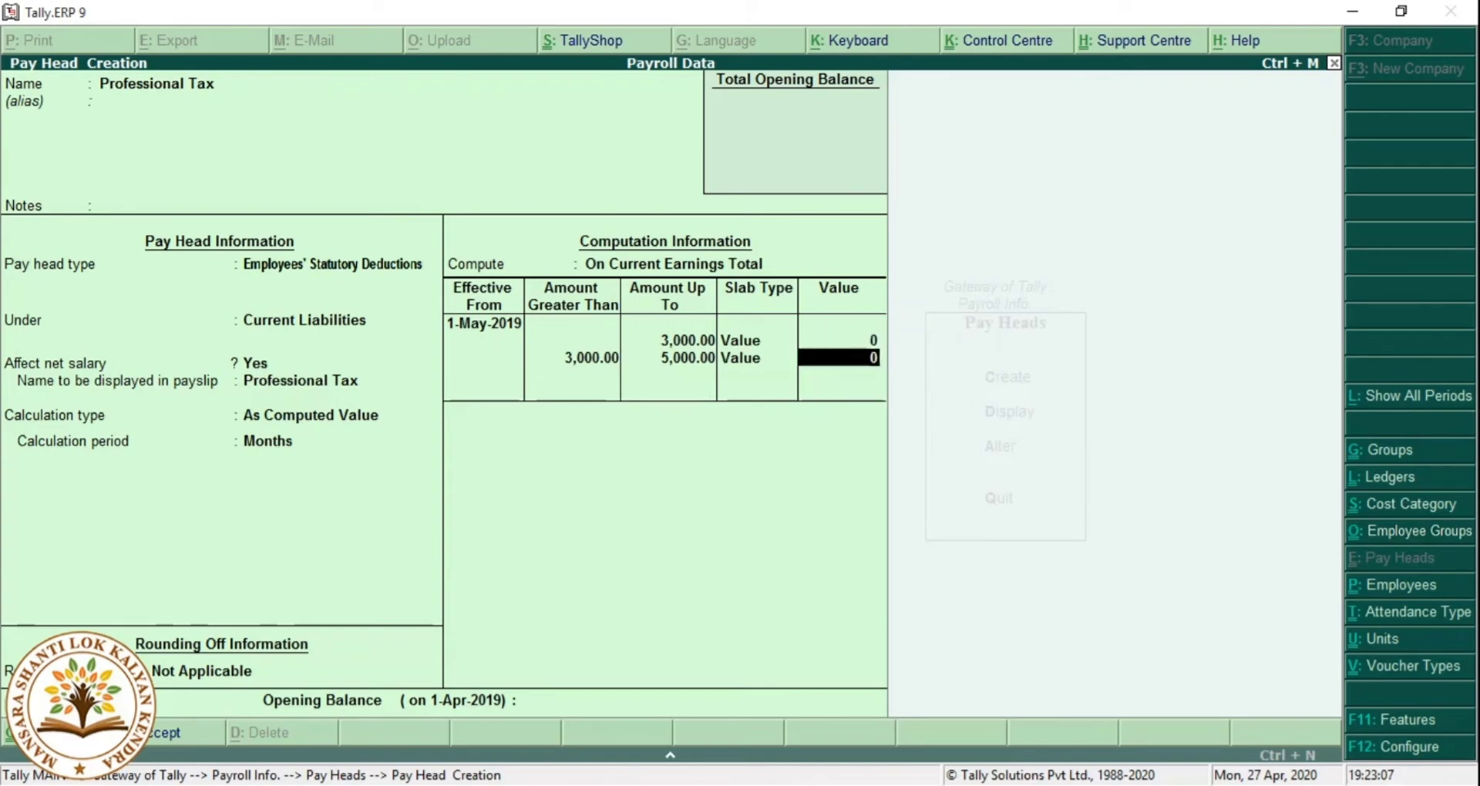
text(60)
key(Return)
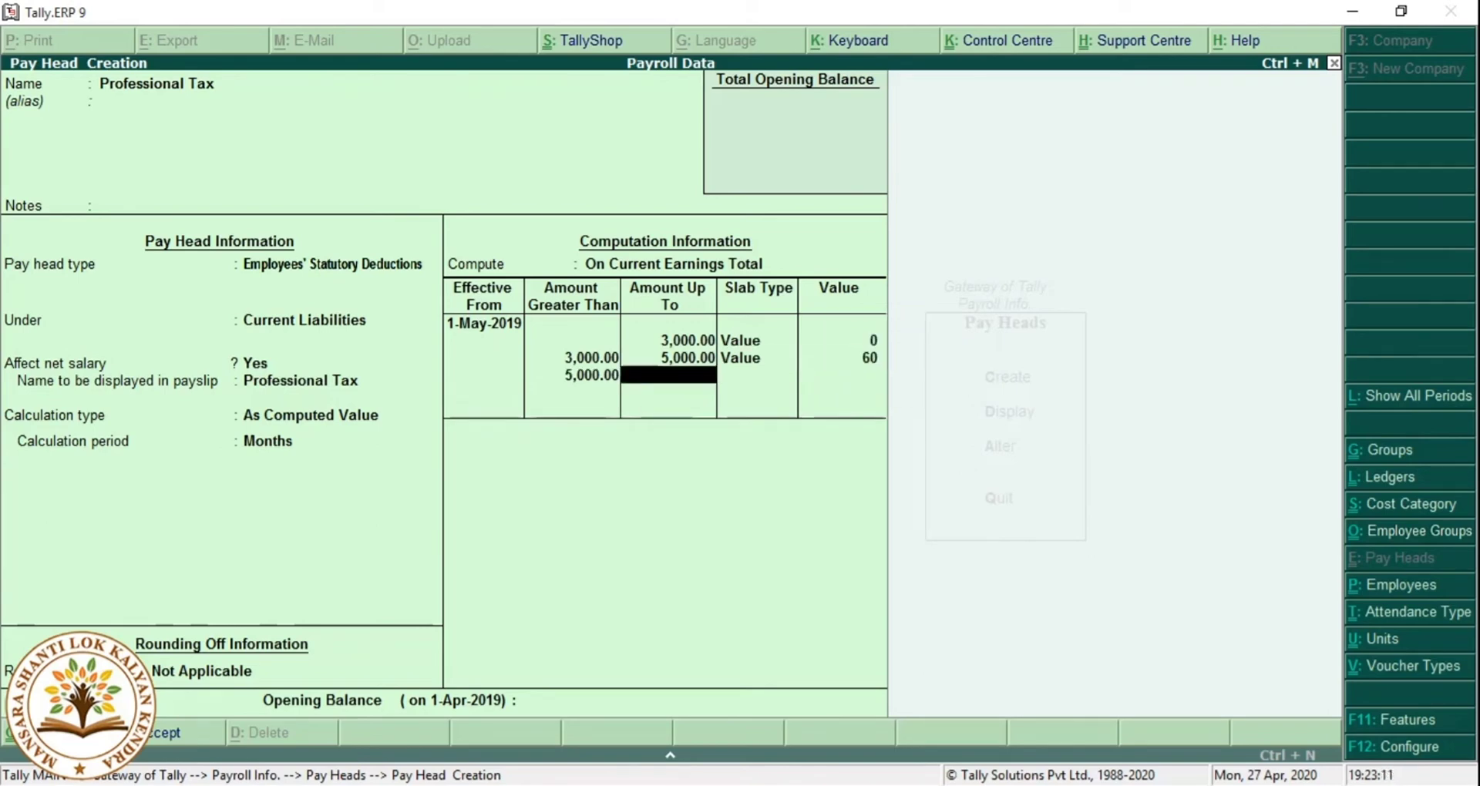
text(8000)
key(Return)
key(Down)
key(Return)
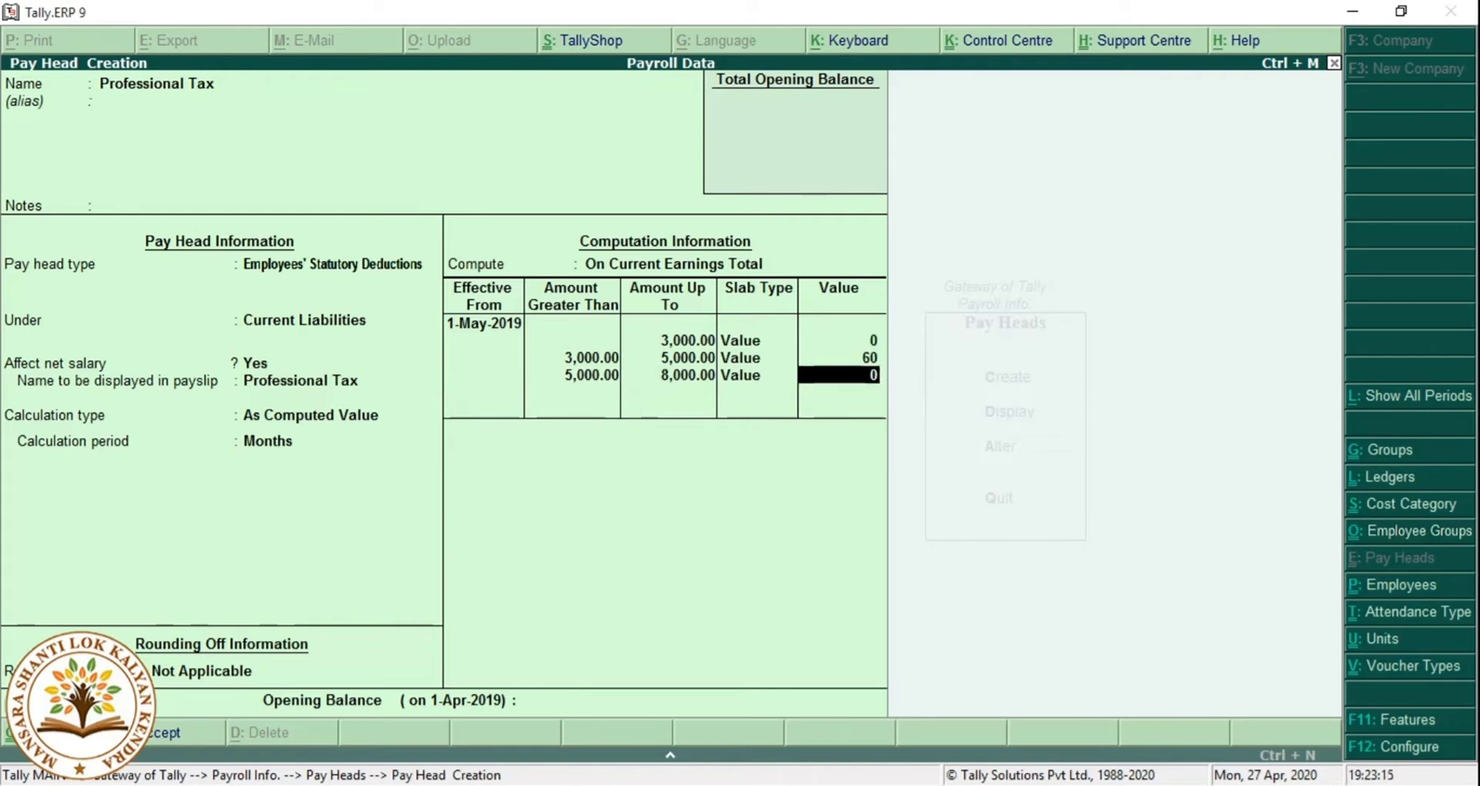
text(1000)
key(BackSpace)
key(Return)
Add 150 up to 12,000 and 200 above 12,000, then save the Professional Tax pay head.
text(12,00)
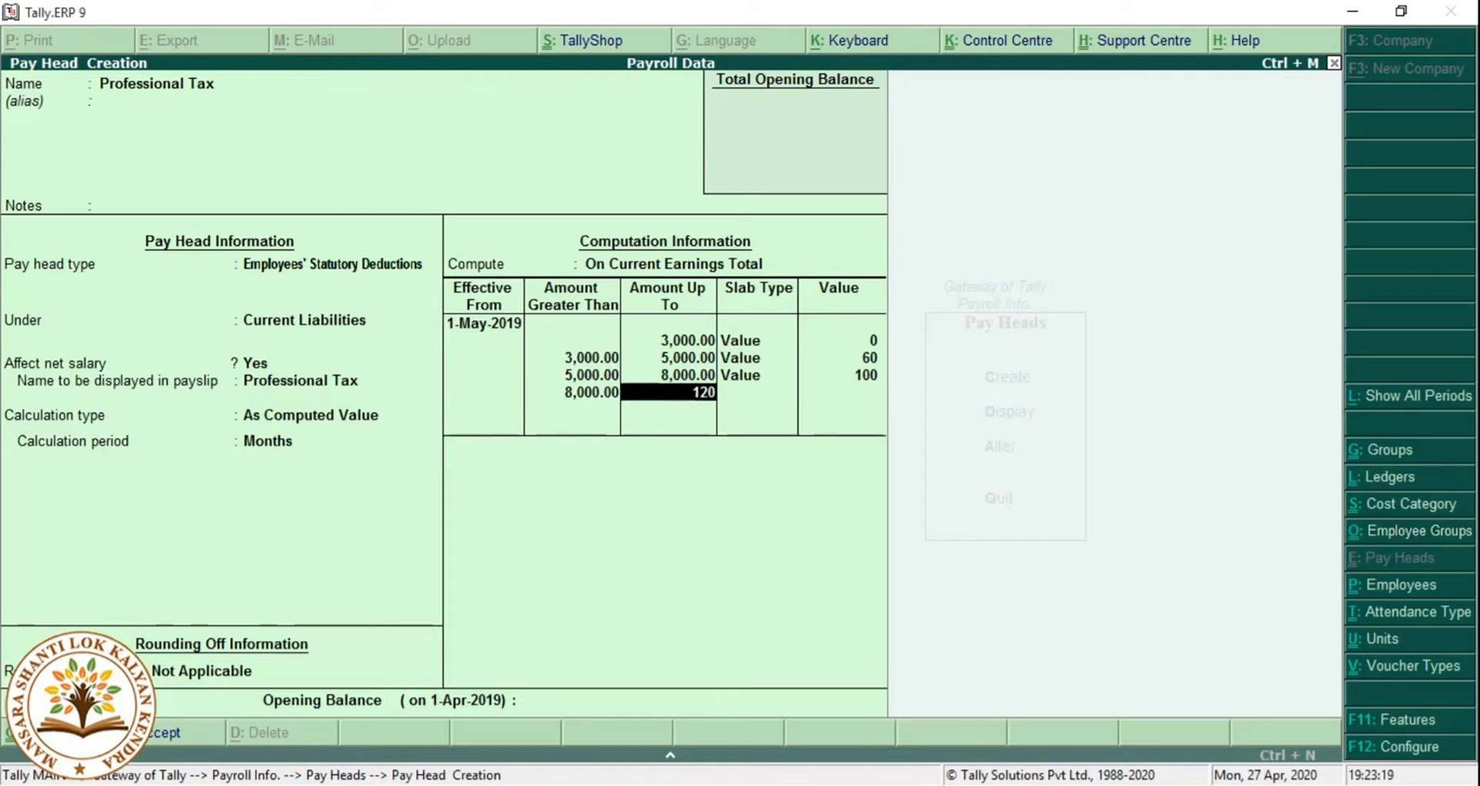
text(00)
key(Return)
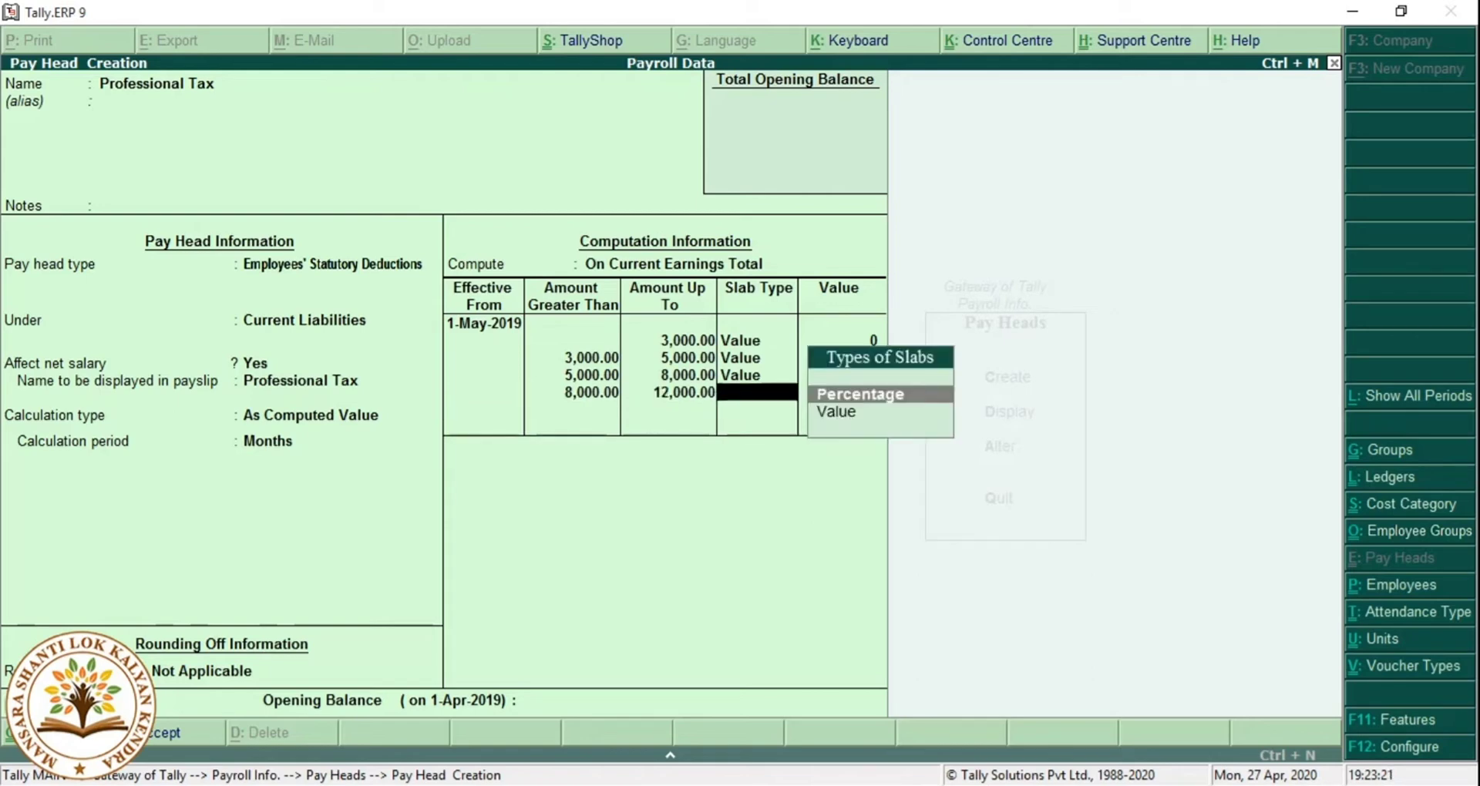
key(Down)
key(Return)
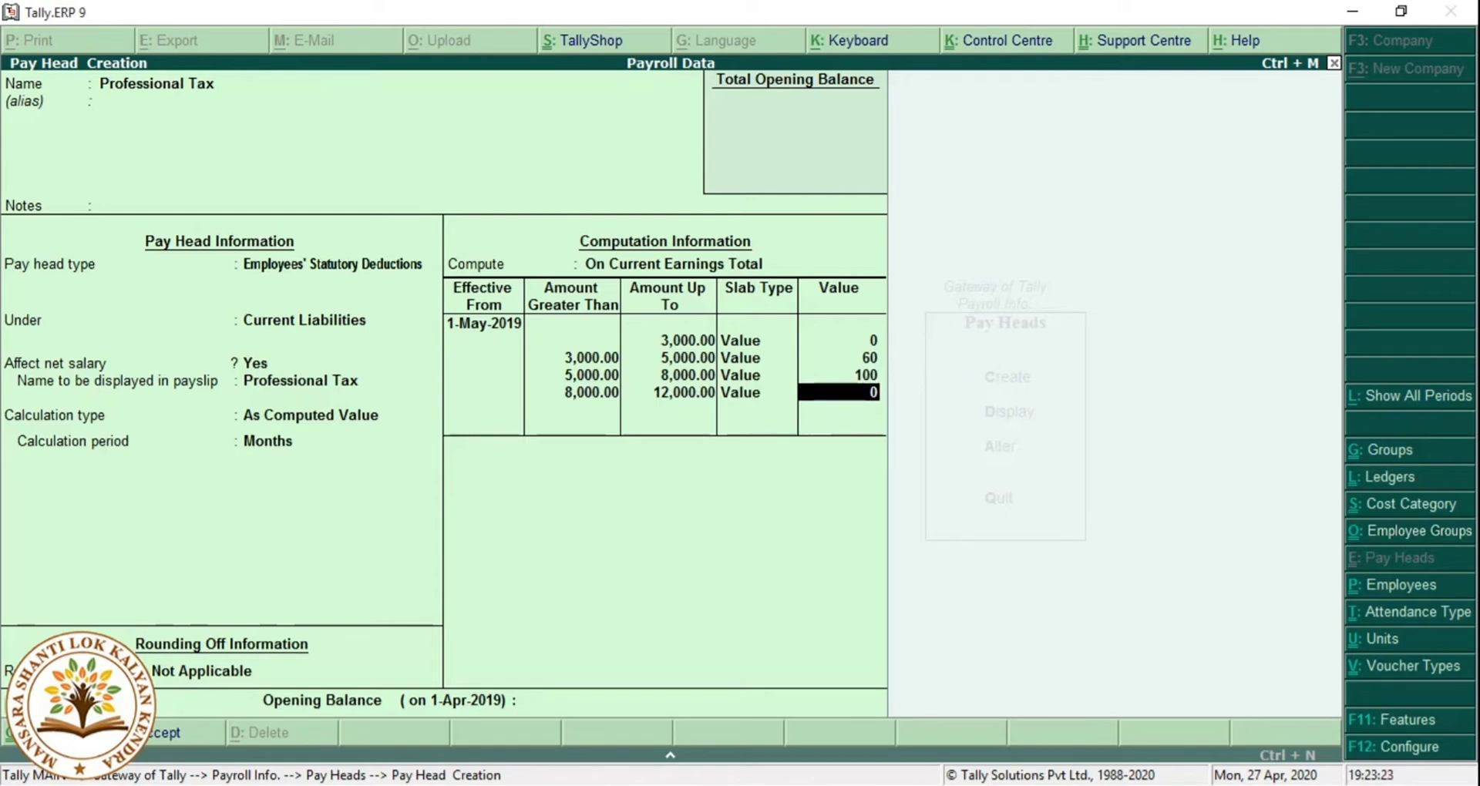
text(150)
key(Return)
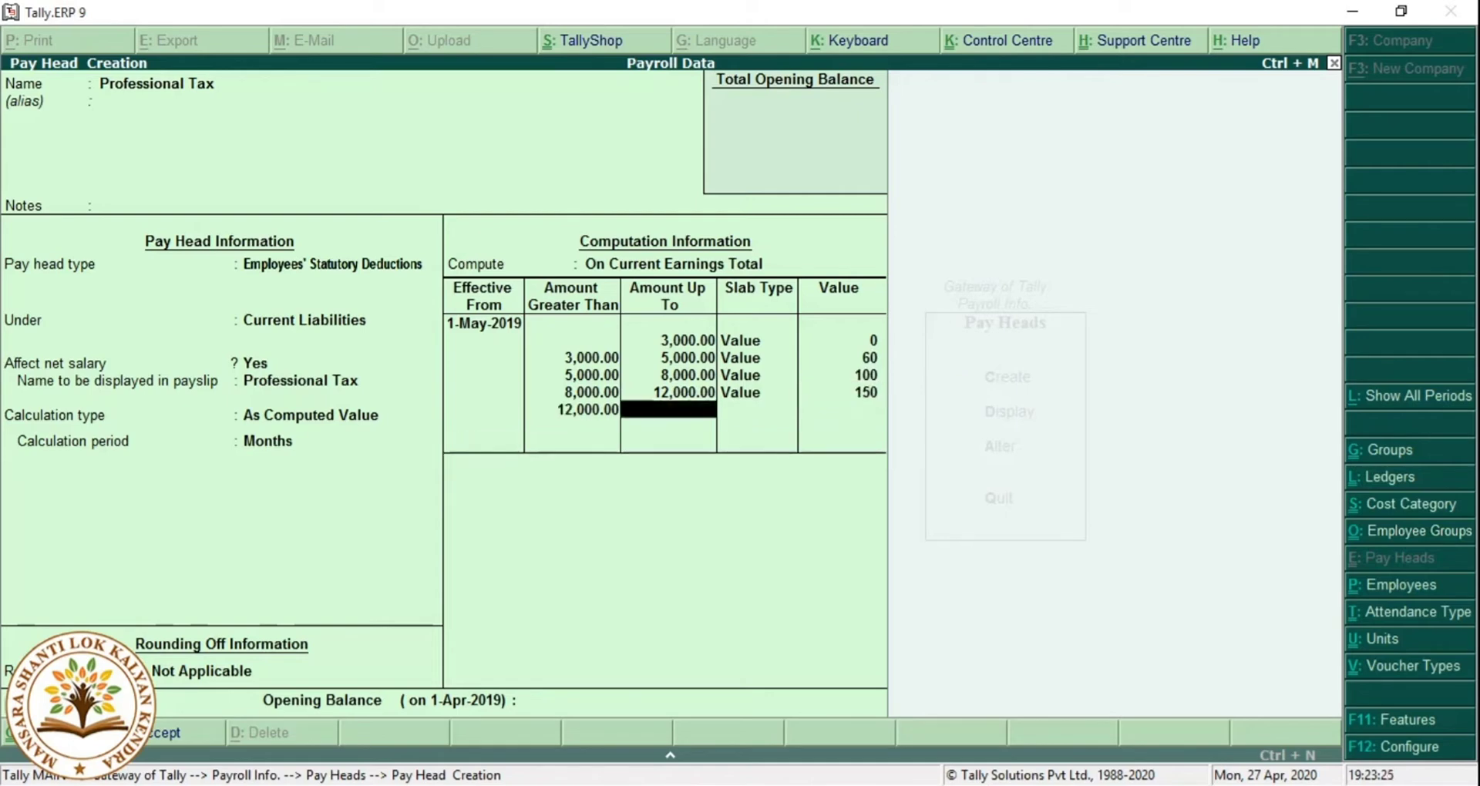
key(Return)
key(Down)
key(Return)
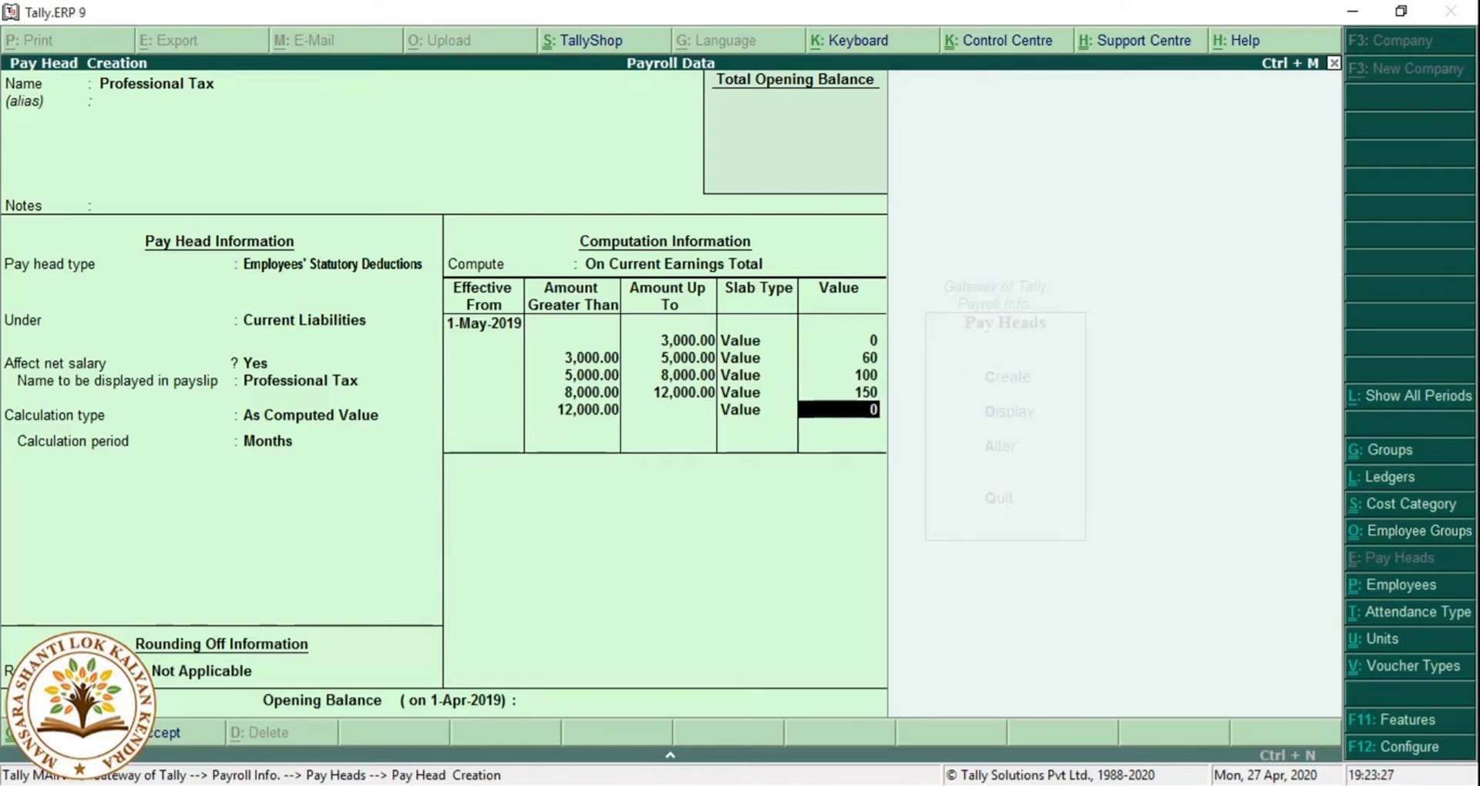
text(200)
key(Return)
key(Return)
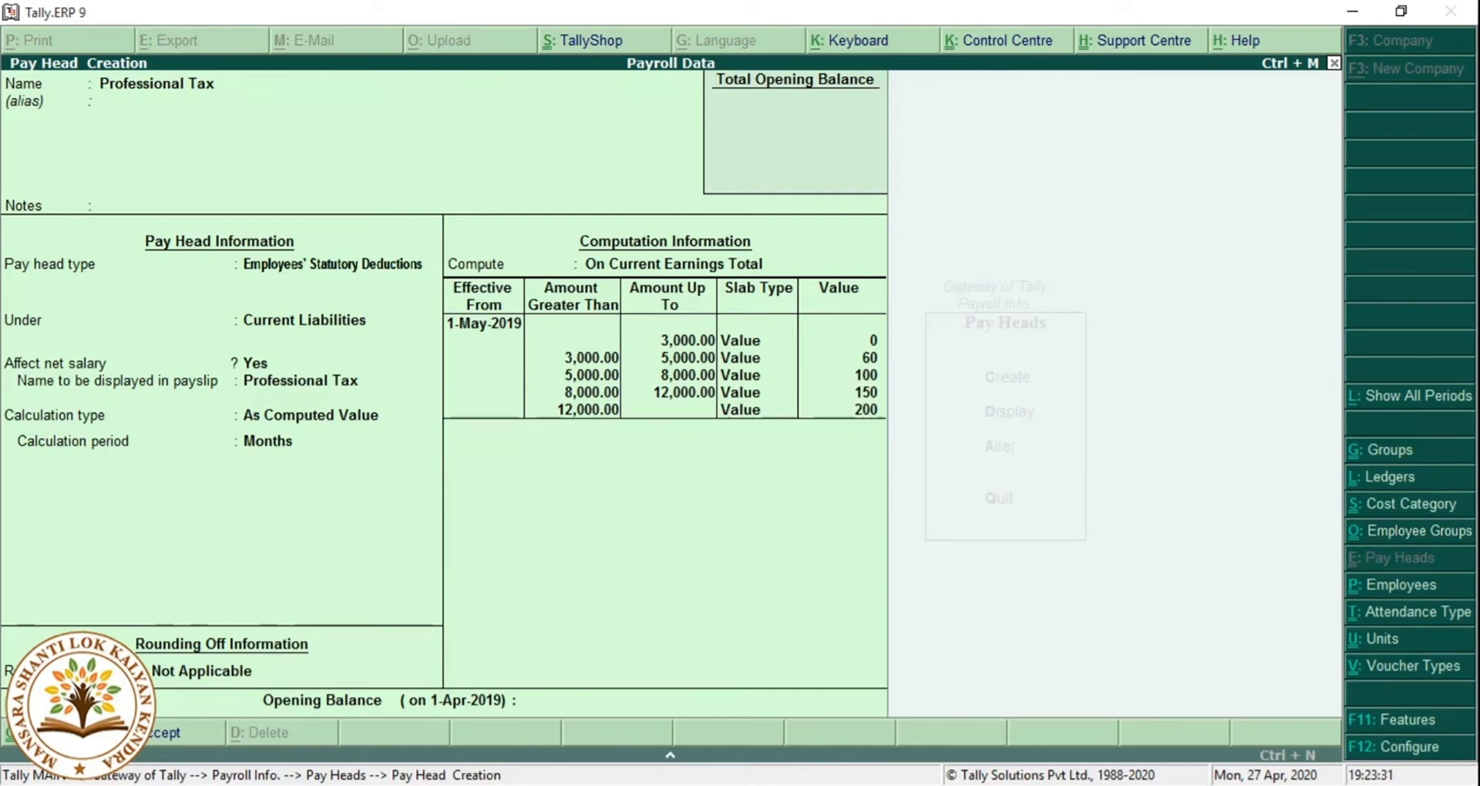
key(Return)
key(Return)
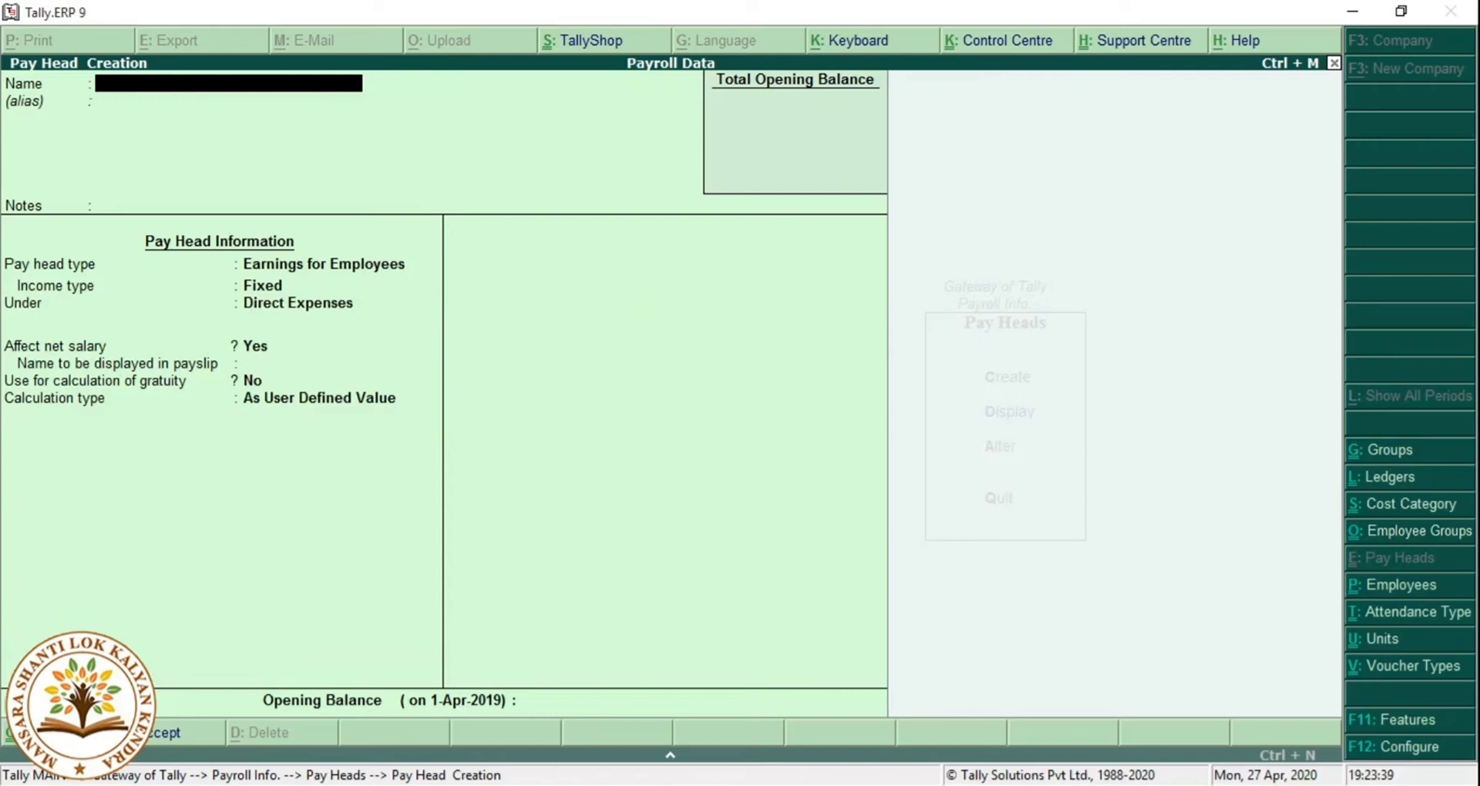
Quit Pay Head Creation and go to Salary Details under Payroll Info to list the employees.
key(Escape)
key(Return)
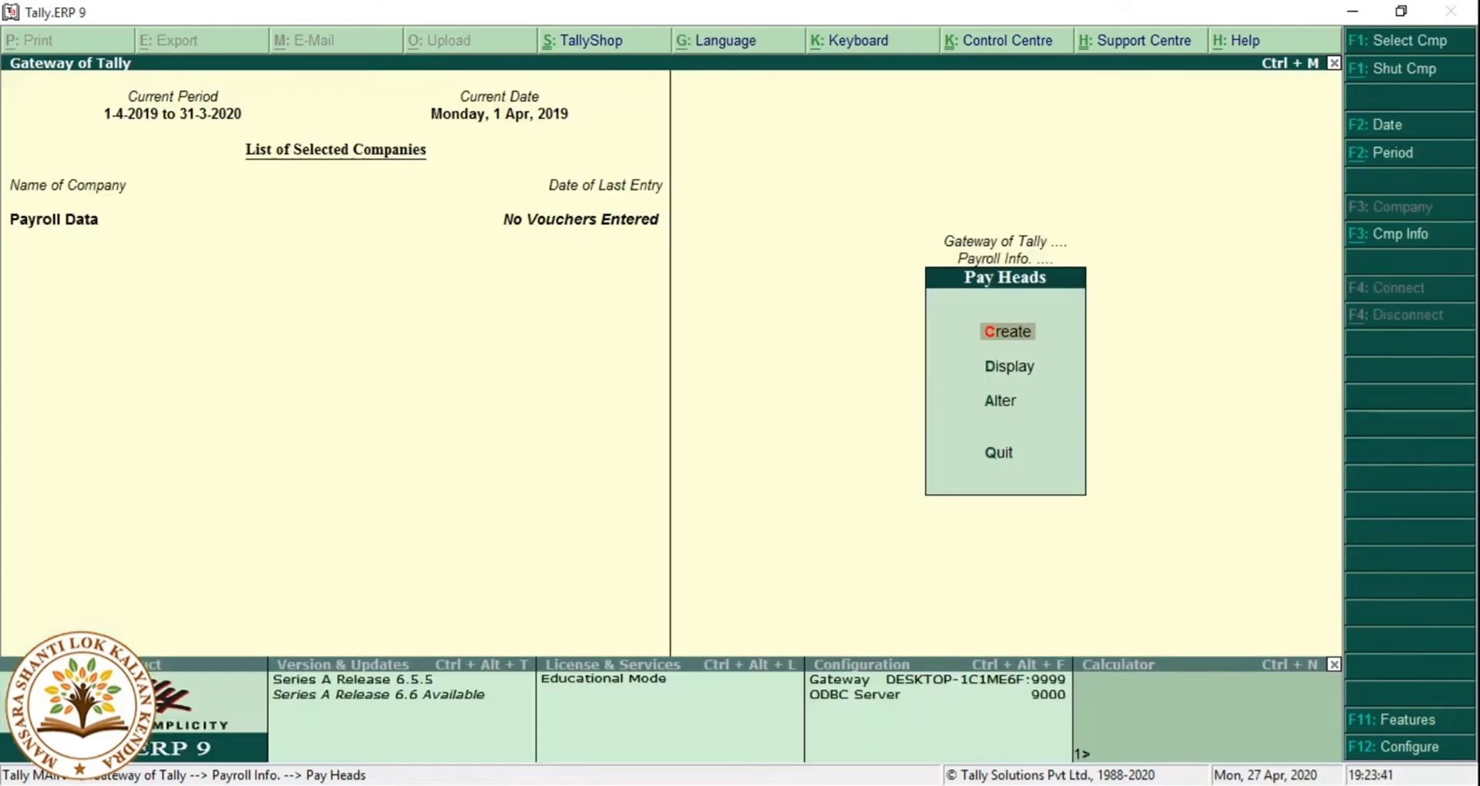
key(Escape)
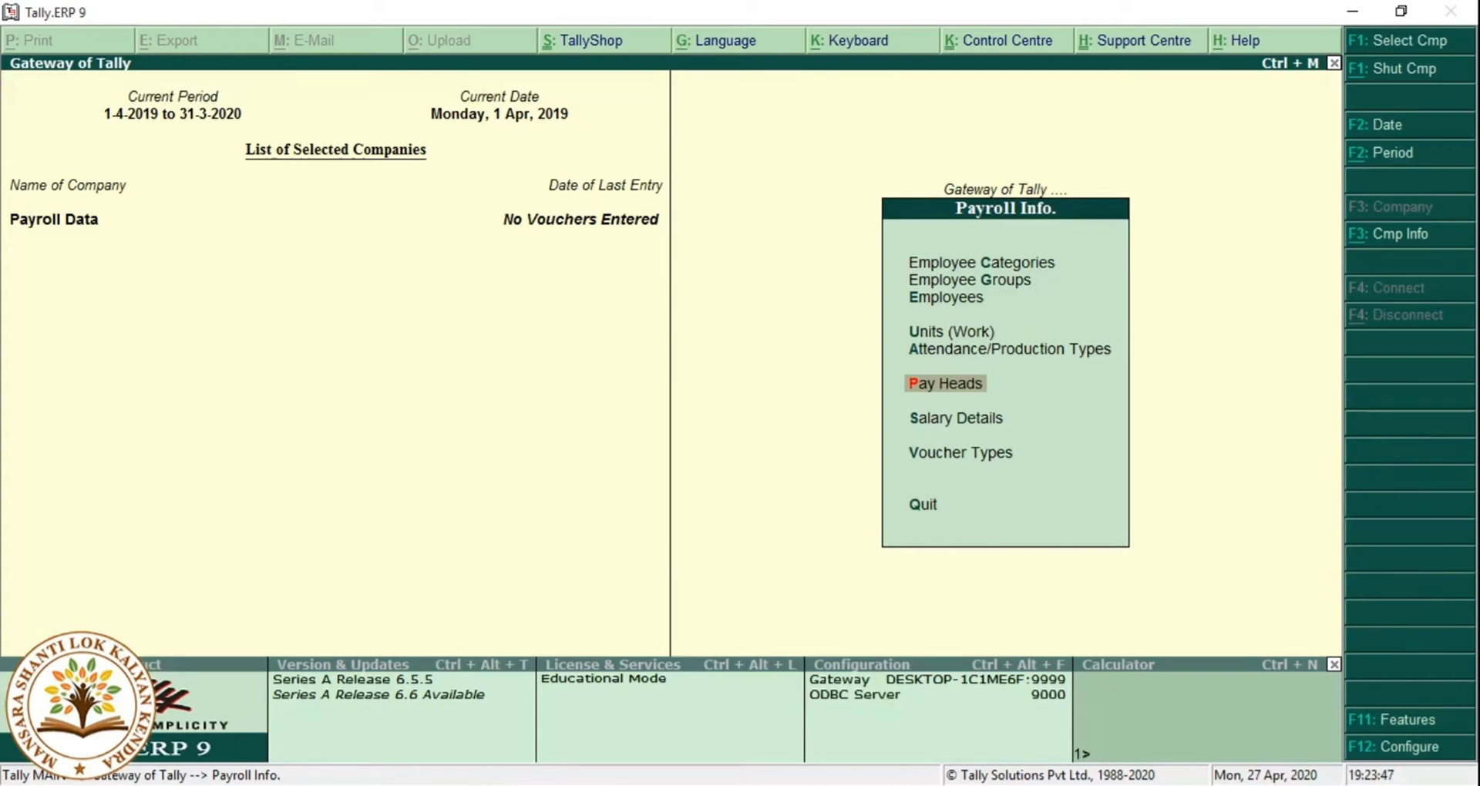
key(Down)
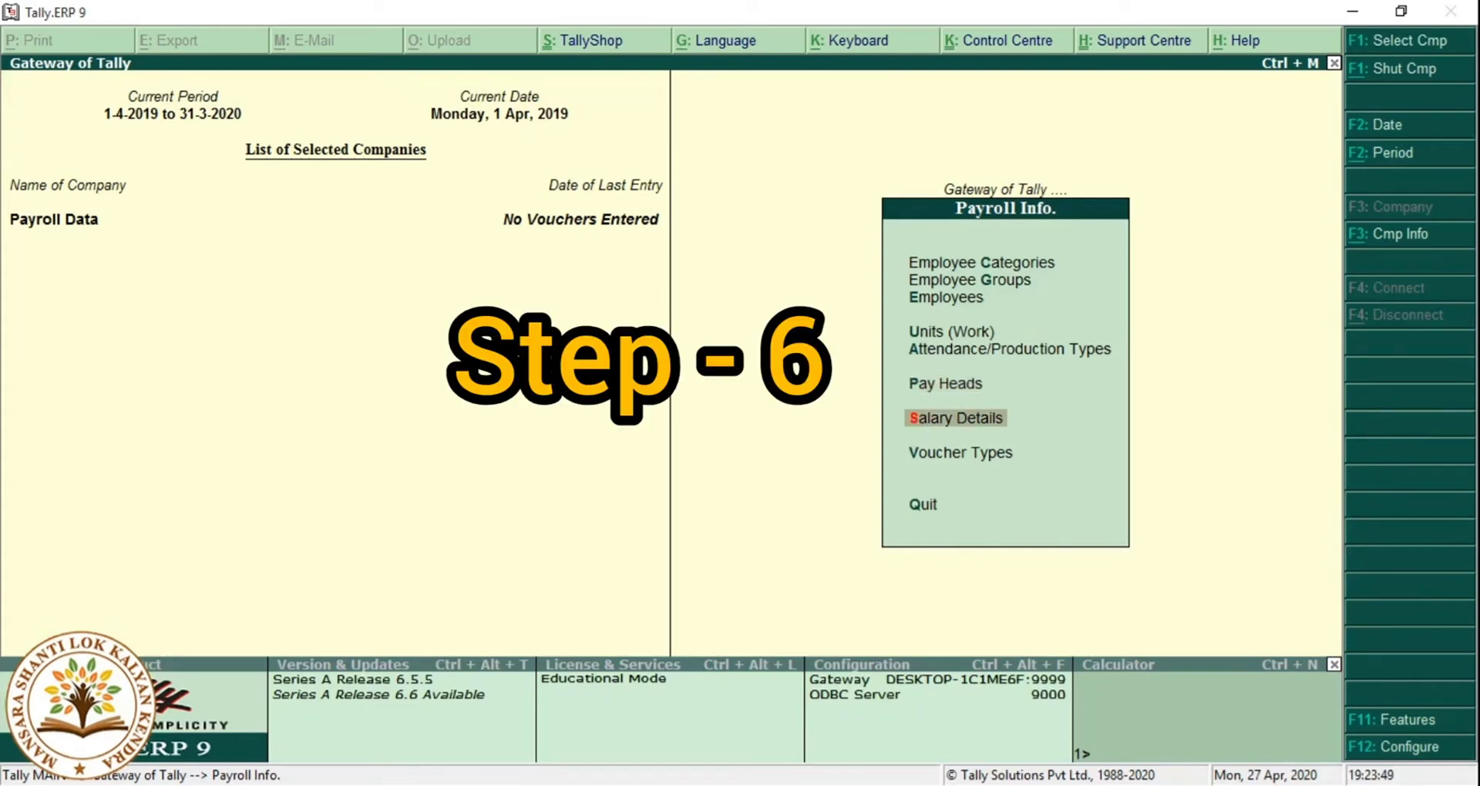
key(Return)
key(Return)
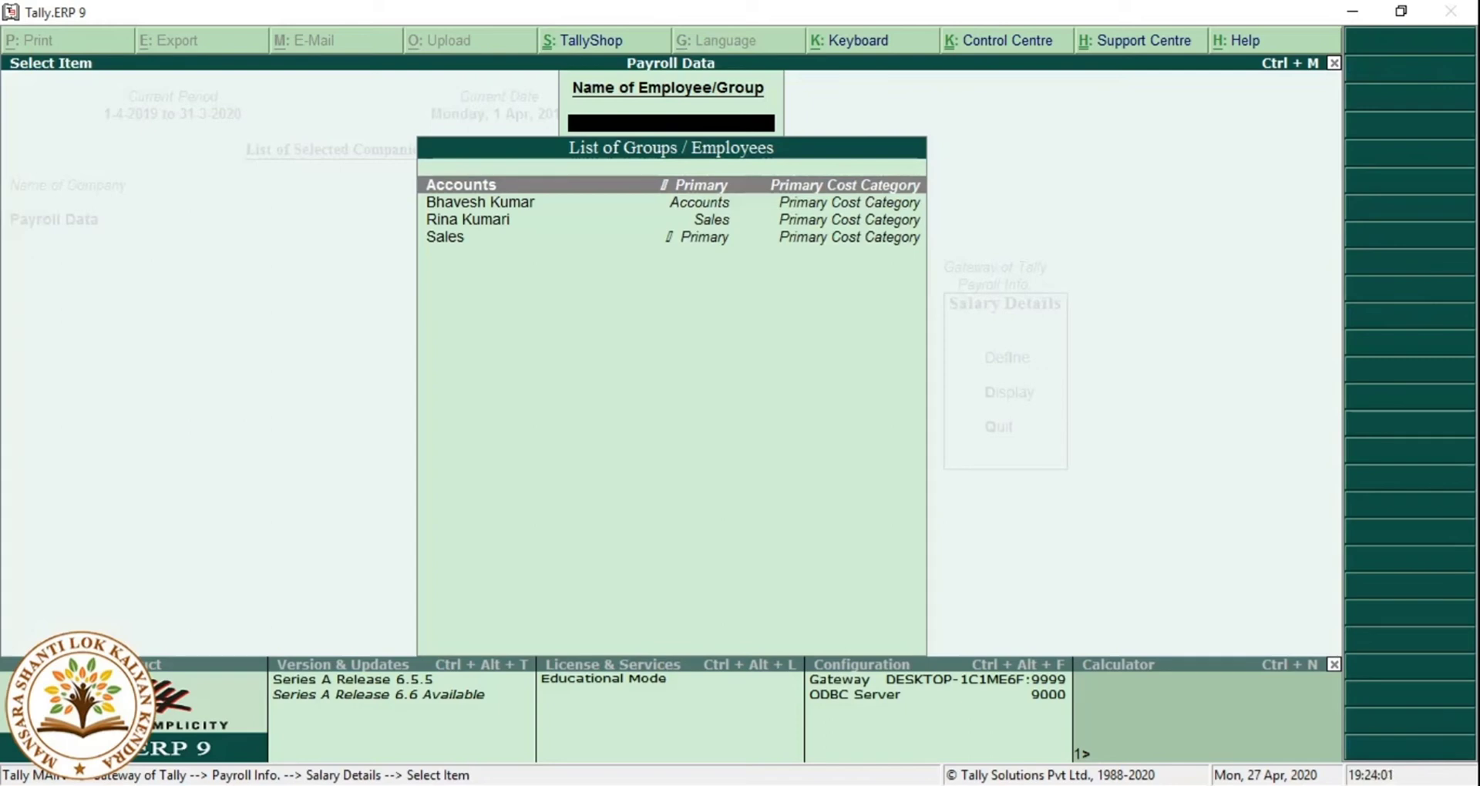
For the first Accounts employee, set effective date 1-May-2019 with Basic Salary 8,000.
key(Down)
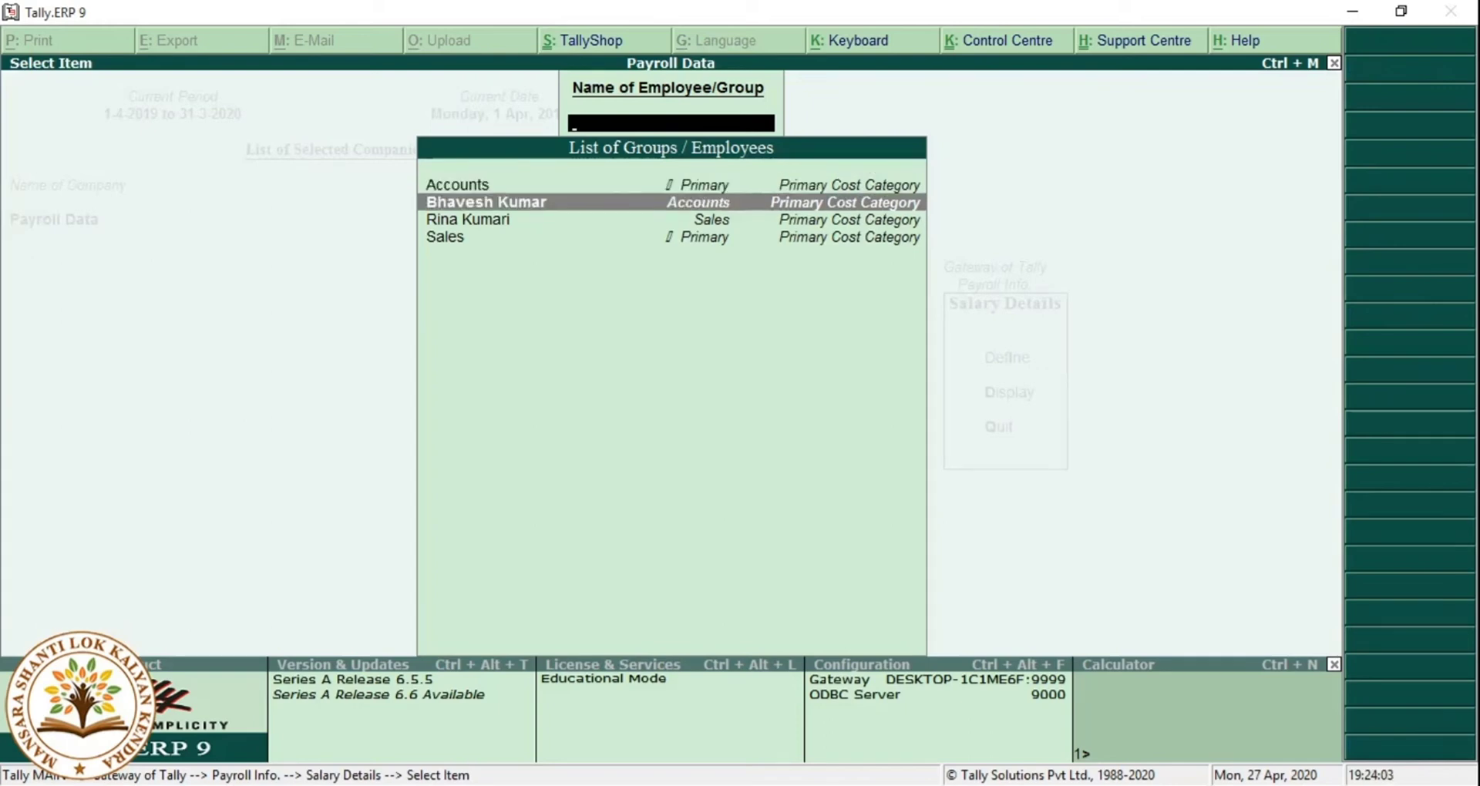
key(Return)
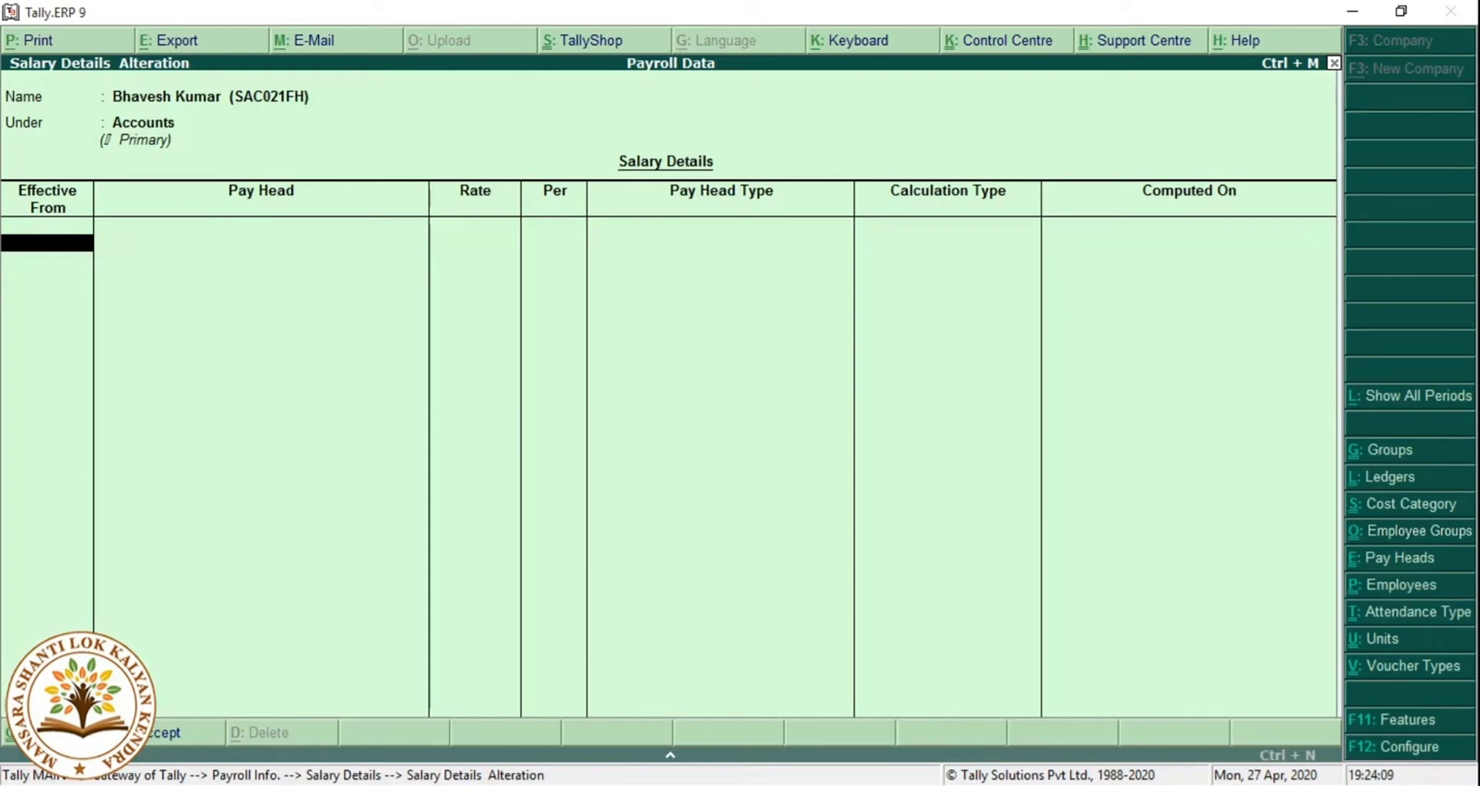
text(01.05)
key(Return)
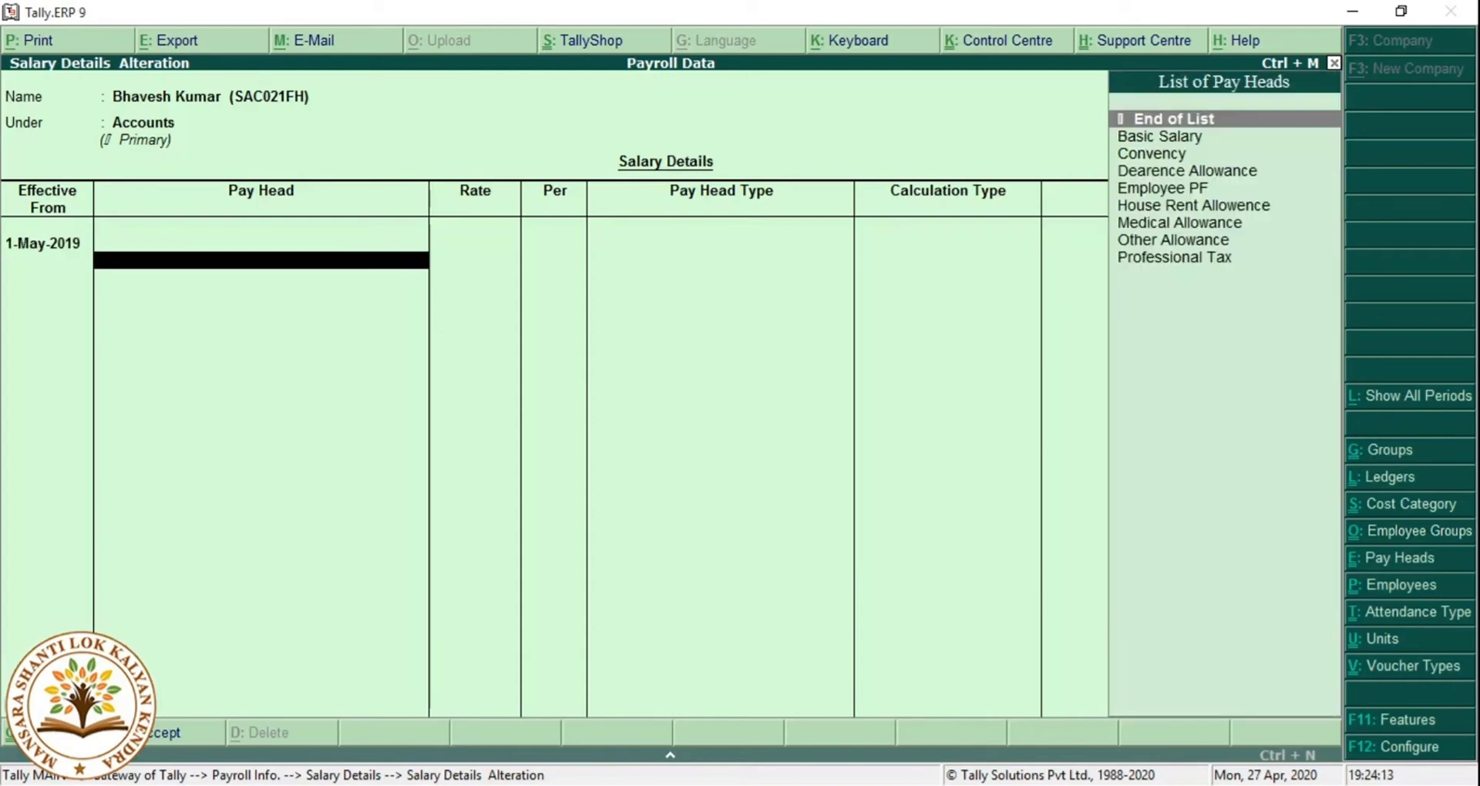
key(Down)
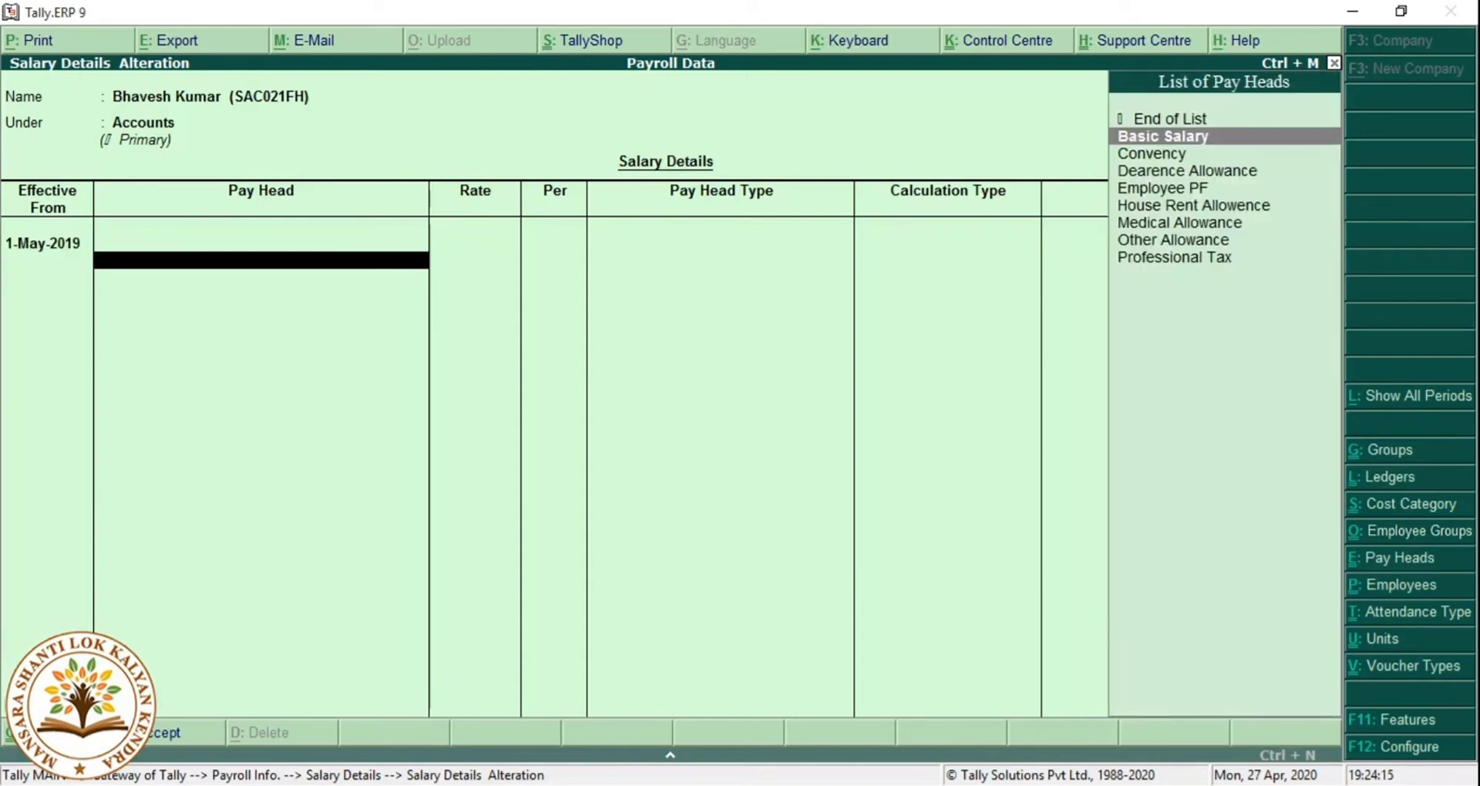
key(Return)
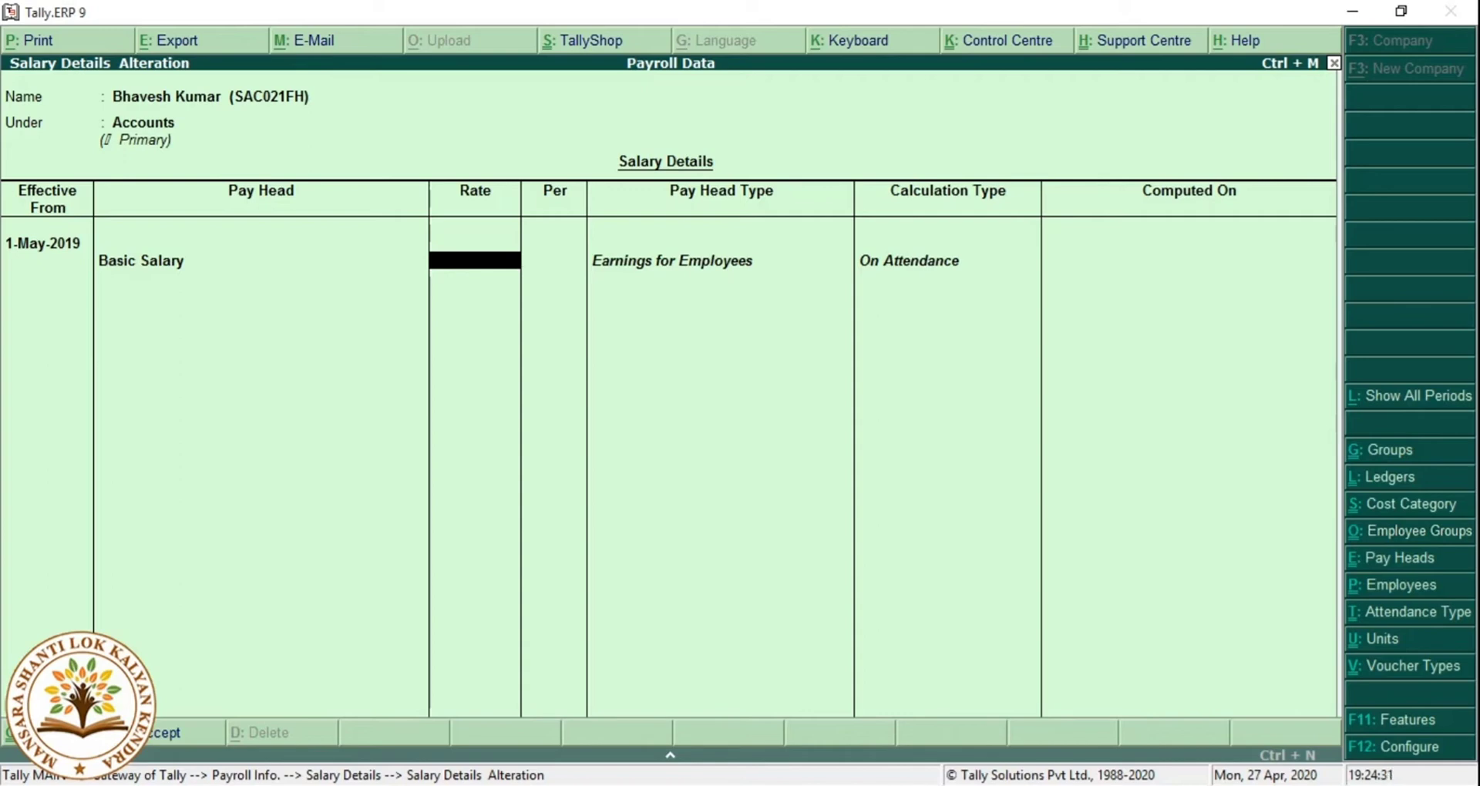
text(8000)
key(Return)
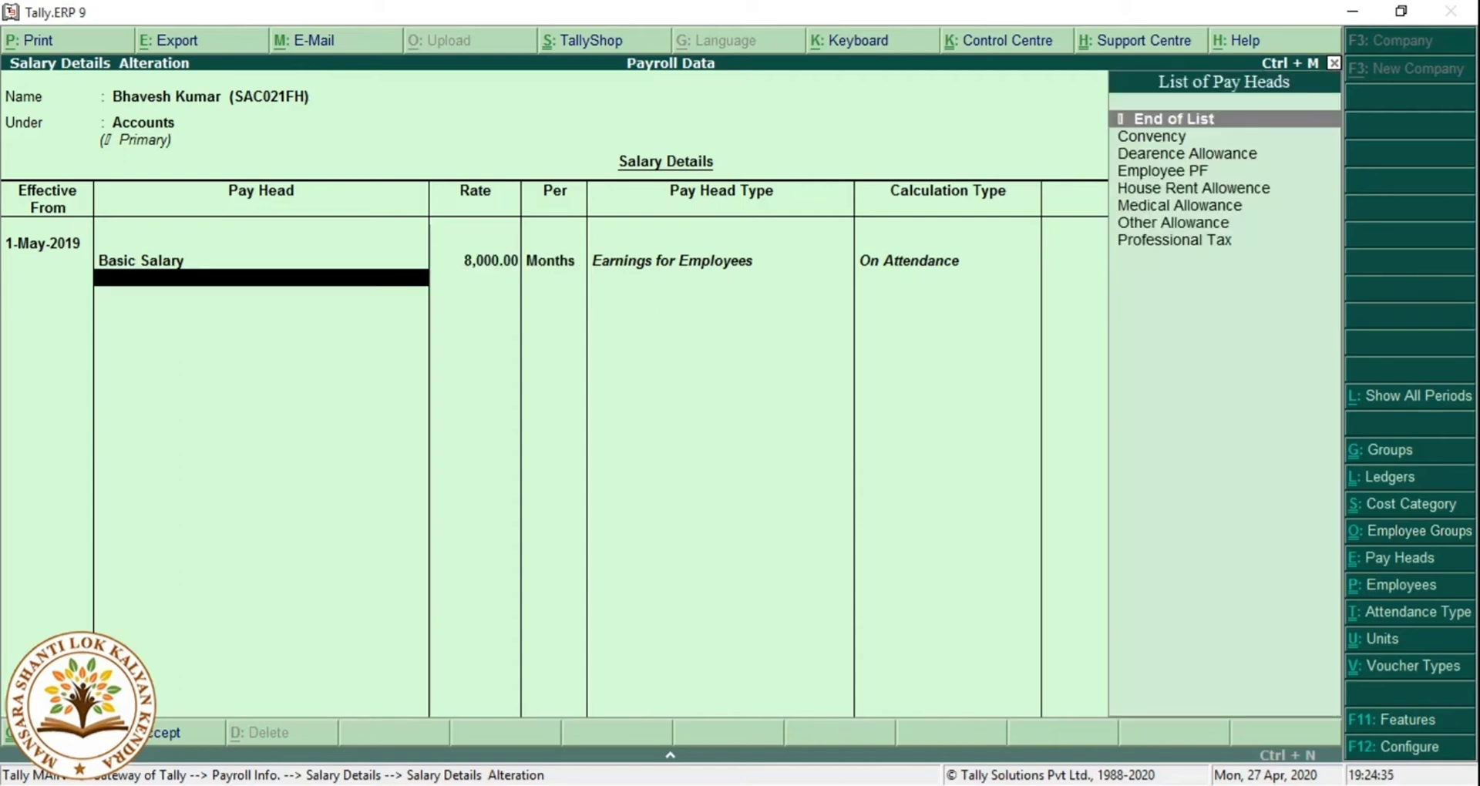
Add Convency at 1,000, then Dearence Allowance, Employee PF and House Rent Allowence.
key(Down)
key(Return)
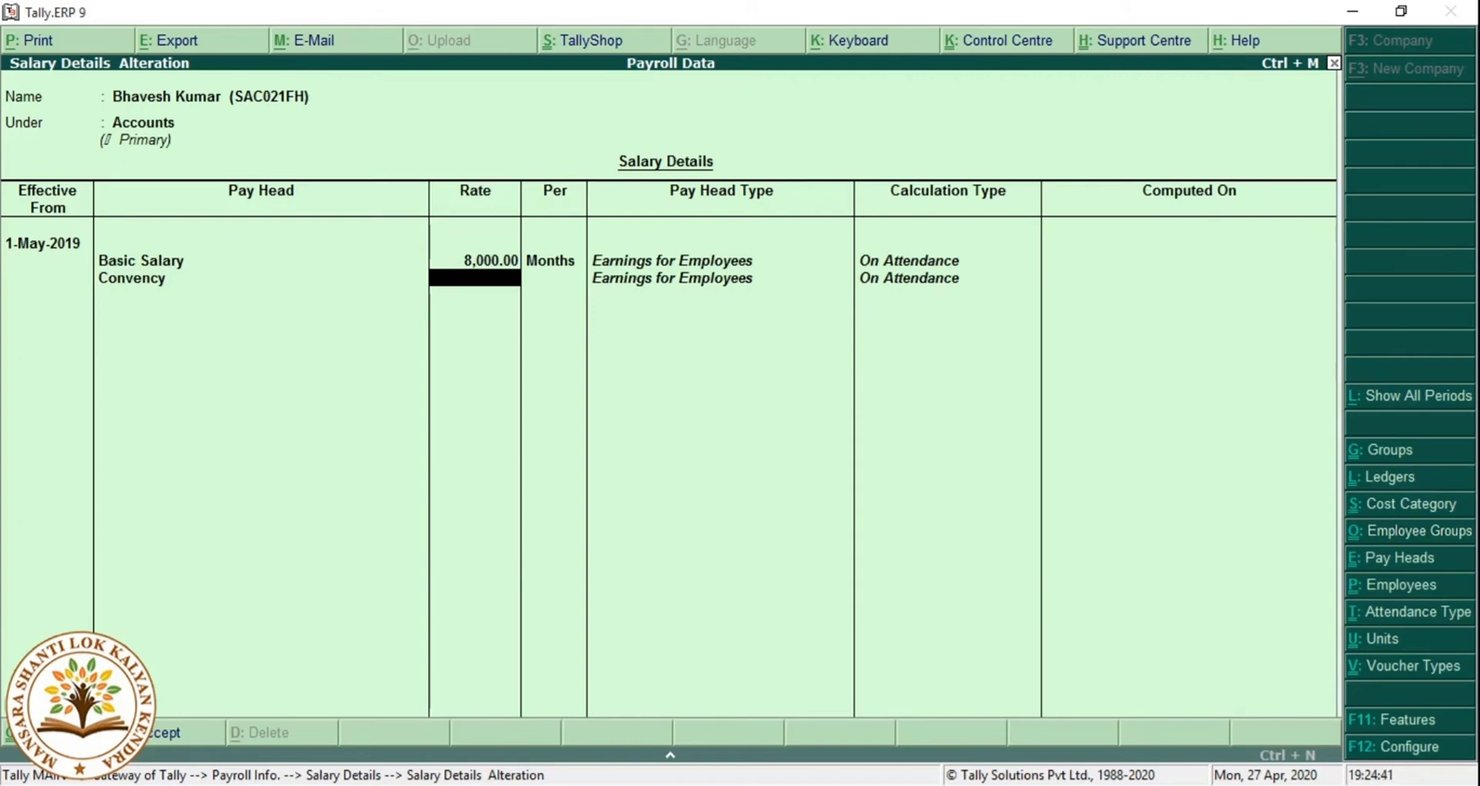
text(1000)
key(Return)
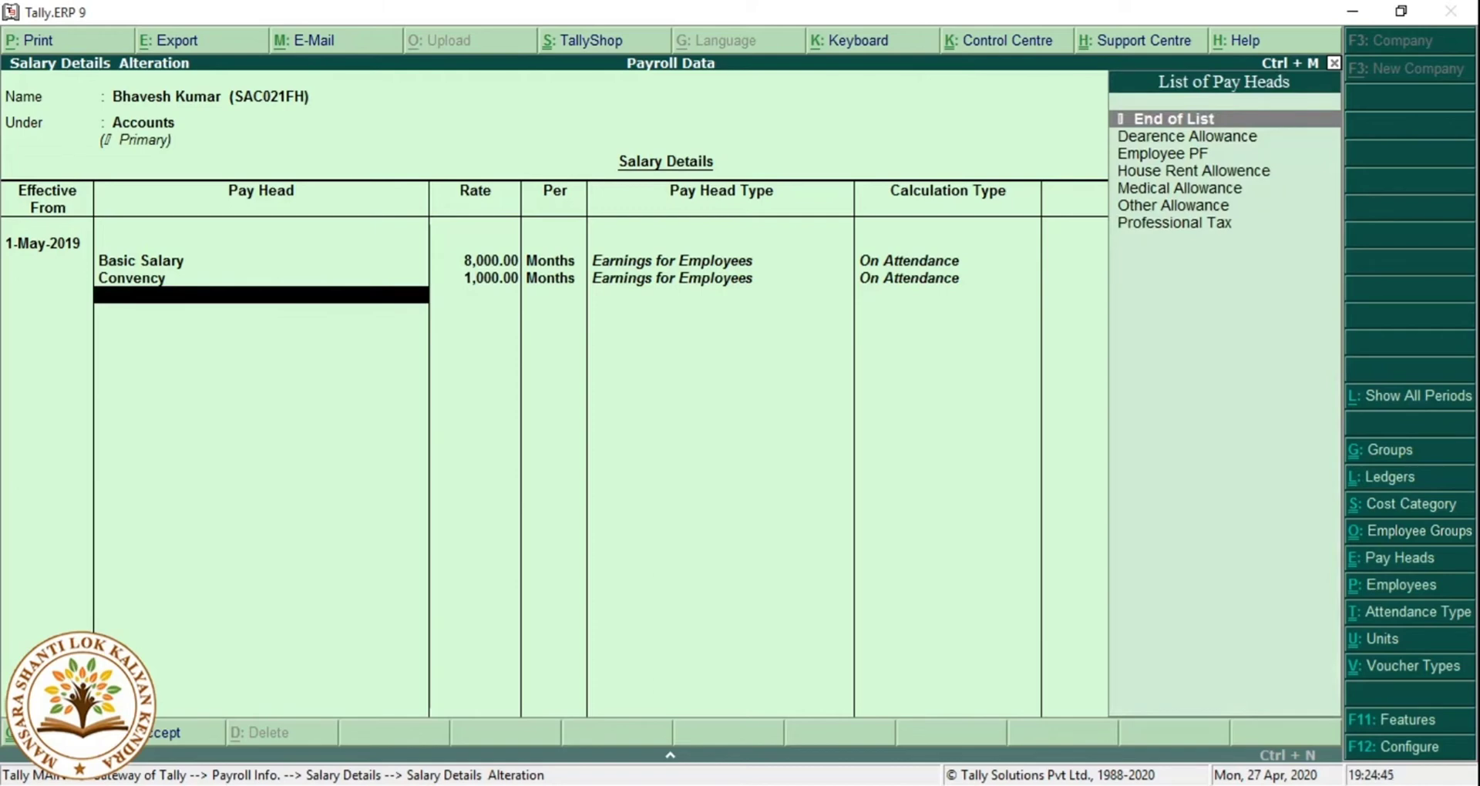
key(Down)
key(Return)
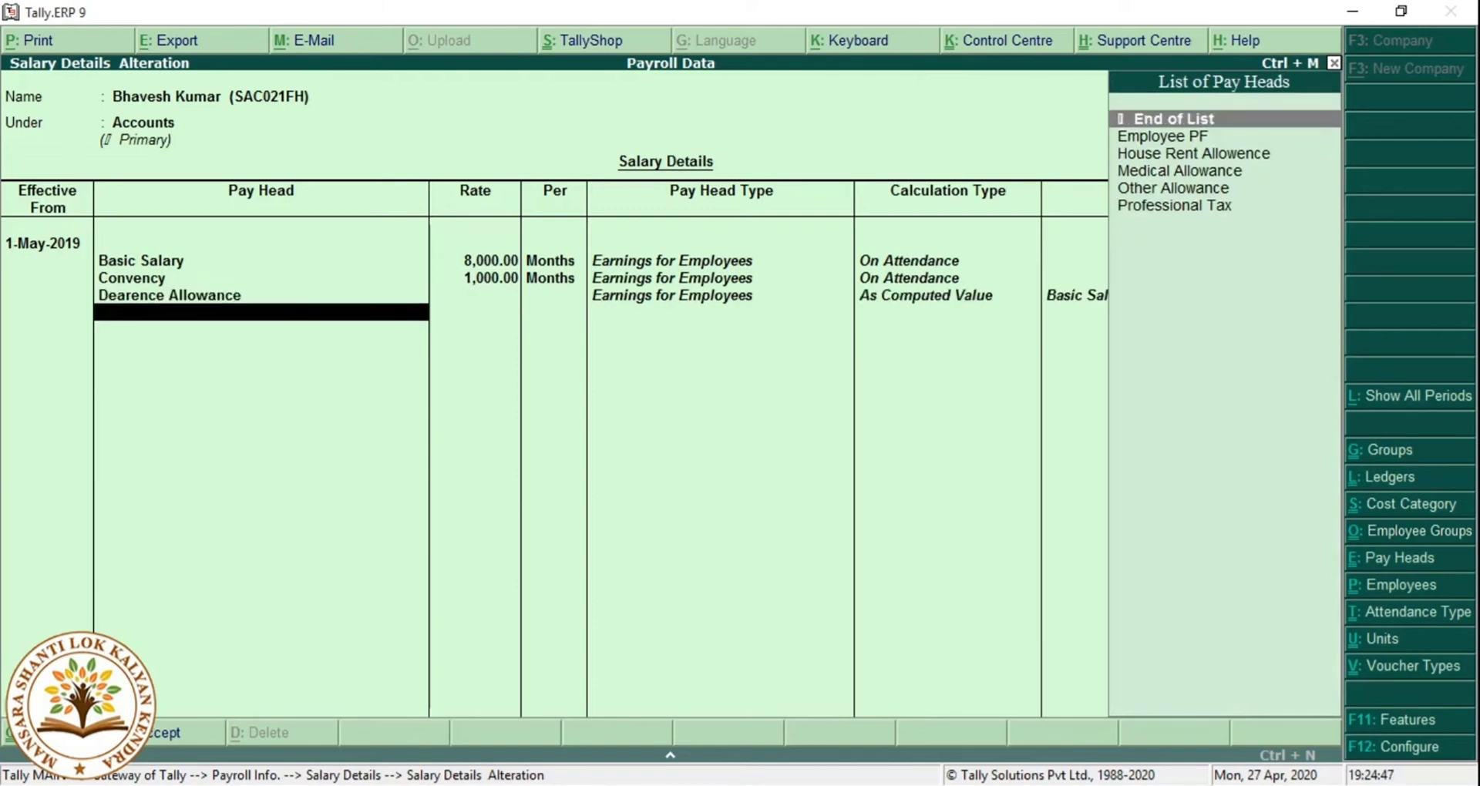
key(Down)
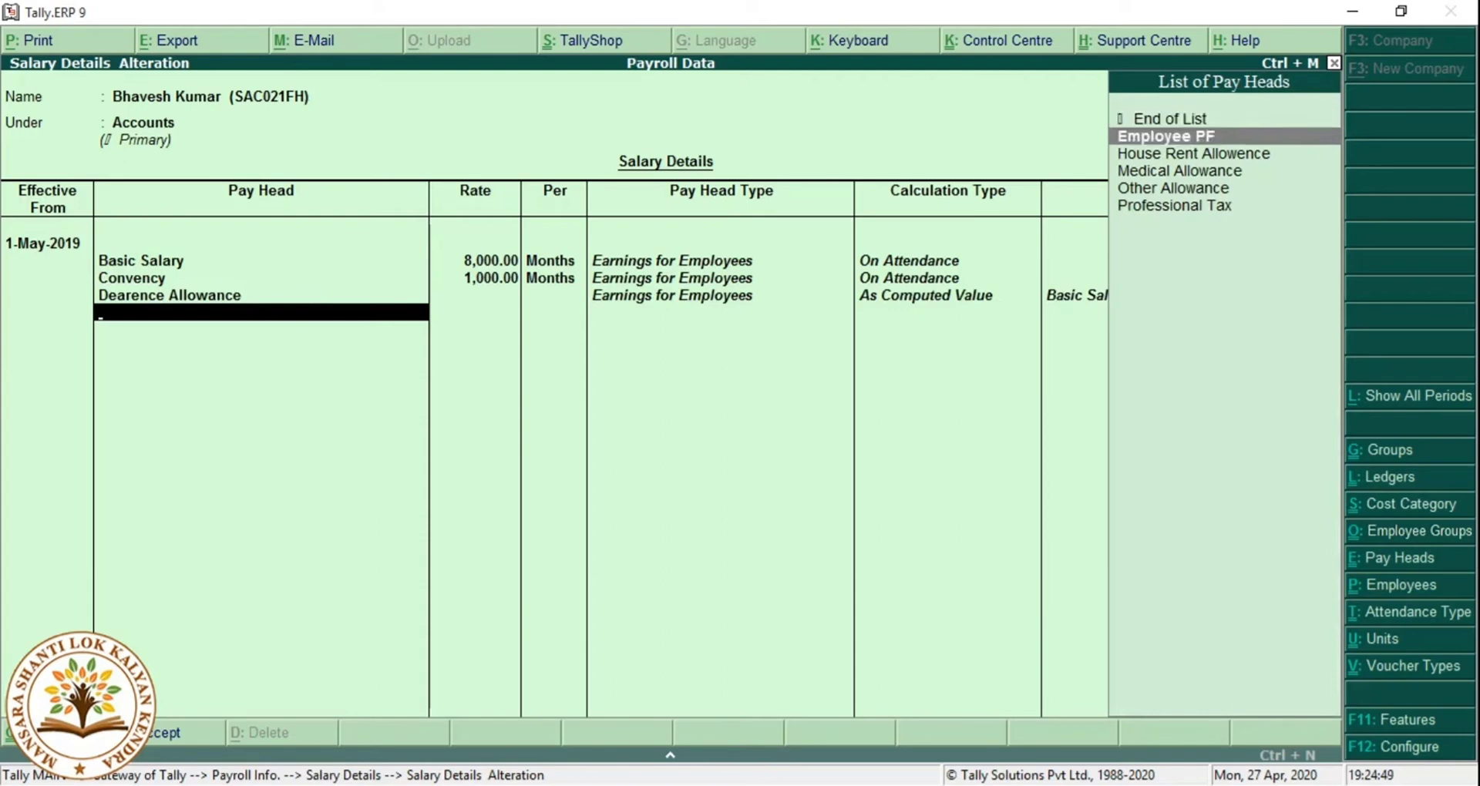
key(Return)
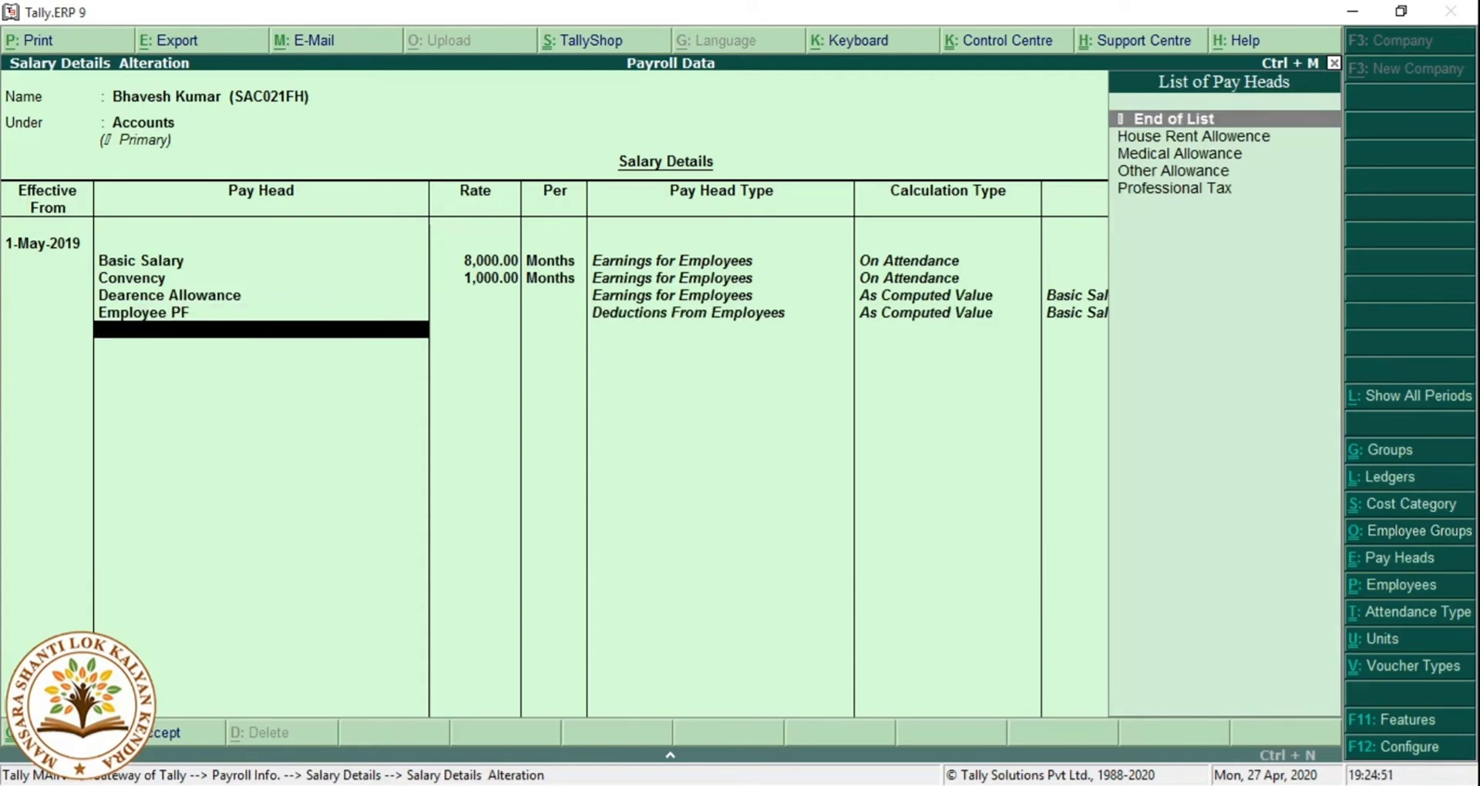
key(Down)
key(Return)
Add Medical Allowance 1,250, Other Allowance 700 and Professional Tax, ending the May list.
key(Down)
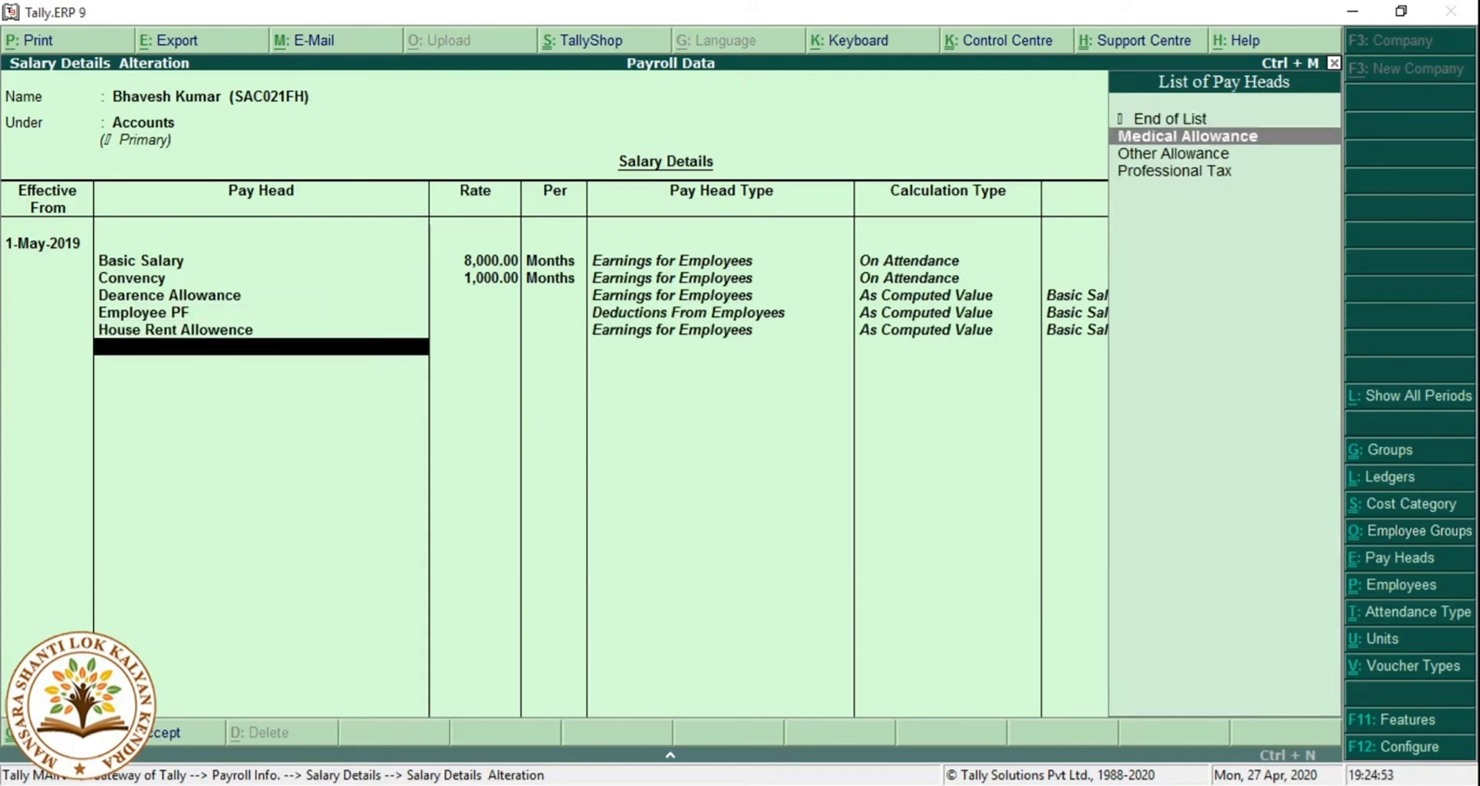
key(Return)
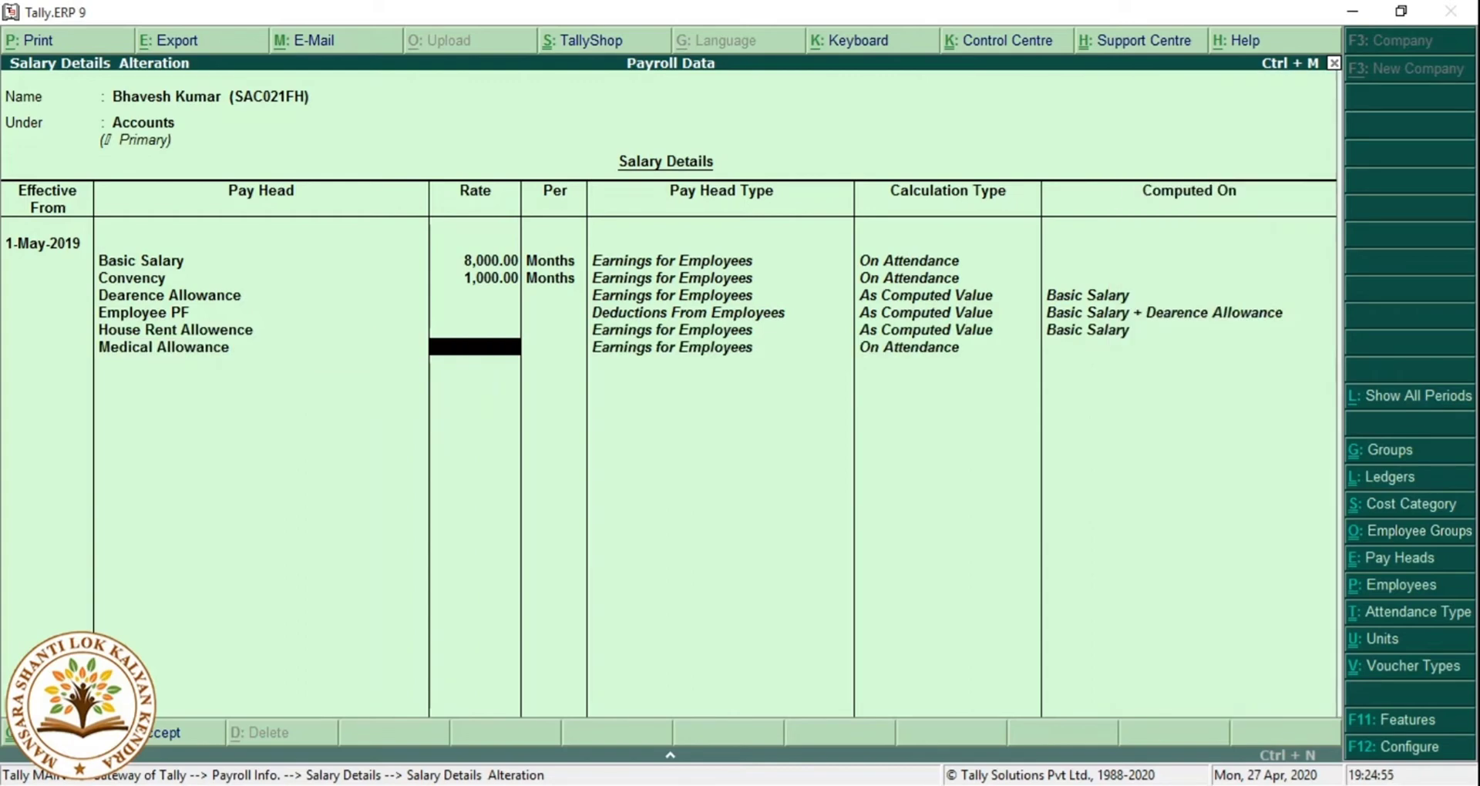
text(1,25)
text(0)
key(Return)
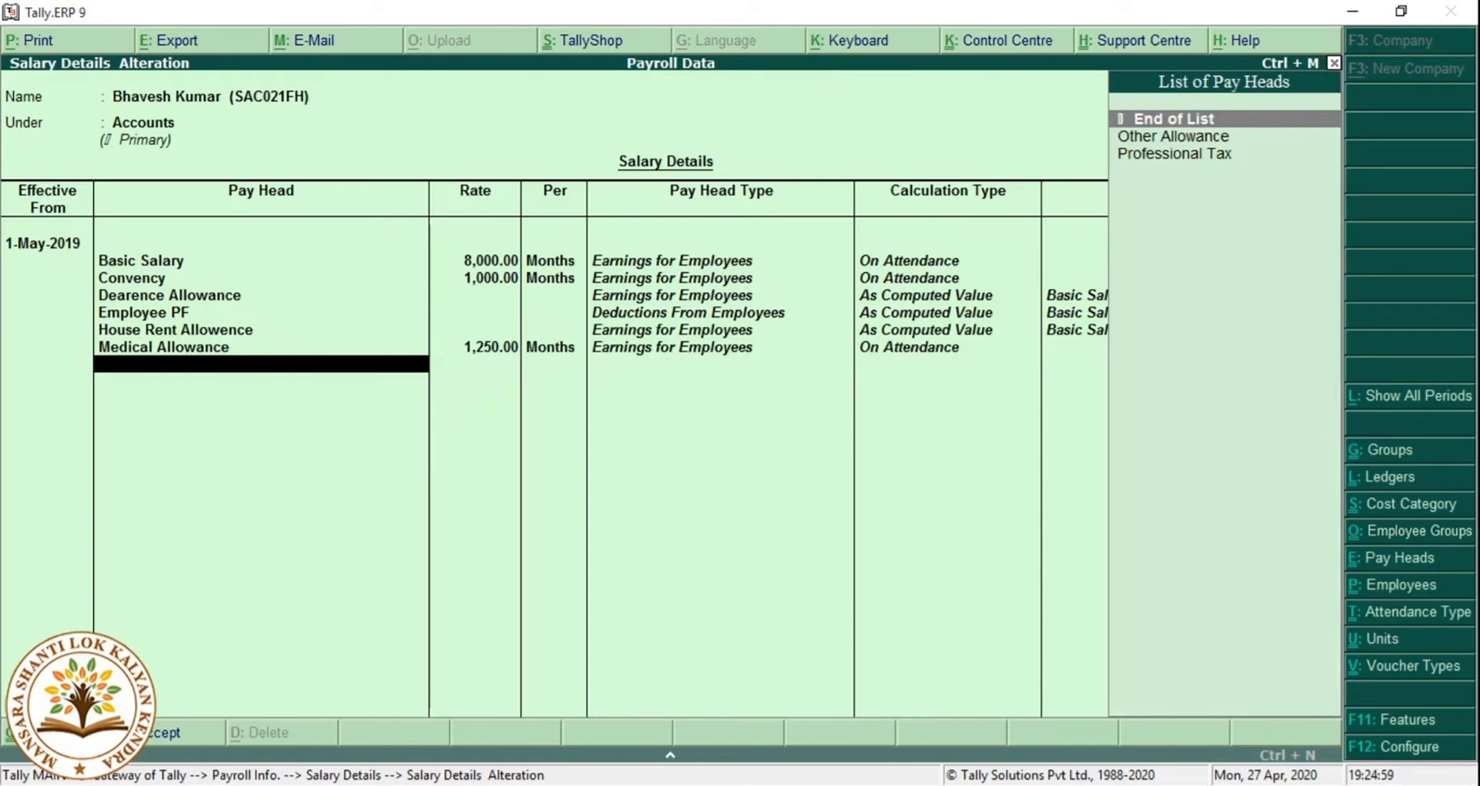
key(Down)
key(Return)
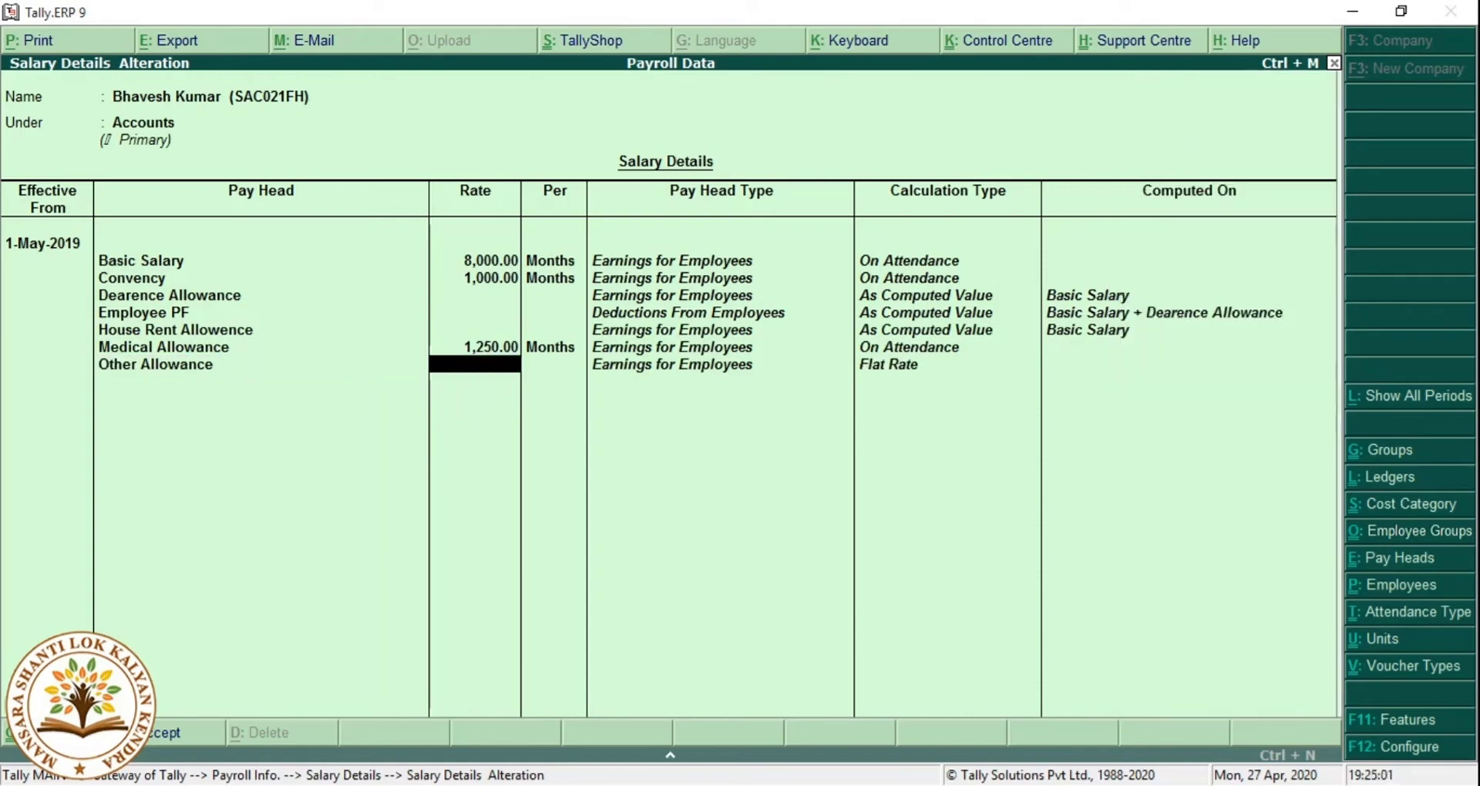
text(700)
key(Return)
key(Return)
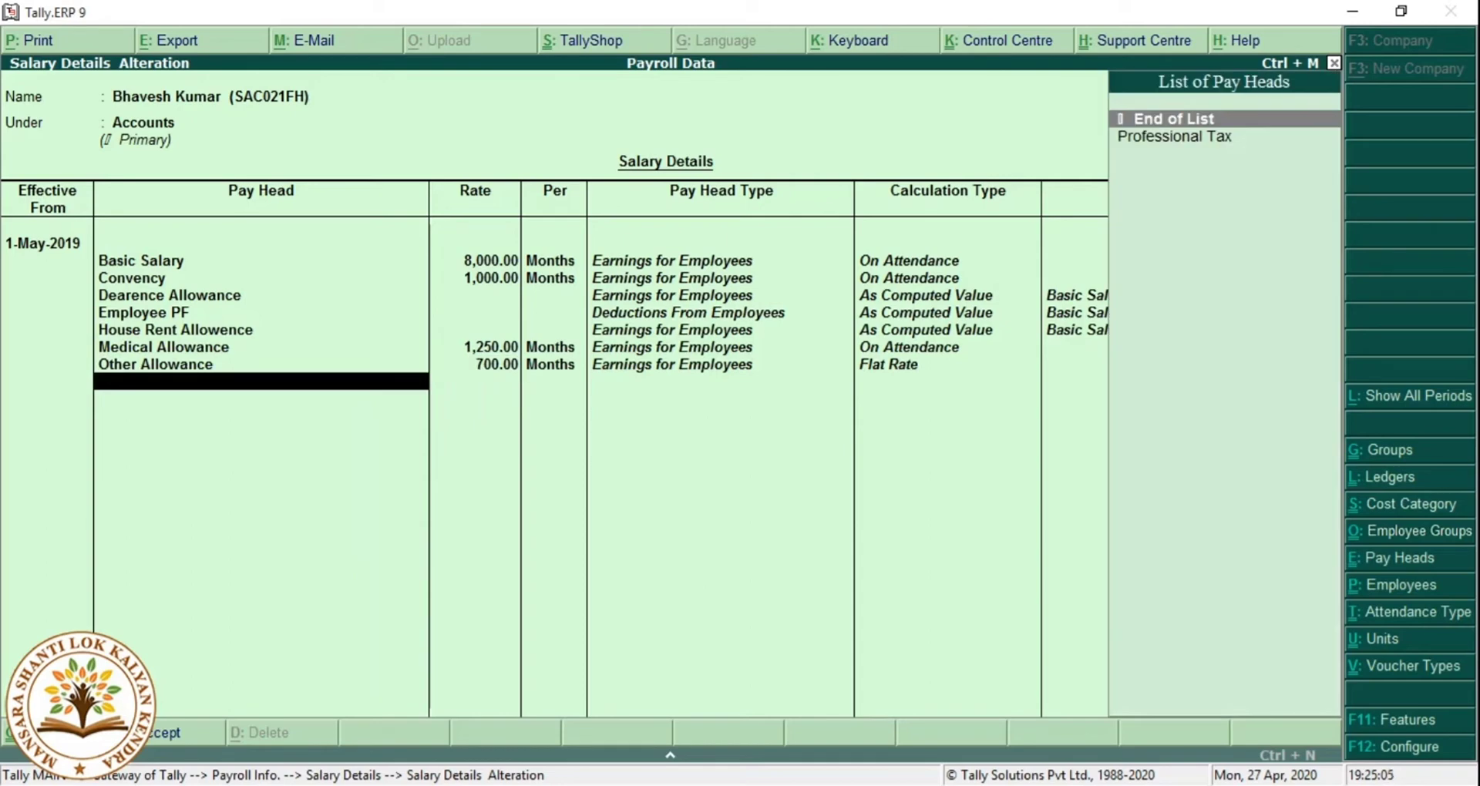
key(Down)
key(Return)
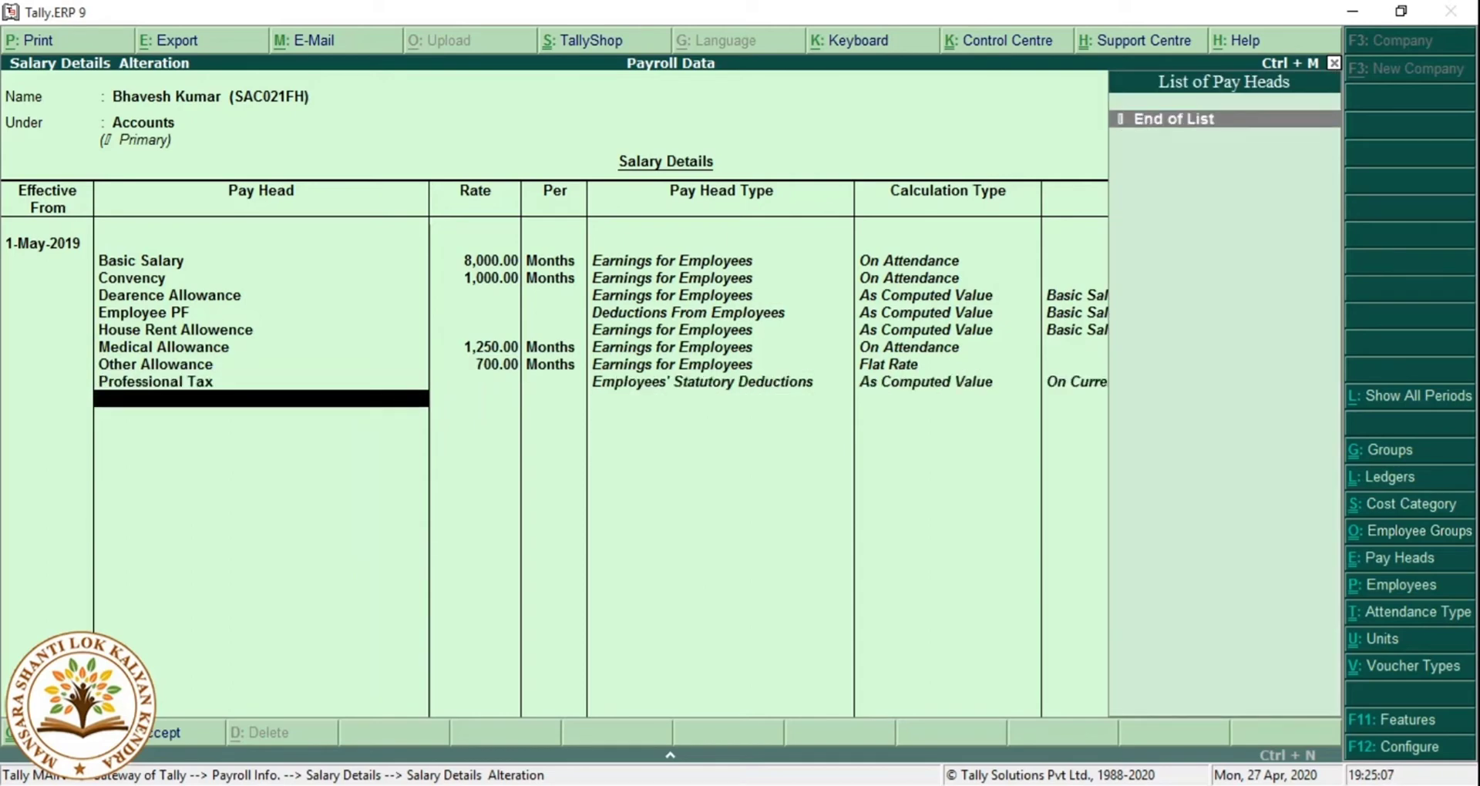
key(Return)
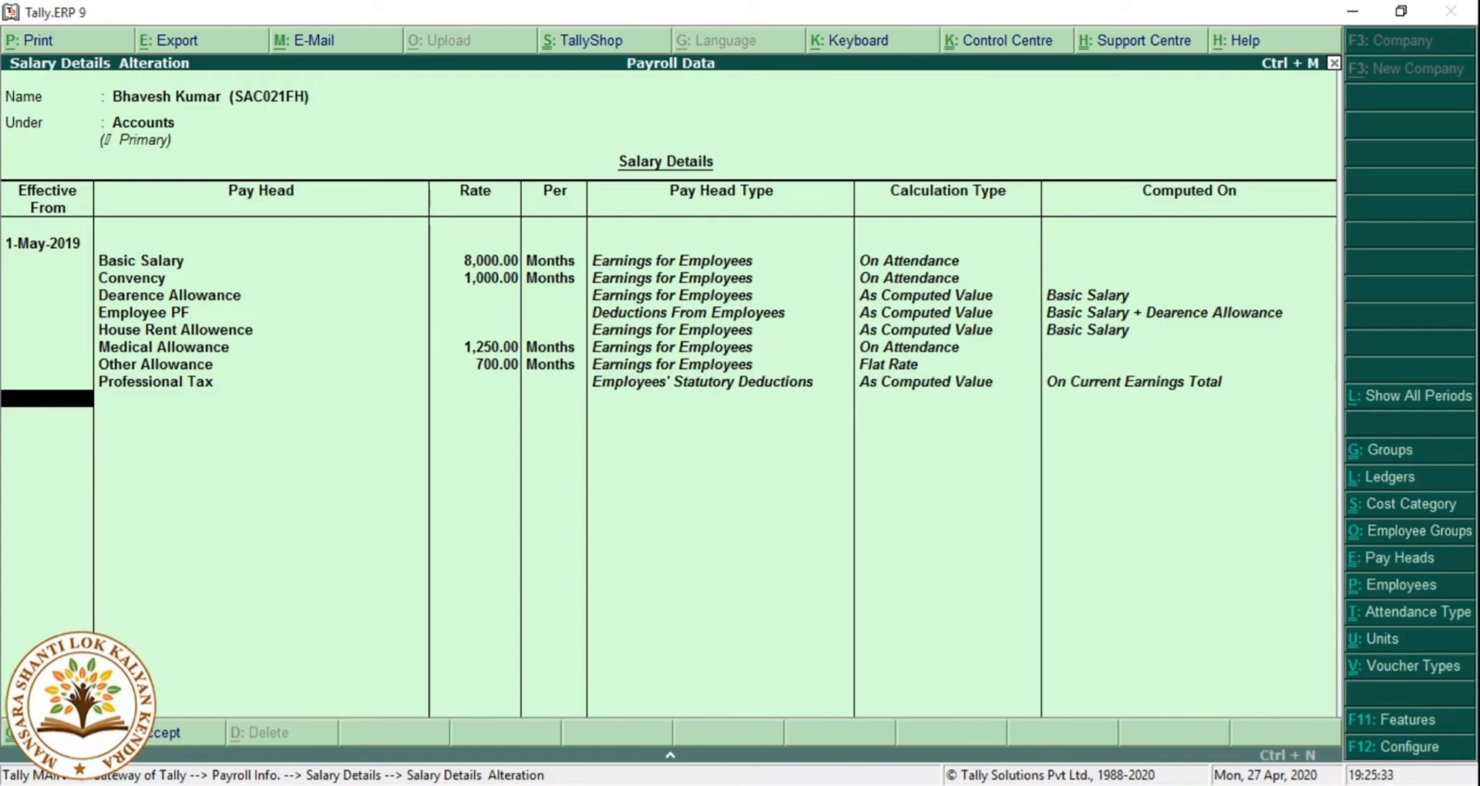
Add a 1-Jun-2019 revision copied unchanged from May, then enter 1-Jul-2019 as the next effective date.
text(01.06)
key(Return)
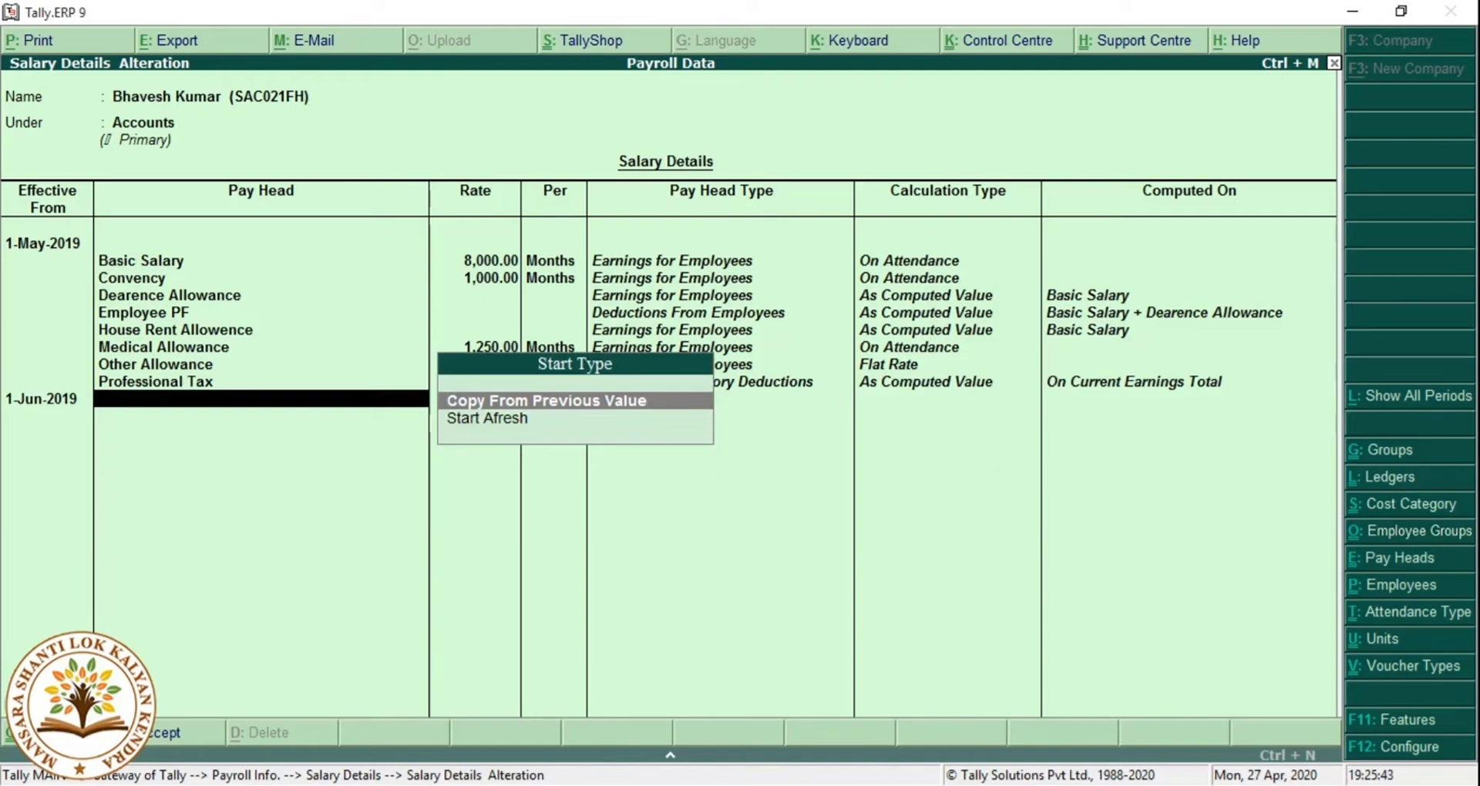
key(Return)
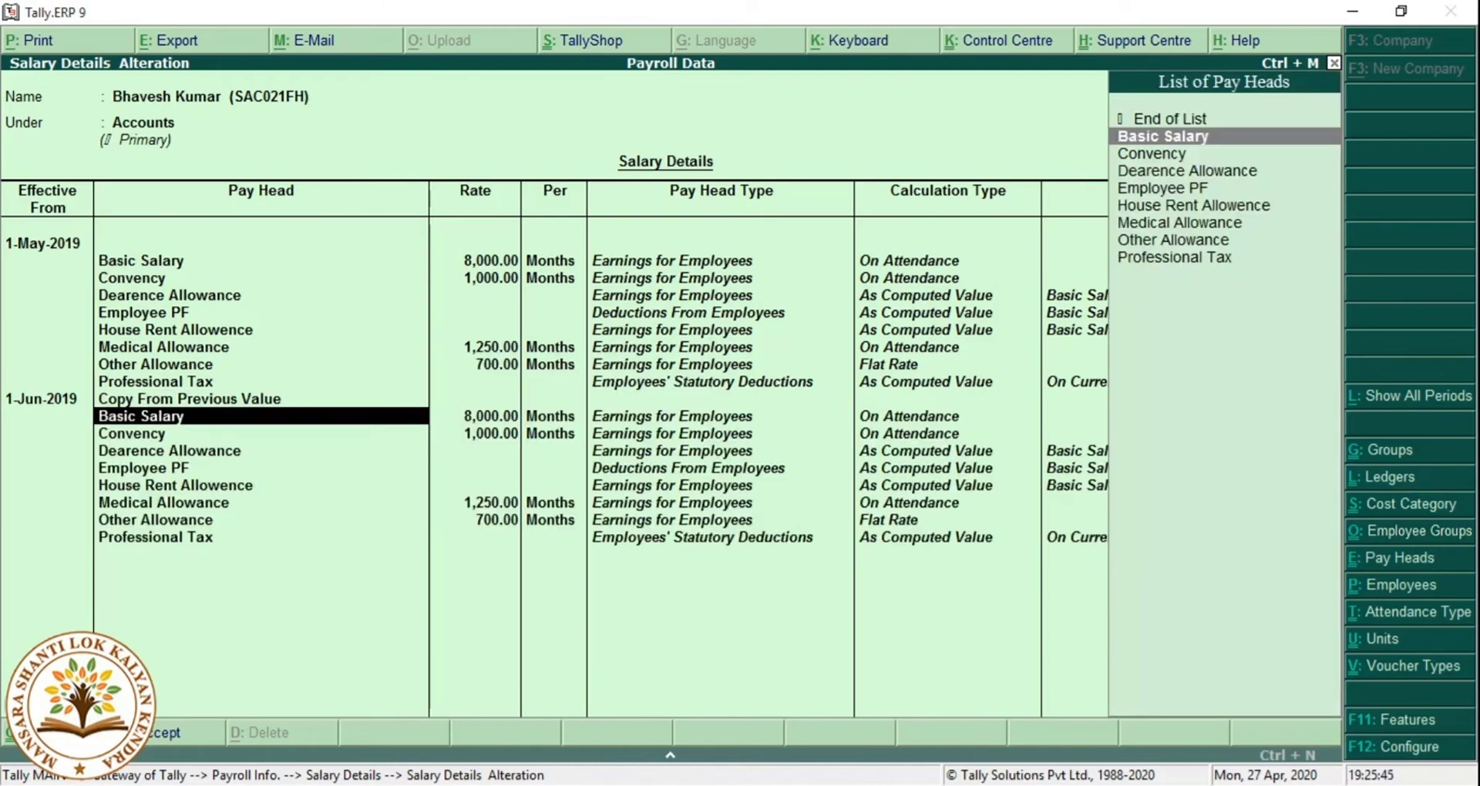
key(Return)
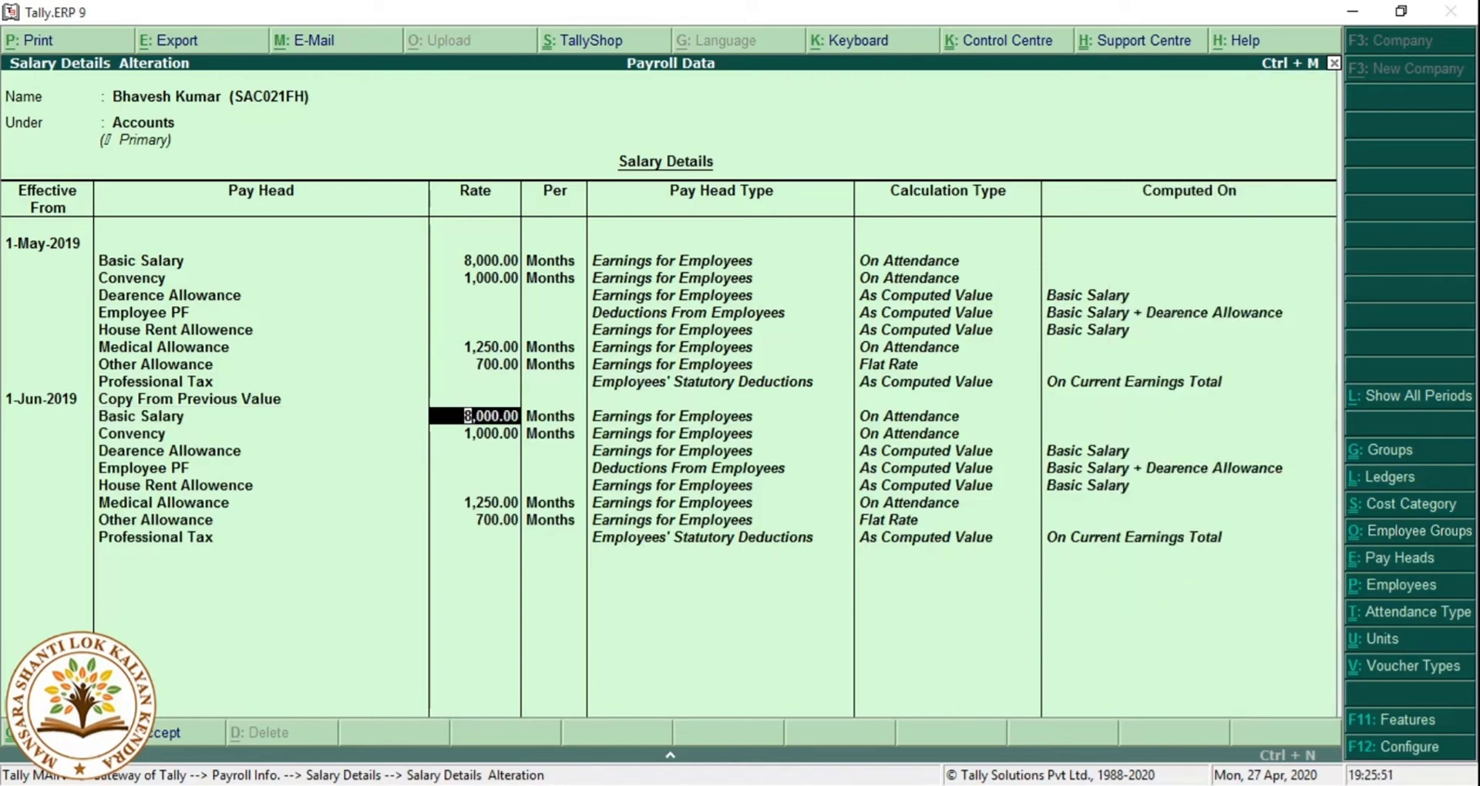
key(Return)
key(Return)
key(Return)
key(Return)
key(Return)
key(Return)
key(Return)
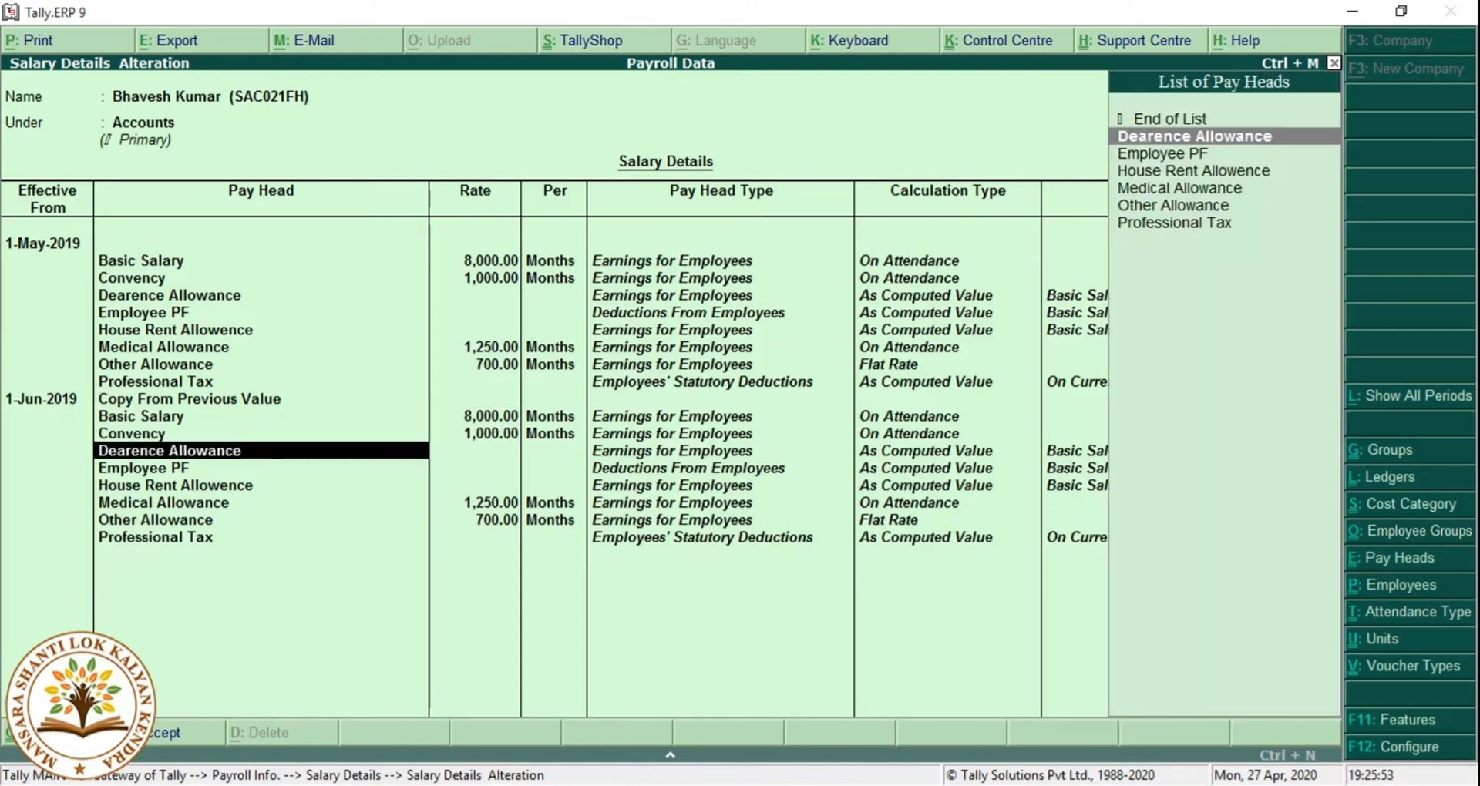
key(Return)
key(Return)
key(Return)
key(Return)
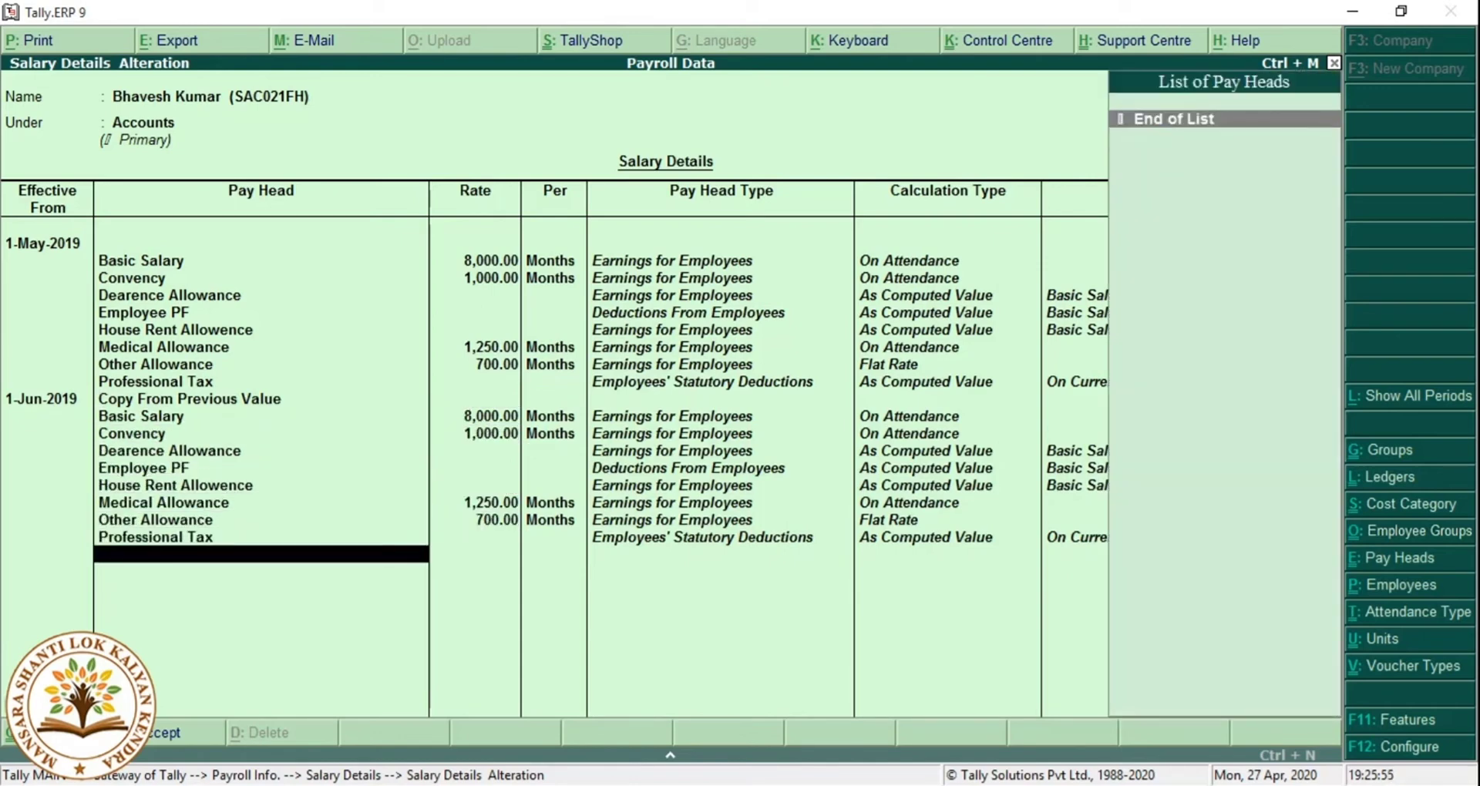
key(Return)
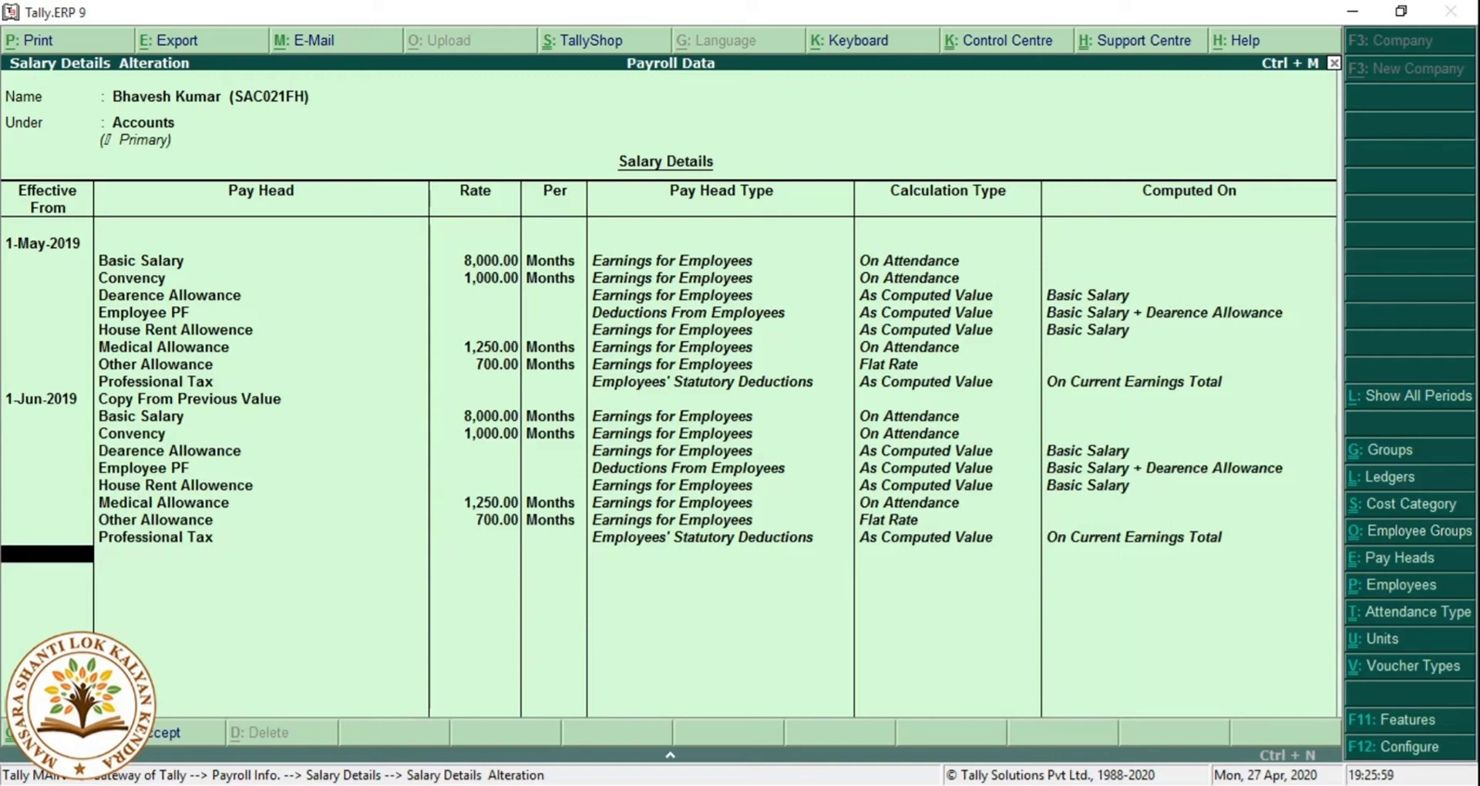
text(01.07)
key(Return)
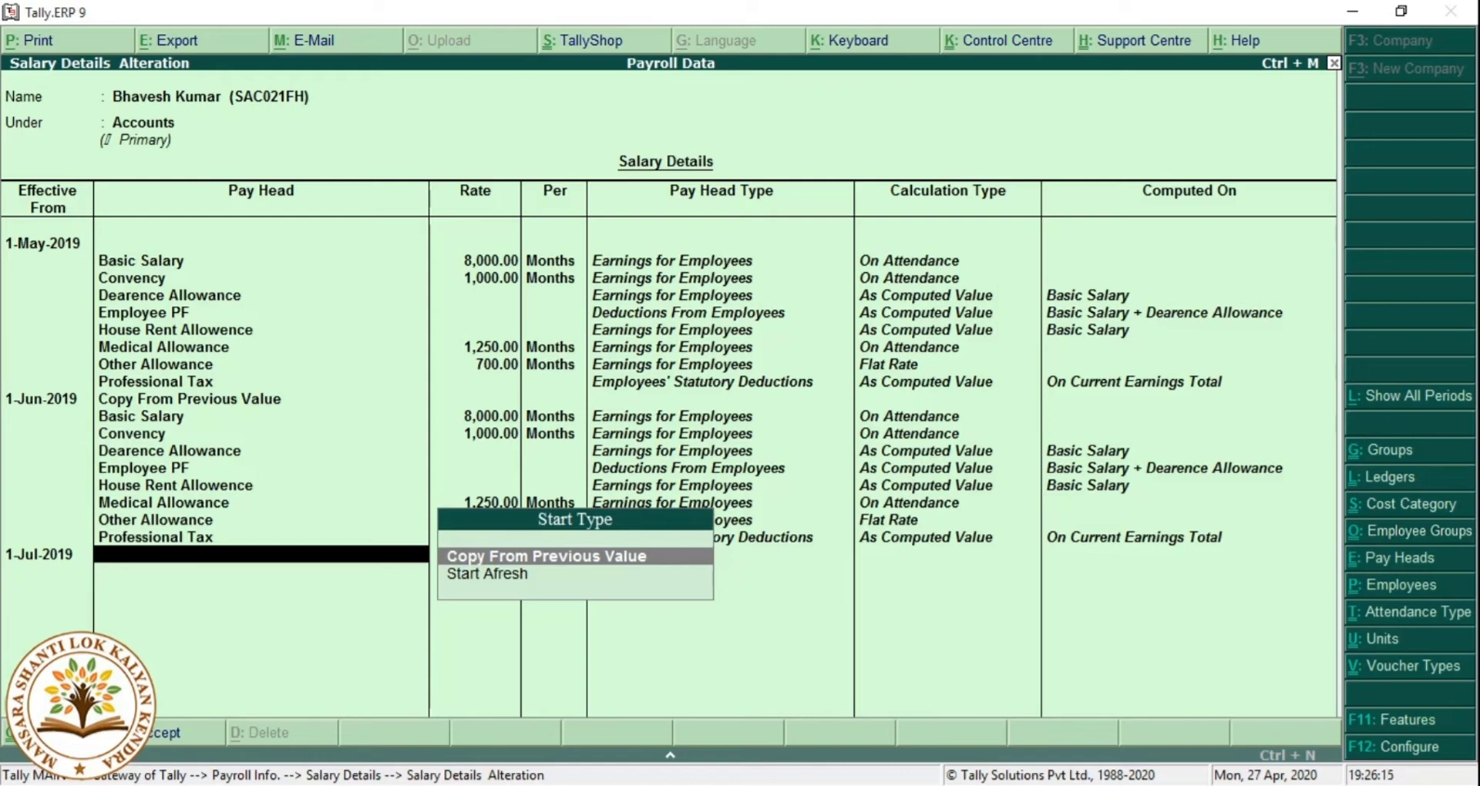
Set July-2019 rates to Basic 10,000, Convency 1,200, Medical 1,500 and Other 1,000, and save.
key(Return)
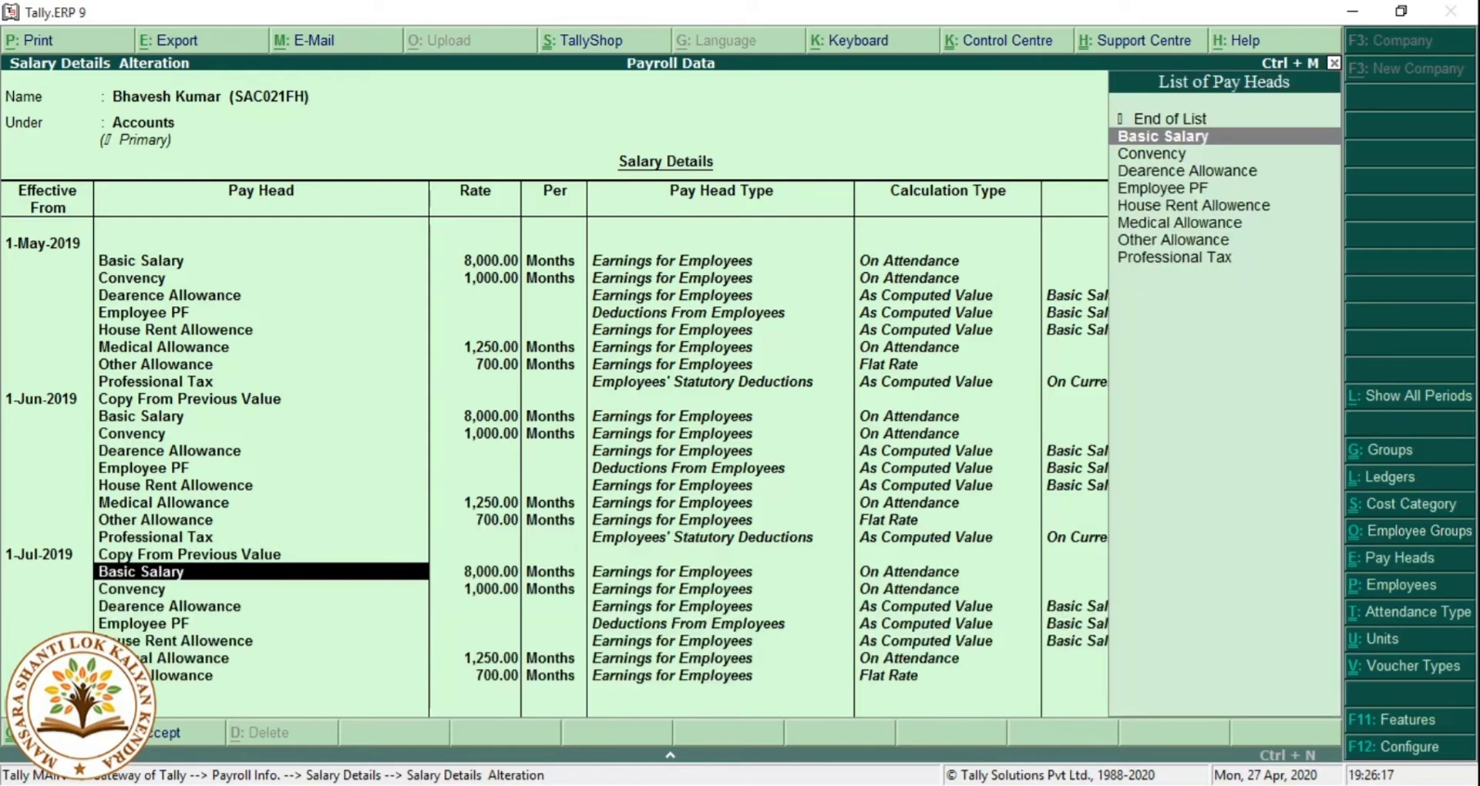
key(Return)
key(Return)
key(BackSpace)
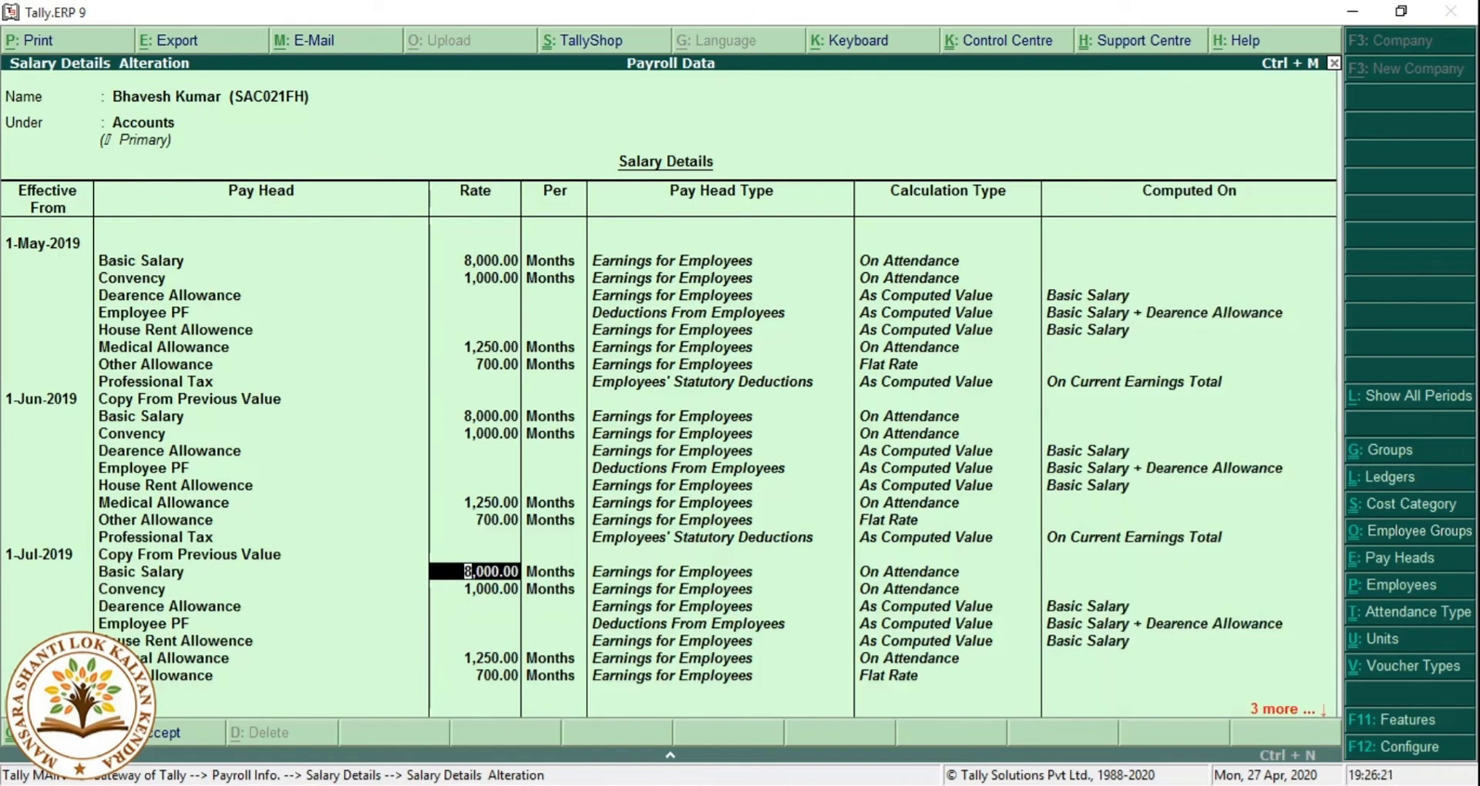
text(10000)
key(Return)
key(Return)
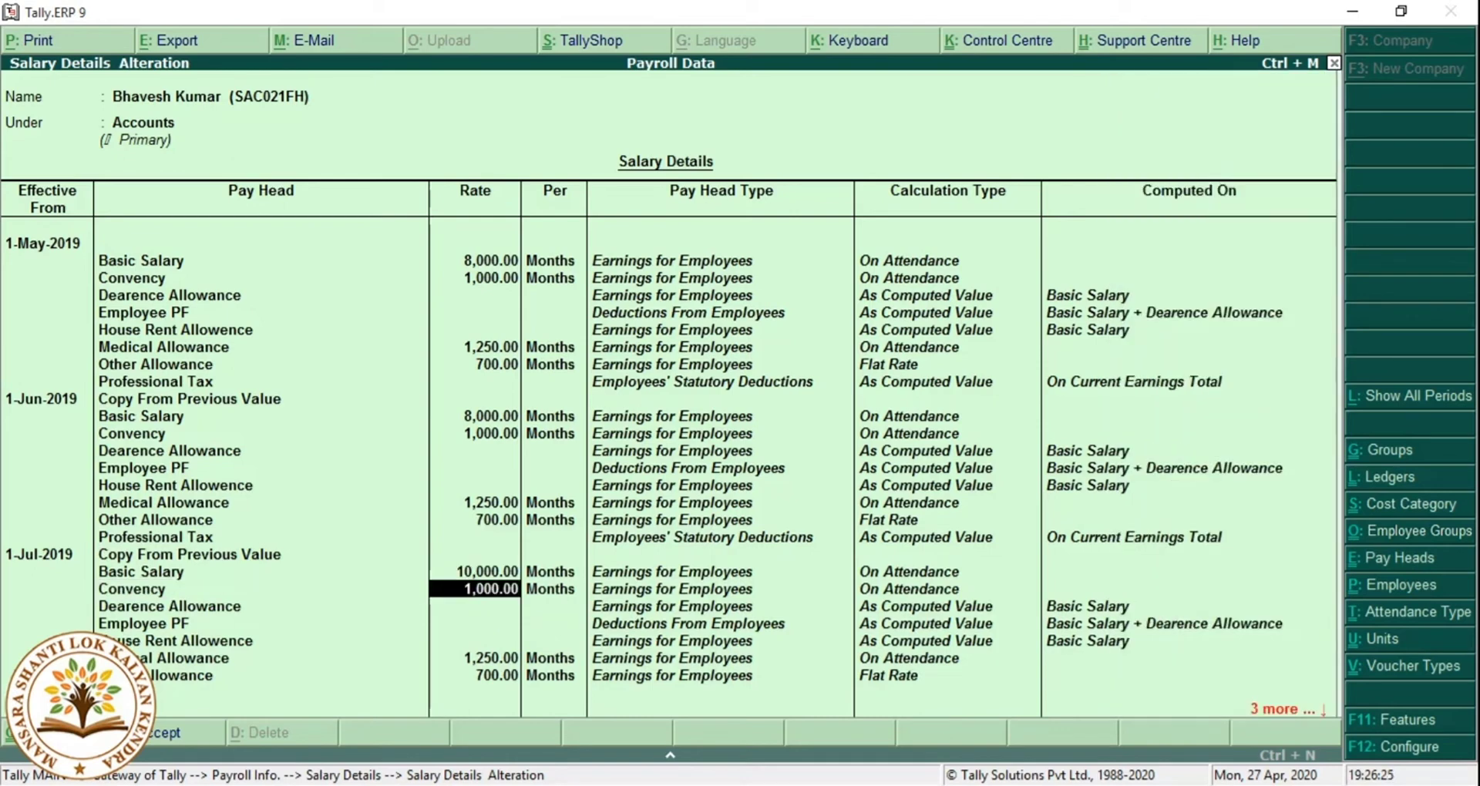
text(1200)
key(Return)
key(Return)
key(Return)
key(Return)
key(Return)
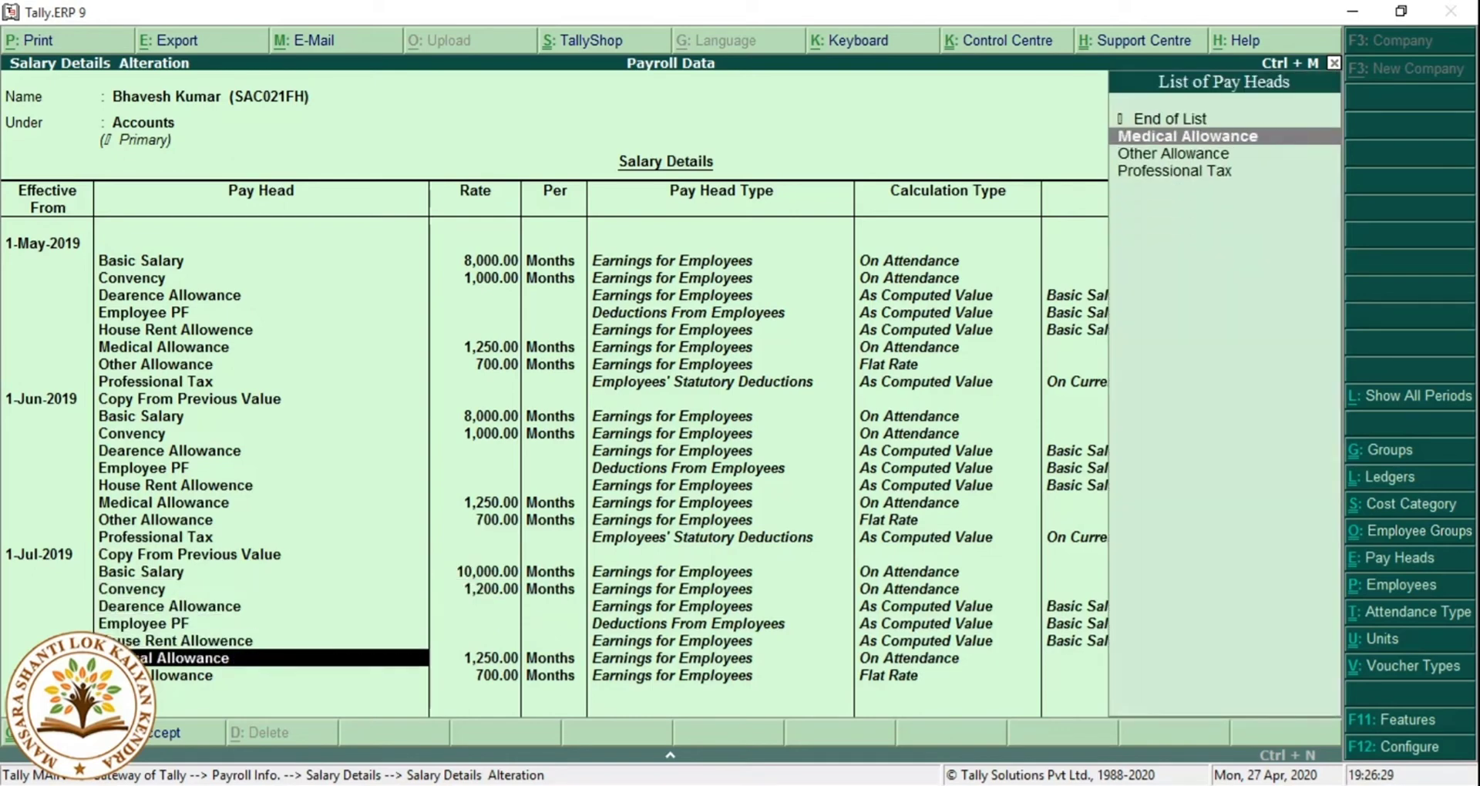
text(1500)
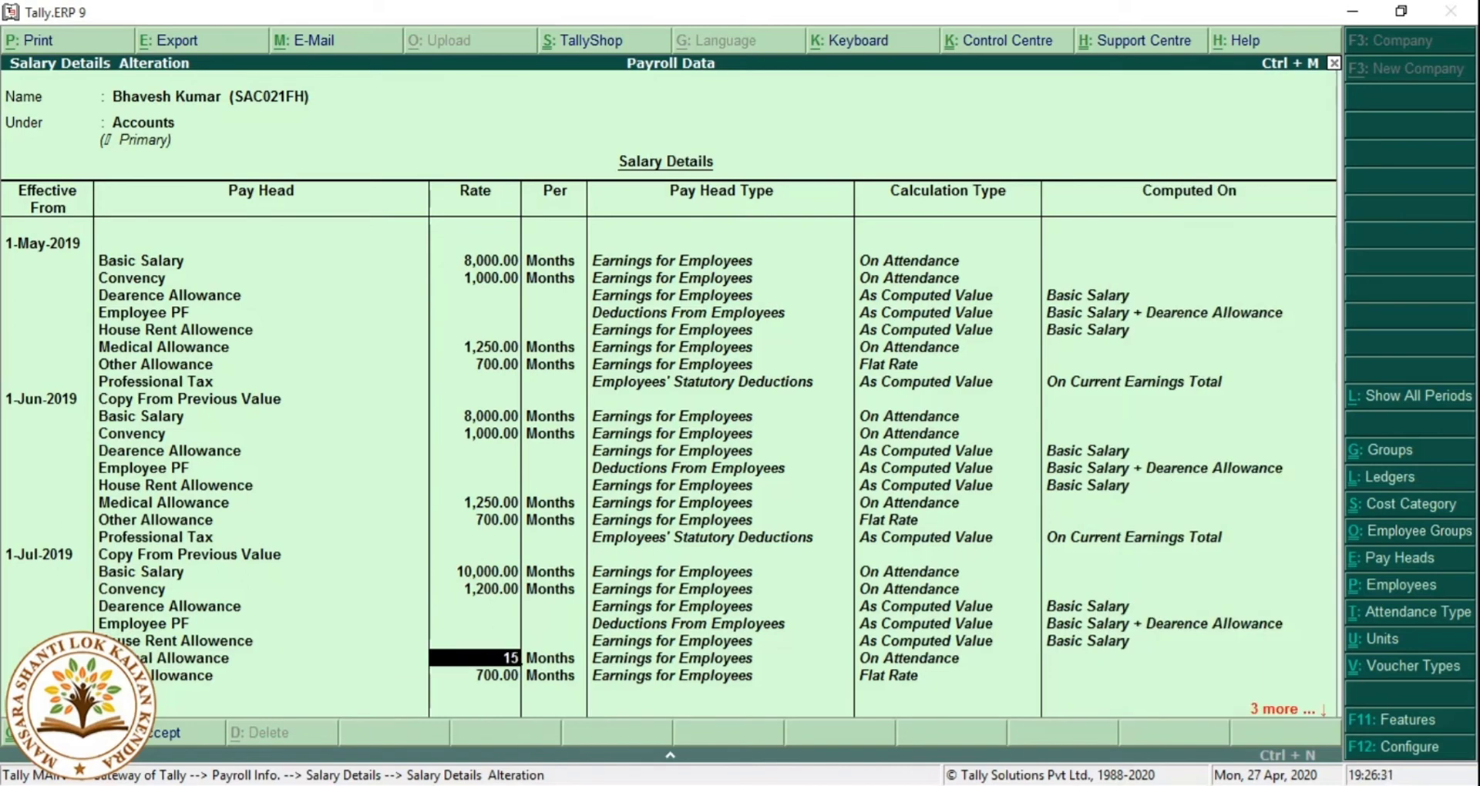
key(Return)
key(Return)
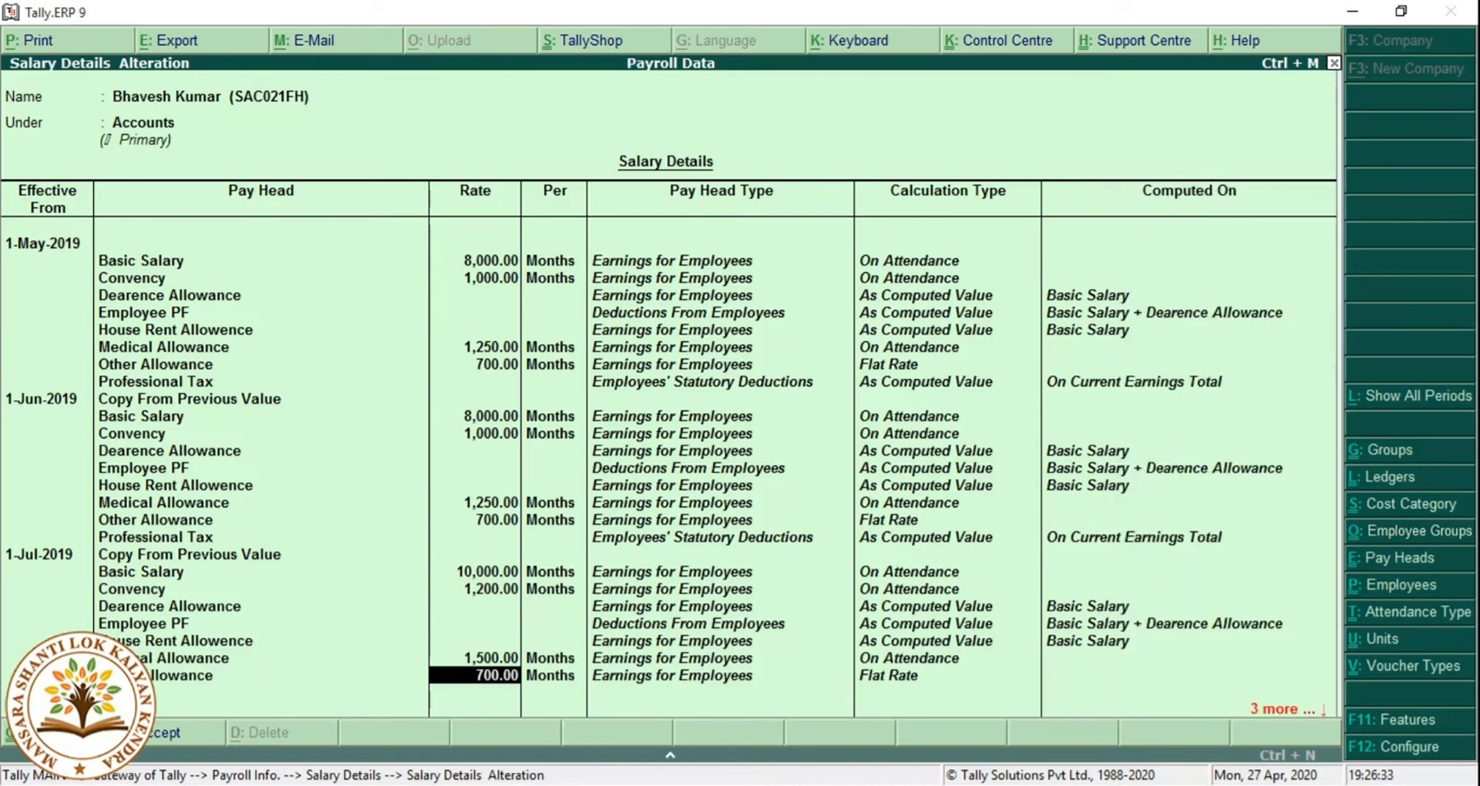
text(1000)
key(Return)
key(Return)
key(Return)
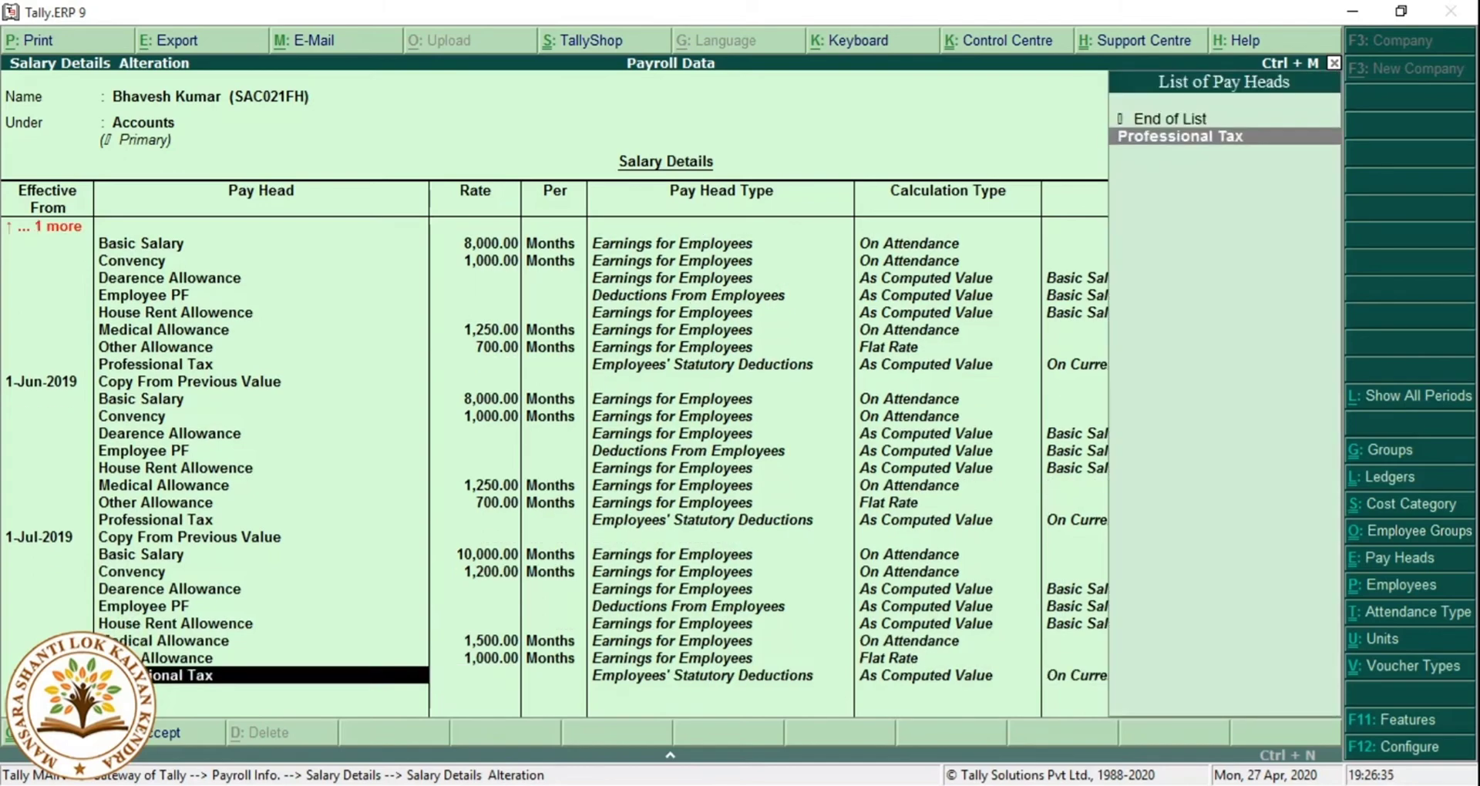
key(Return)
key(Return)
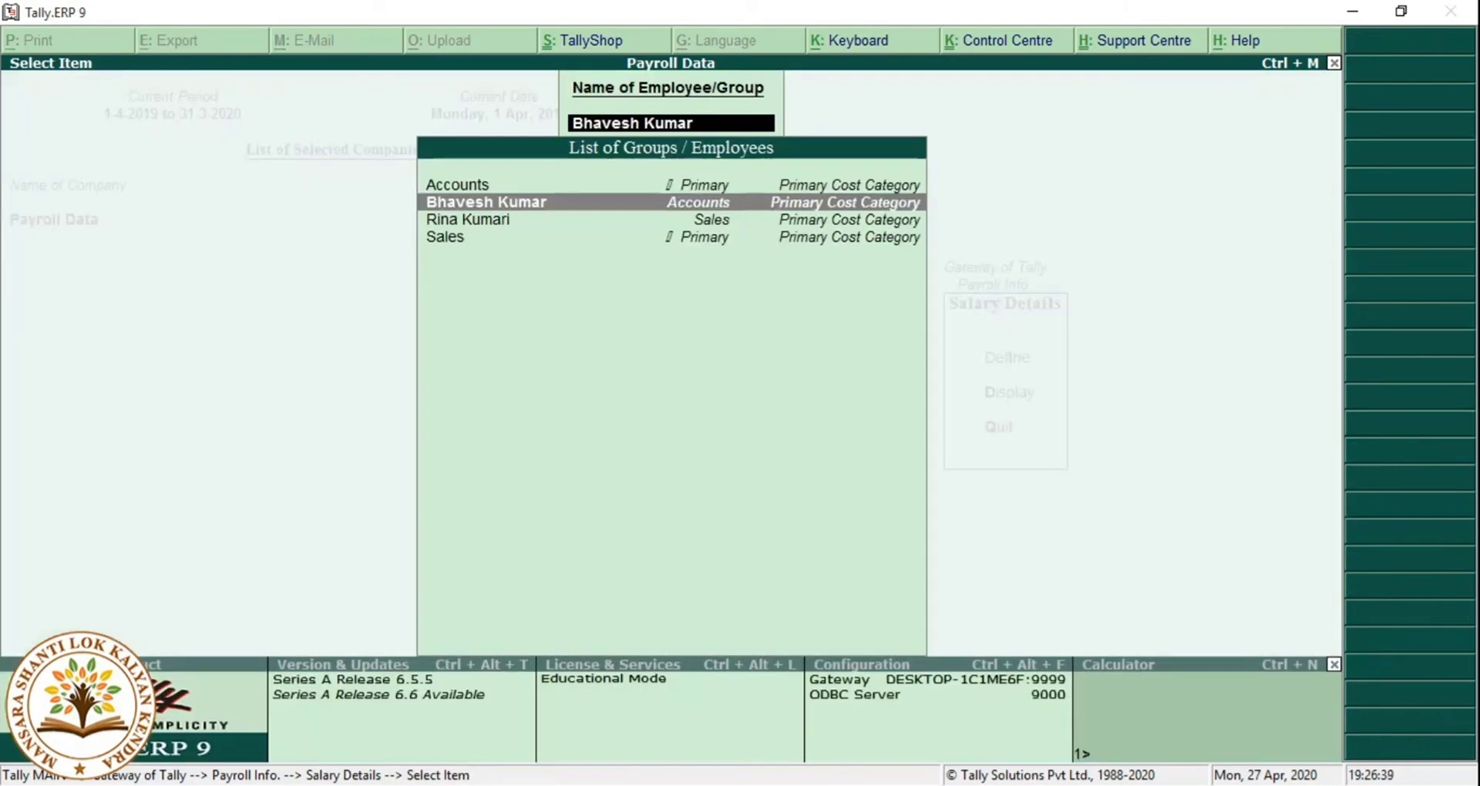
For the Sales employee, set effective date 1-May-2019 with Basic Salary 7,000.
key(Down)
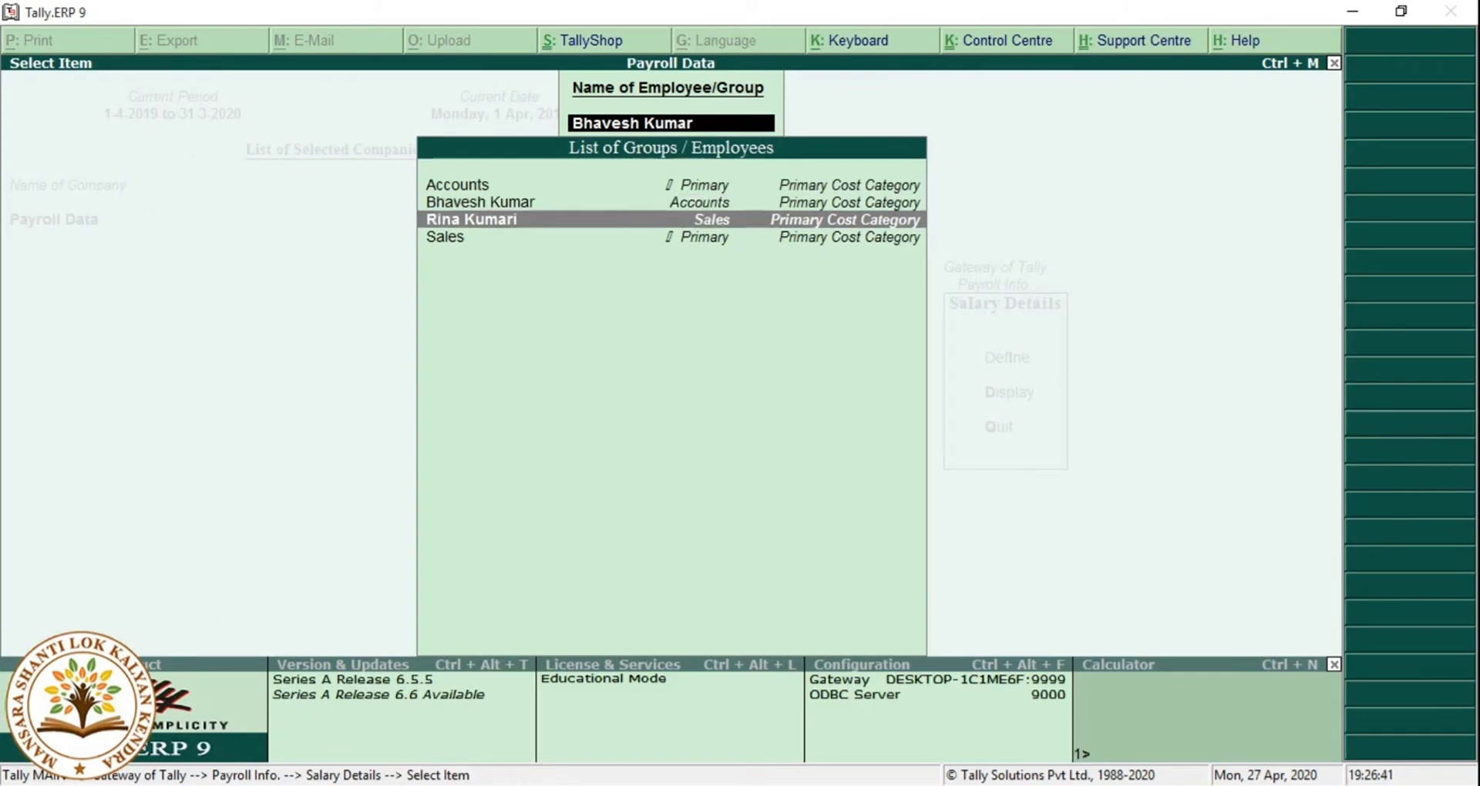
key(Return)
text(01)
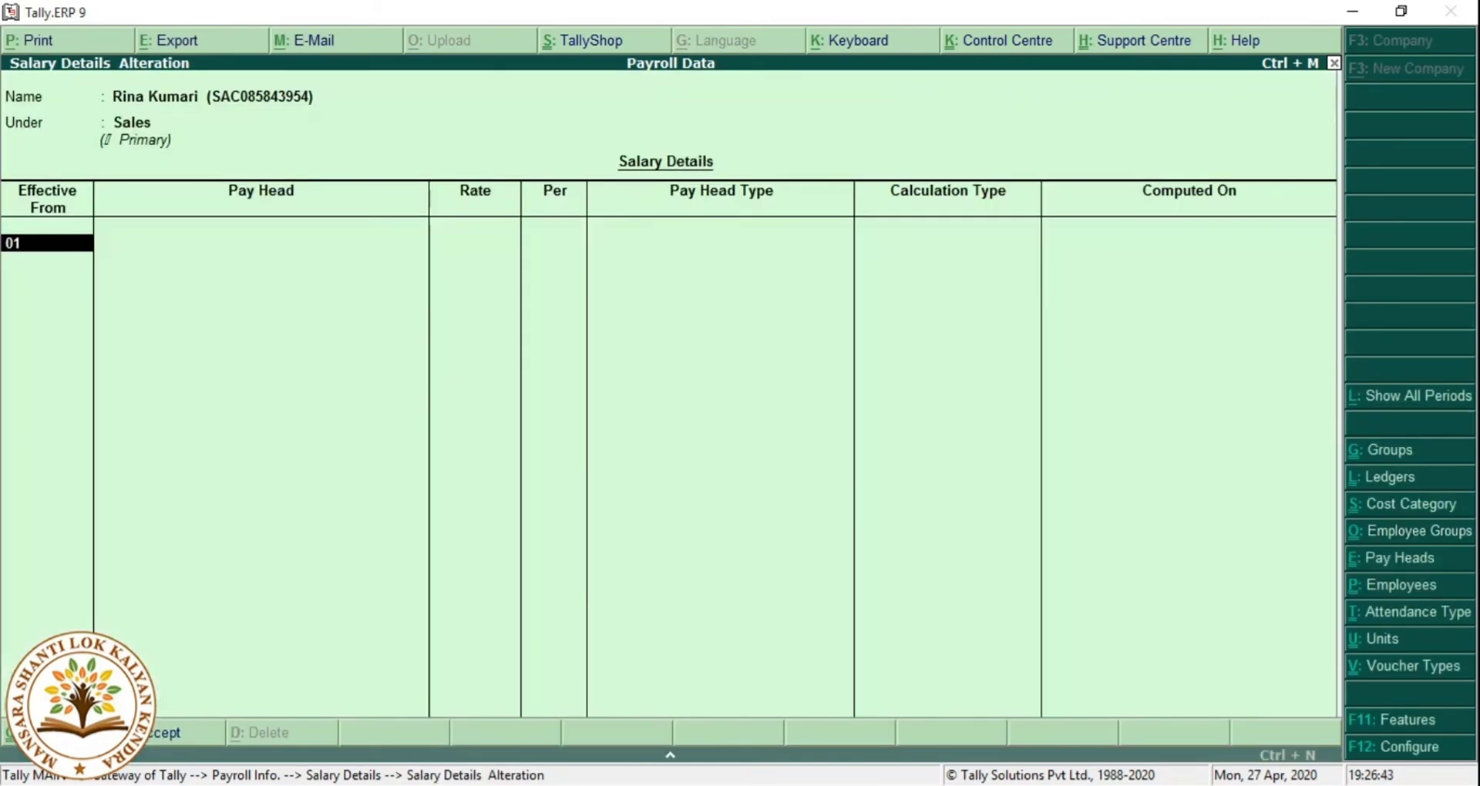
text(.05)
key(Return)
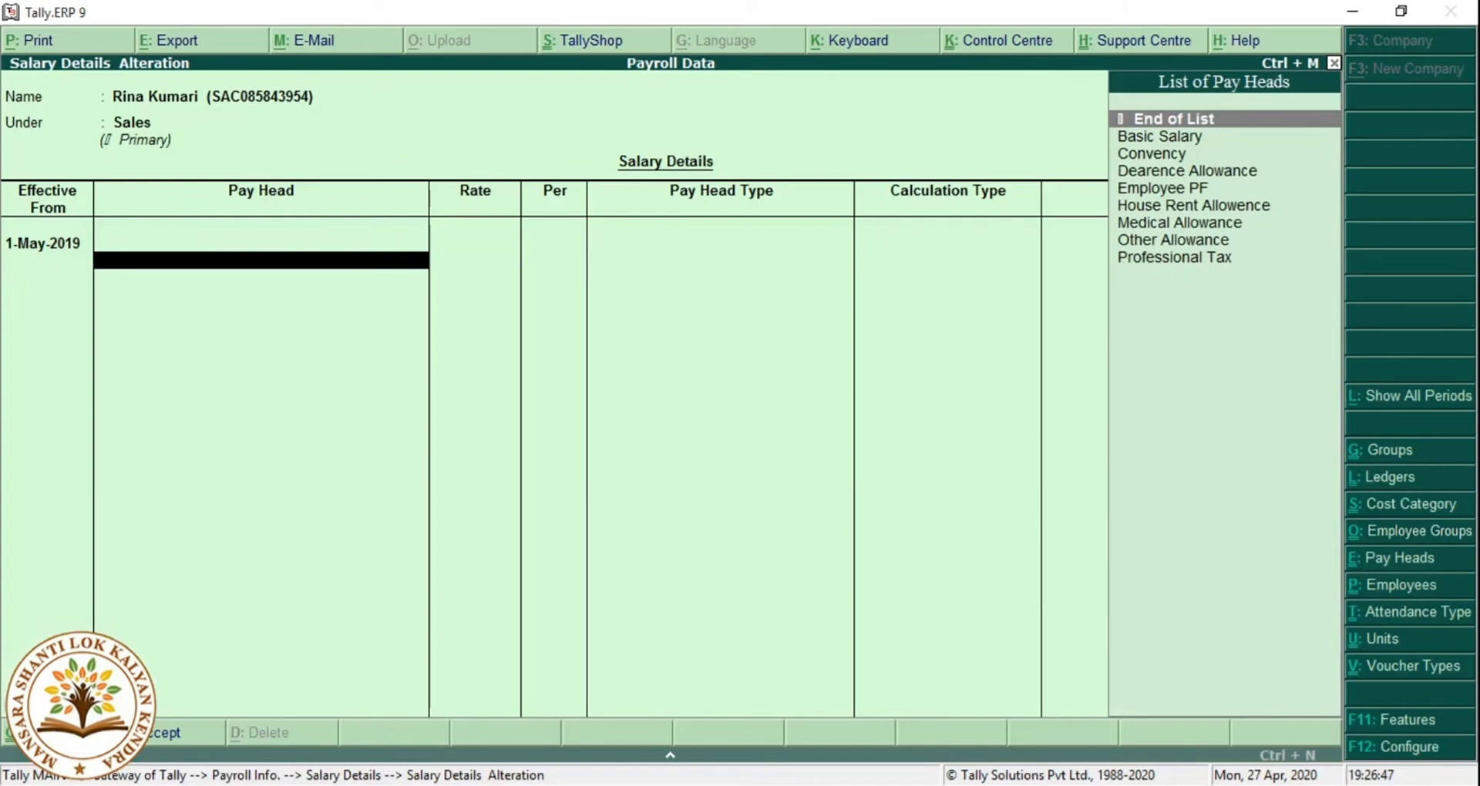
key(Down)
key(Return)
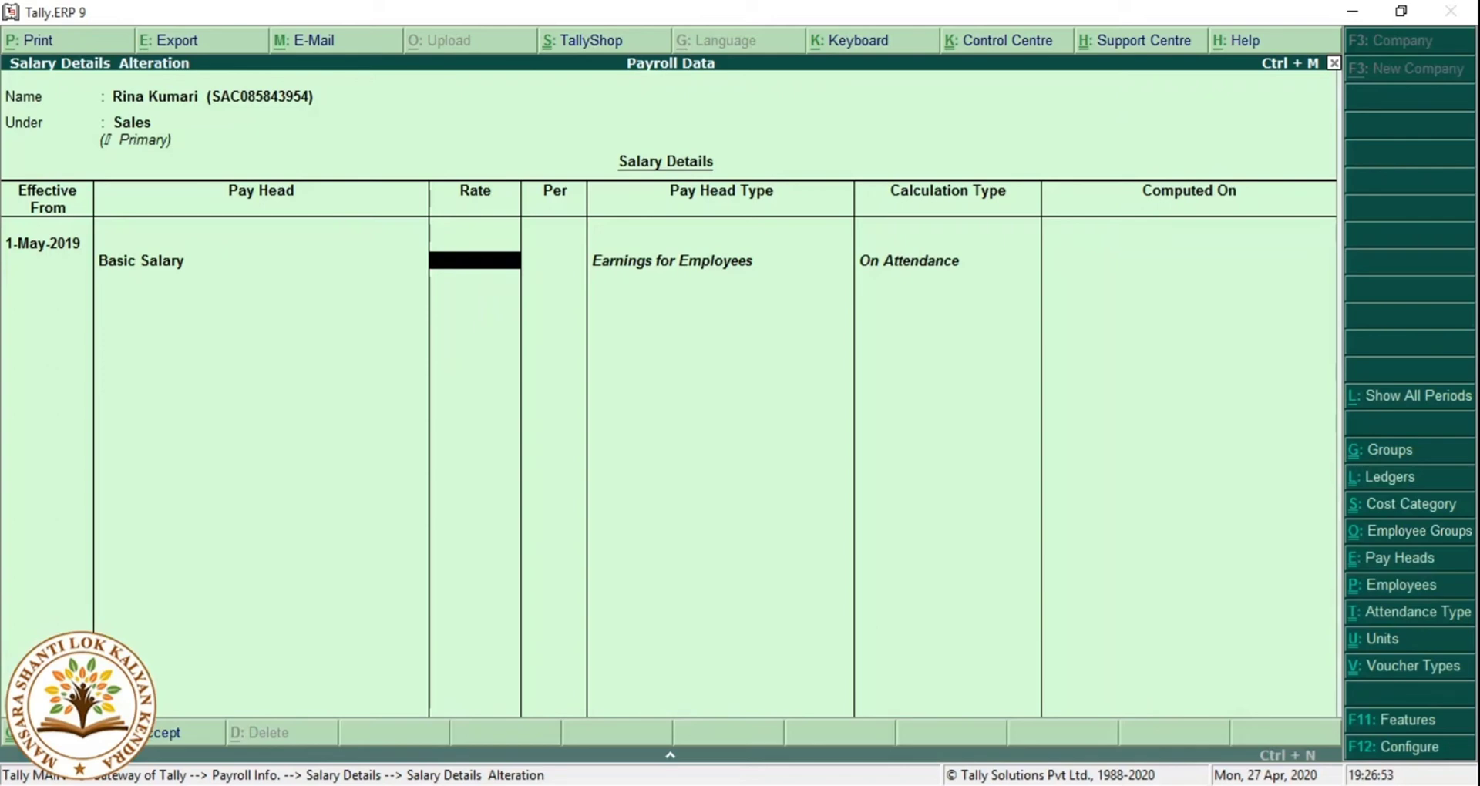
text(000)
key(Return)
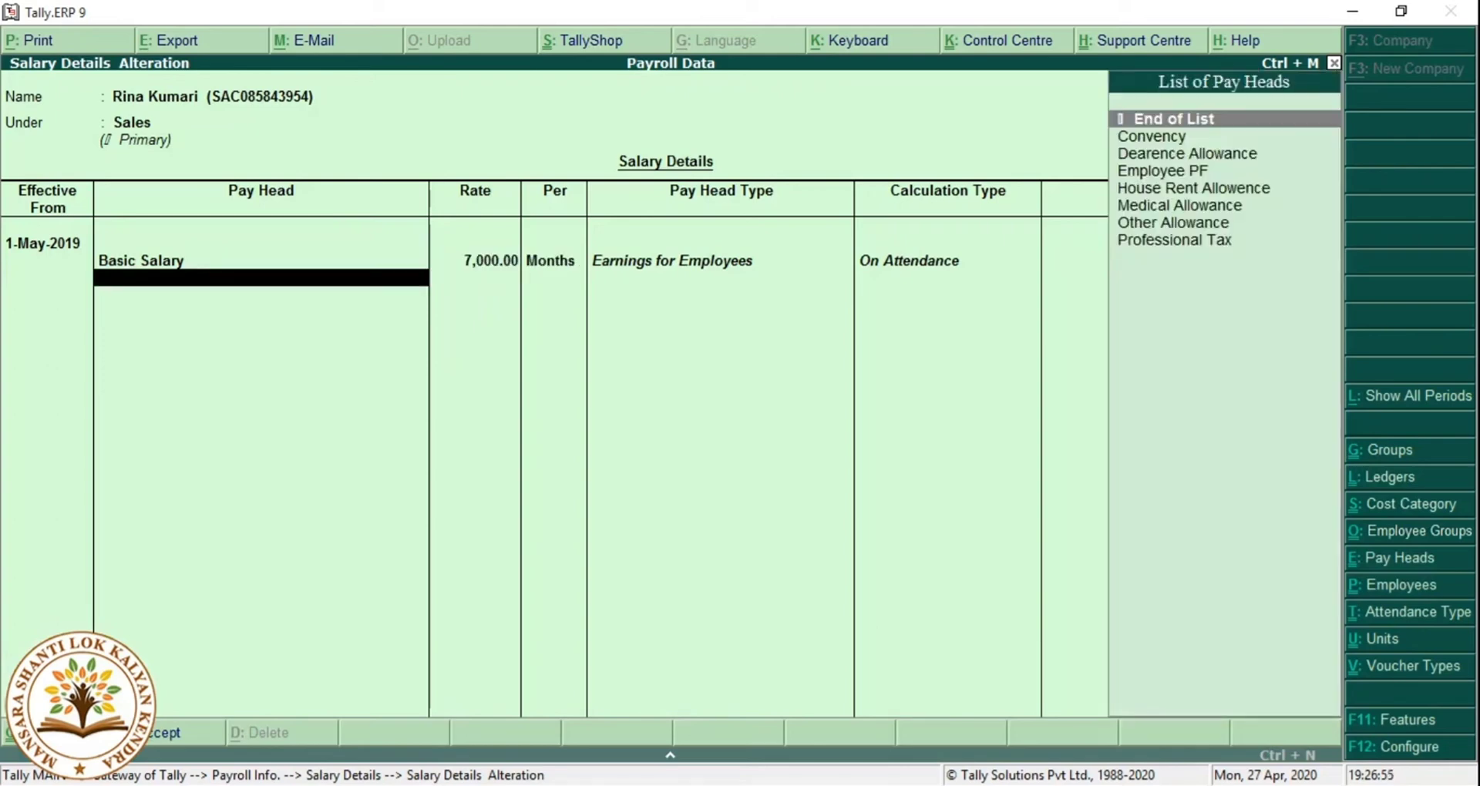
Add Convency at 800, then Dearence Allowance, Employee PF and House Rent Allowence.
key(Down)
key(Return)
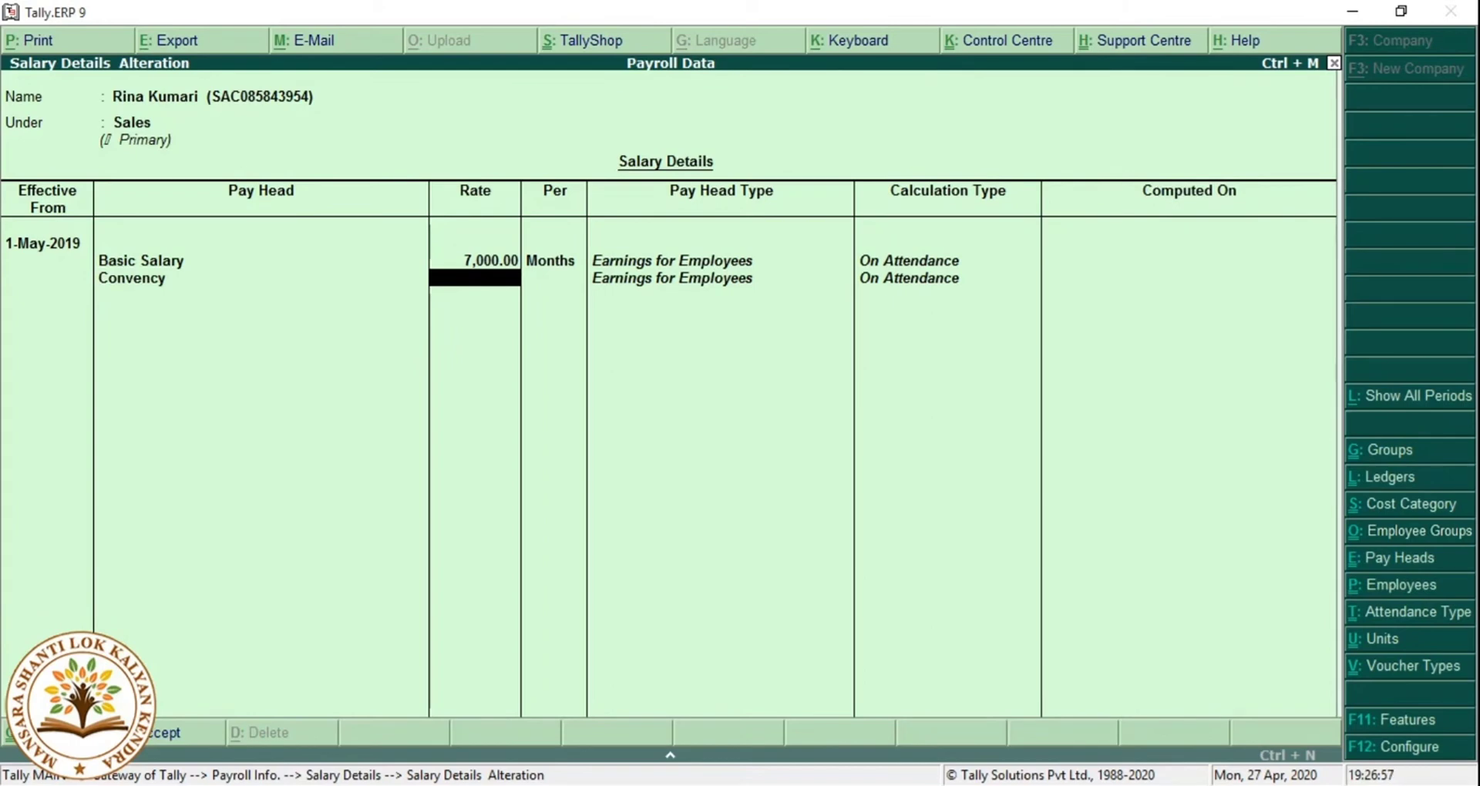
text(800)
key(Return)
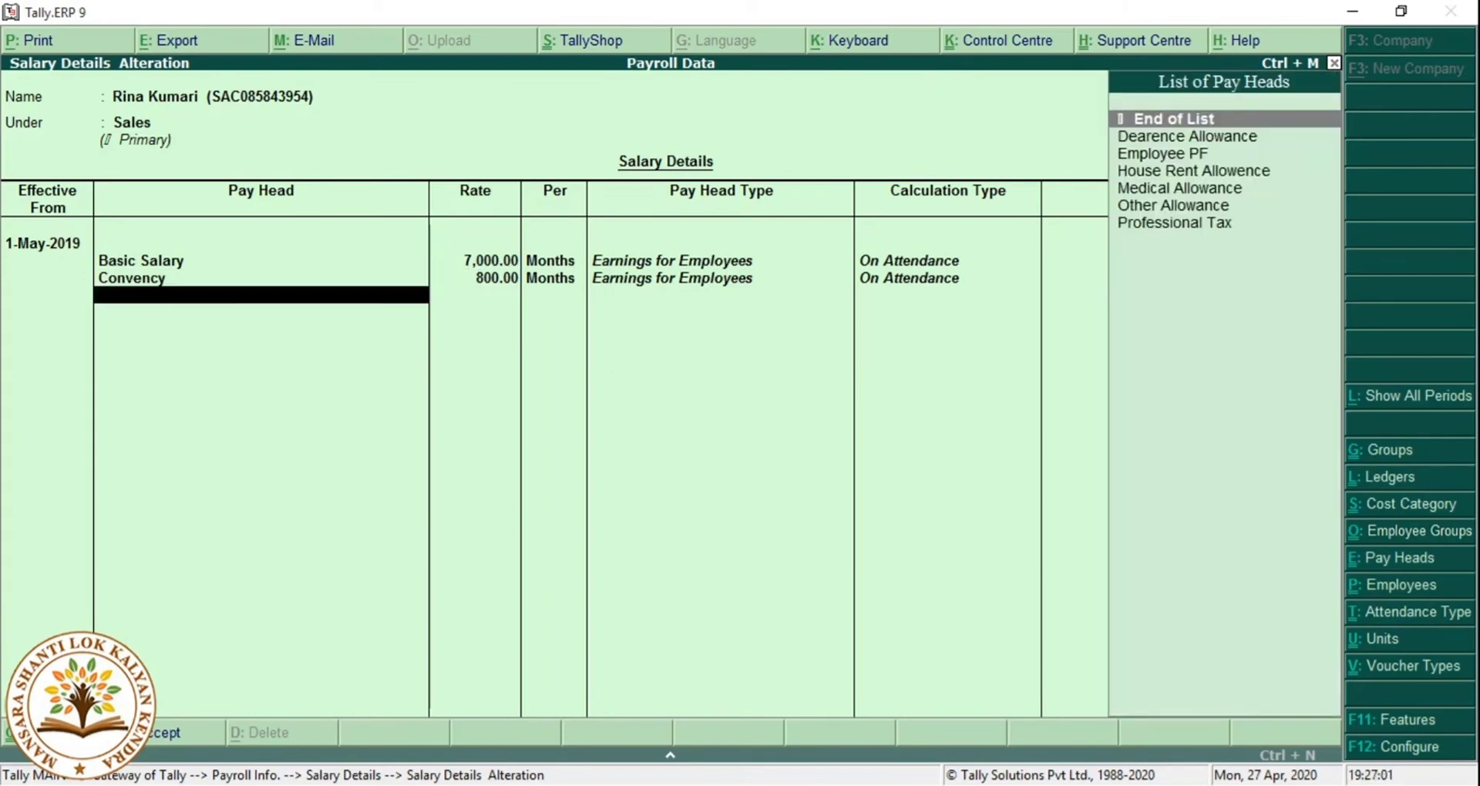
key(Down)
key(Return)
key(Down)
key(Return)
key(Down)
key(Return)
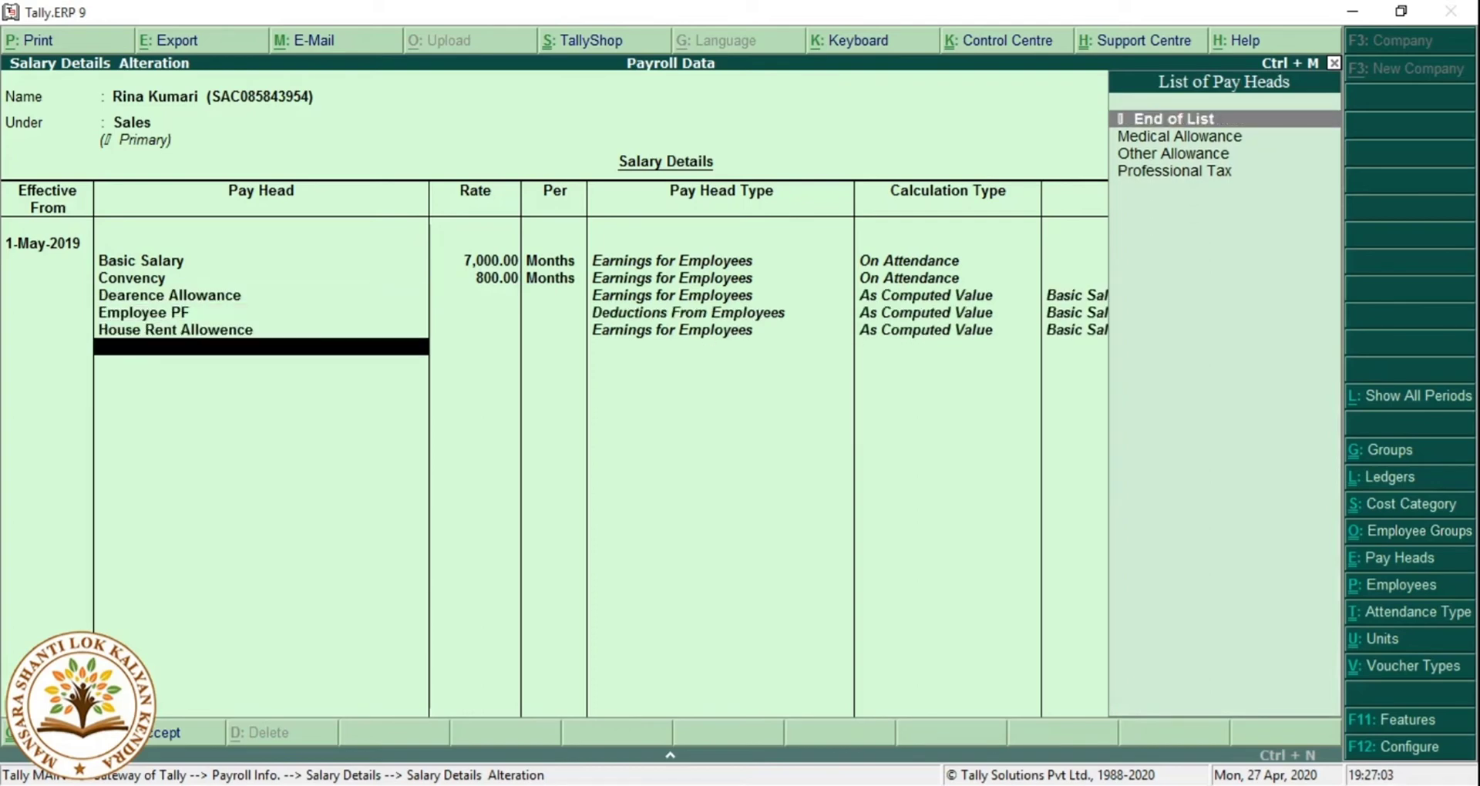
Add Medical Allowance 750, Other Allowance 1,200 and Professional Tax.
key(Down)
key(Return)
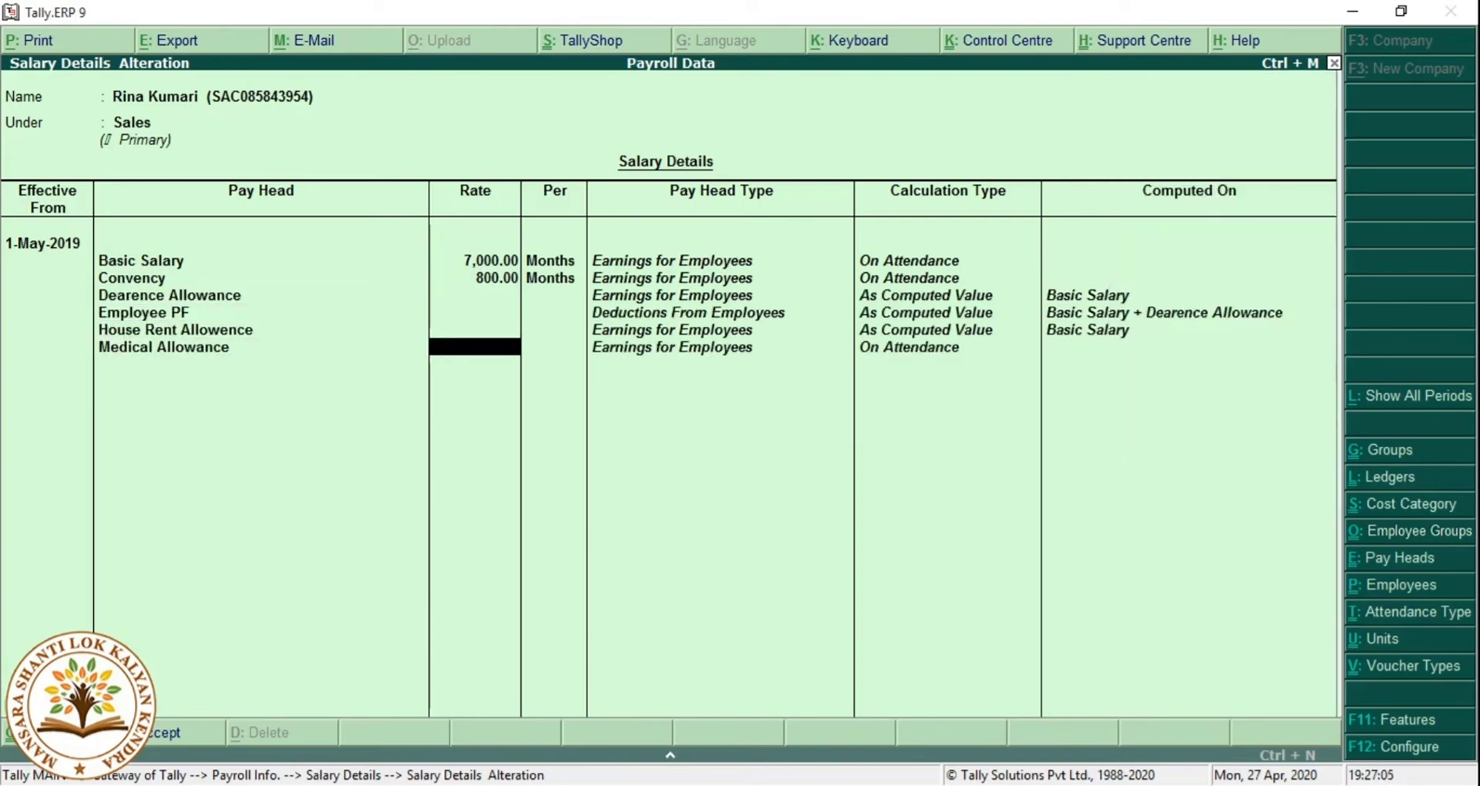
text(750)
key(Return)
key(Return)
key(Down)
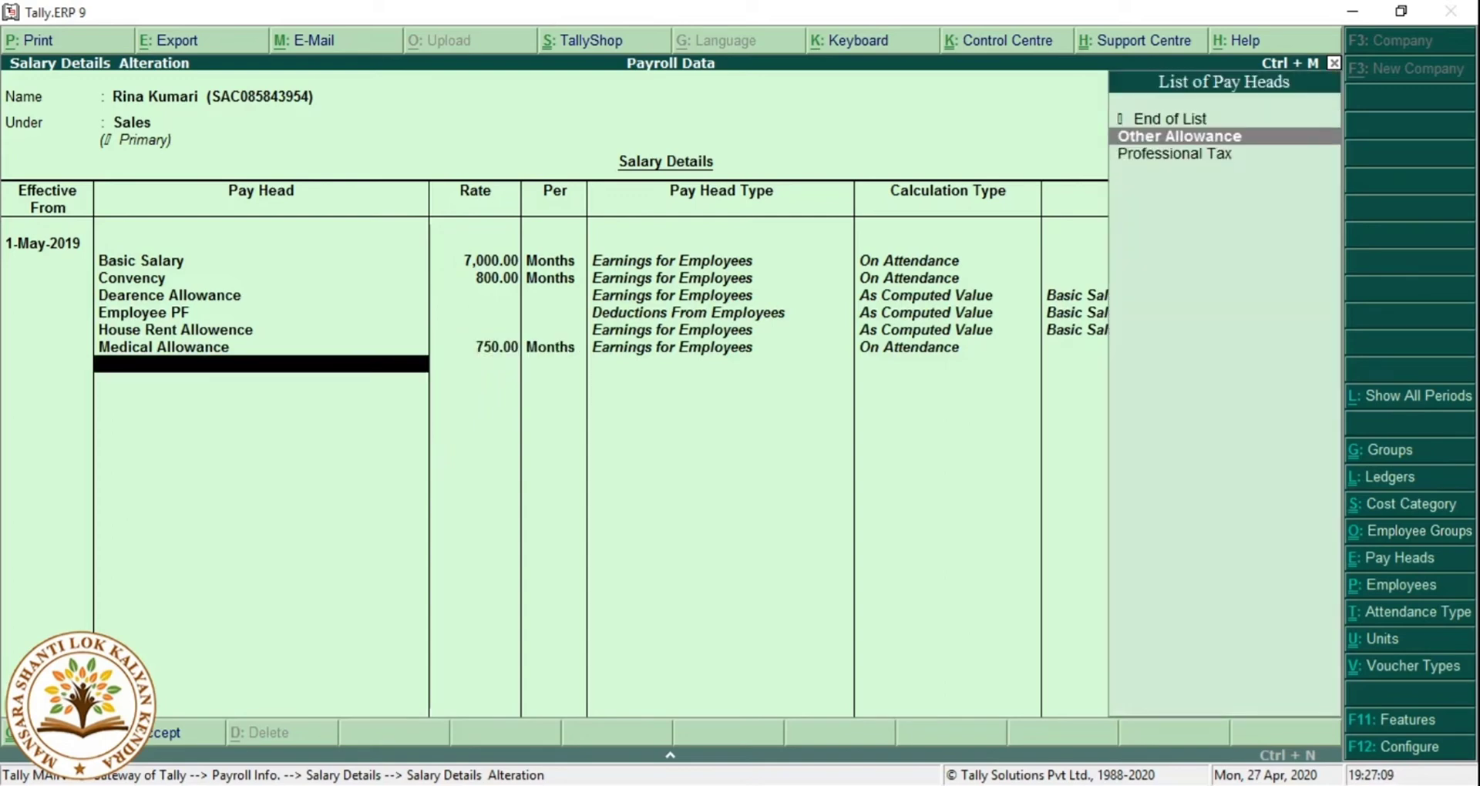
key(Return)
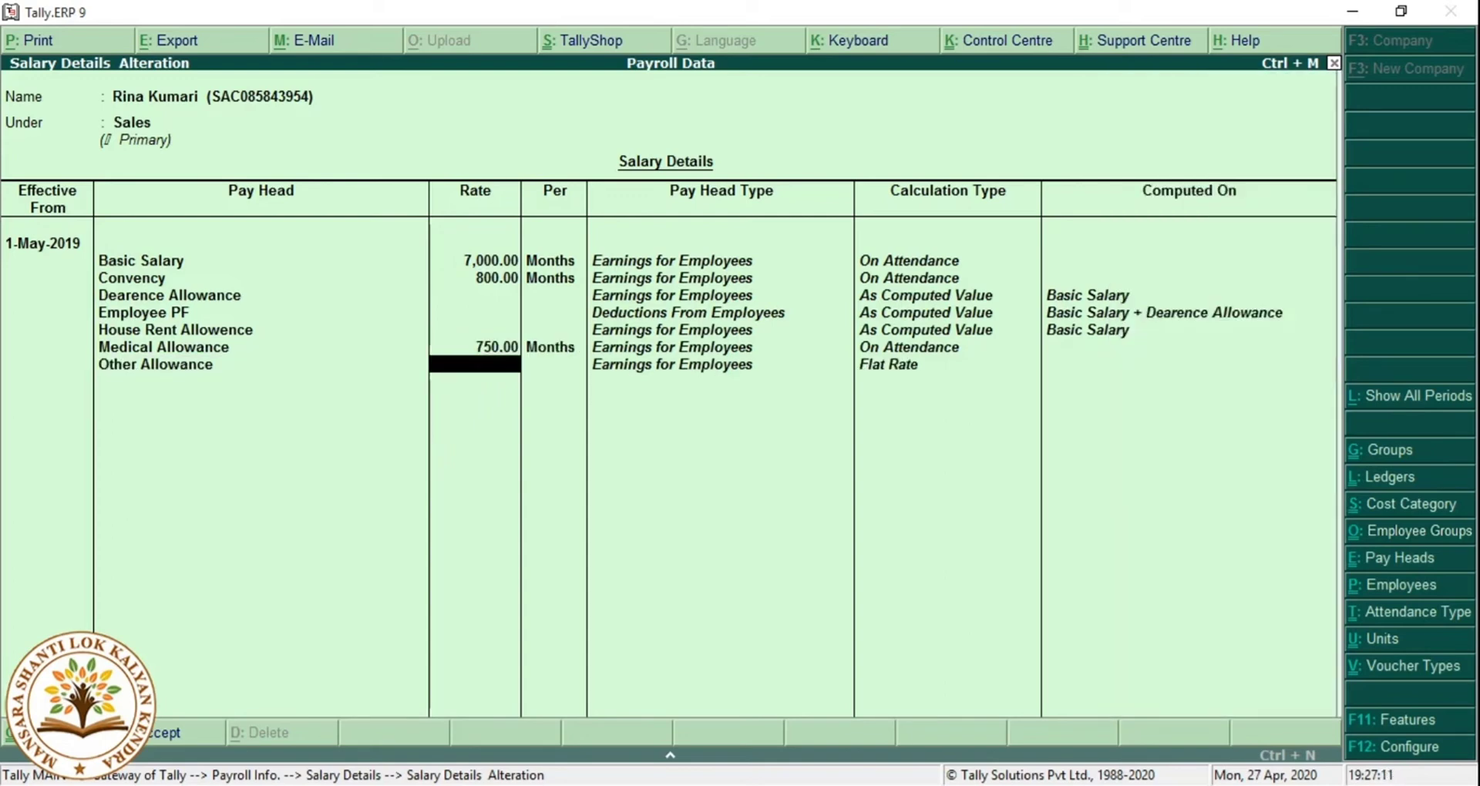
text(1200)
key(Return)
key(Return)
key(Return)
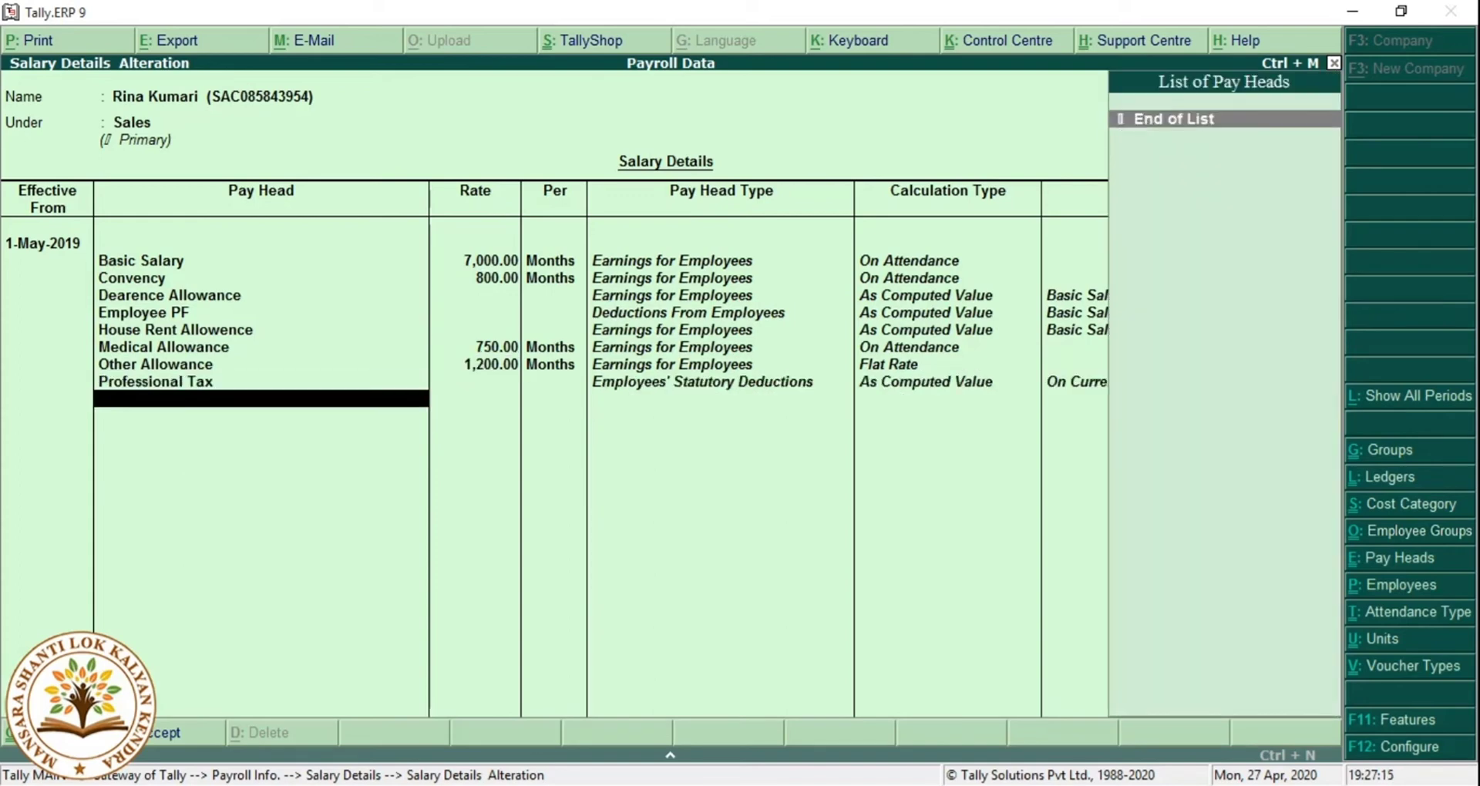
key(Return)
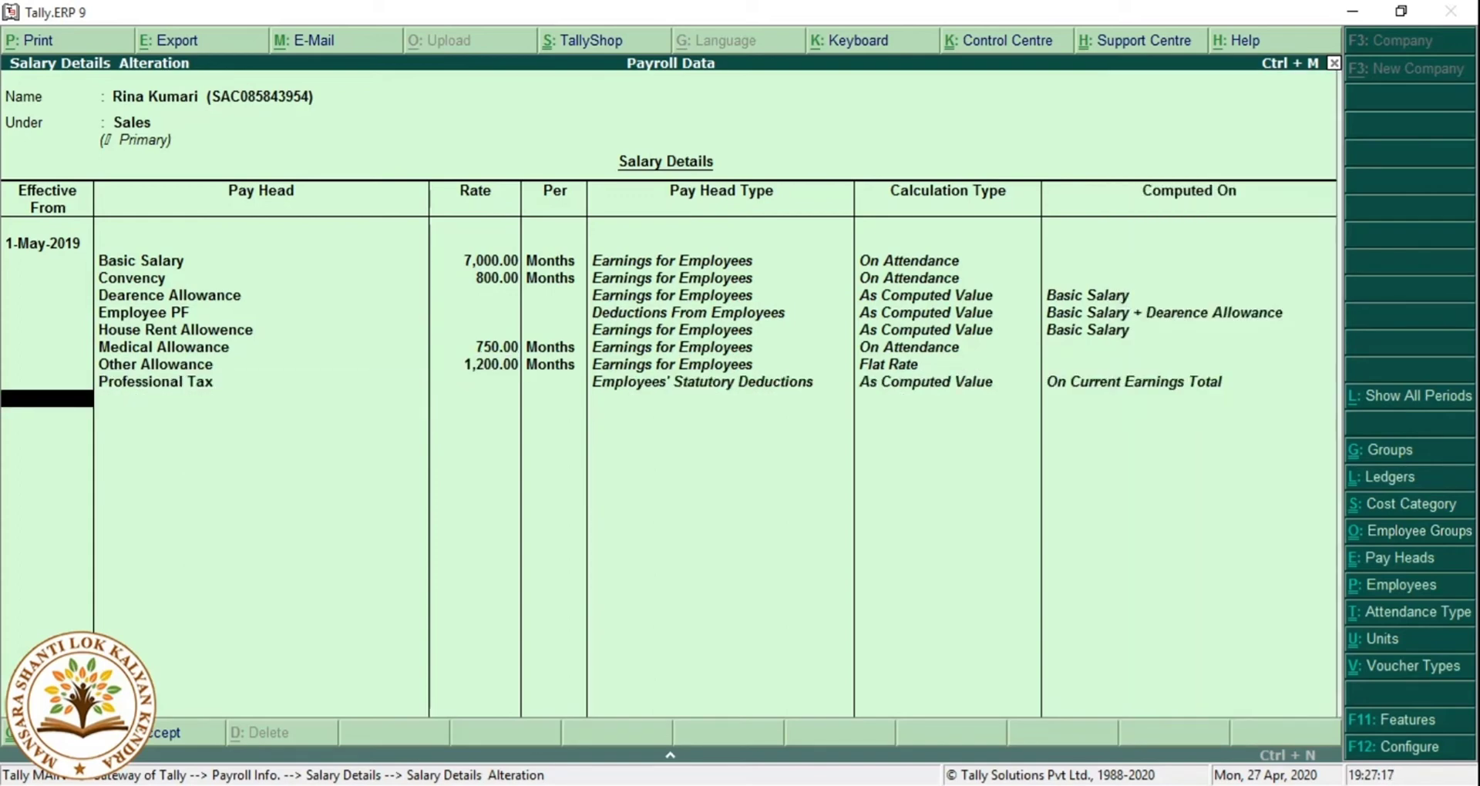
Start a 1-Jun-2019 revision copied from May, with Basic Salary 10,000 and Convency 1,000.
text(01.06)
key(Return)
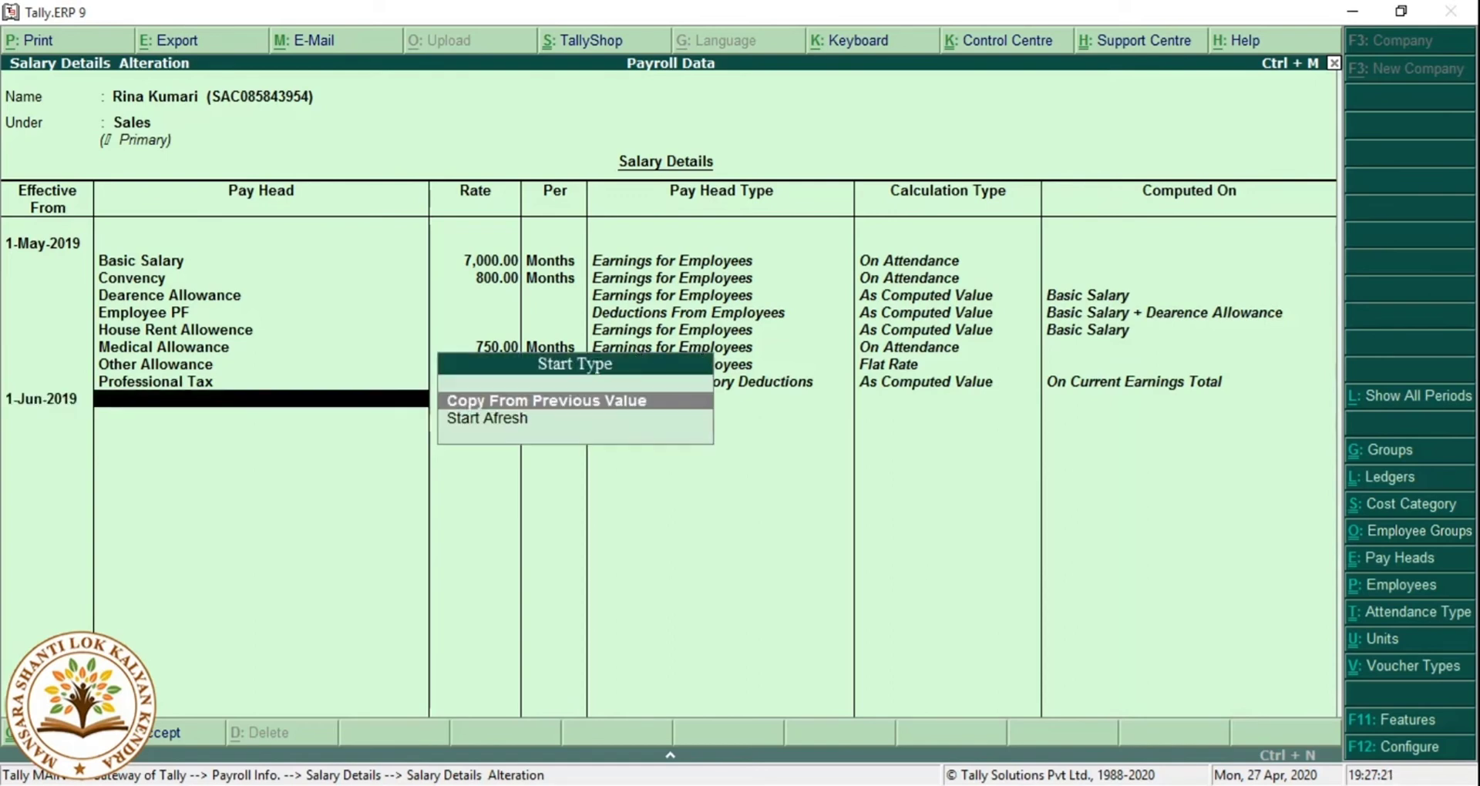
key(Return)
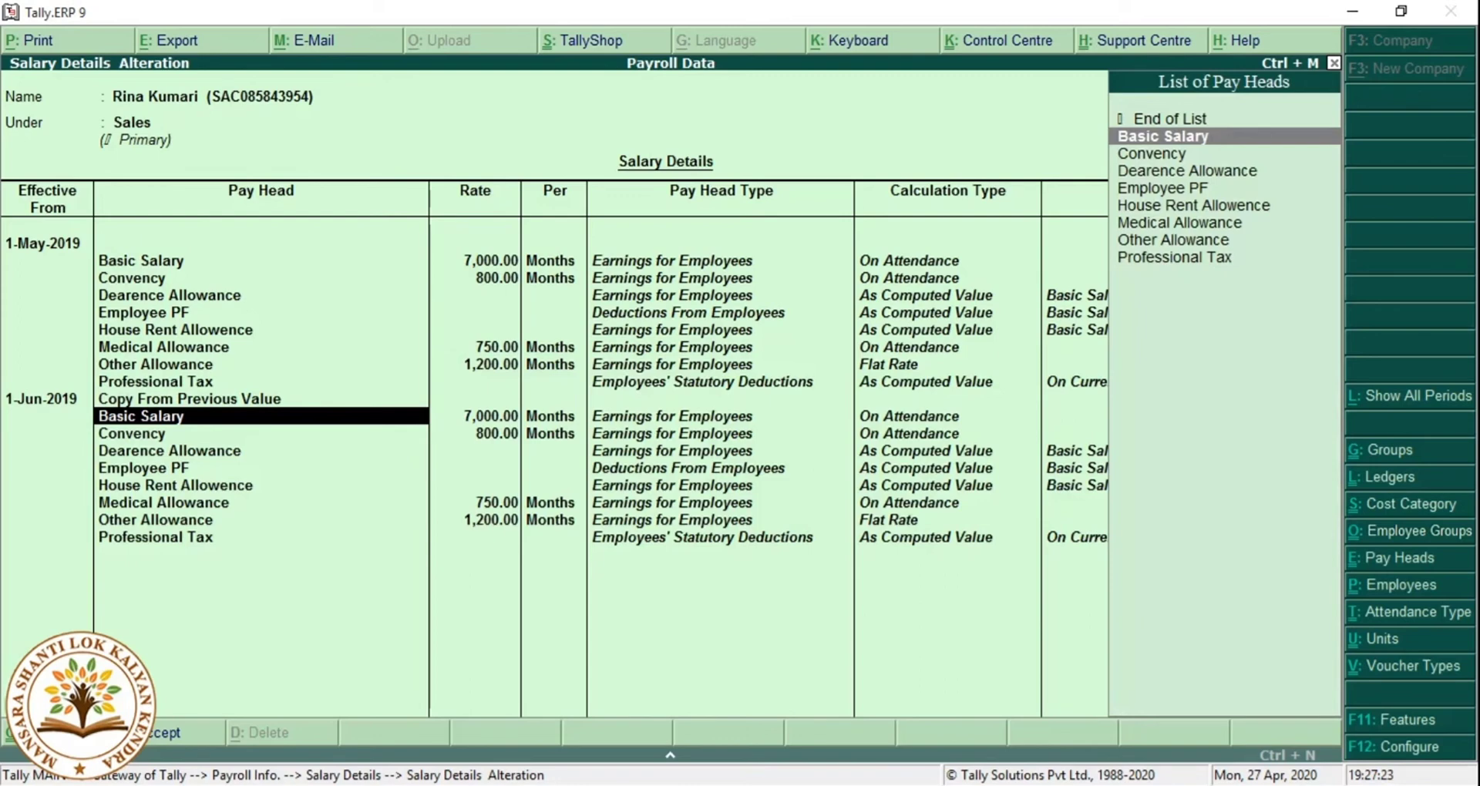
key(Return)
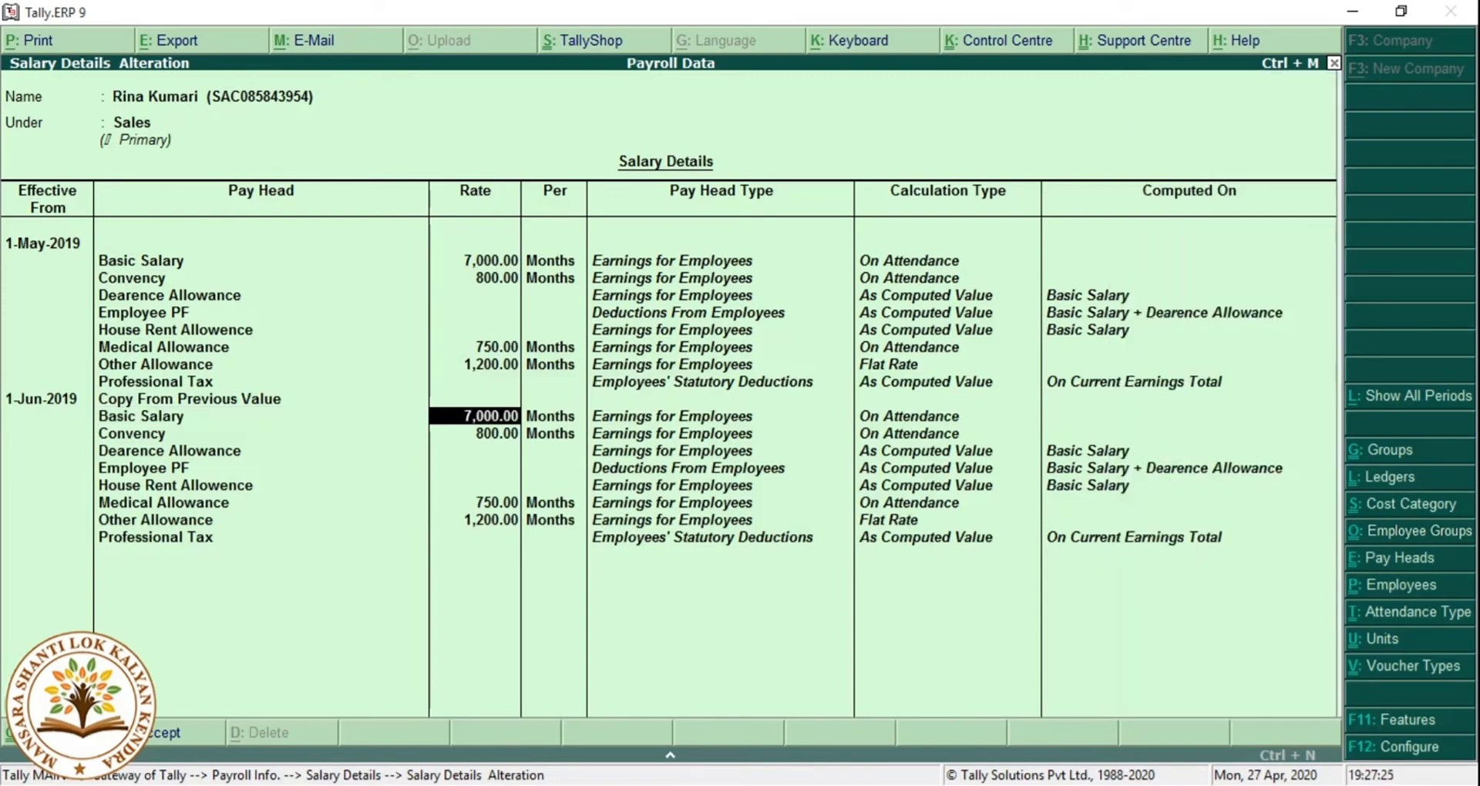
text(10000)
key(Return)
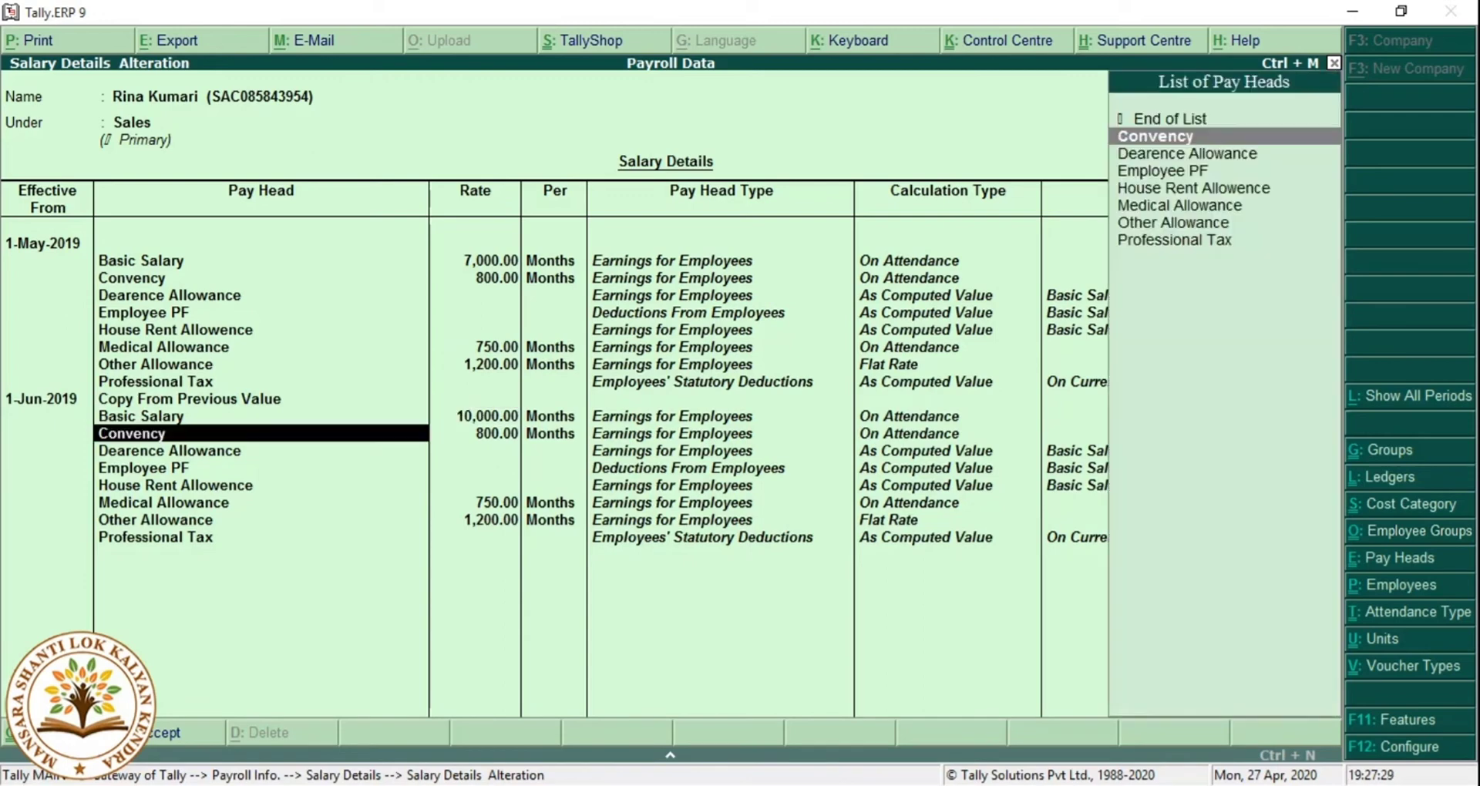
key(Return)
text(1)
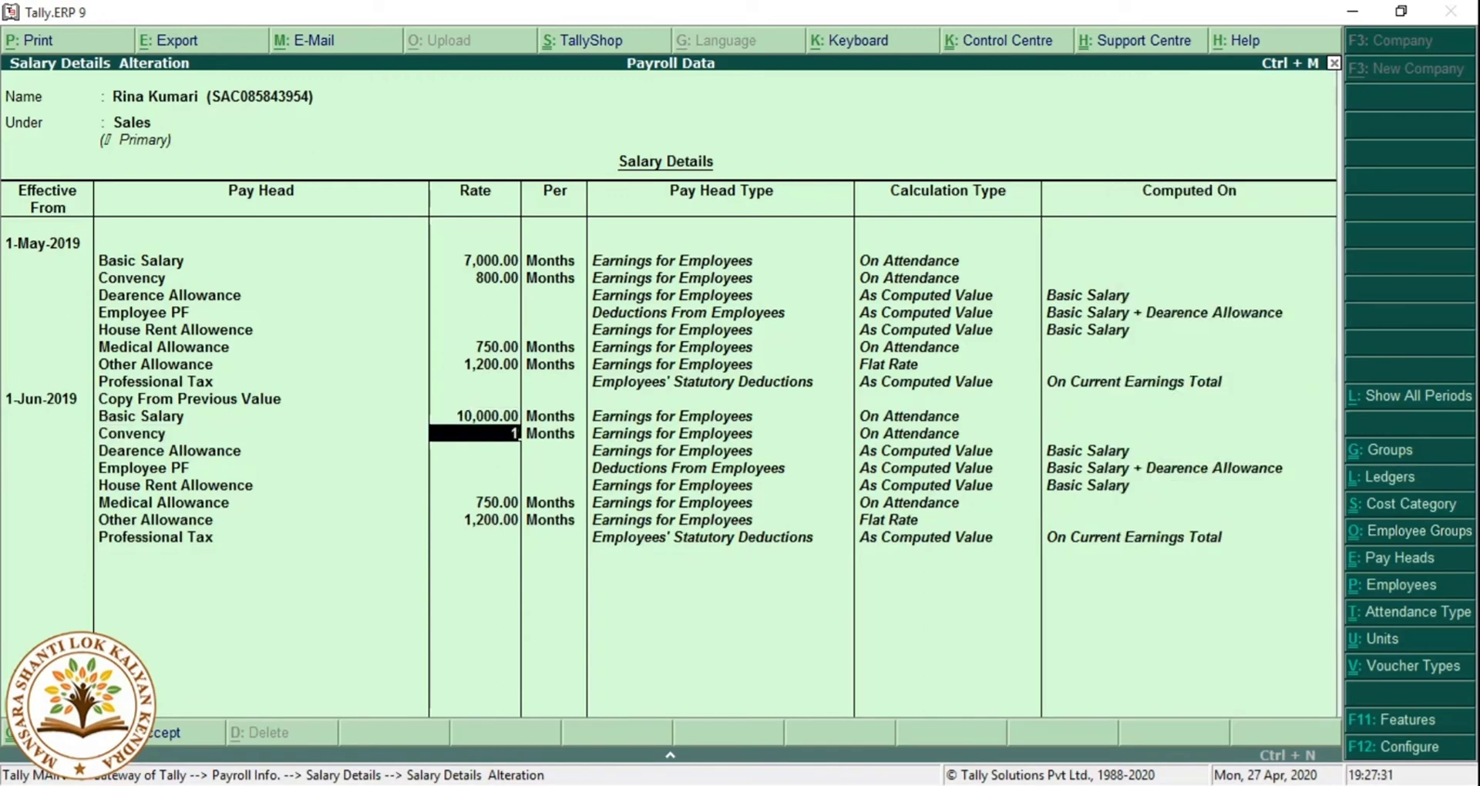
text(,000)
key(Return)
key(Return)
key(Return)
key(Return)
key(Return)
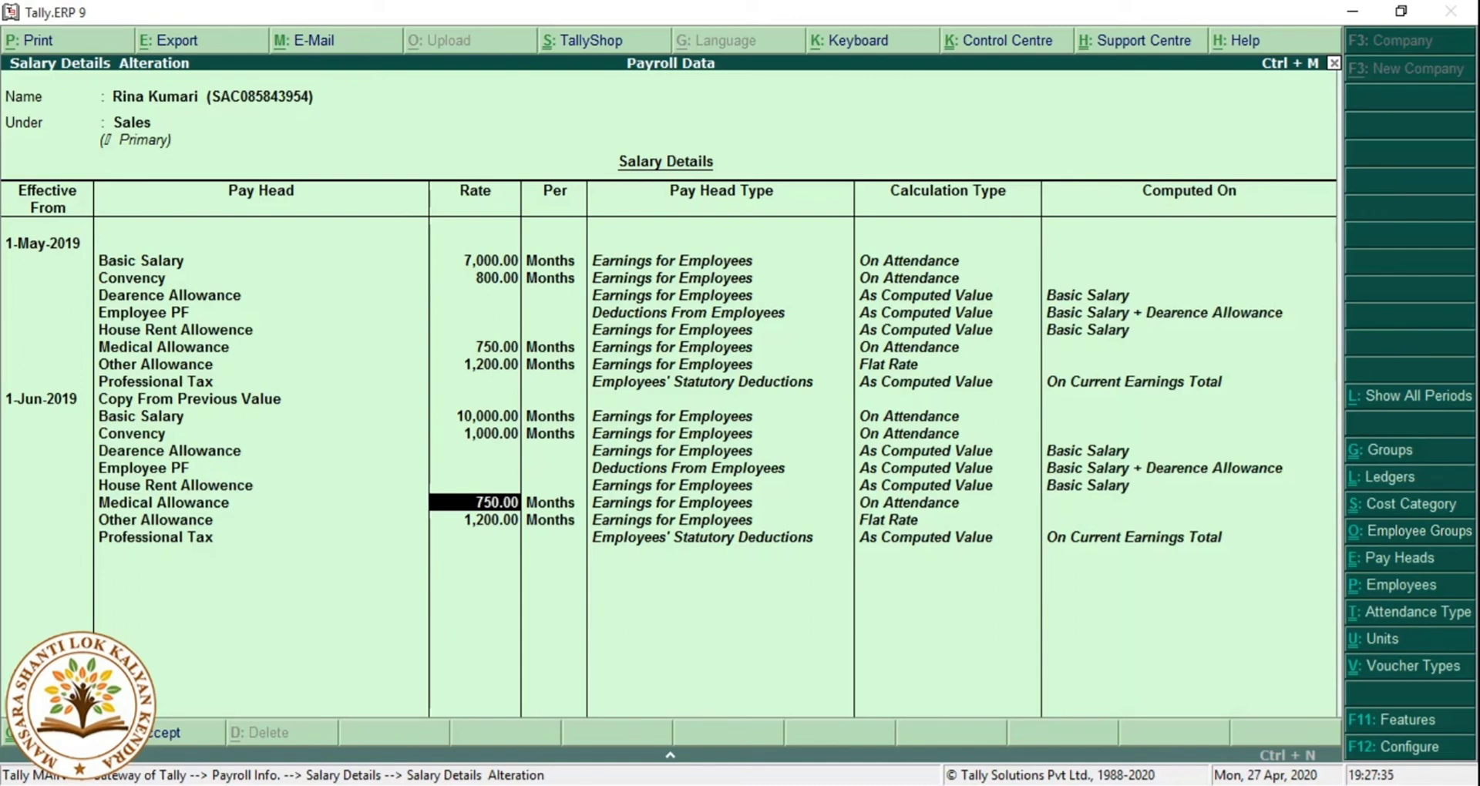
Set Medical Allowance 1,200 and Other Allowance 1,500, then save and leave employee selection.
text(1200)
key(Return)
key(Return)
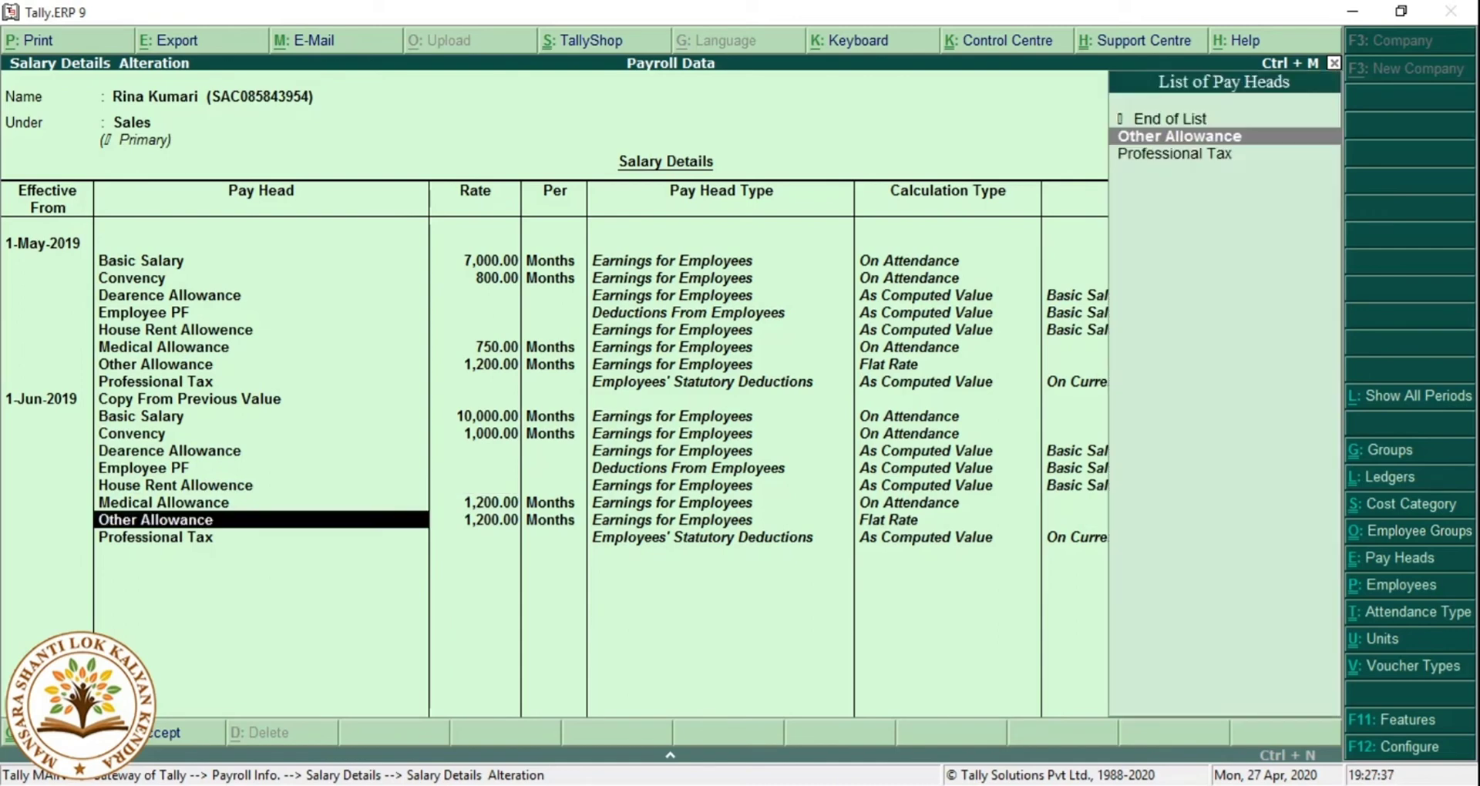
key(Return)
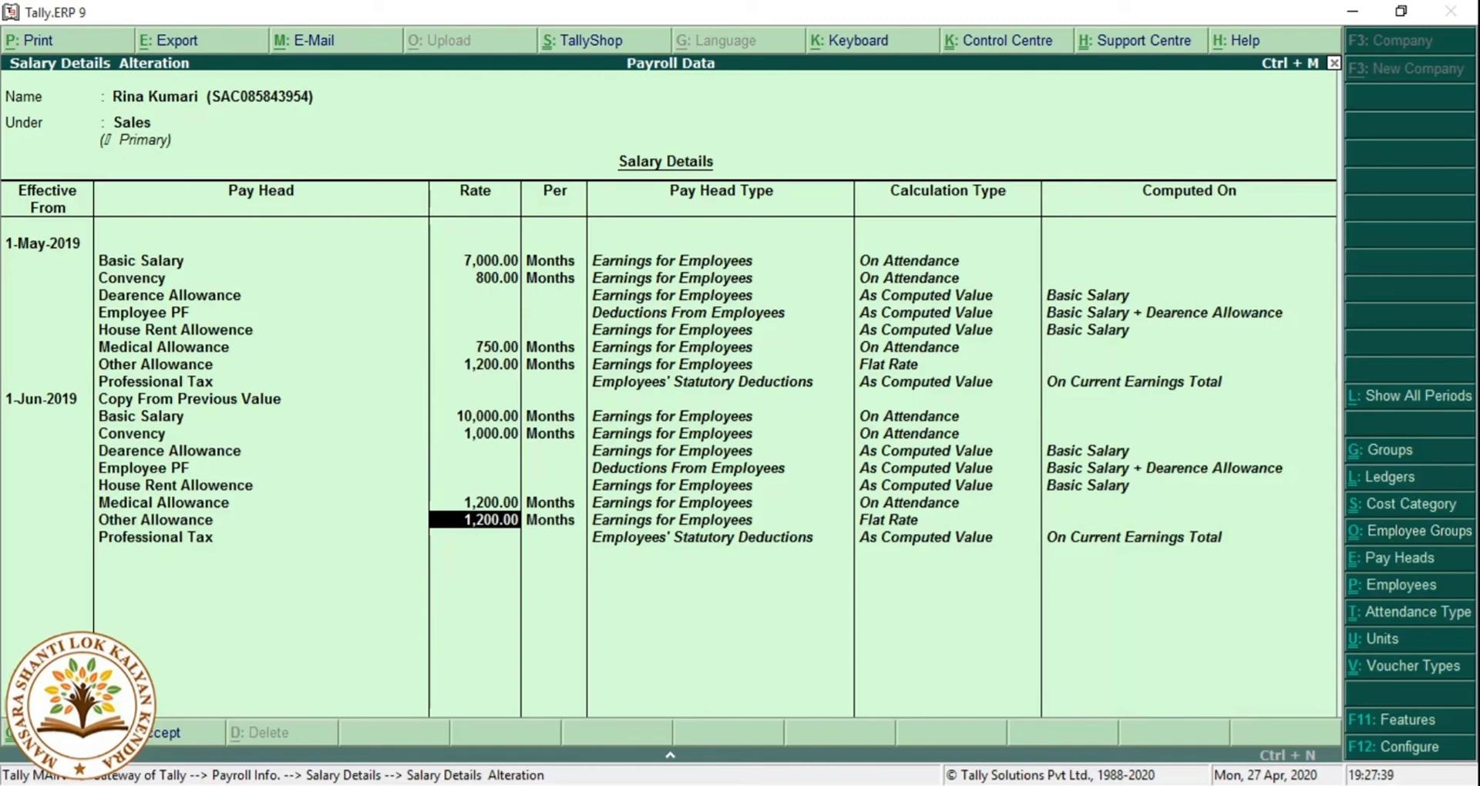
text(1,500)
key(Return)
key(Return)
key(Return)
key(Return)
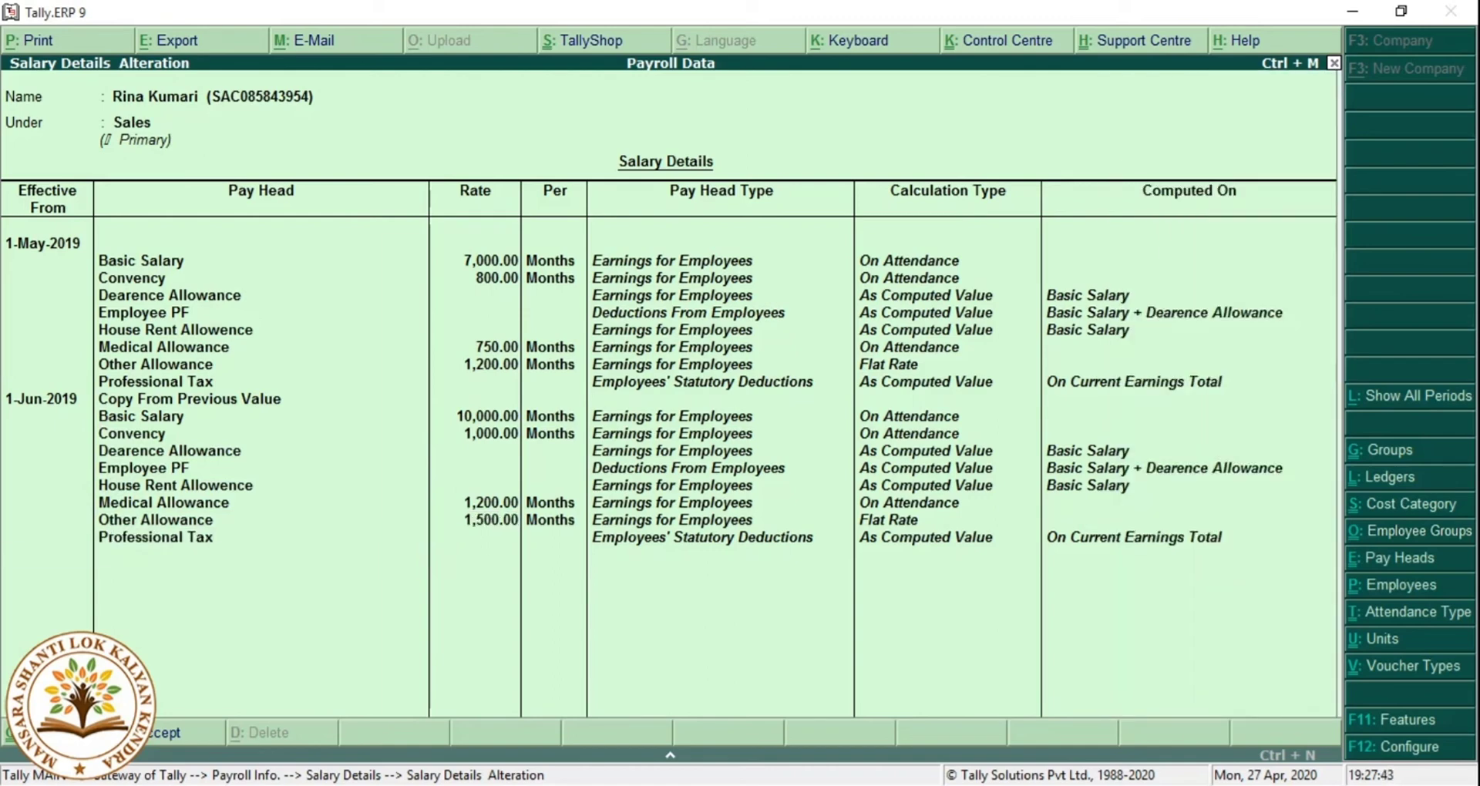
key(Return)
key(Escape)
key(Escape)
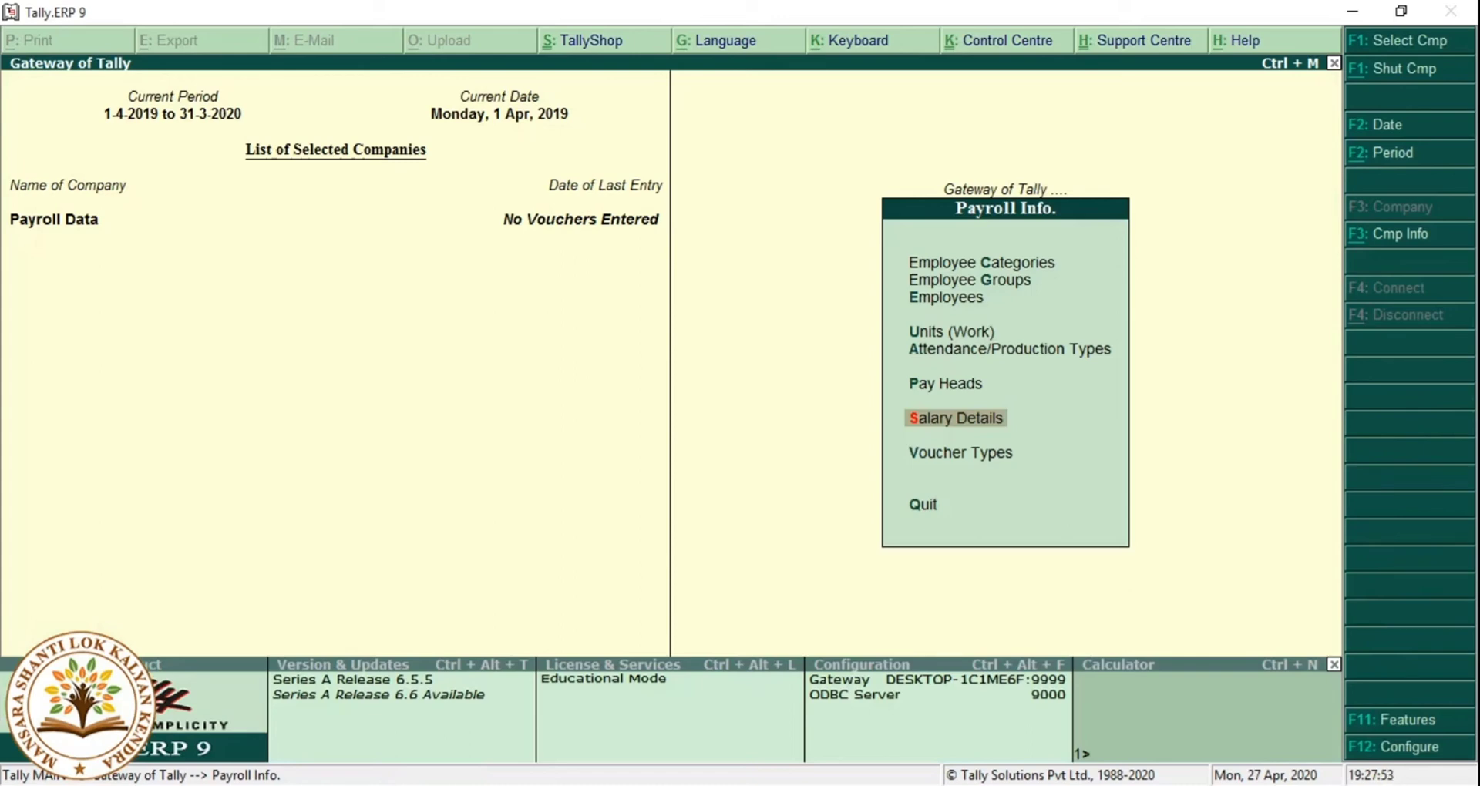
Return to Gateway of Tally and start a new Payroll Voucher, No. 1.
key(Escape)
key(Escape)
key(Escape)
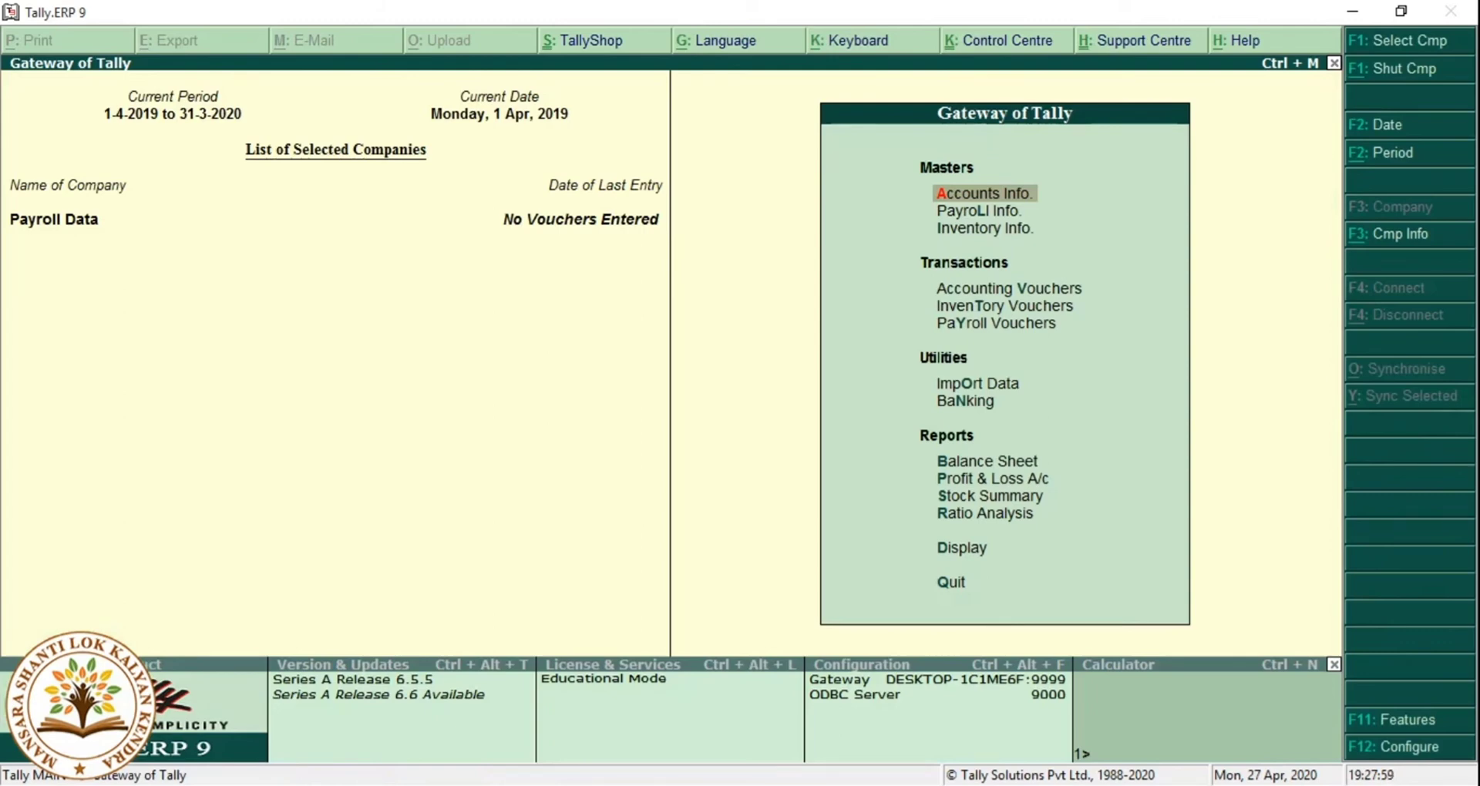
key(Down)
key(Down)
key(Down)
key(Down)
key(Down)
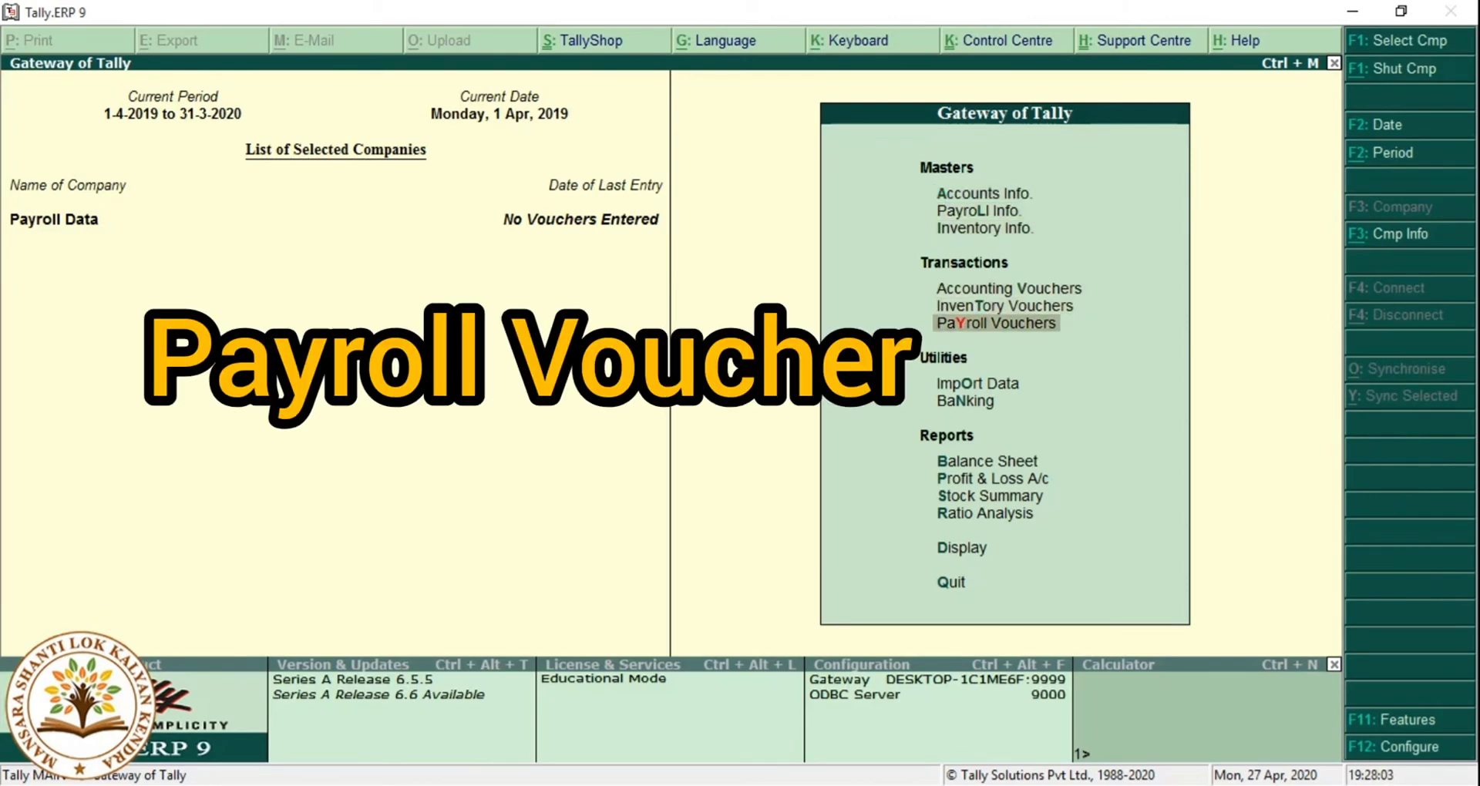
key(Return)
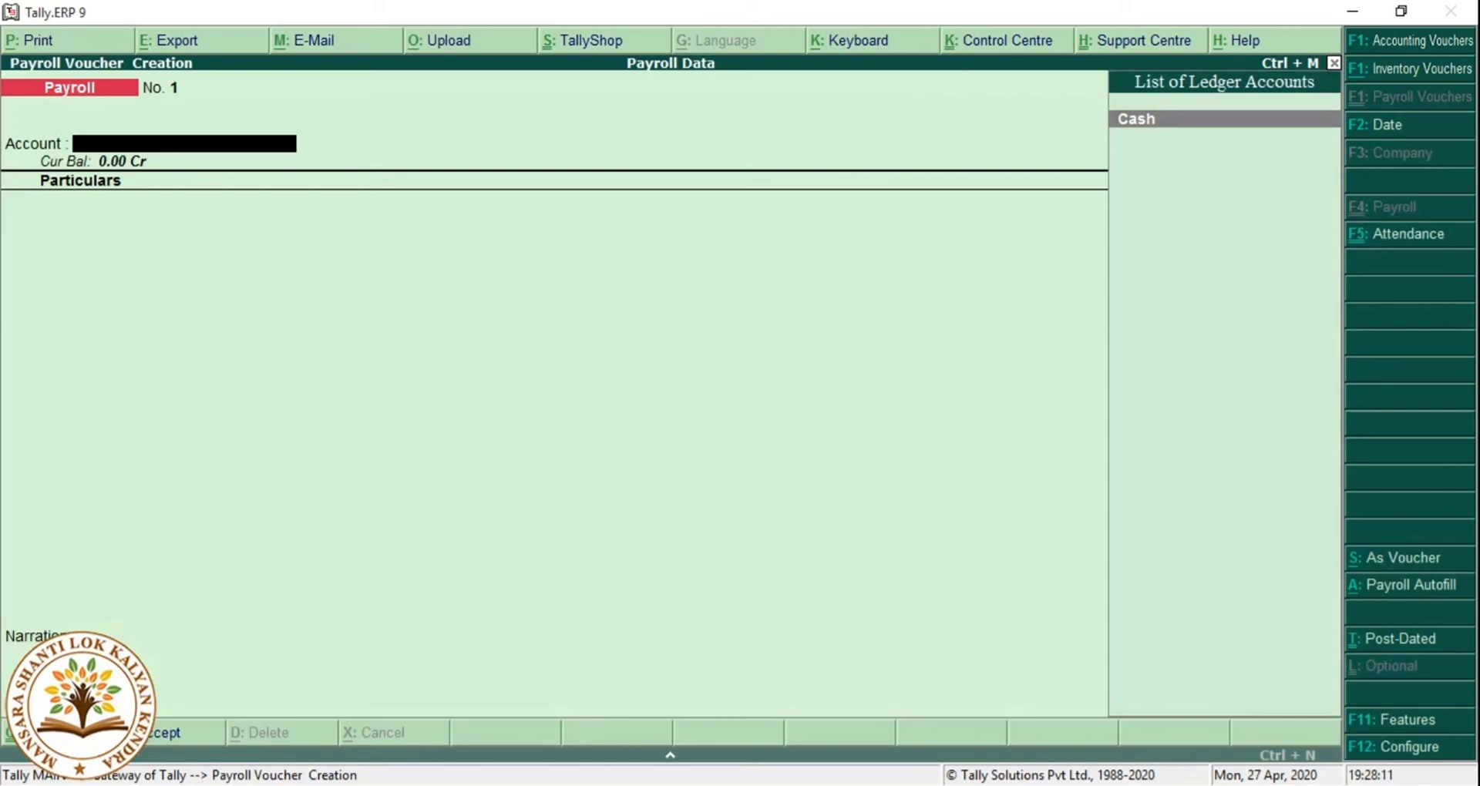
Set the voucher date to 31.5 (31-May-2019) and switch to an Attendance voucher with Ctrl+F5.
key(F2)
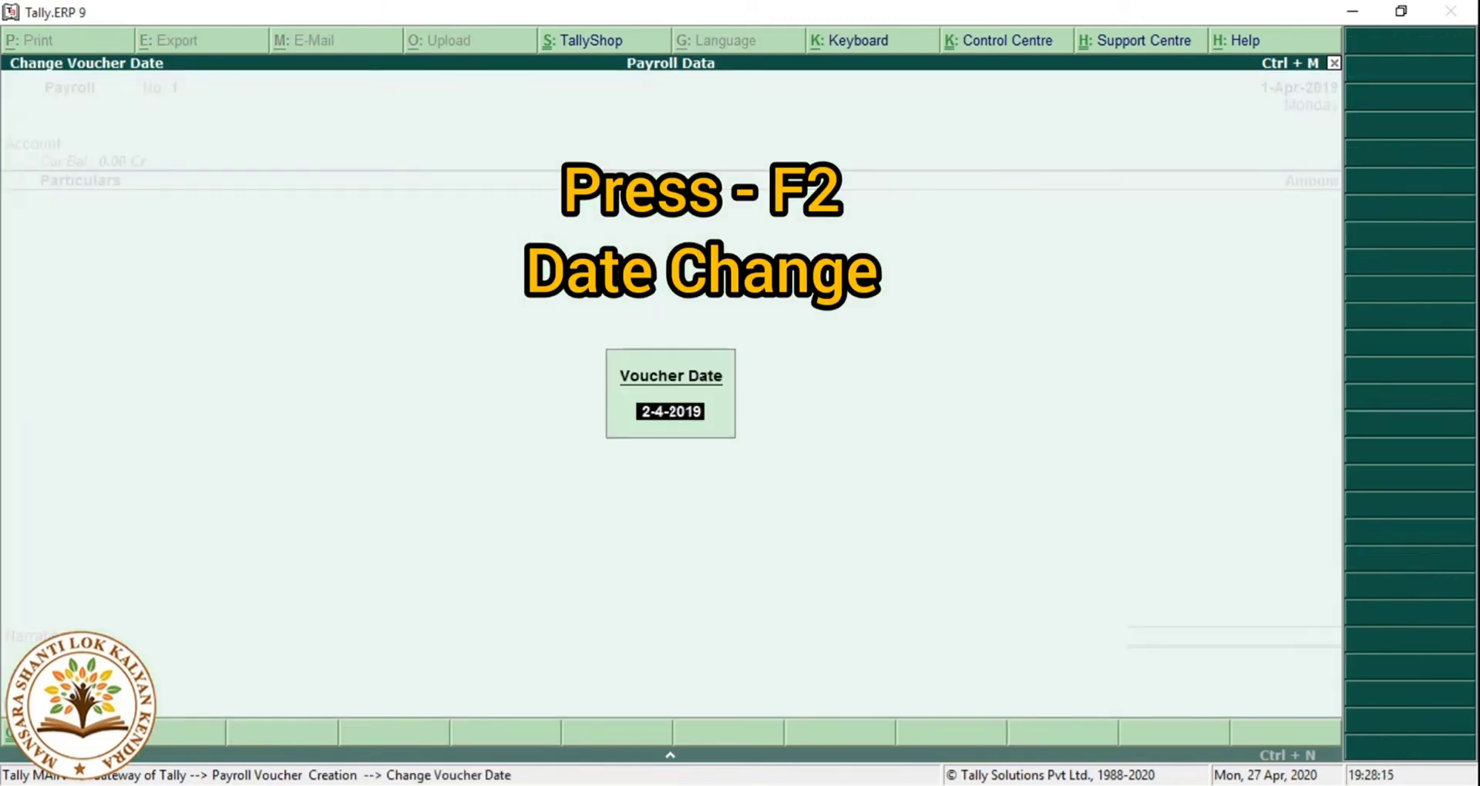
text(0)
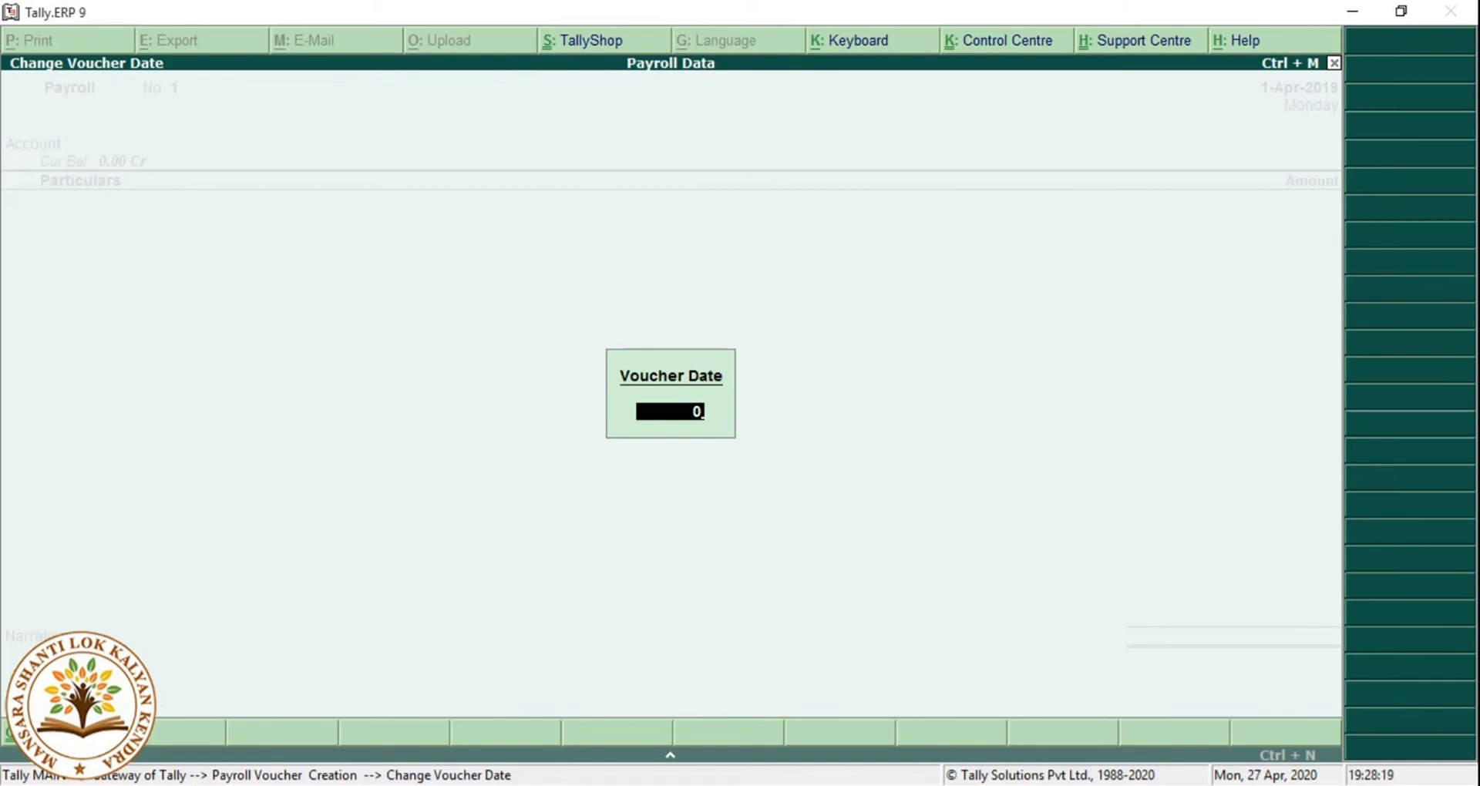
text(1.06)
key(BackSpace)
key(BackSpace)
key(BackSpace)
key(BackSpace)
key(BackSpace)
text(31.5)
key(Return)
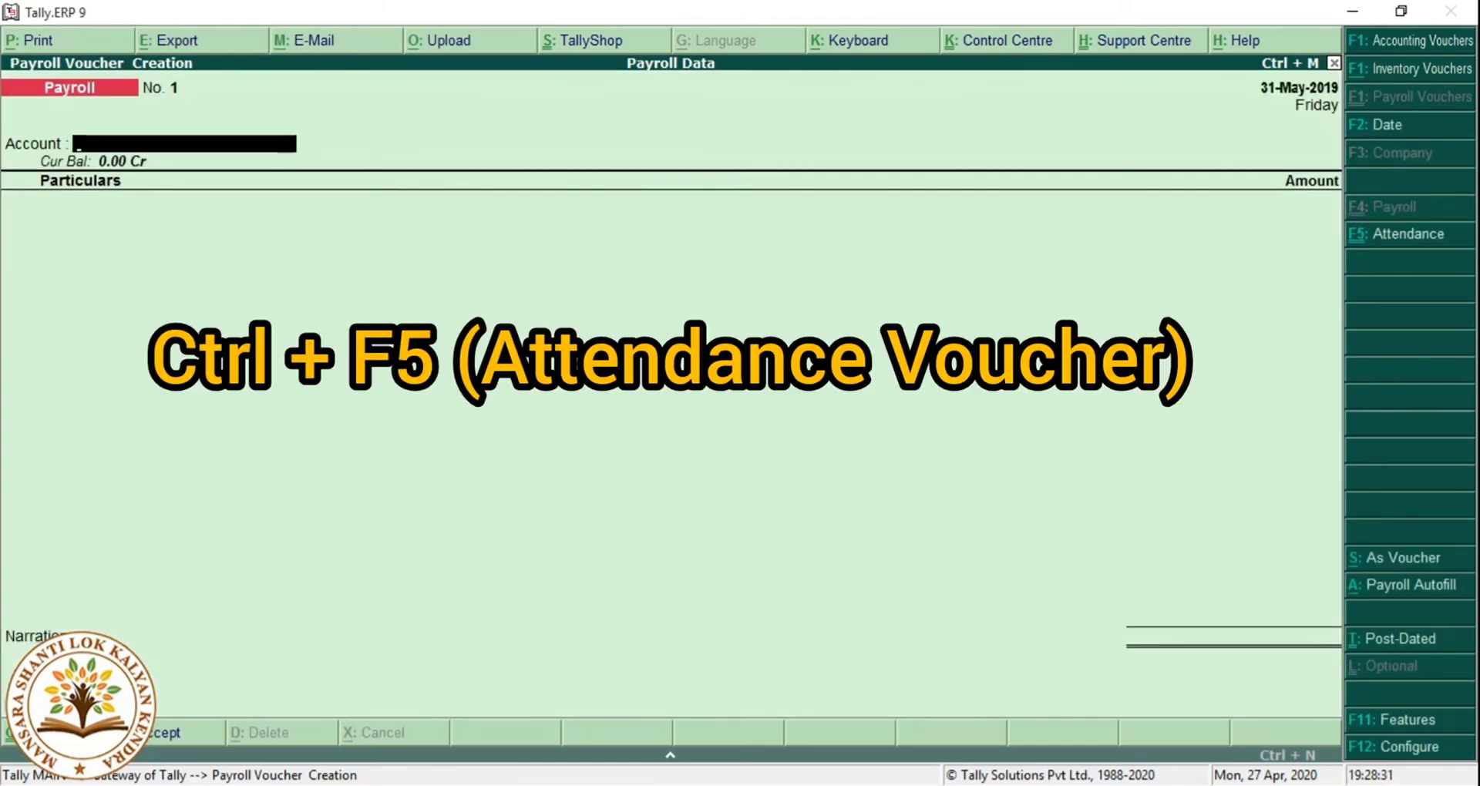
key(ctrl+F5)
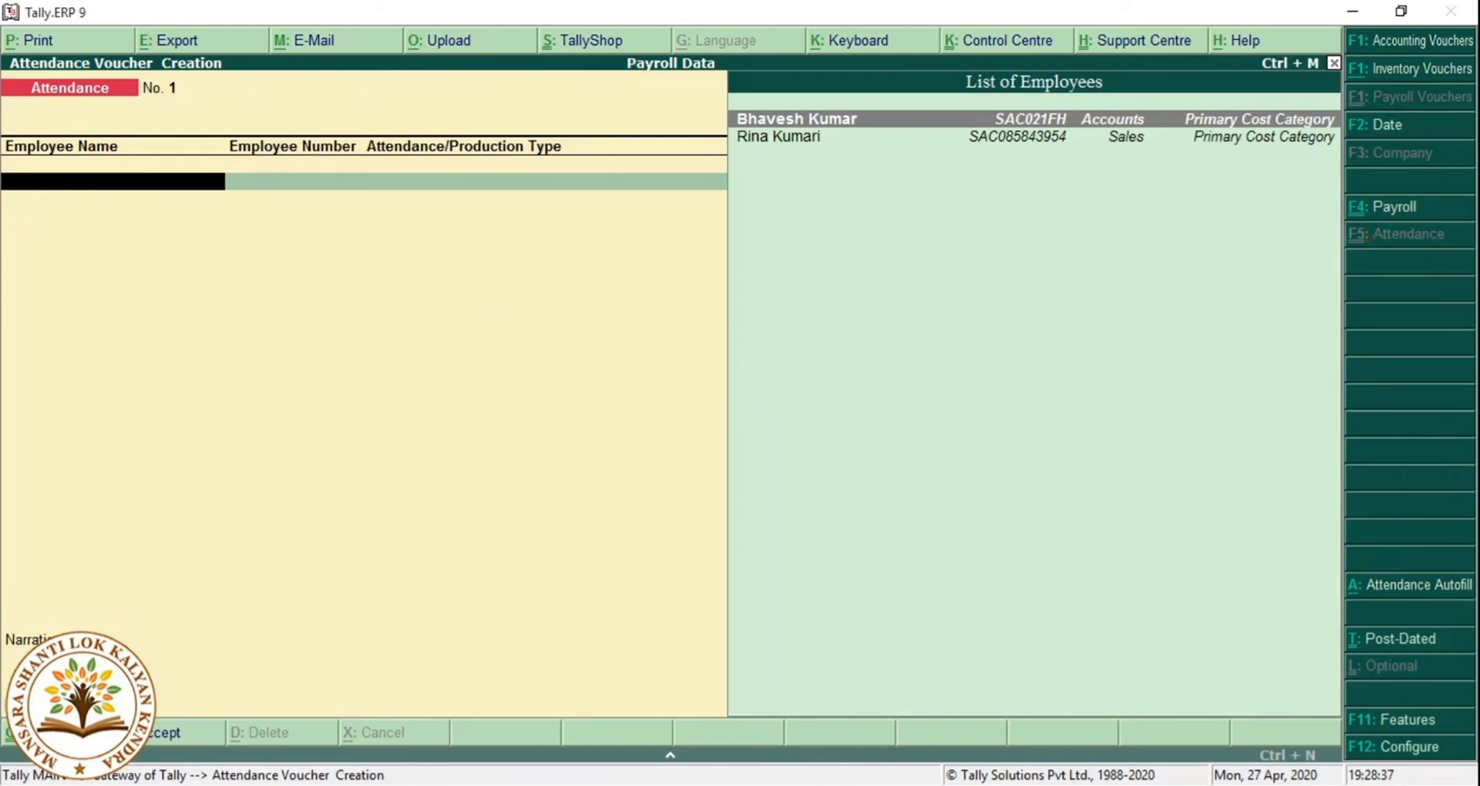
Add the Accounts employee with 27 days Persent.
key(Return)
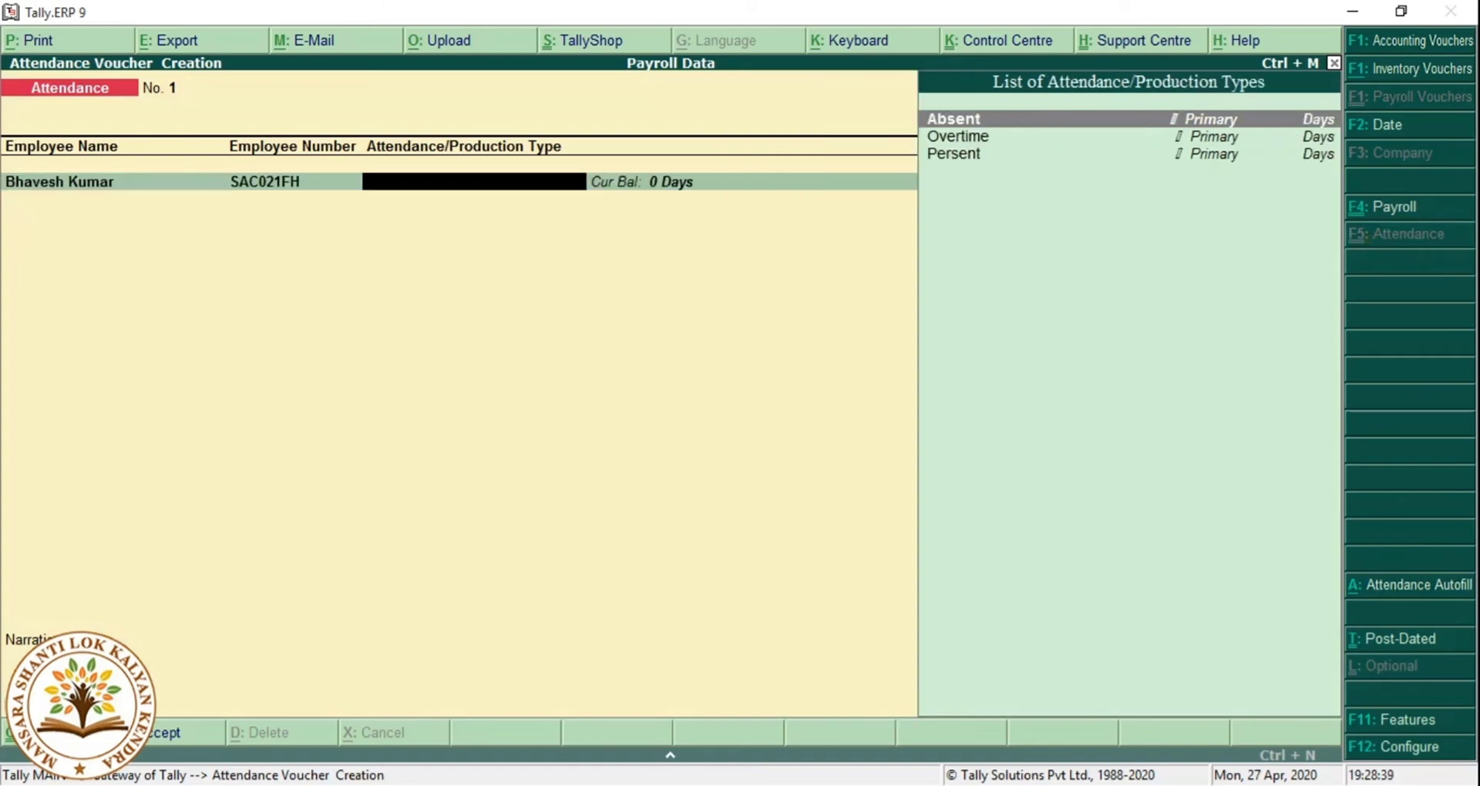
key(Down)
key(Down)
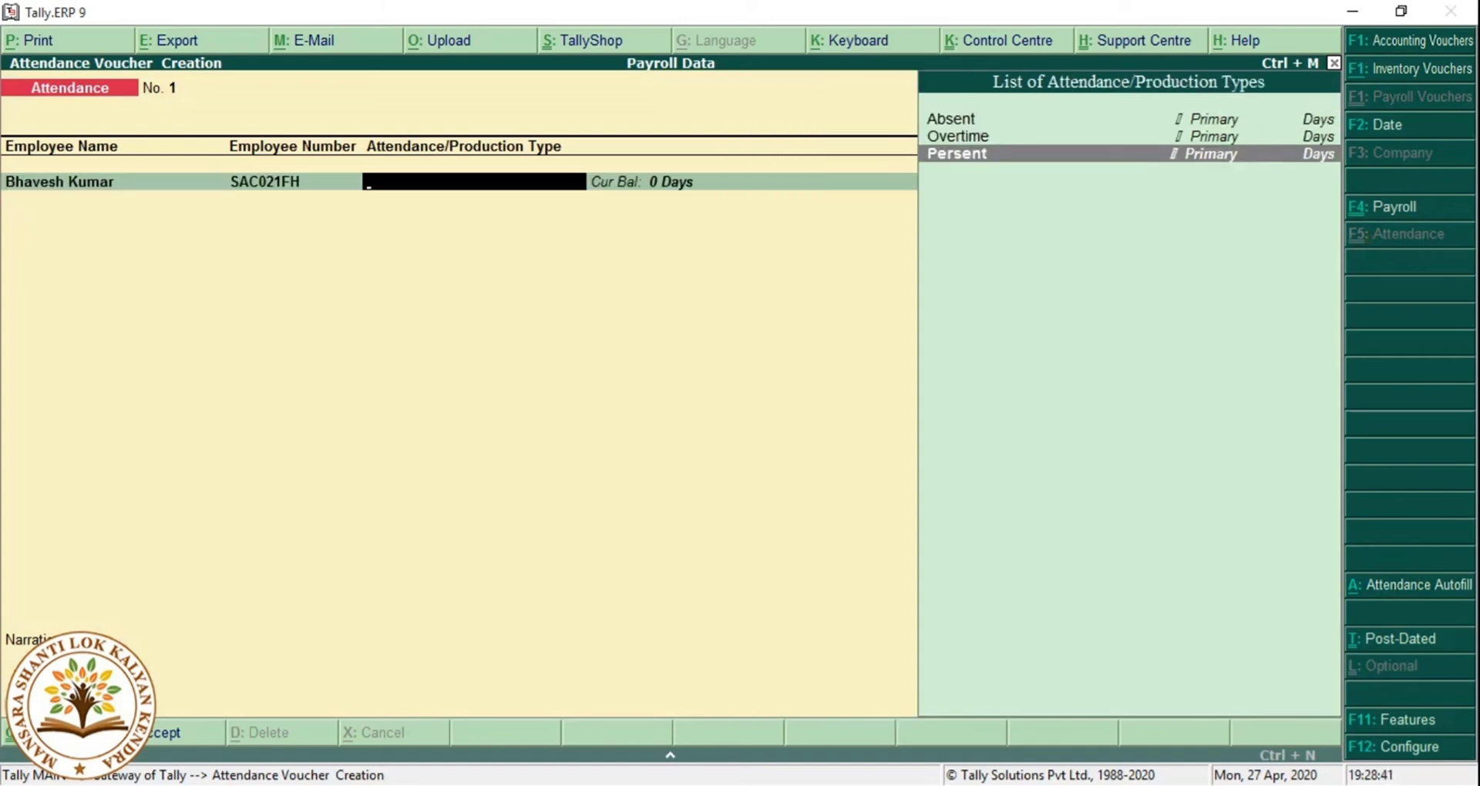
key(Return)
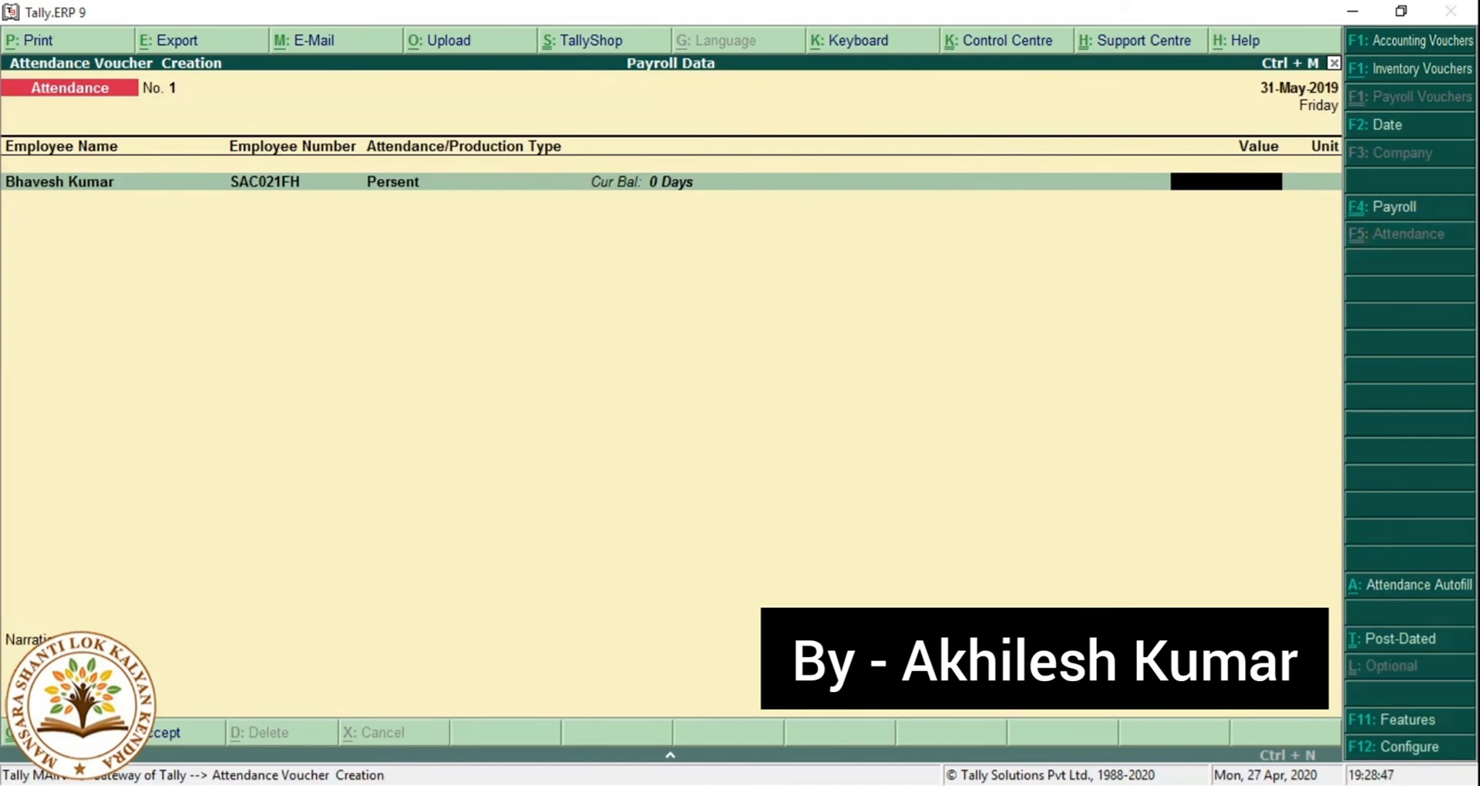
text(27)
key(Return)
Add a second line for the Accounts employee with 4 days Absent.
key(Down)
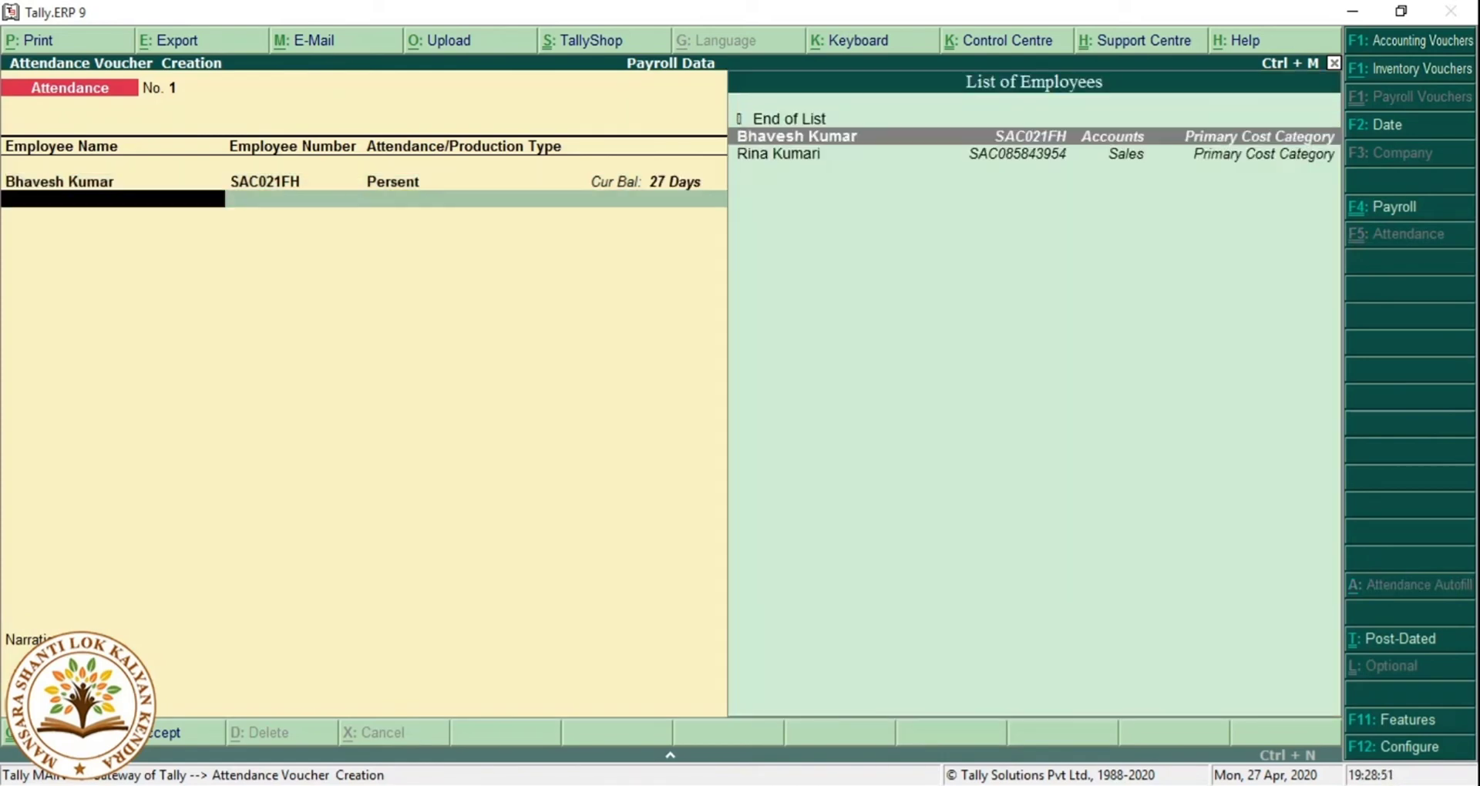
key(Return)
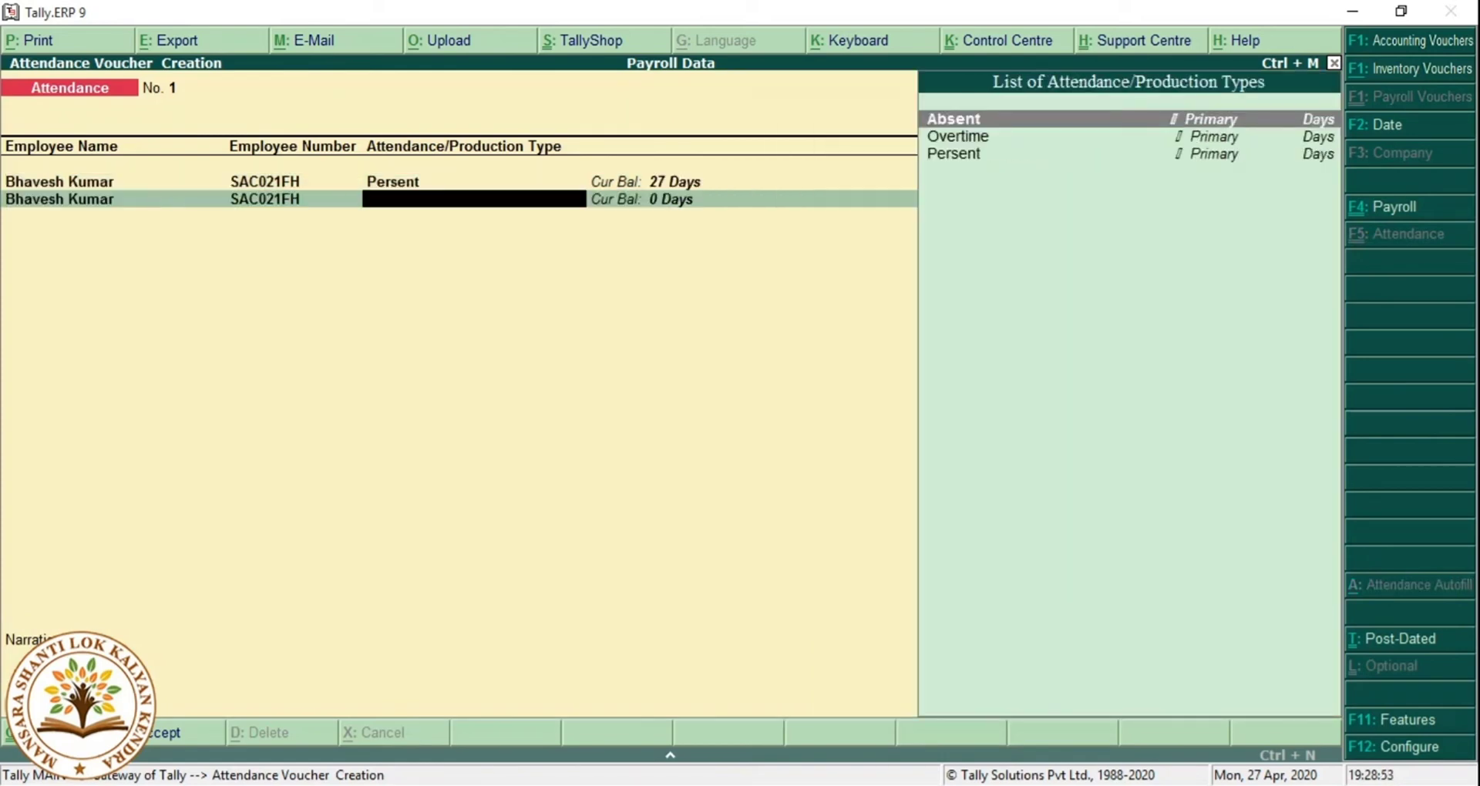
key(Return)
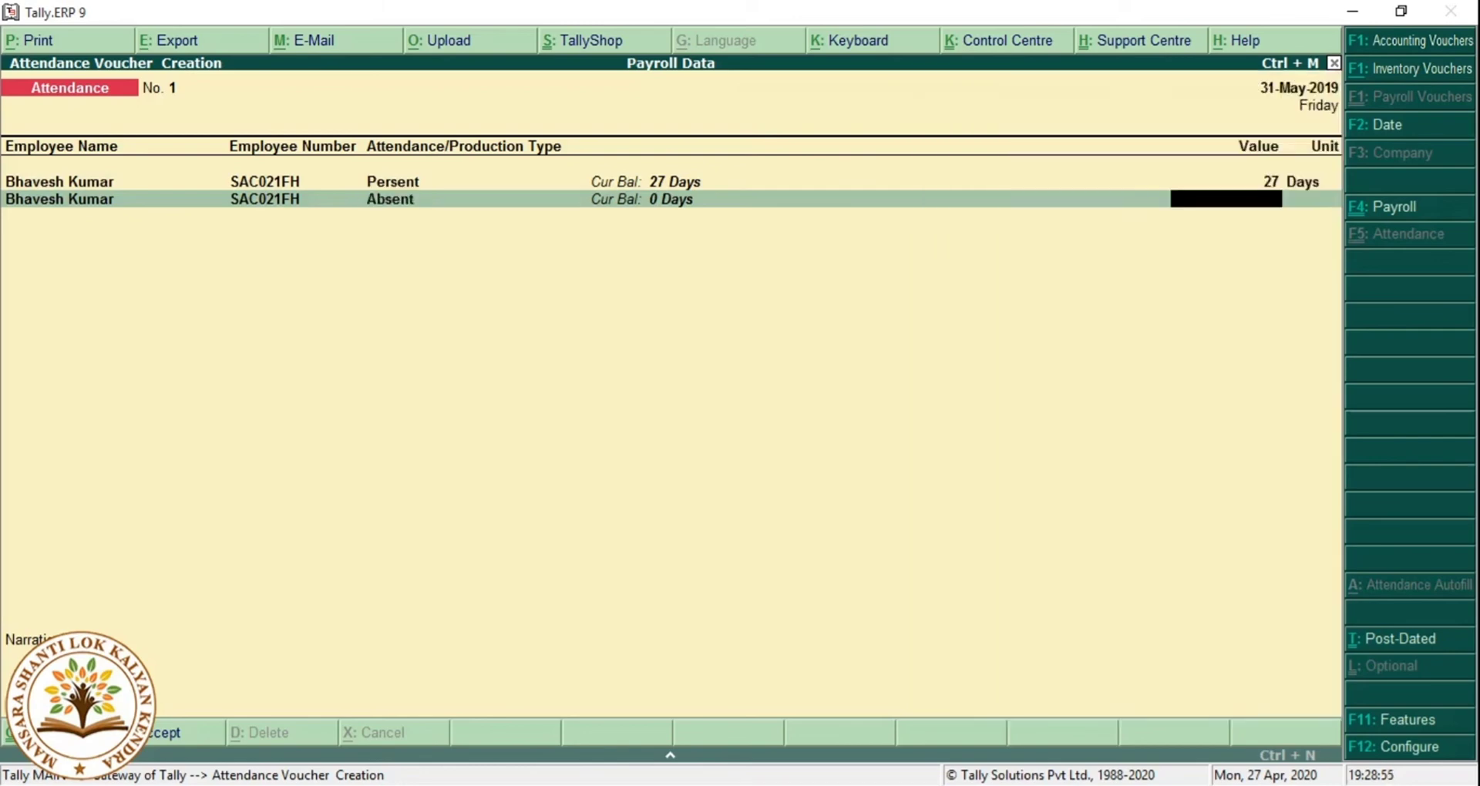
text(3)
key(BackSpace)
text(4)
key(Return)
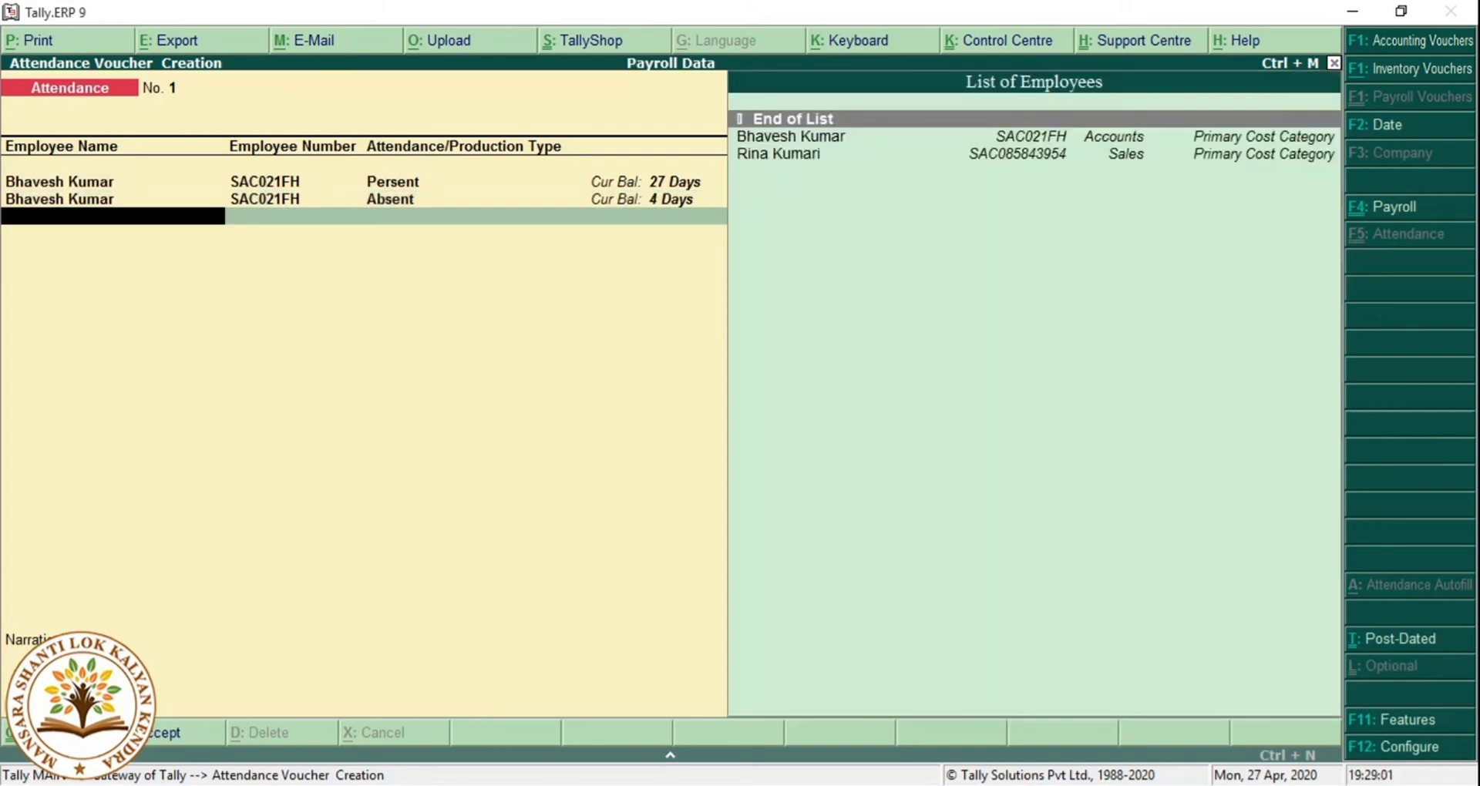
Add the Sales employee with 29 days Persent.
key(Down)
key(Down)
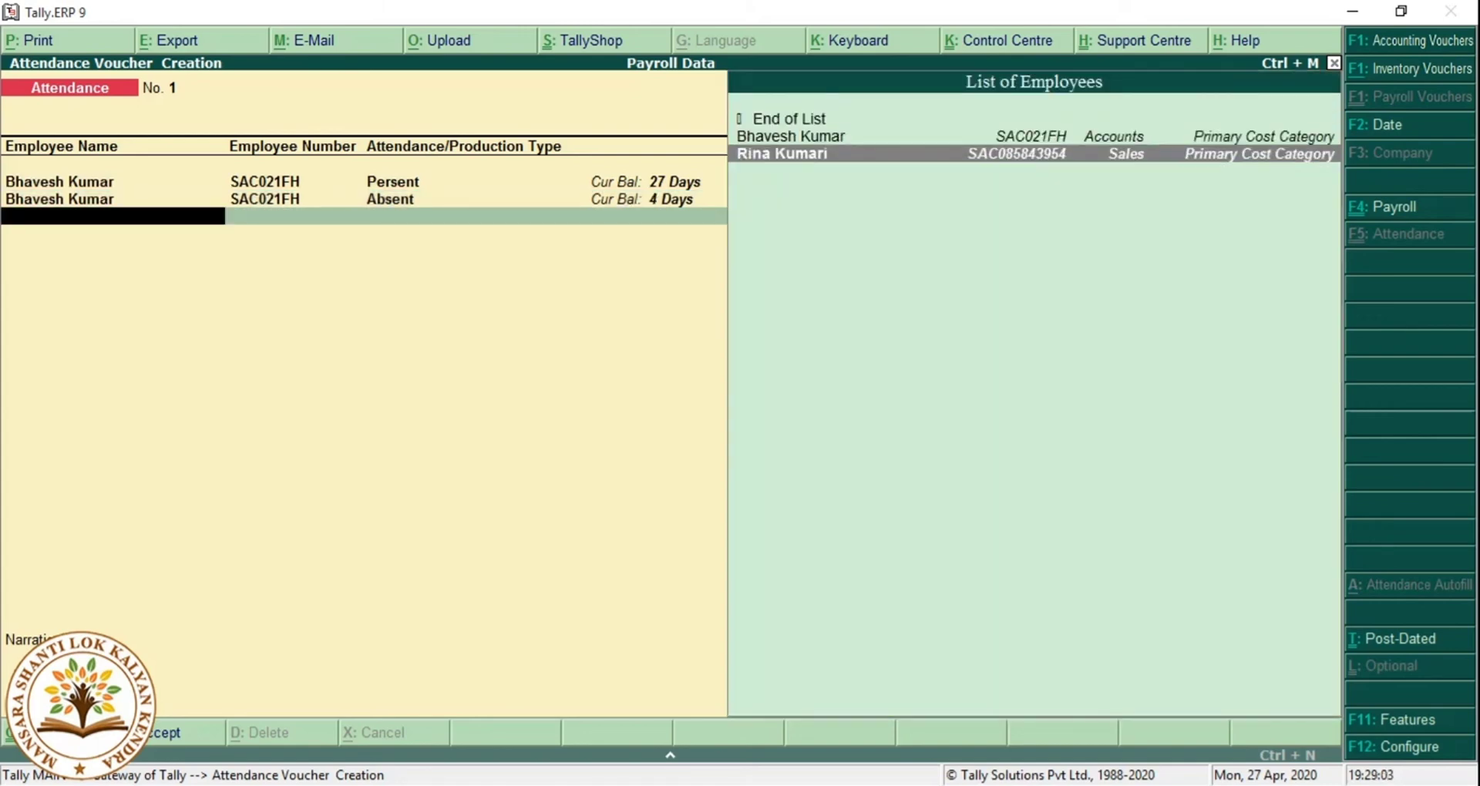
key(Return)
key(Down)
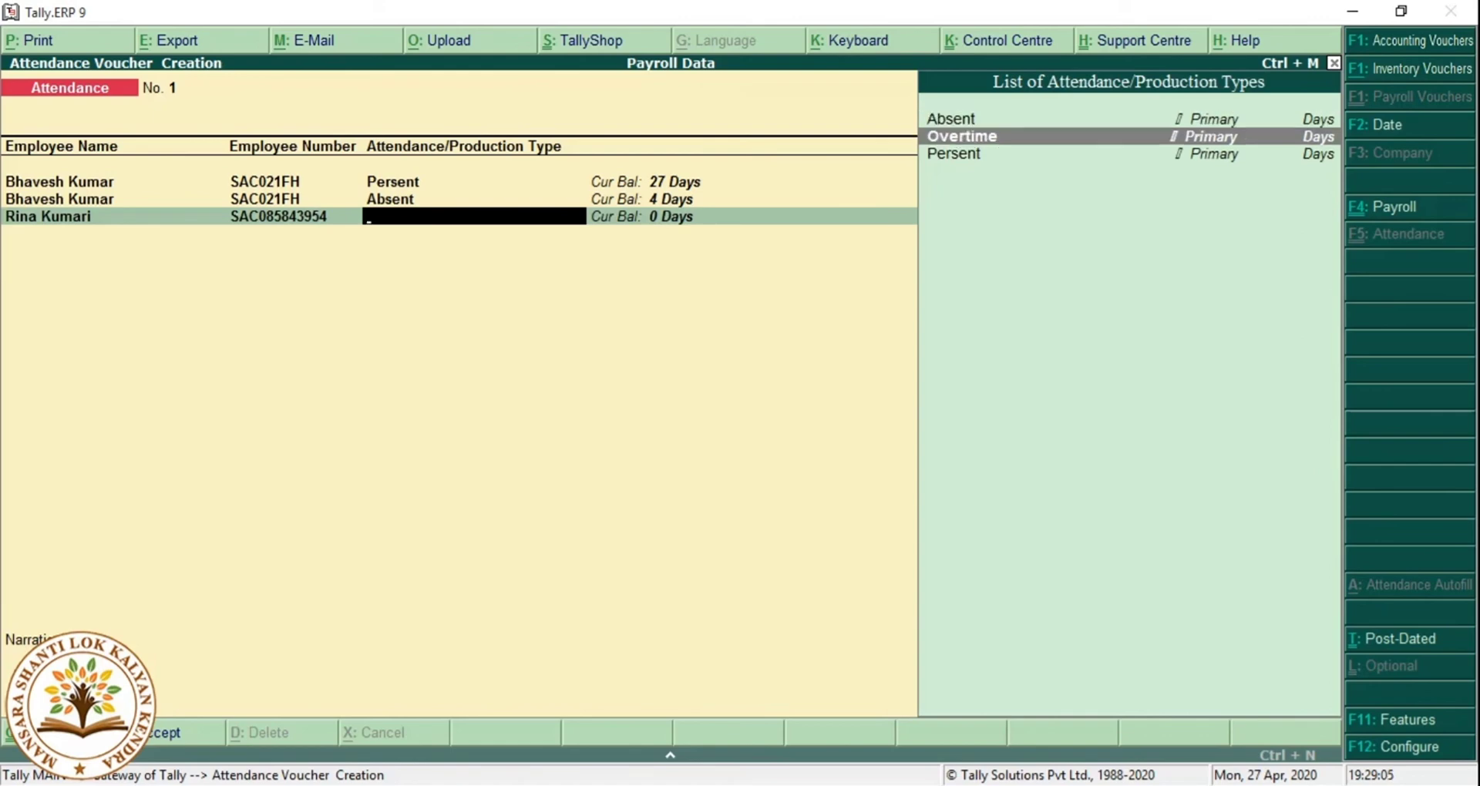
key(Down)
key(Return)
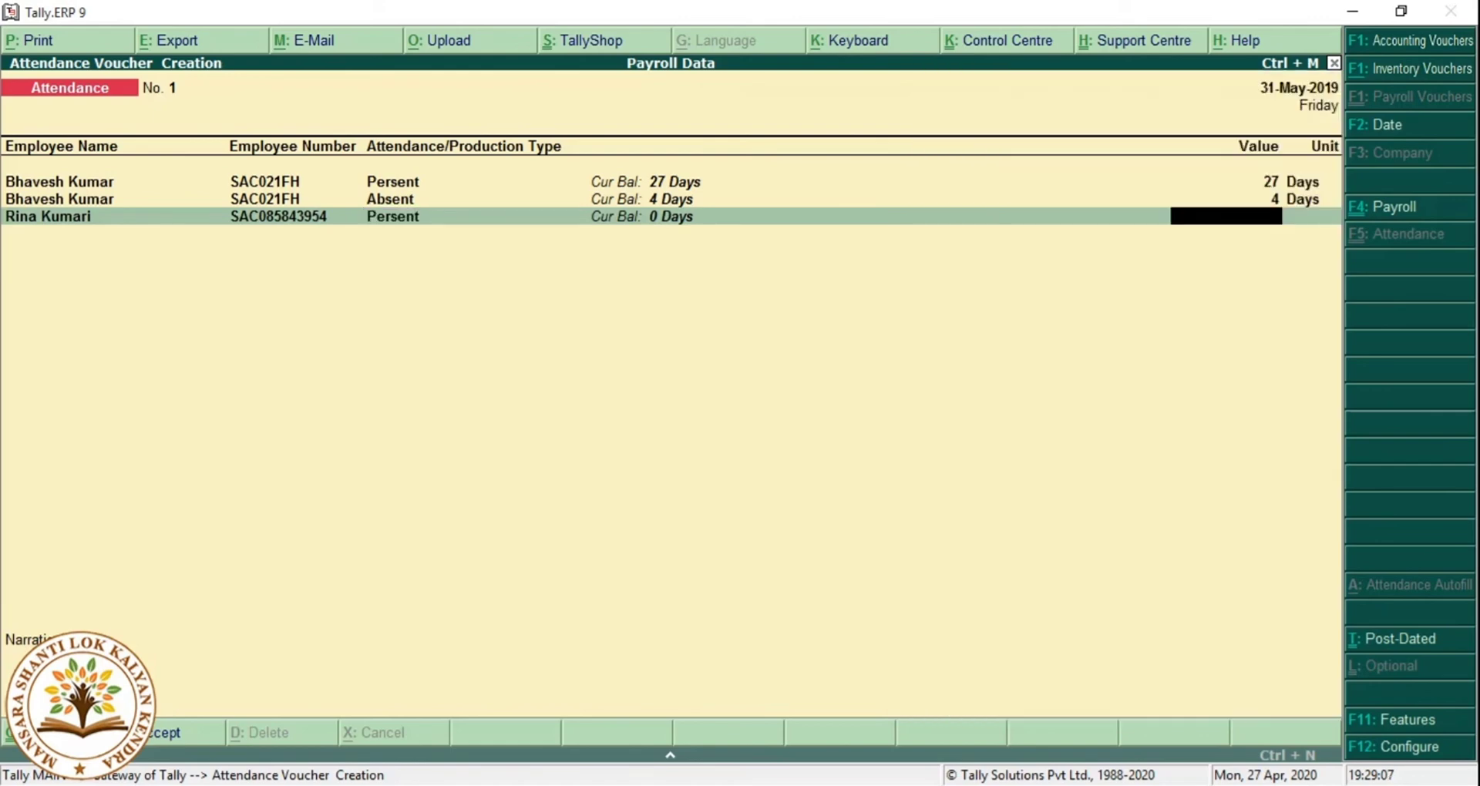
text(29)
key(Return)
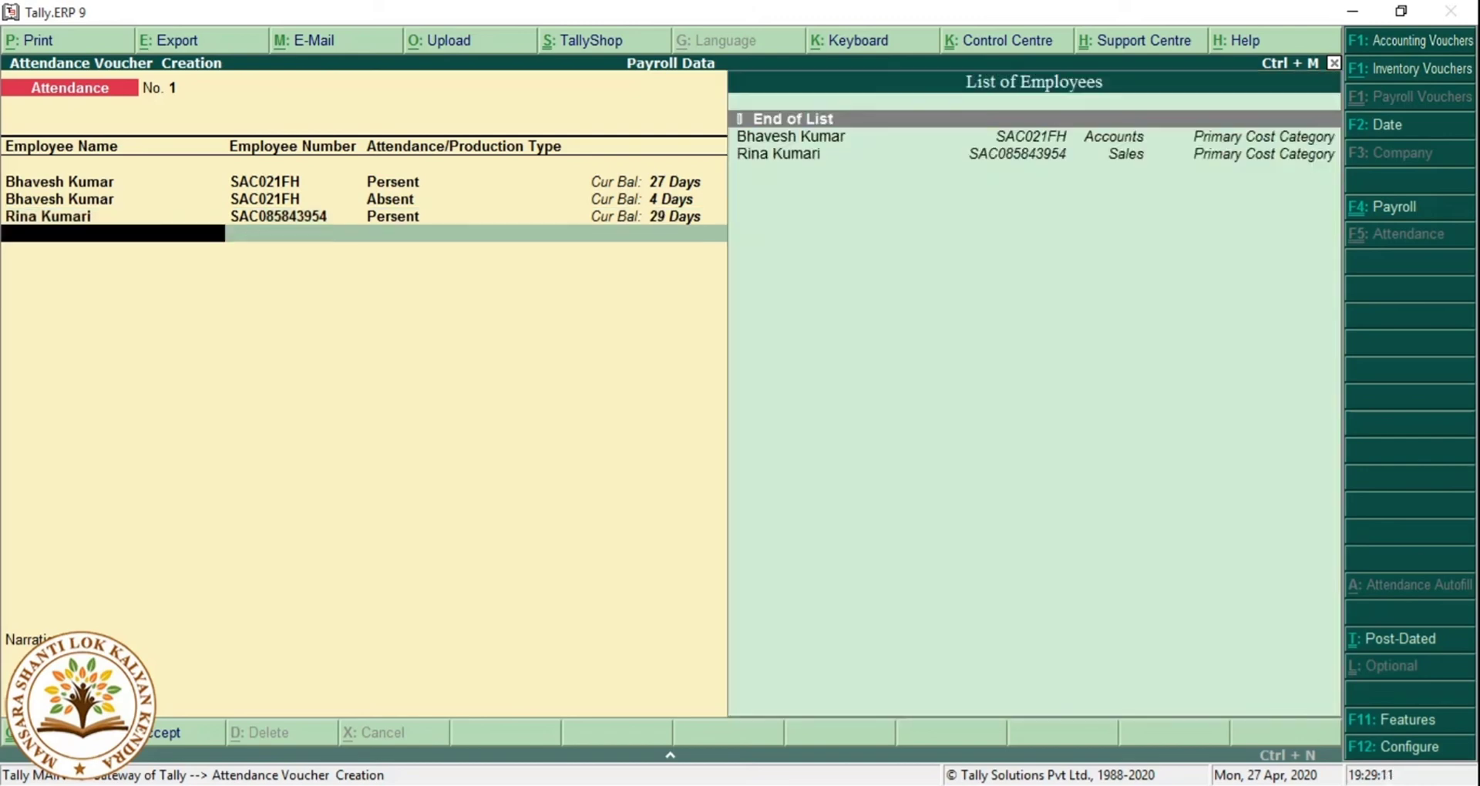
Add a second line for the Sales employee with 2 days Absent.
key(Down)
key(Down)
key(Return)
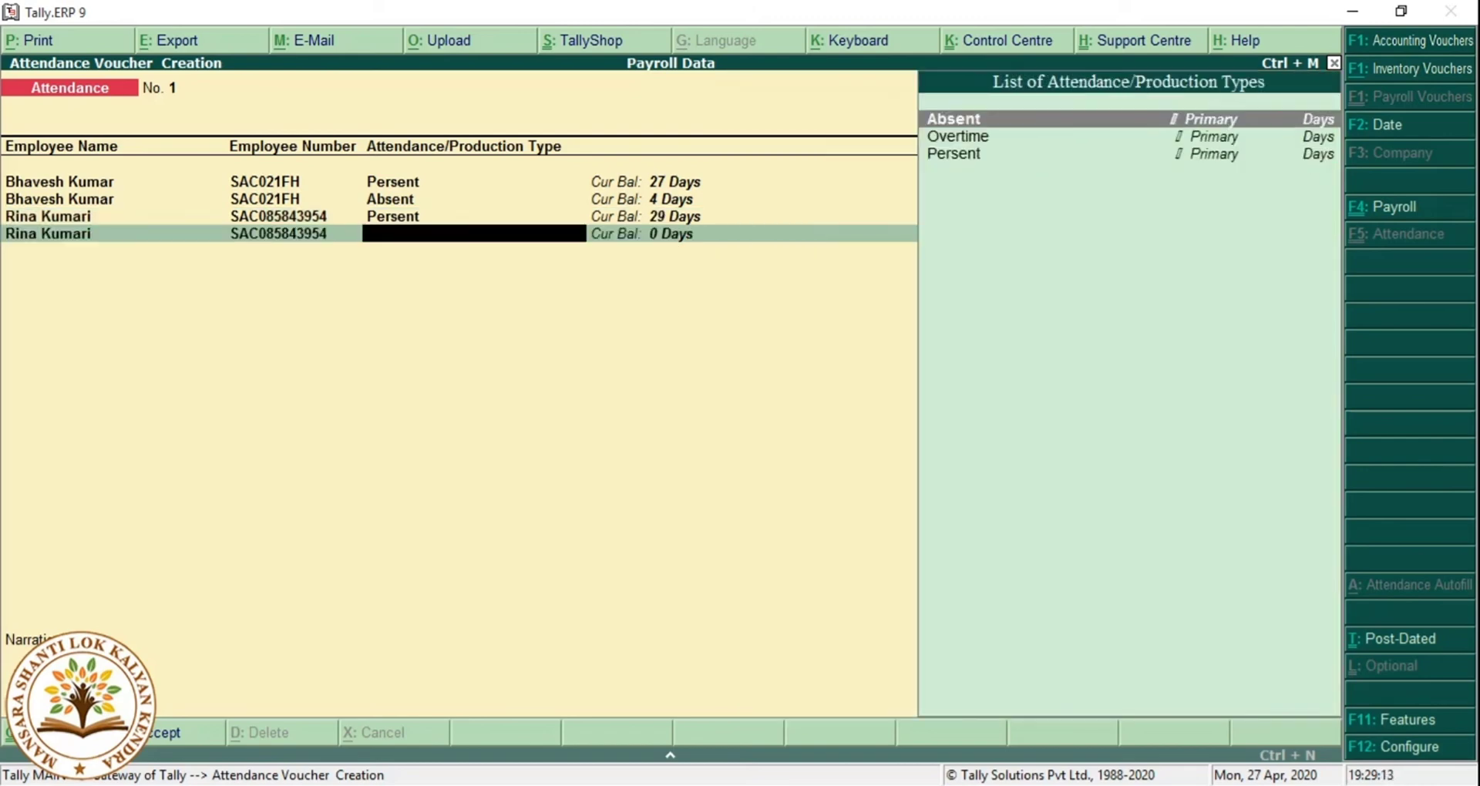
key(Return)
text(2)
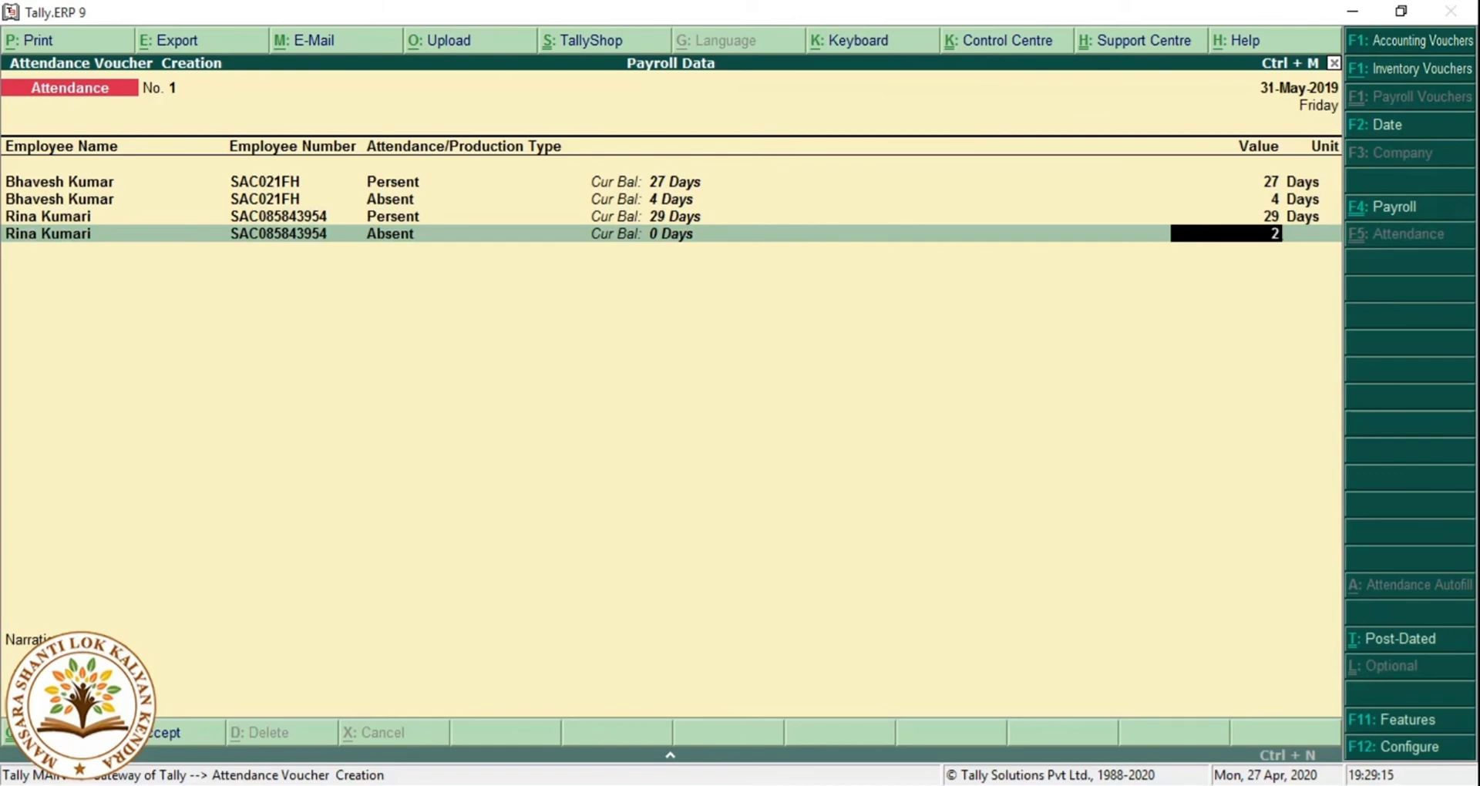
key(Return)
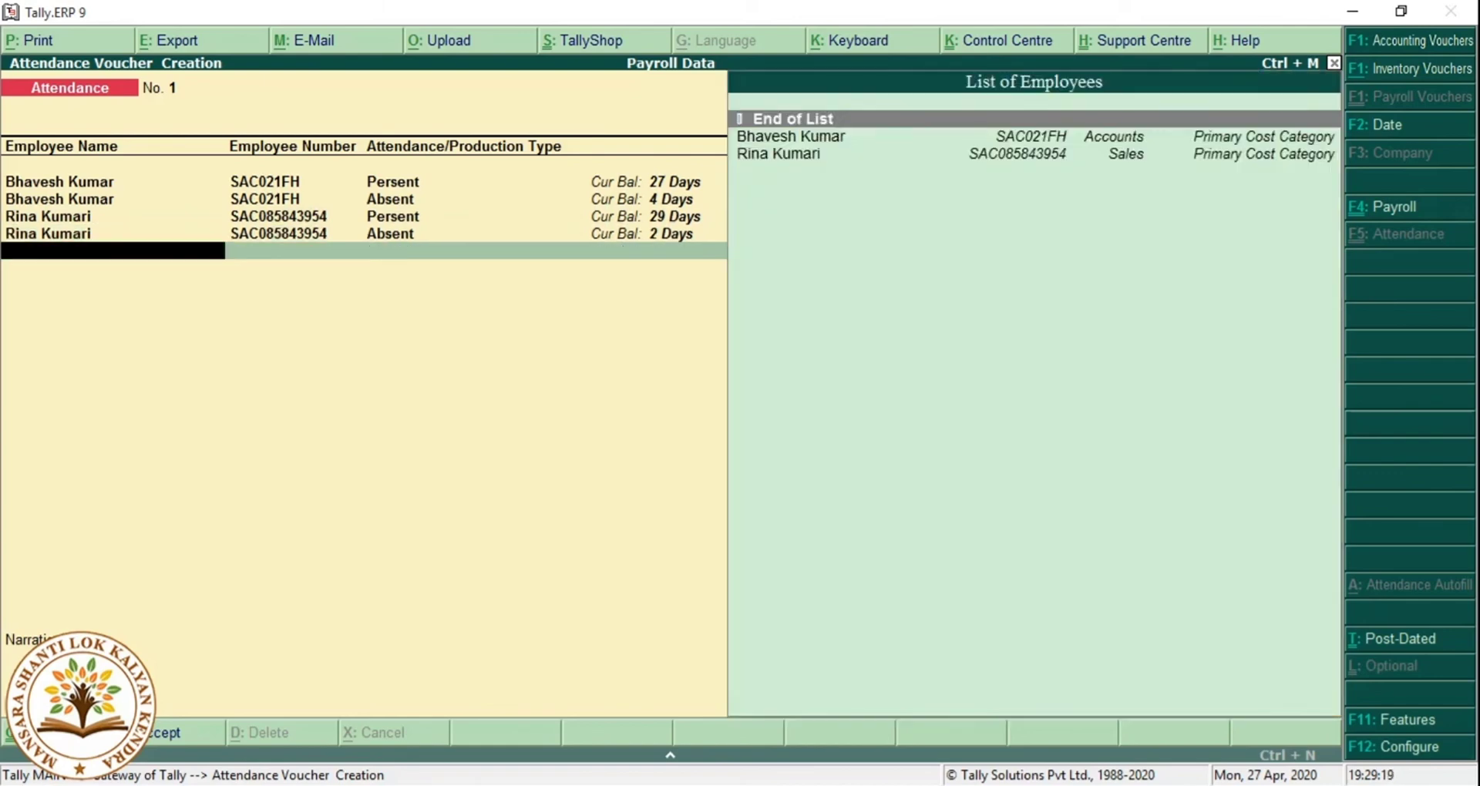
Delete the stray 5-day Overtime line and save the attendance voucher.
key(Down)
key(Return)
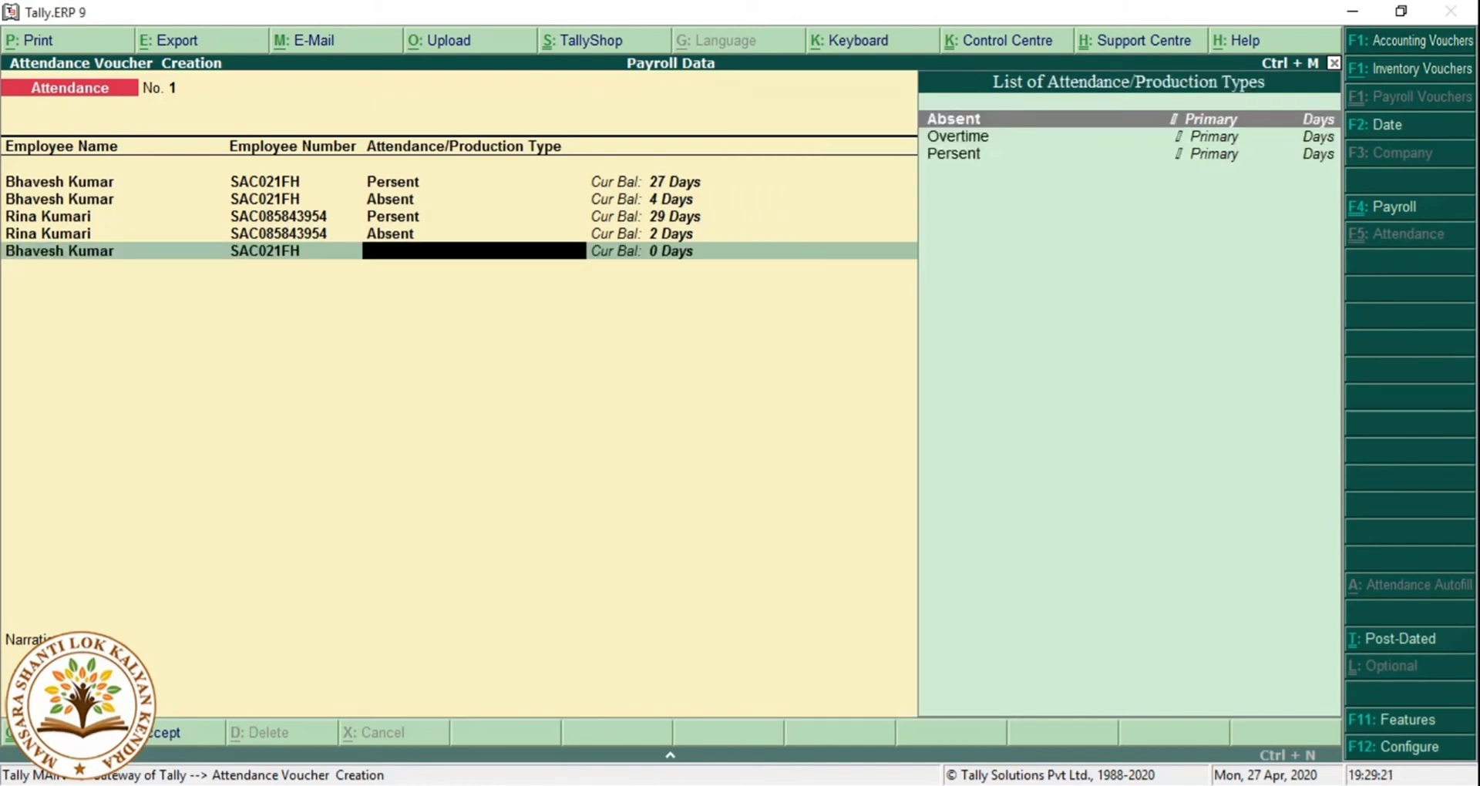
key(Down)
key(Return)
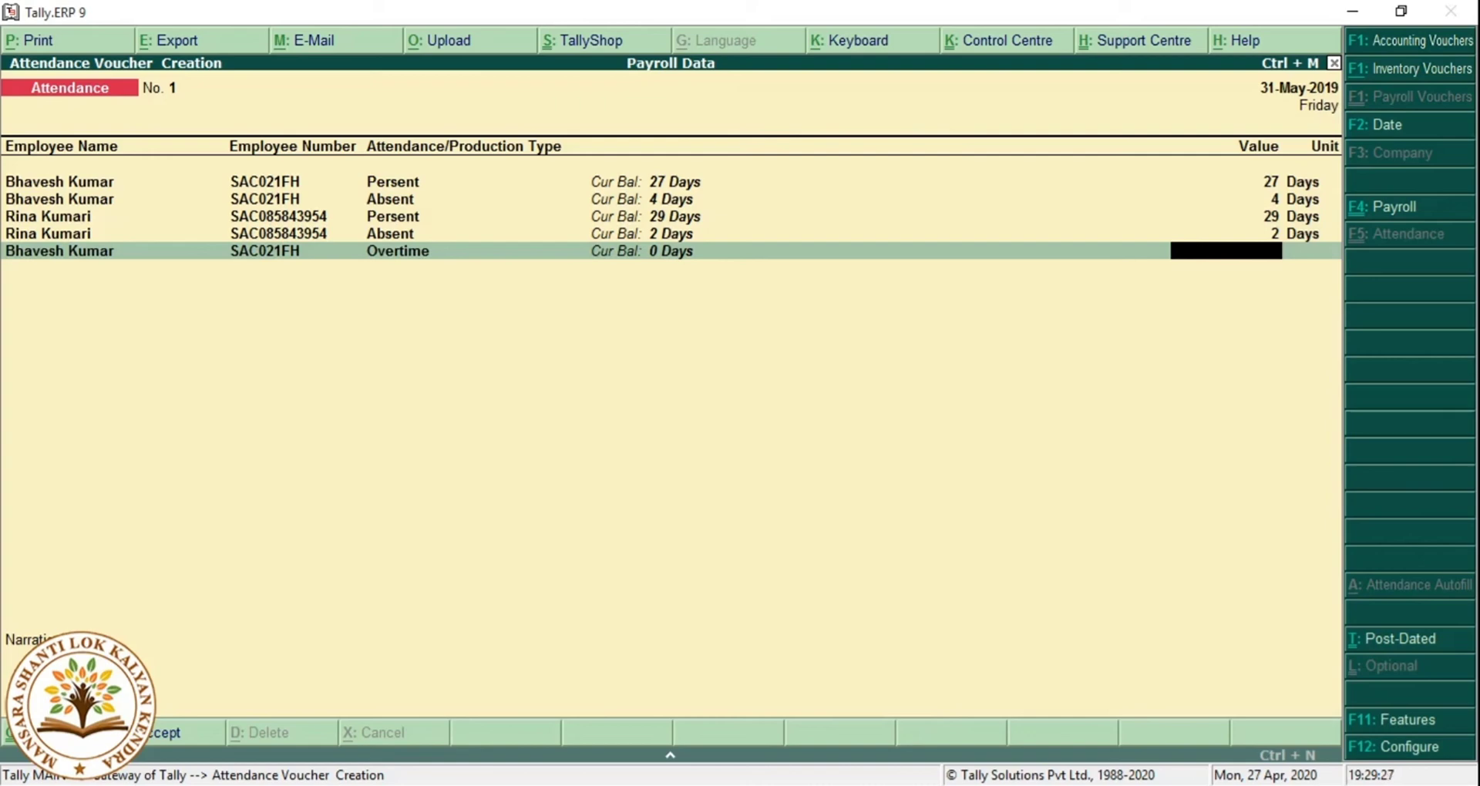
text(5)
key(Return)
key(BackSpace)
key(BackSpace)
key(BackSpace)
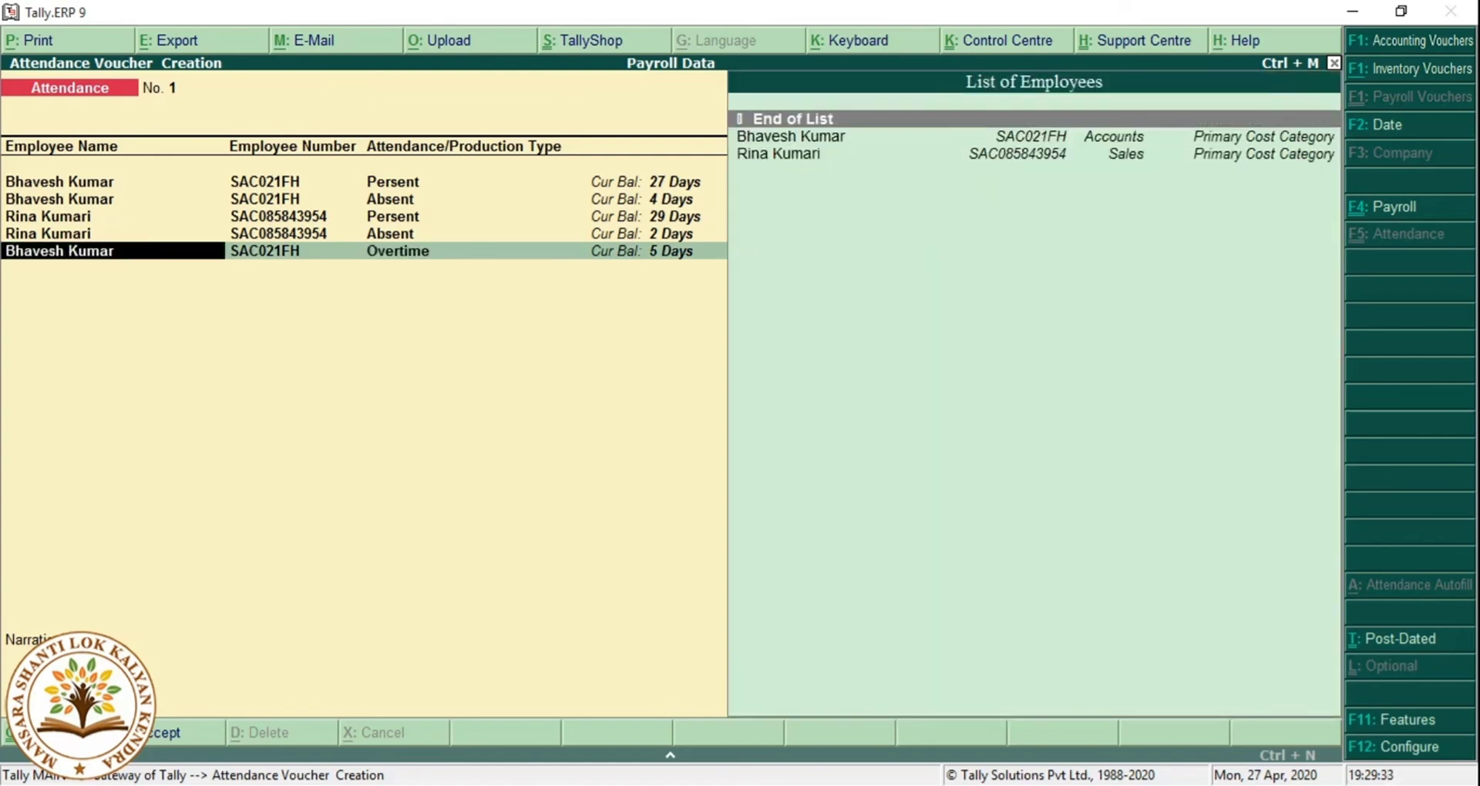
key(ctrl+d)
key(Return)
key(Return)
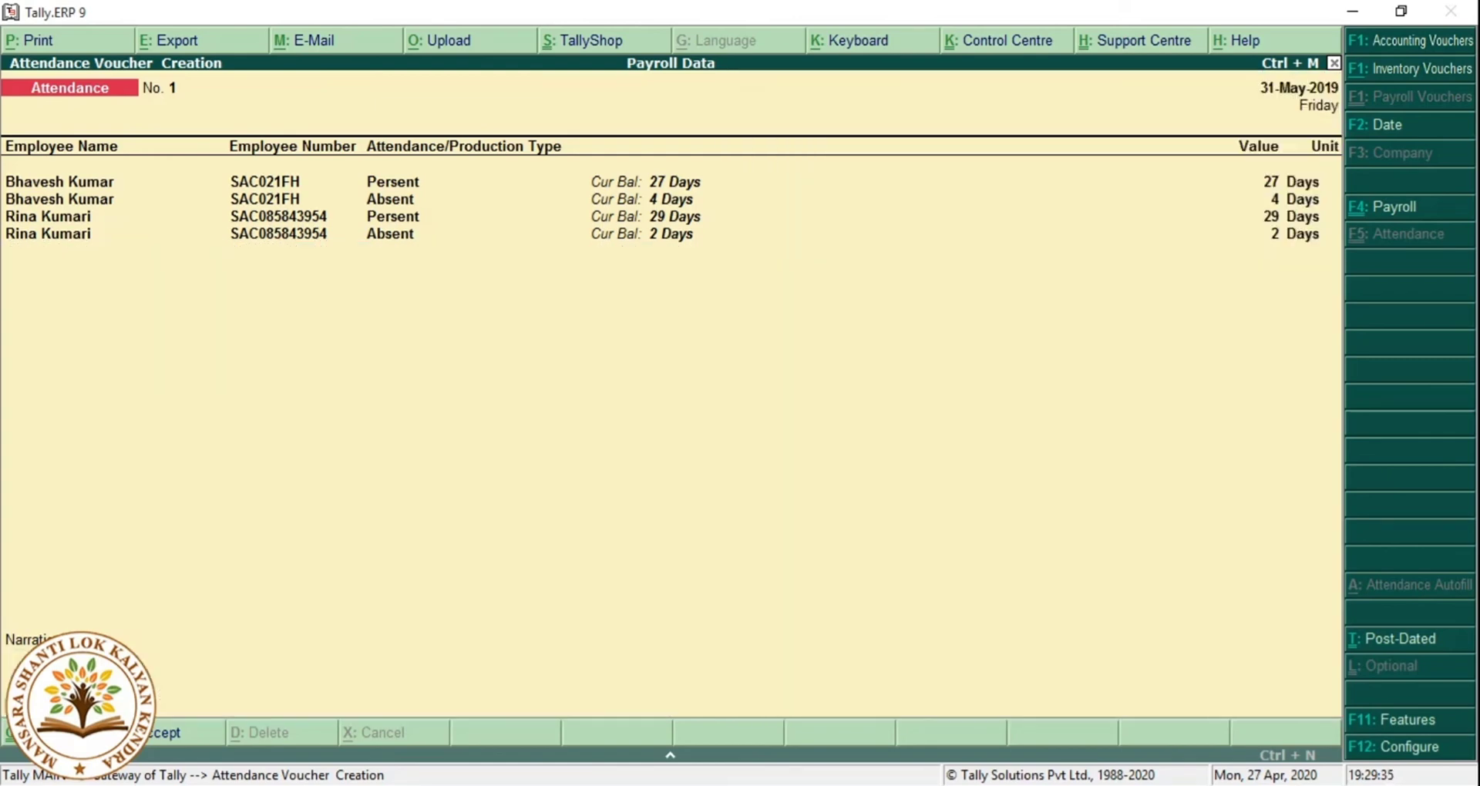
key(Return)
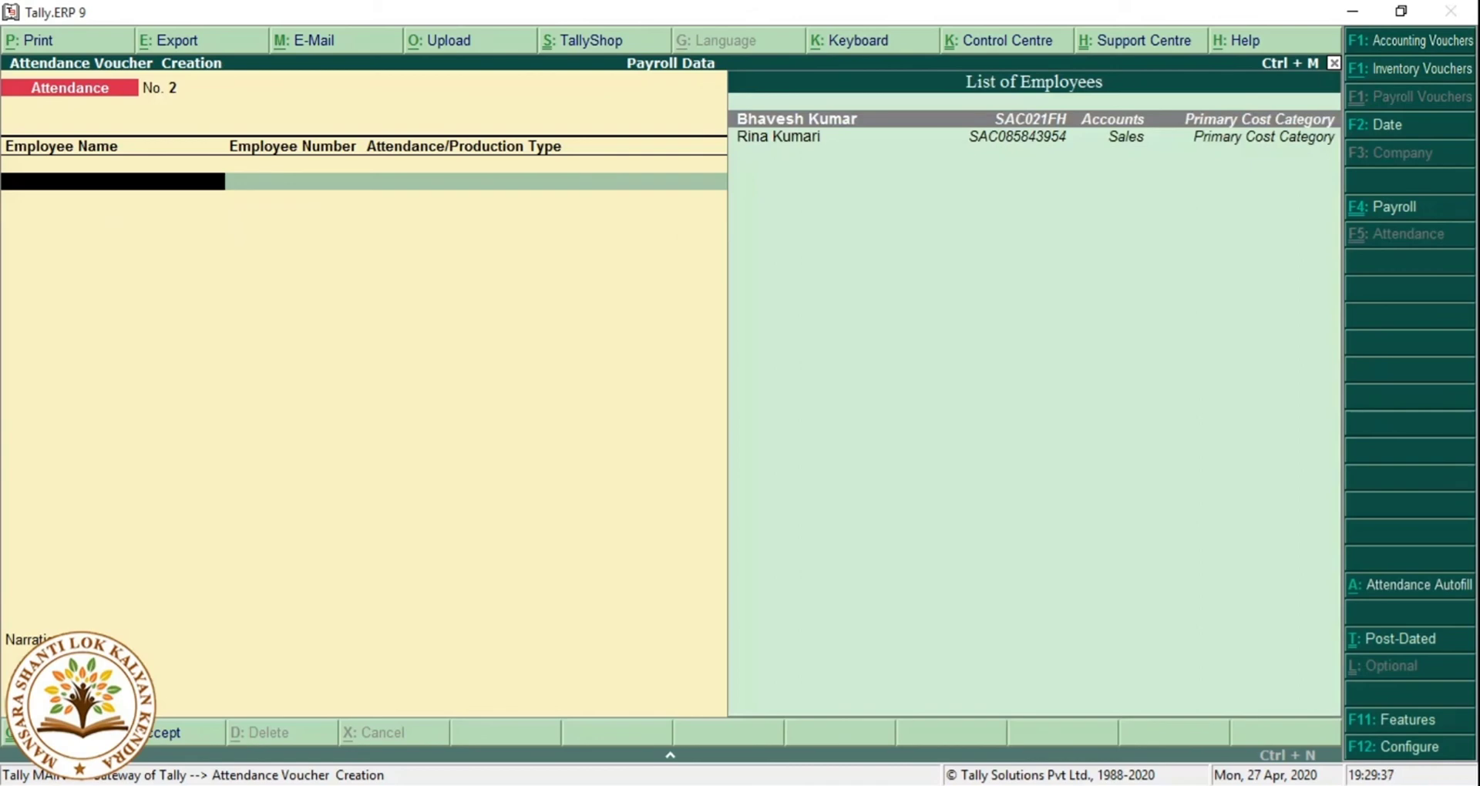
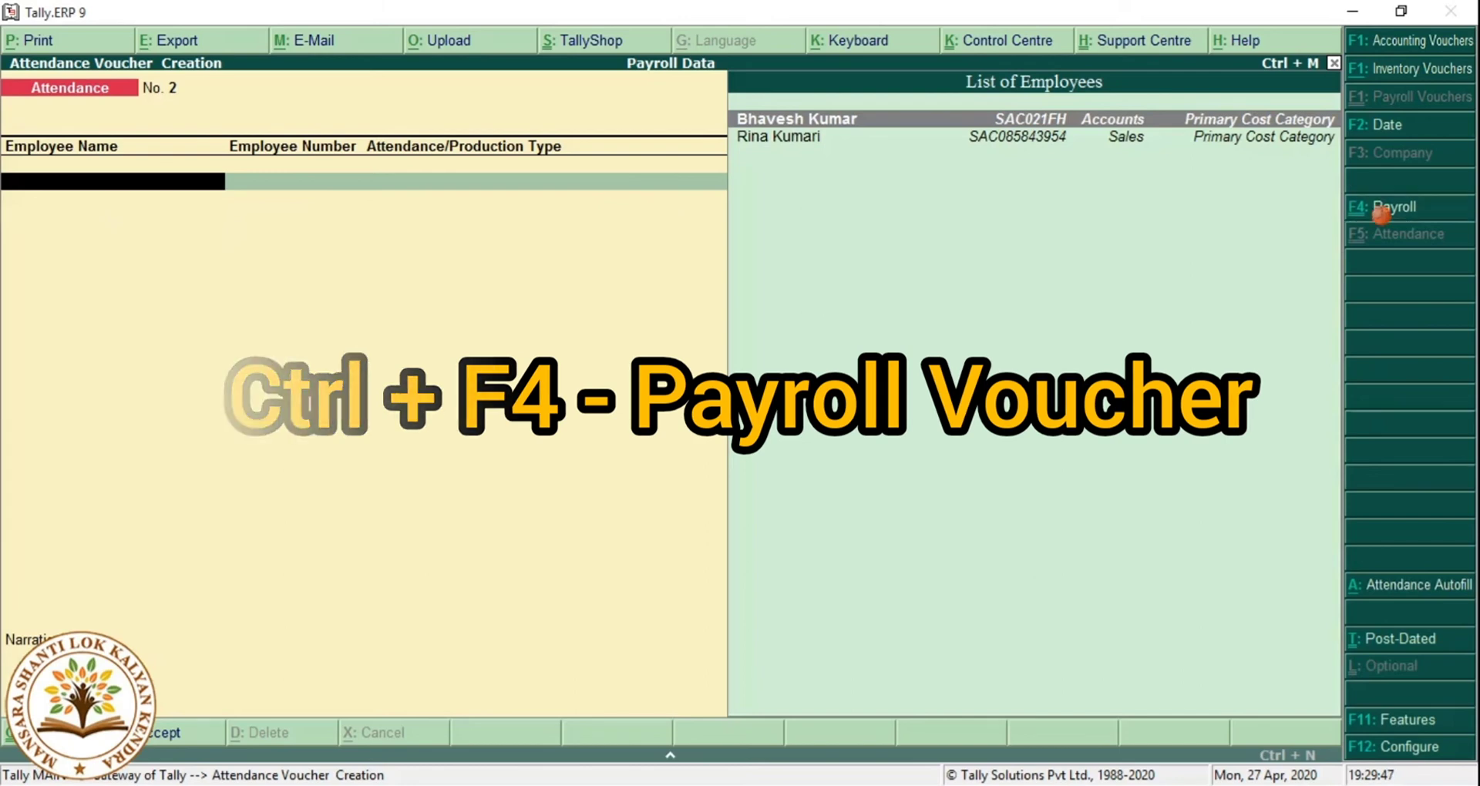
Leave saved attendance voucher No. 1 and switch to Payroll Voucher Creation with Ctrl+F4.
key(ctrl+F4)
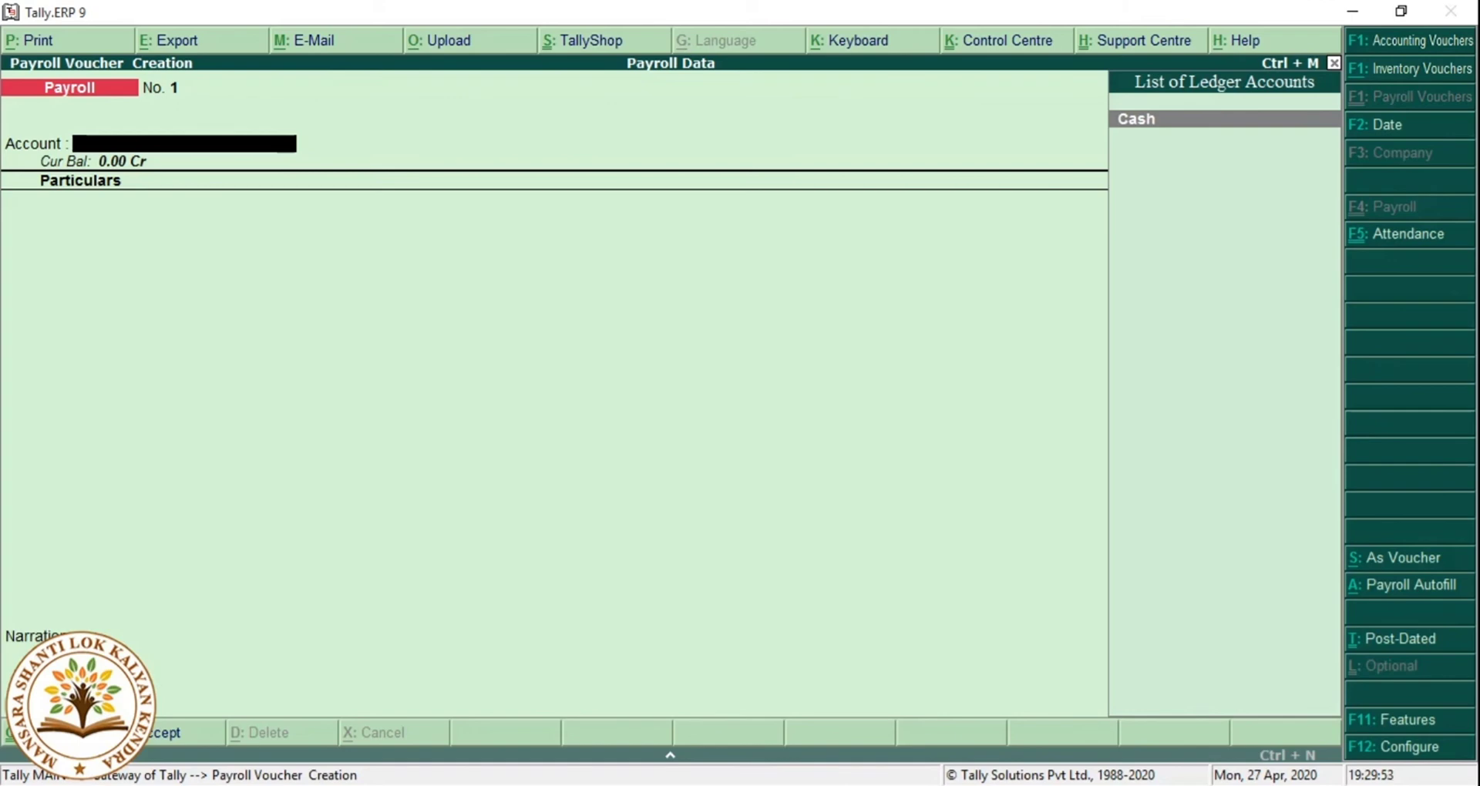
Autofill Salary for 1-5-2019 to 31-5-2019 sorted by Employee Name, then abandon the voucher.
key(alt+a)
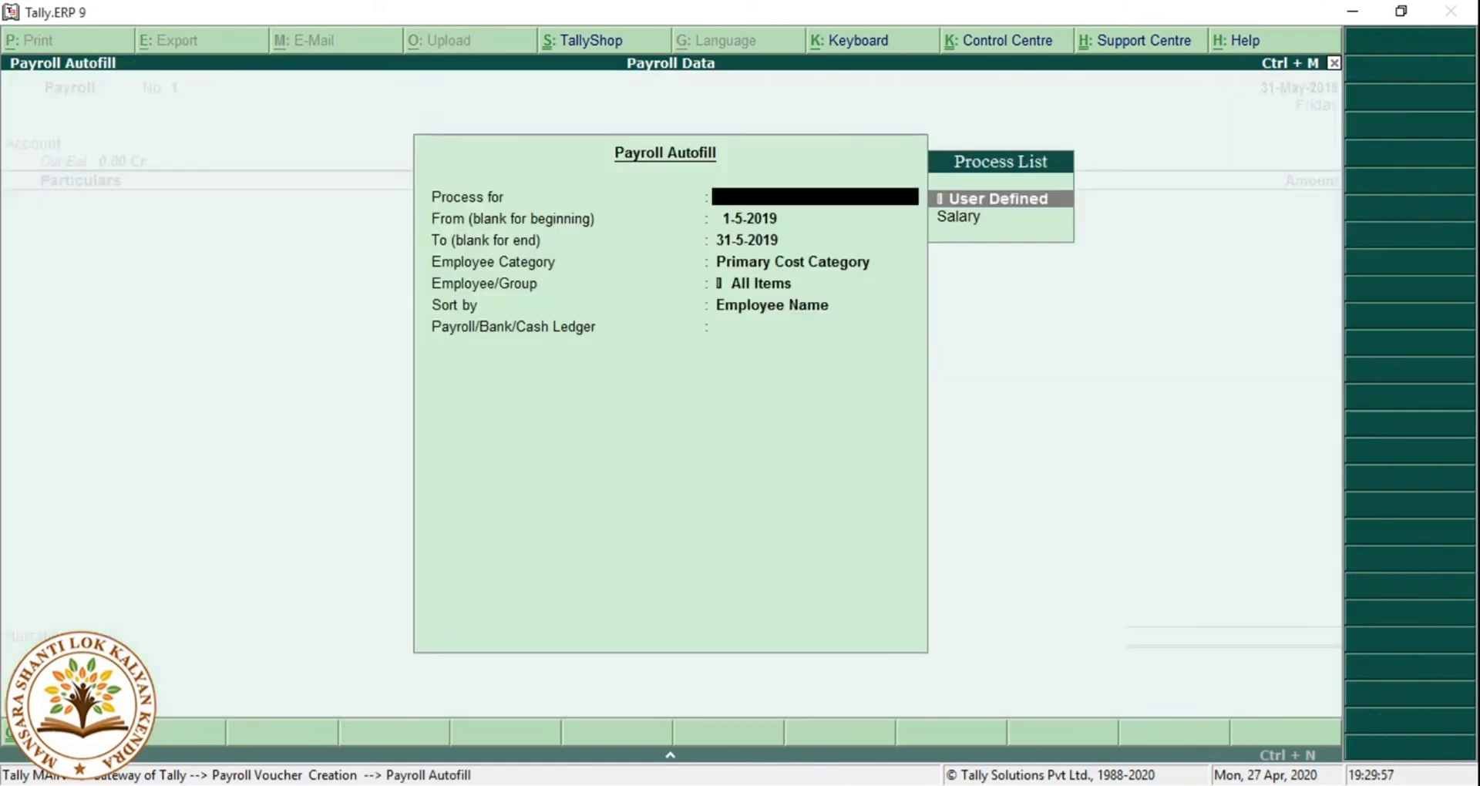
key(Down)
key(Return)
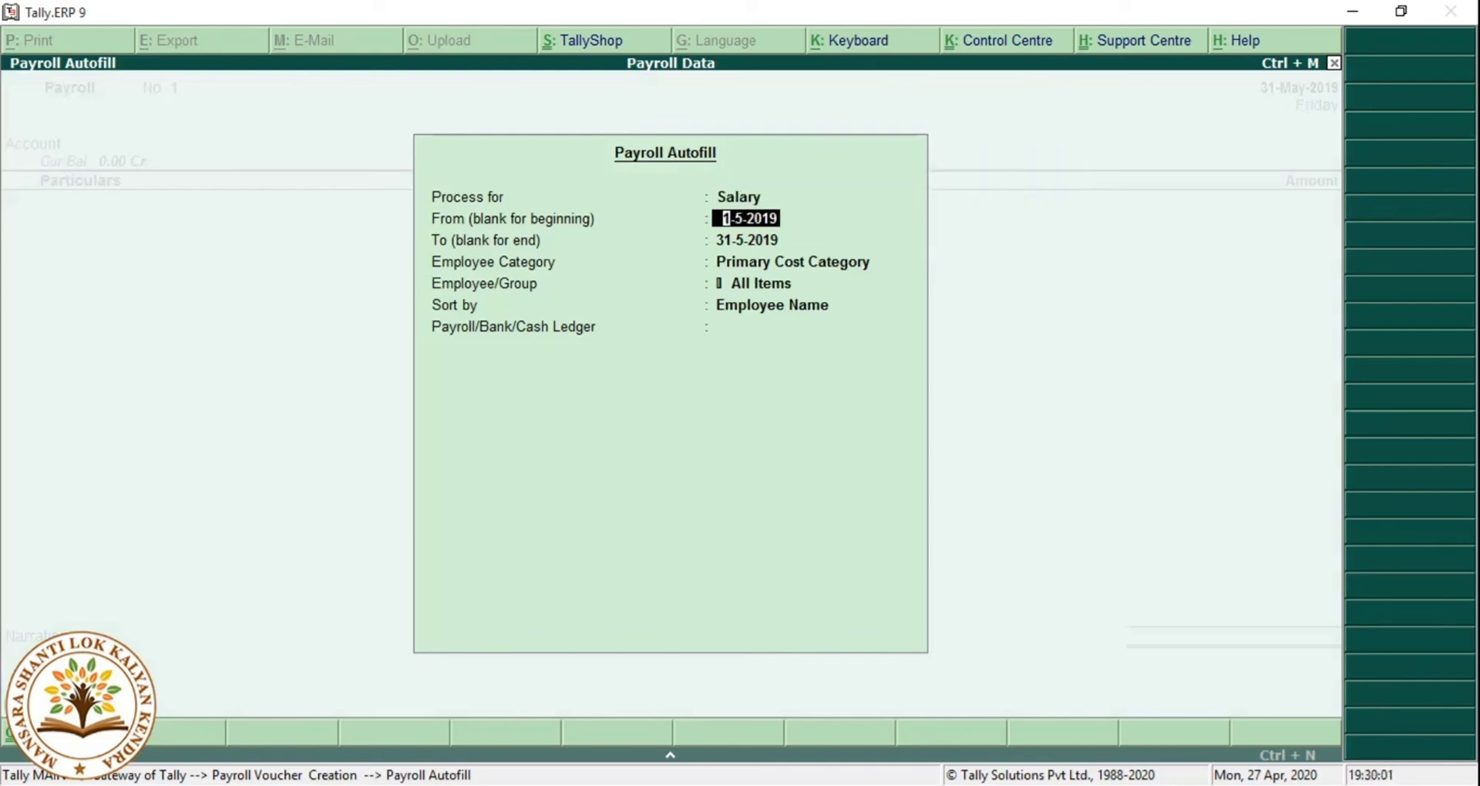
key(Return)
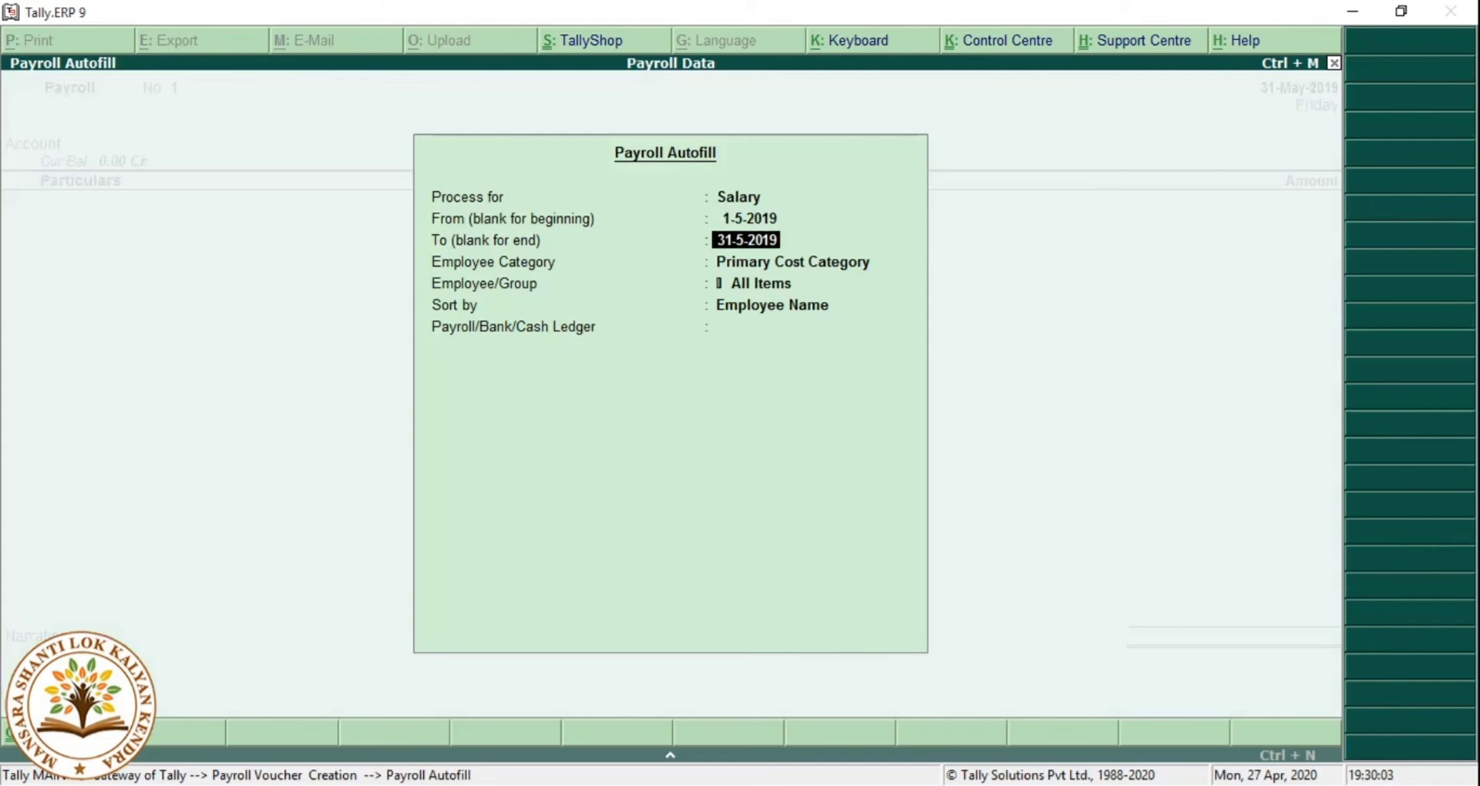
key(Return)
key(Return)
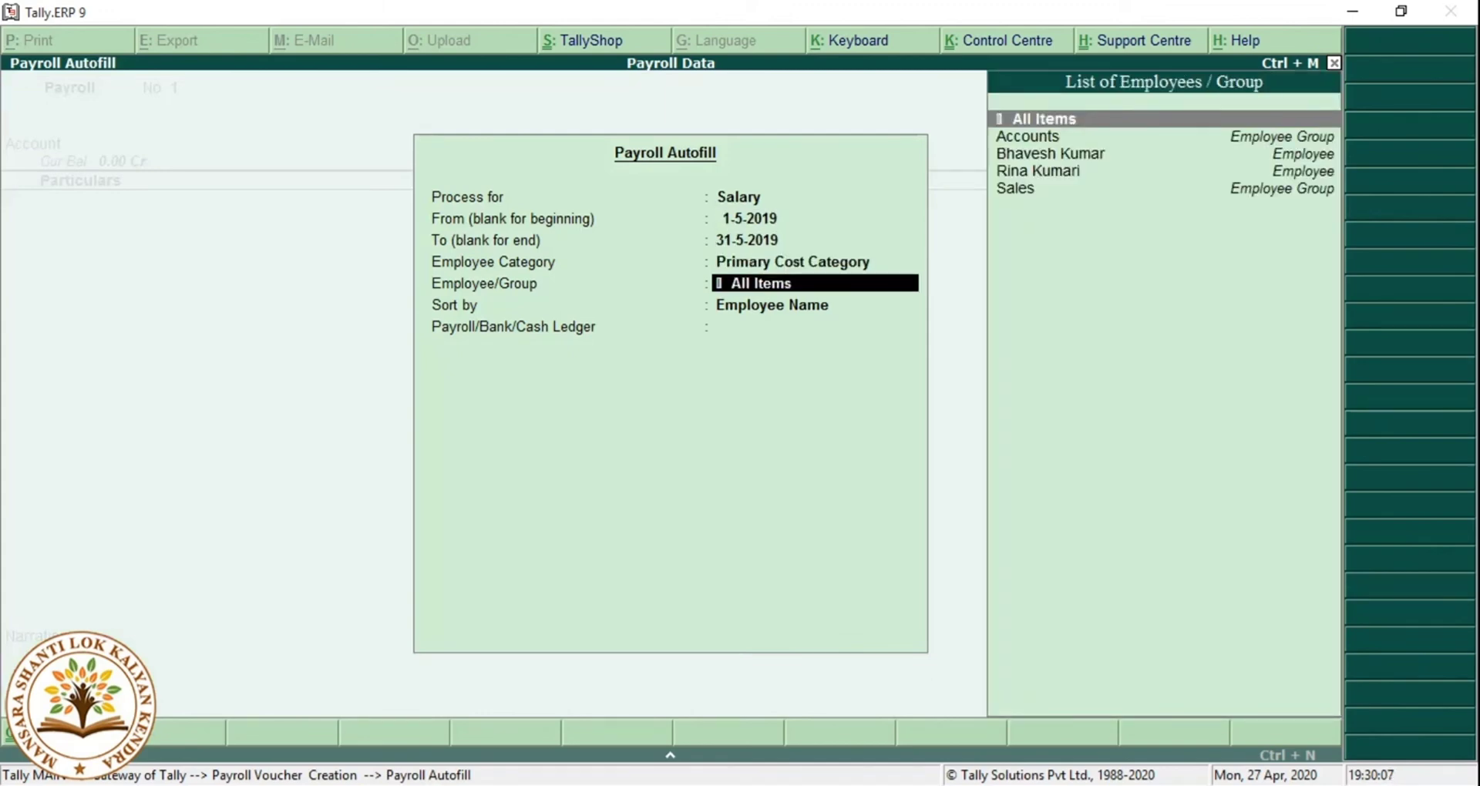
key(Return)
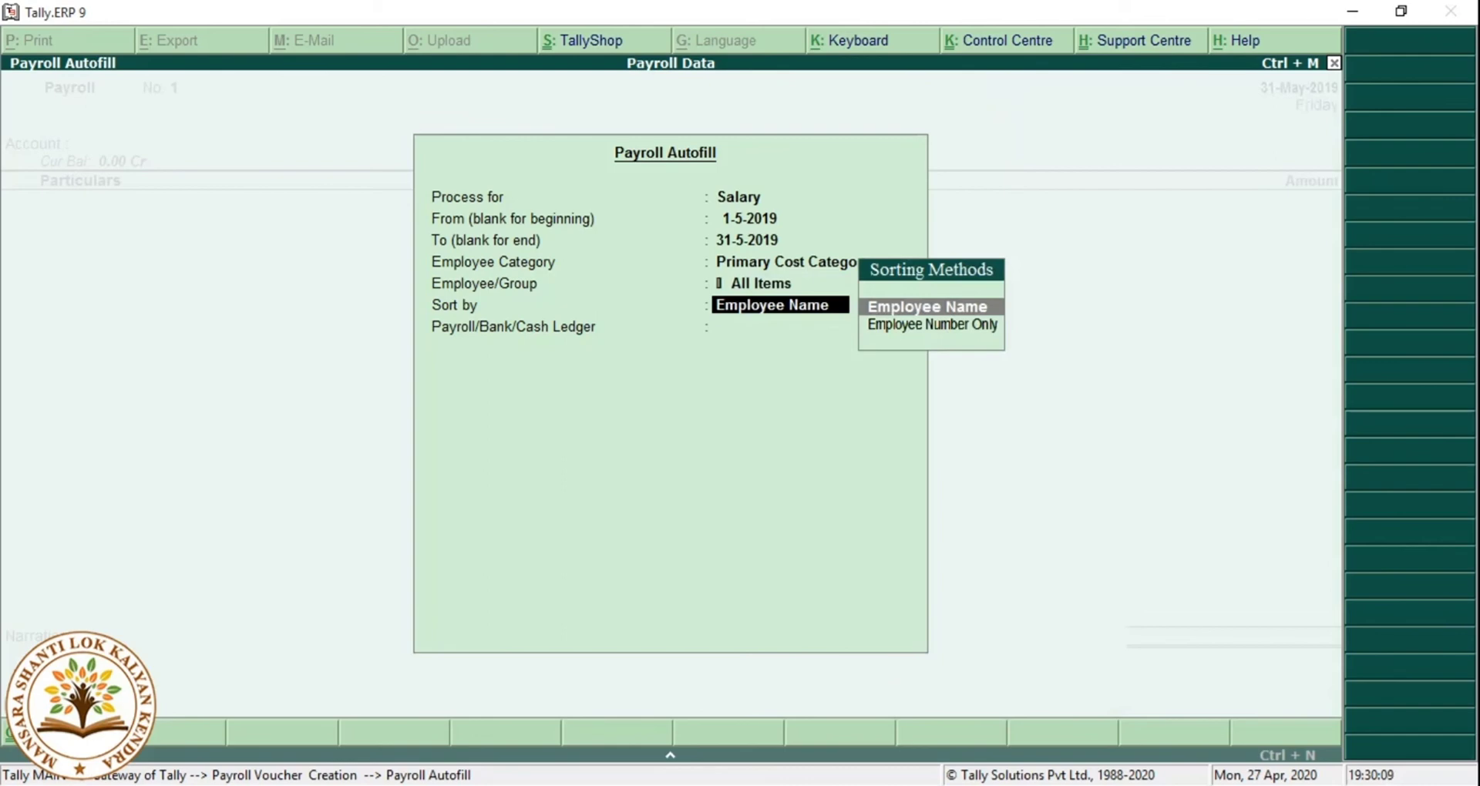
key(Return)
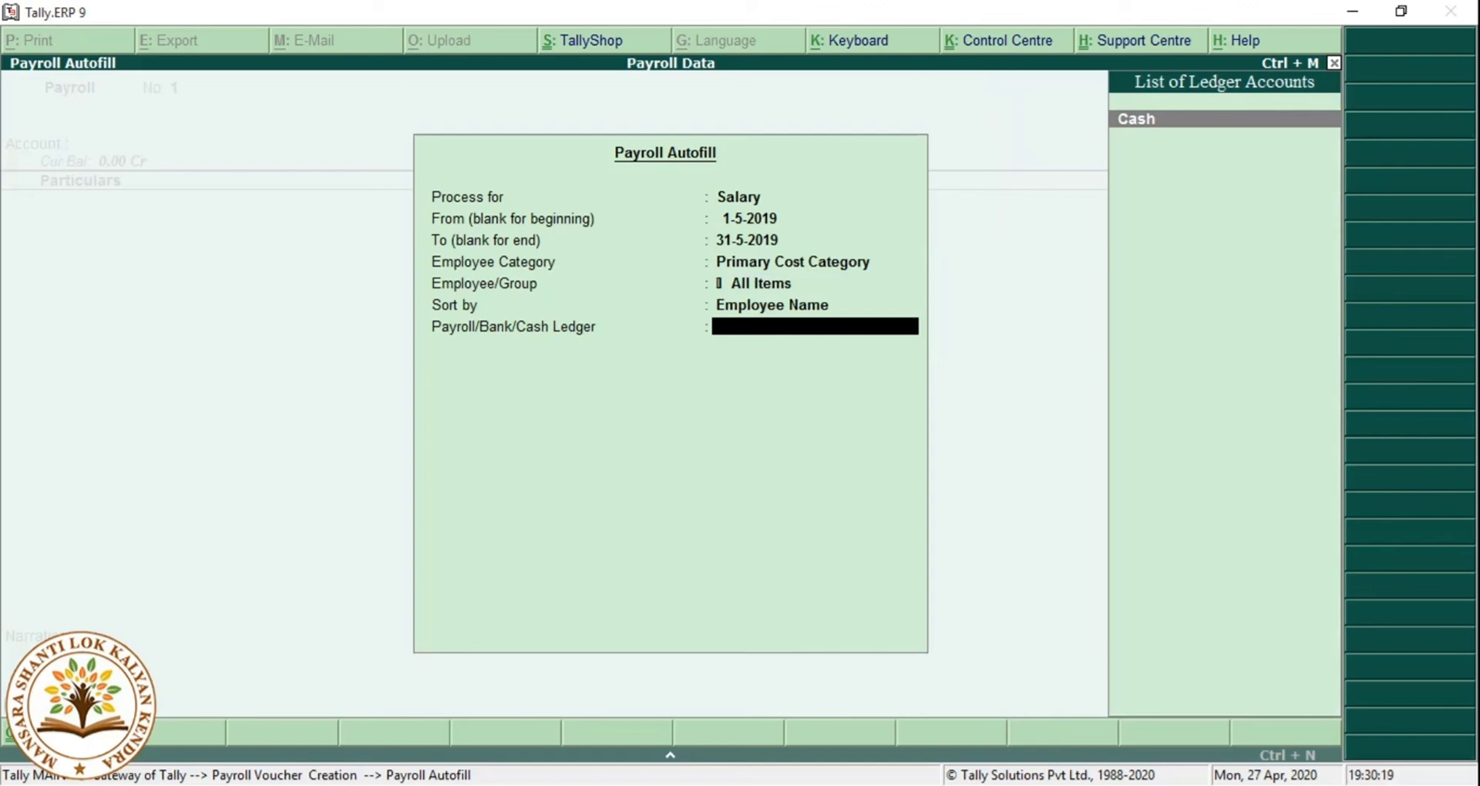
key(Escape)
key(Escape)
key(Escape)
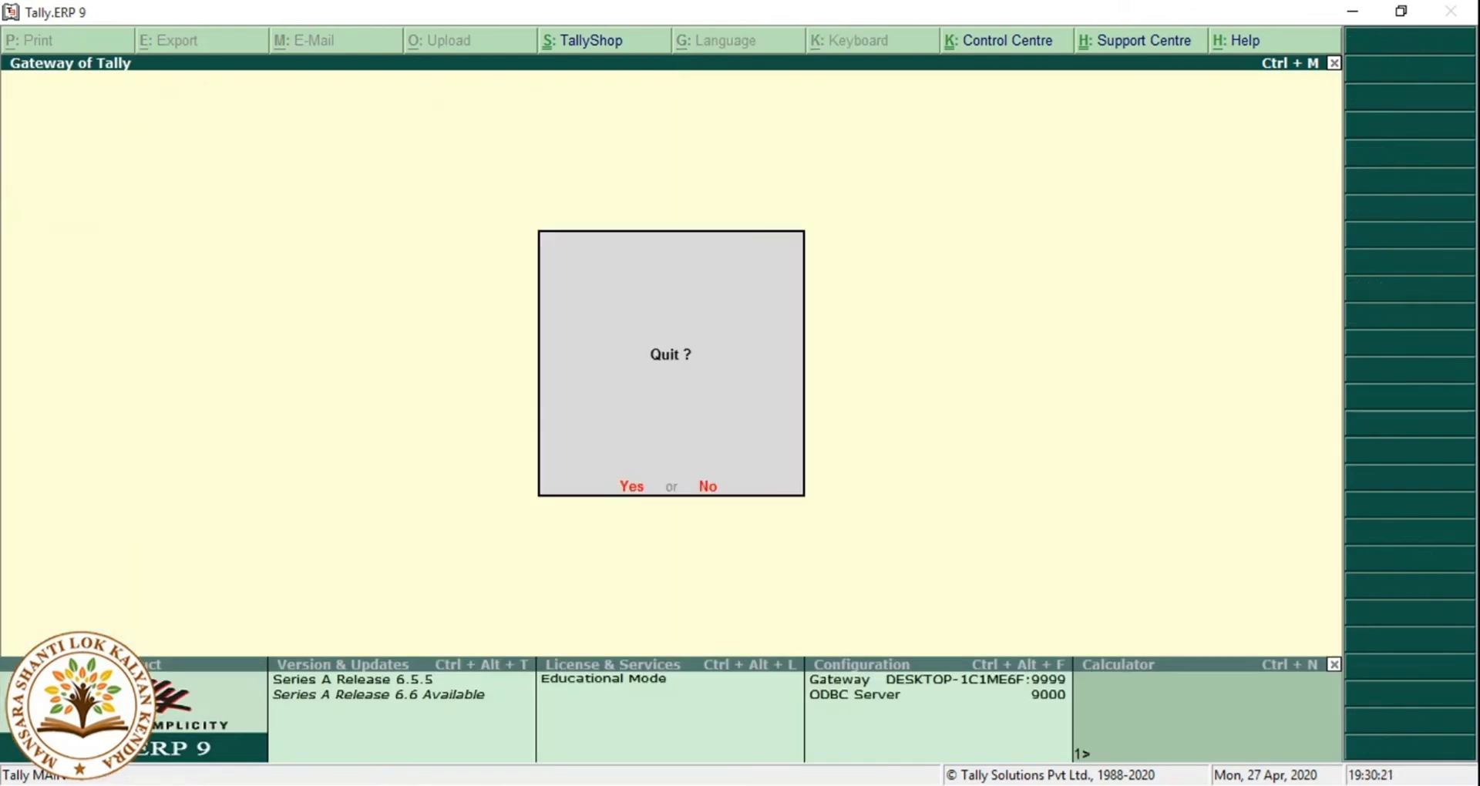
key(Escape)
Start a new ledger named State Bank of India.
key(Return)
key(Down)
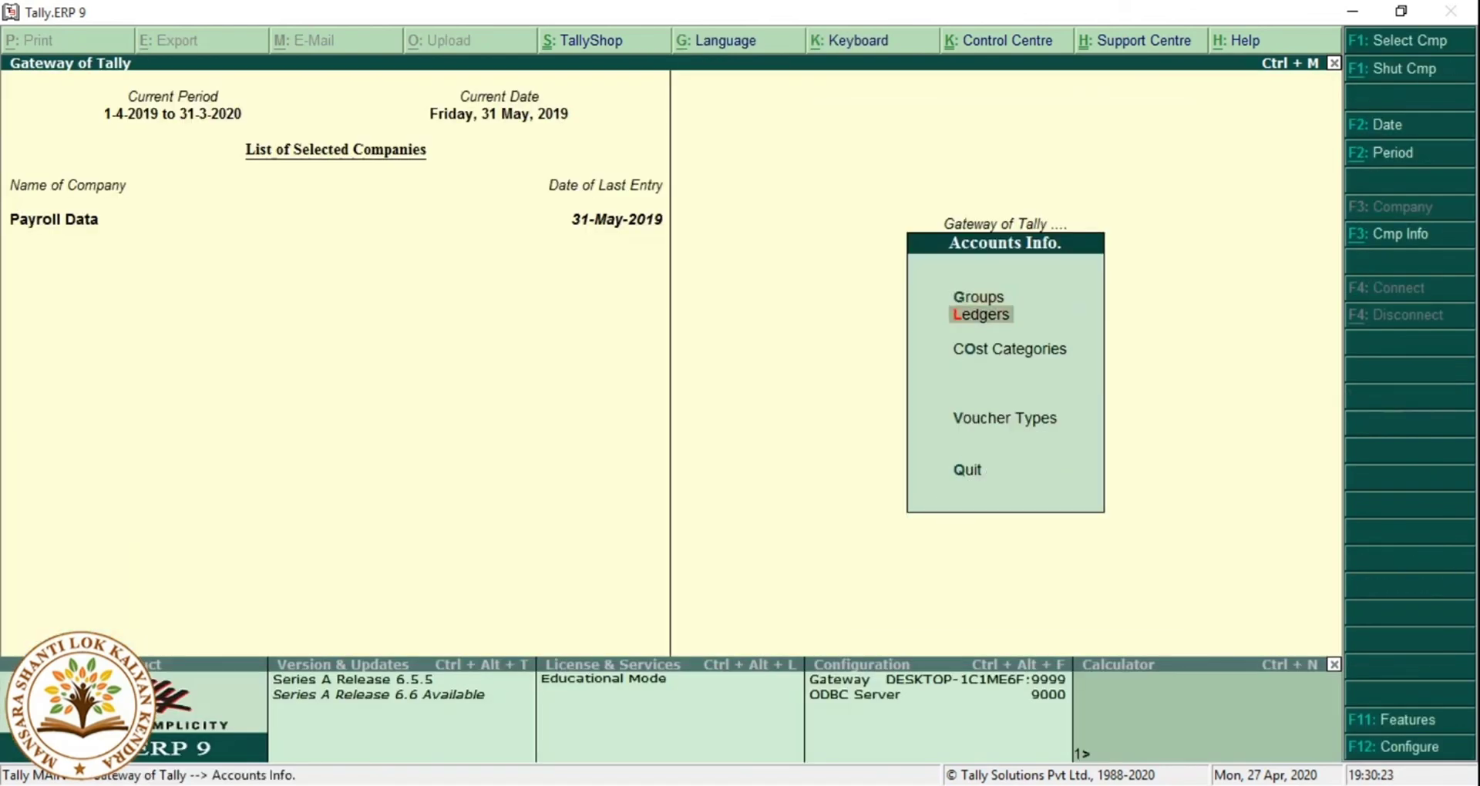
key(Return)
key(Return)
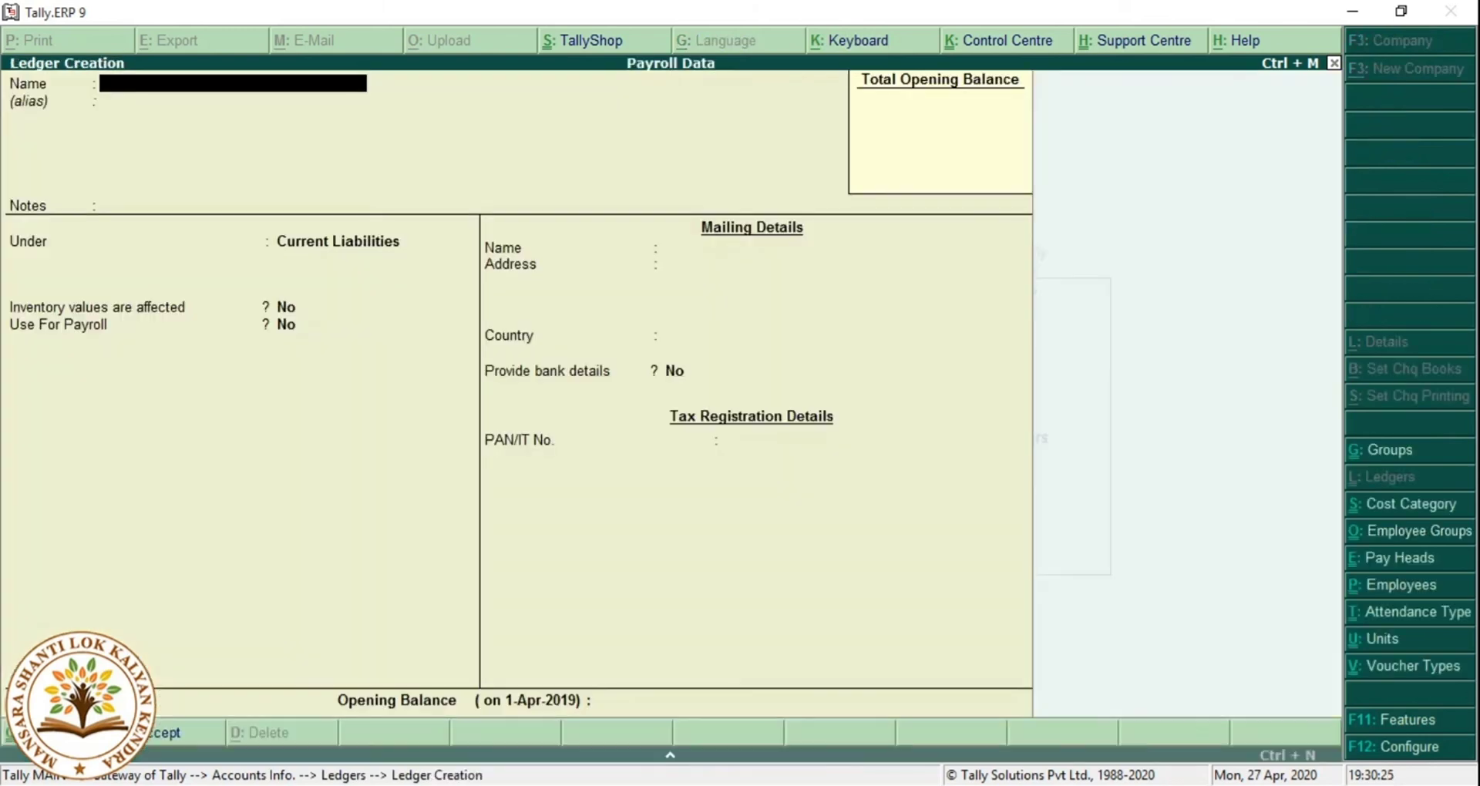
text(State Bank of Ind)
key(Return)
key(Return)
key(Return)
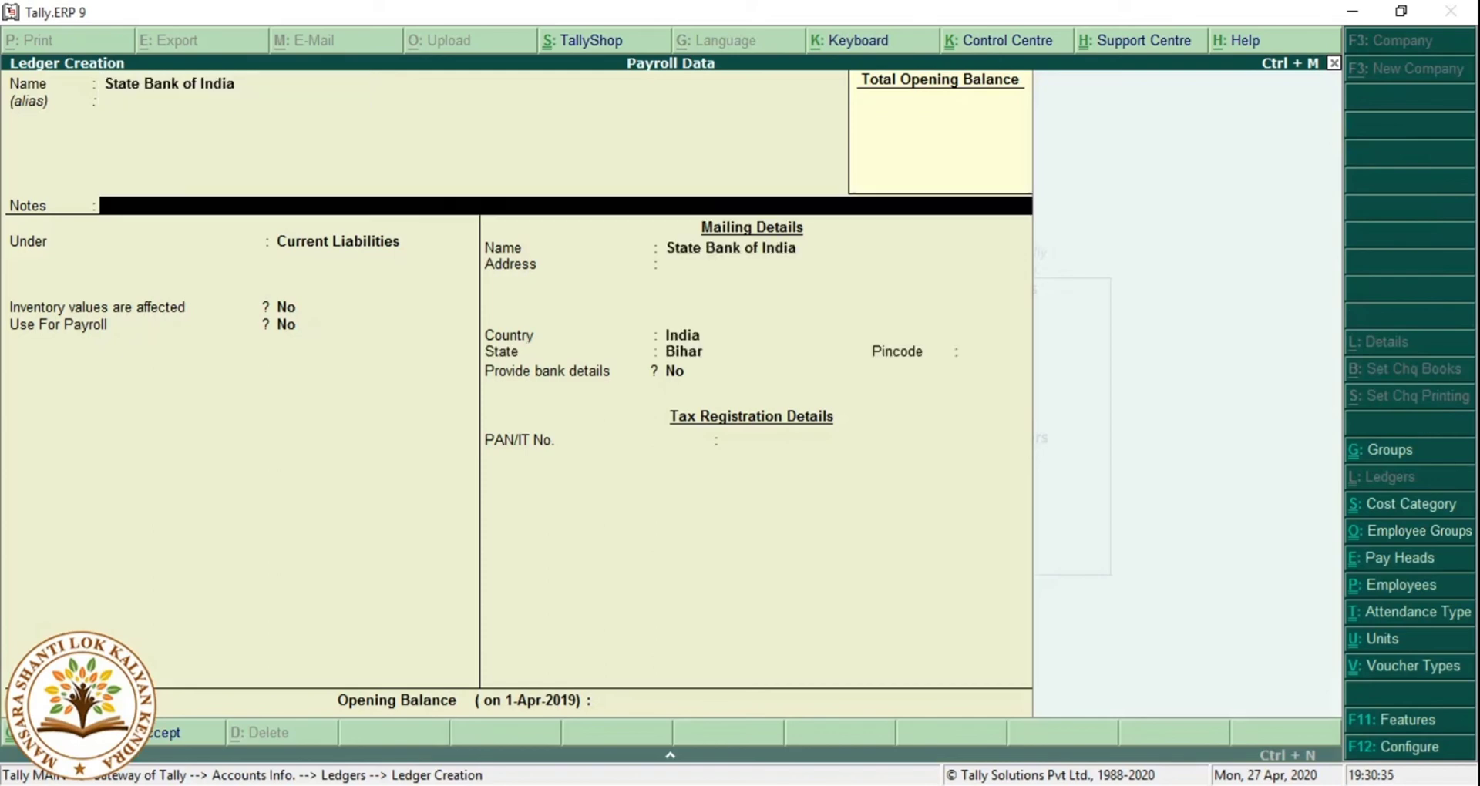
Put it under Bank Accounts with its account number and IFS code SBIN0003010, then save.
text(Ba)
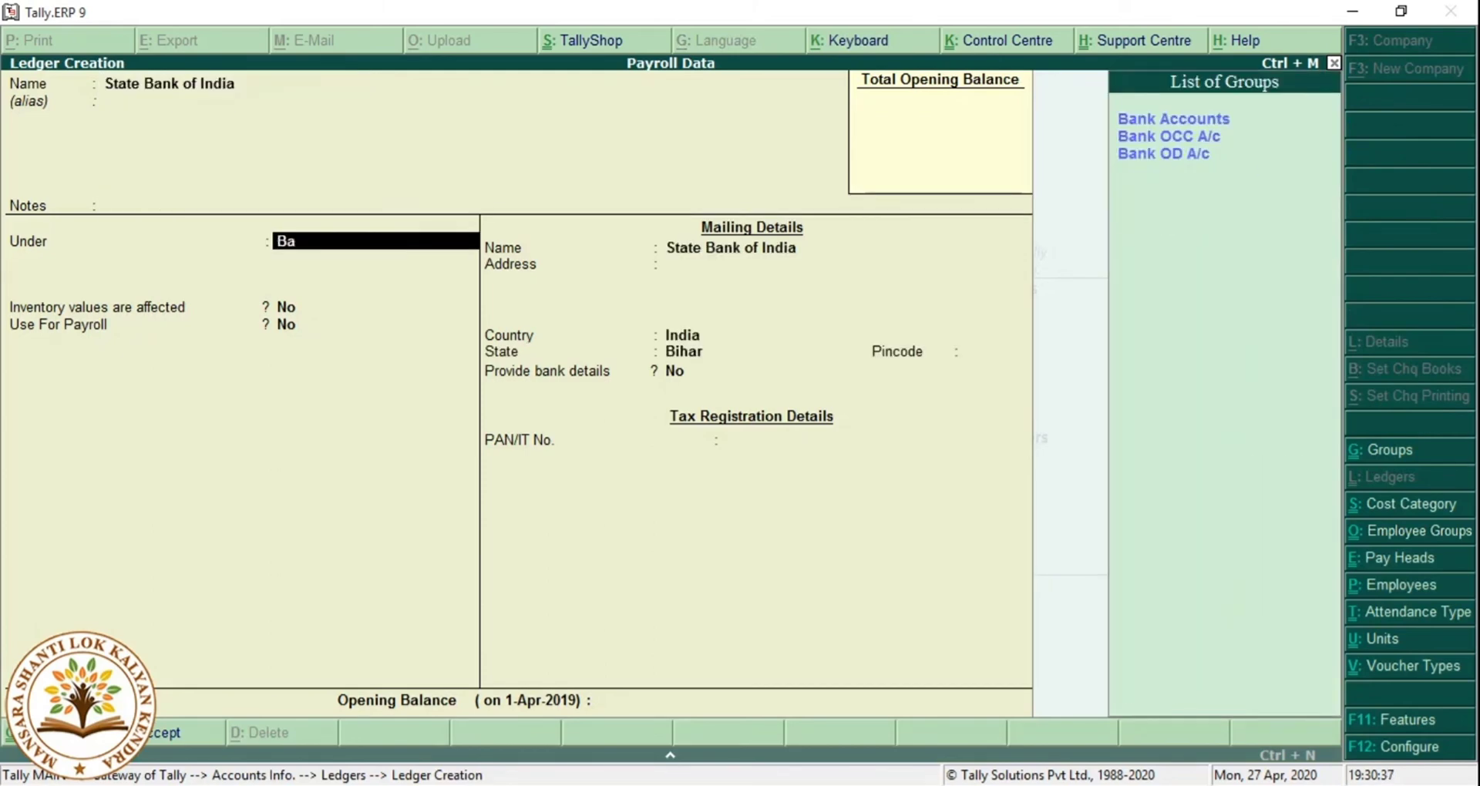
text(ns)
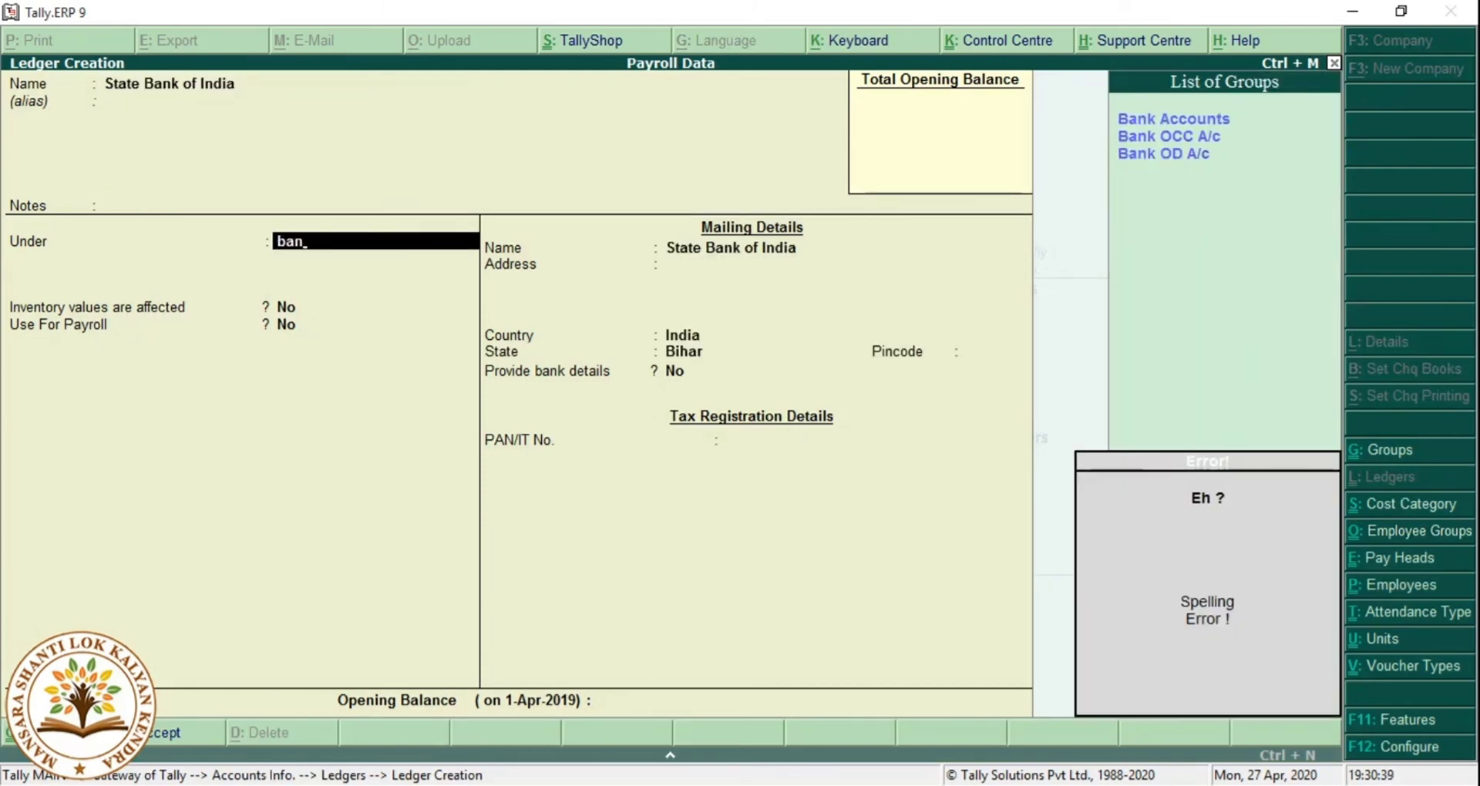
key(Return)
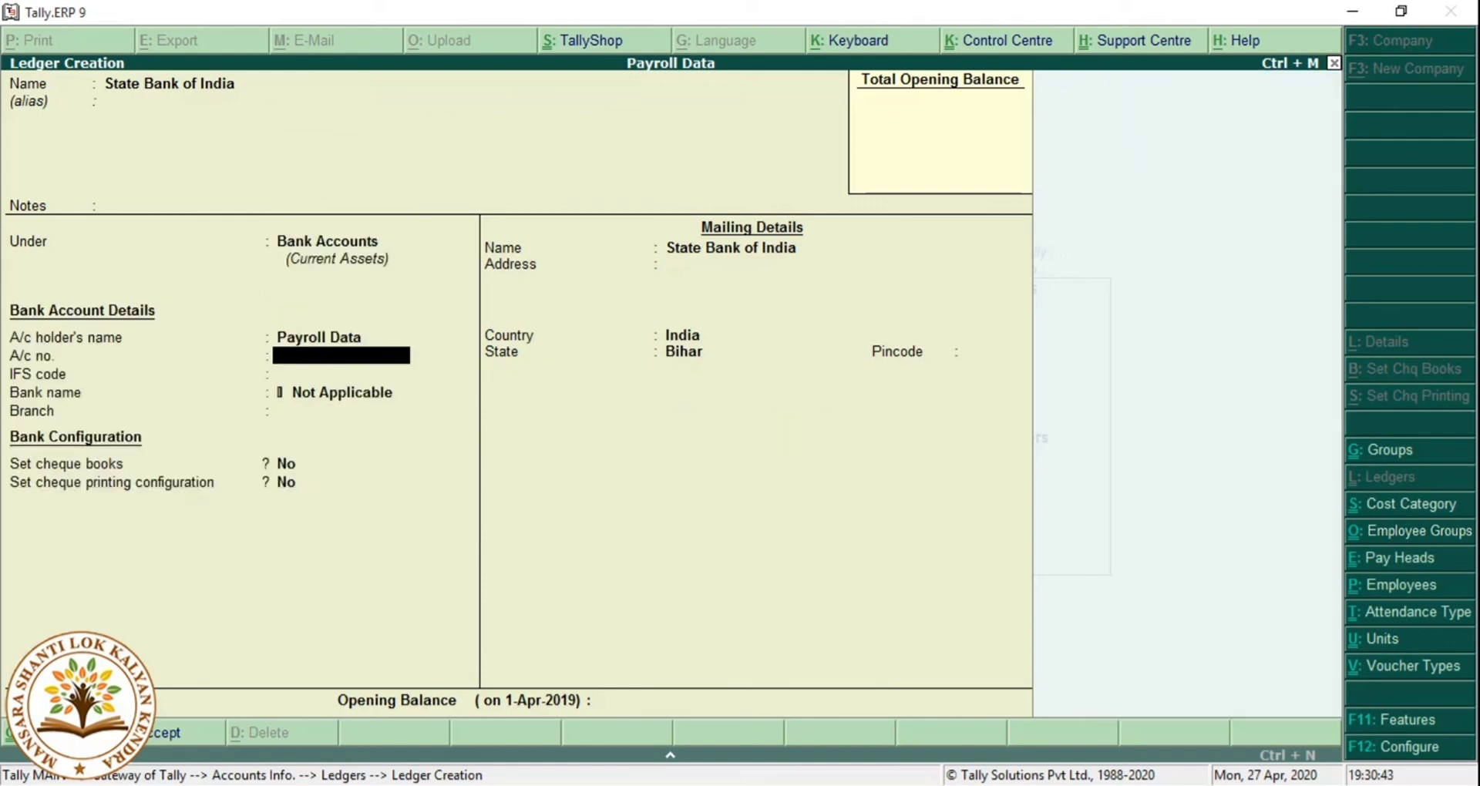
key(Return)
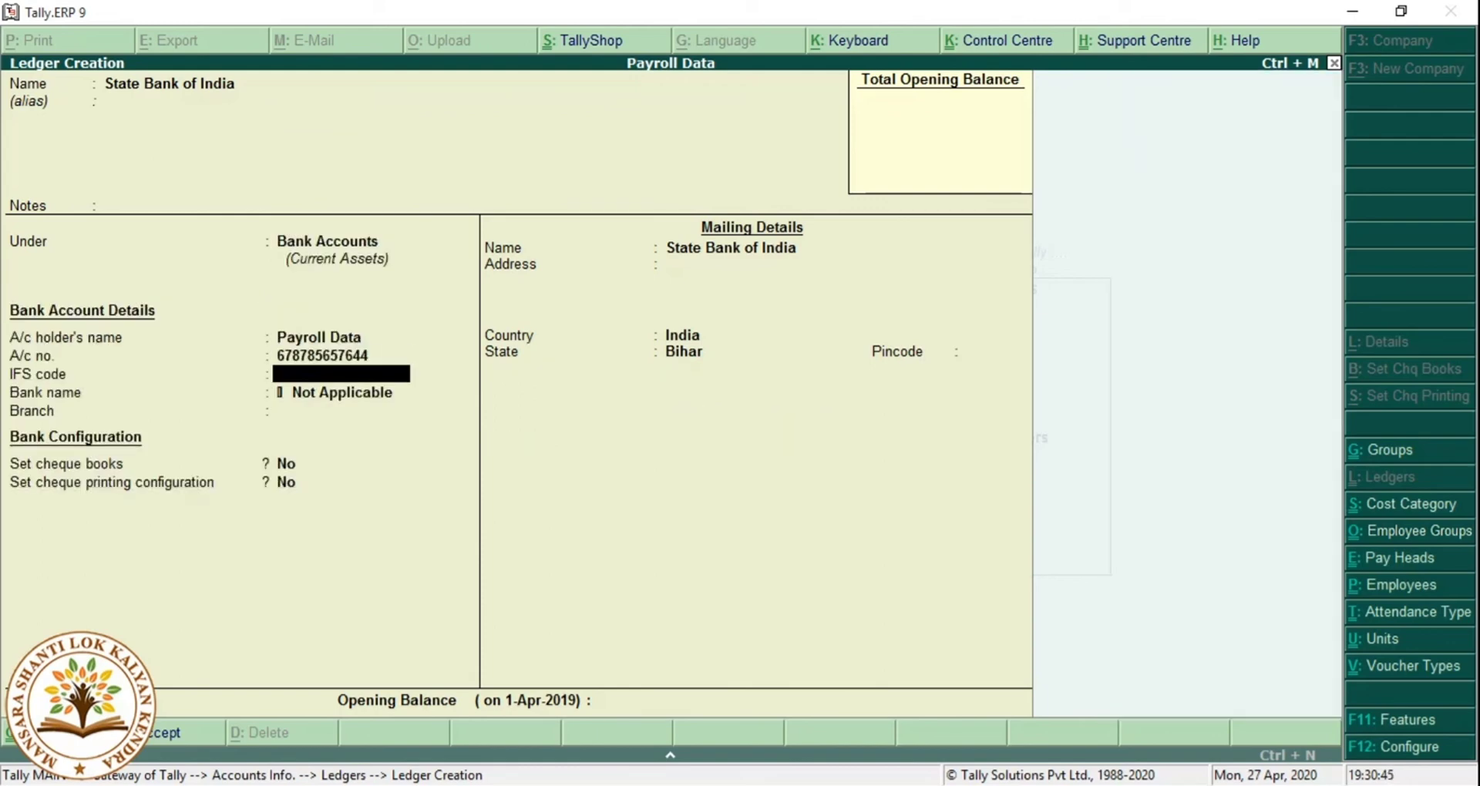
text(SBIN0003010)
key(Return)
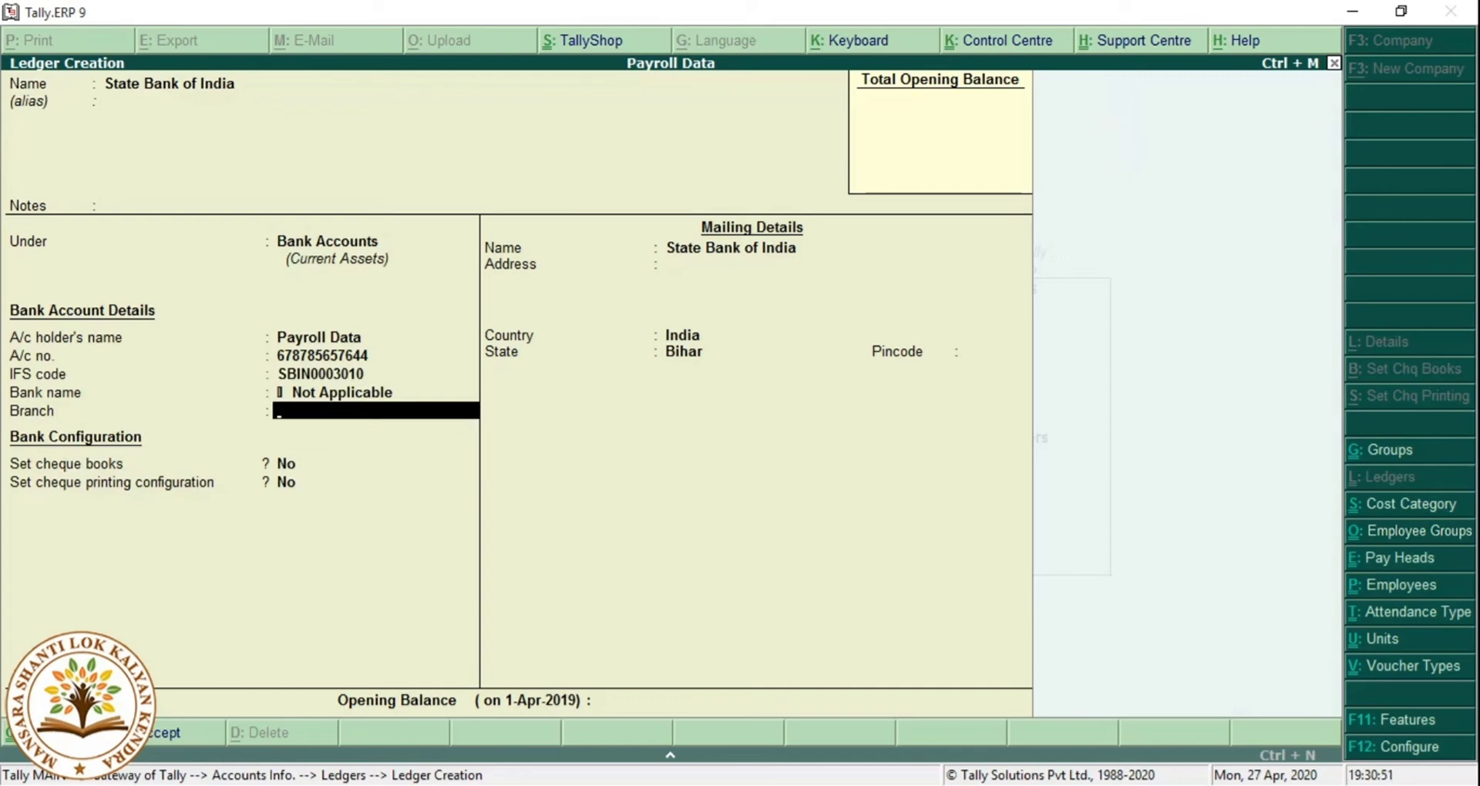
key(Return)
key(Return)
key(Return)
key(Return)
key(Return)
key(Return)
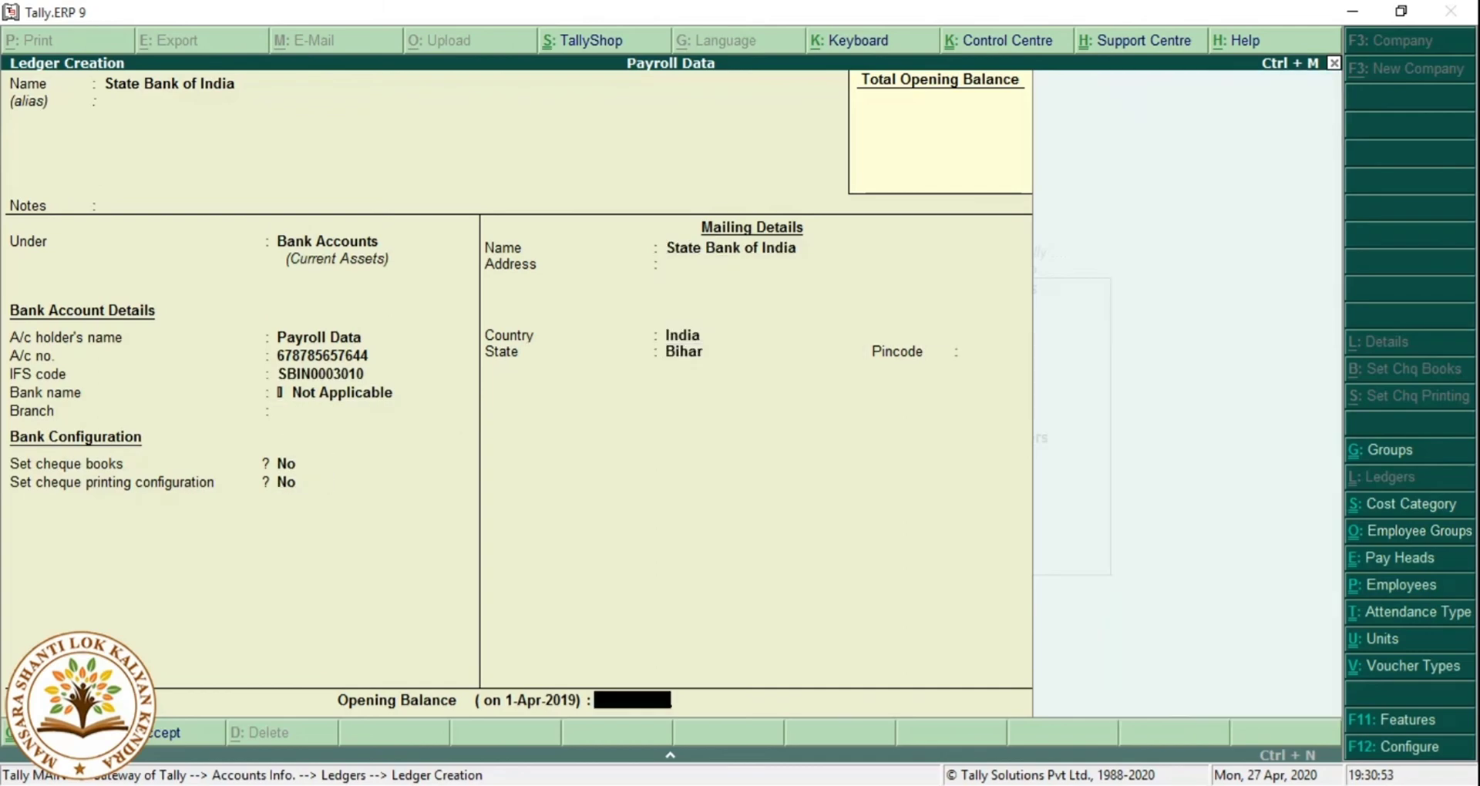
key(Return)
key(Return)
key(Escape)
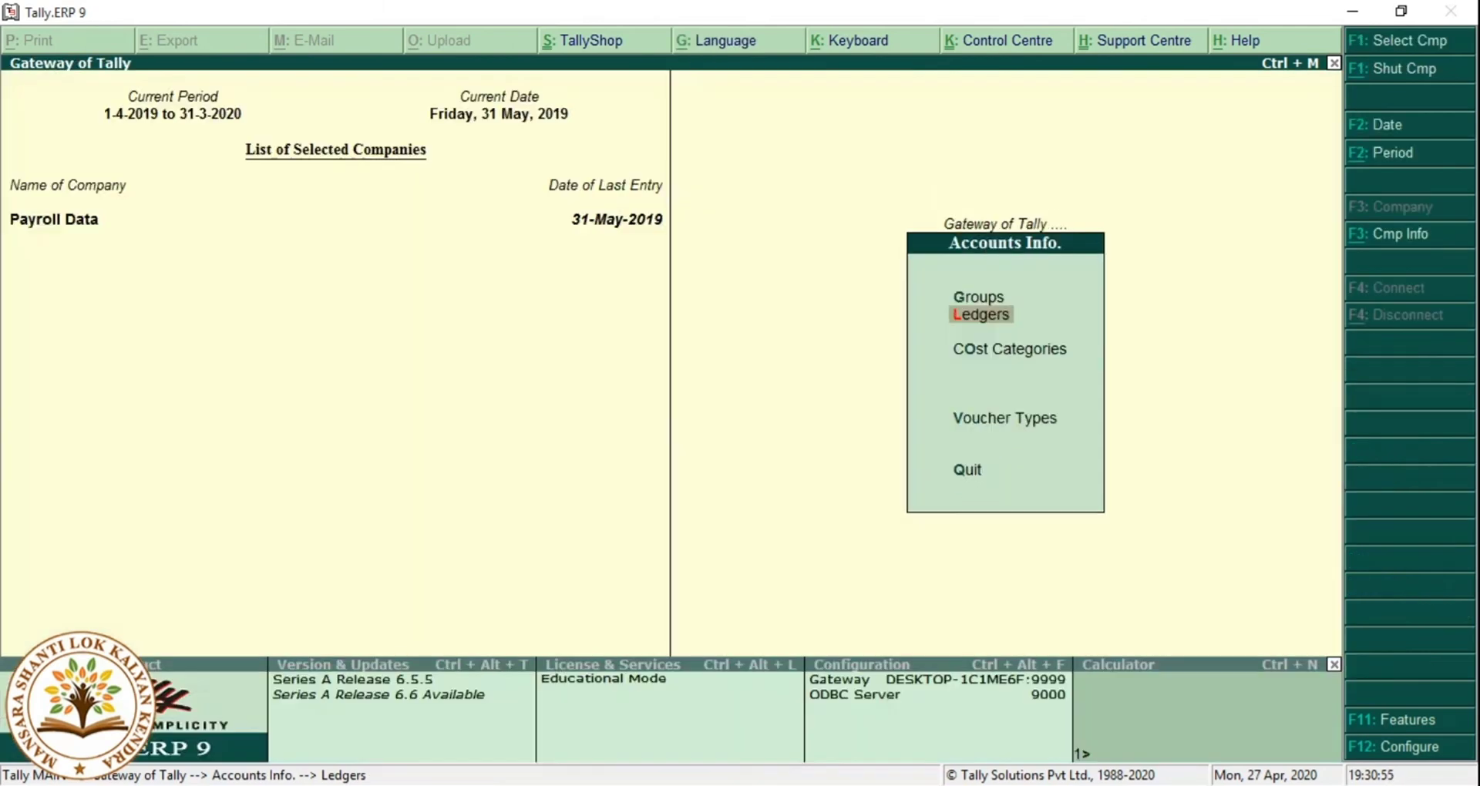
Open a new payroll voucher and run Salary autofill for May 2019.
key(Escape)
key(Down)
key(Down)
key(Down)
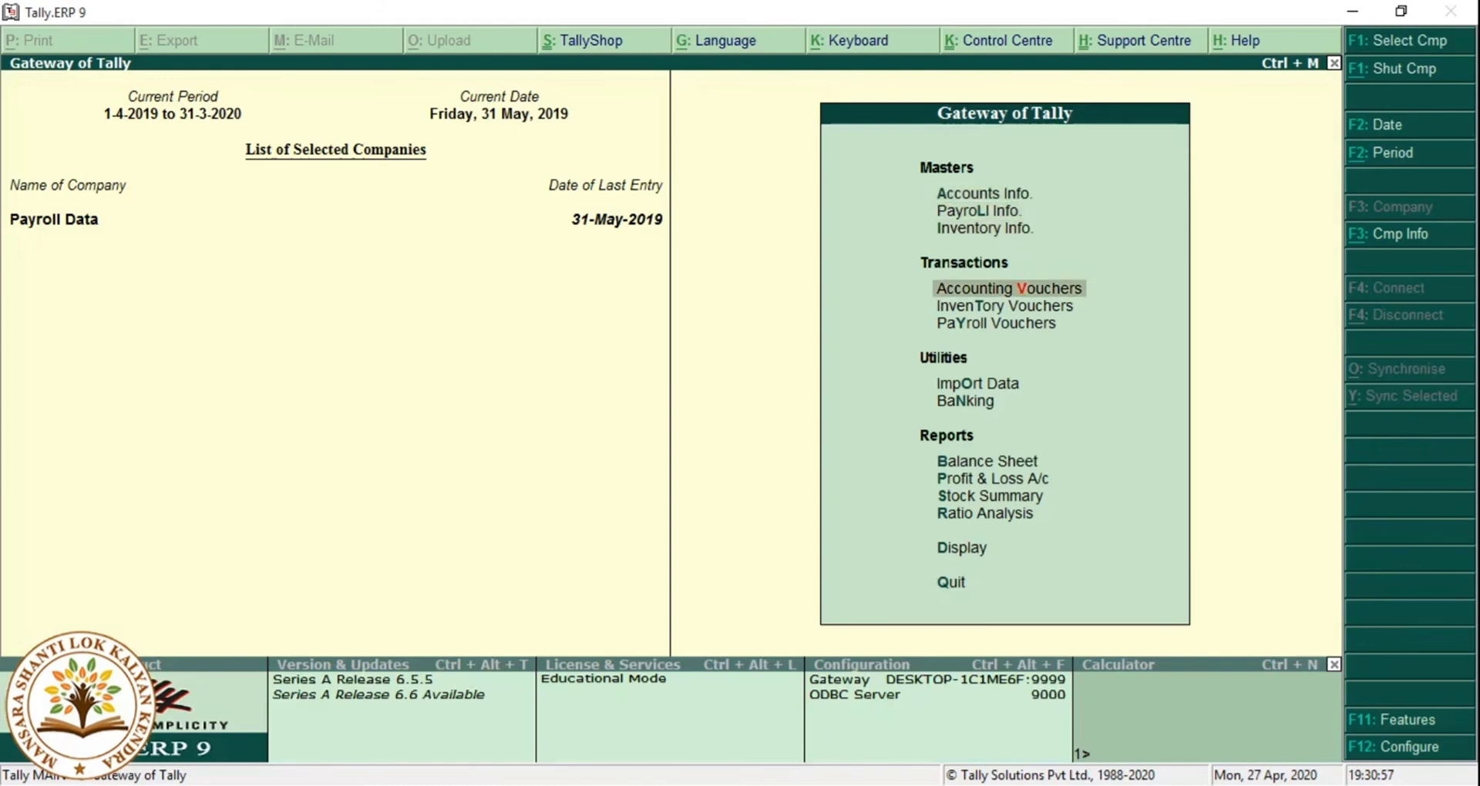
key(Down)
key(Down)
key(Return)
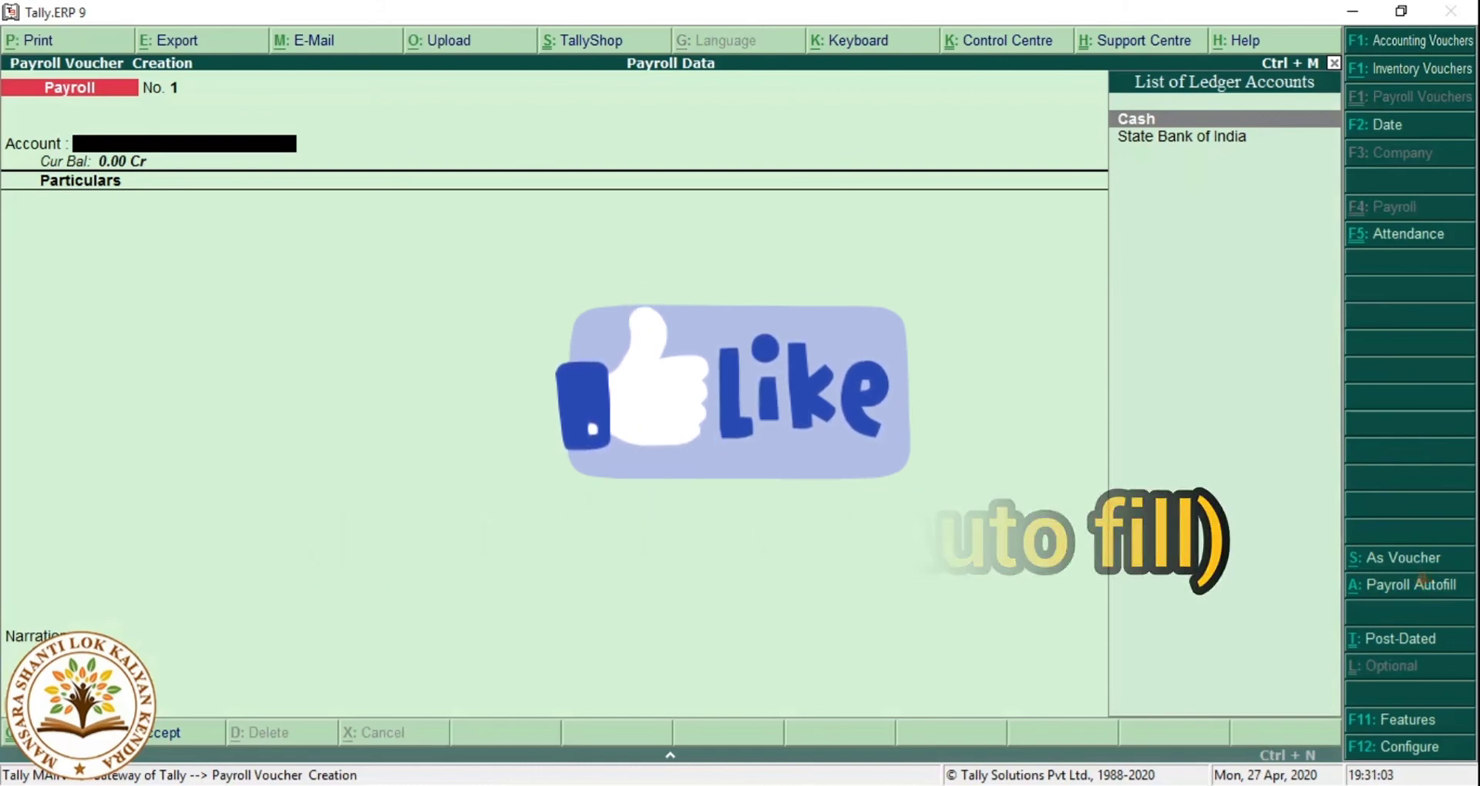
key(alt+a)
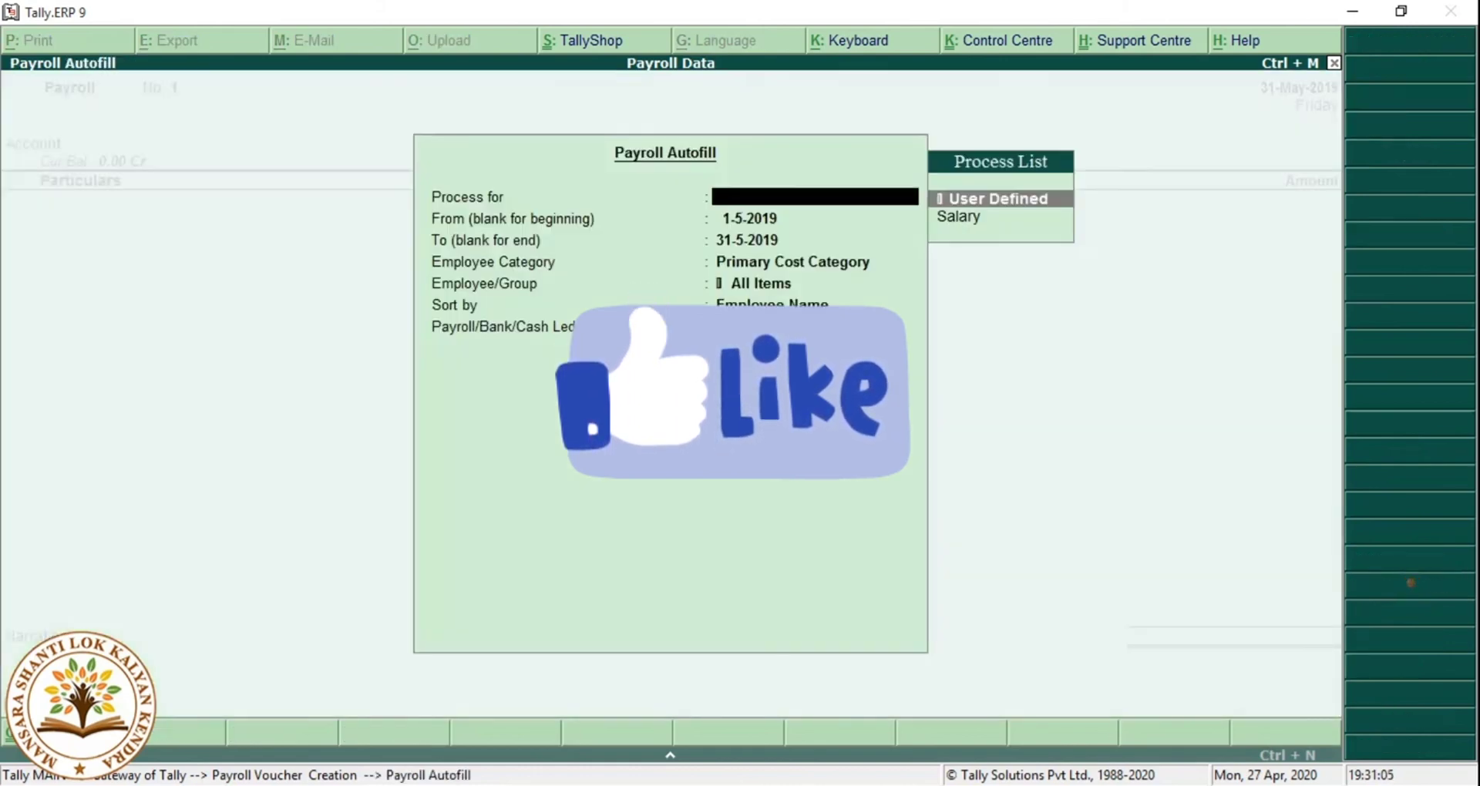
key(Down)
key(Return)
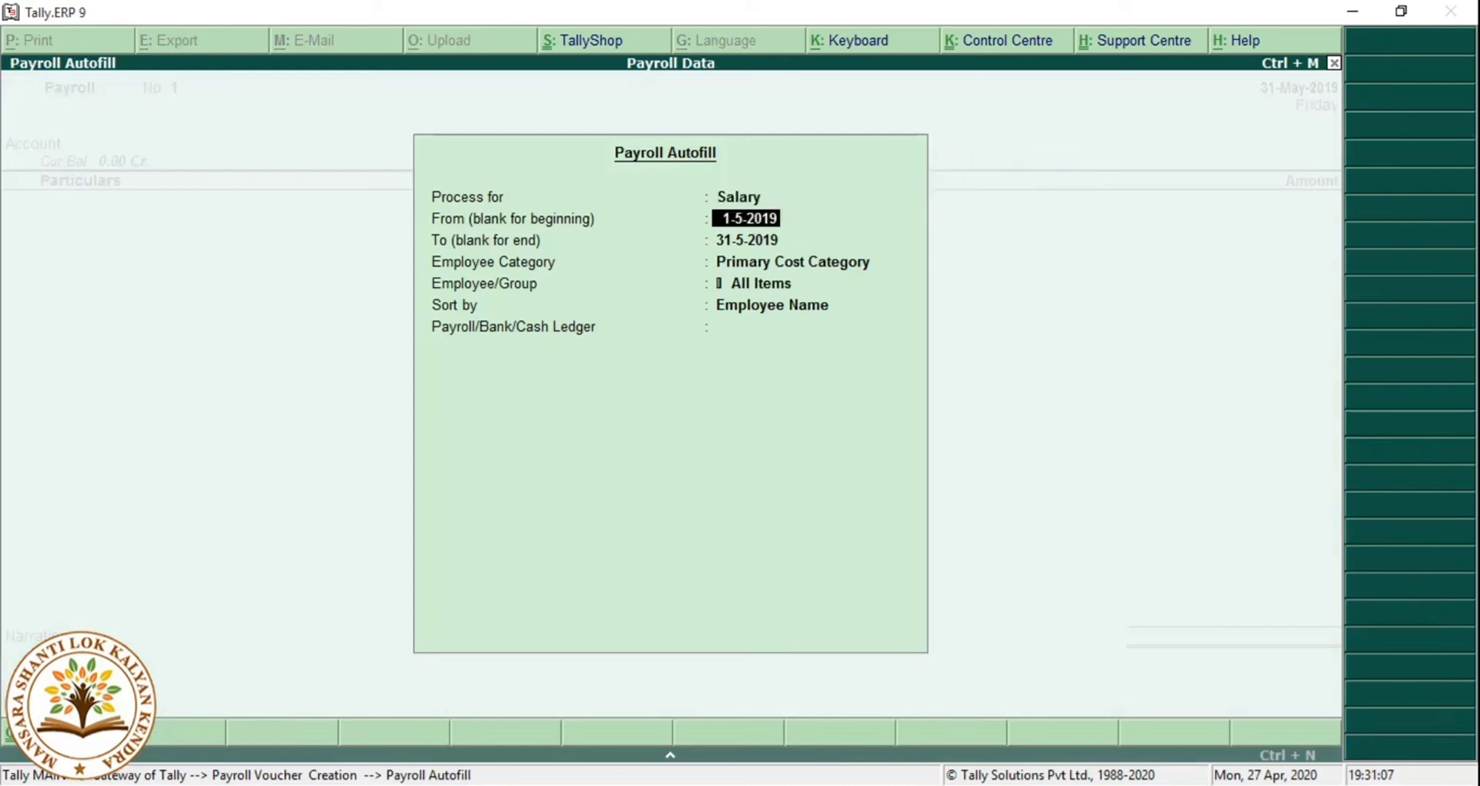
key(Return)
key(Return)
key(Return)
key(Return)
key(Return)
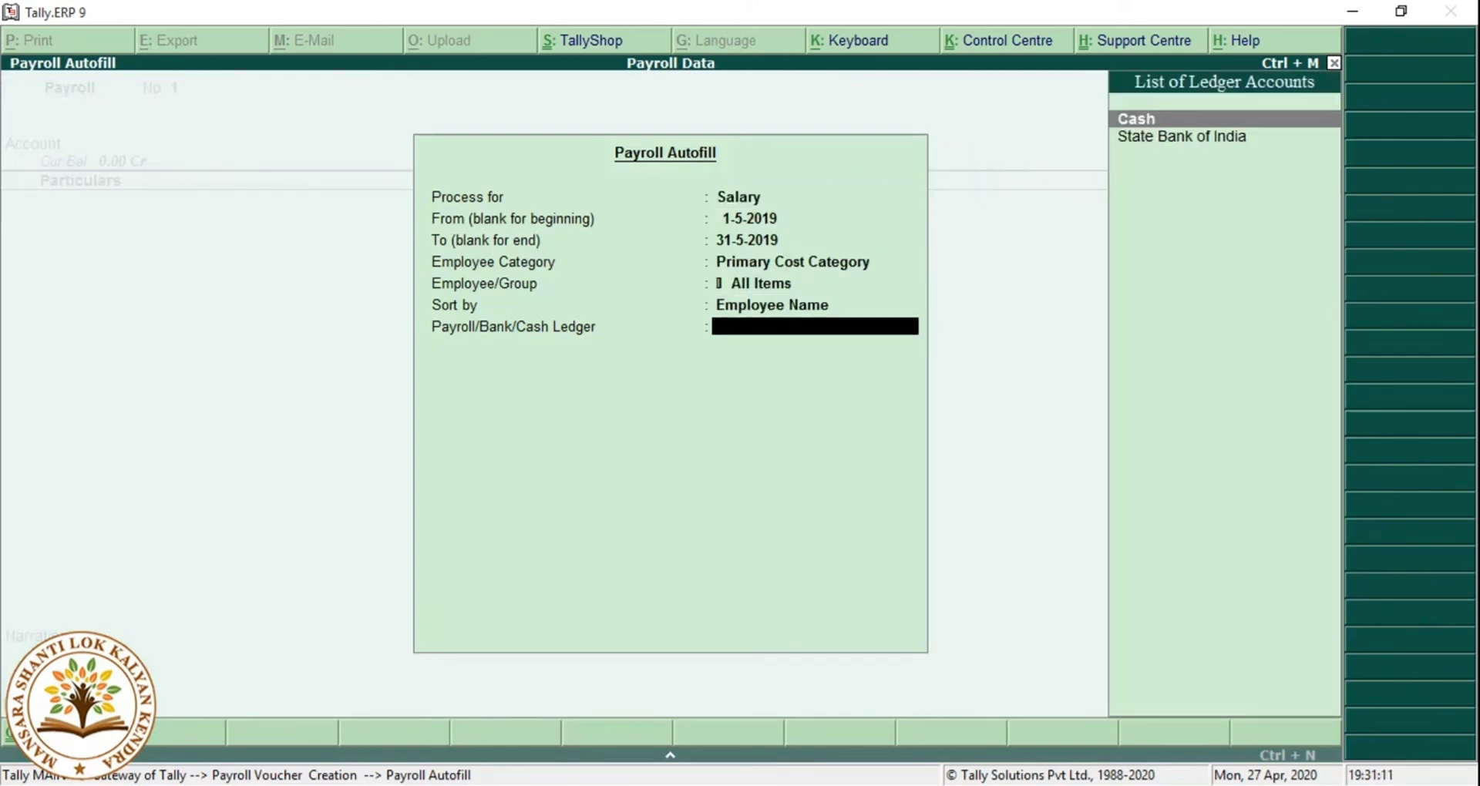
Pay the 21,757.10 salaries from State Bank of India with Cheque bank allocation.
key(Down)
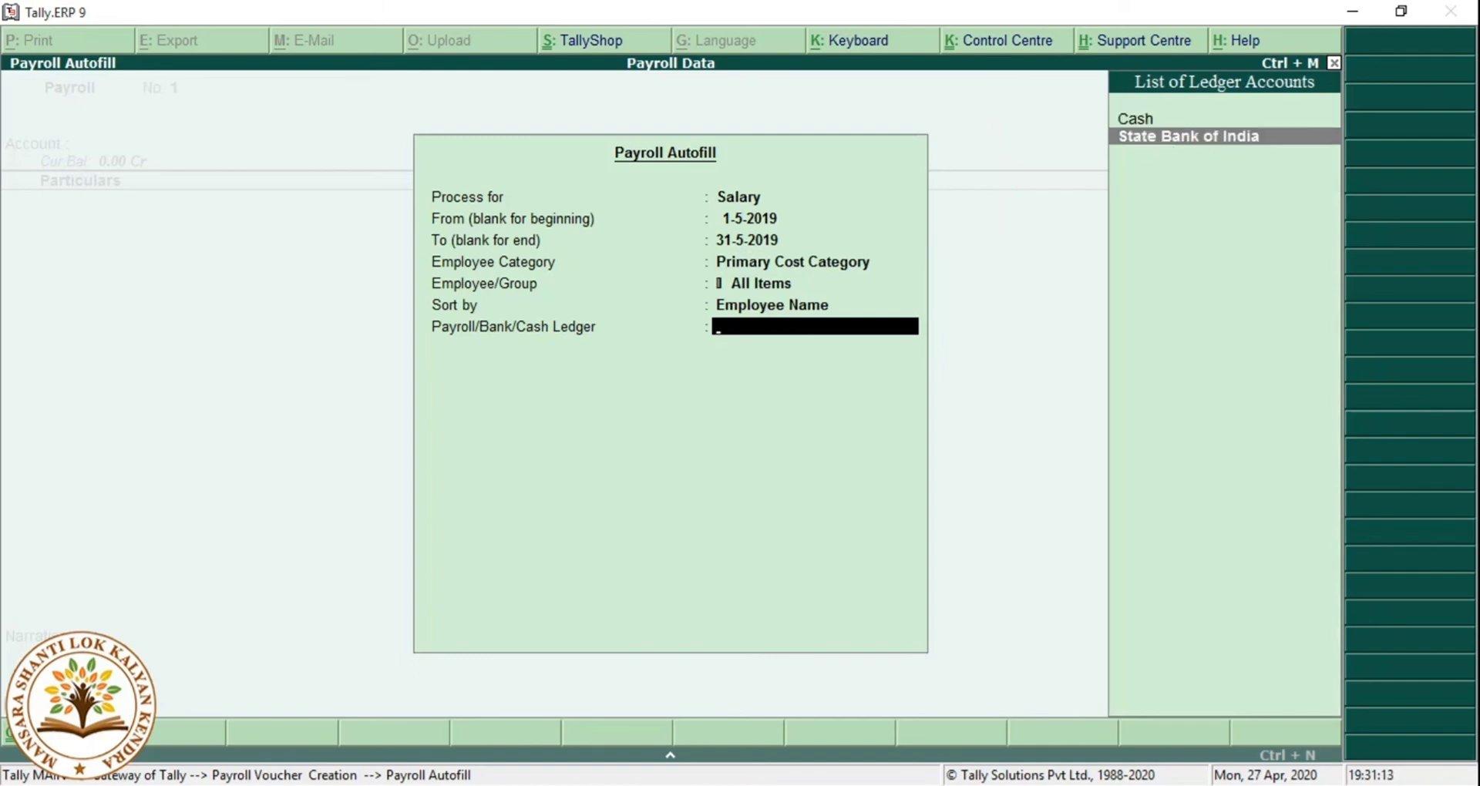
key(Return)
key(Return)
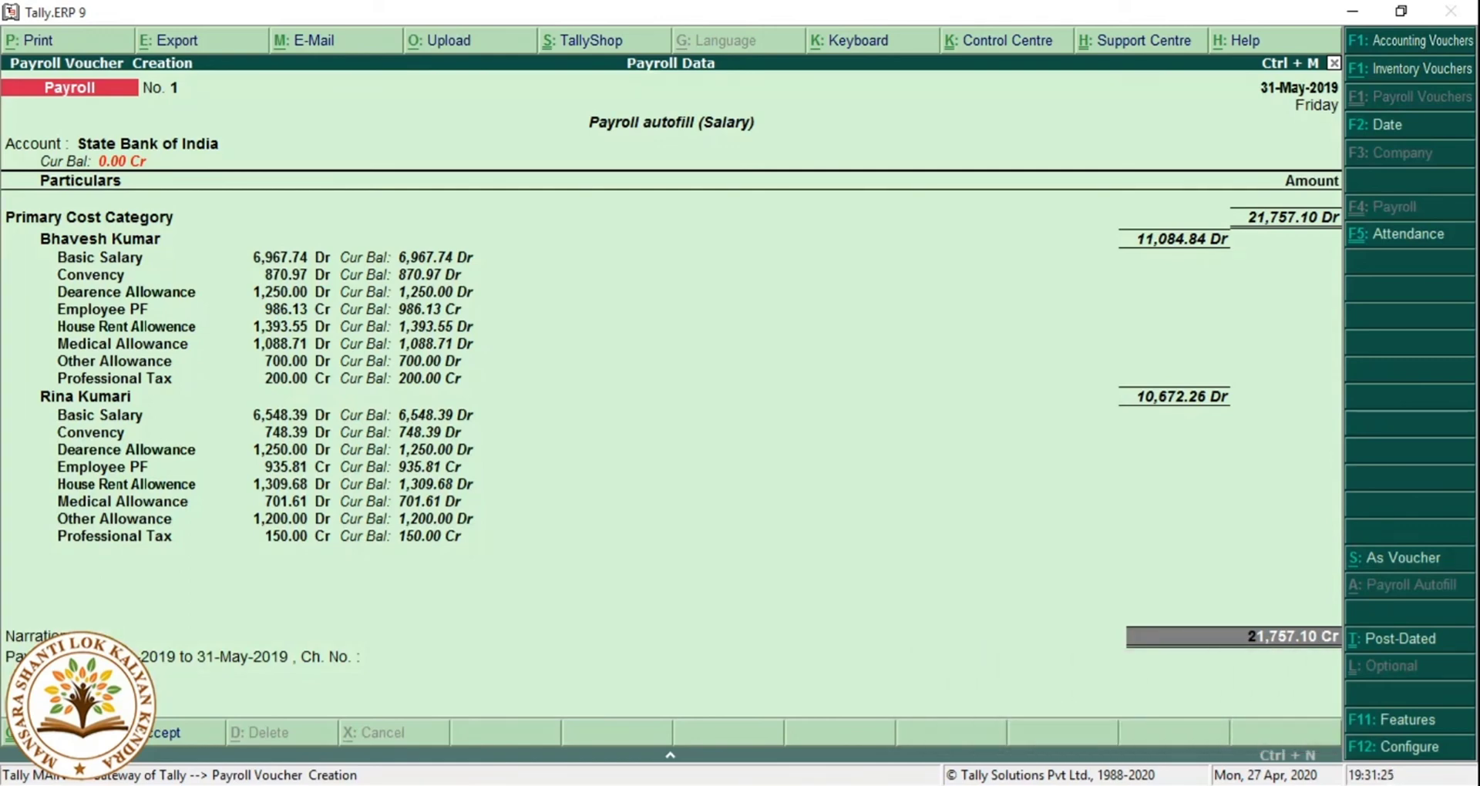
key(Return)
key(Return)
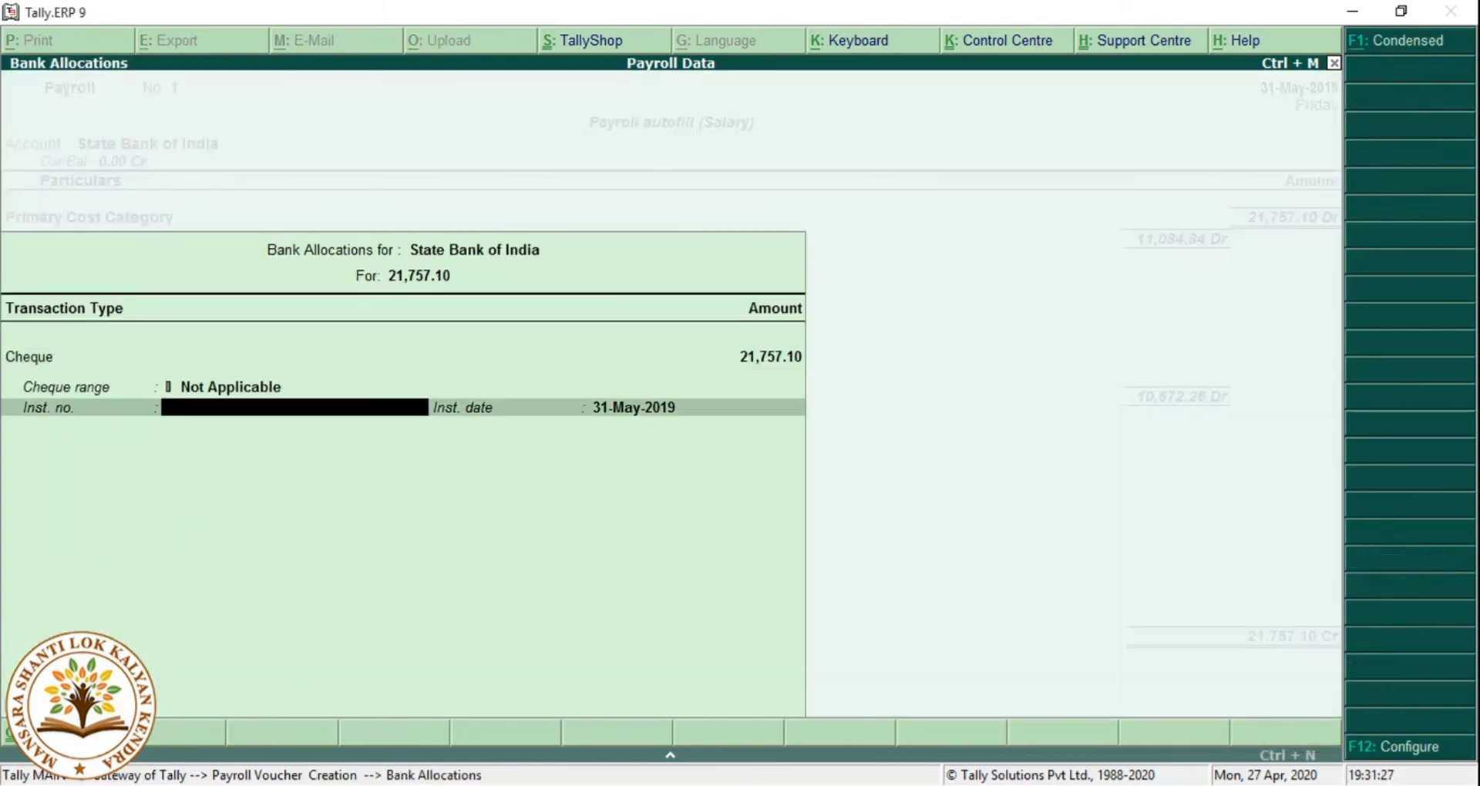
key(BackSpace)
key(BackSpace)
key(BackSpace)
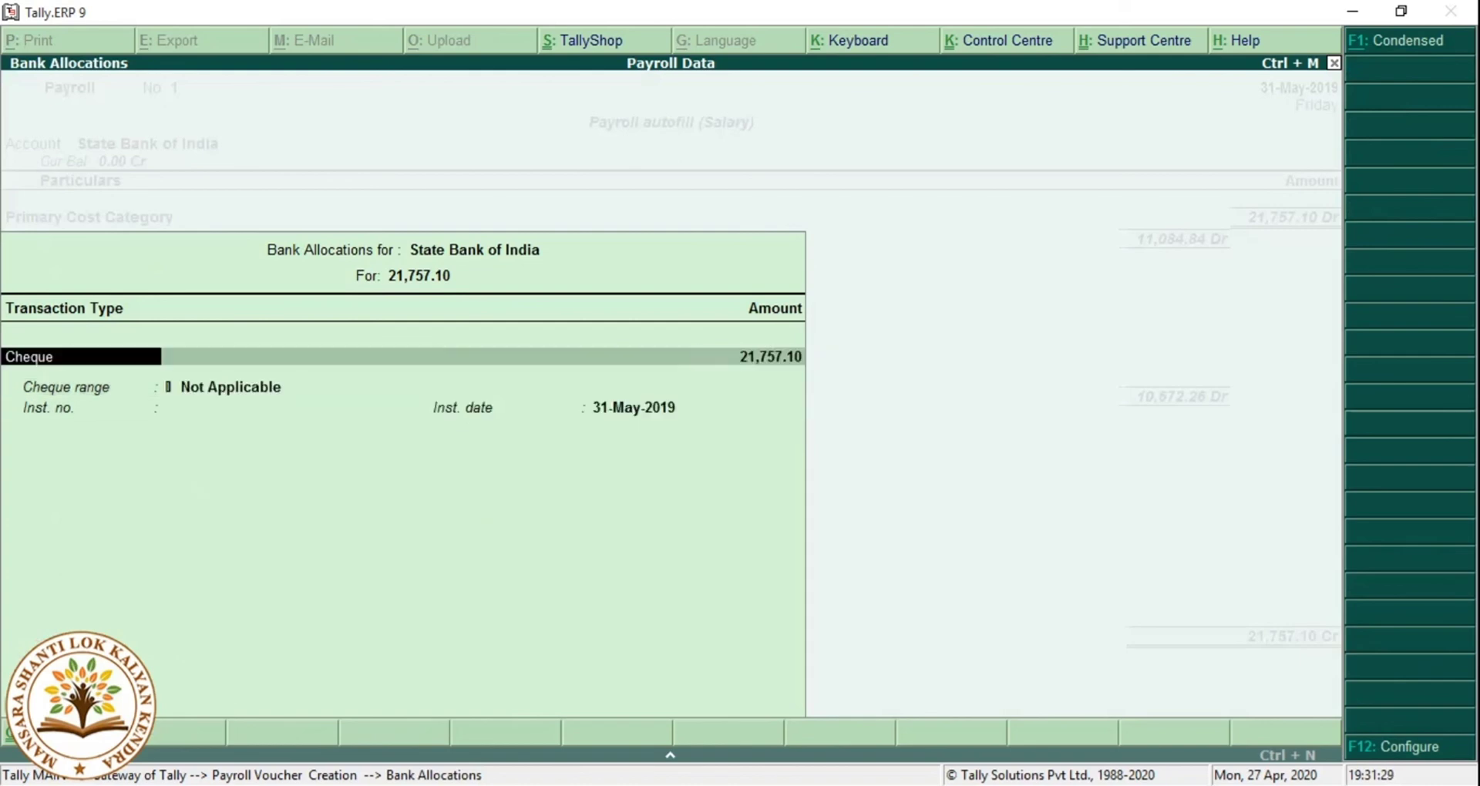
key(Return)
key(Return)
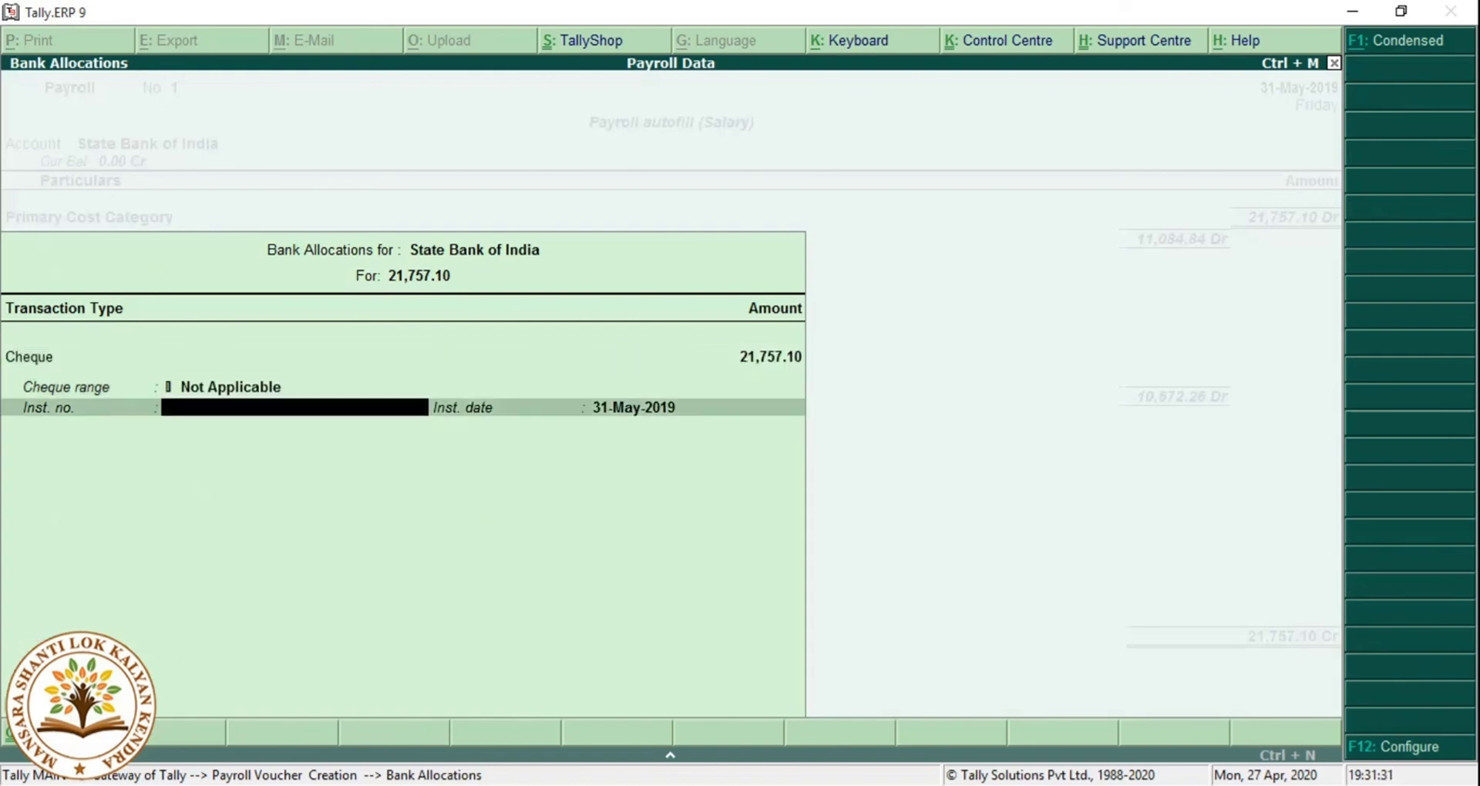
key(Return)
key(Return)
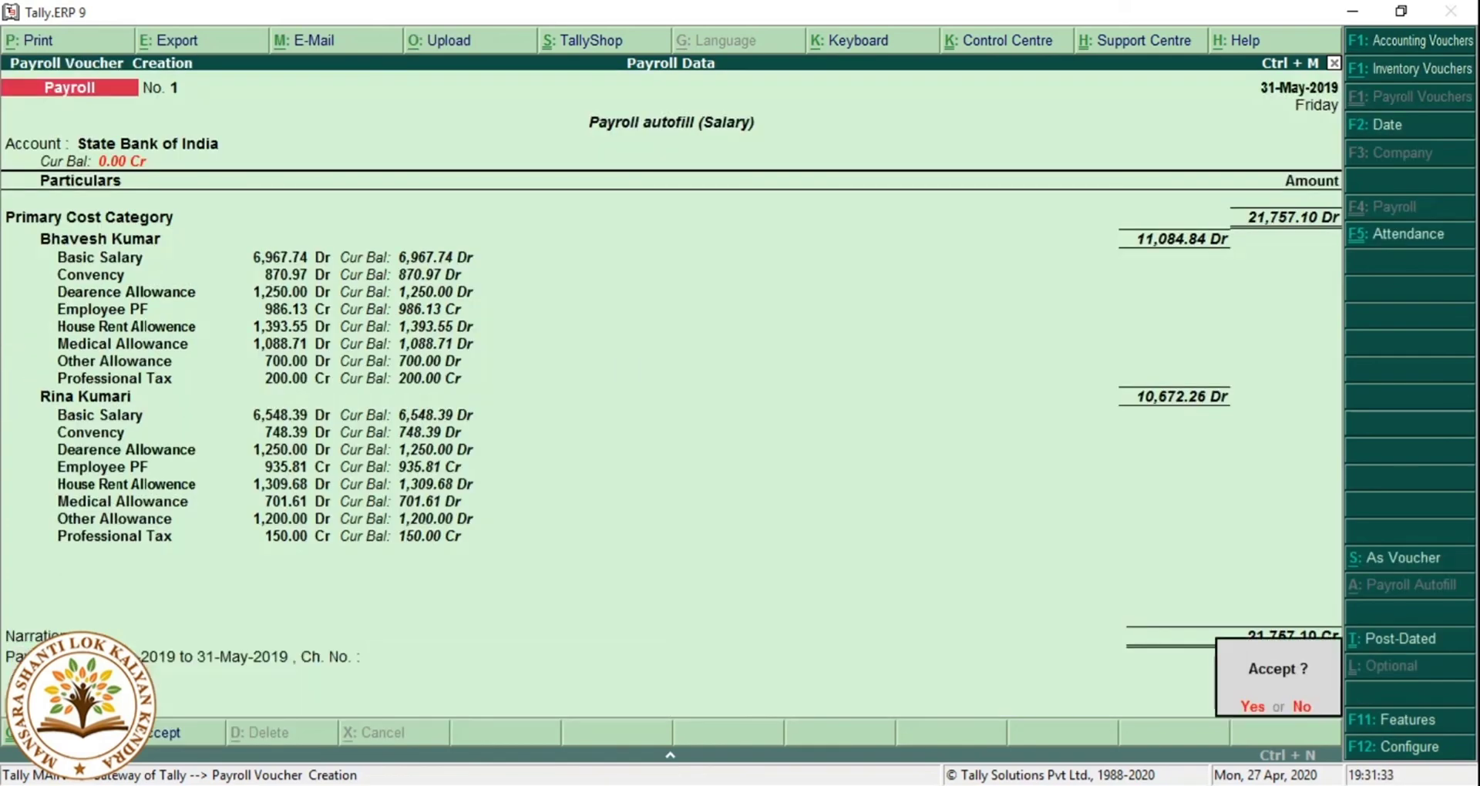
key(Return)
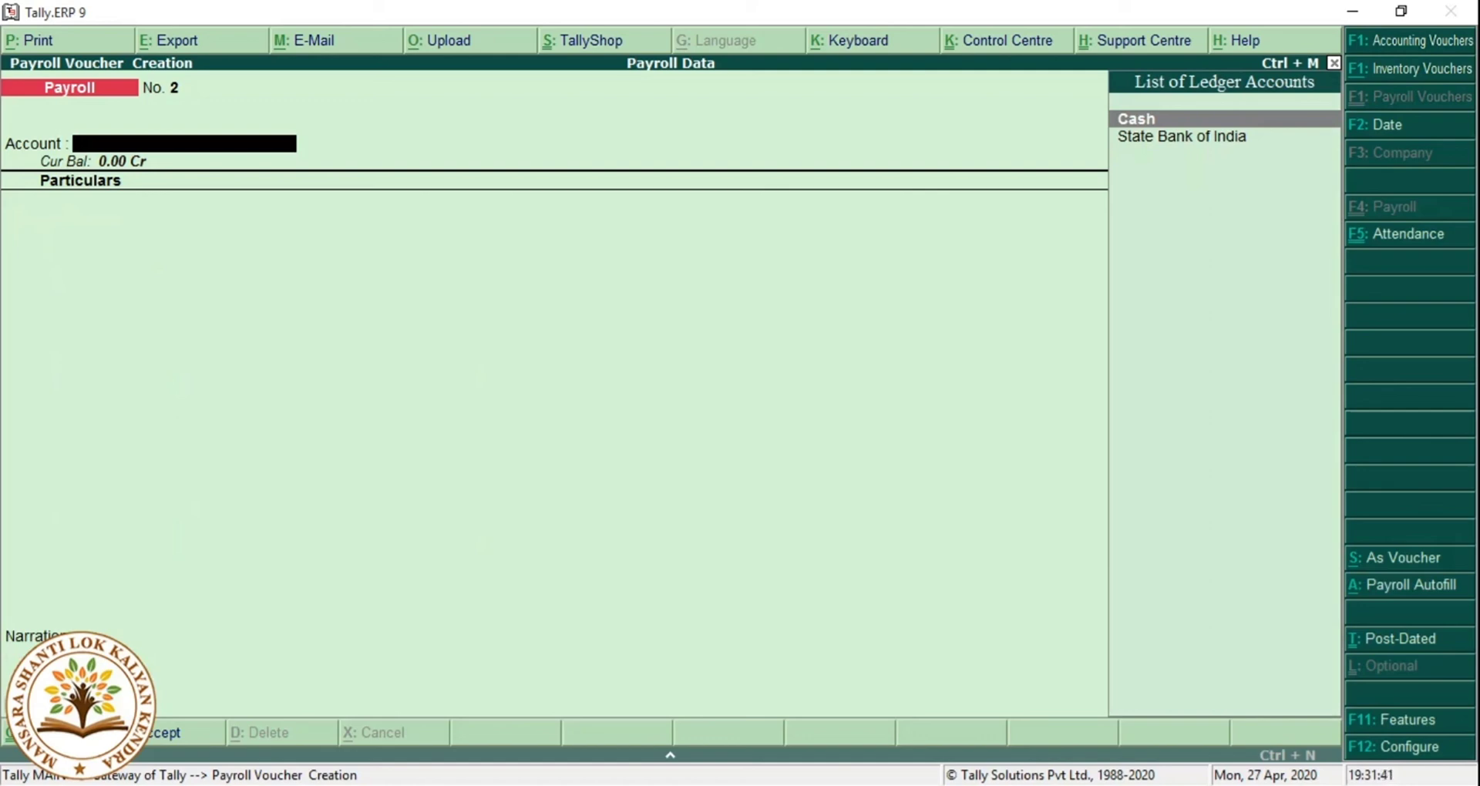
Quit the payroll voucher and open Outstandings under Display's Statements of Accounts.
key(Escape)
key(y)
key(Down)
key(Down)
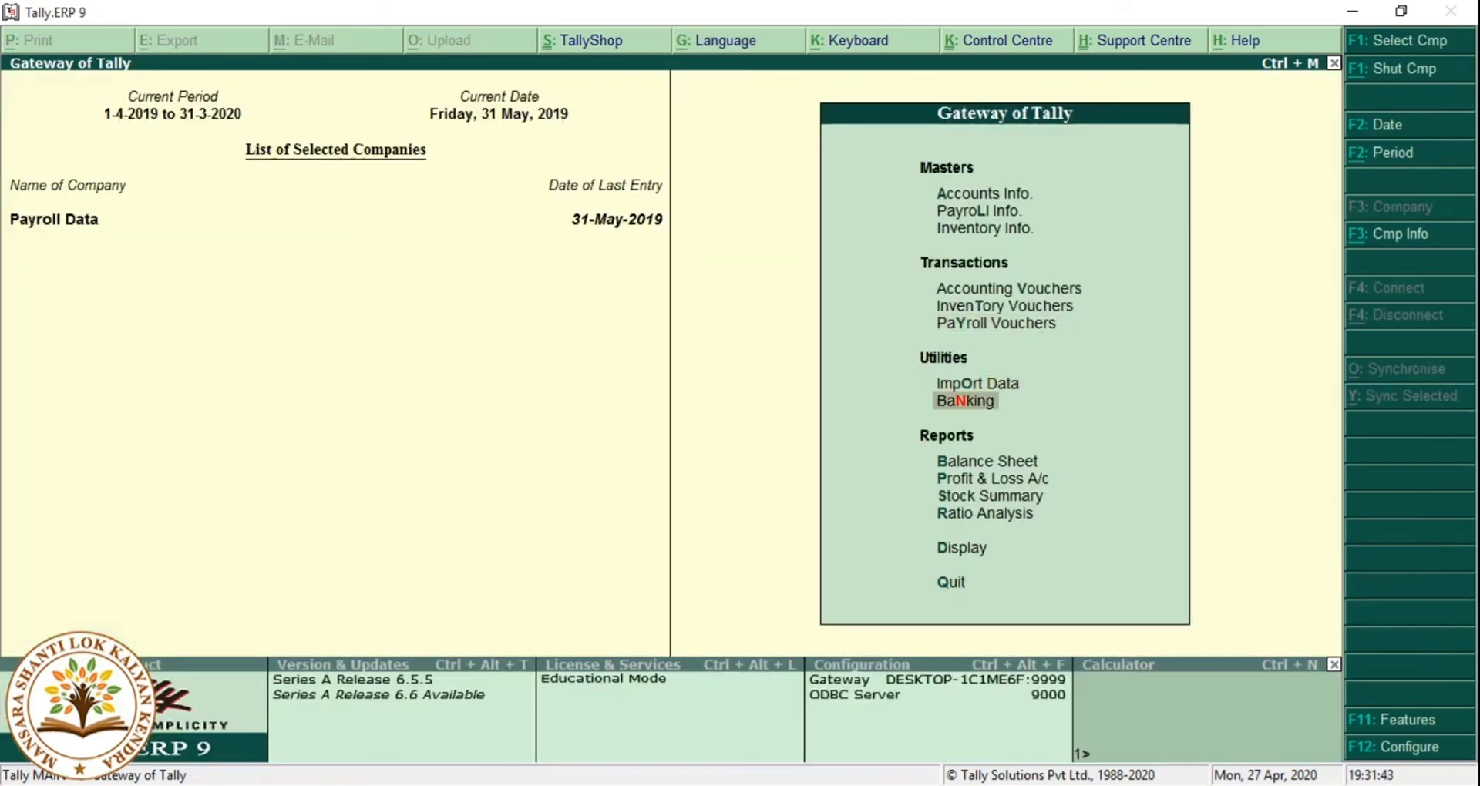
key(Down)
key(Down)
key(Down)
key(Down)
key(Down)
key(Return)
key(Down)
key(Down)
key(Down)
key(Down)
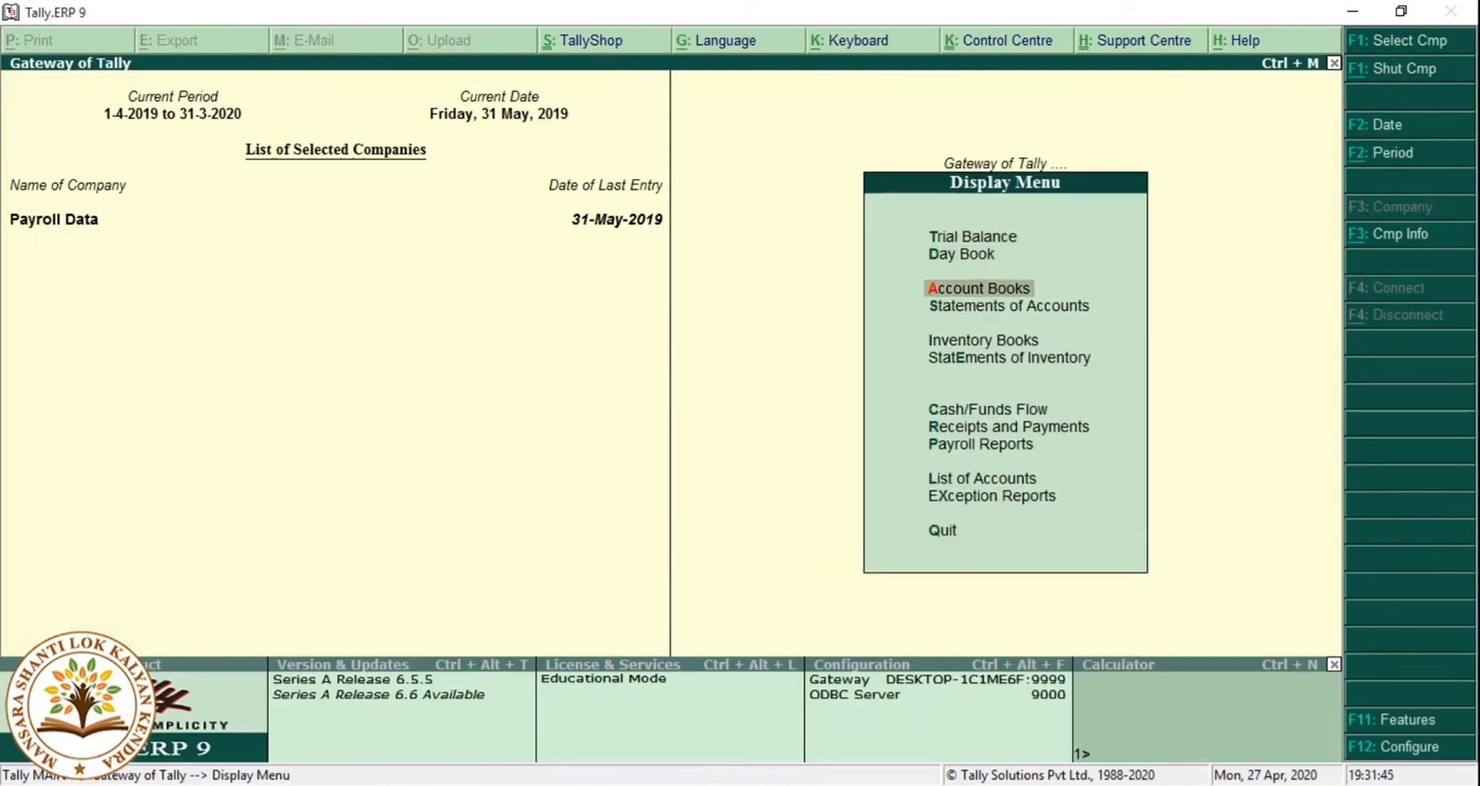
key(Down)
key(Up)
key(Up)
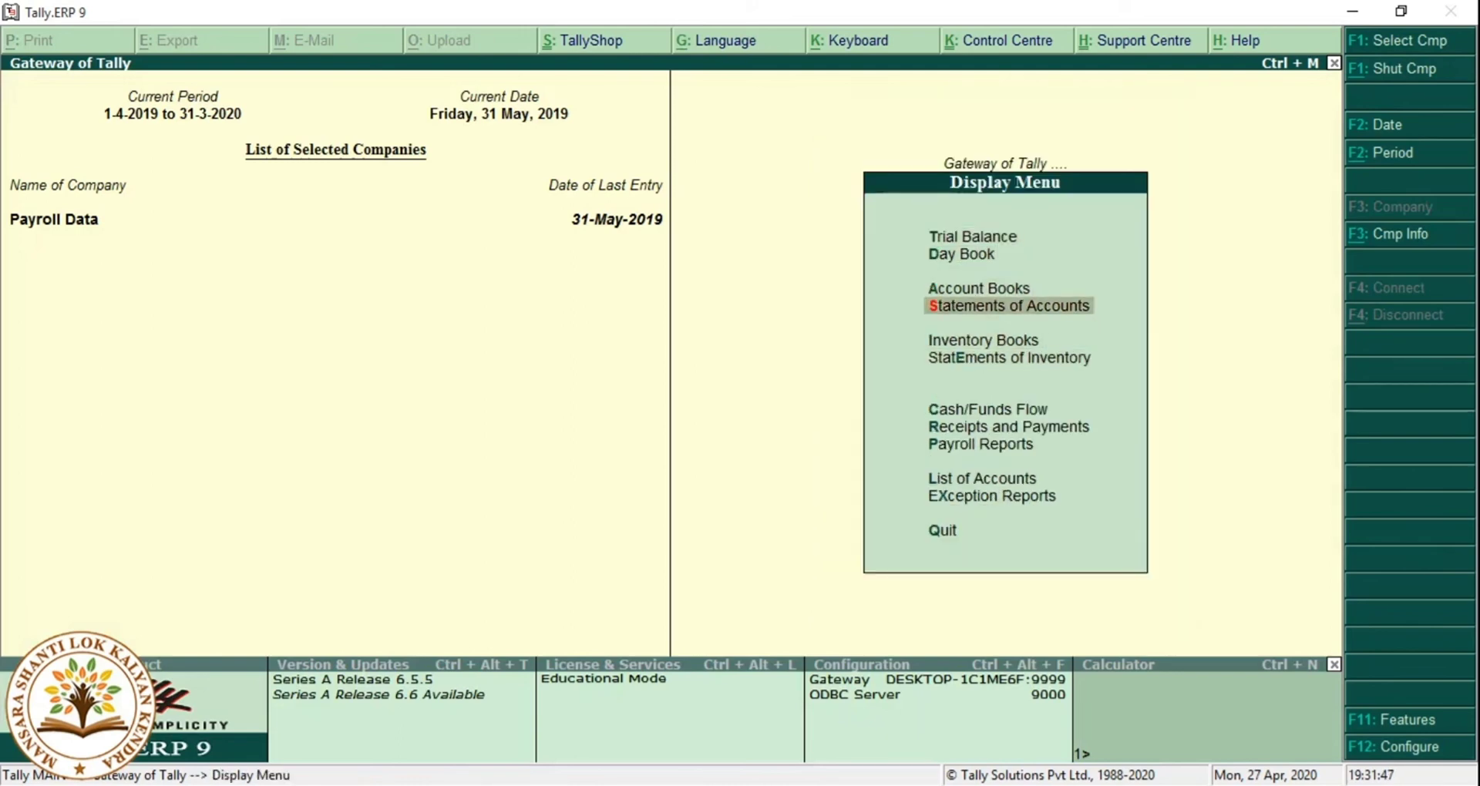
key(Up)
key(Down)
key(Return)
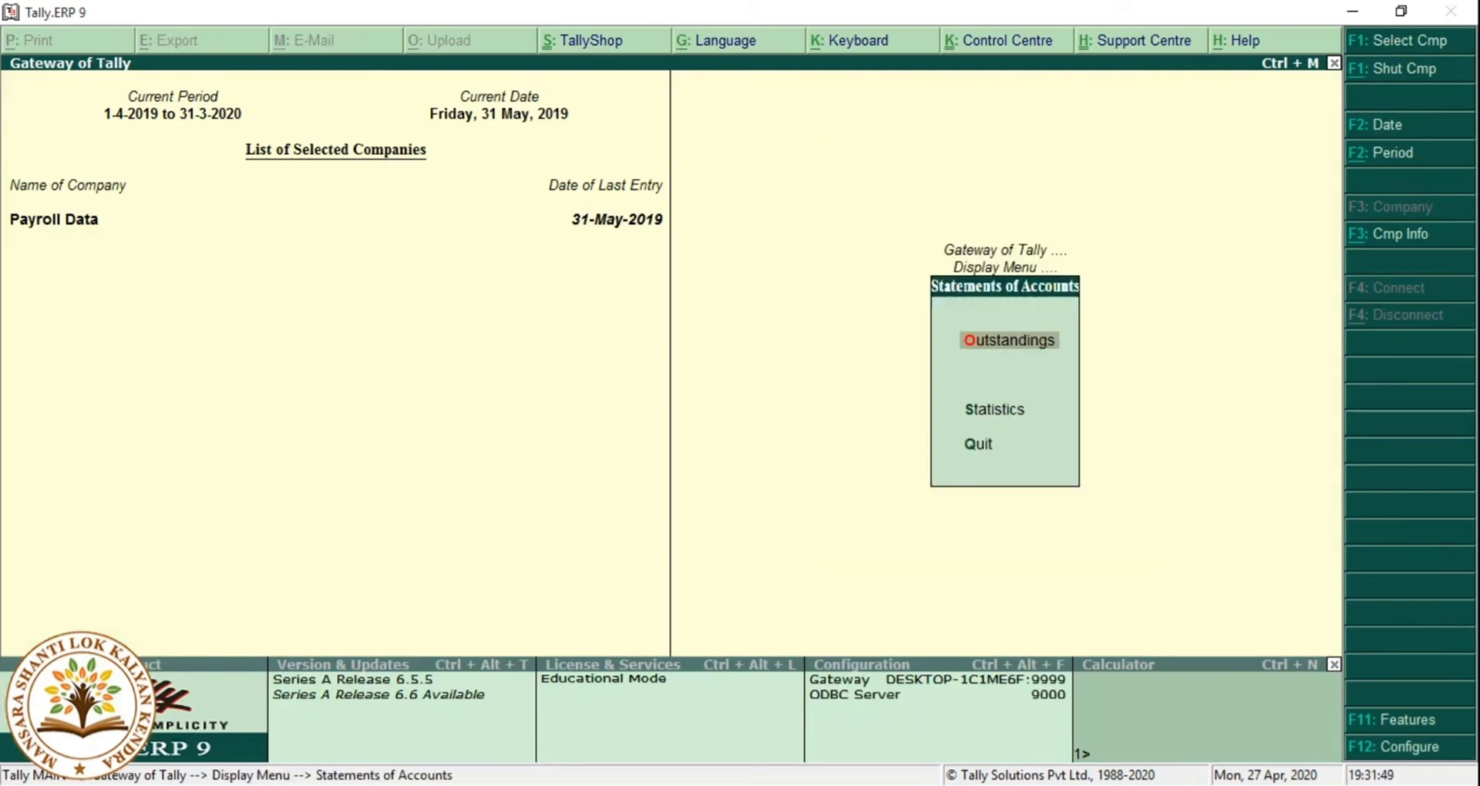
key(Return)
View the Receivables and Payables outstanding reports, then back out to the Display menu.
key(Return)
key(Escape)
key(Down)
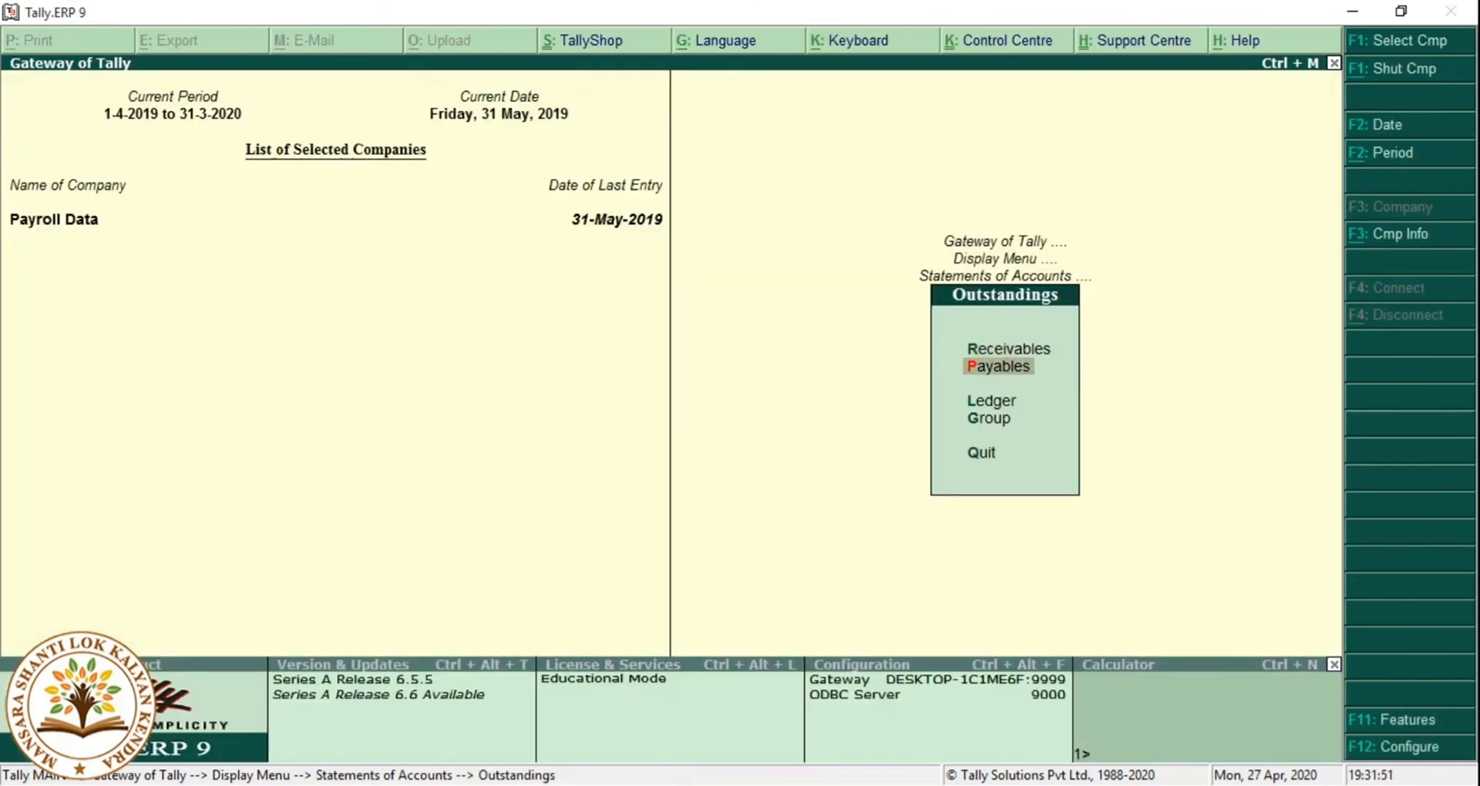
key(Return)
key(Escape)
key(Escape)
key(Escape)
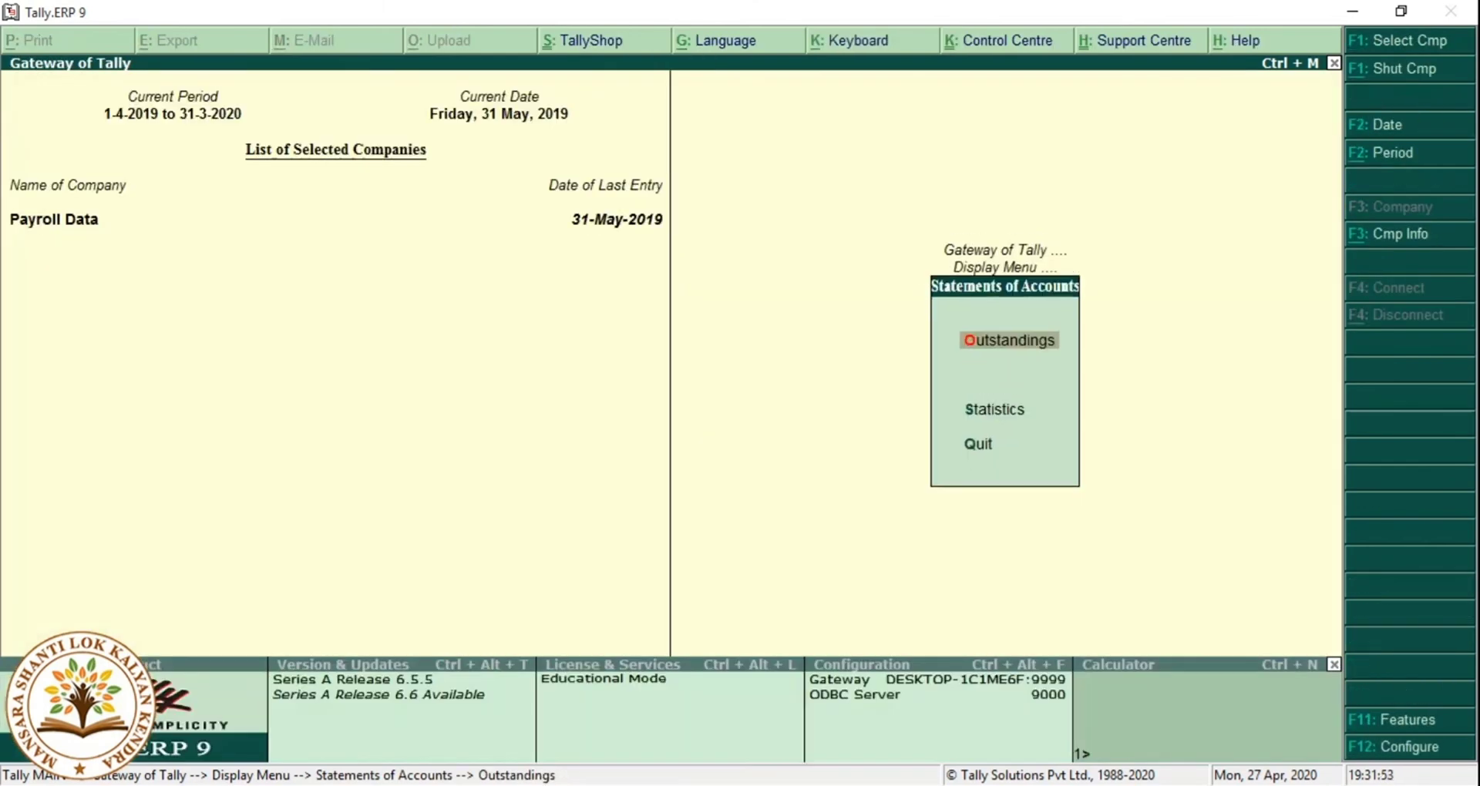
key(Down)
key(Down)
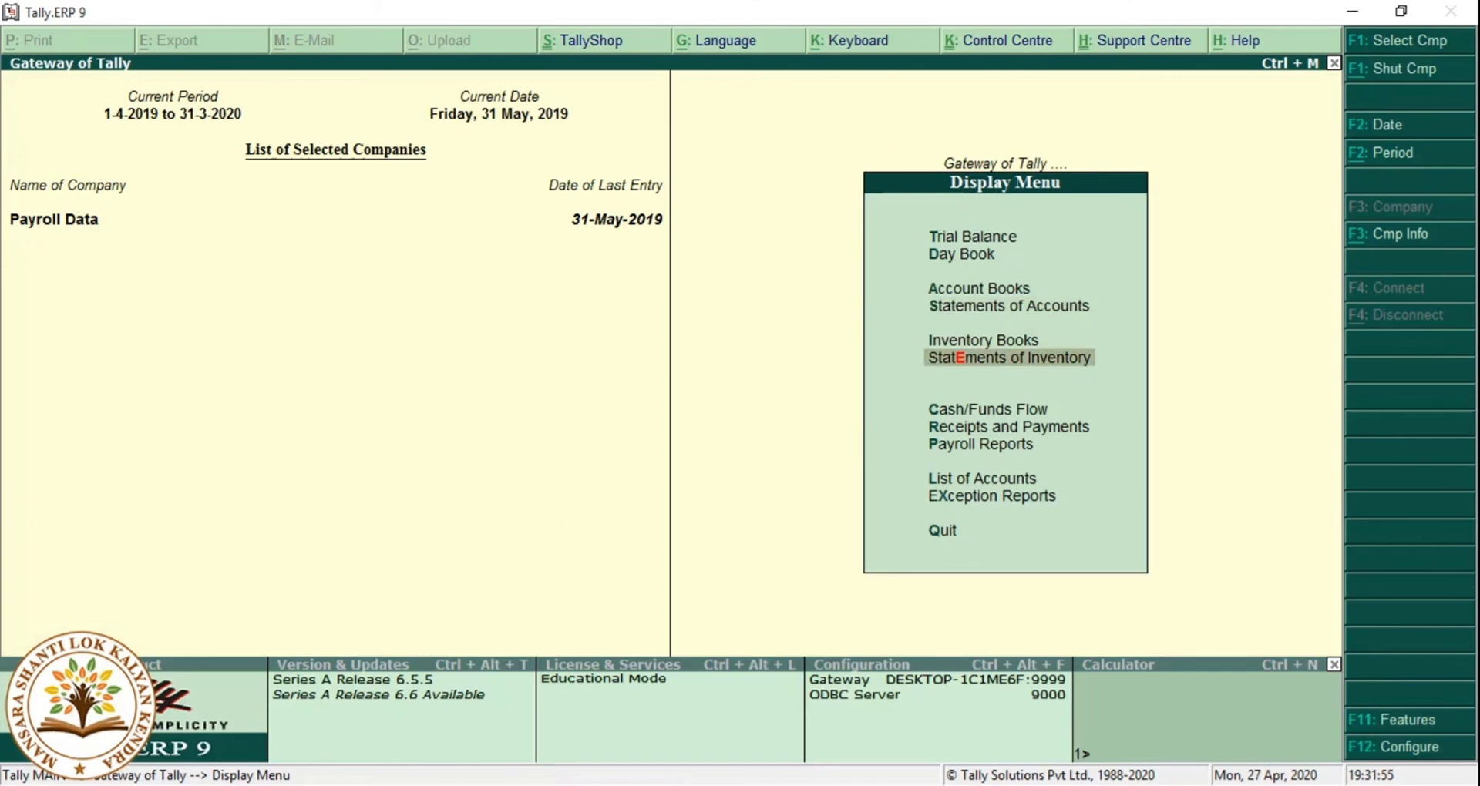
key(Down)
key(Down)
key(Down)
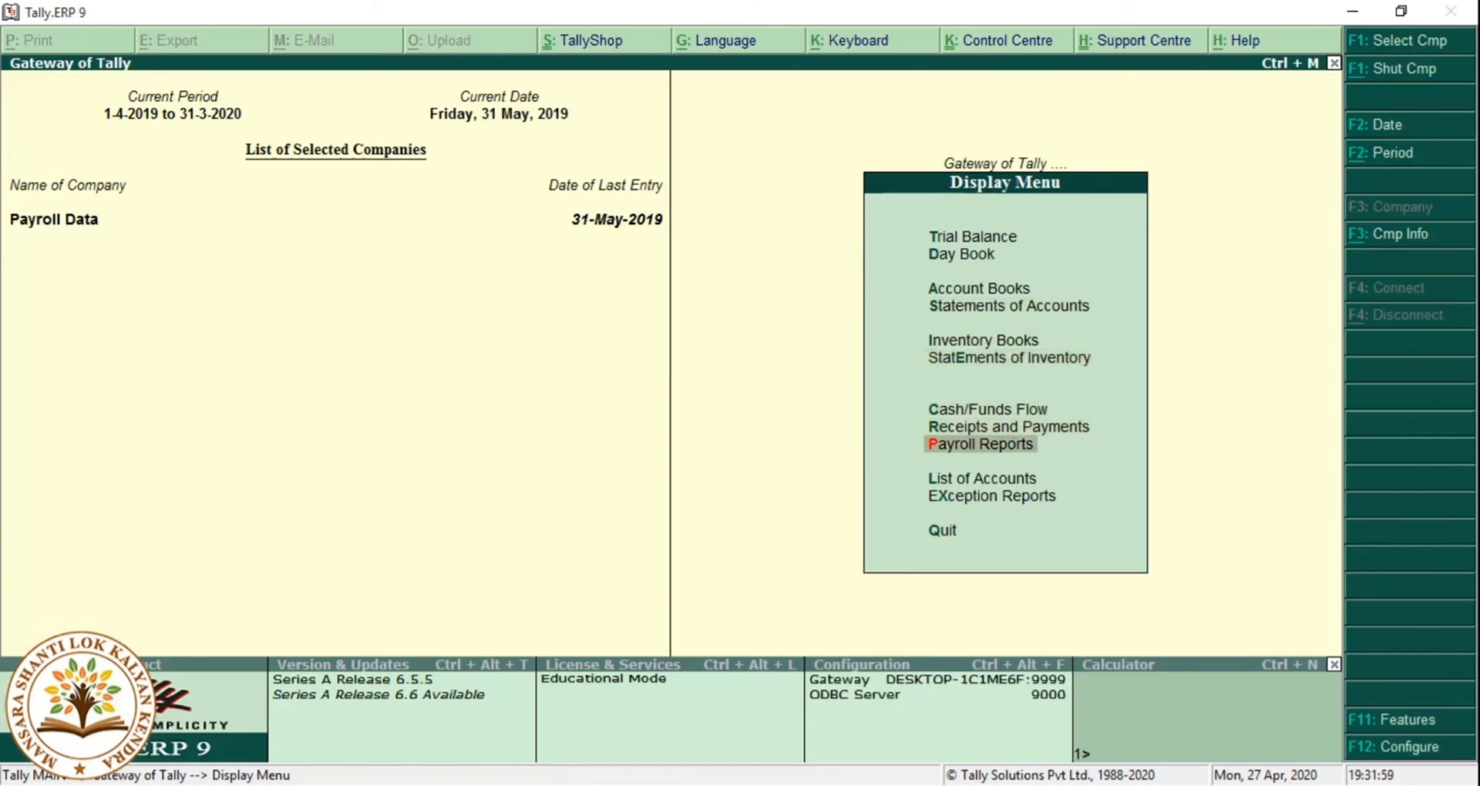
key(Escape)
Go to Payroll Reports > Statements of Payroll > Pay Slip > Single Pay Slip.
key(Return)
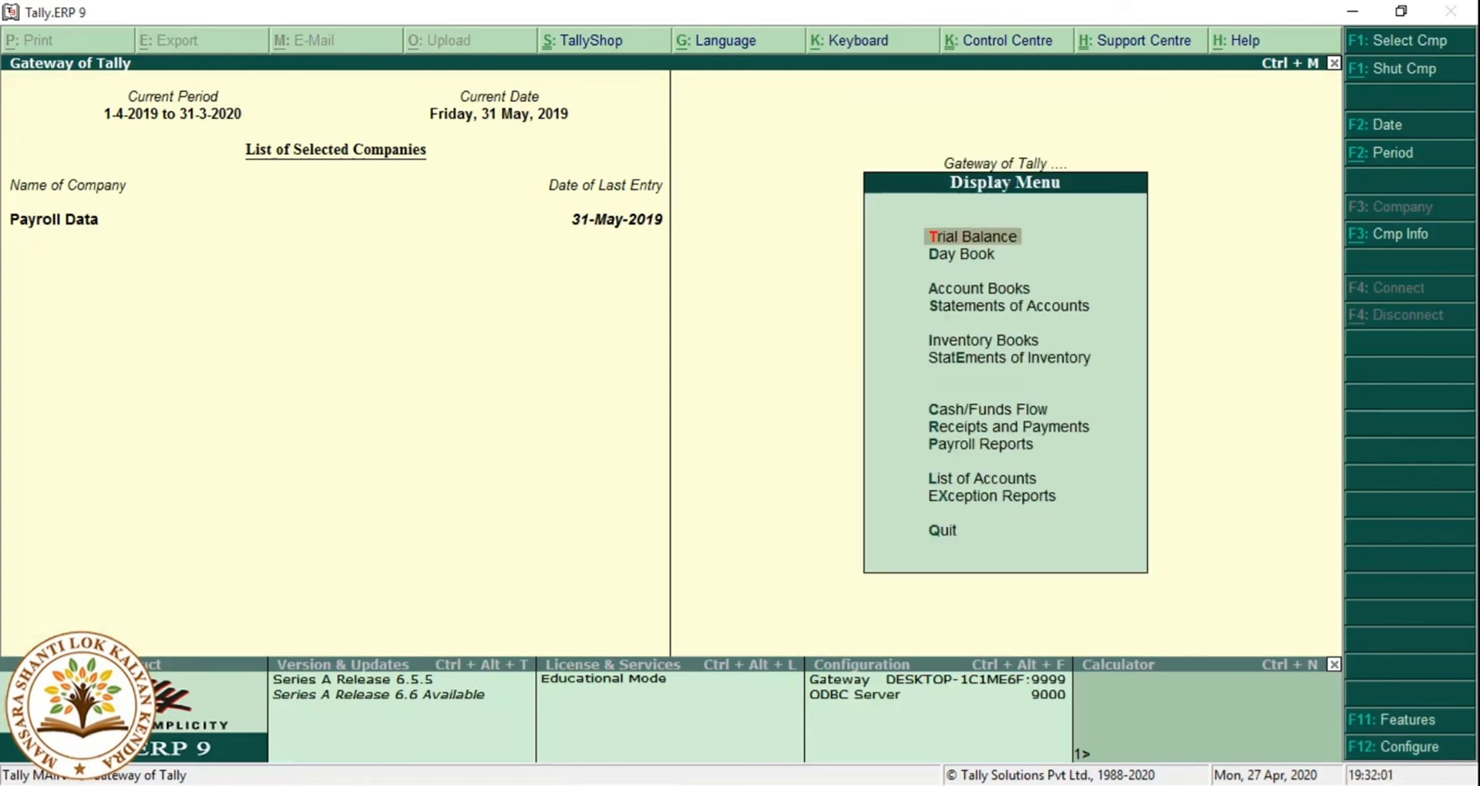
key(Down)
key(Down)
key(Down)
key(Down)
key(Down)
key(Down)
key(Down)
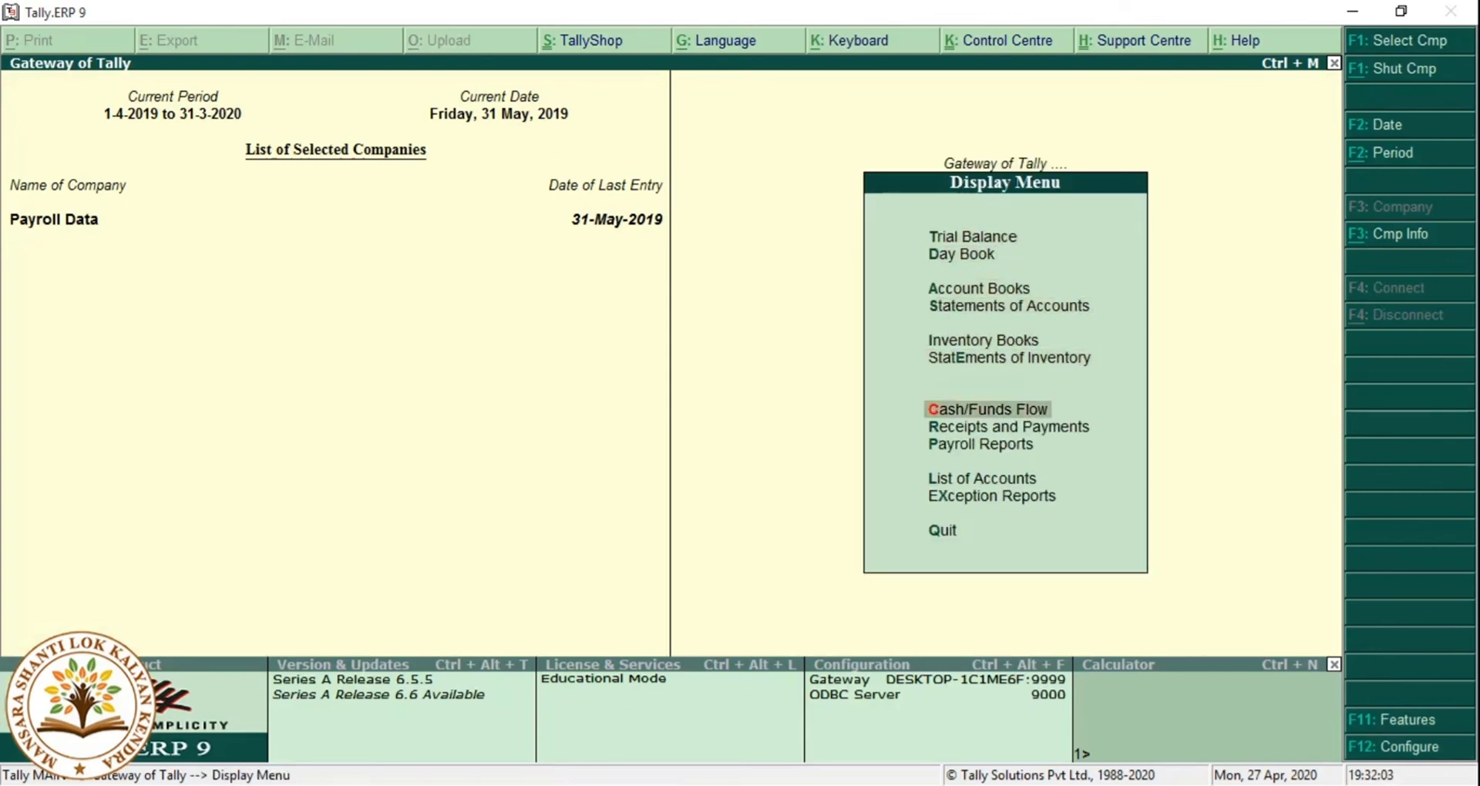
key(Down)
key(Return)
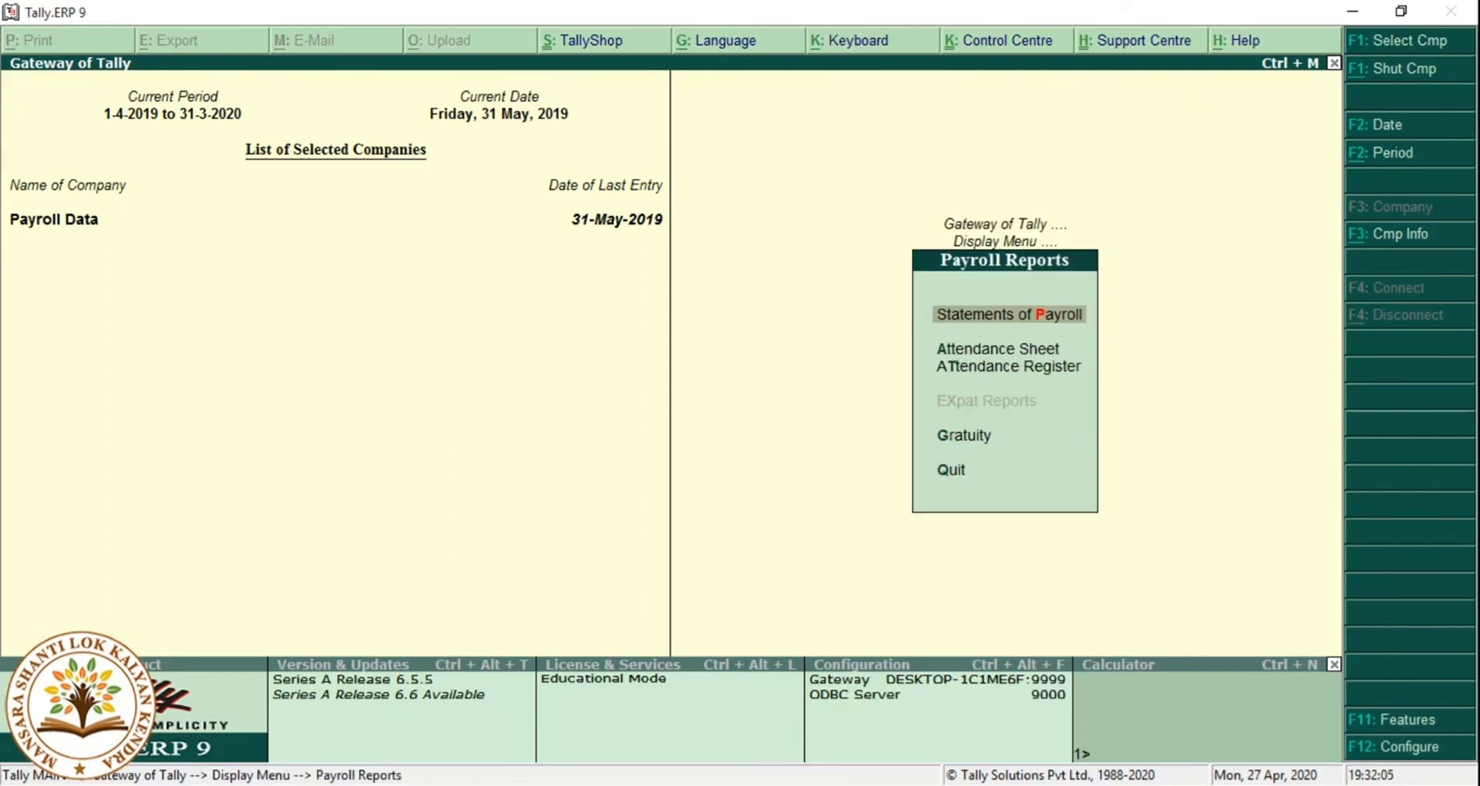
key(Return)
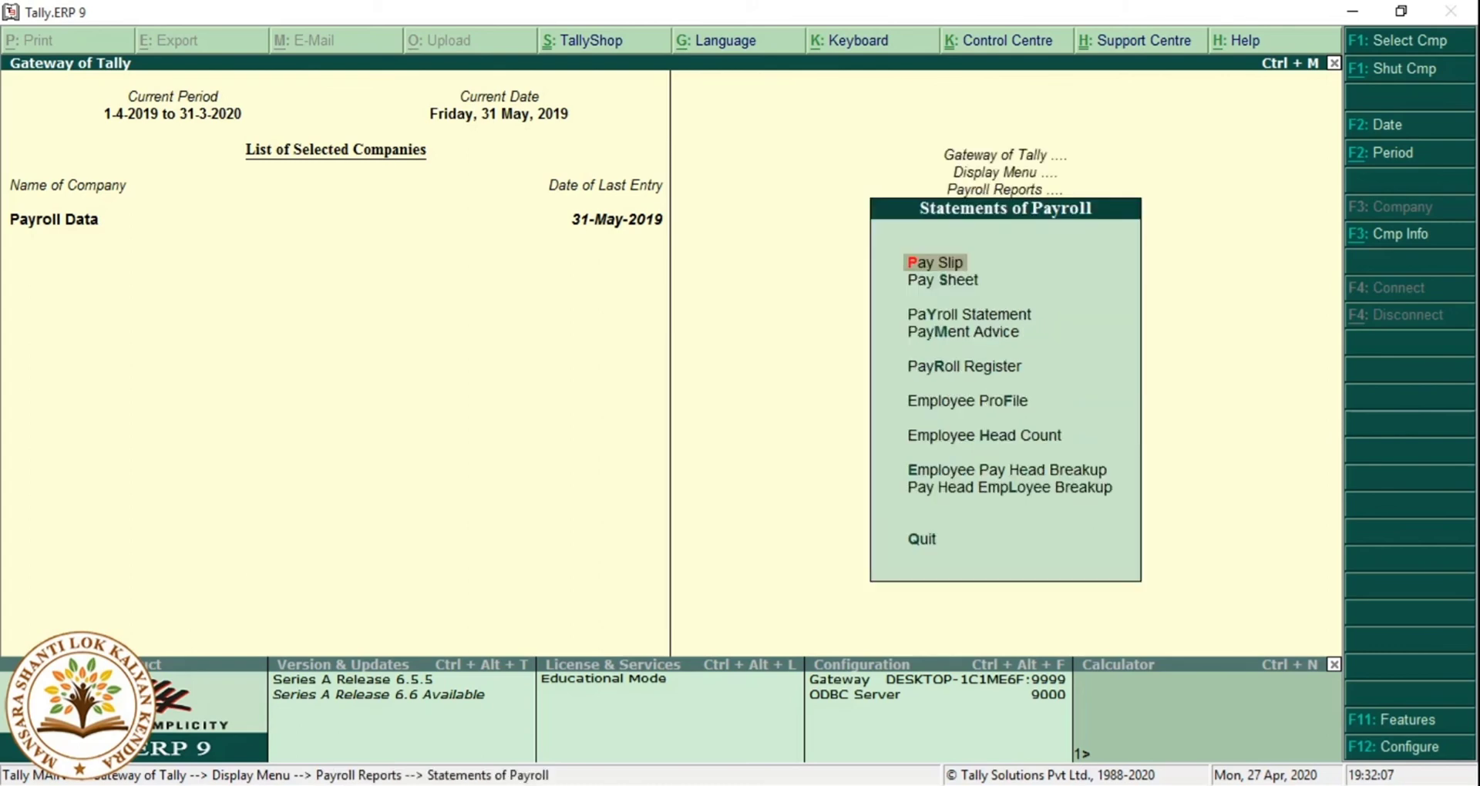
key(Return)
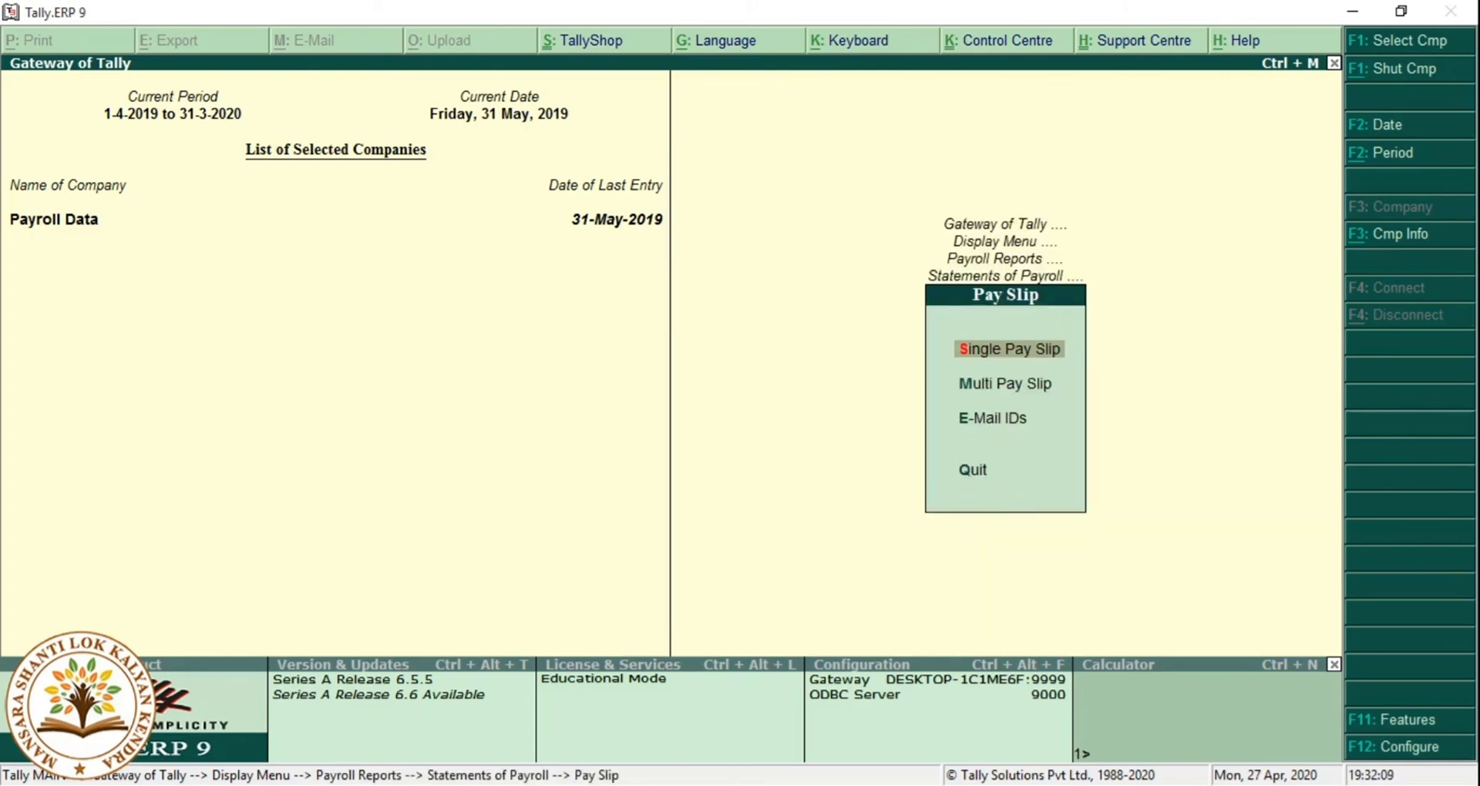
key(Return)
key(Return)
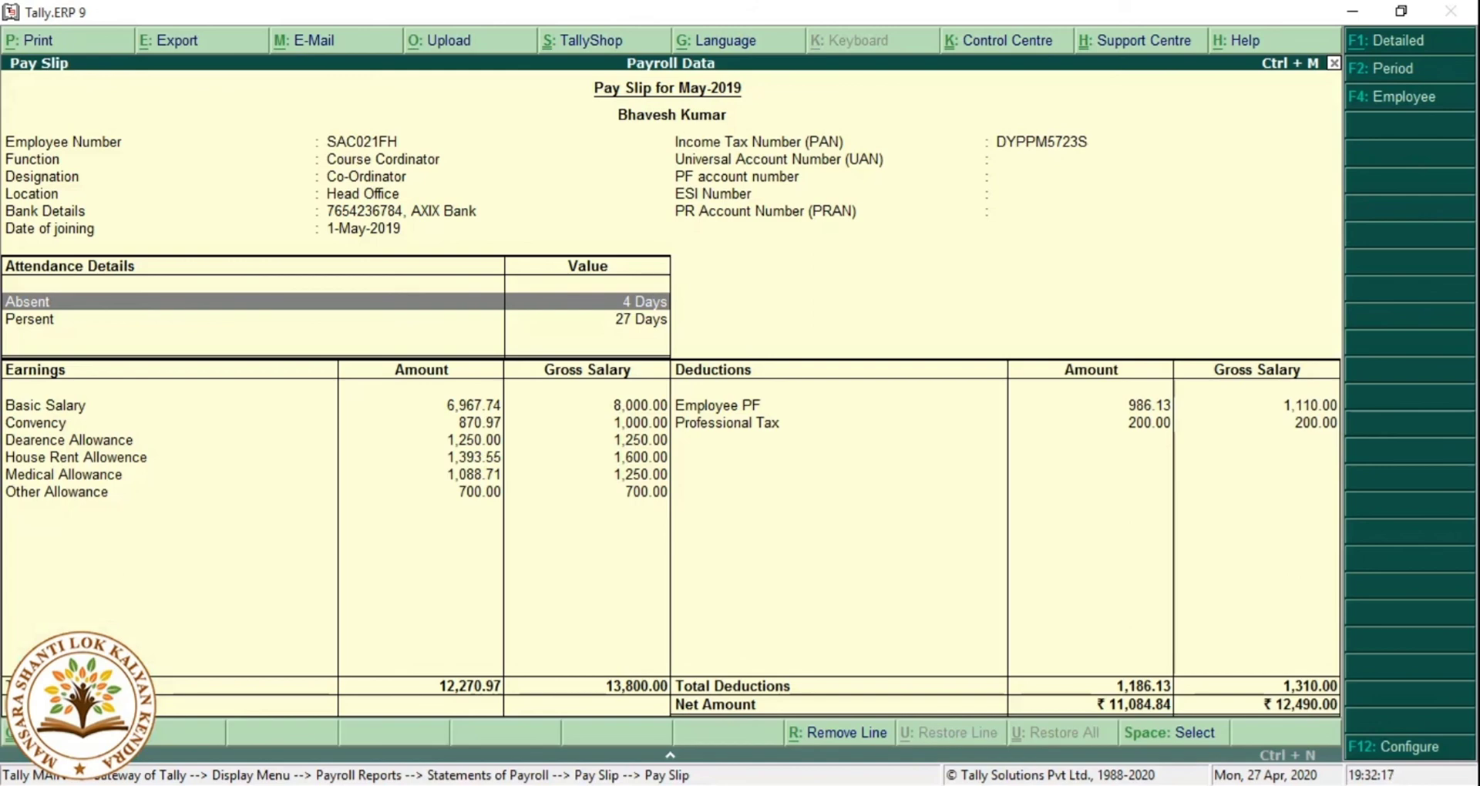
Print-preview the May-2019 pay slip, zoom in to read it, then close the preview.
key(alt+p)
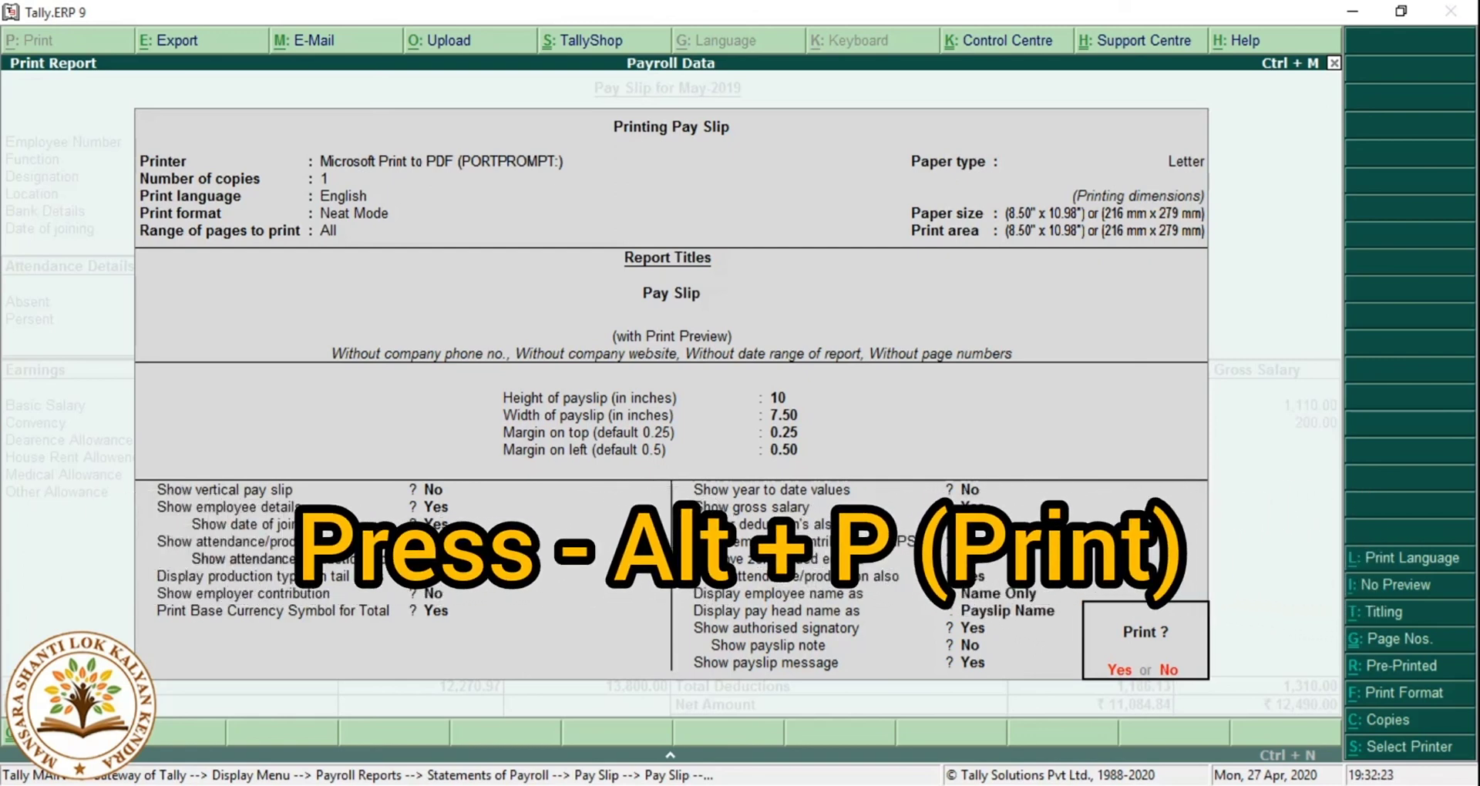
key(Return)
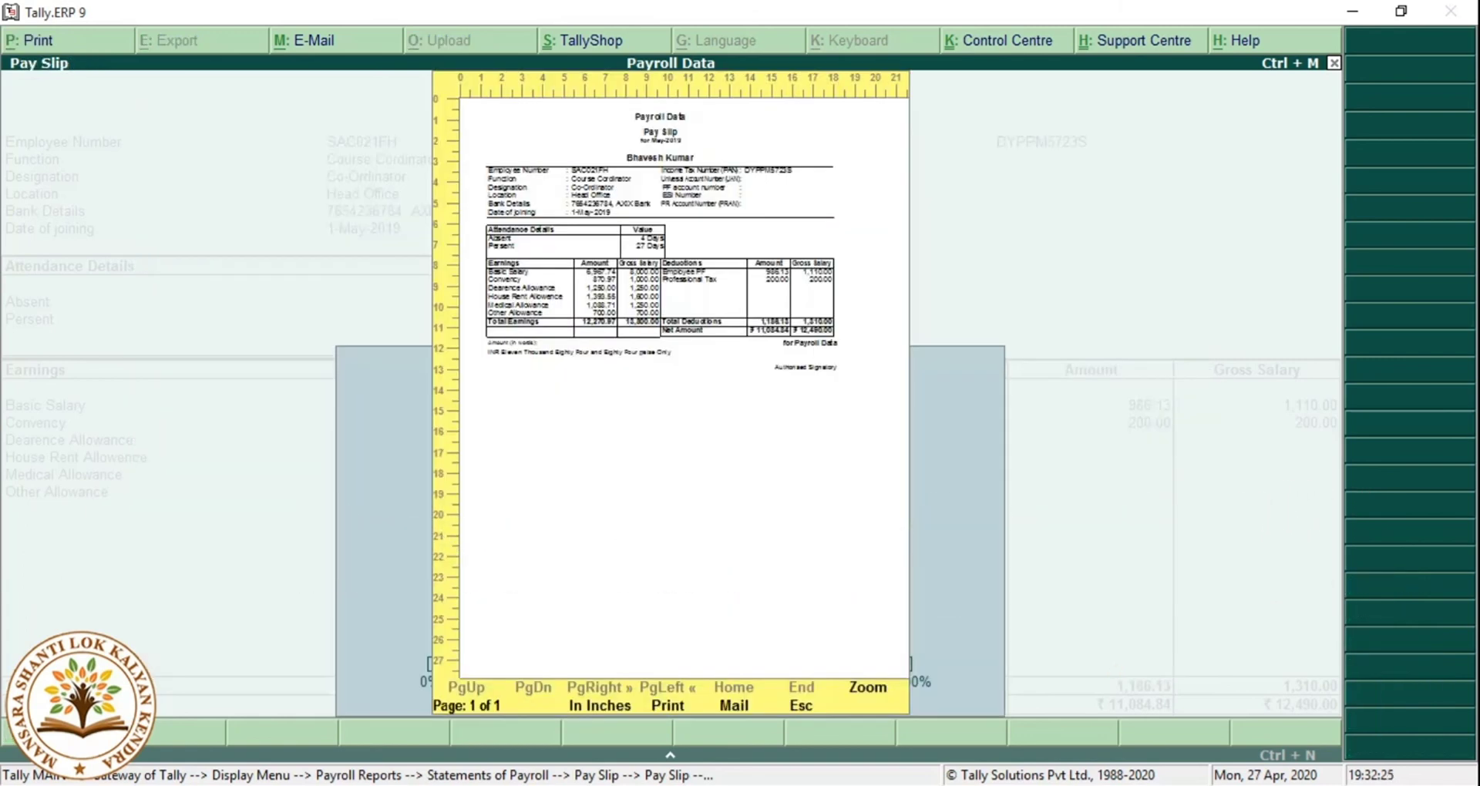
click(863, 690)
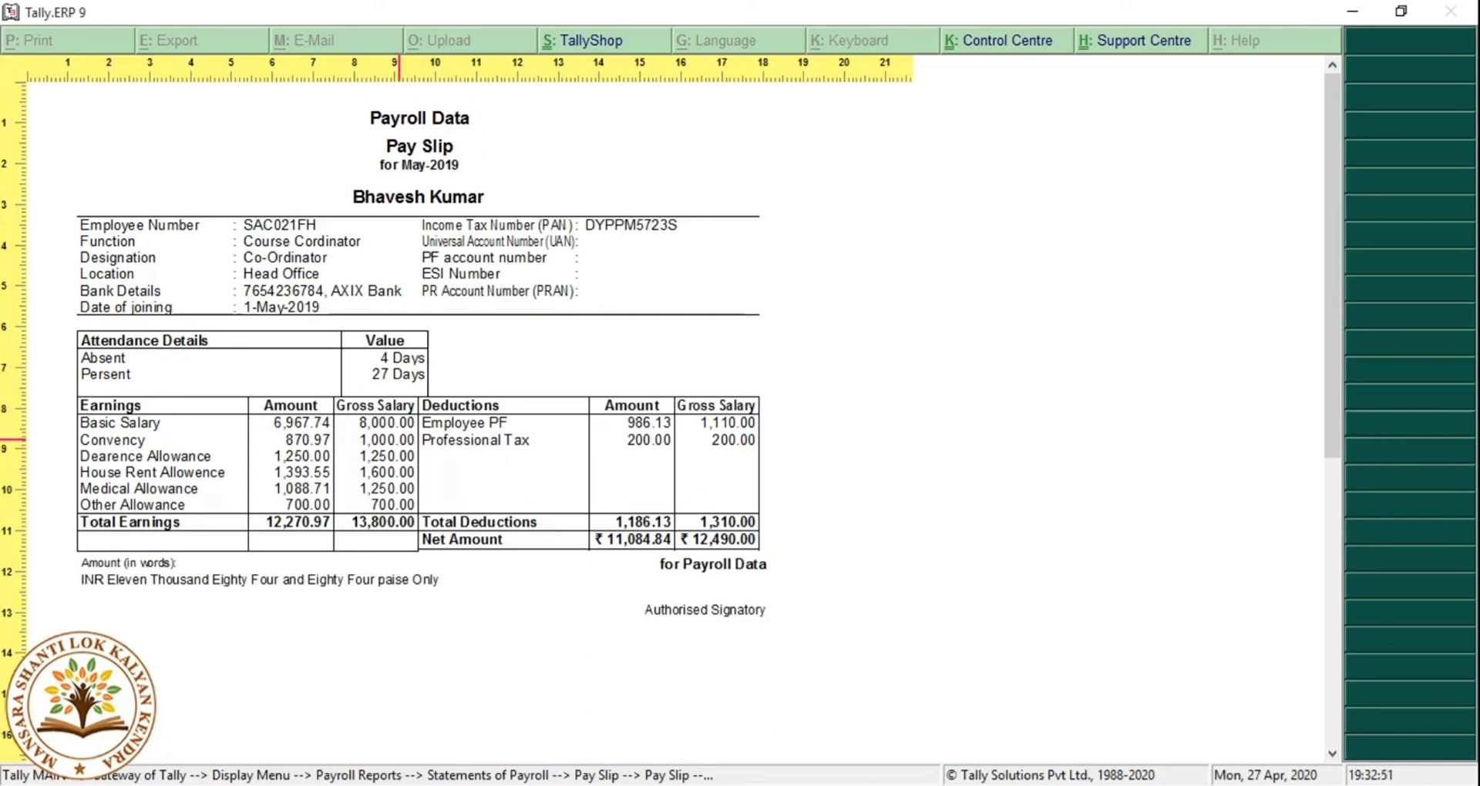
key(Escape)
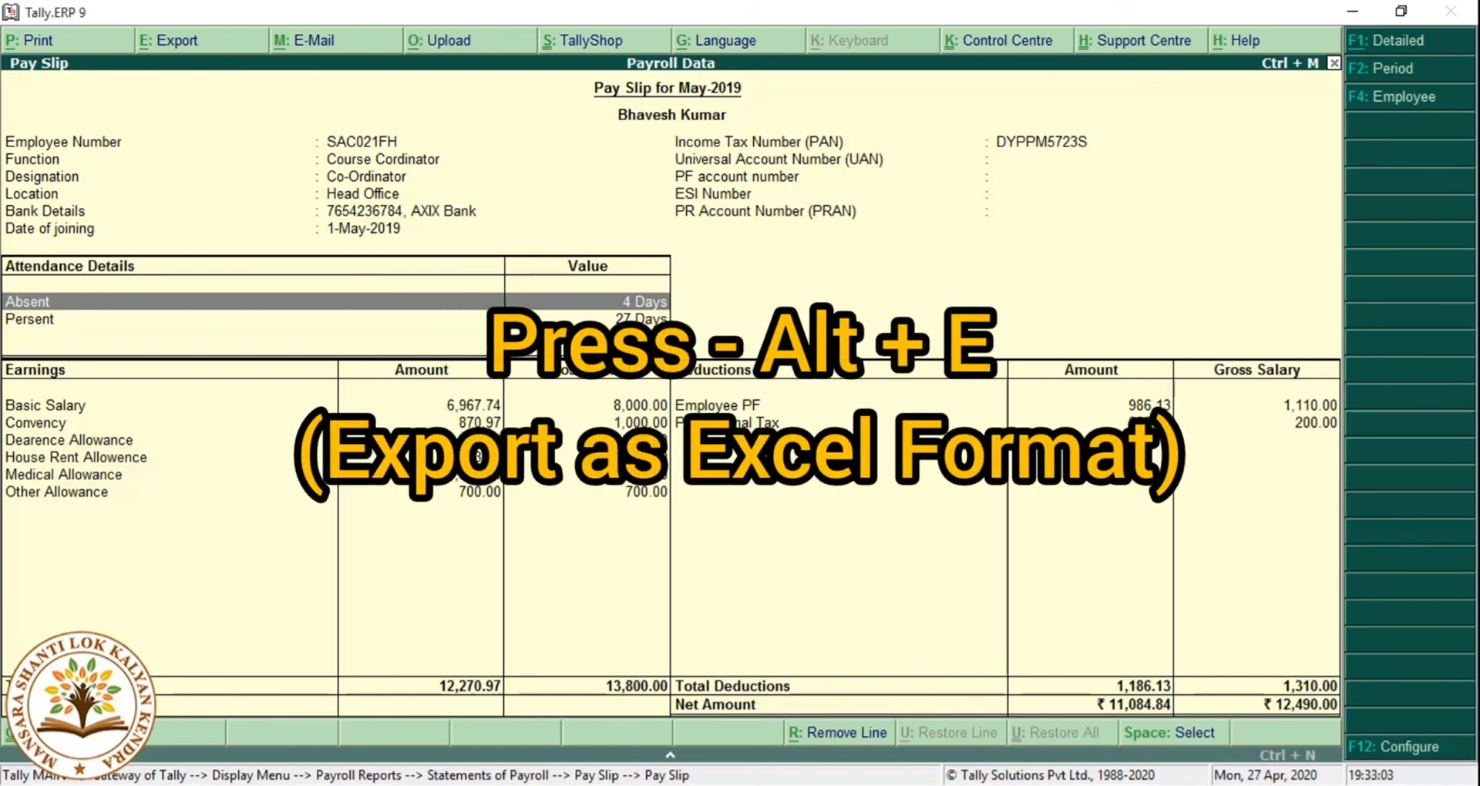
Set the pay slip export format to Excel (Spreadsheet) via Alt+E.
key(alt+e)
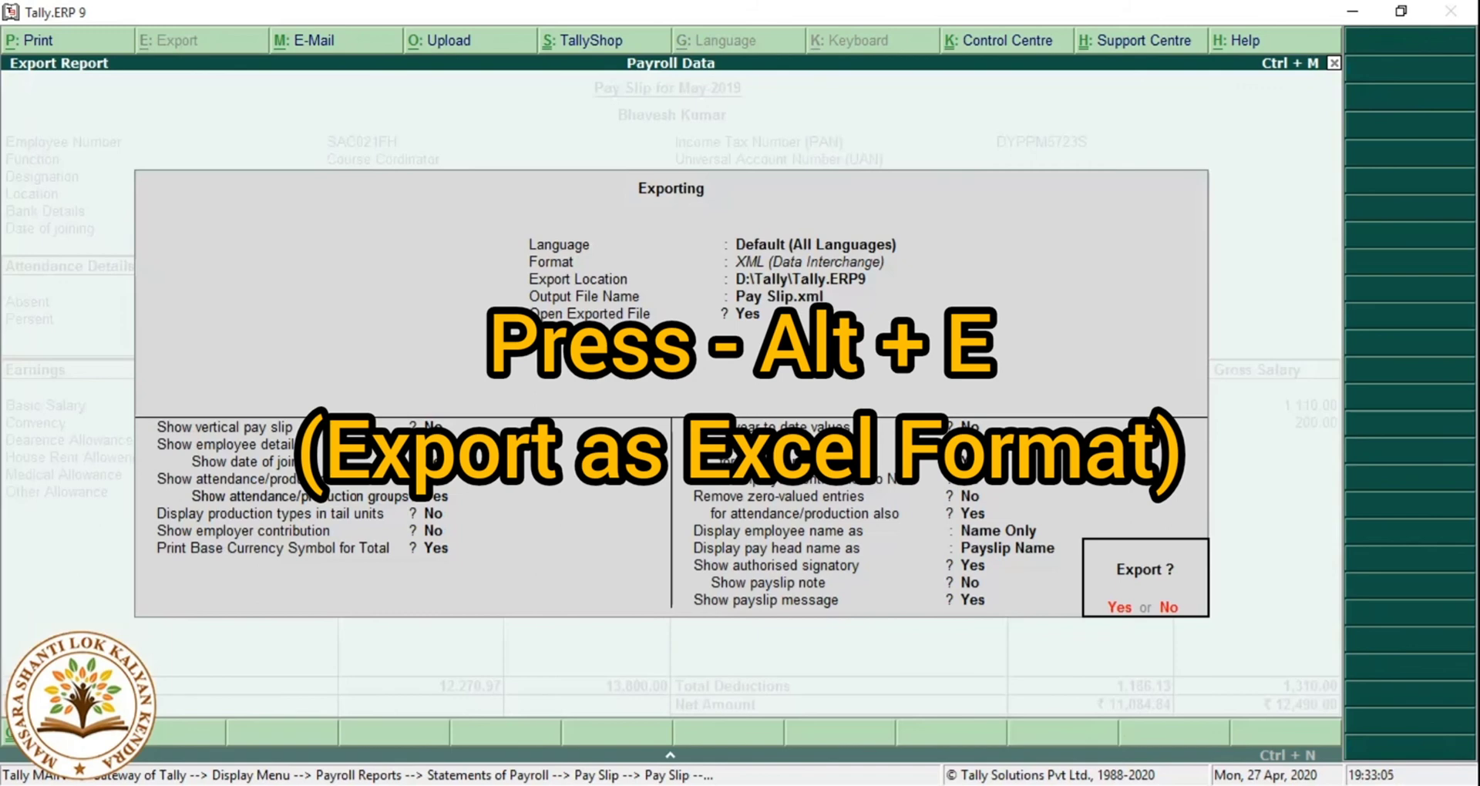
key(n)
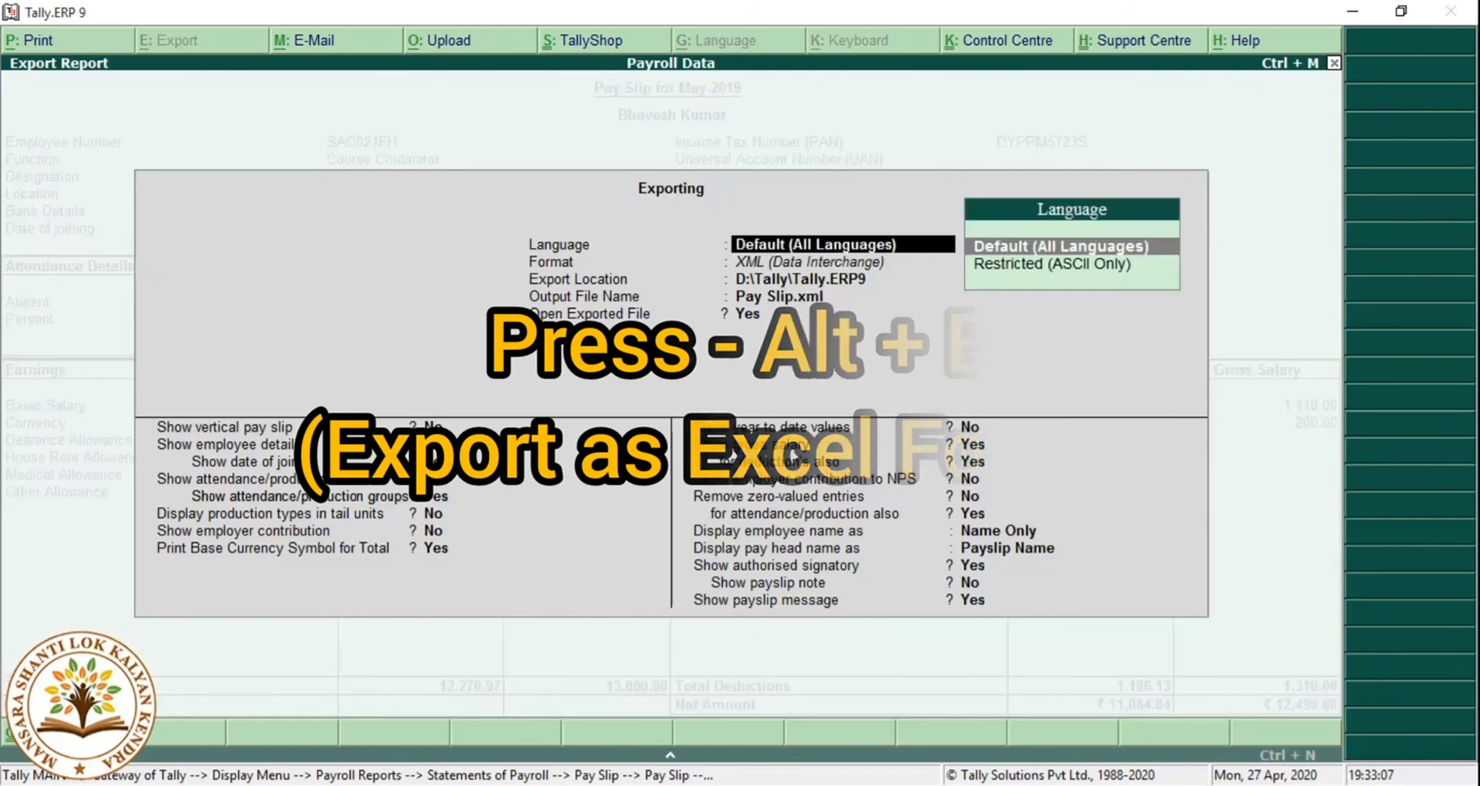
key(Return)
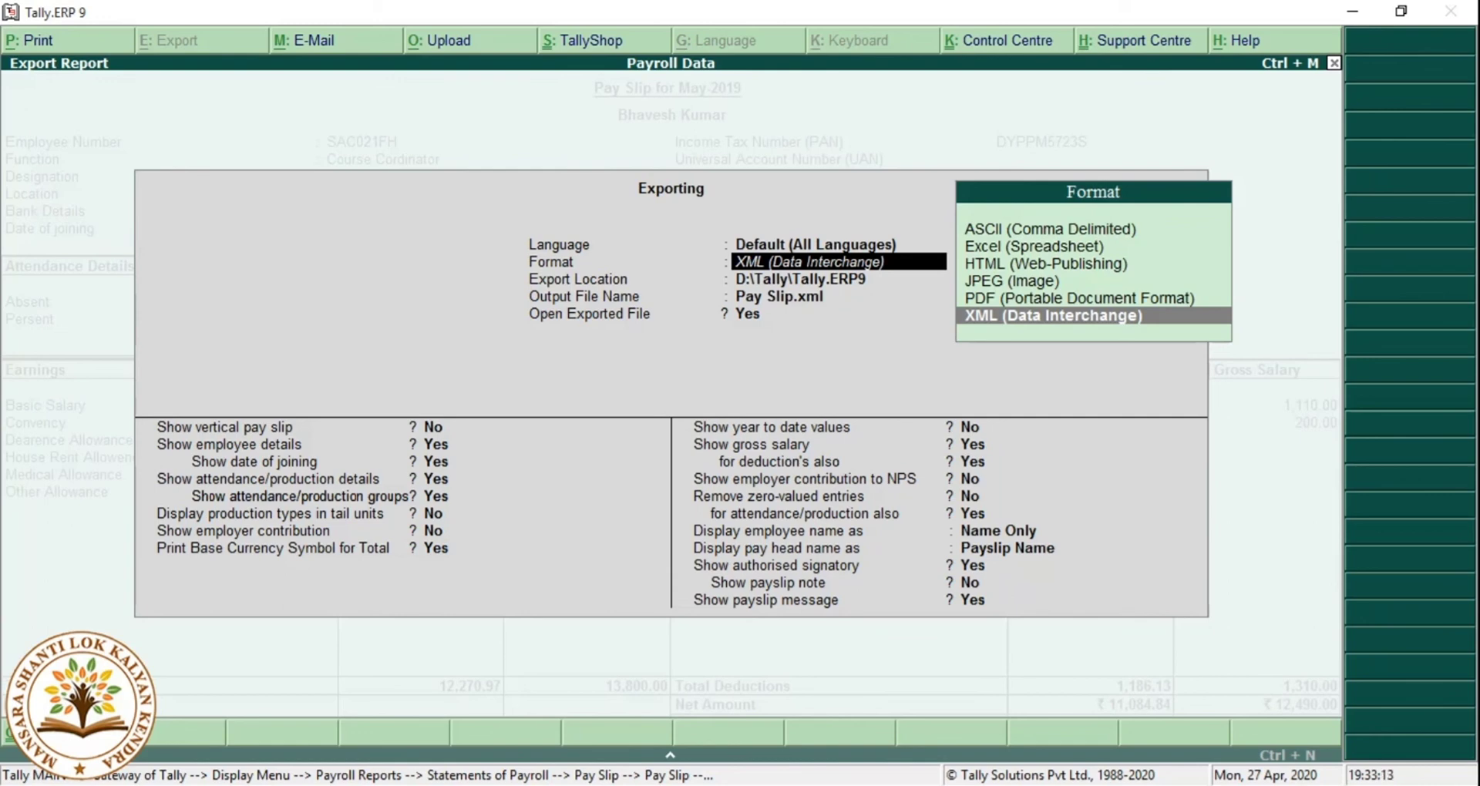
key(Up)
key(Up)
key(Up)
key(Up)
key(Return)
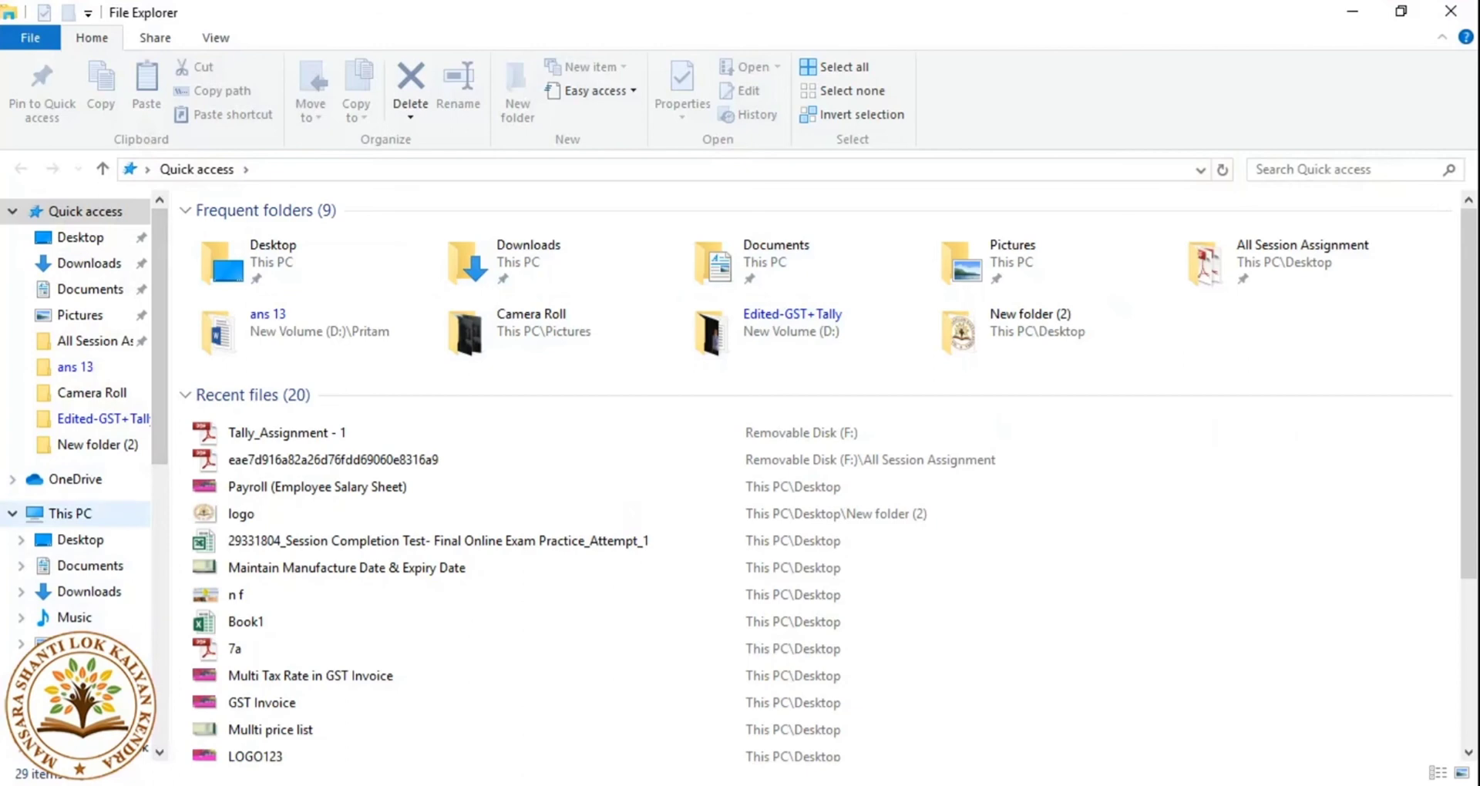
Browse This PC to New Volume (D:) and check its path D:\.
click(69, 513)
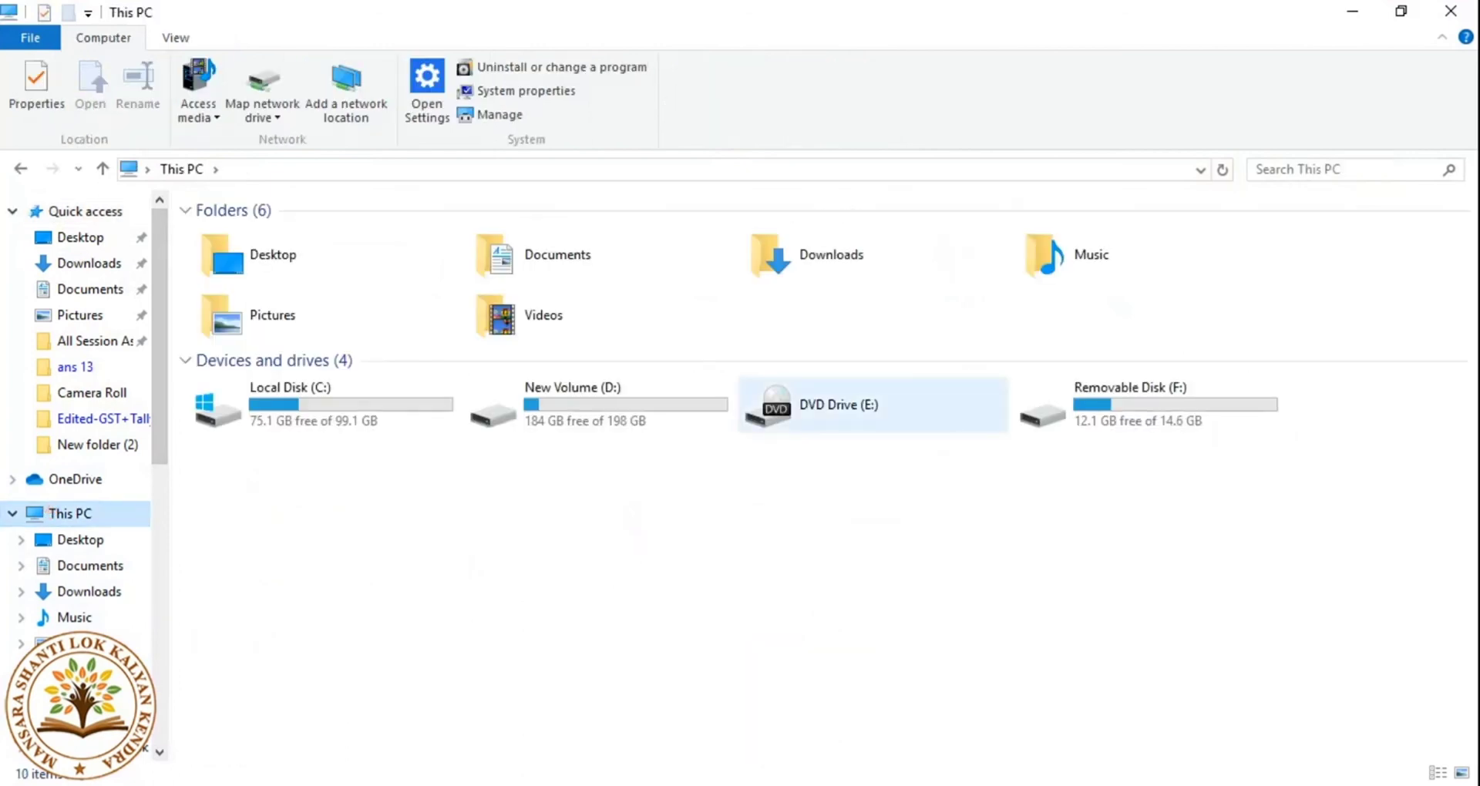
double_click(615, 390)
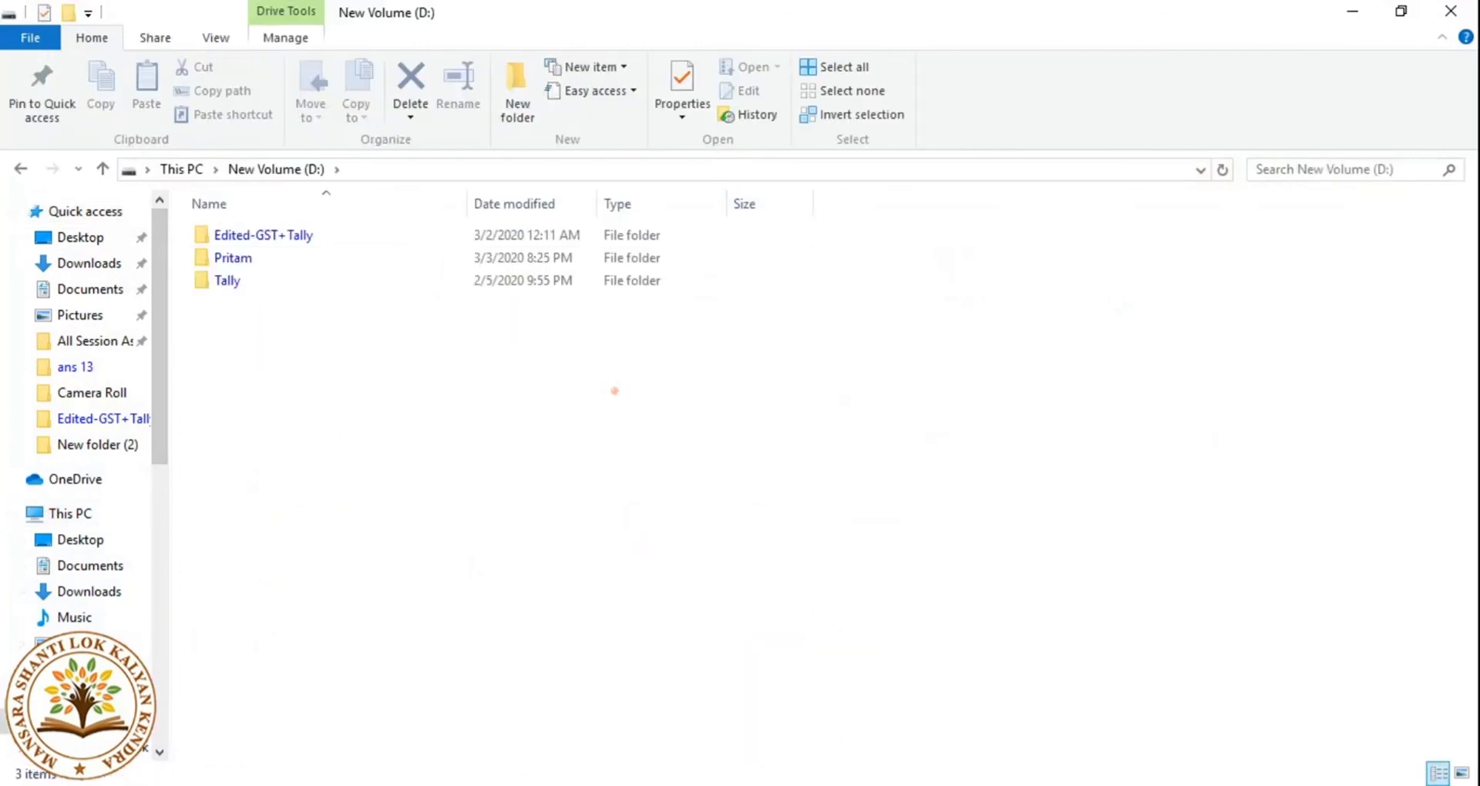
click(413, 169)
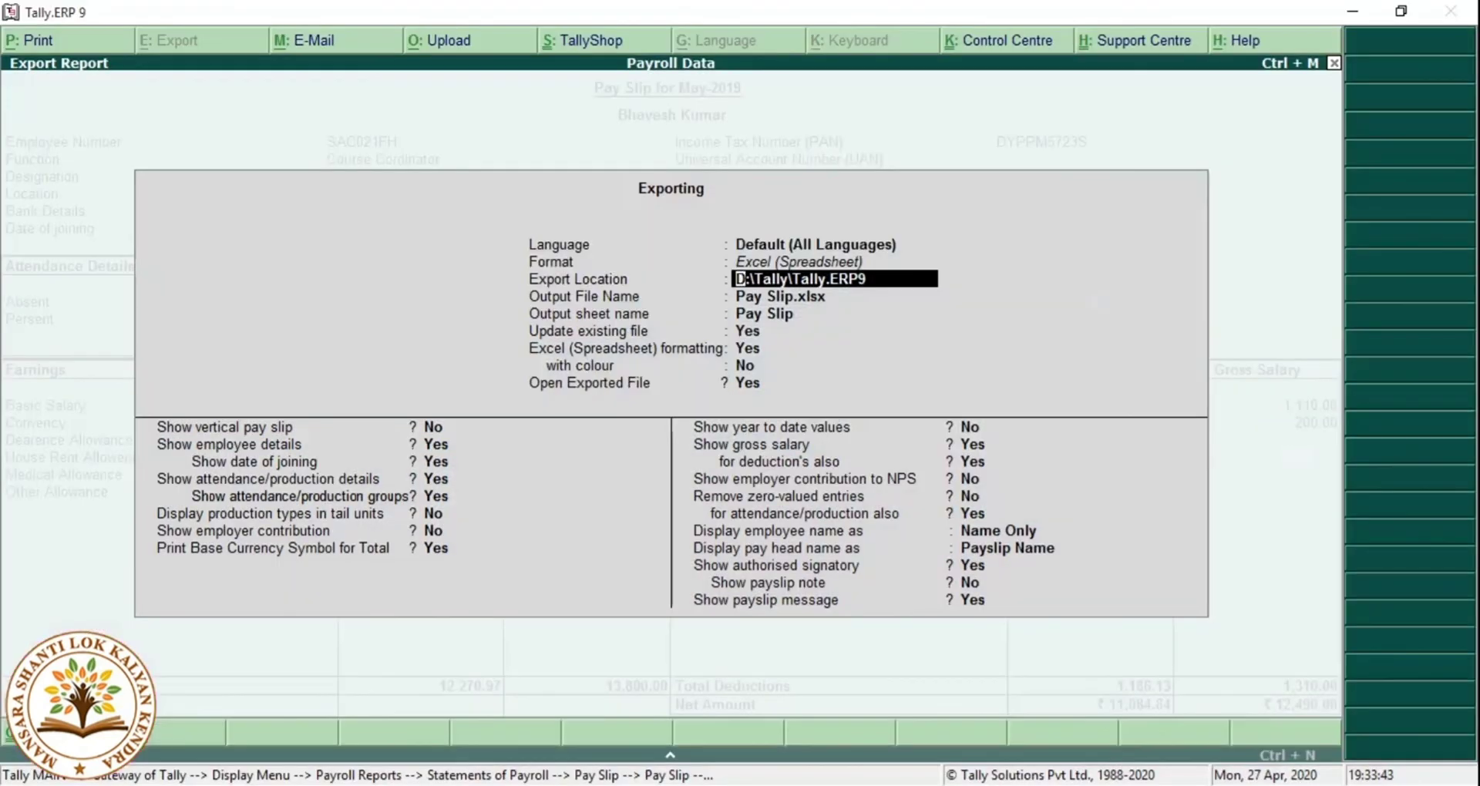
Export the pay slip to D:\Pay Slip.xlsx, review the workbook in Excel, then close it.
text(D:\)
key(Return)
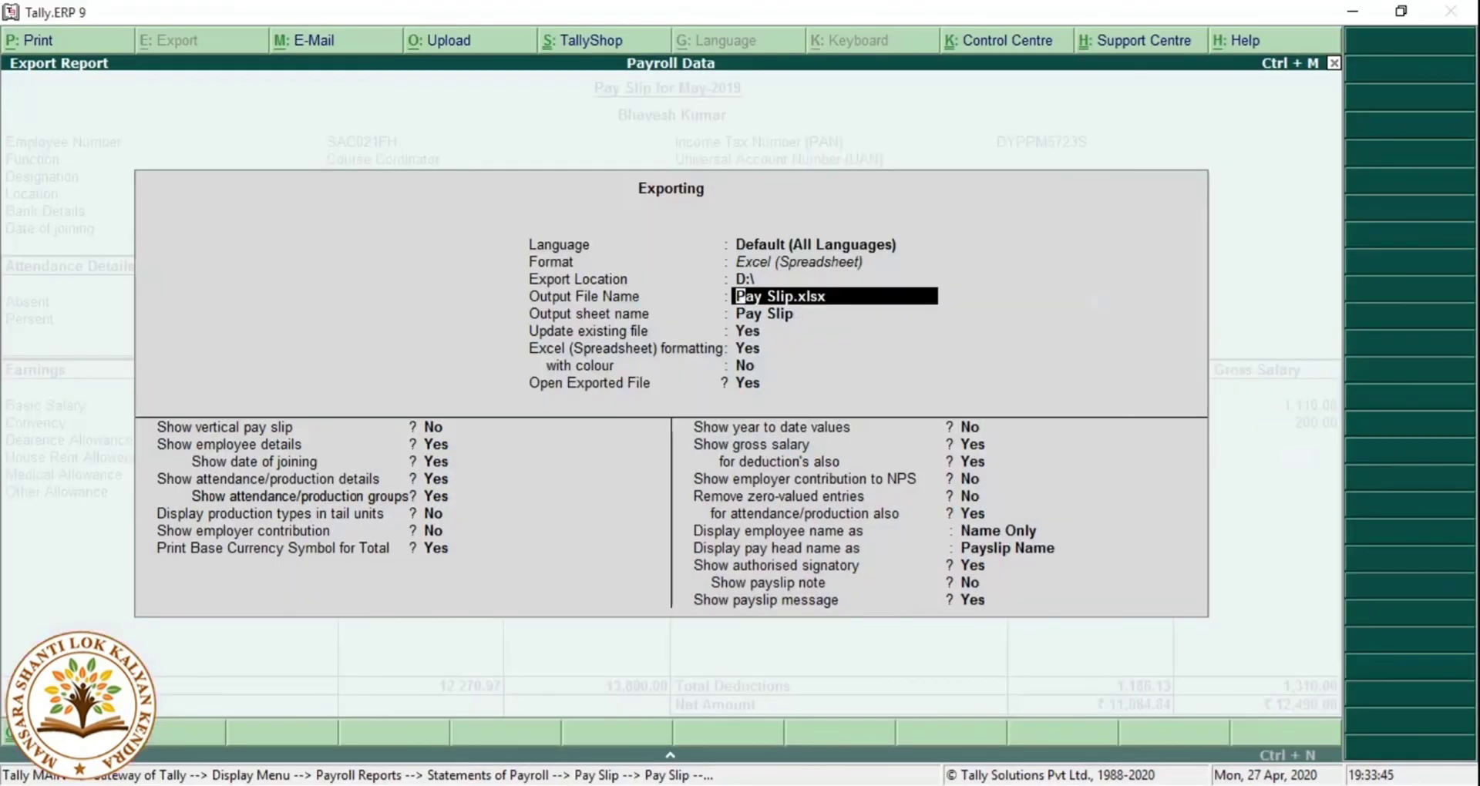
key(Return)
key(Return)
key(Return)
key(Return)
key(Return)
key(Return)
key(Return)
key(Return)
key(Return)
key(Return)
key(Return)
key(Return)
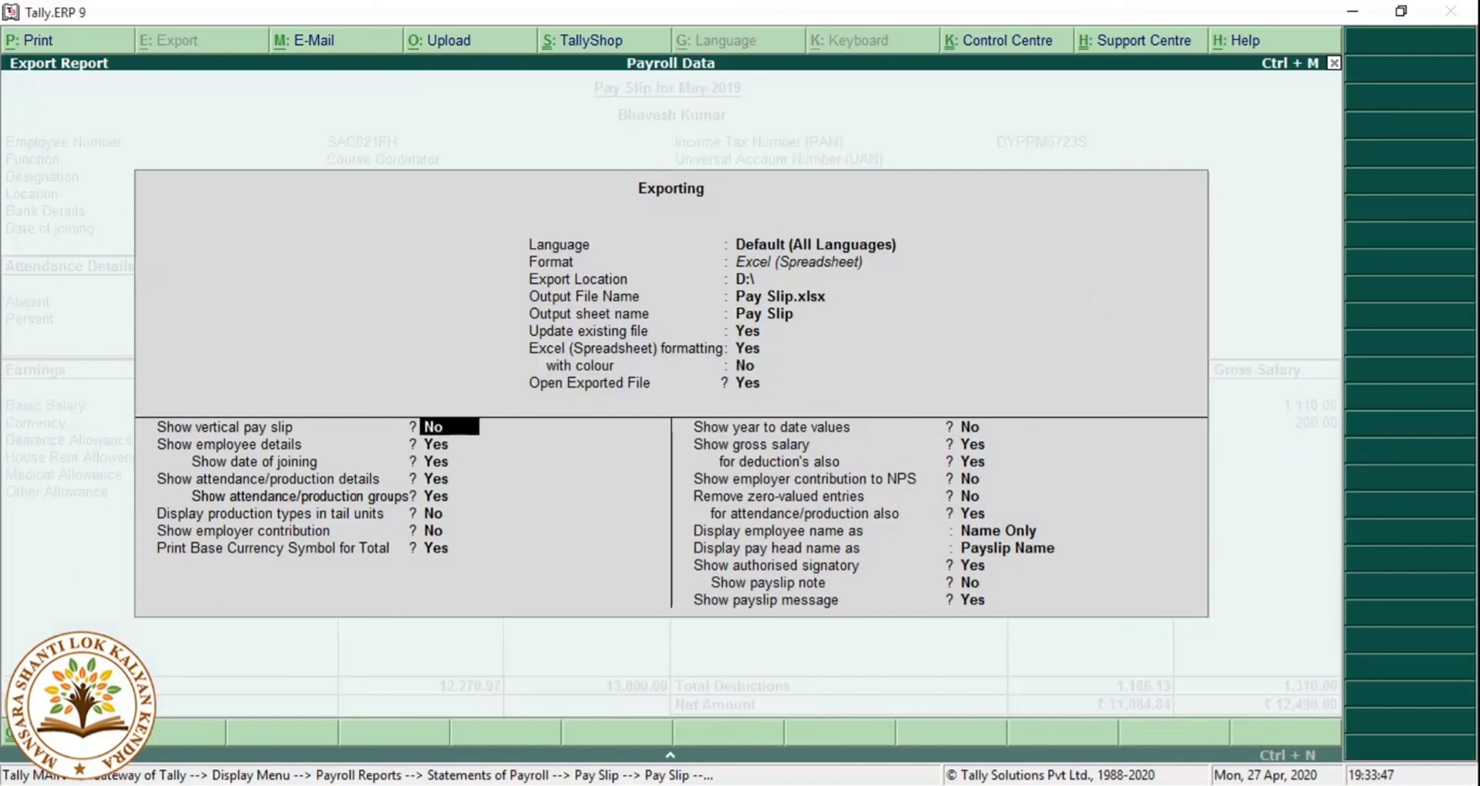
key(Return)
key(Return)
key(Return)
key(Return)
key(Return)
key(Return)
key(Return)
key(Return)
key(Return)
key(Return)
key(Return)
key(Return)
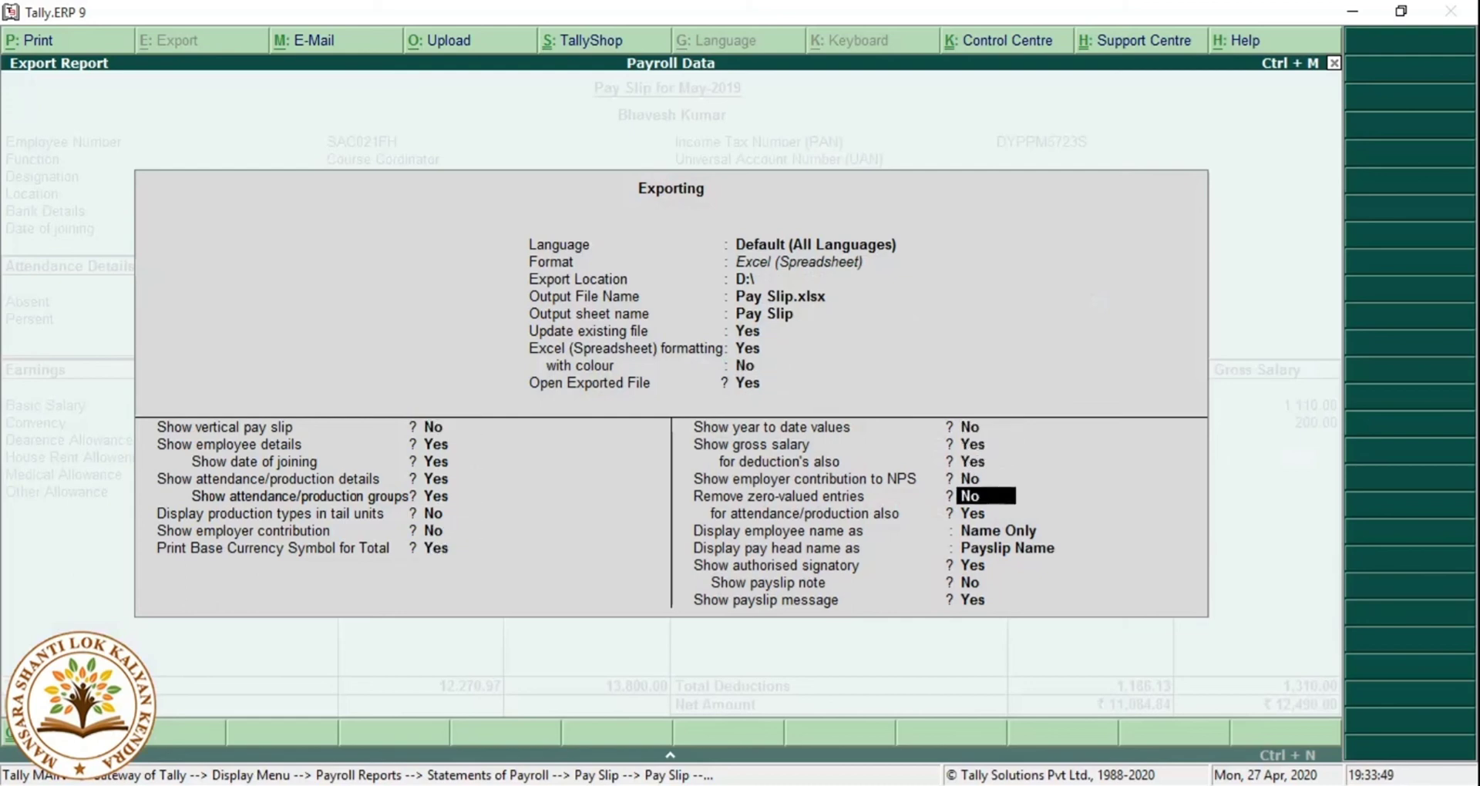
key(Return)
key(Return)
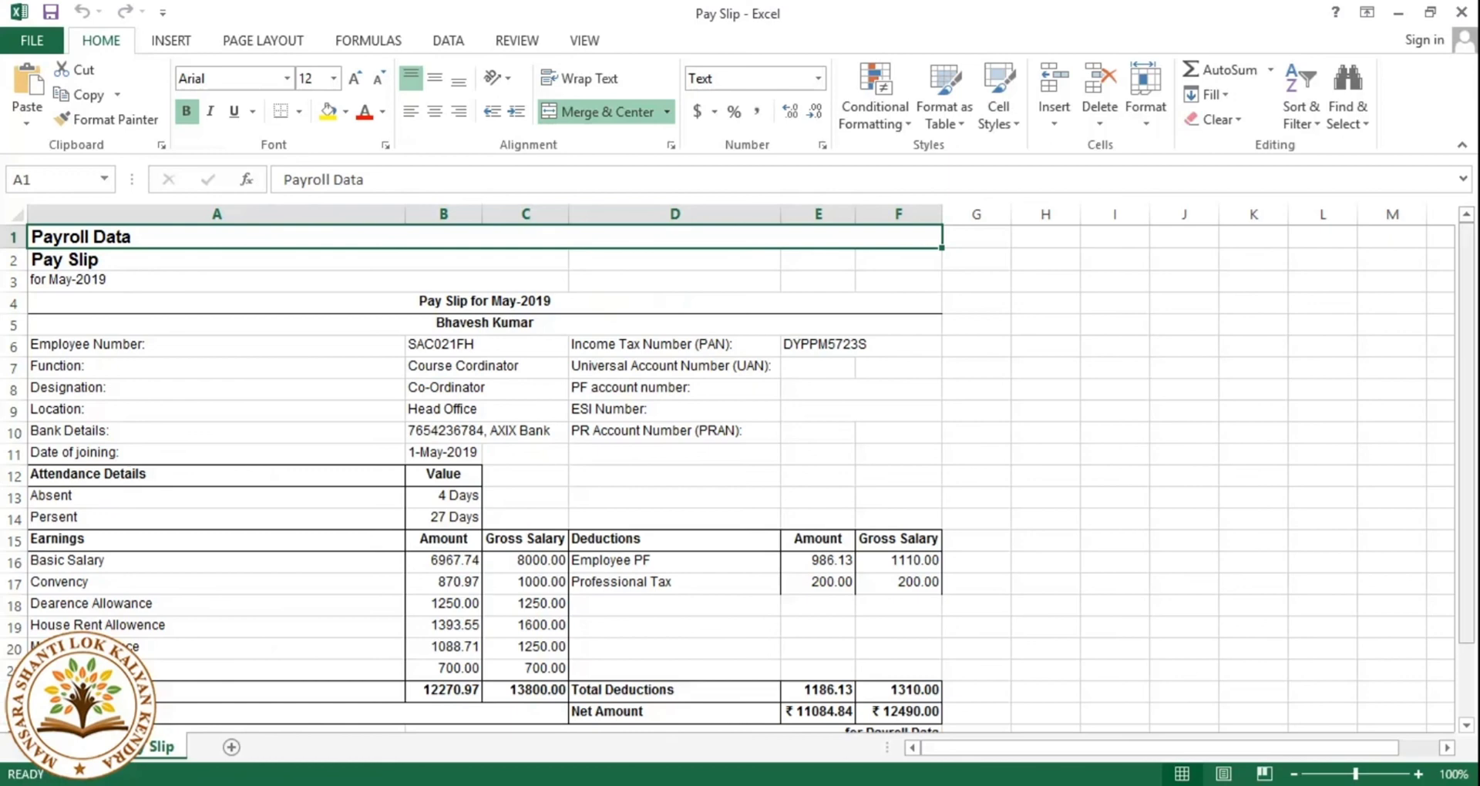
drag(1467, 401, 1467, 474)
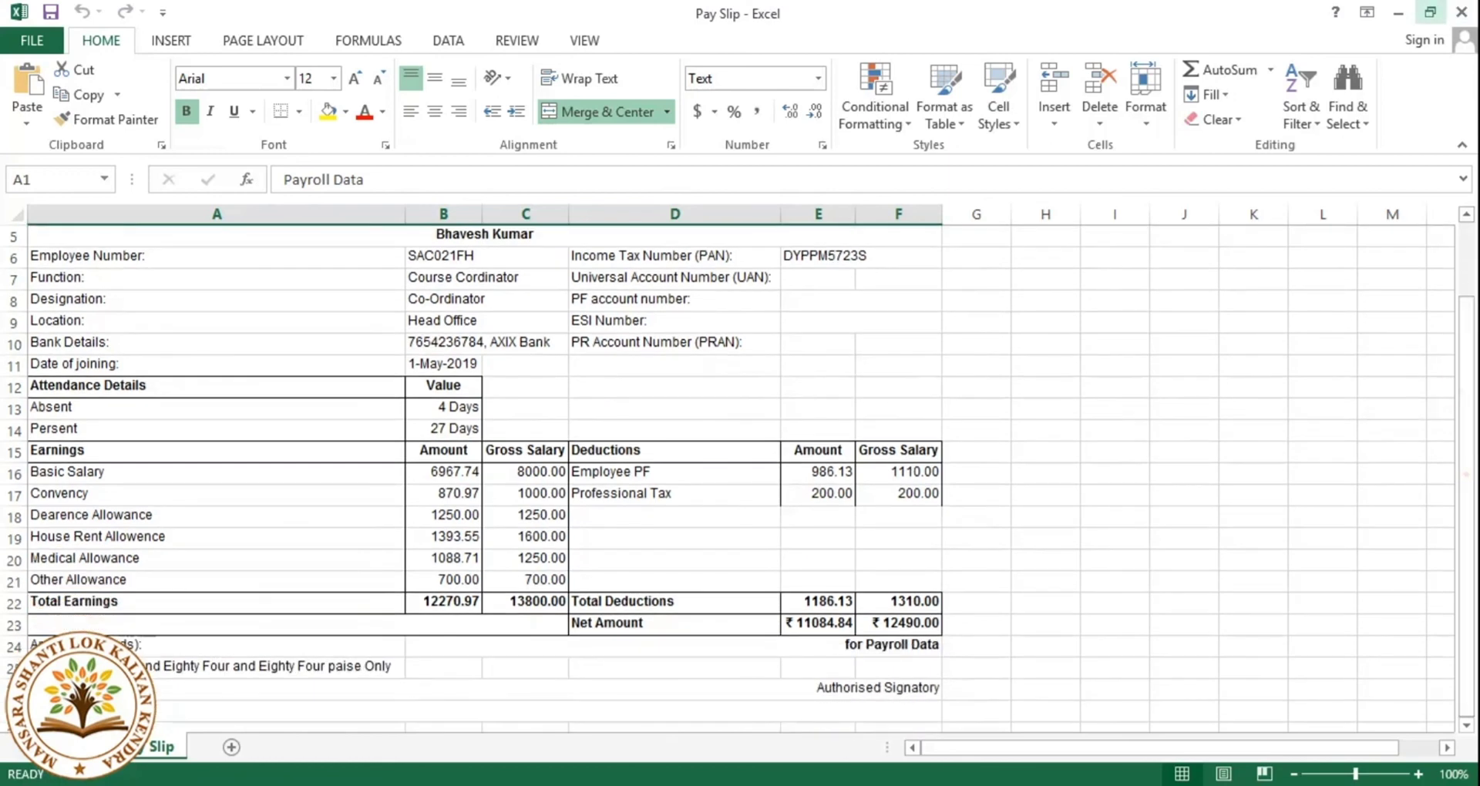
click(1461, 11)
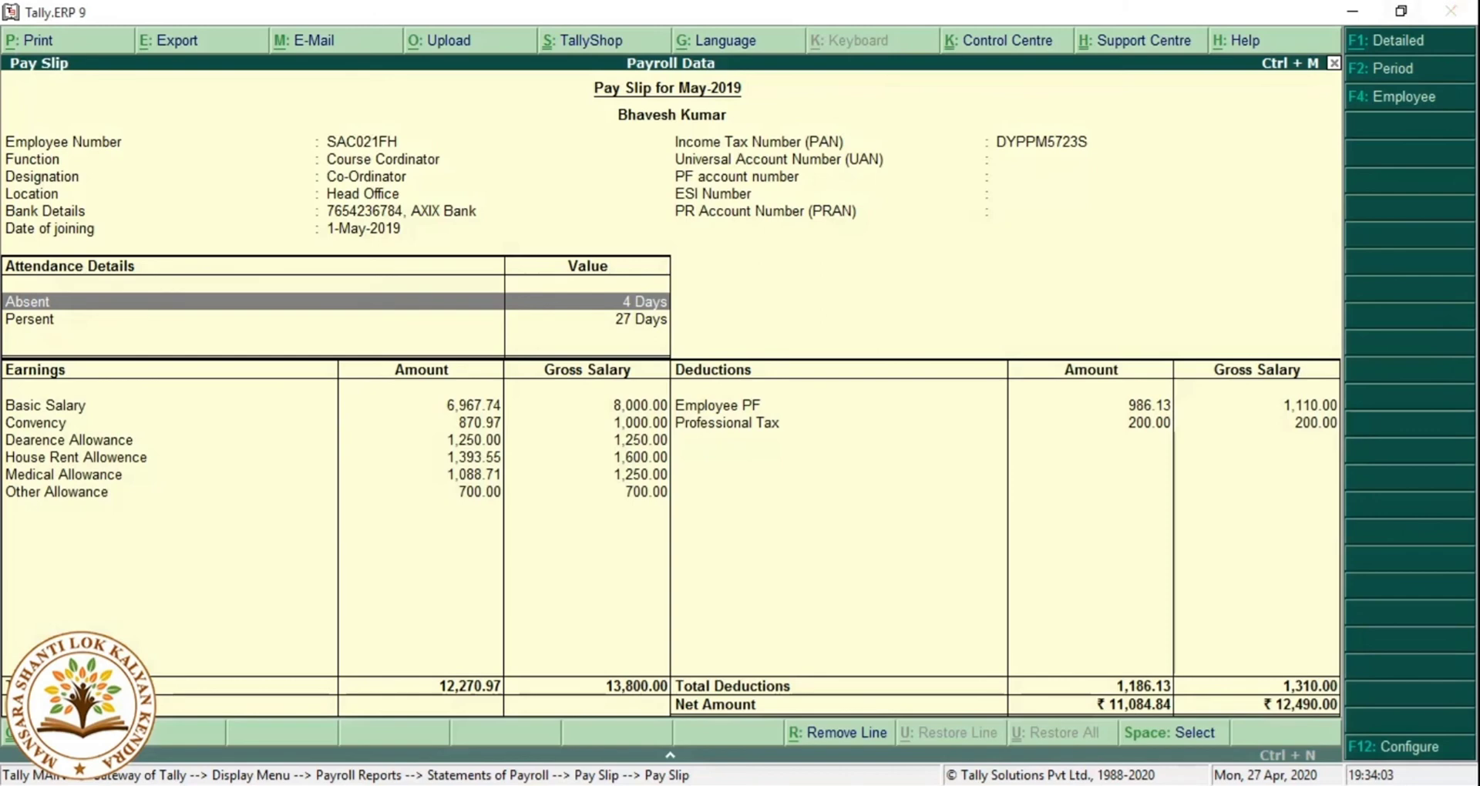
Close the pay slip report and return to the Payroll Reports menu.
key(Escape)
key(Escape)
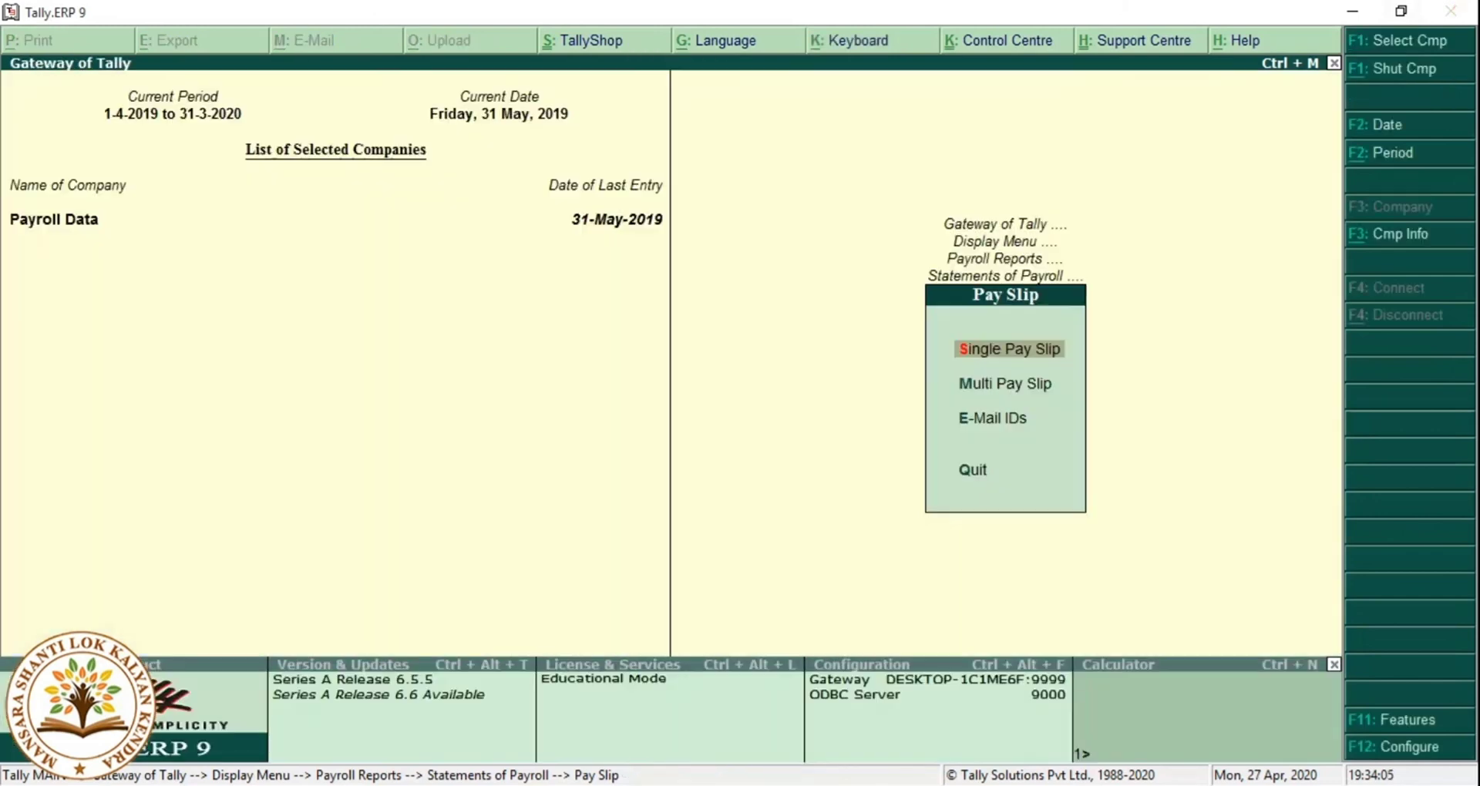
key(Escape)
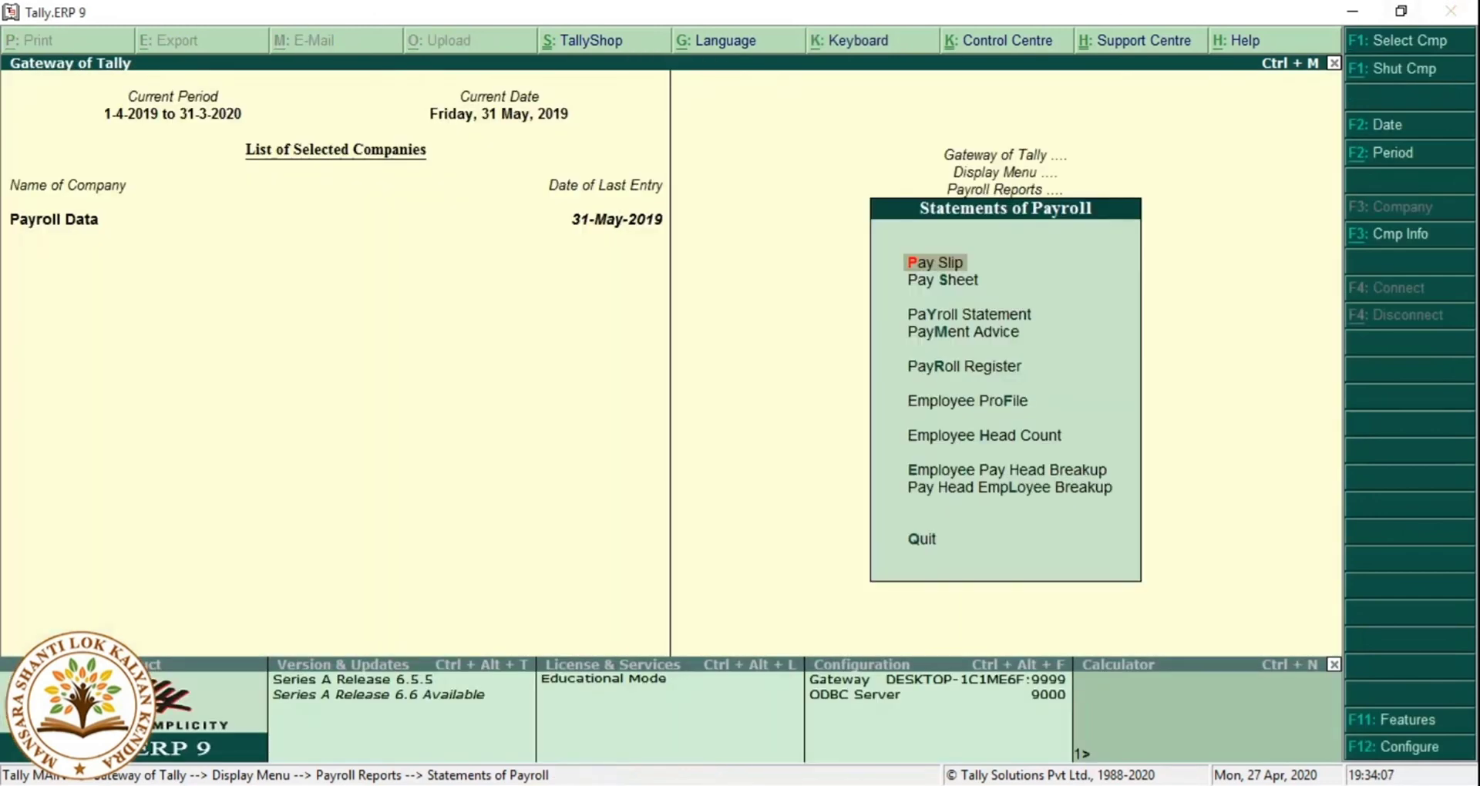
key(Down)
key(Down)
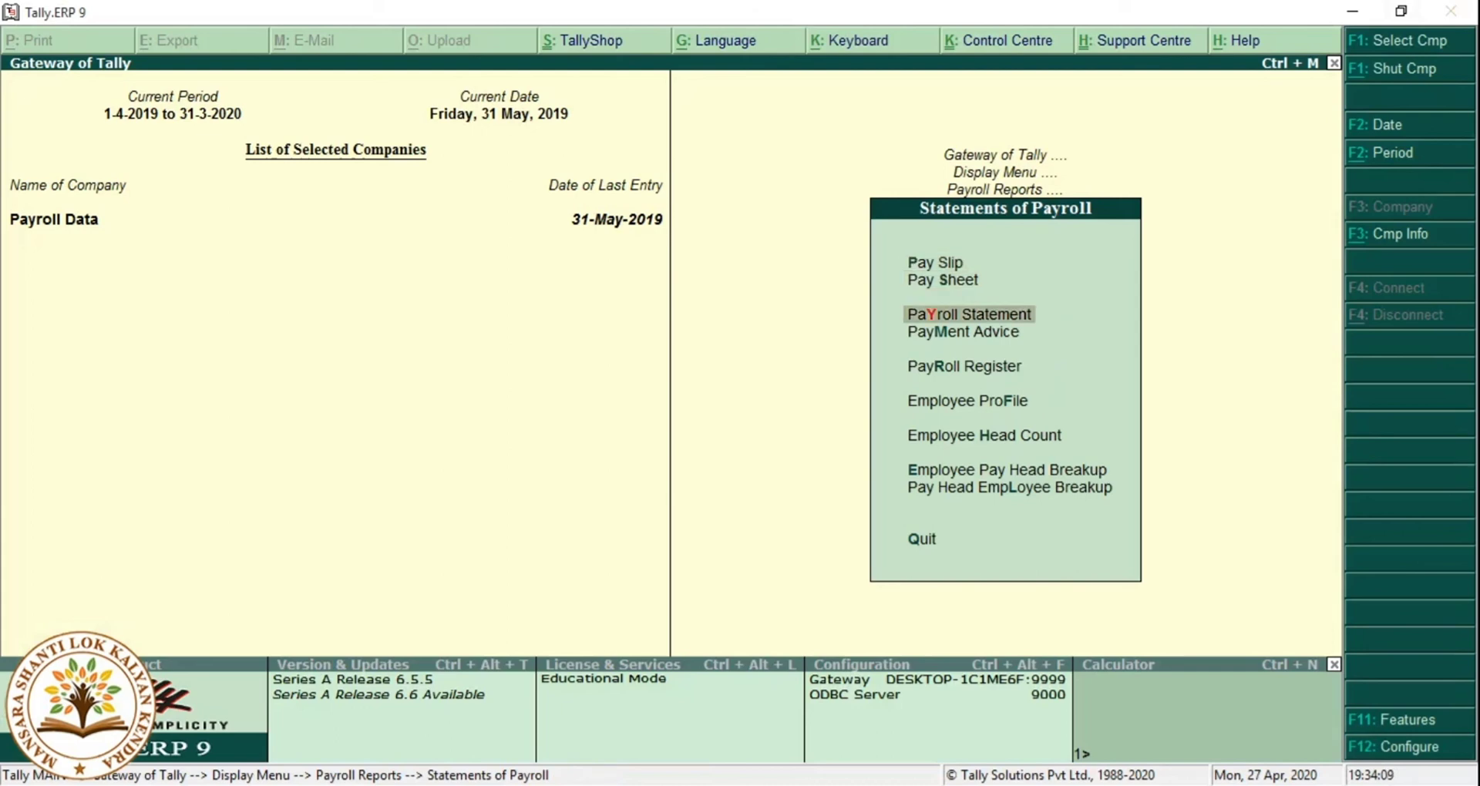
key(Escape)
Review the May-2019 attendance voucher in the Attendance Register, then back out to the menus.
key(Down)
key(Down)
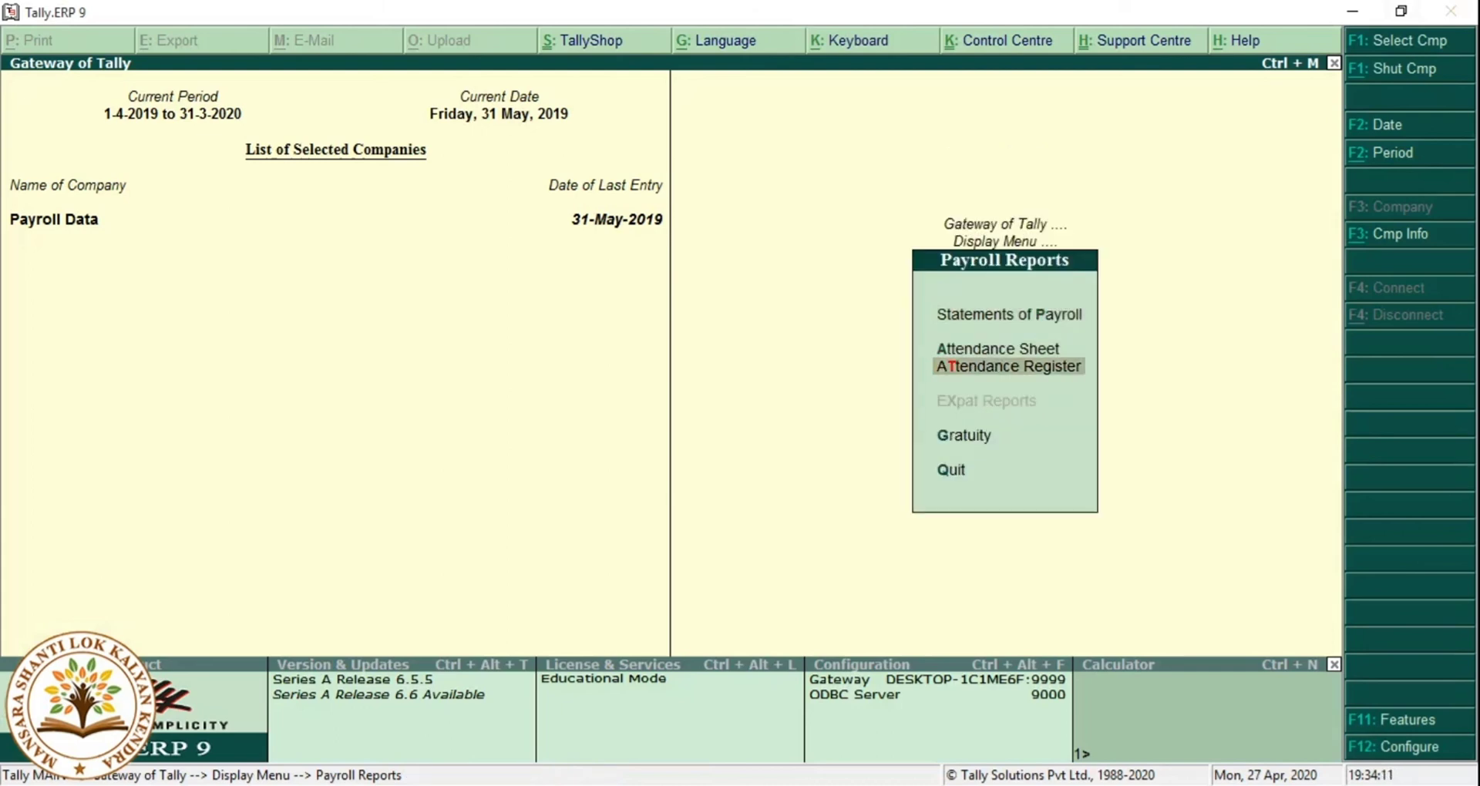
key(Return)
key(Return)
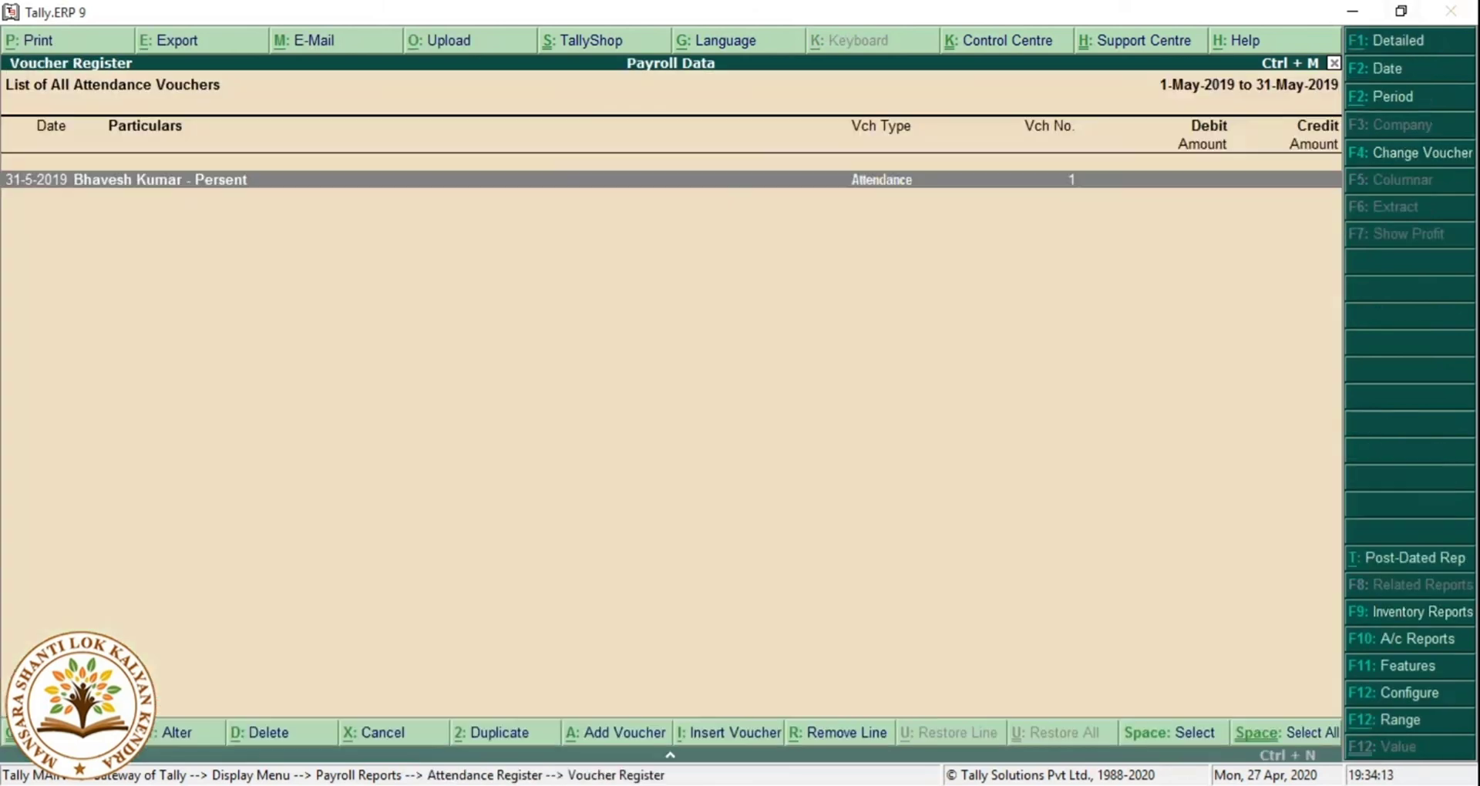
key(Return)
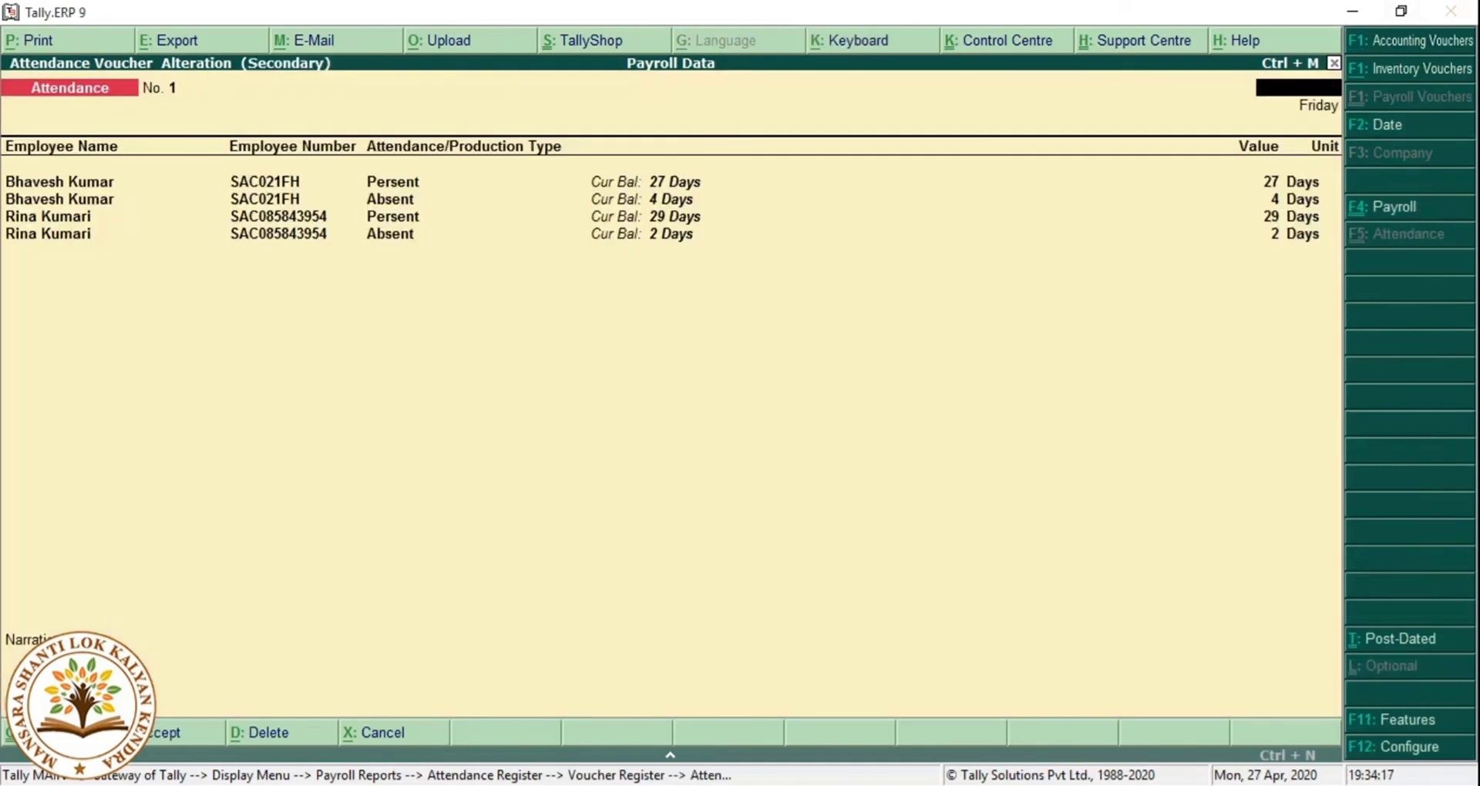
key(Escape)
key(Escape)
key(Escape)
key(Escape)
key(Escape)
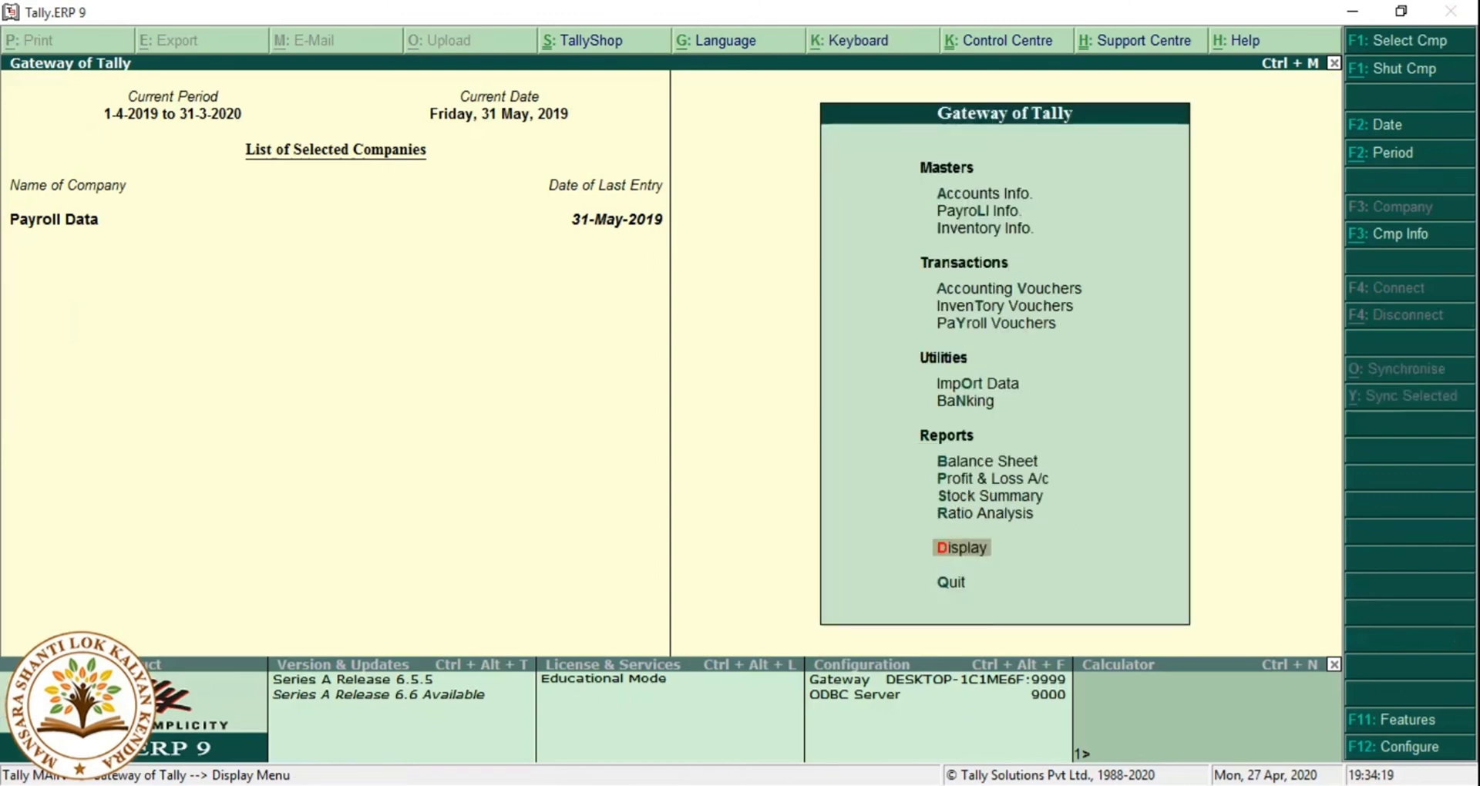